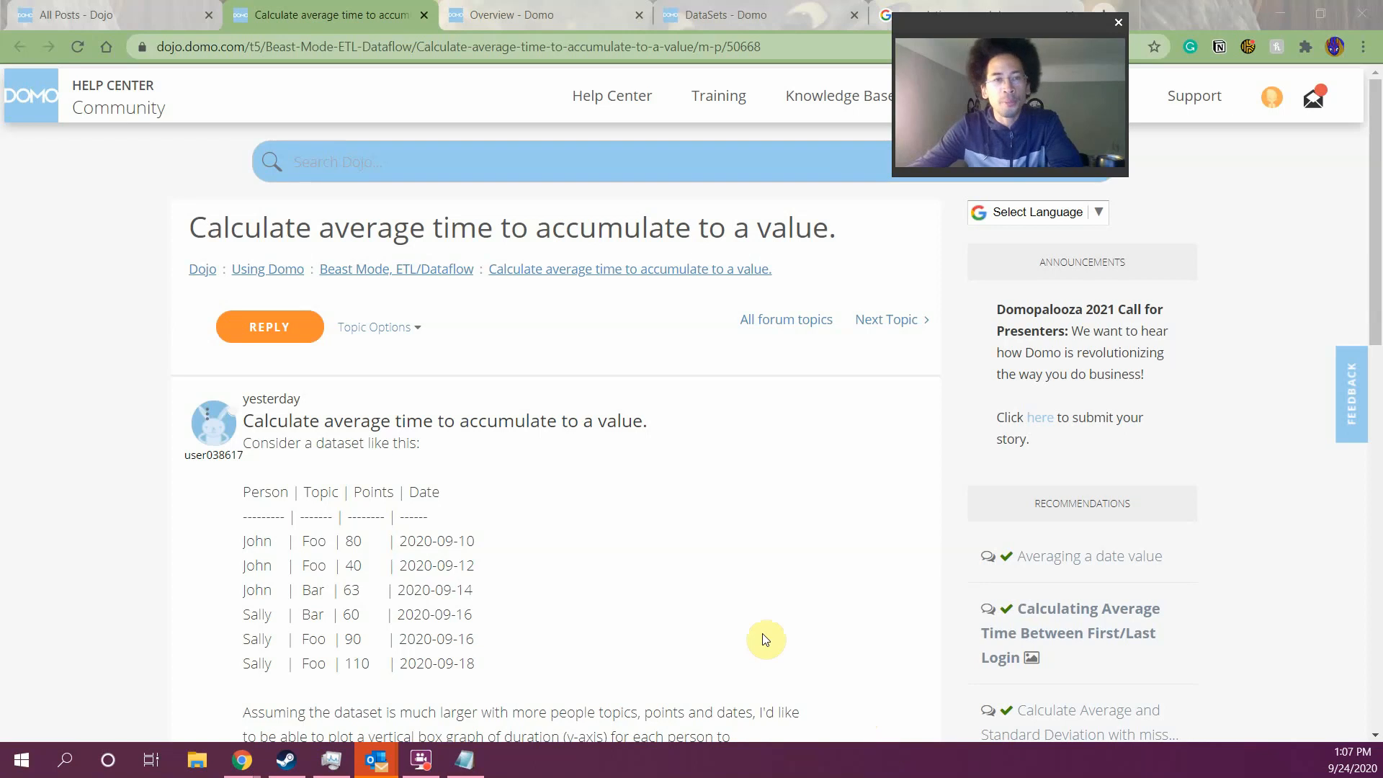
Read the opening of the forum question about calculating average time to accumulate to a value
scroll(766, 634, down, 1)
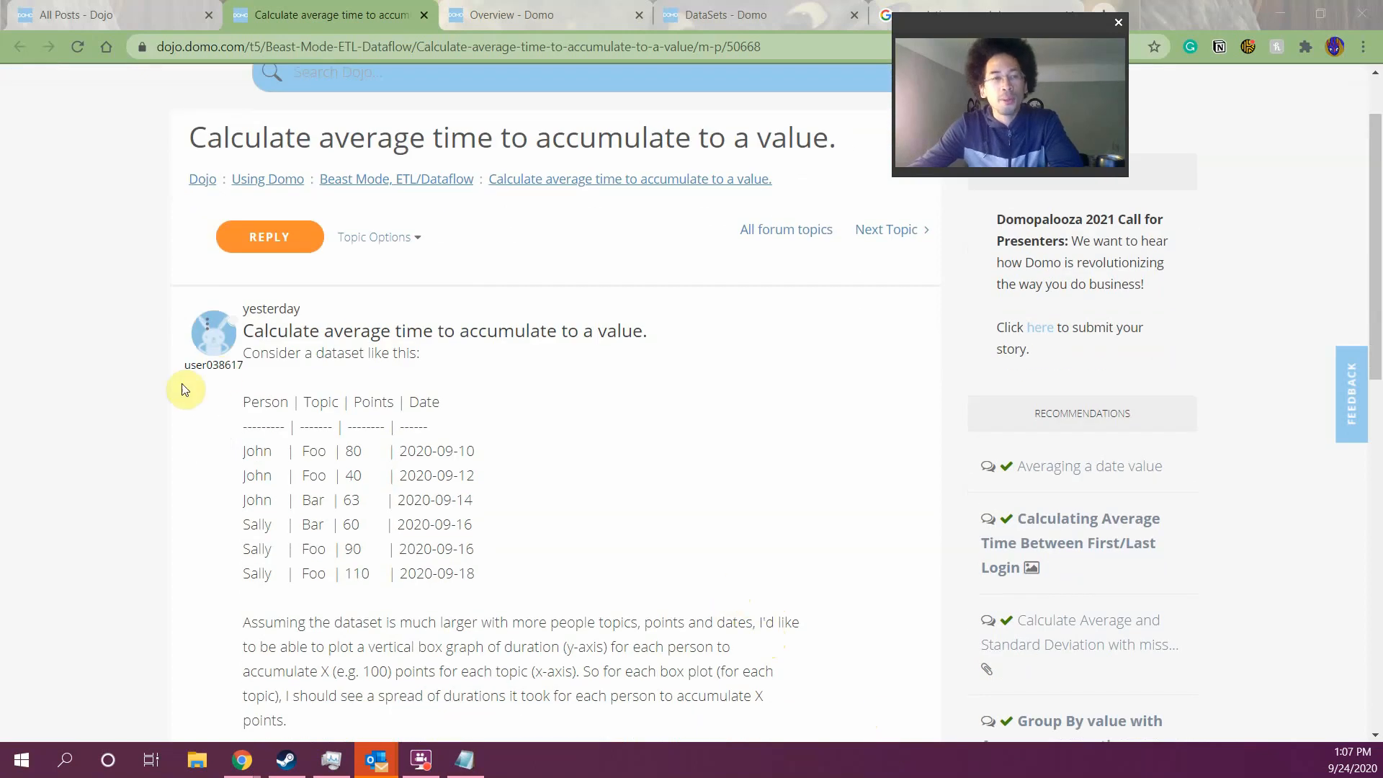
drag(334, 330, 656, 340)
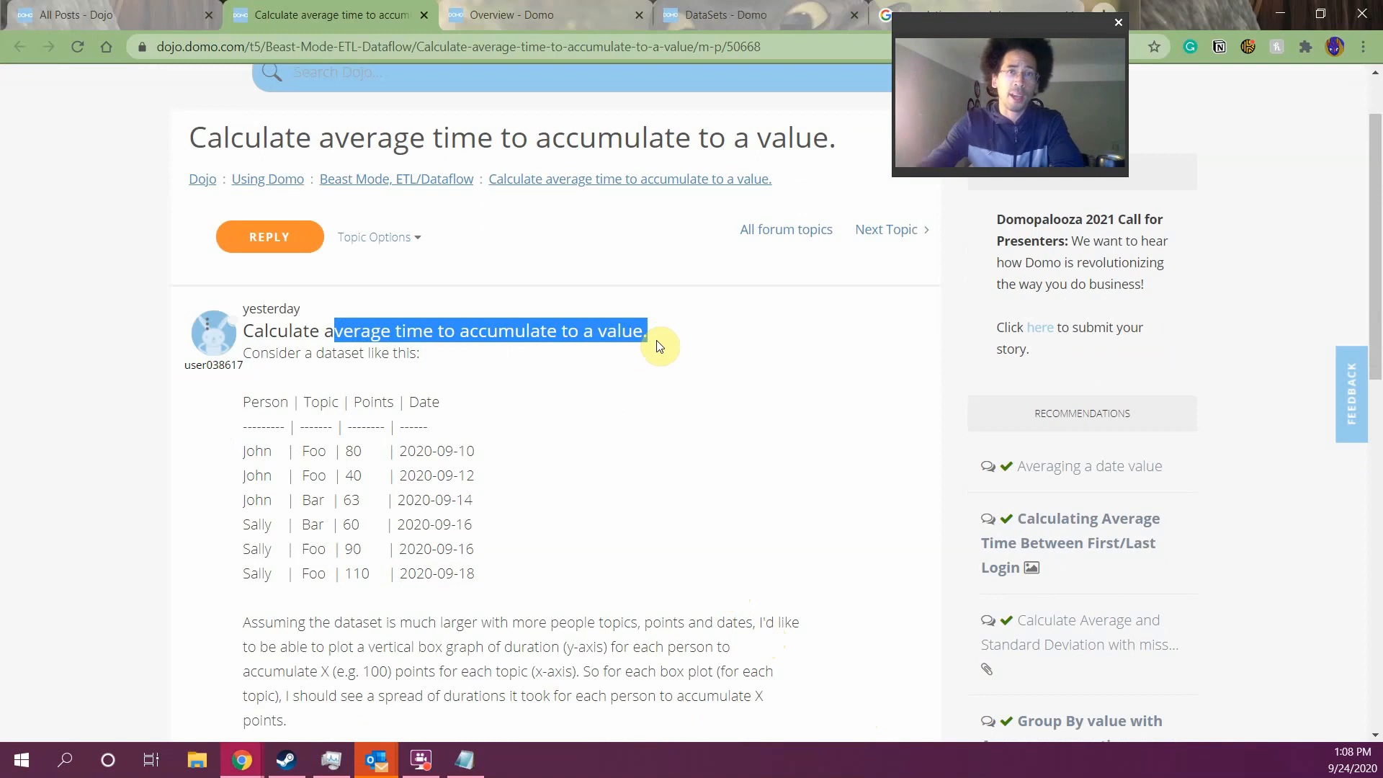
drag(1033, 27, 1049, 56)
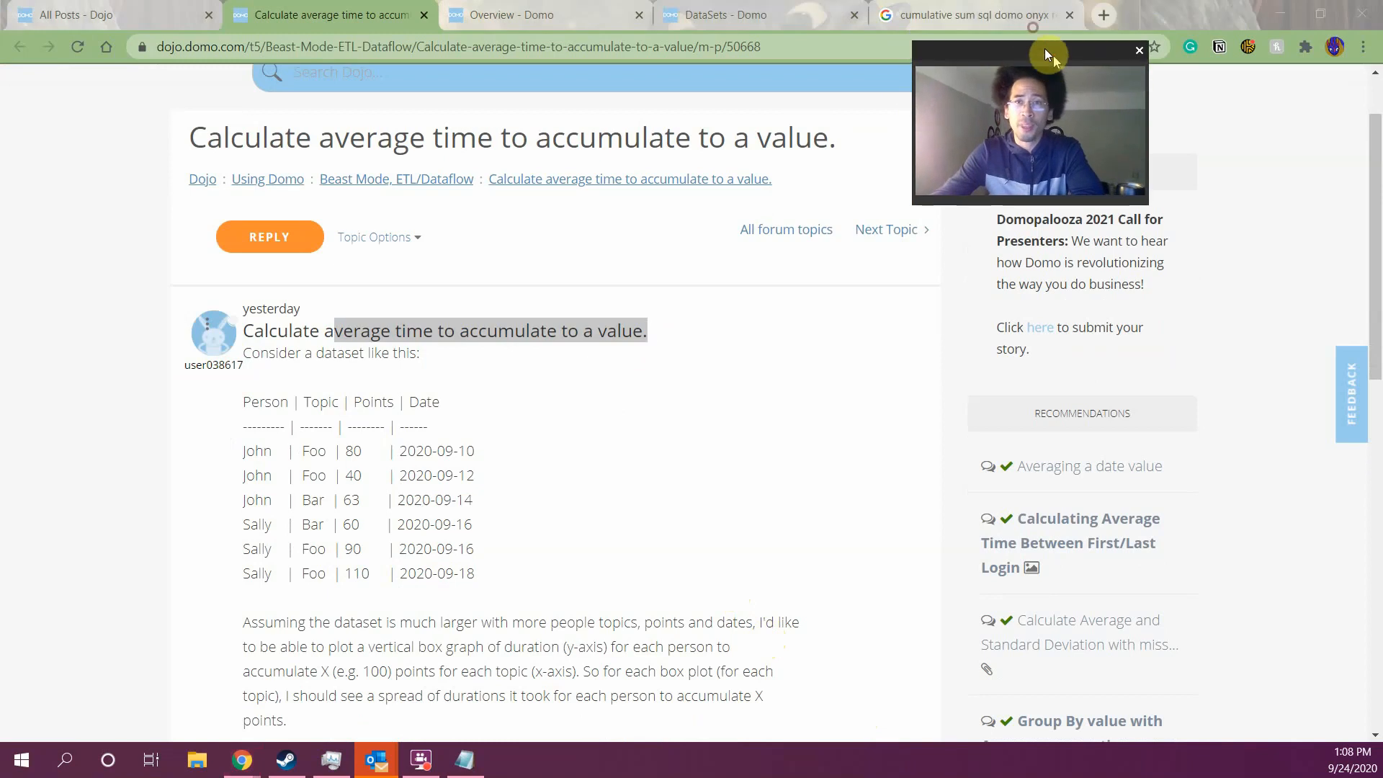
Change the existing Google search to "window function sql domo onyx reporting" and run it
click(1002, 15)
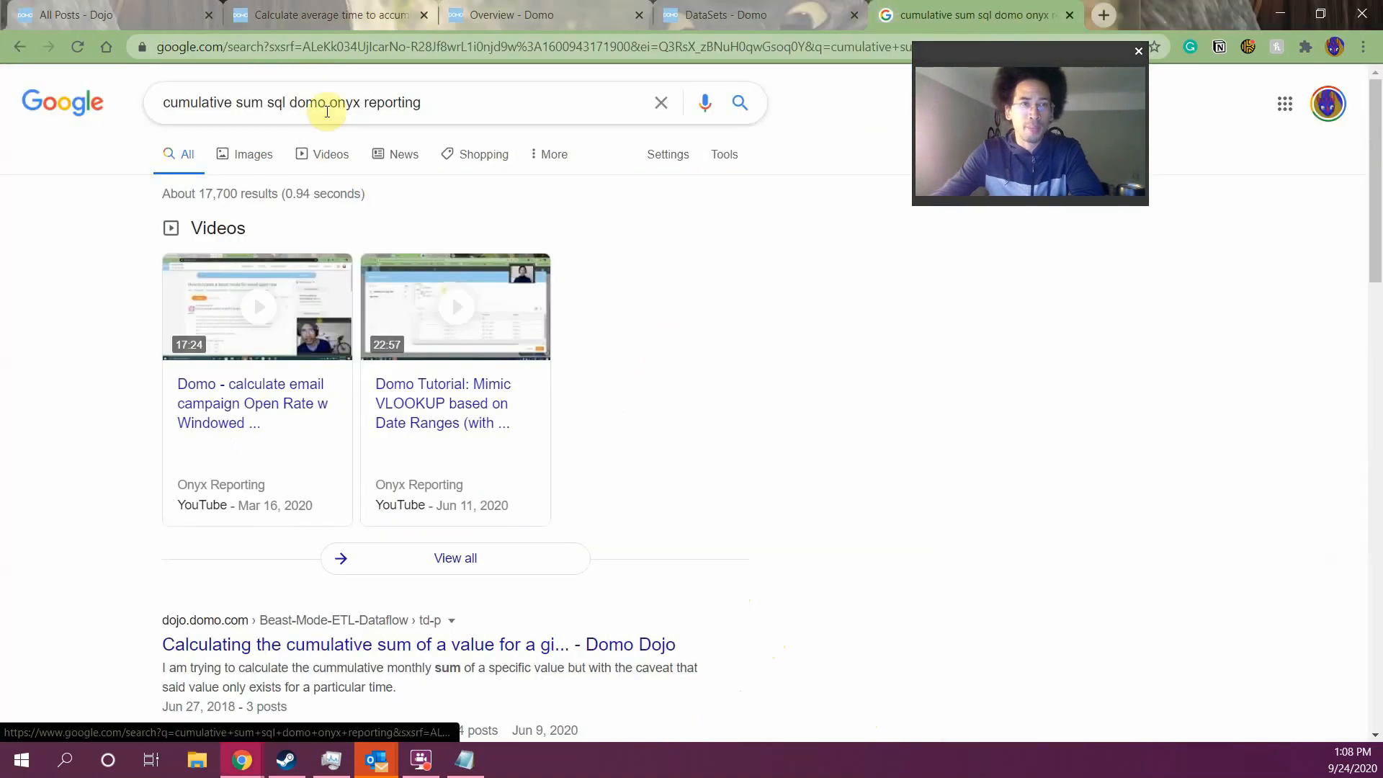
drag(329, 102, 542, 114)
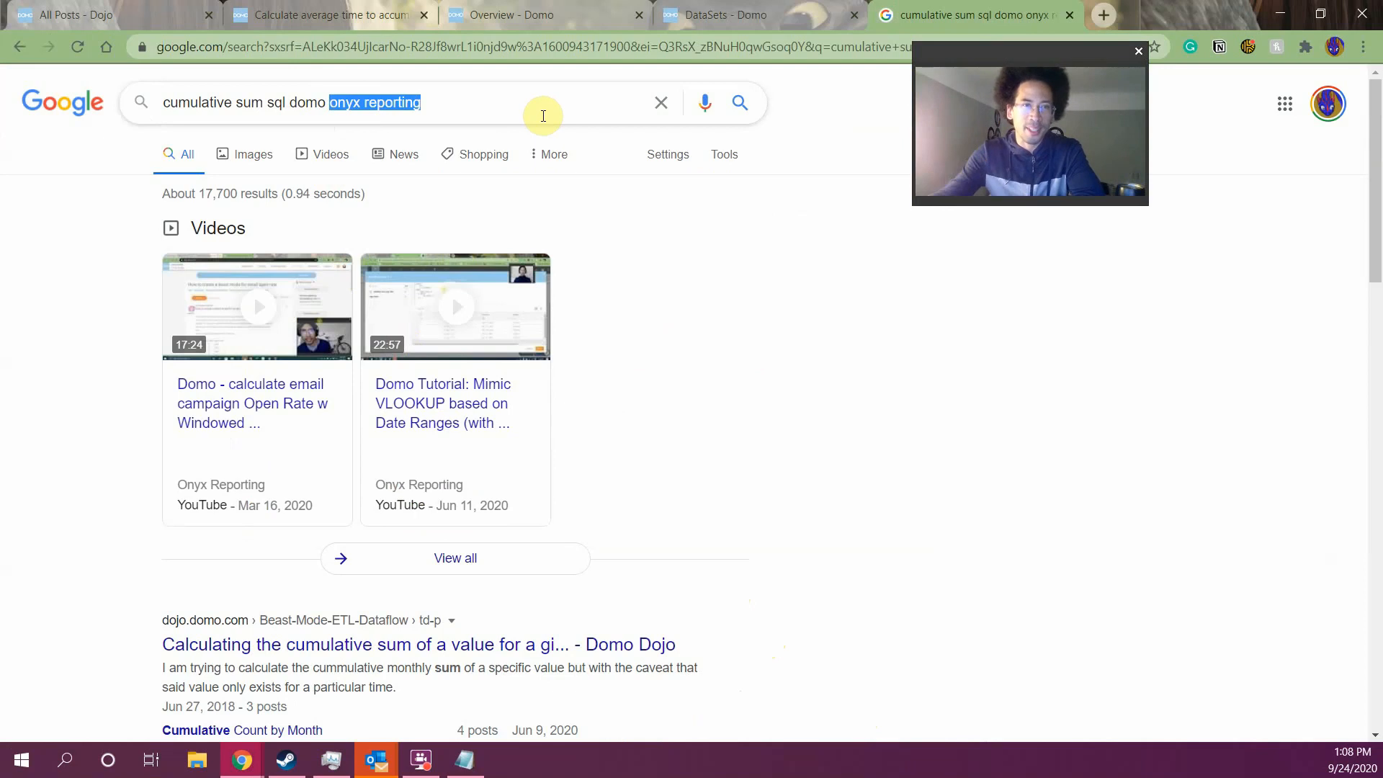
double_click(251, 102)
shift+click(143, 97)
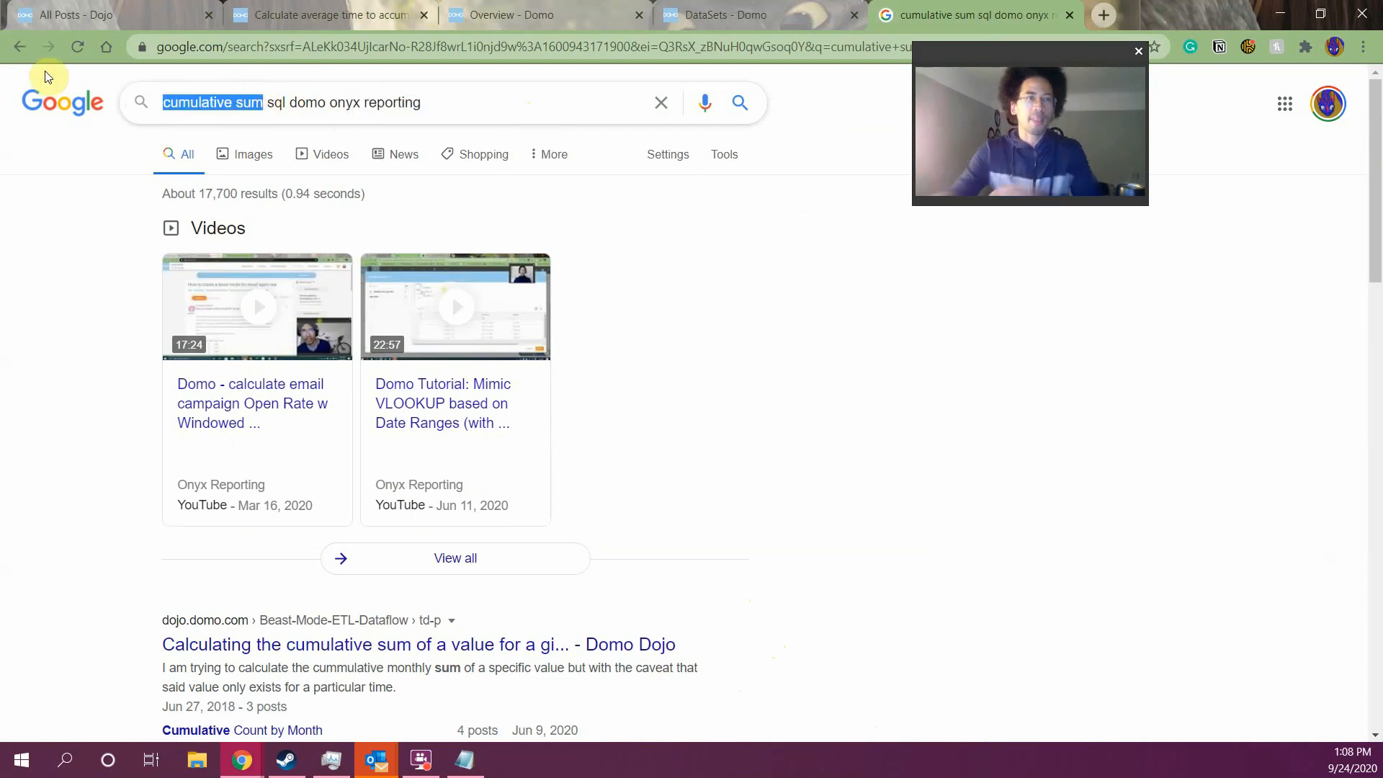
text(window)
text( function)
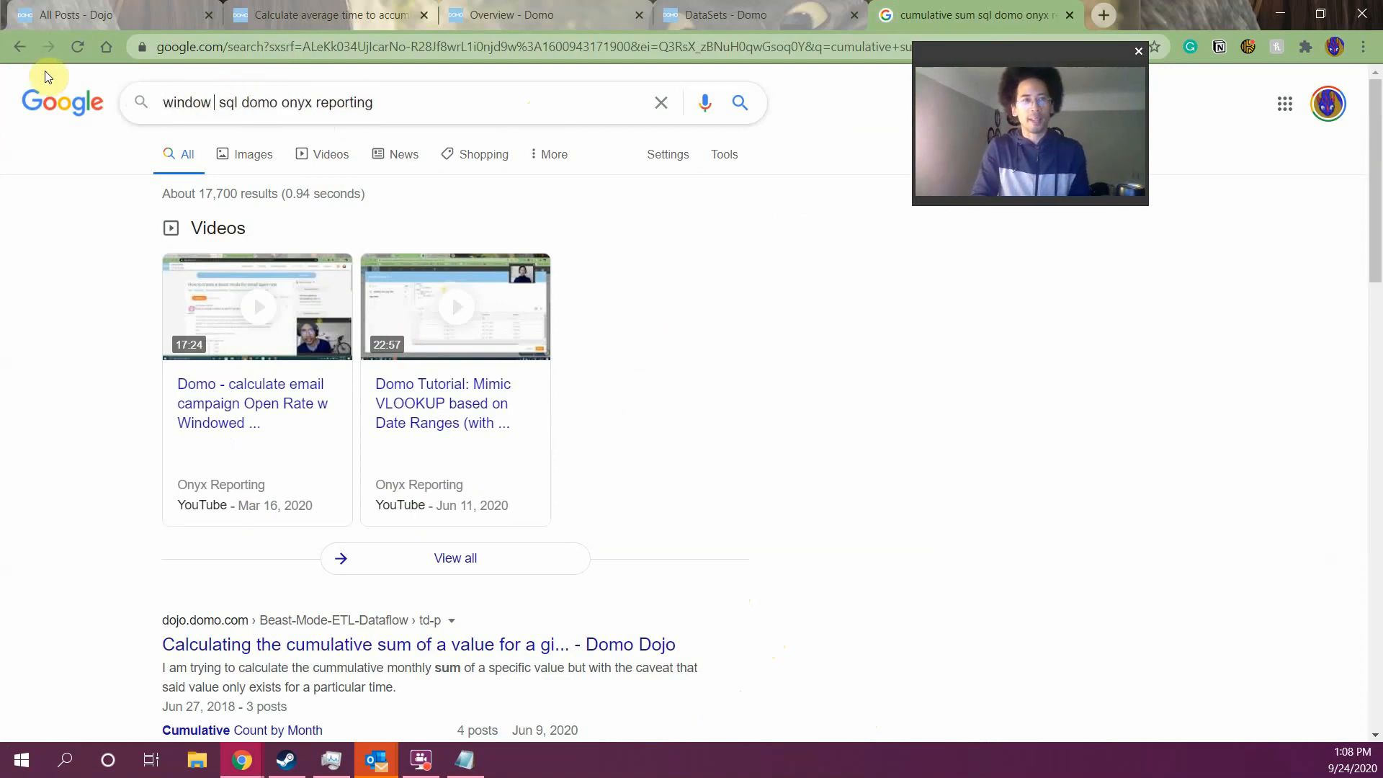
key(Return)
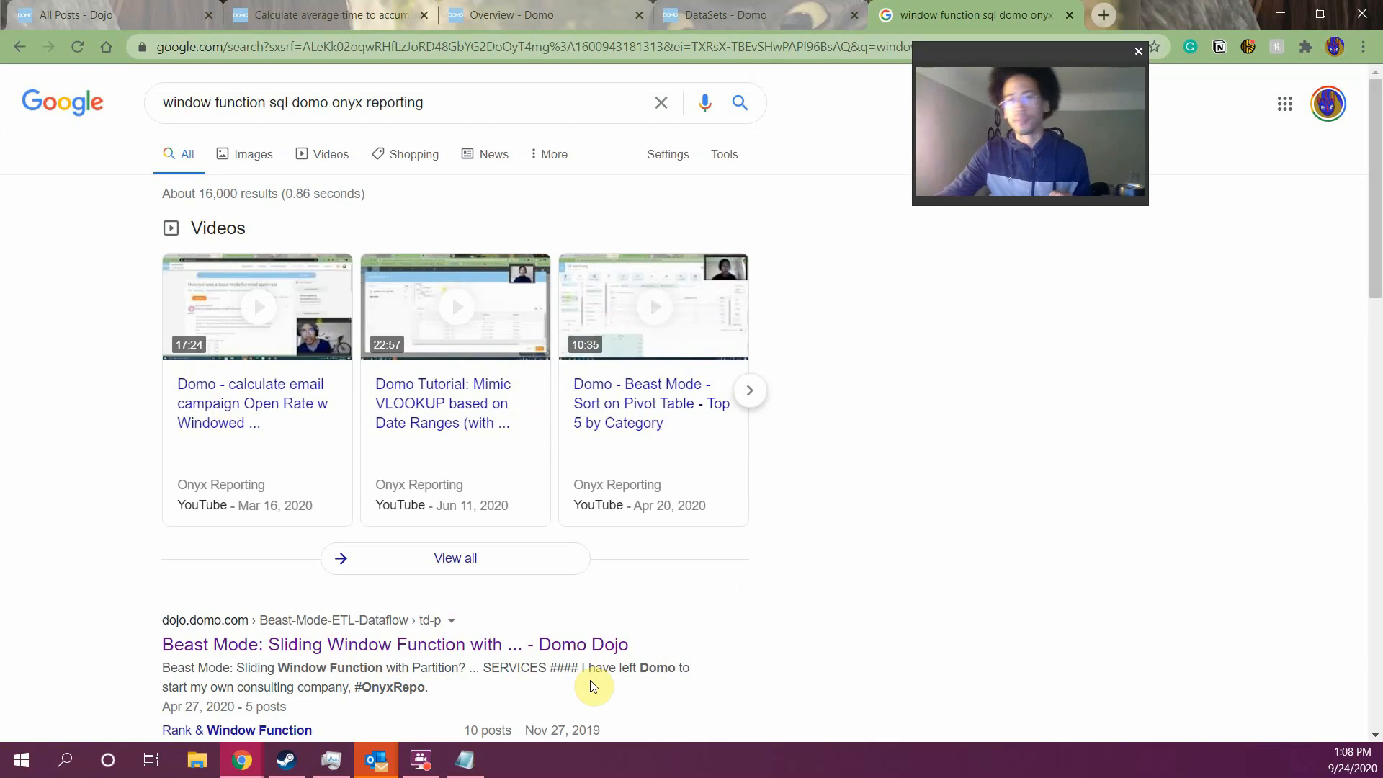
Return to the forum question and examine its sample rows, the box plot requirement and the Beast Mode request
click(727, 8)
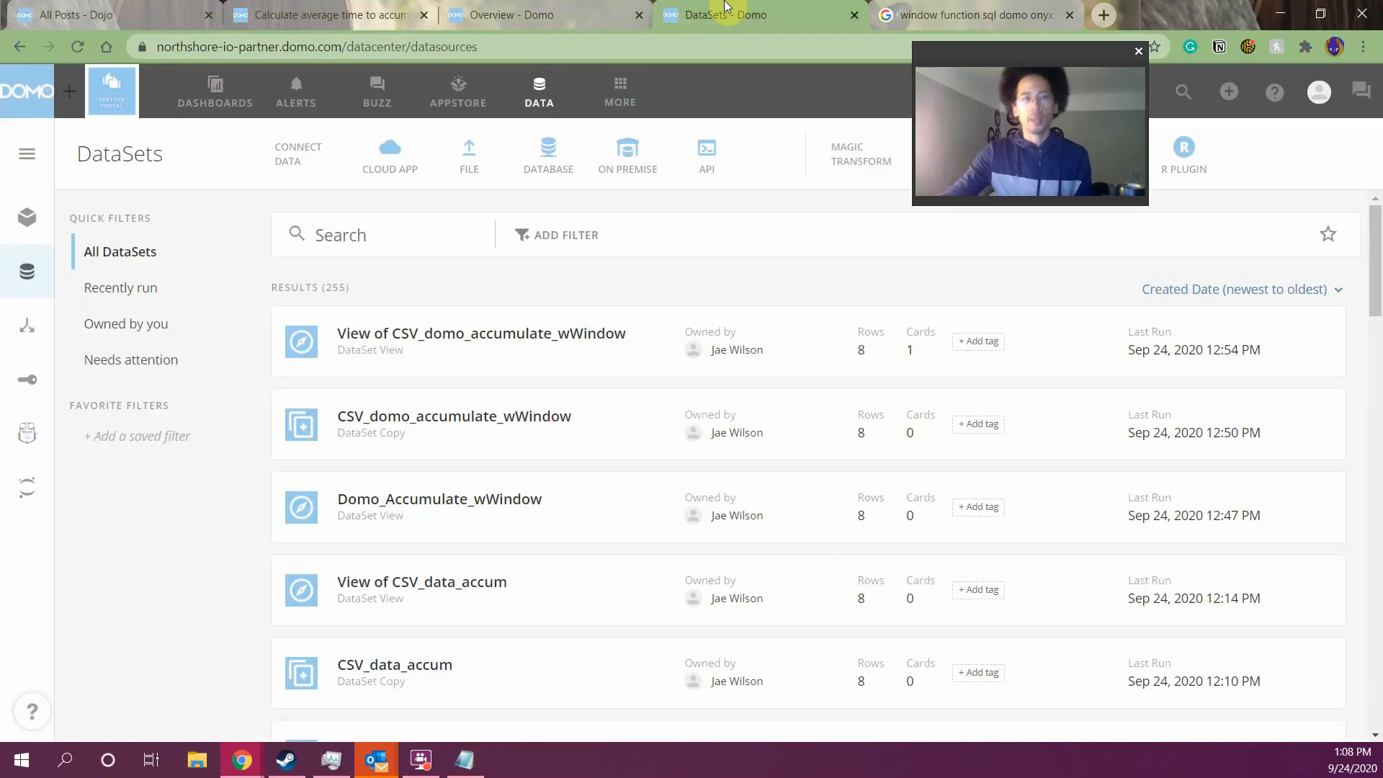
click(533, 14)
click(338, 14)
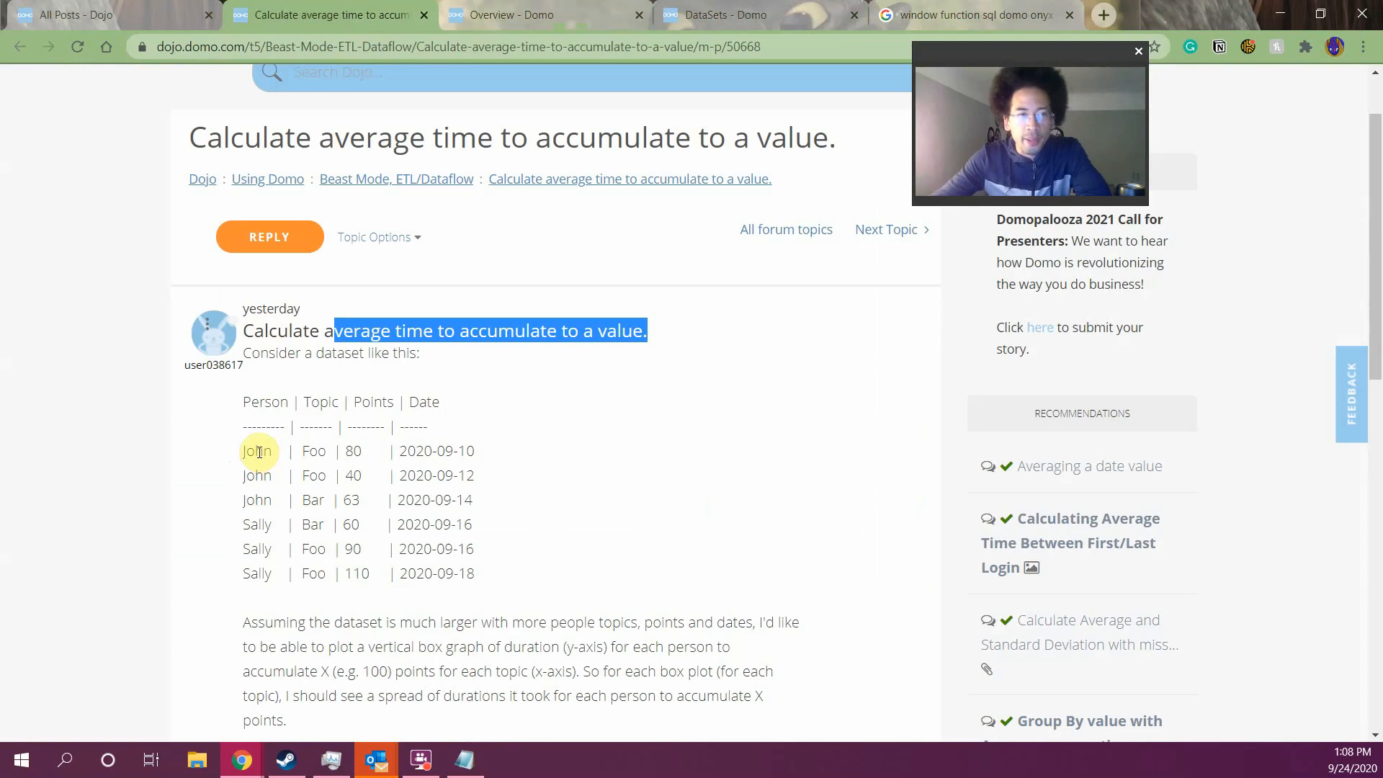
drag(252, 451, 503, 485)
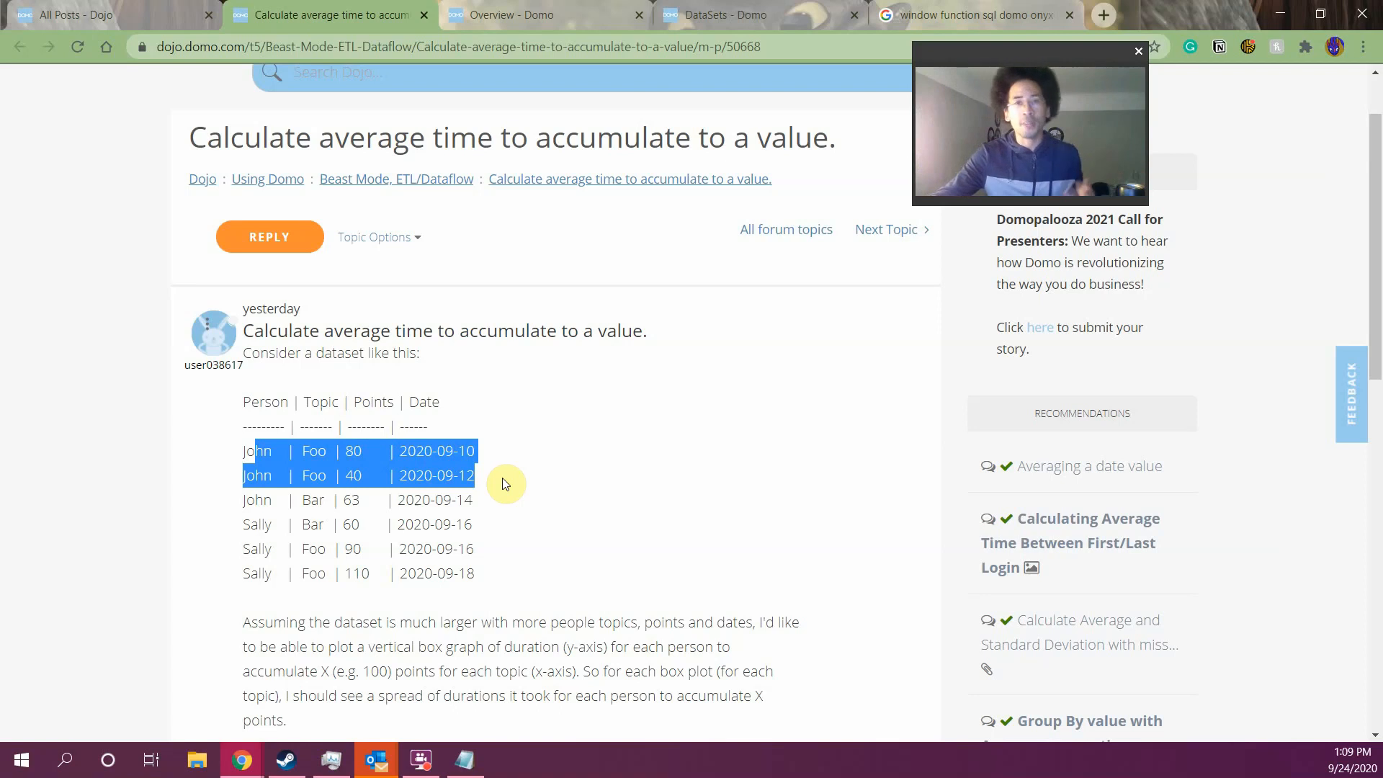
scroll(508, 487, down, 1)
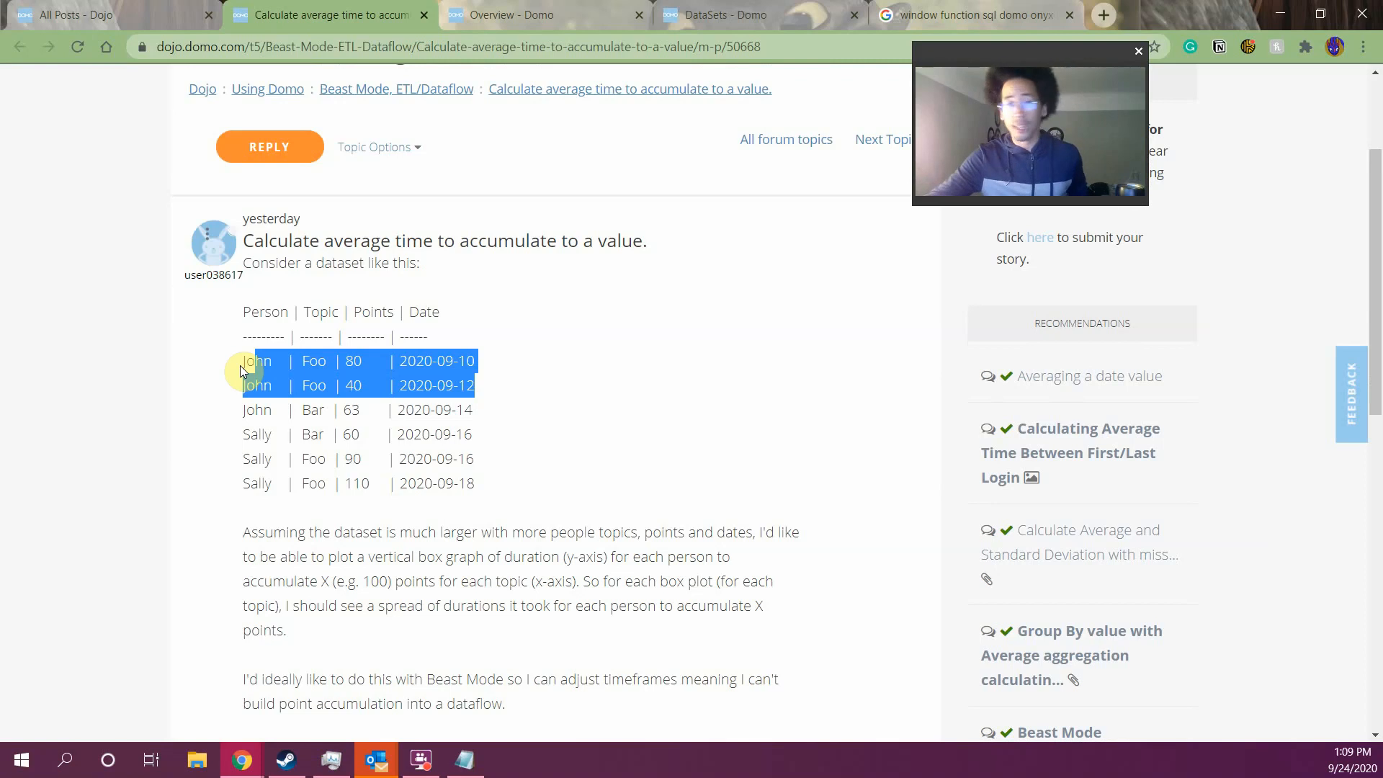
scroll(237, 367, down, 2)
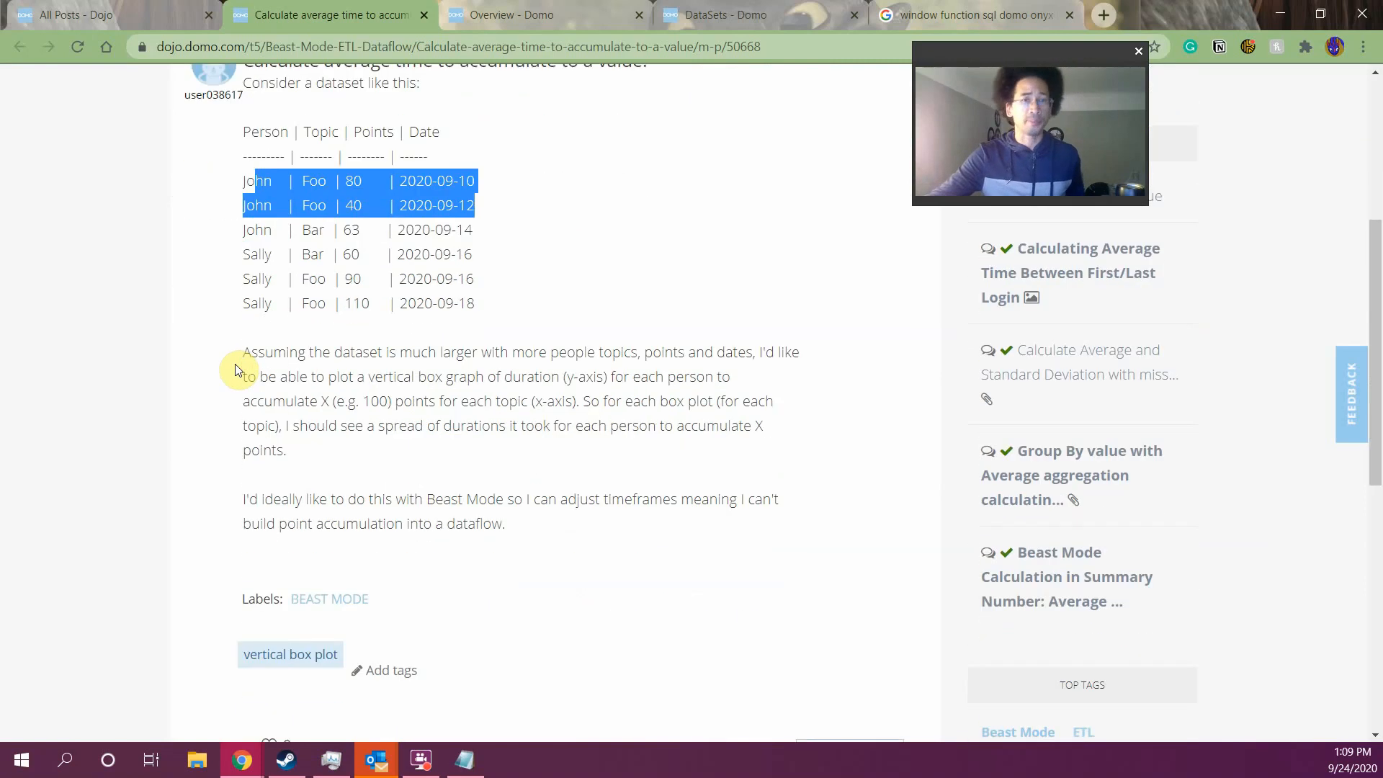
drag(264, 499, 686, 548)
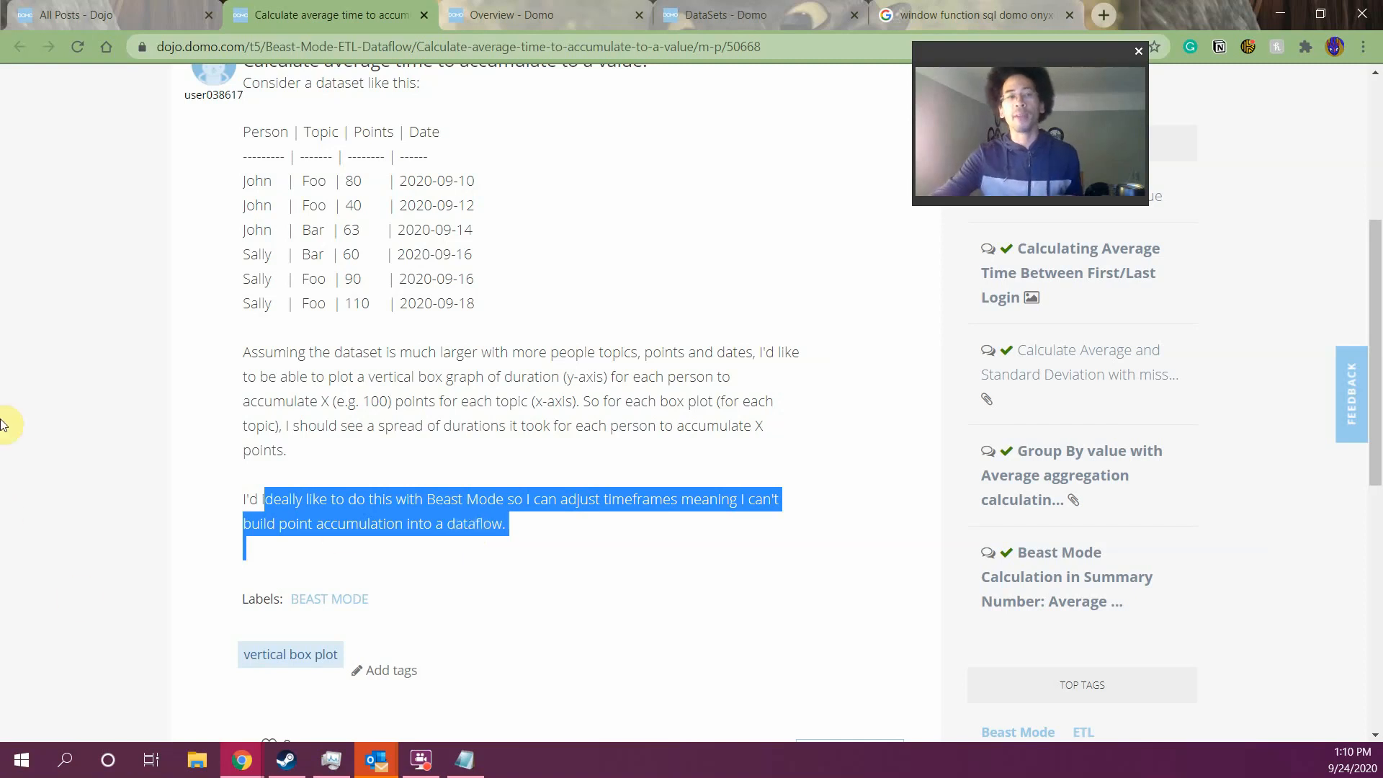
drag(216, 160, 476, 232)
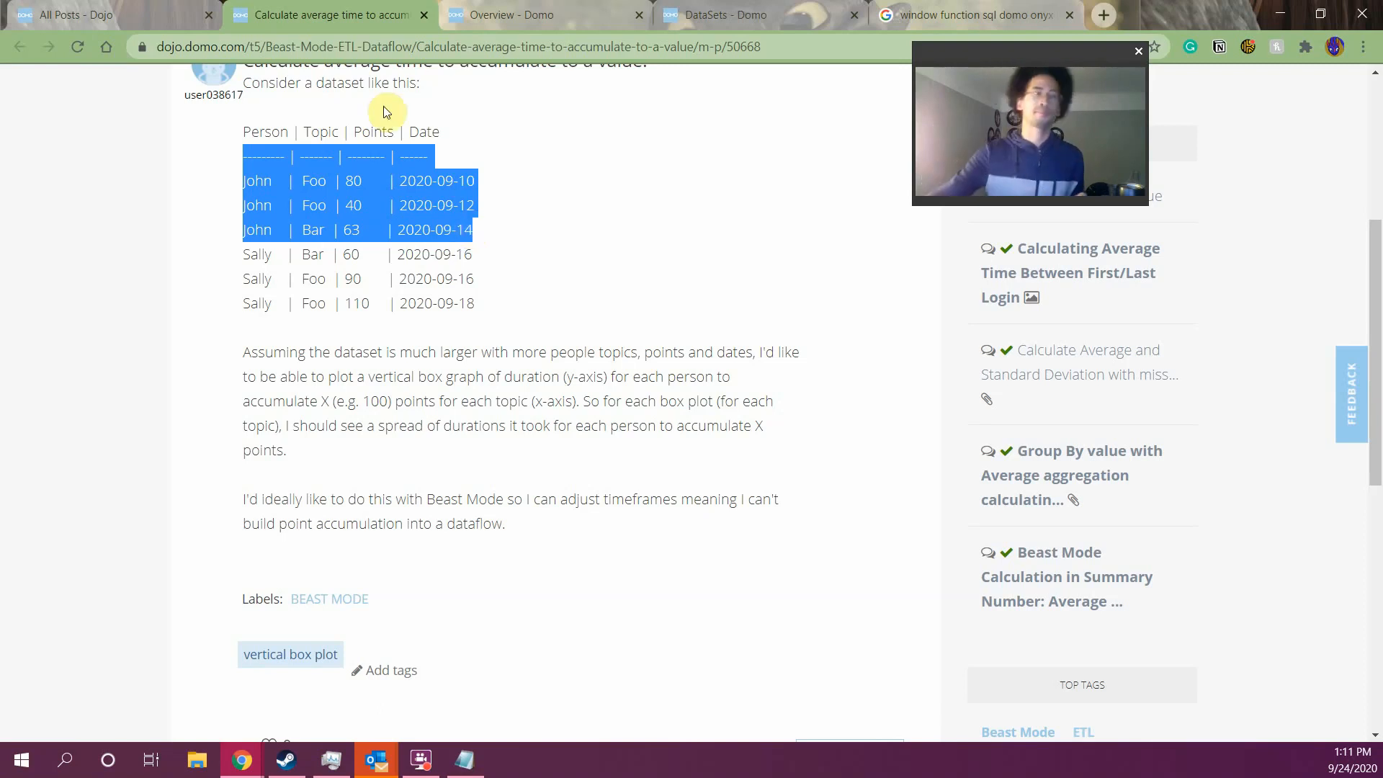
click(537, 349)
Open the domo_accumulate dataset from the Domo DataSets list and show its data rows
click(508, 15)
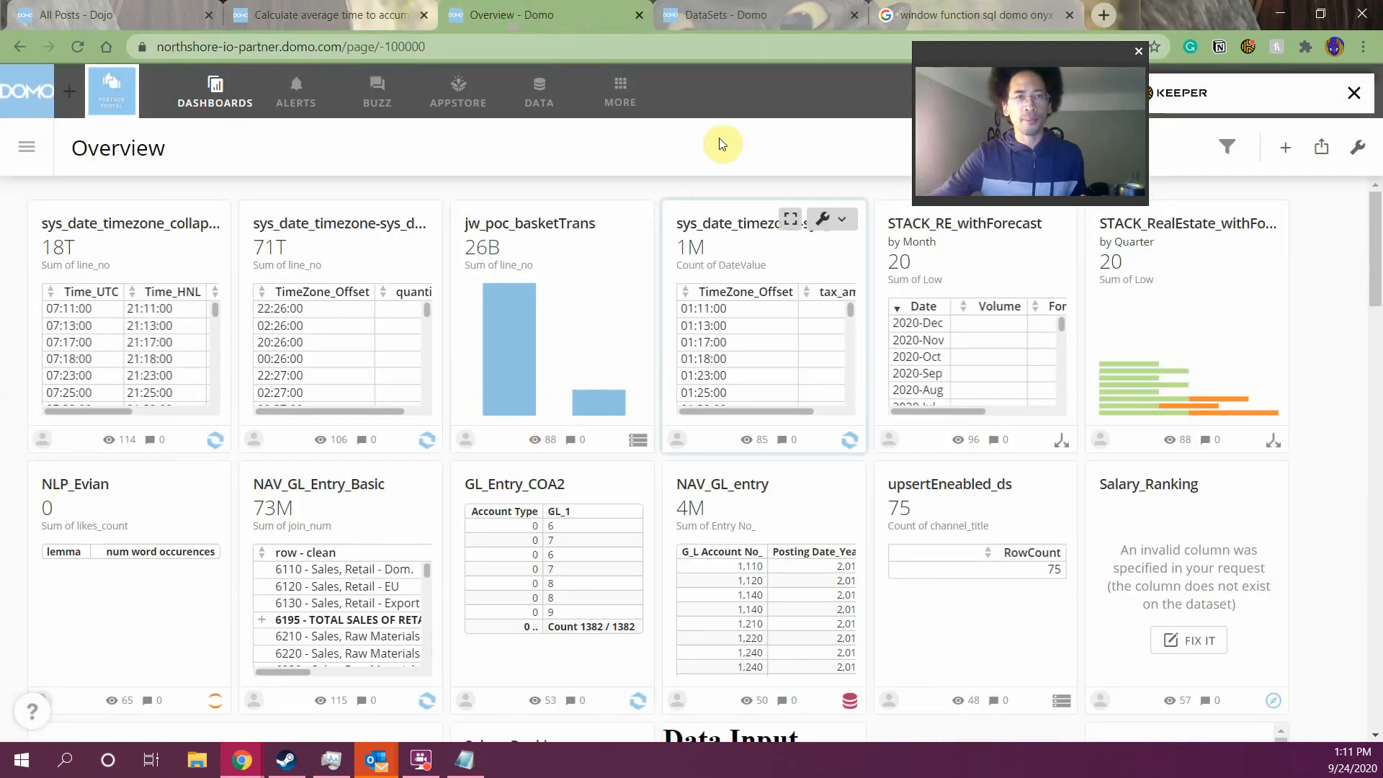
click(539, 104)
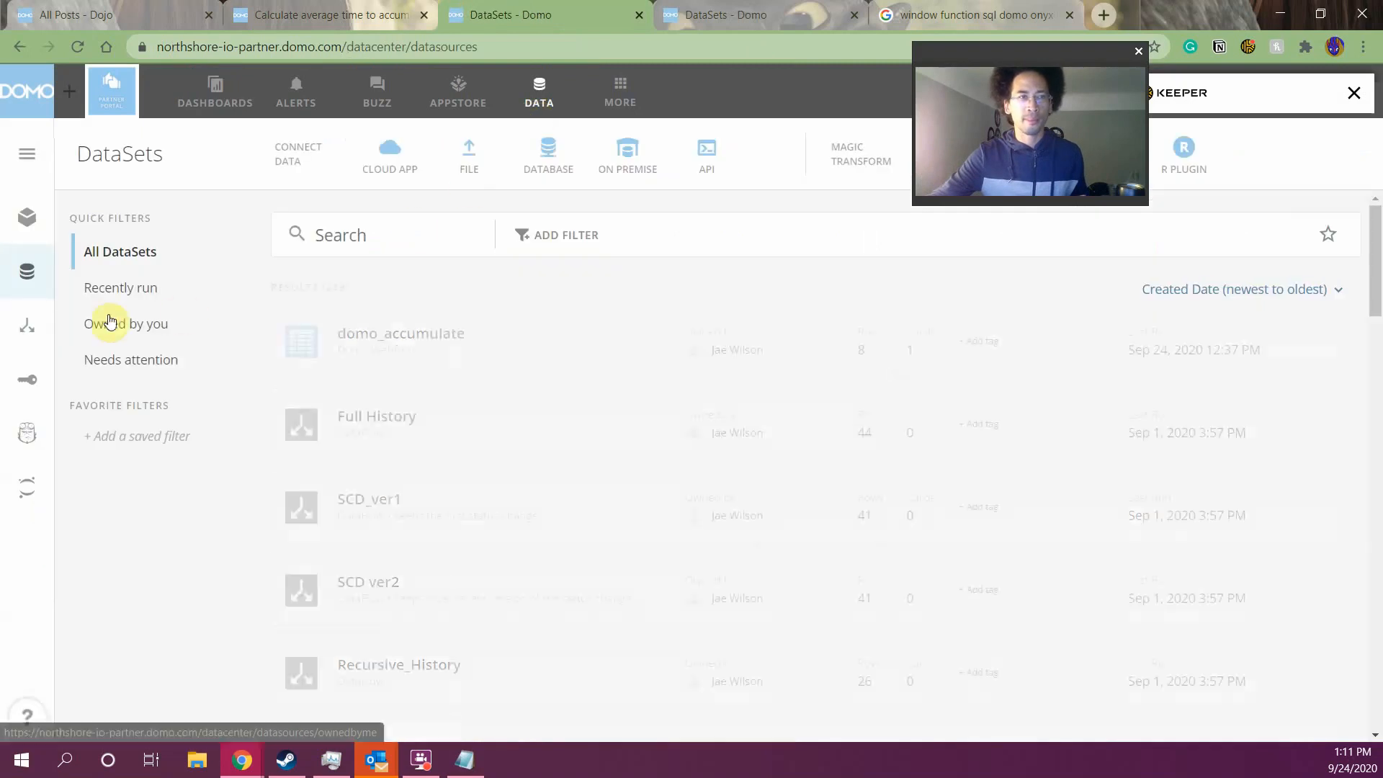
click(421, 353)
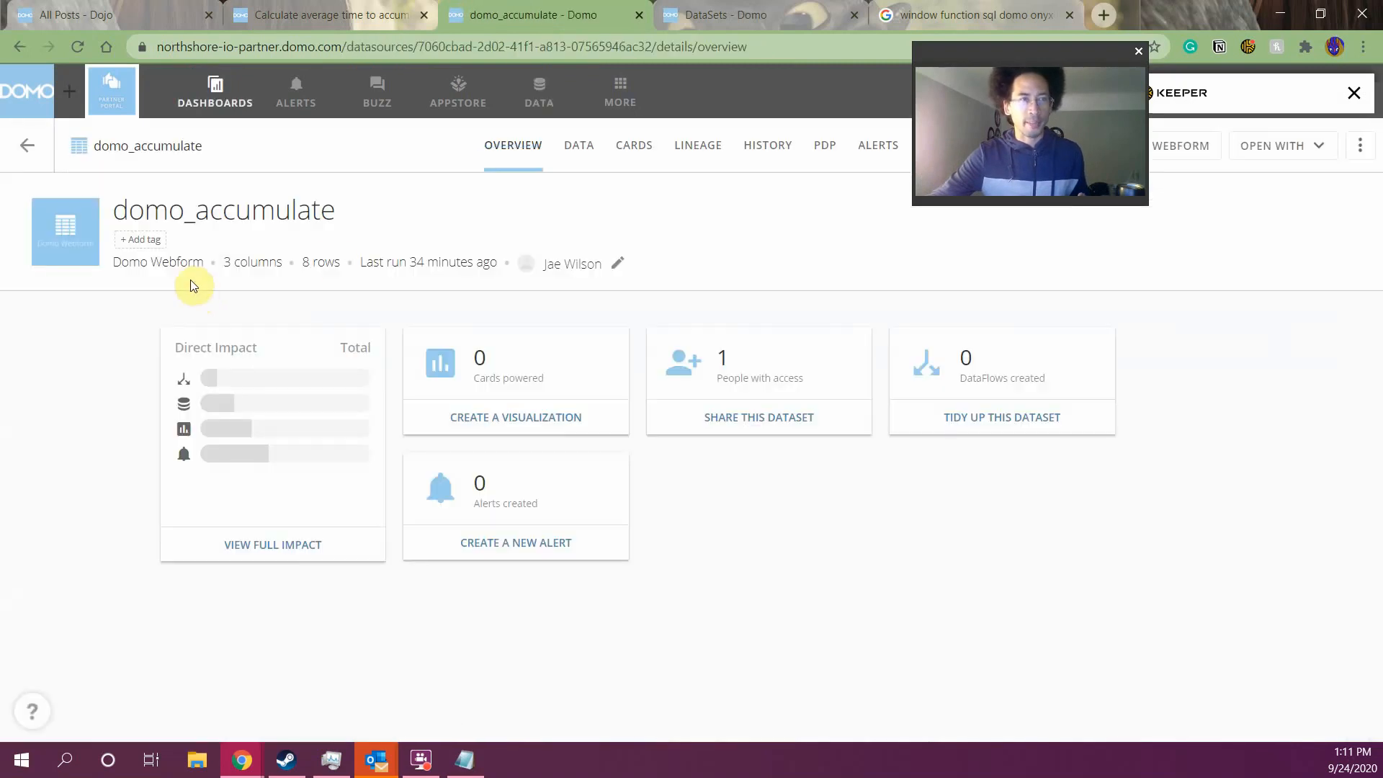
click(578, 145)
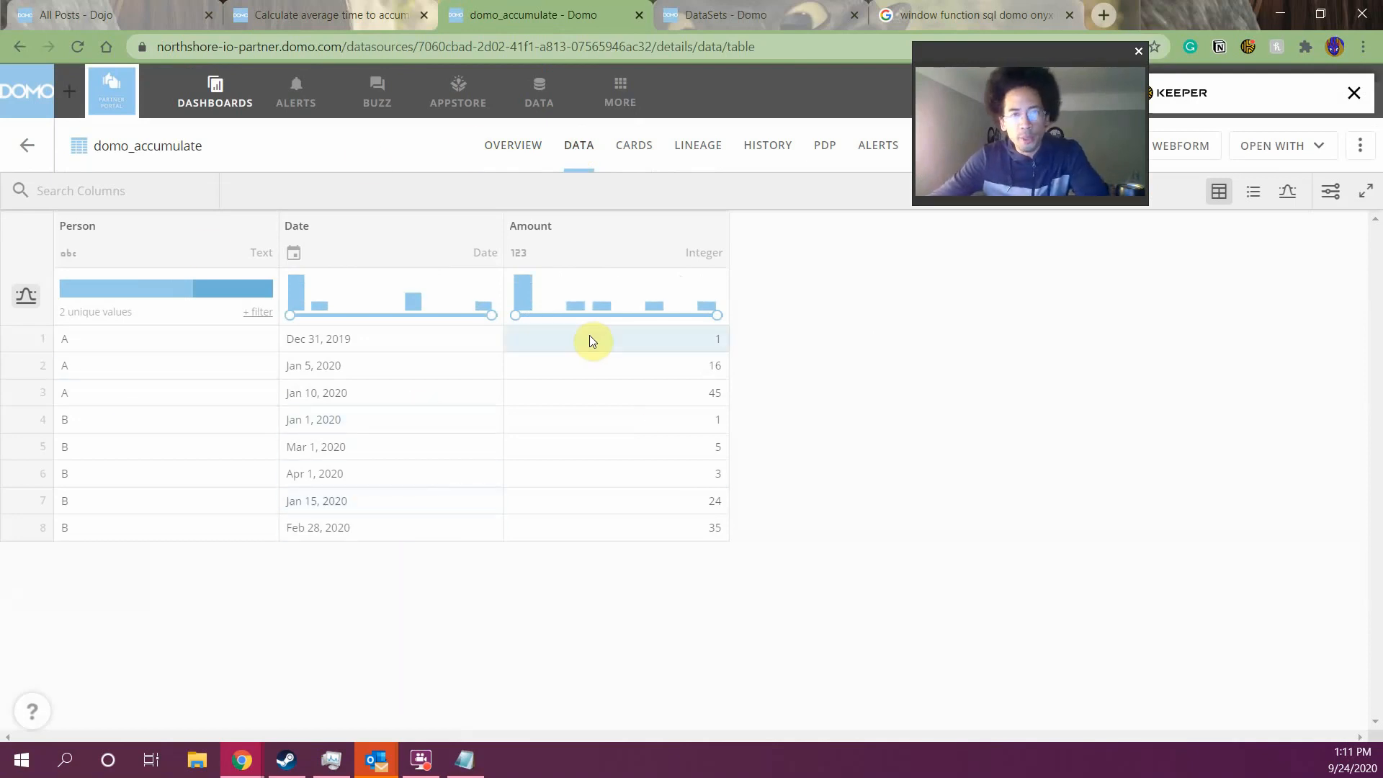
Sort the dataset's rows by Person and, within each person, by Date from oldest to newest
click(70, 236)
click(290, 237)
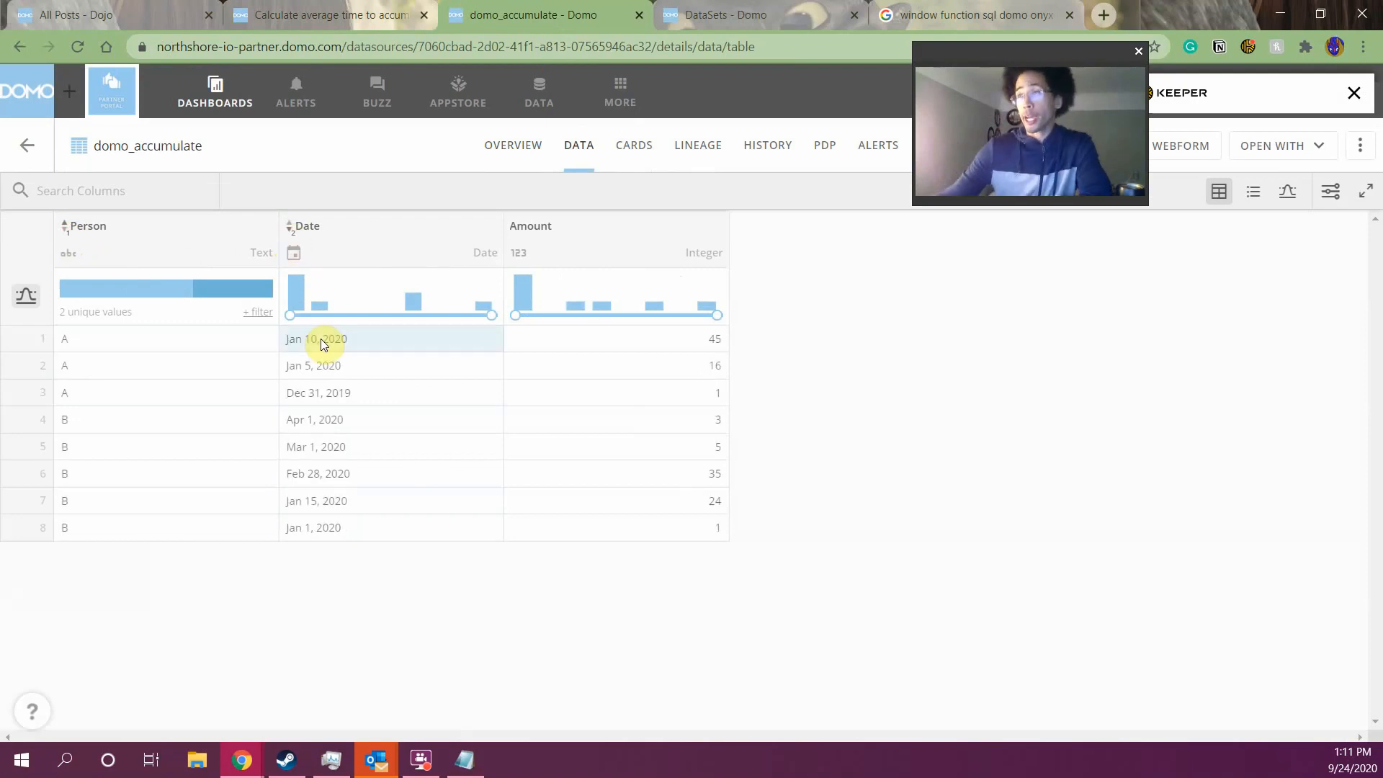
click(291, 237)
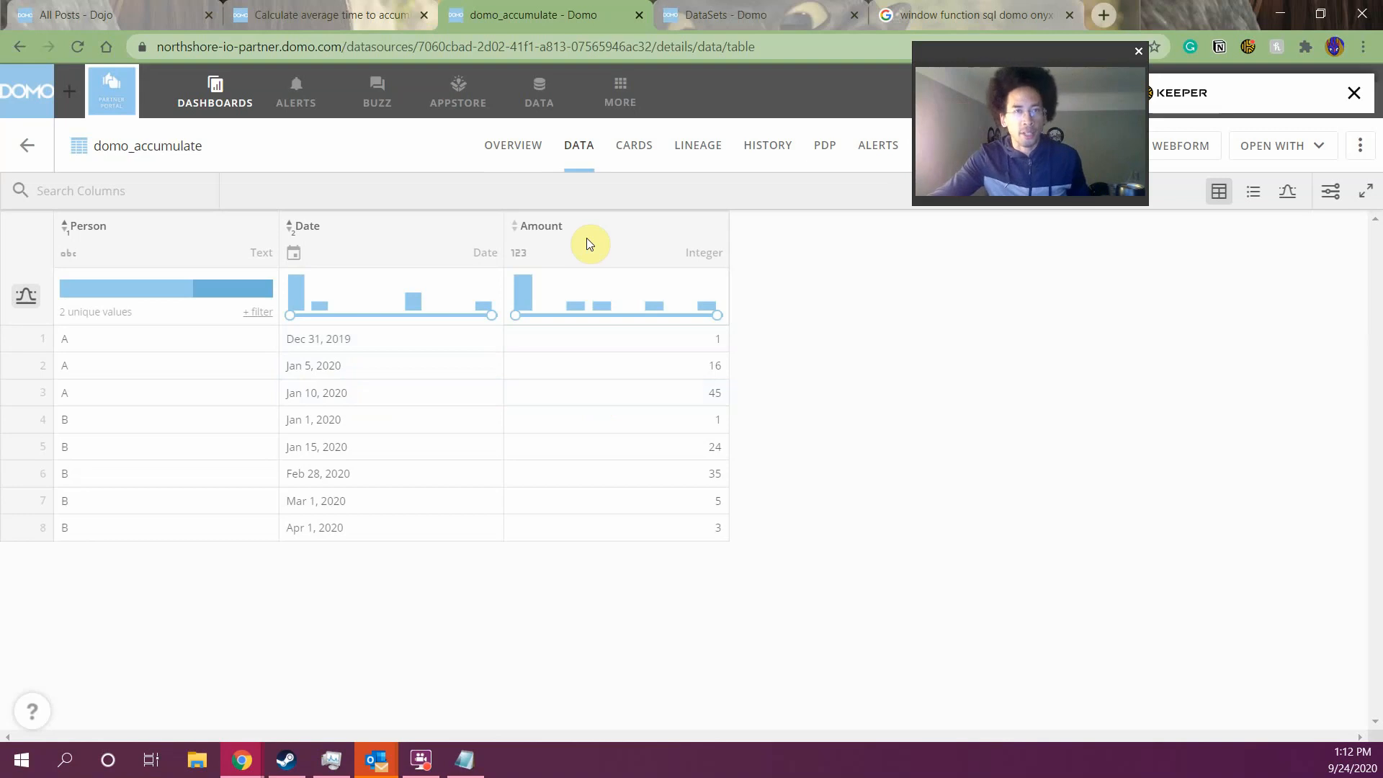
Add a new card based on the dataset and set its chart type to HTML Table
click(633, 155)
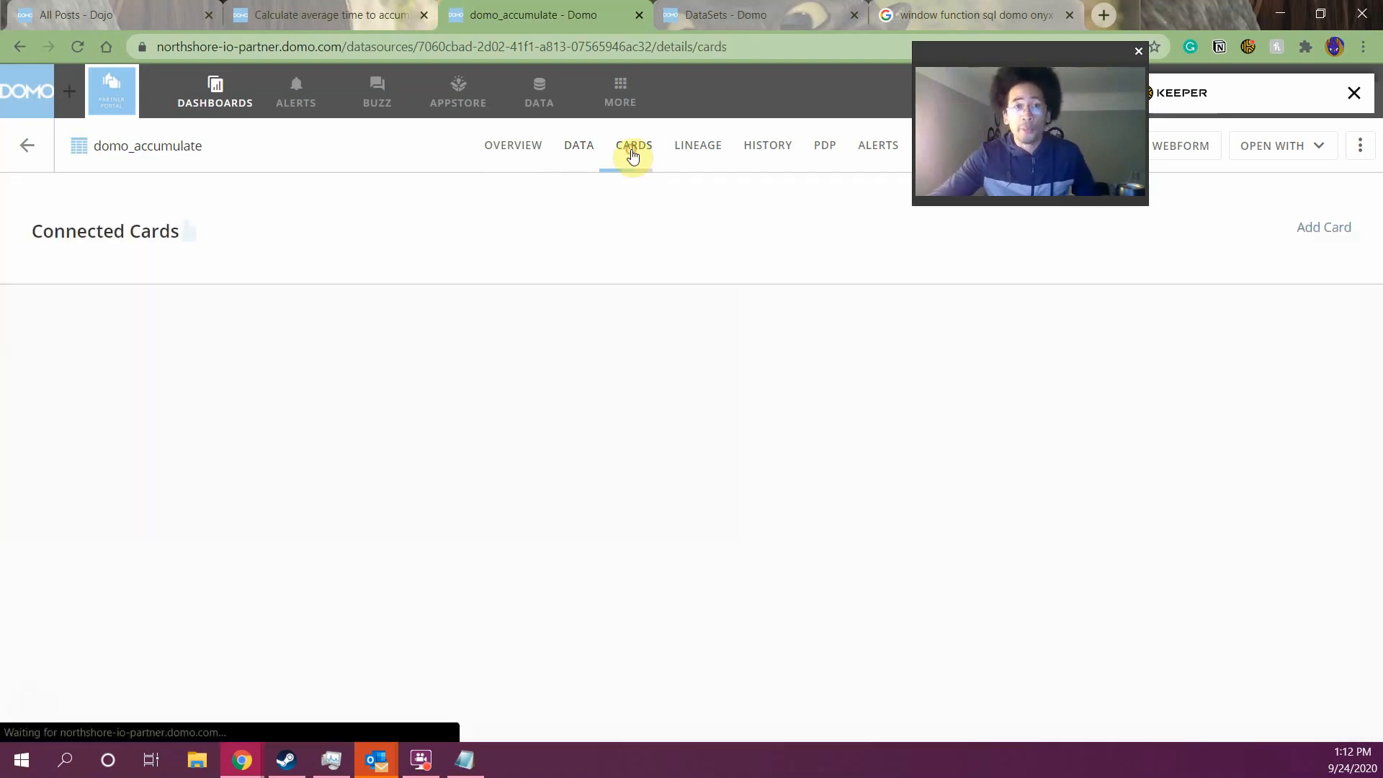
click(1333, 236)
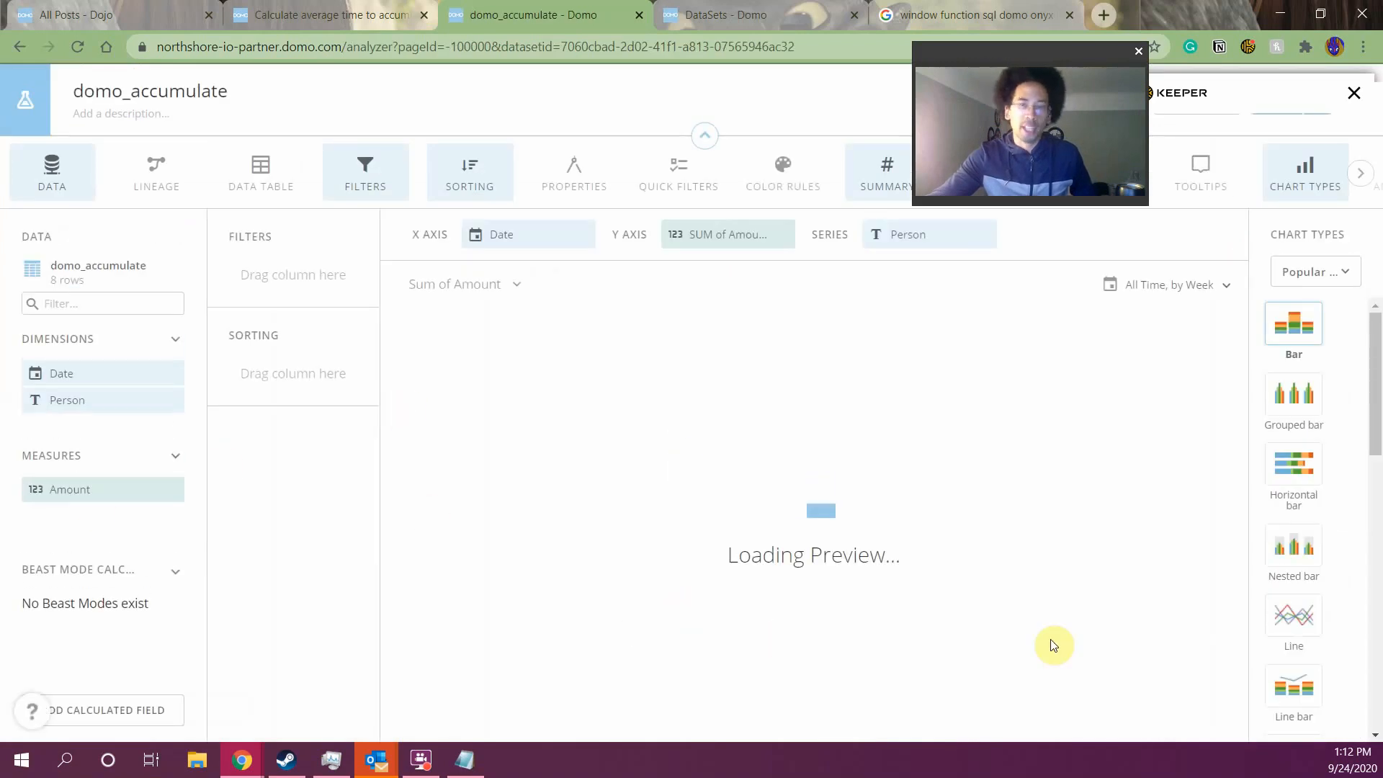
click(1330, 268)
click(1250, 673)
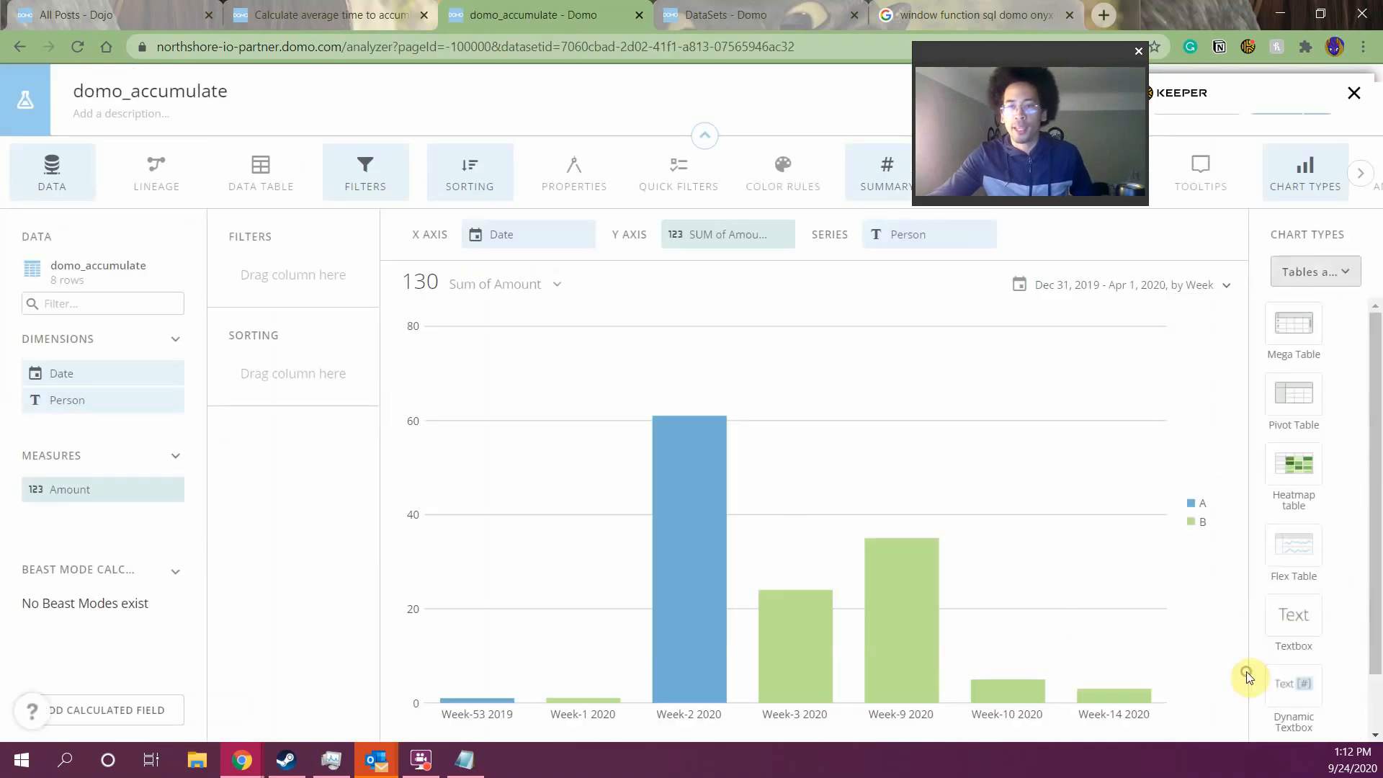
scroll(1290, 612, down, 1)
click(1306, 699)
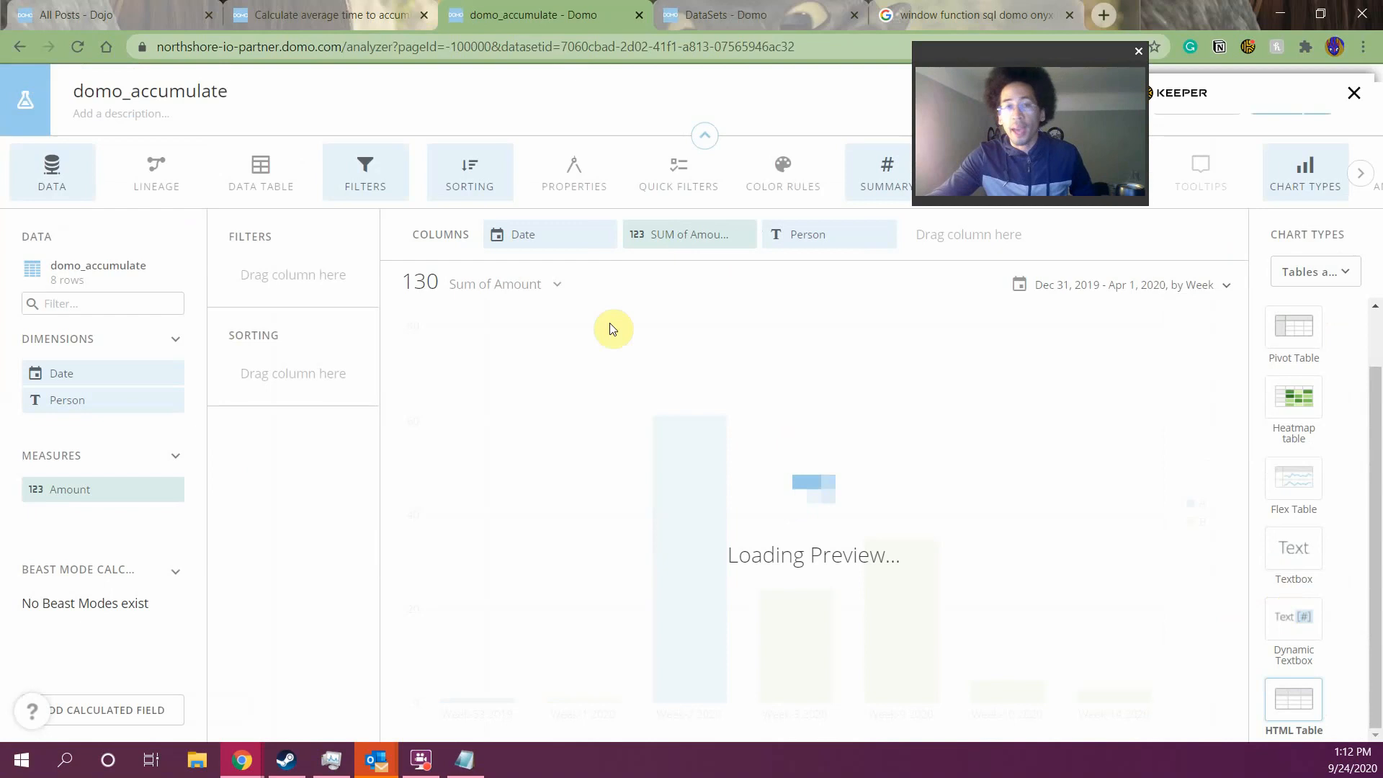
Rebuild the table's columns in the order Person, Date, Amount, leaving Amount without aggregation
drag(656, 256, 179, 355)
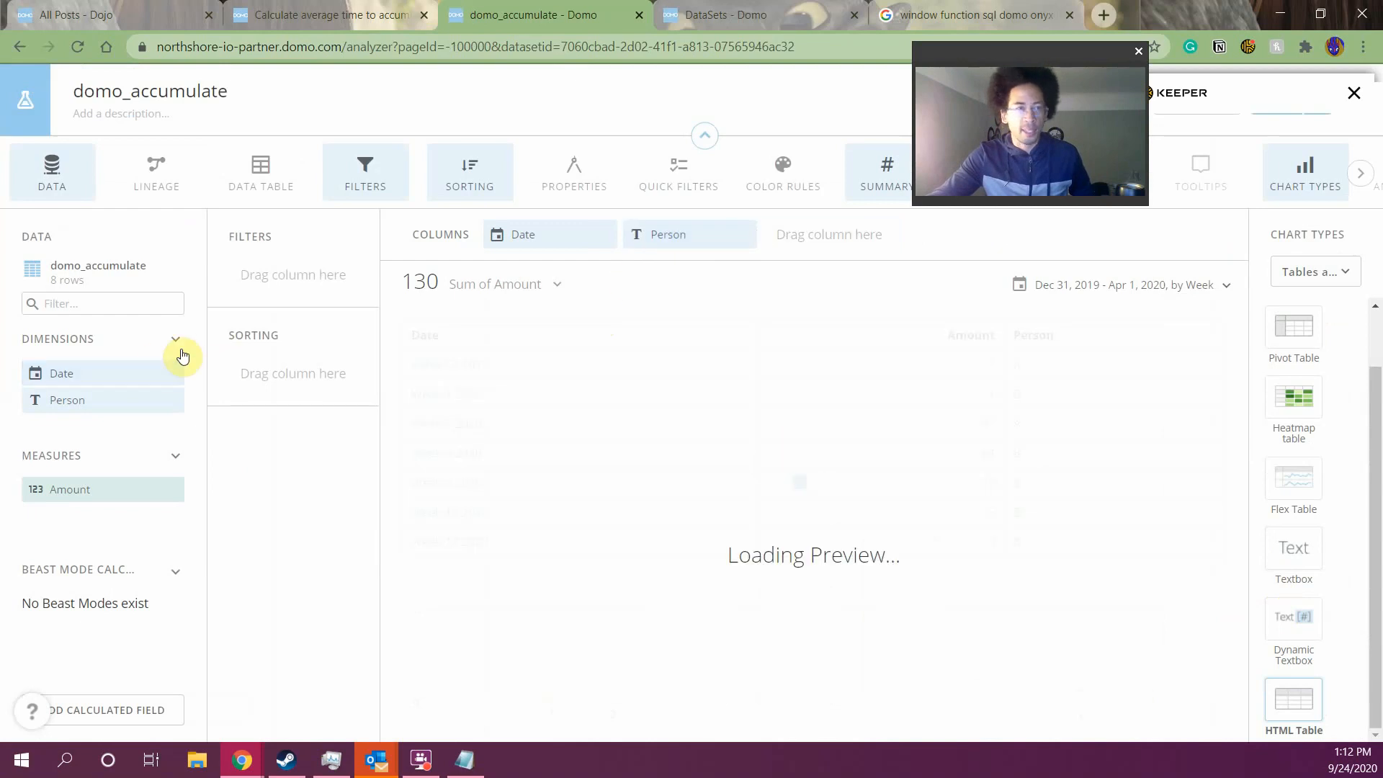
drag(658, 235, 520, 237)
drag(92, 479, 723, 279)
click(421, 645)
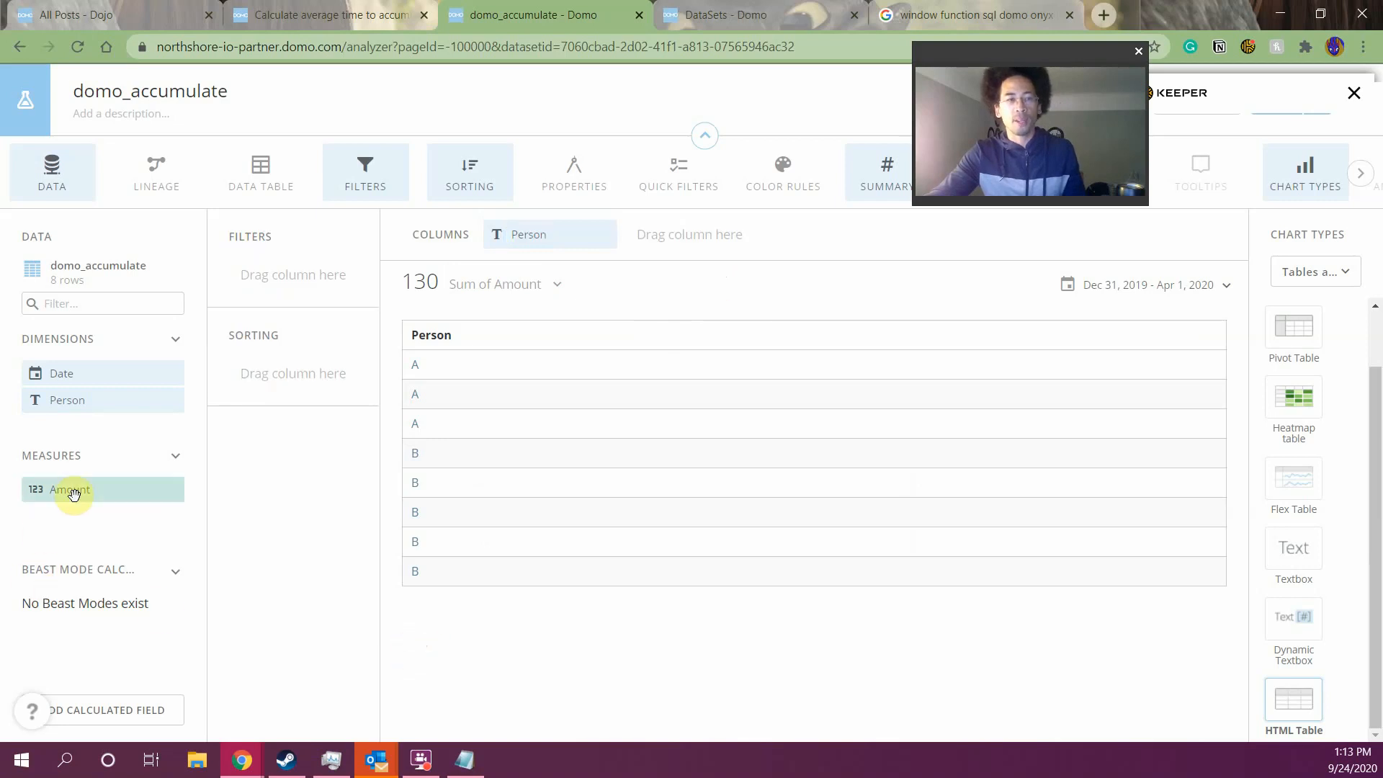
drag(72, 492, 683, 254)
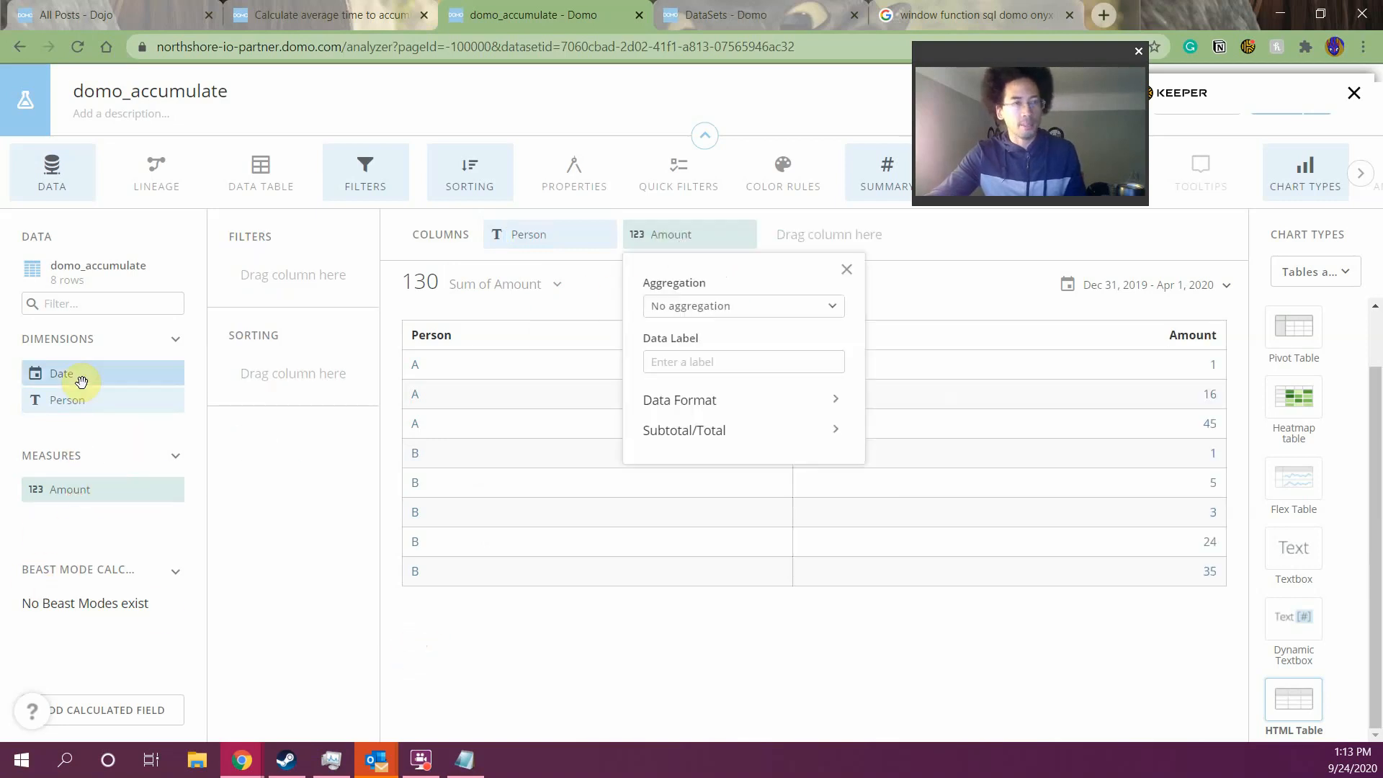
drag(83, 380, 657, 245)
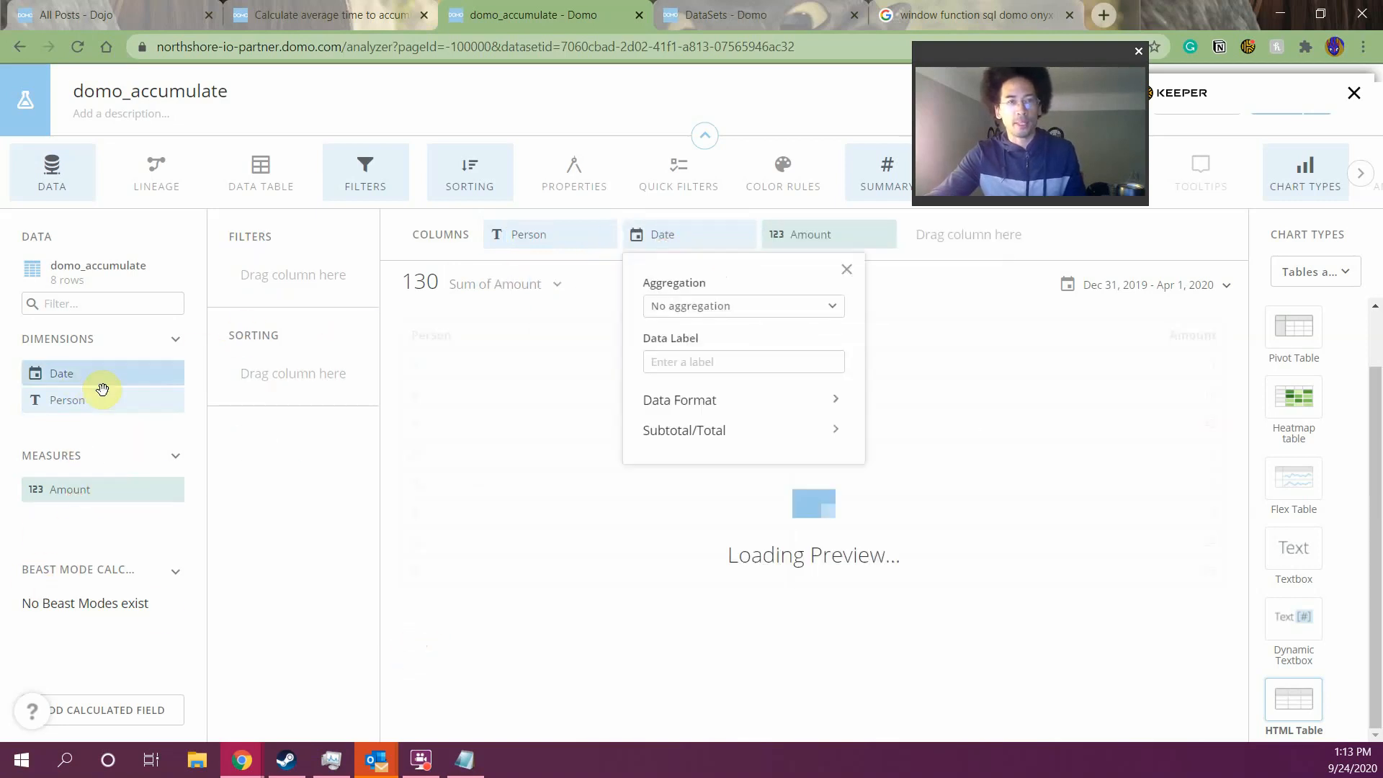
Start a new calculated field with the formula sum(amount) over (partition by `Person` order by date)
click(54, 709)
text(s)
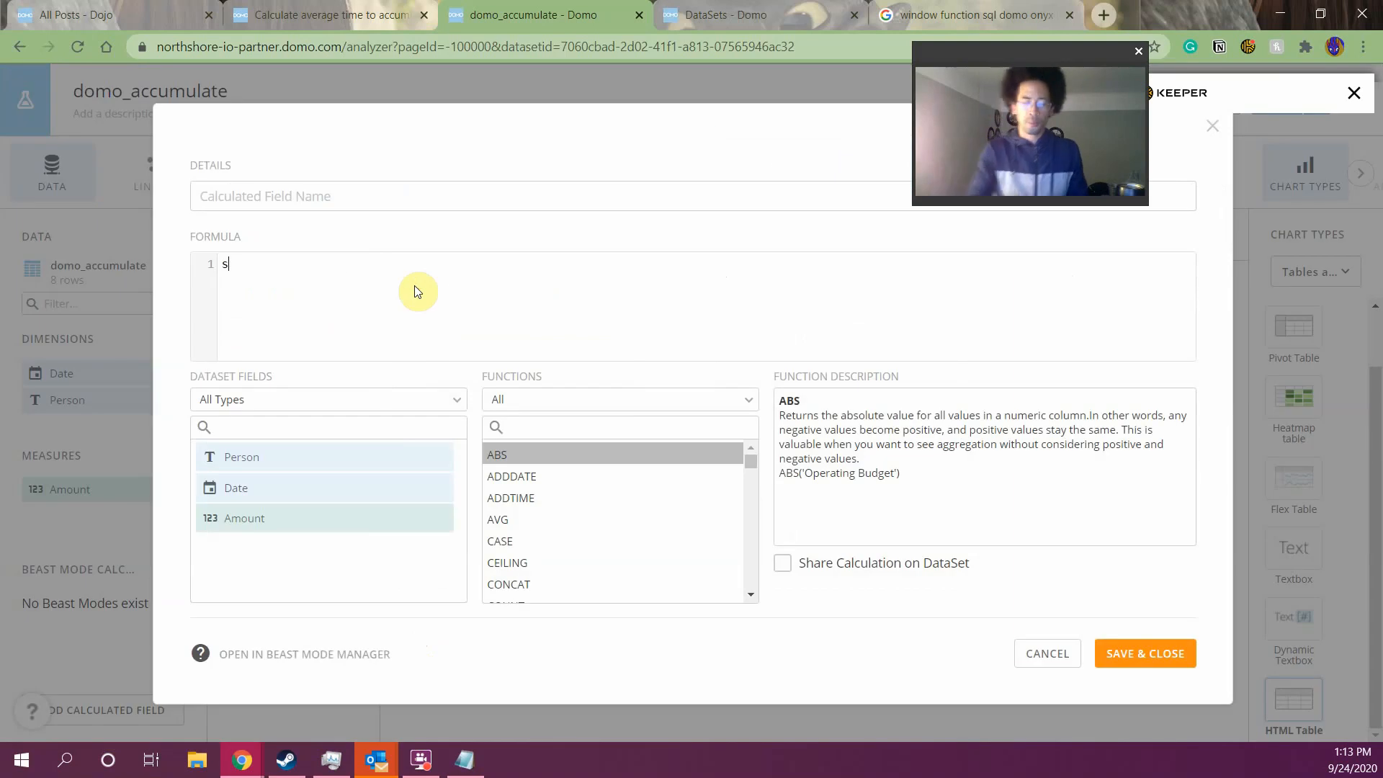
text(um(amount) ov)
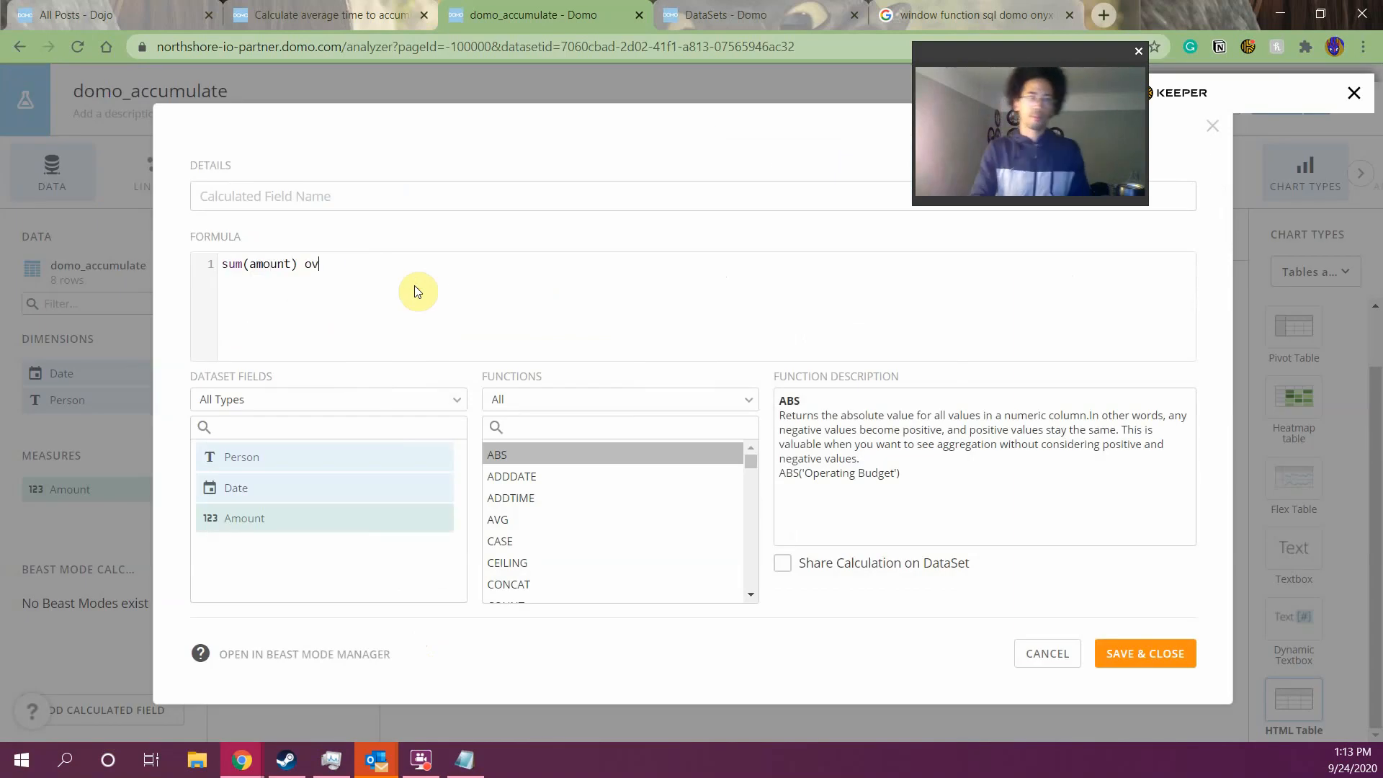
text(er (part)
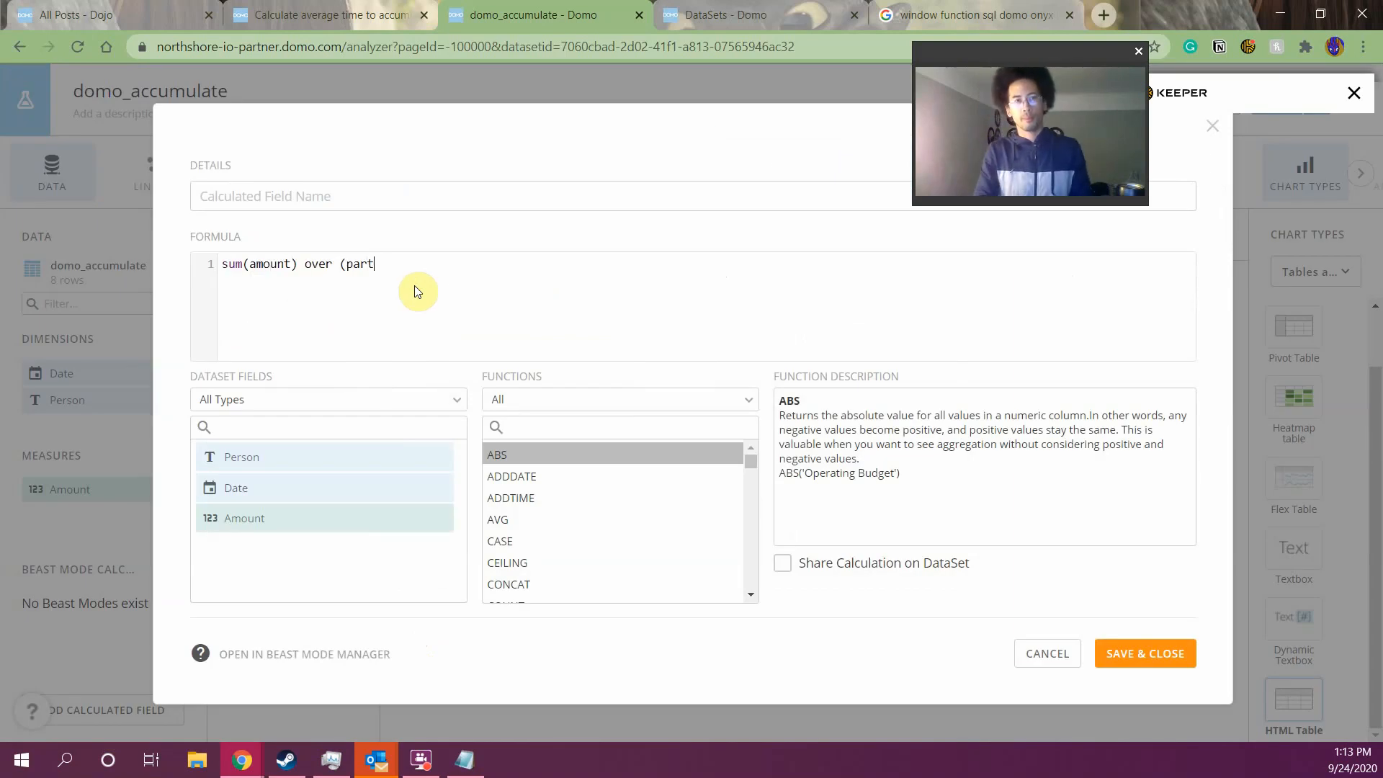
text(ition by p)
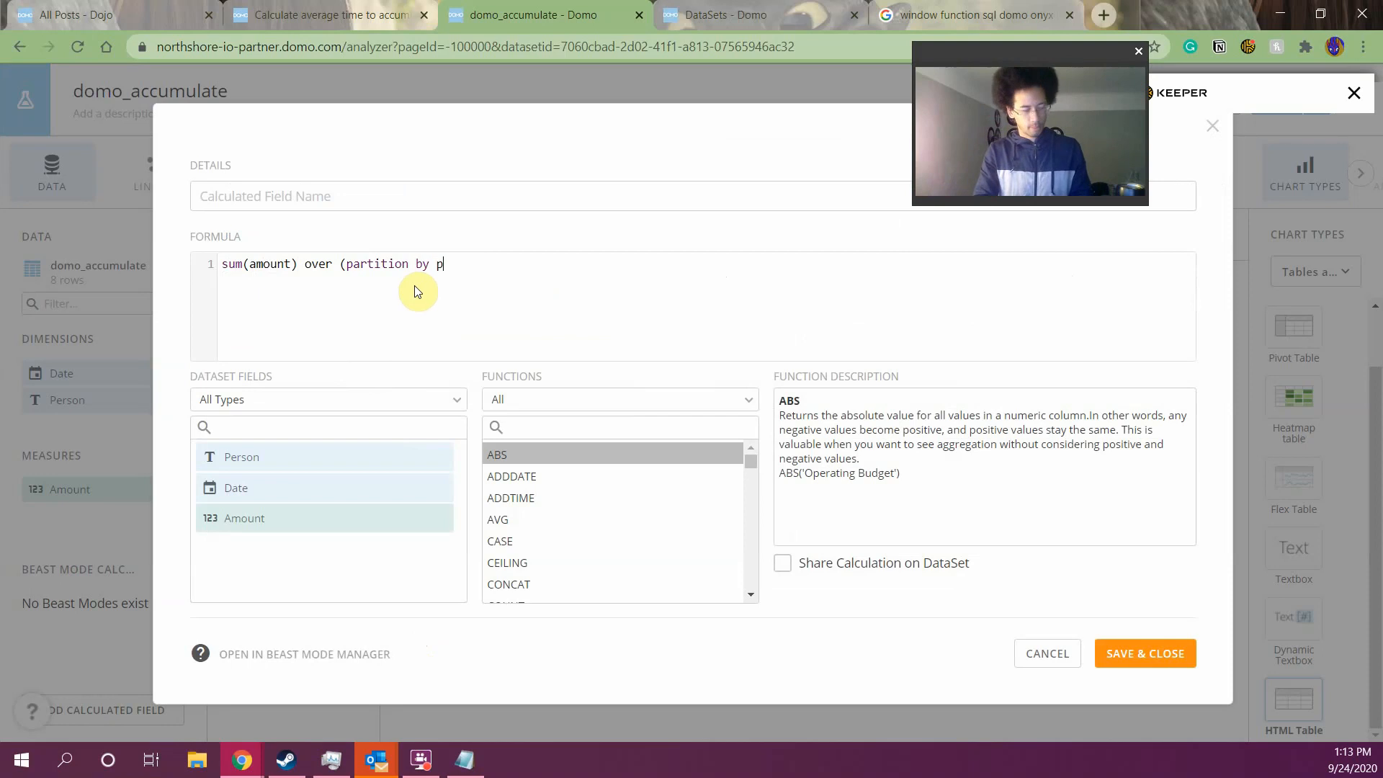
text(erso)
key(Return)
text(order by )
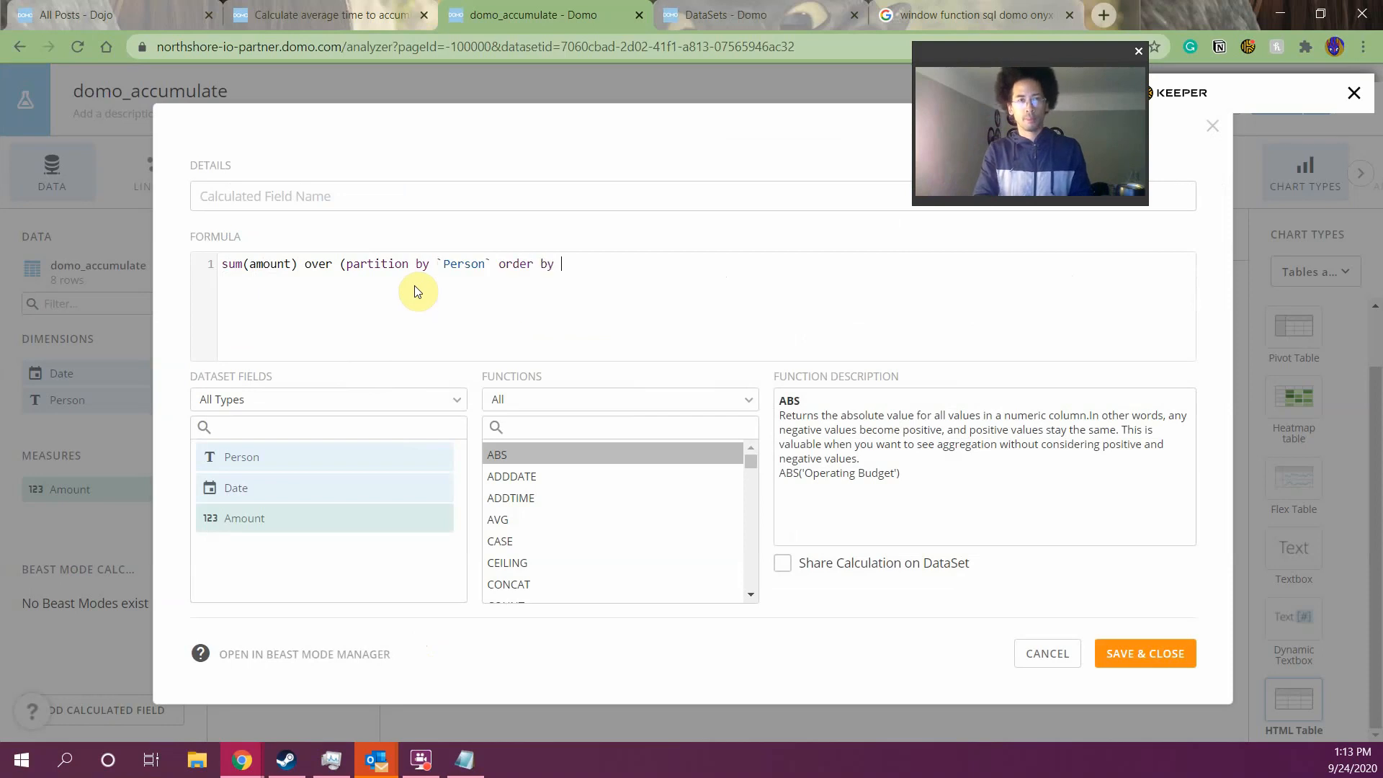
text(date))
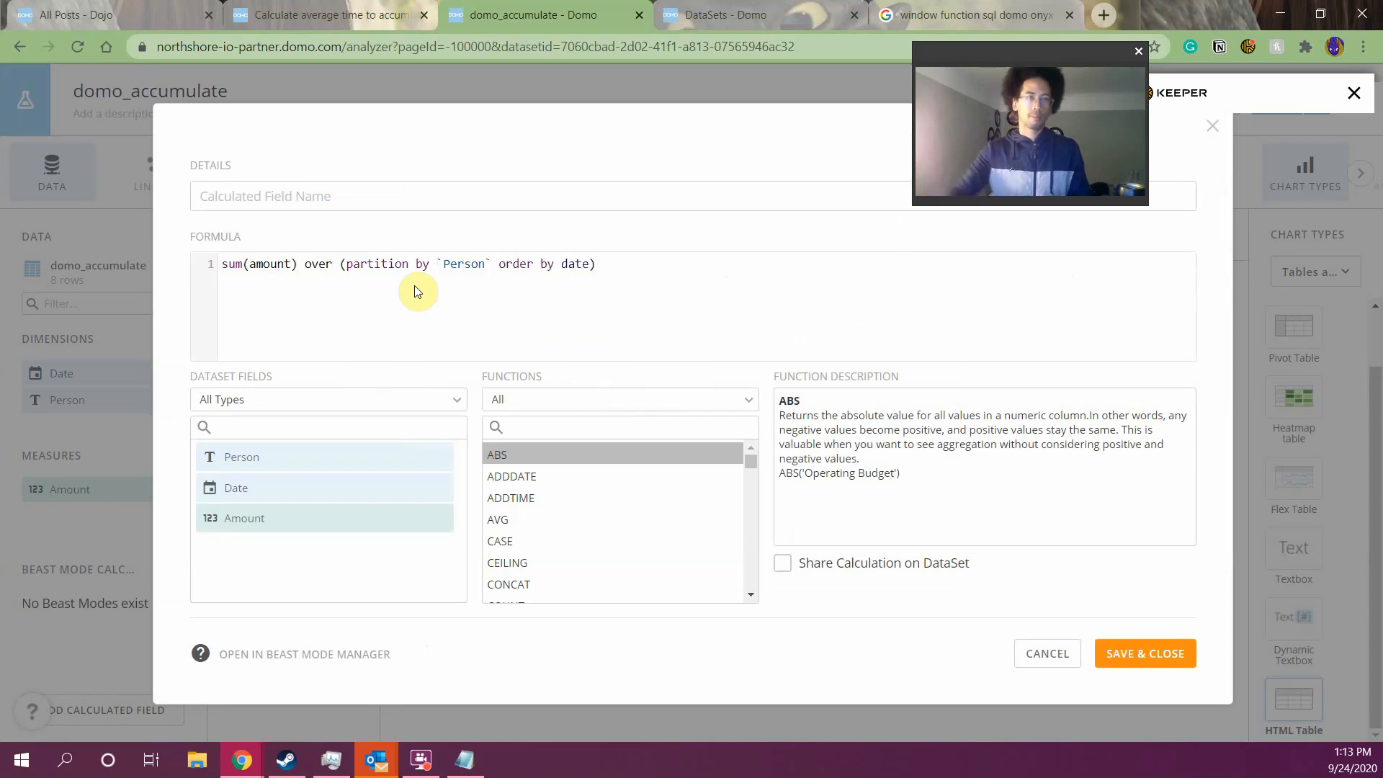
Name the calculated field cum_sum, validate and save it, and add it as a table column after Amount
click(443, 192)
text(cum_sum)
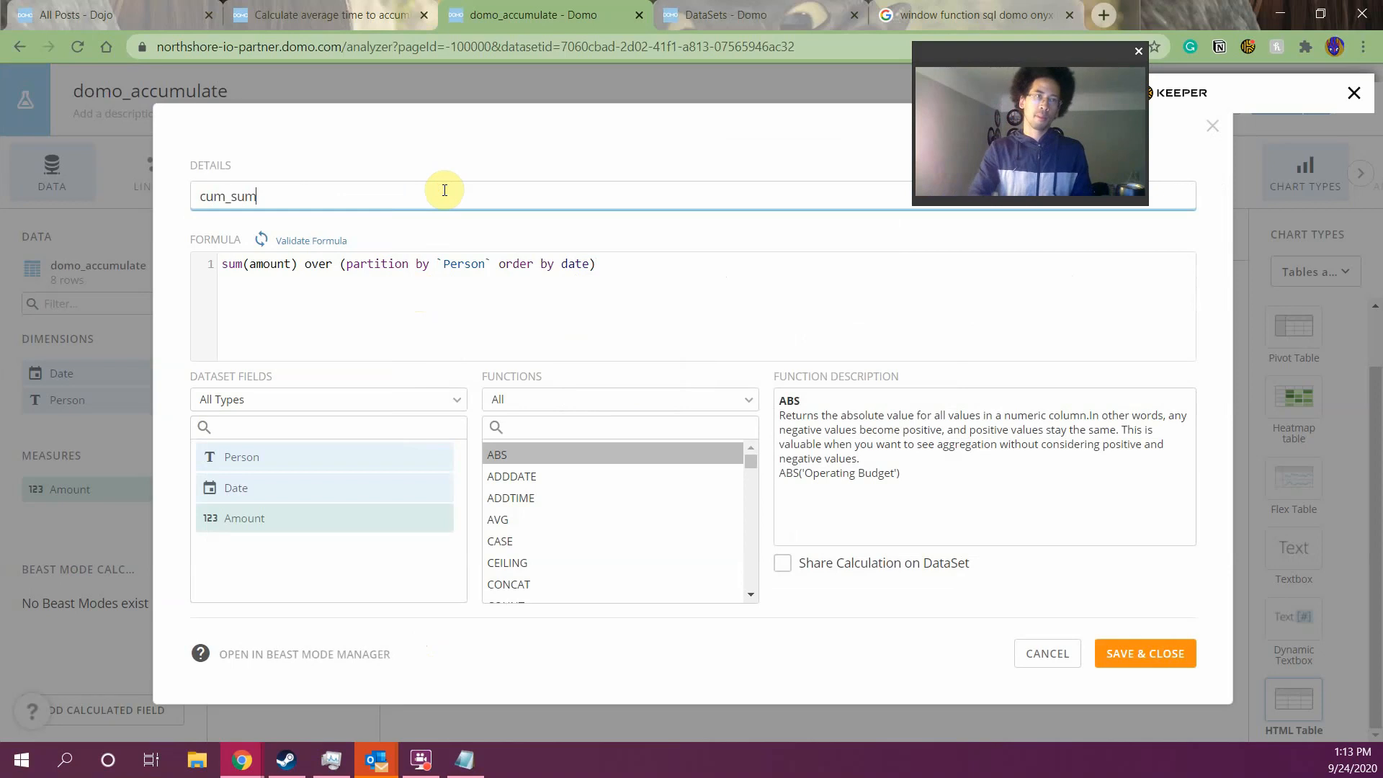
click(433, 338)
key(ctrl+a)
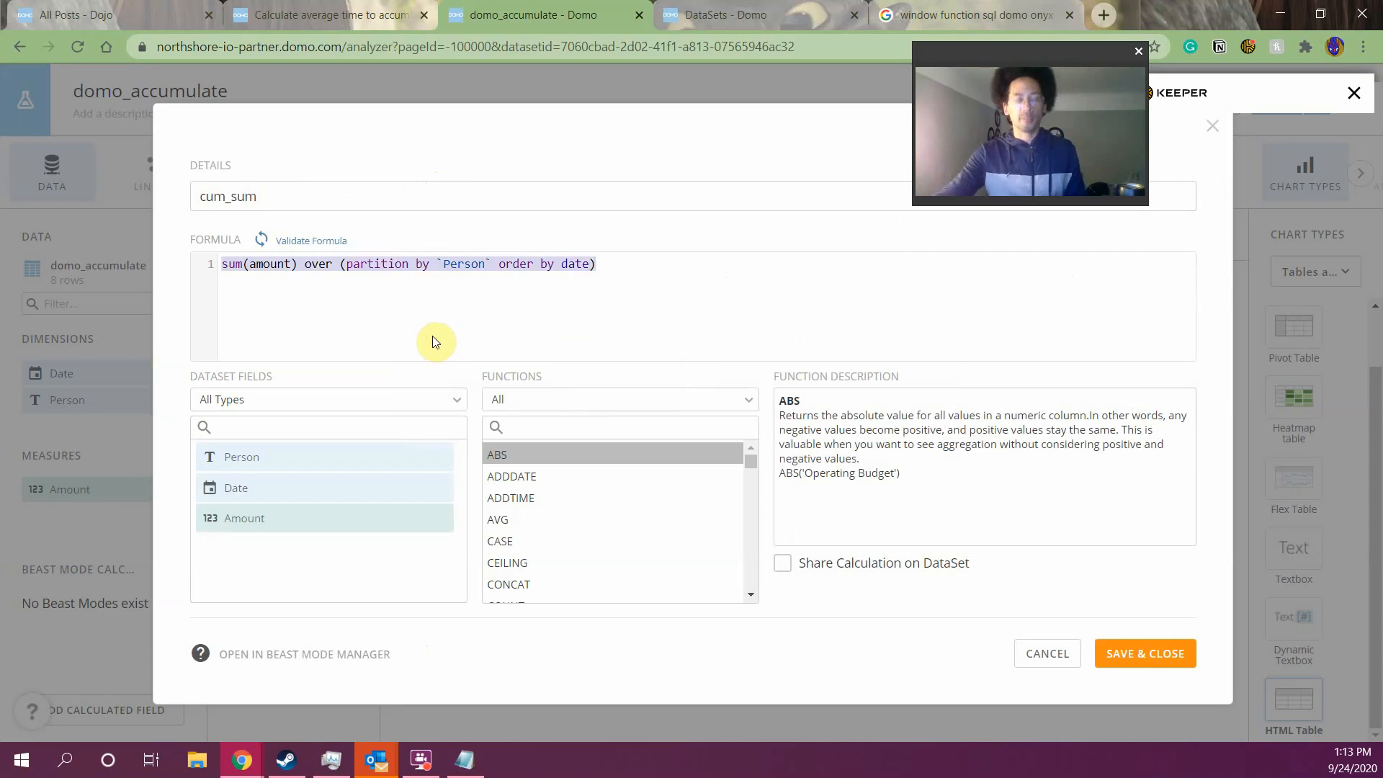
click(431, 329)
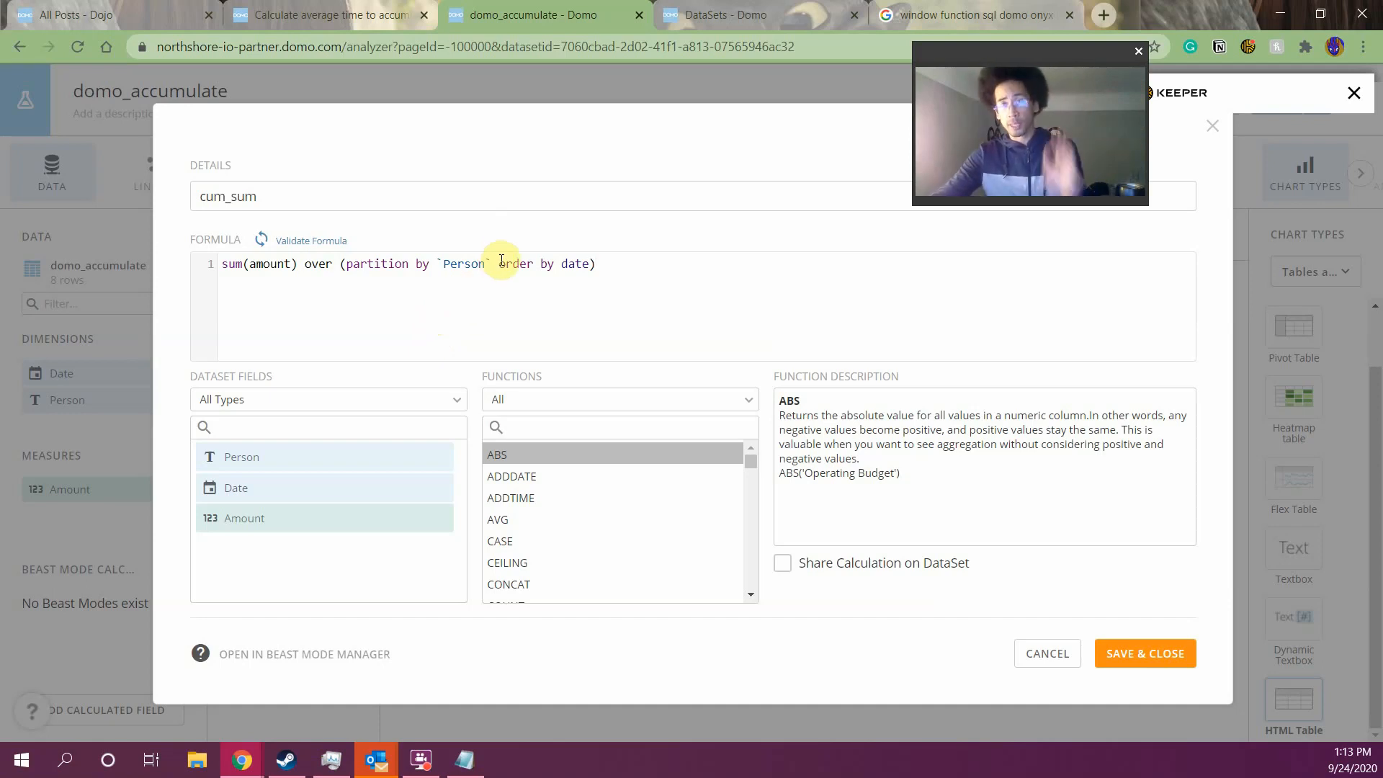
click(320, 241)
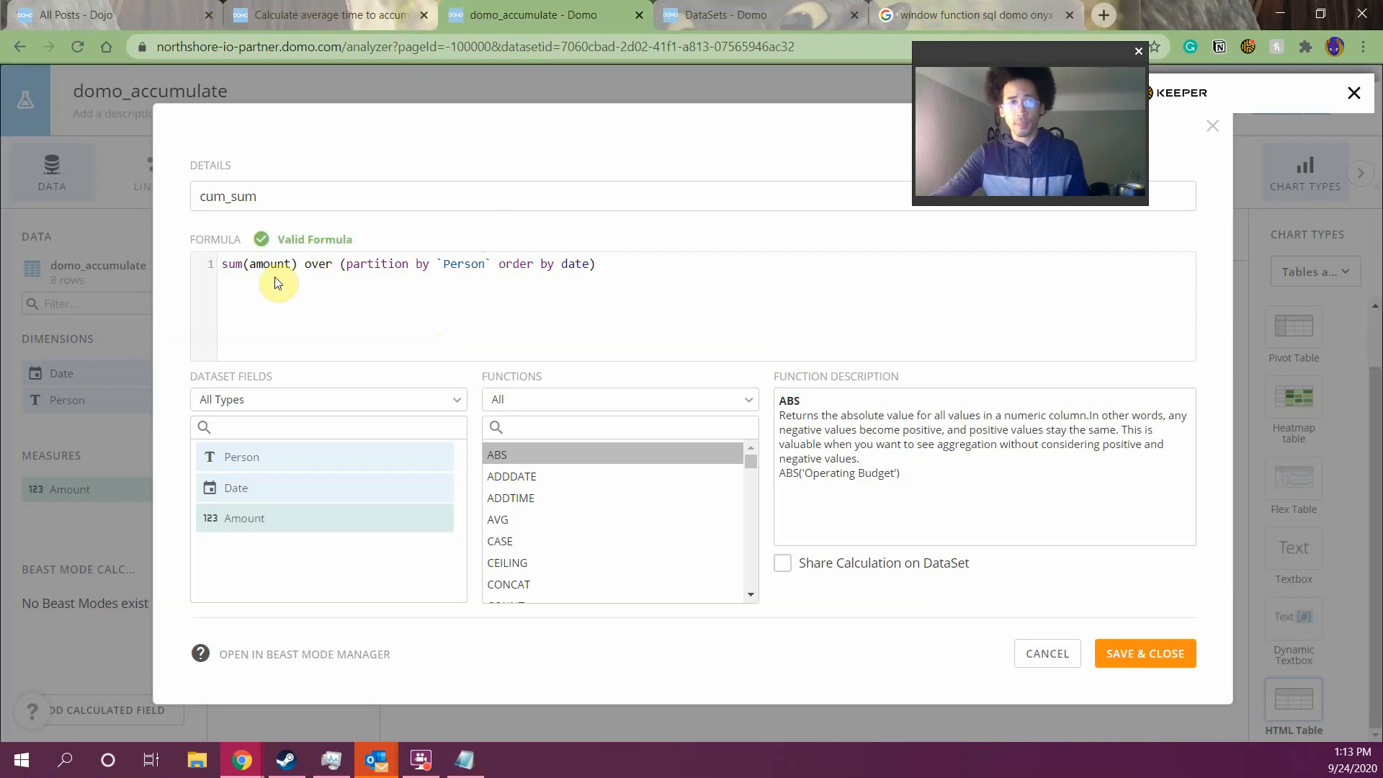
click(1147, 653)
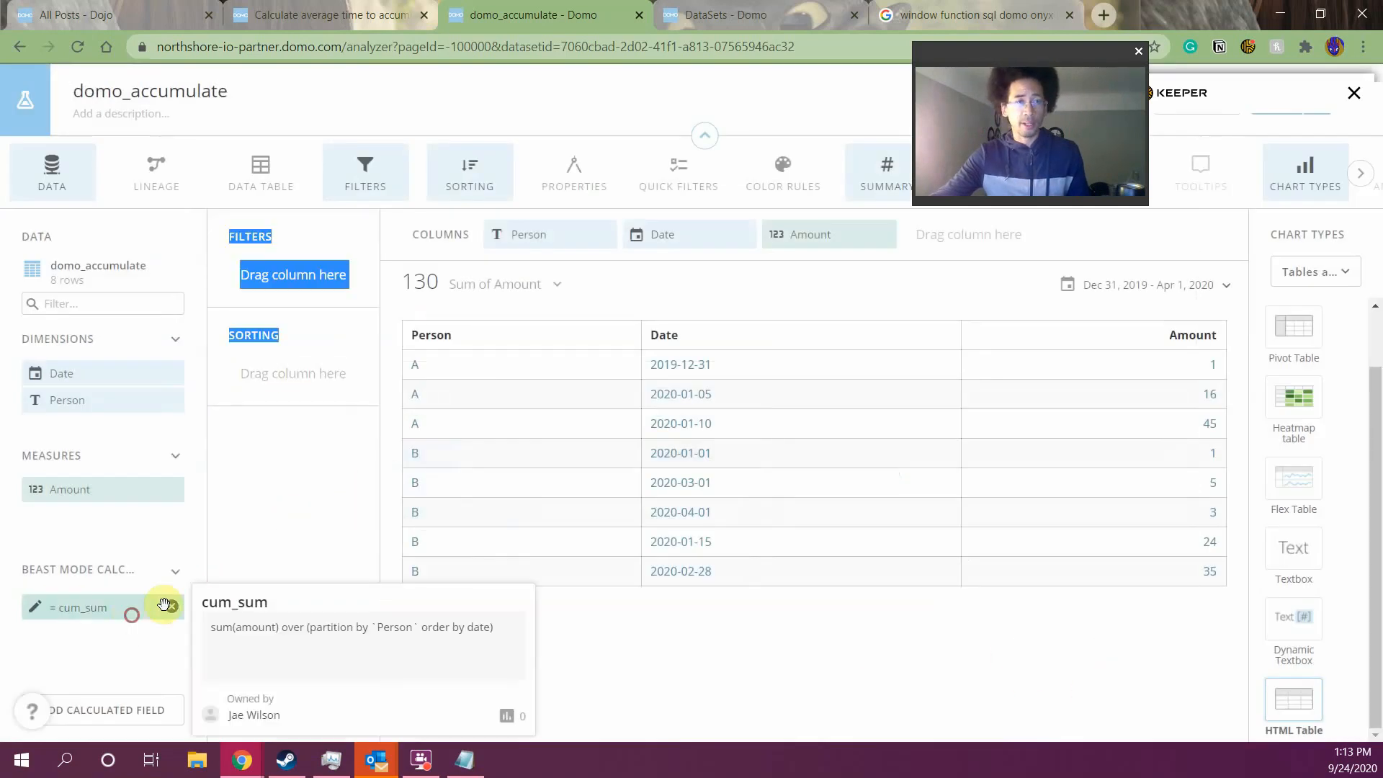
drag(170, 604, 914, 253)
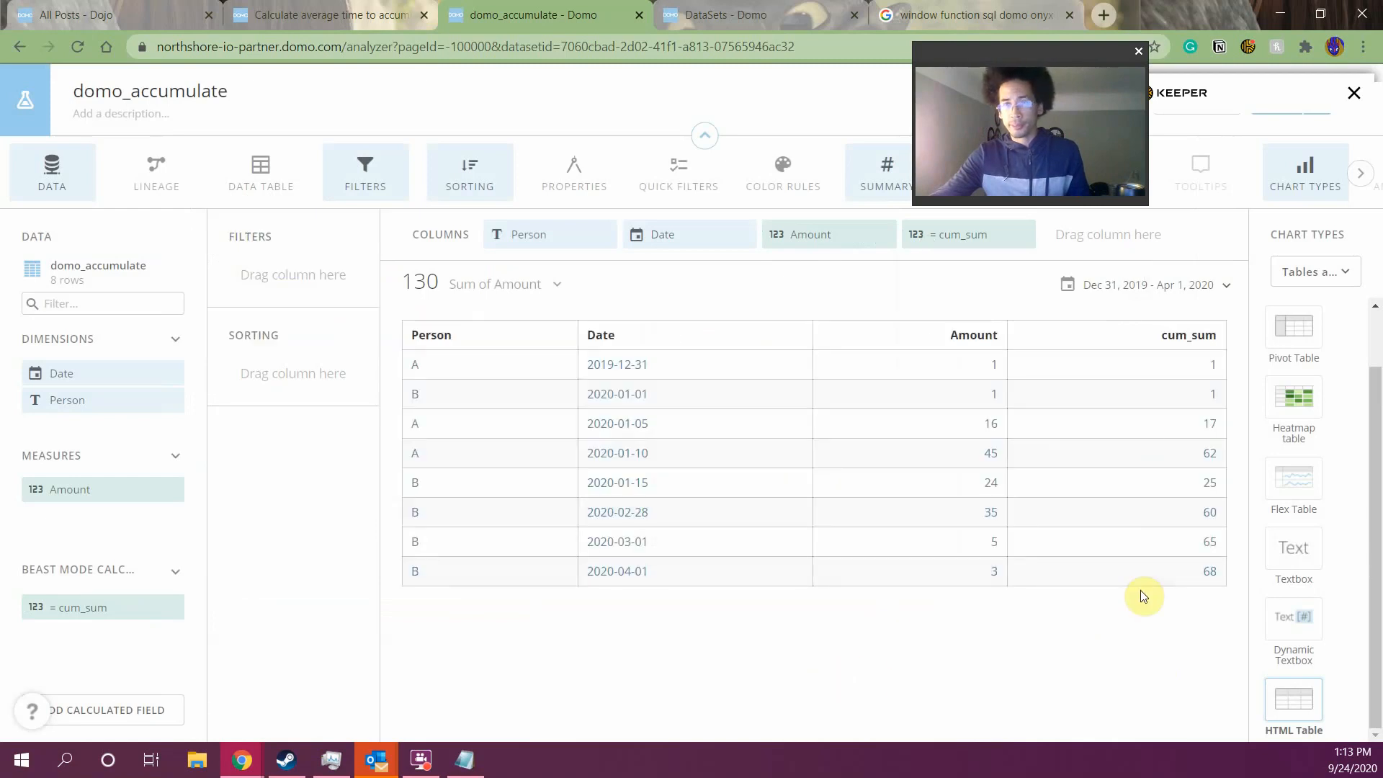
Set the aggregation of the table's Amount column to Sum
click(843, 231)
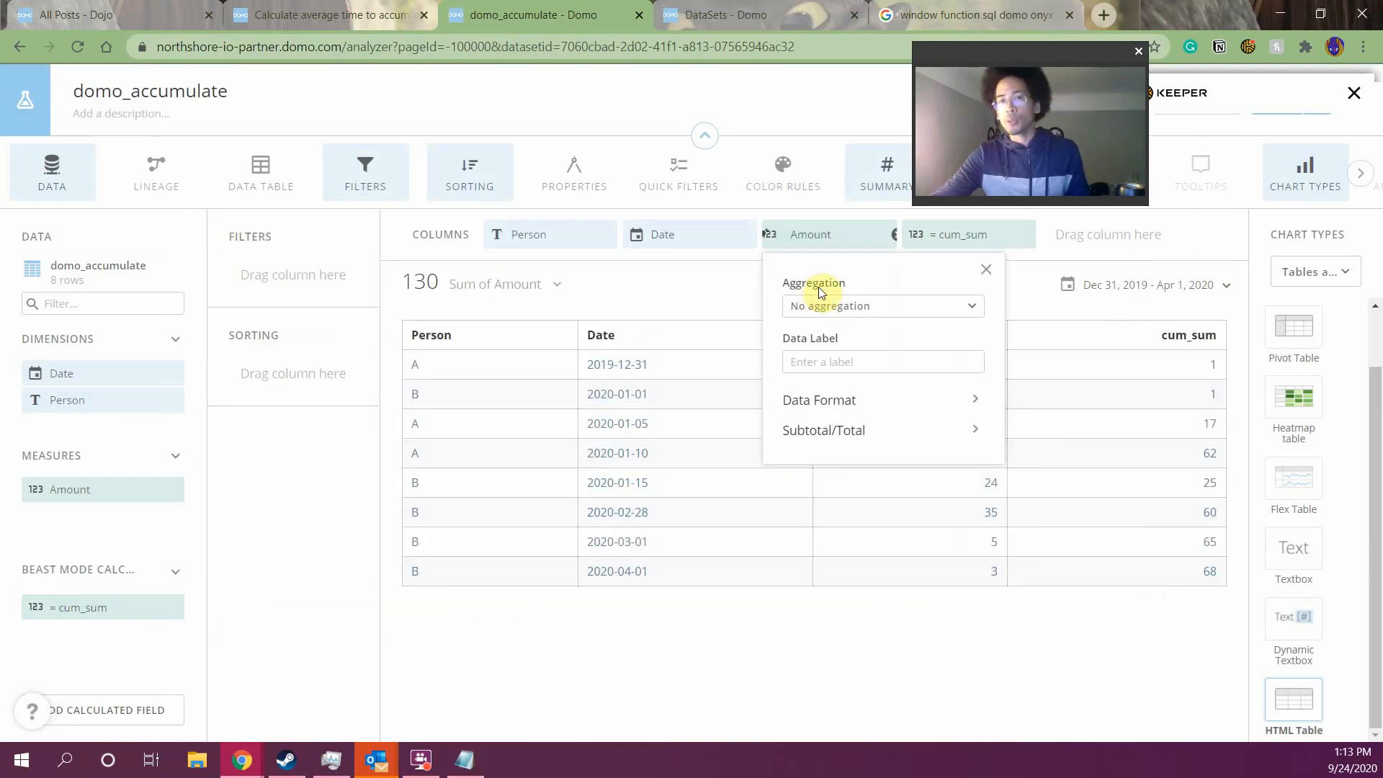
click(816, 306)
click(808, 344)
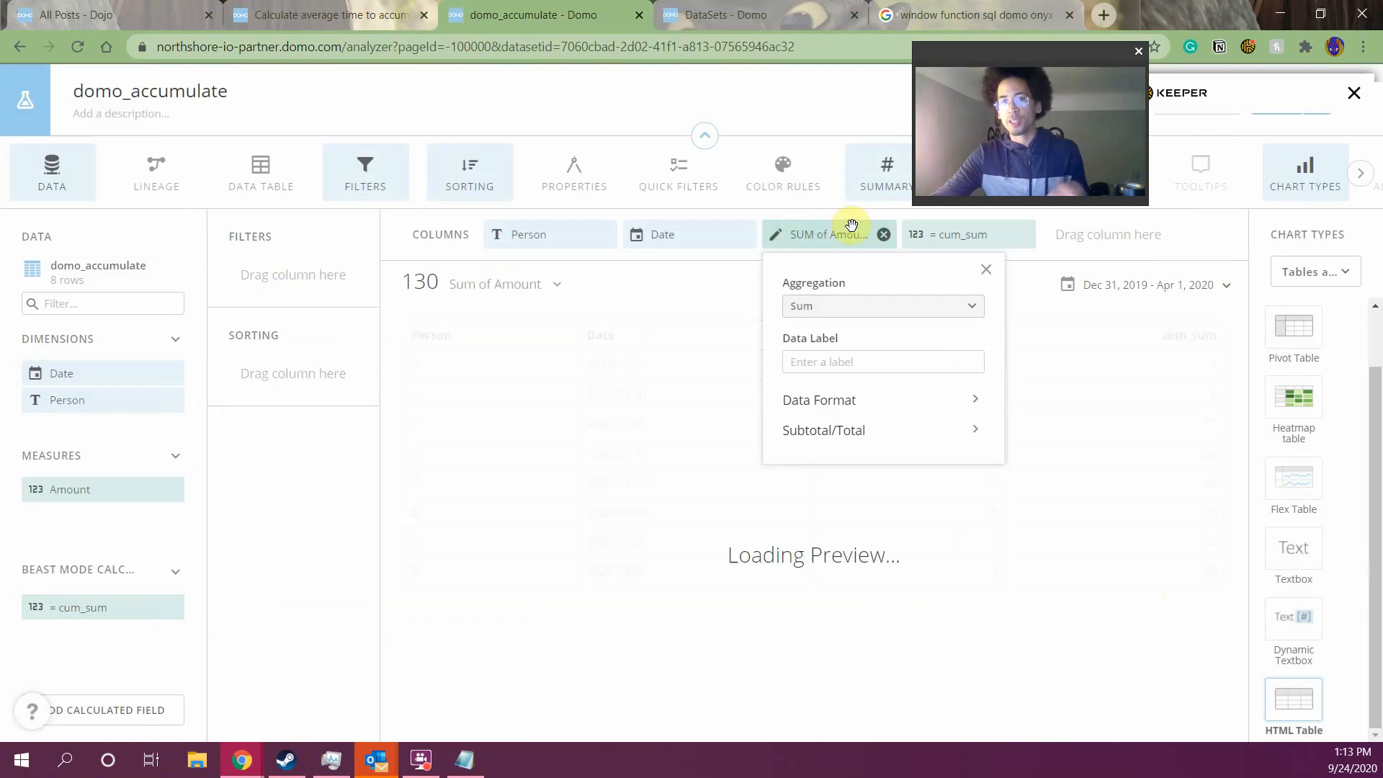
click(620, 519)
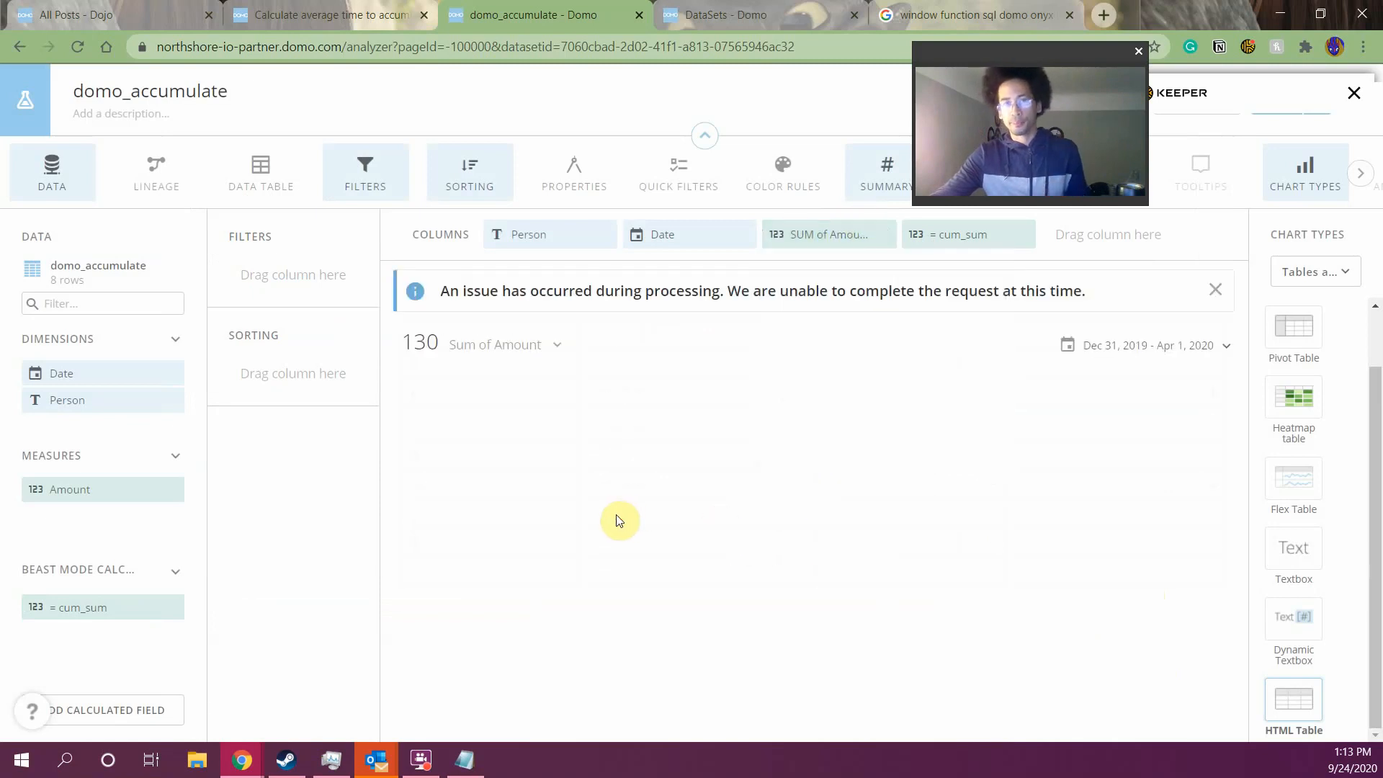
Change the cum_sum formula to sum(sum(amount)) over (partition by `Person` order by date), then validate and save it
click(106, 609)
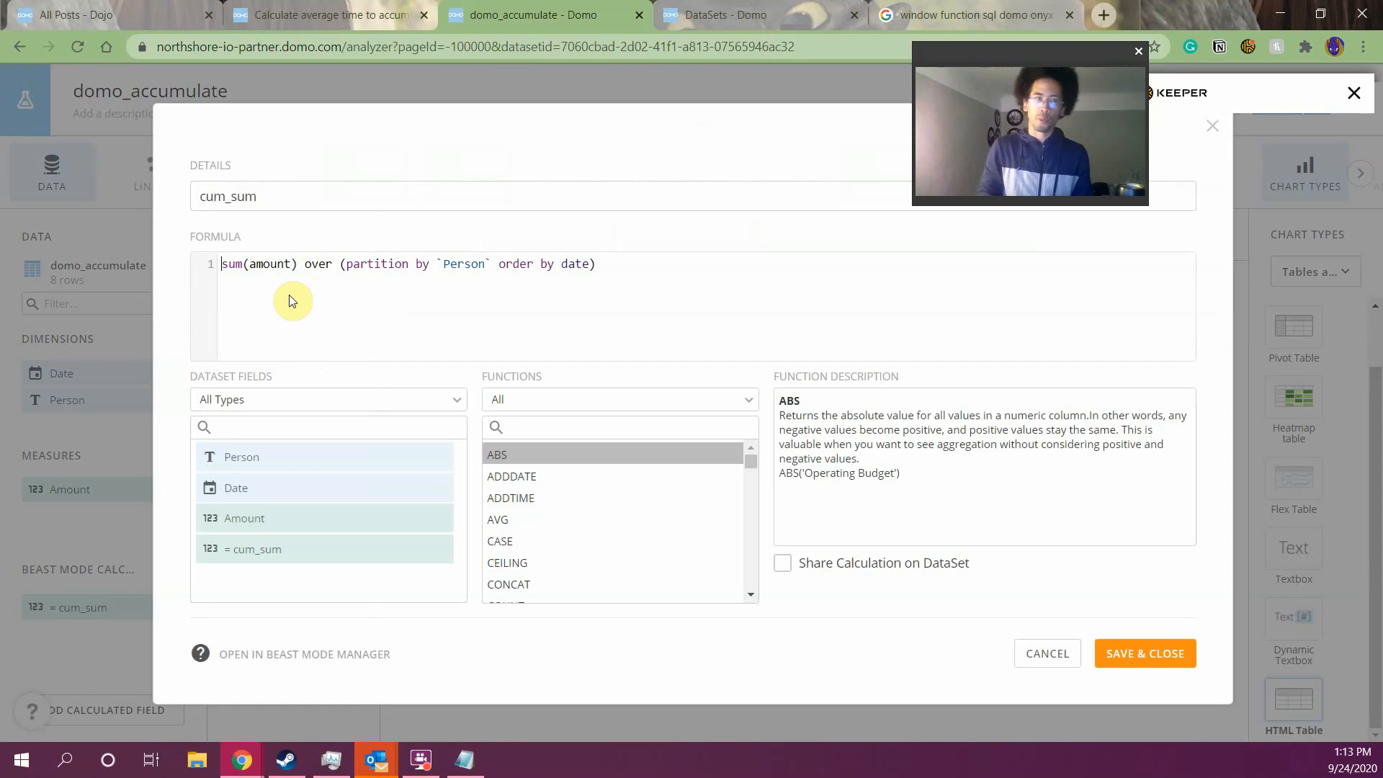
text(sum()
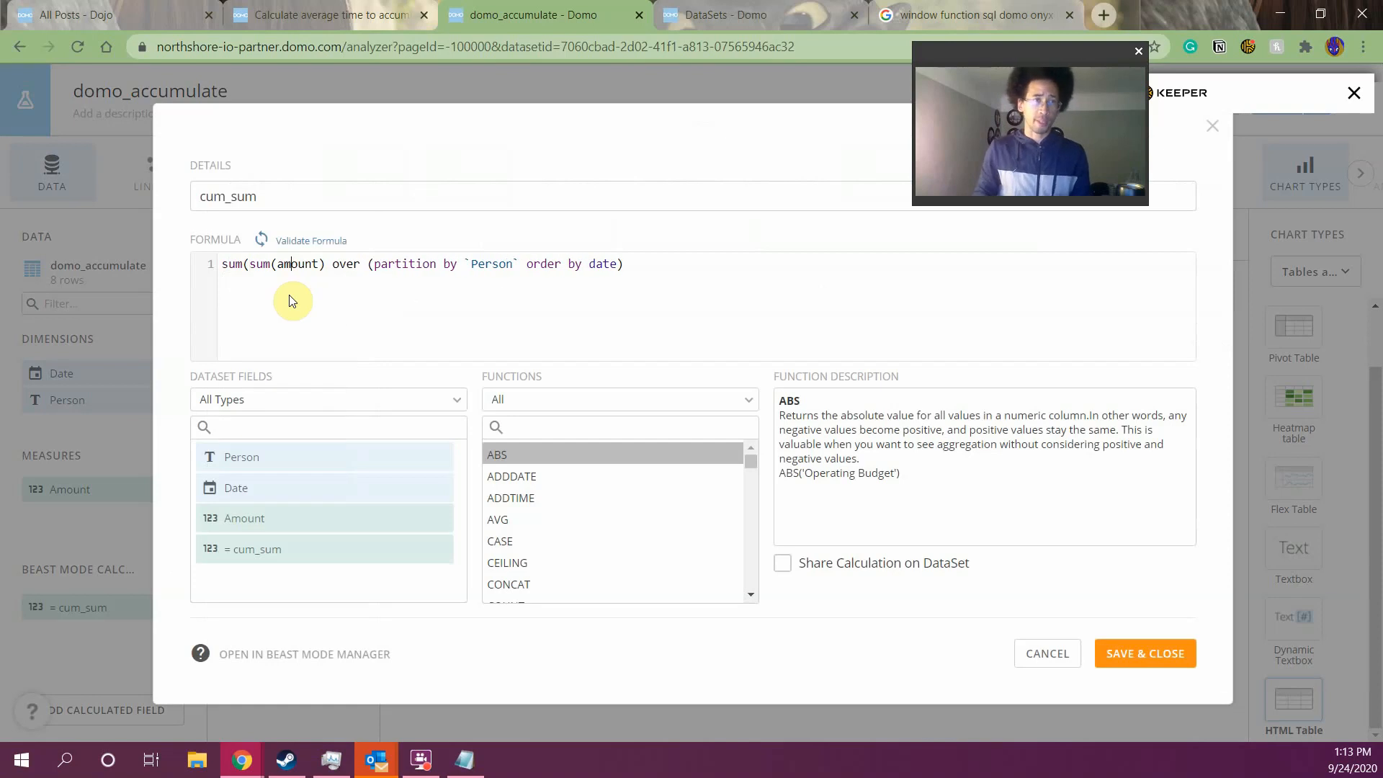
key(Right)
key(Right)
key(Right)
key(Right)
key(Right)
text())
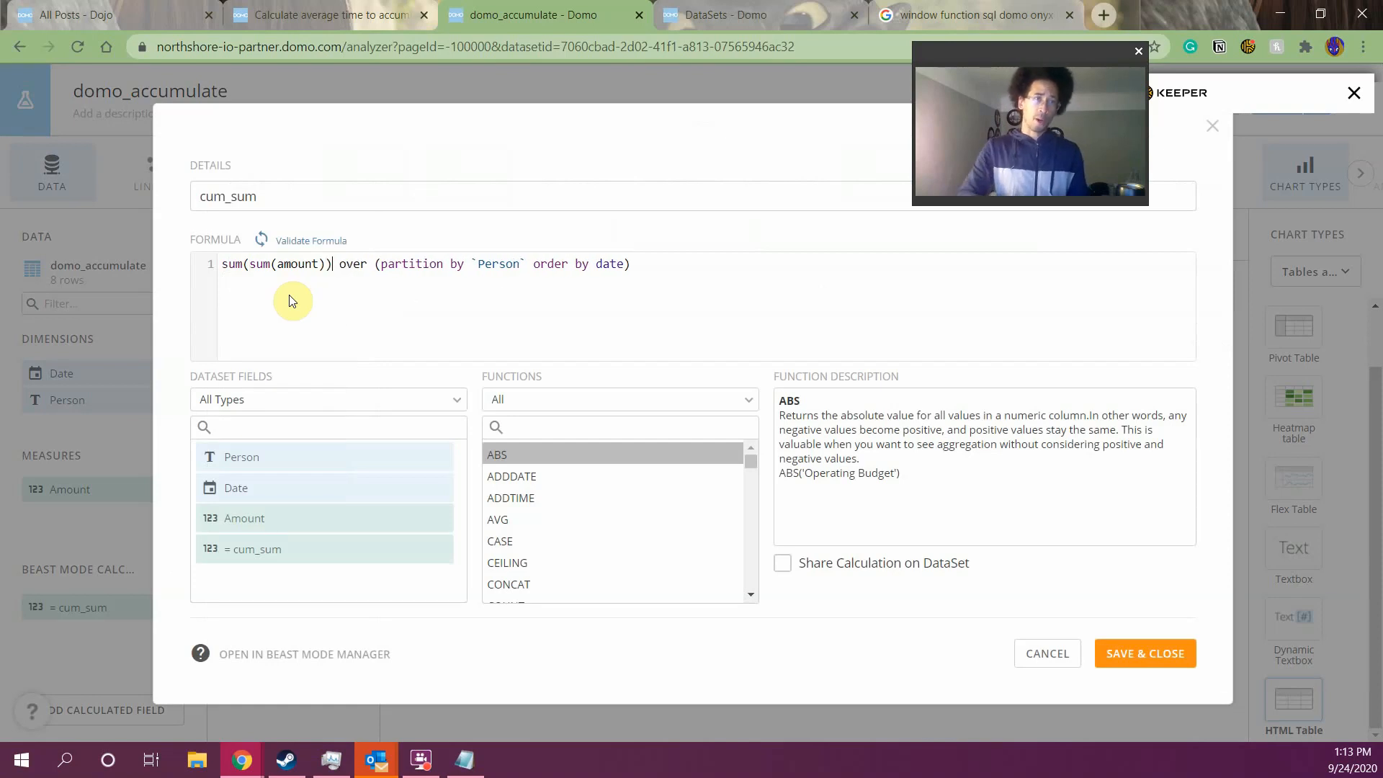
click(303, 240)
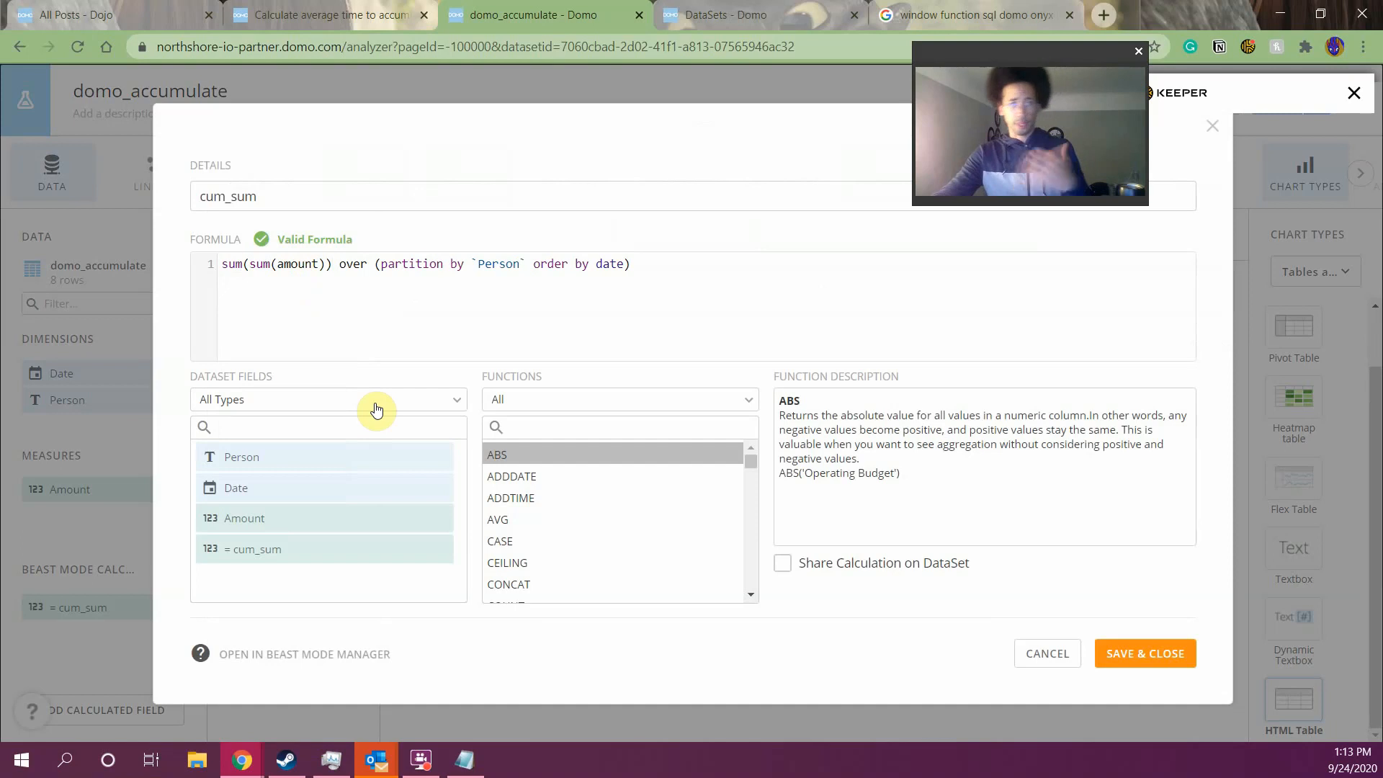
click(1127, 655)
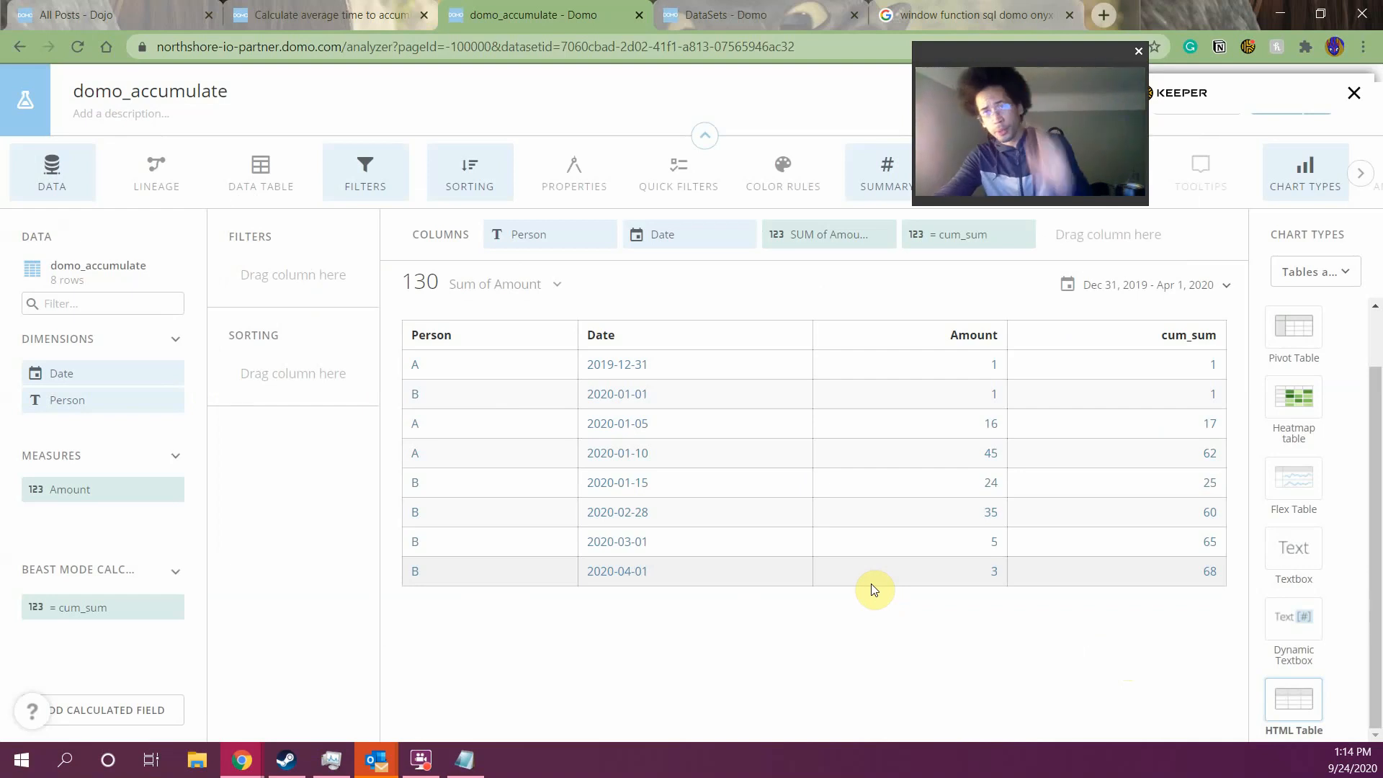
Undo the Sum aggregation on the table's Amount column
key(alt+Tab)
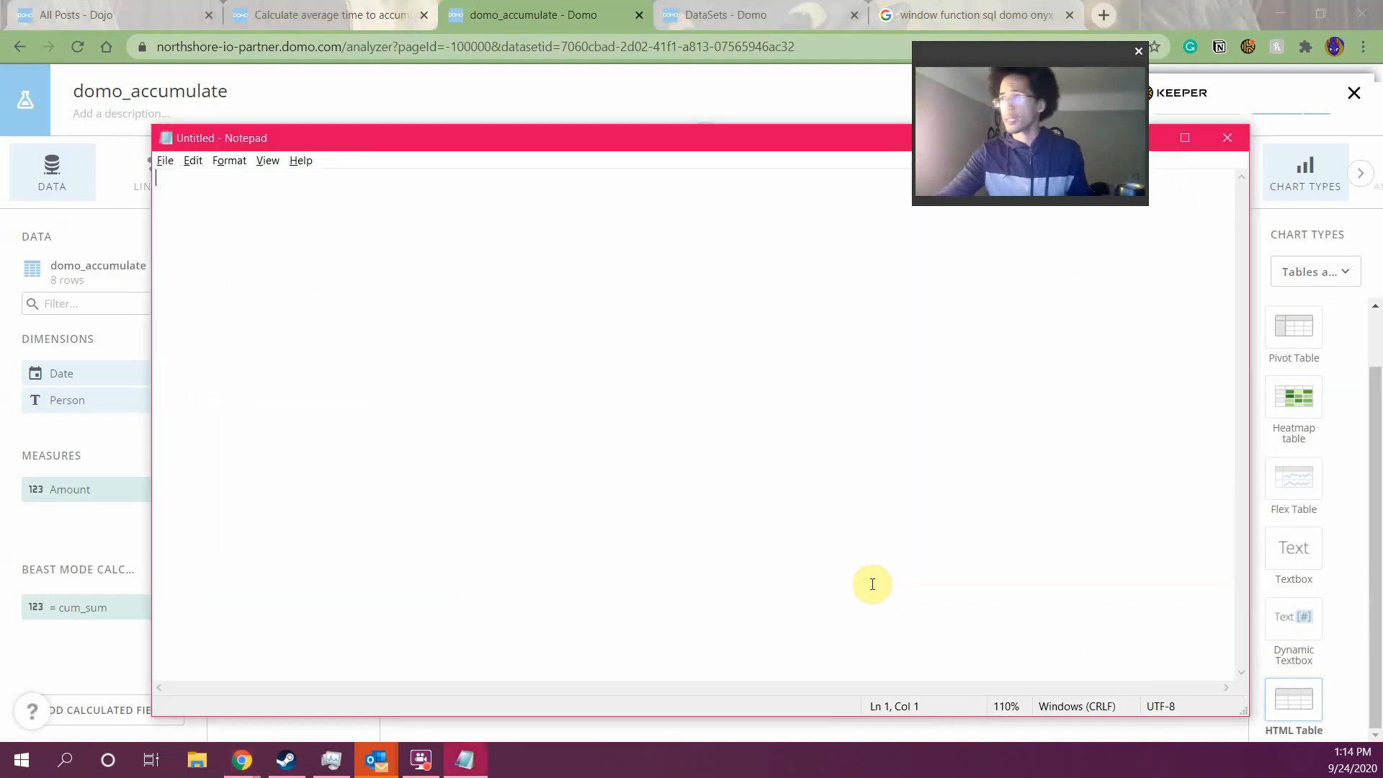
drag(558, 138, 550, 363)
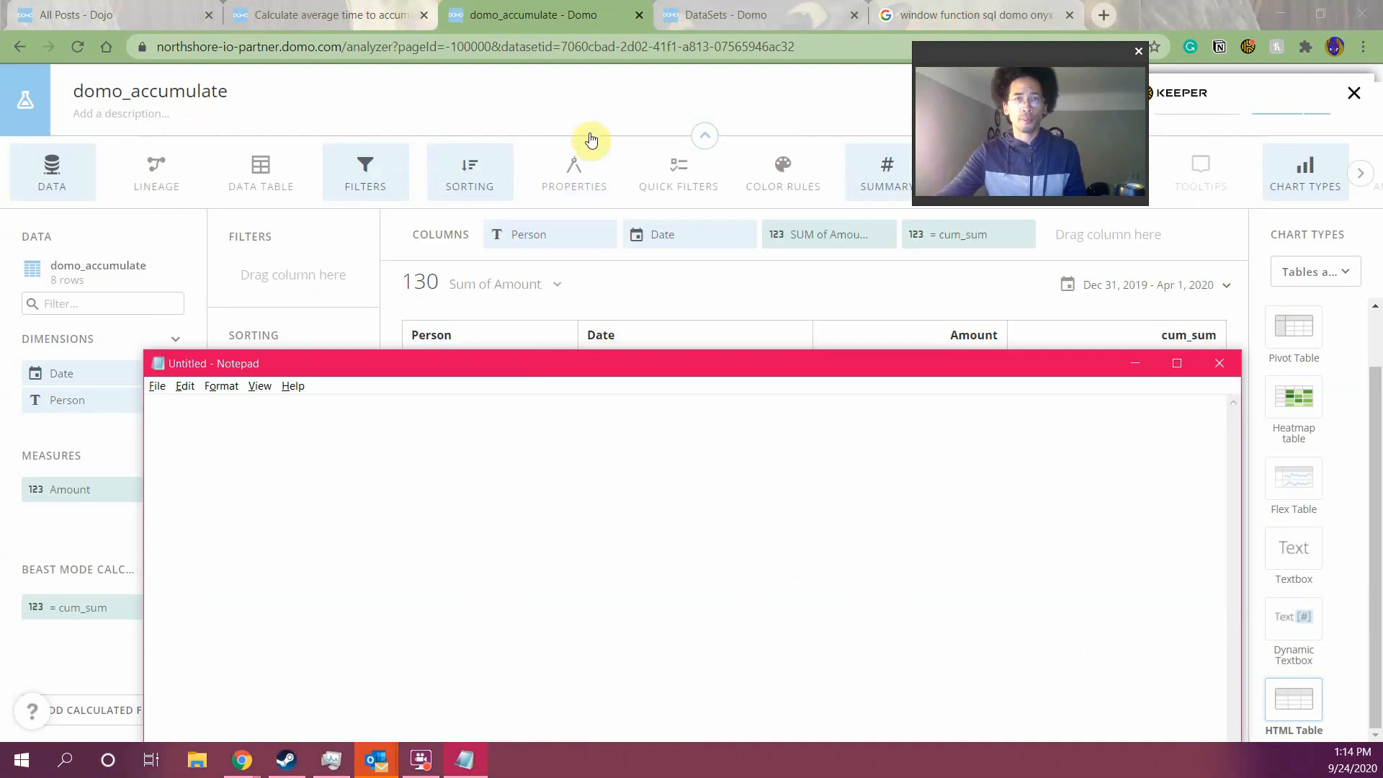
drag(928, 59, 751, 37)
click(1074, 105)
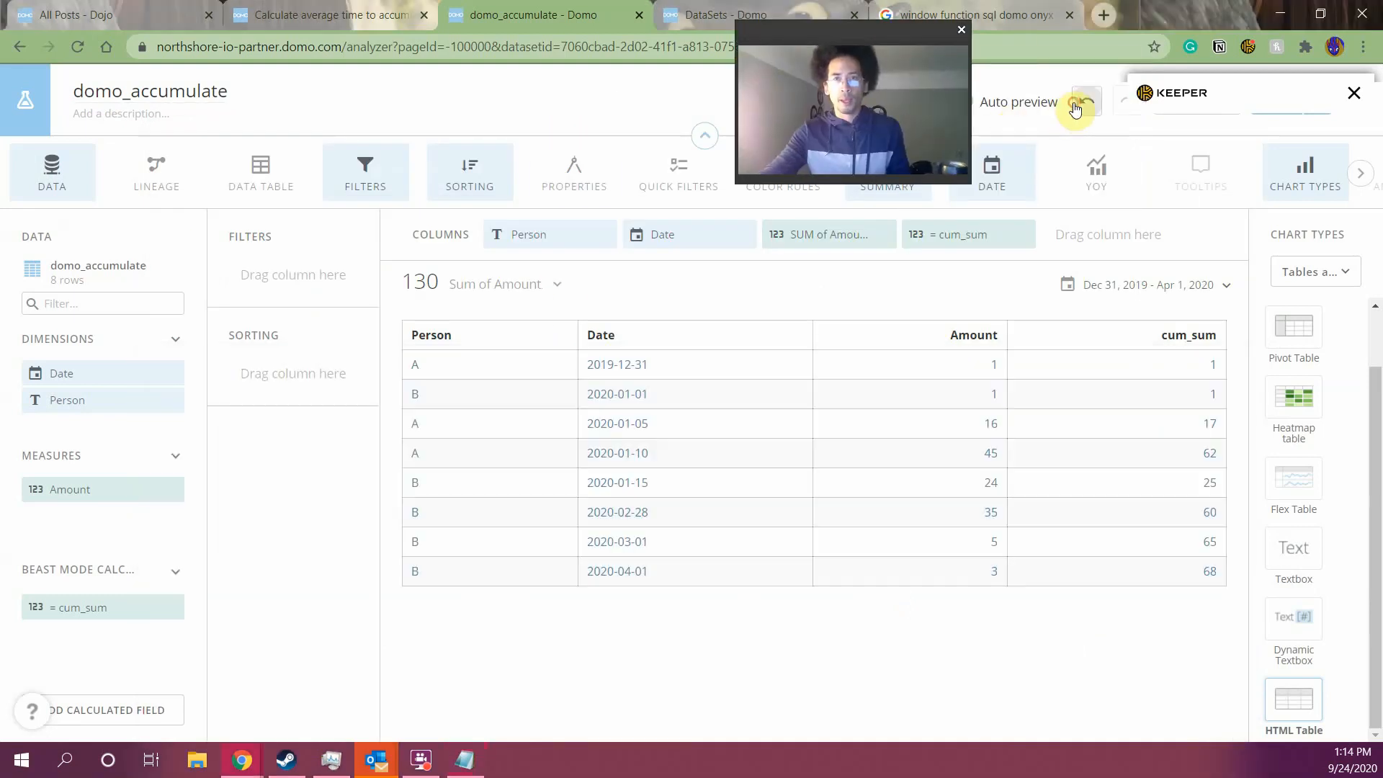
click(1075, 108)
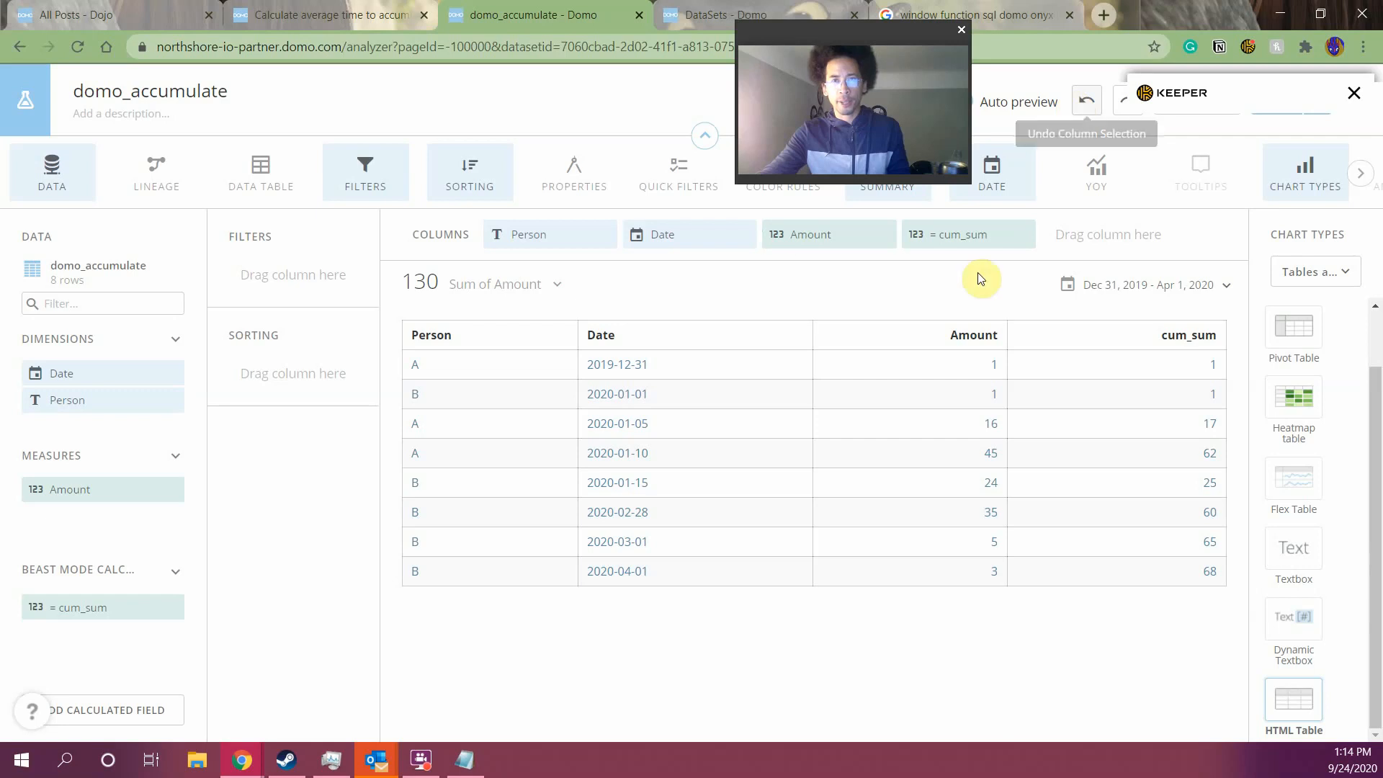
Switch to Notepad and write an SQL SELECT clause listing Person, Date and Amount on separate indented lines
click(465, 760)
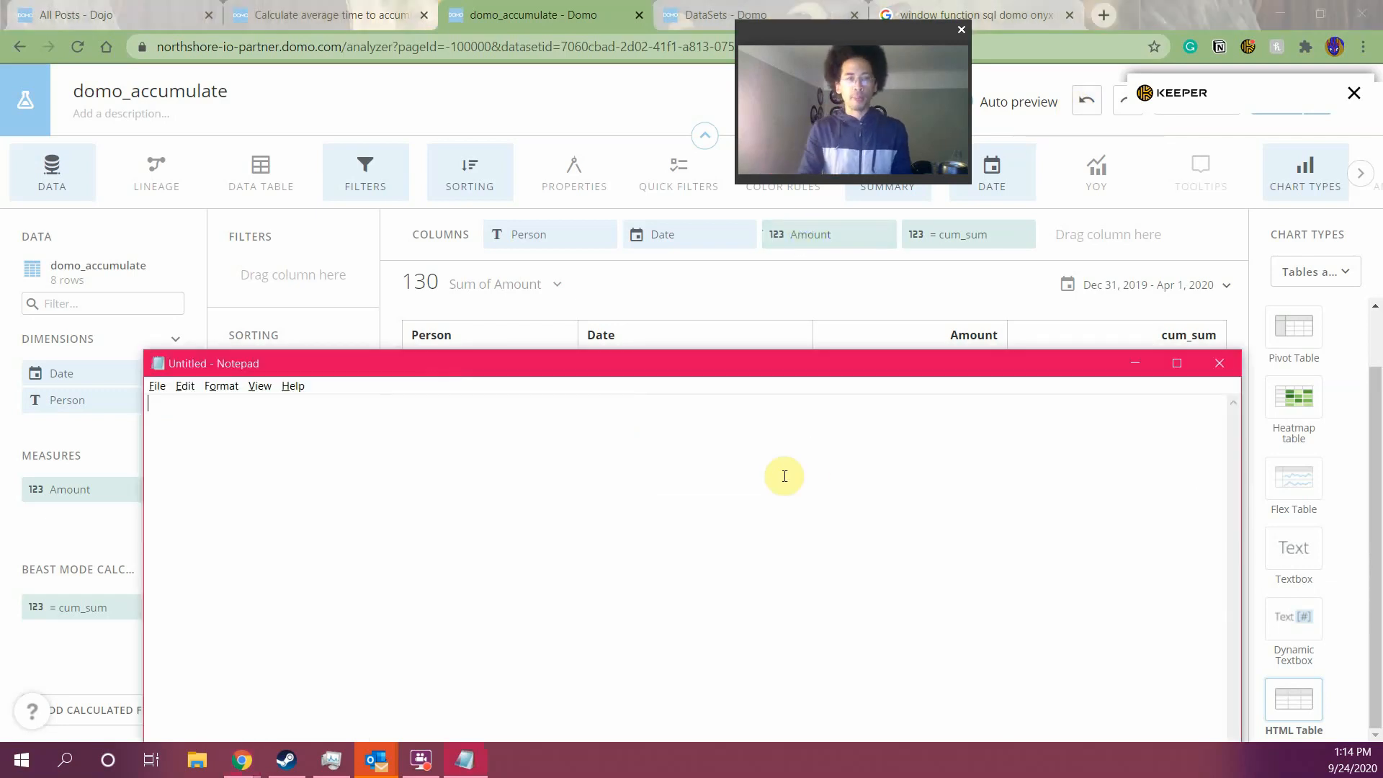
text(SELECT)
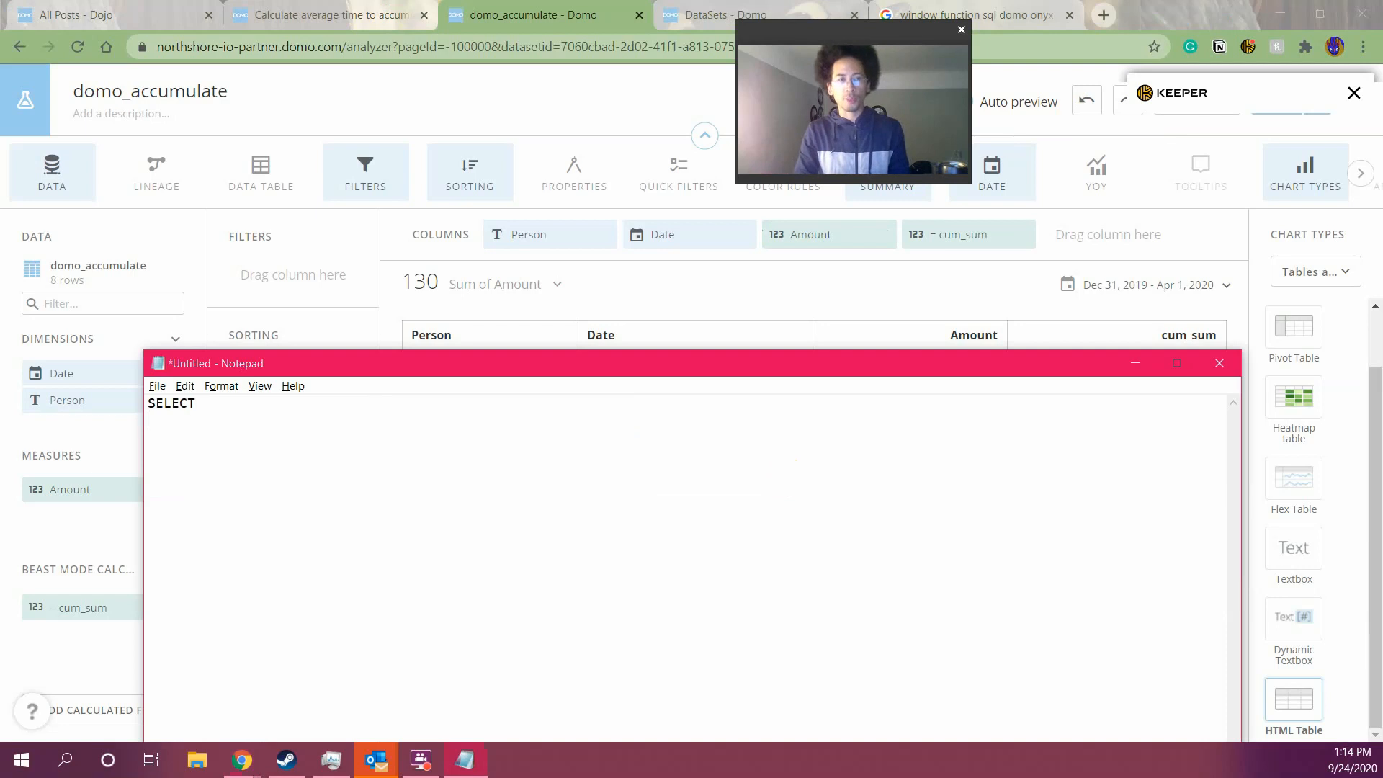
key(Return)
key(Tab)
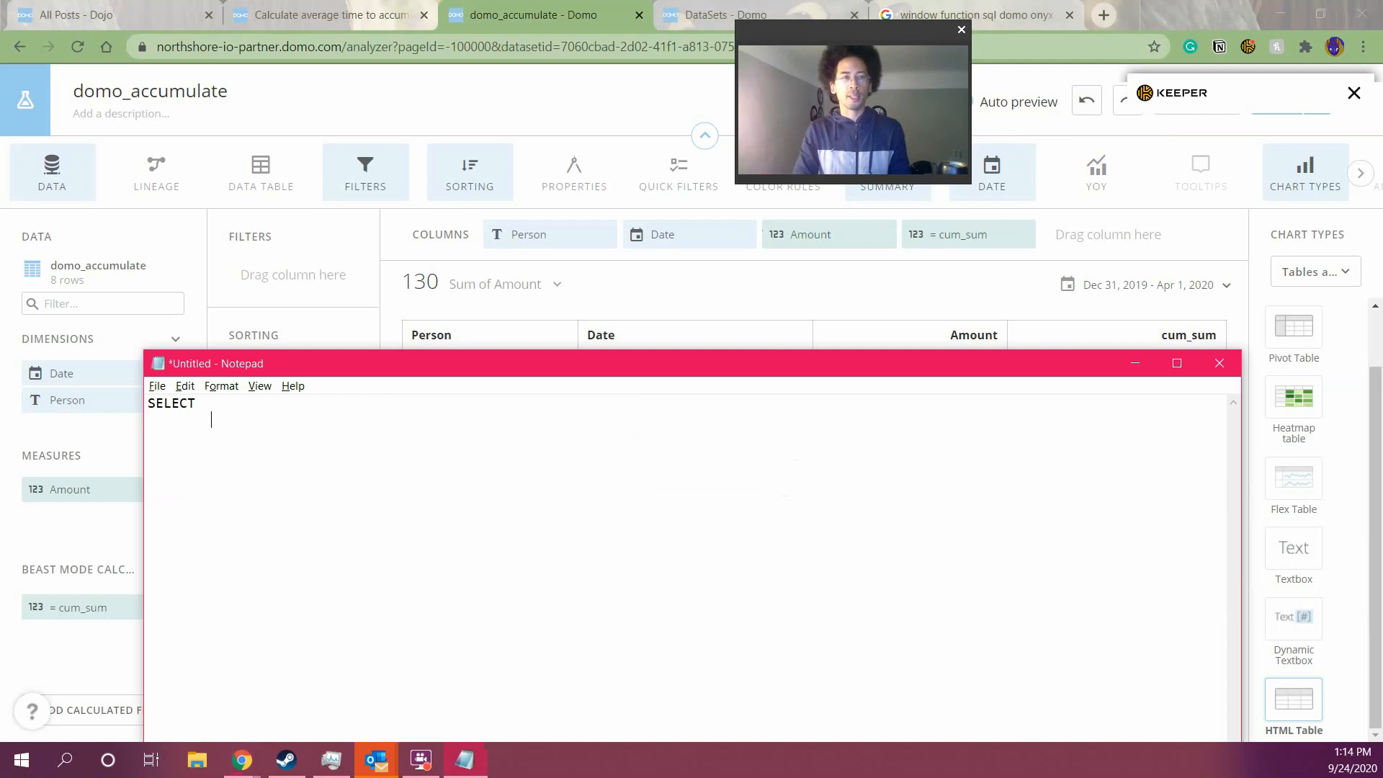
text(Person)
key(Return)
key(Tab)
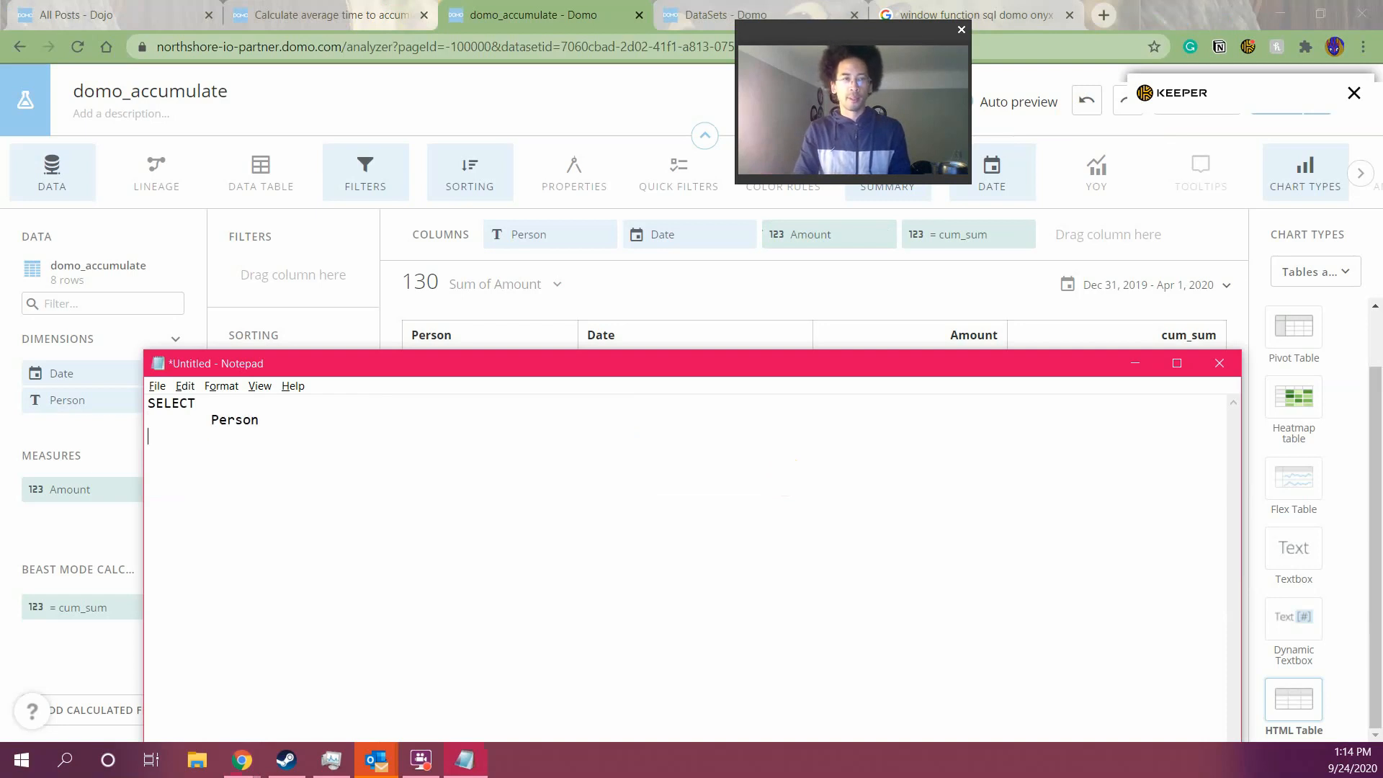
key(Tab)
text(Date)
key(Up)
key(Right)
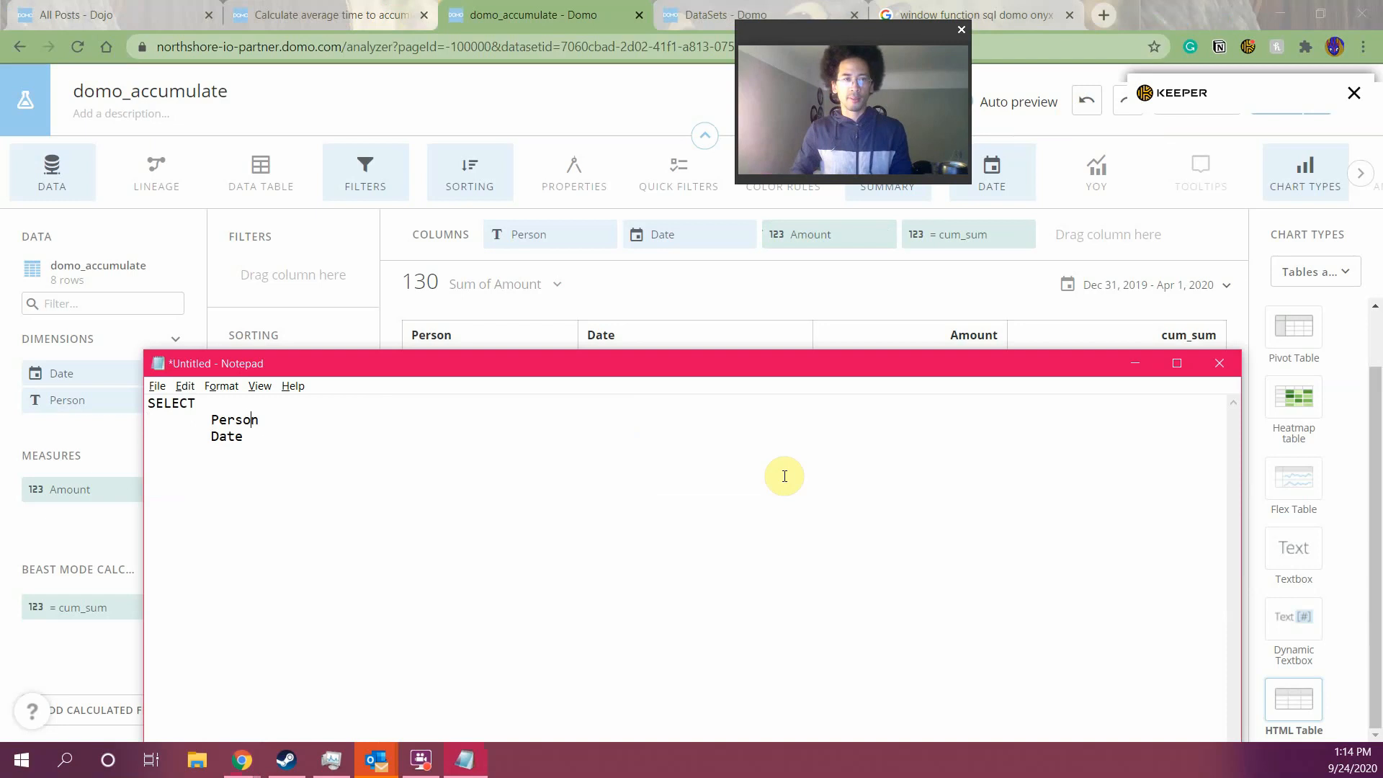
text(,)
key(Down)
text(,)
key(Return)
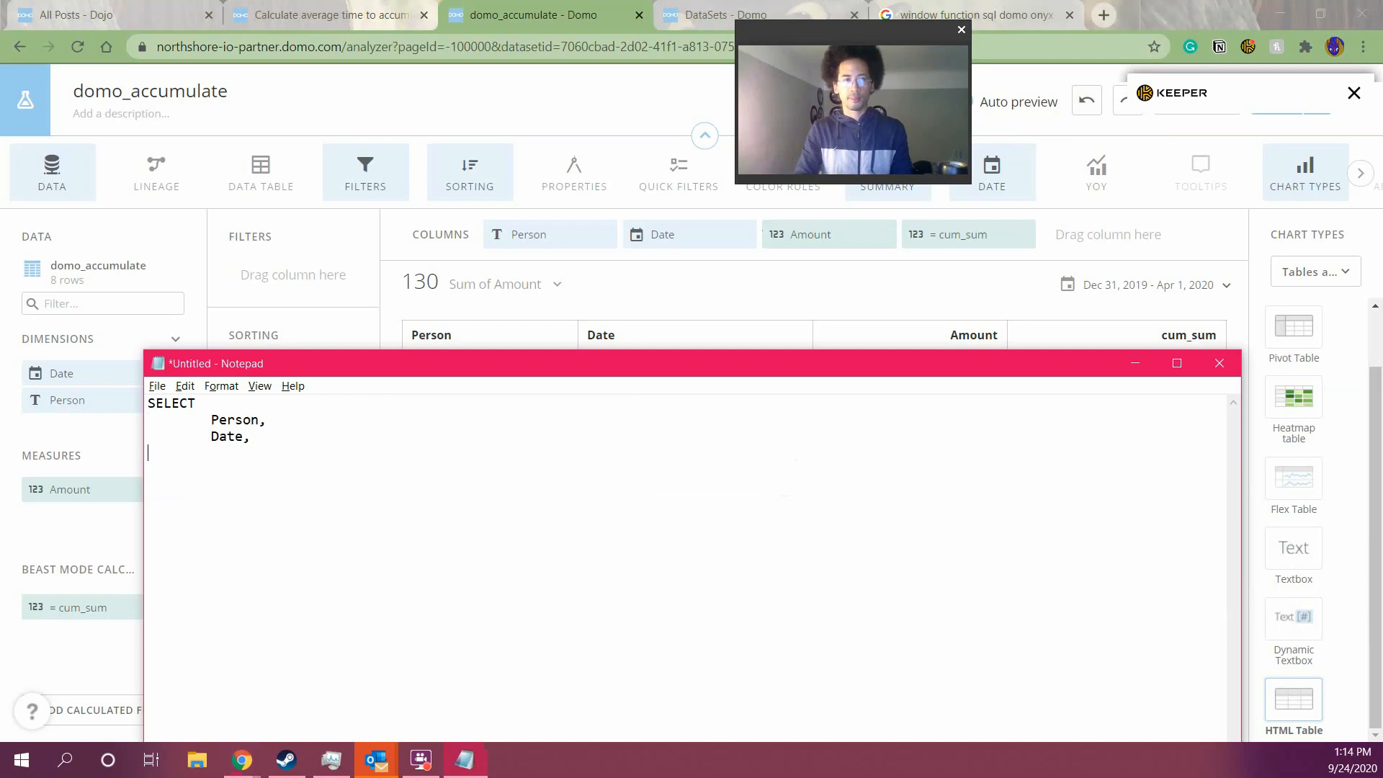
text(Amount)
key(Return)
key(Tab)
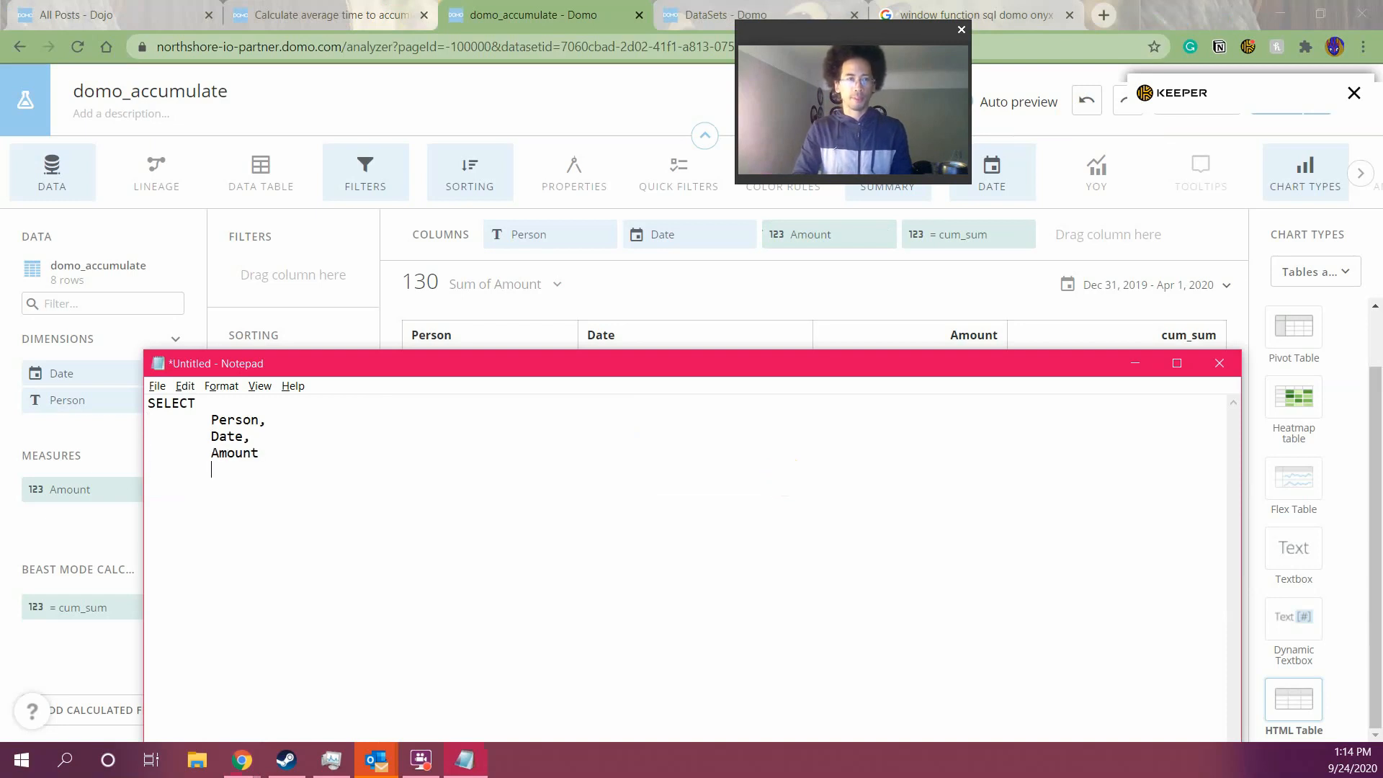
Add a FROM clause to the query with table as its source
text(FROM)
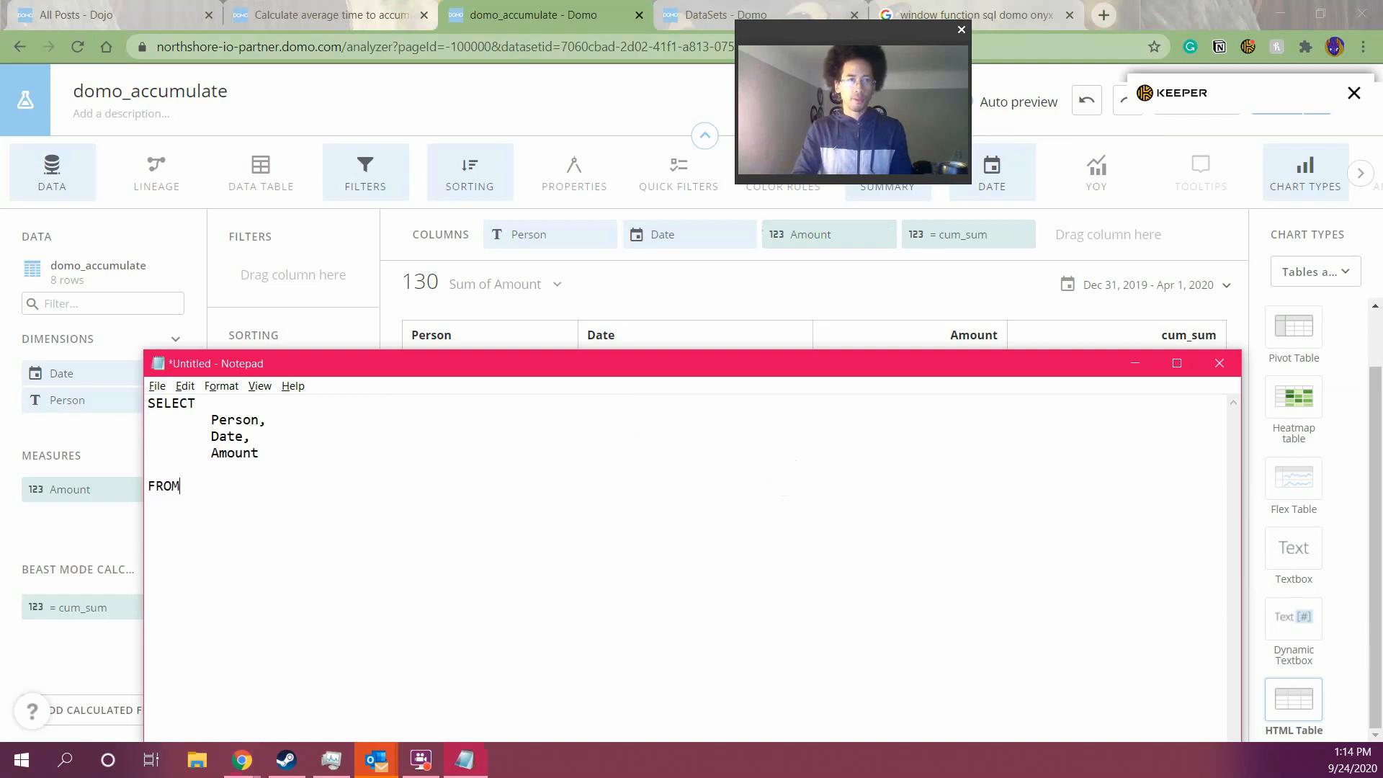
key(Return)
key(Tab)
text(table)
key(Return)
Add an ORDER BY clause to the query that sorts by Person and Date
text(ORDDER)
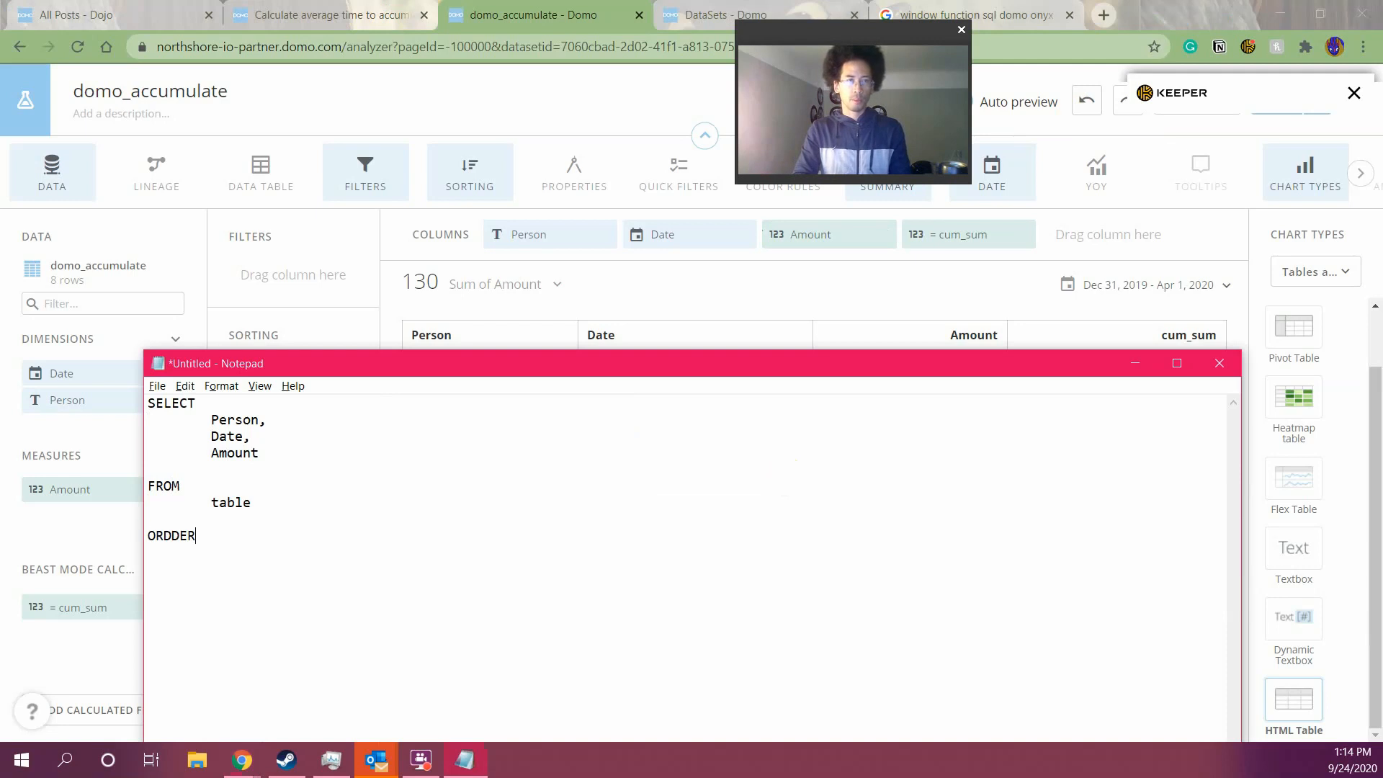
key(BackSpace)
key(BackSpace)
text(ER )
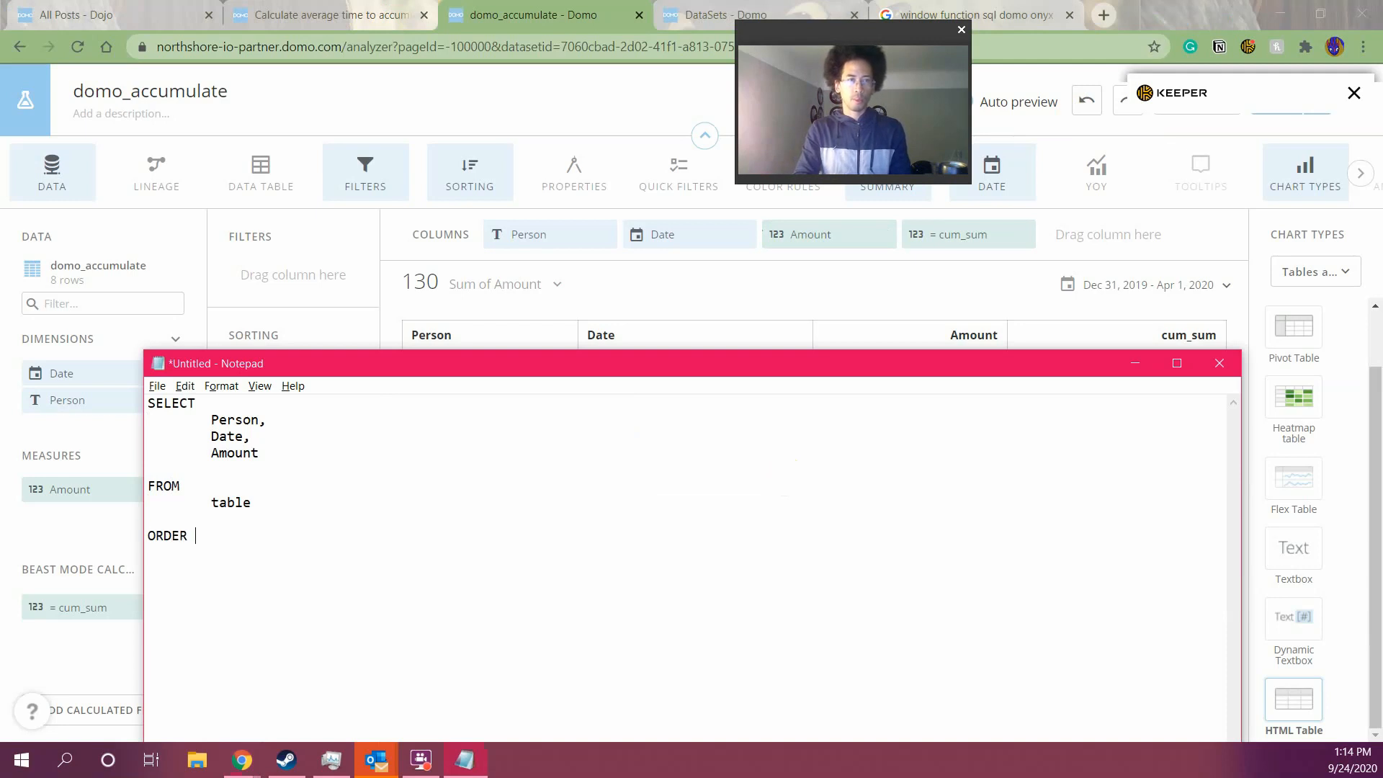
text(BY 	Peros)
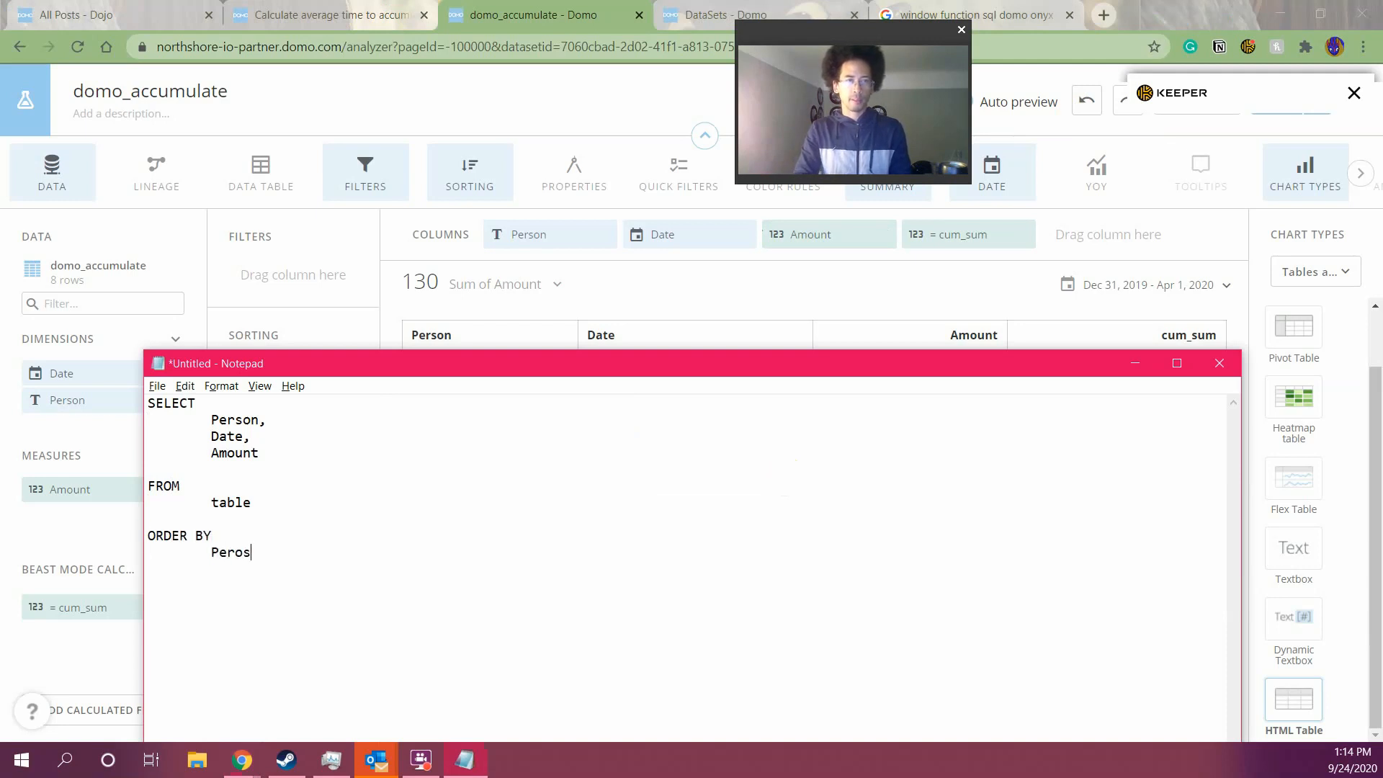
text(n, 	Date)
key(Up)
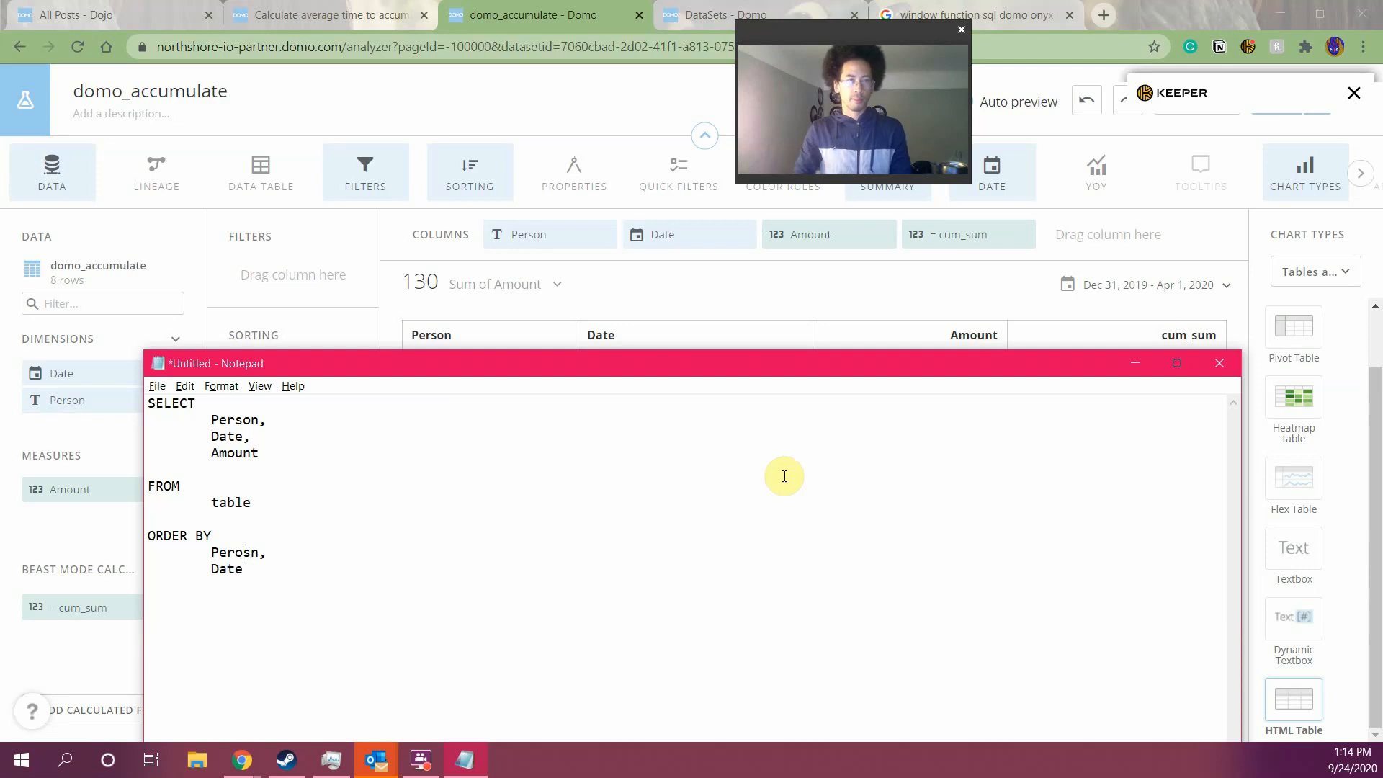
text(s)
key(Right)
key(Delete)
Add sum(amount) over (partition by `Person` order by date) as cum_sum to the SELECT list after Amount
click(784, 476)
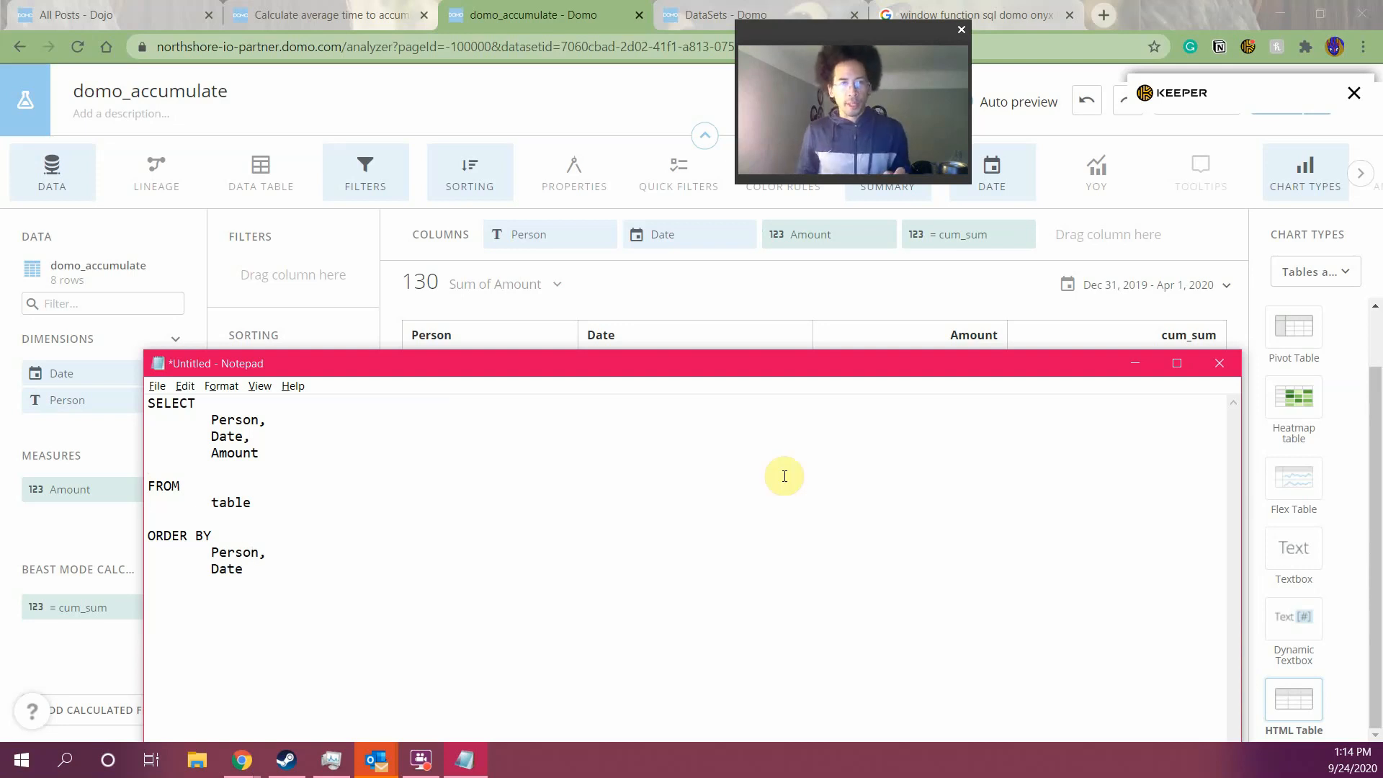
text(,)
key(Return)
key(Return)
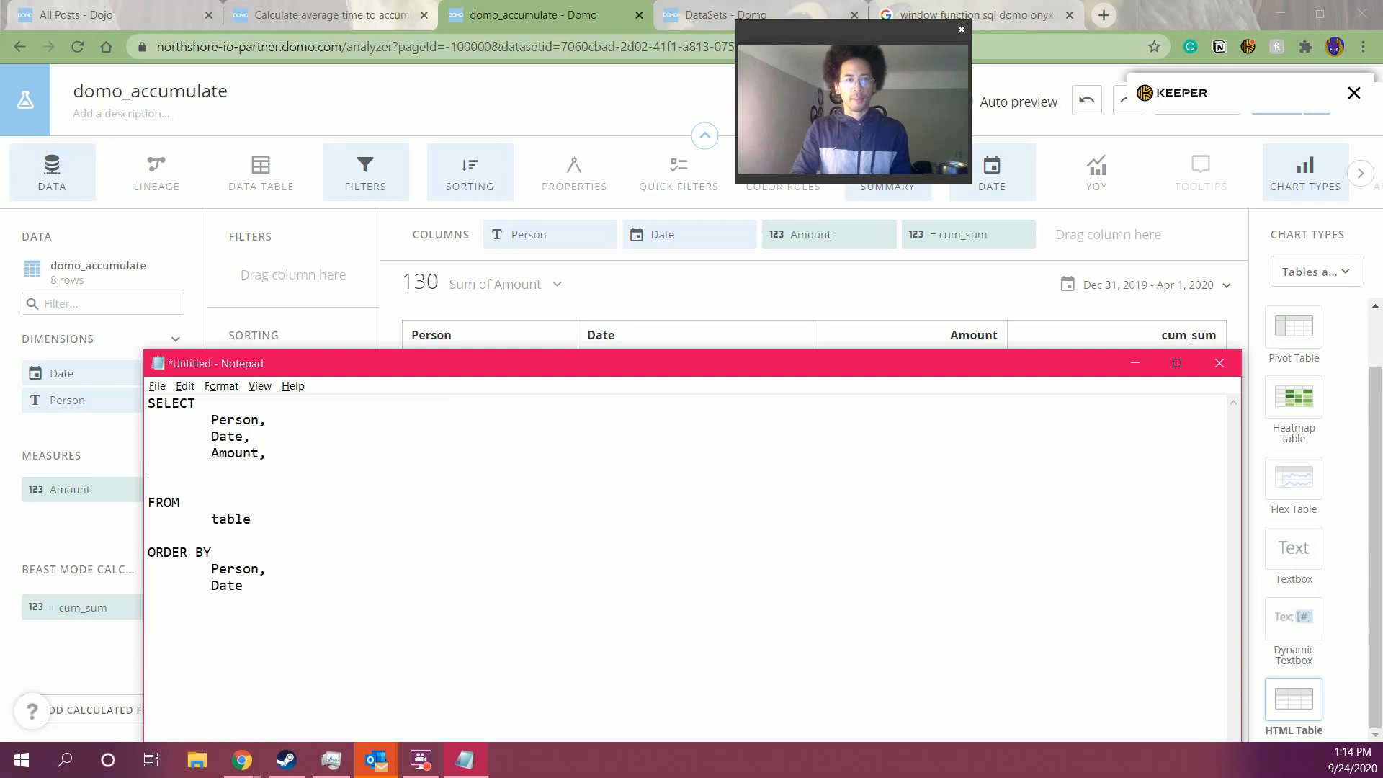
text(sum(amount) over (partition by `Person` order by date))
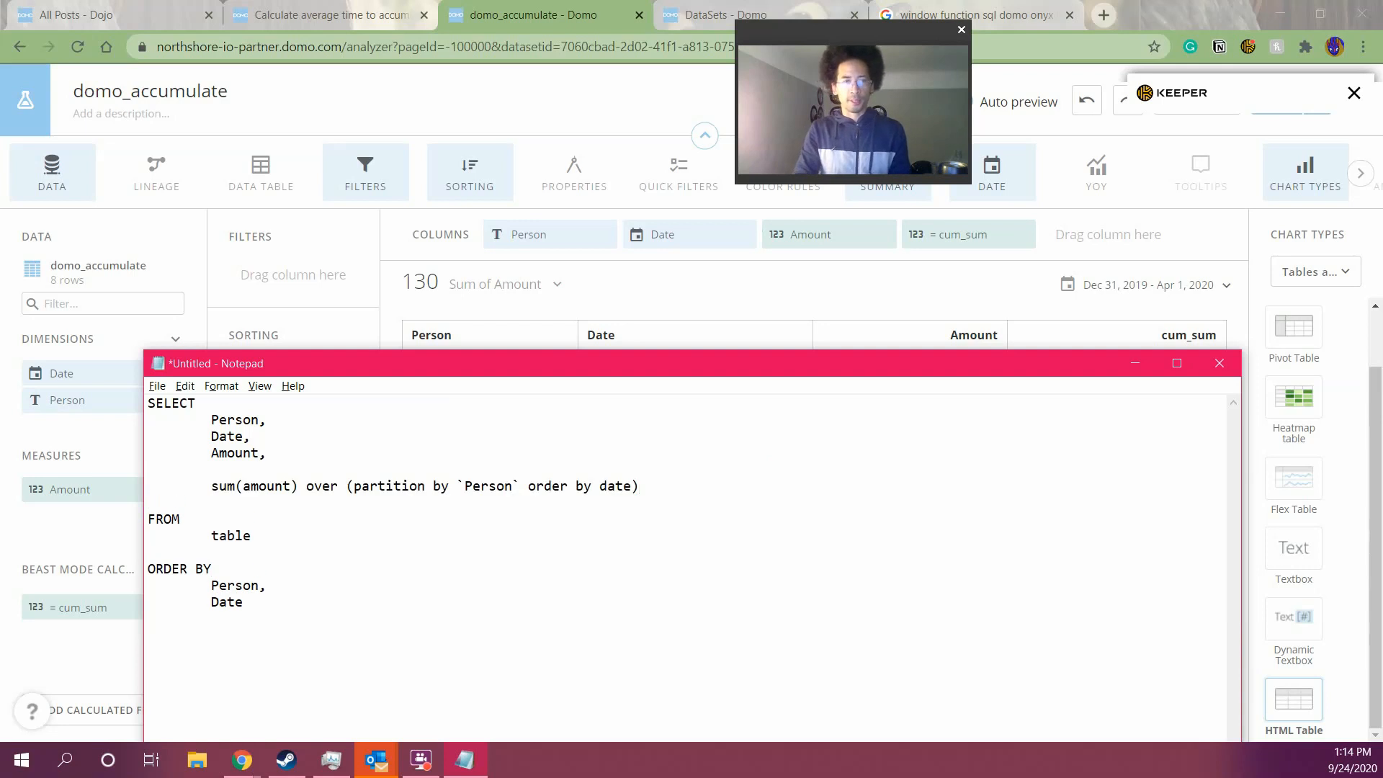
text(as cum_sum)
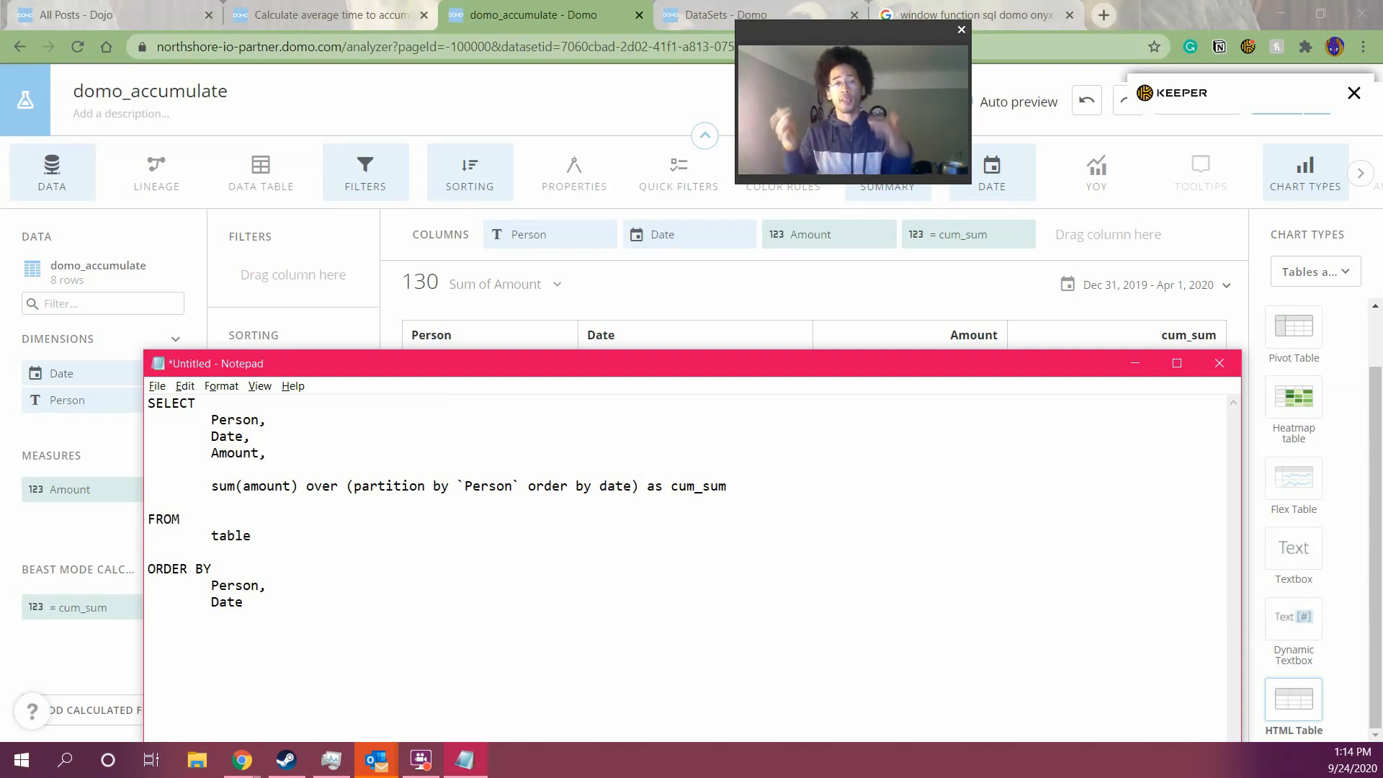
click(785, 476)
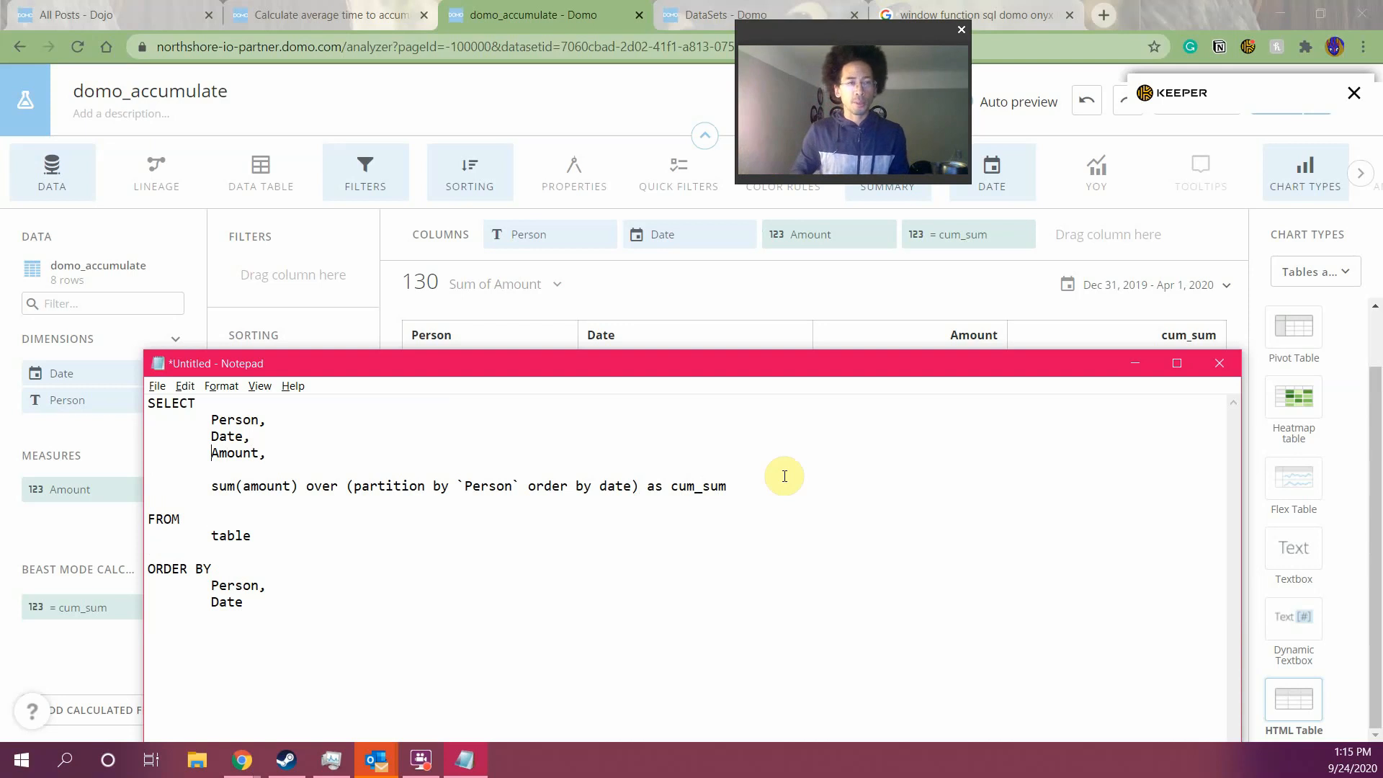
Change the Amount entry in the SELECT list to sum(Amount) as amount
text(sum(Amount))
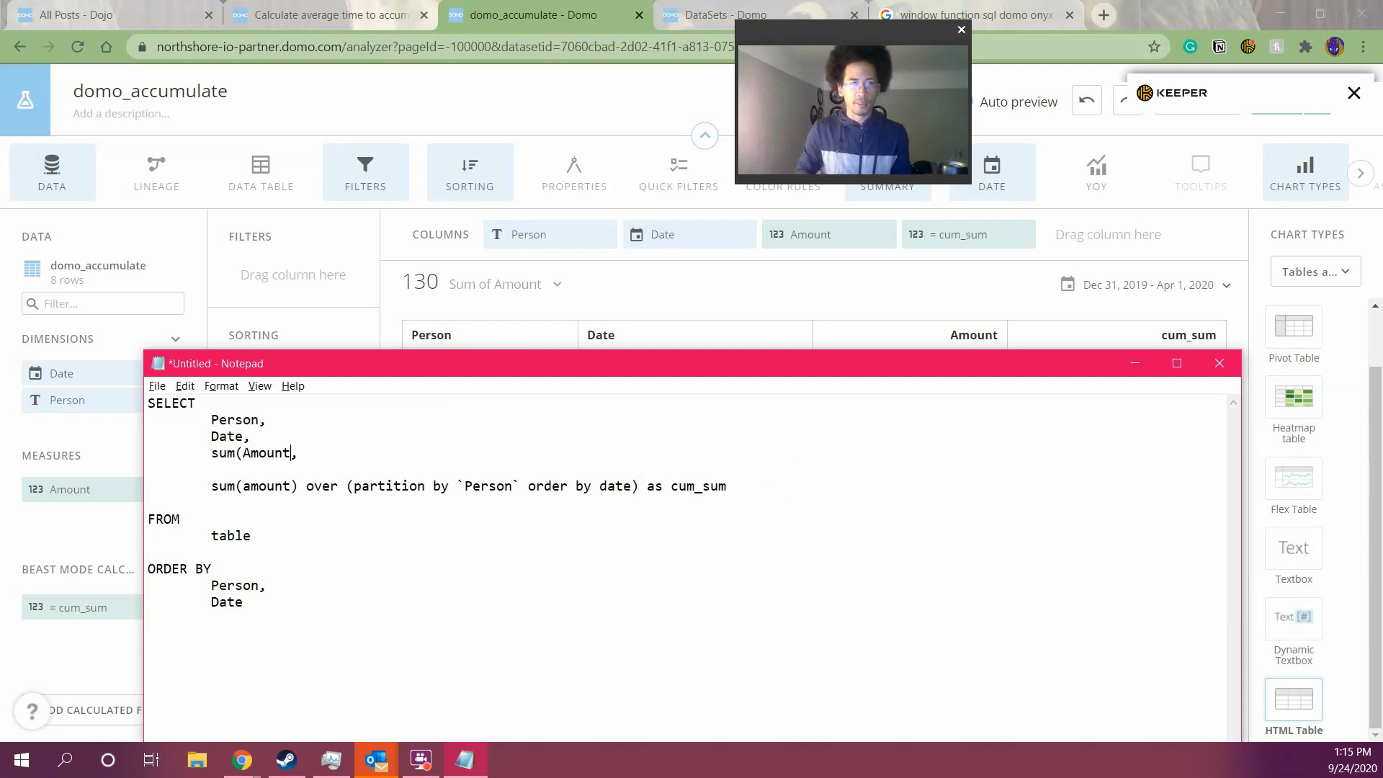
text( as amo)
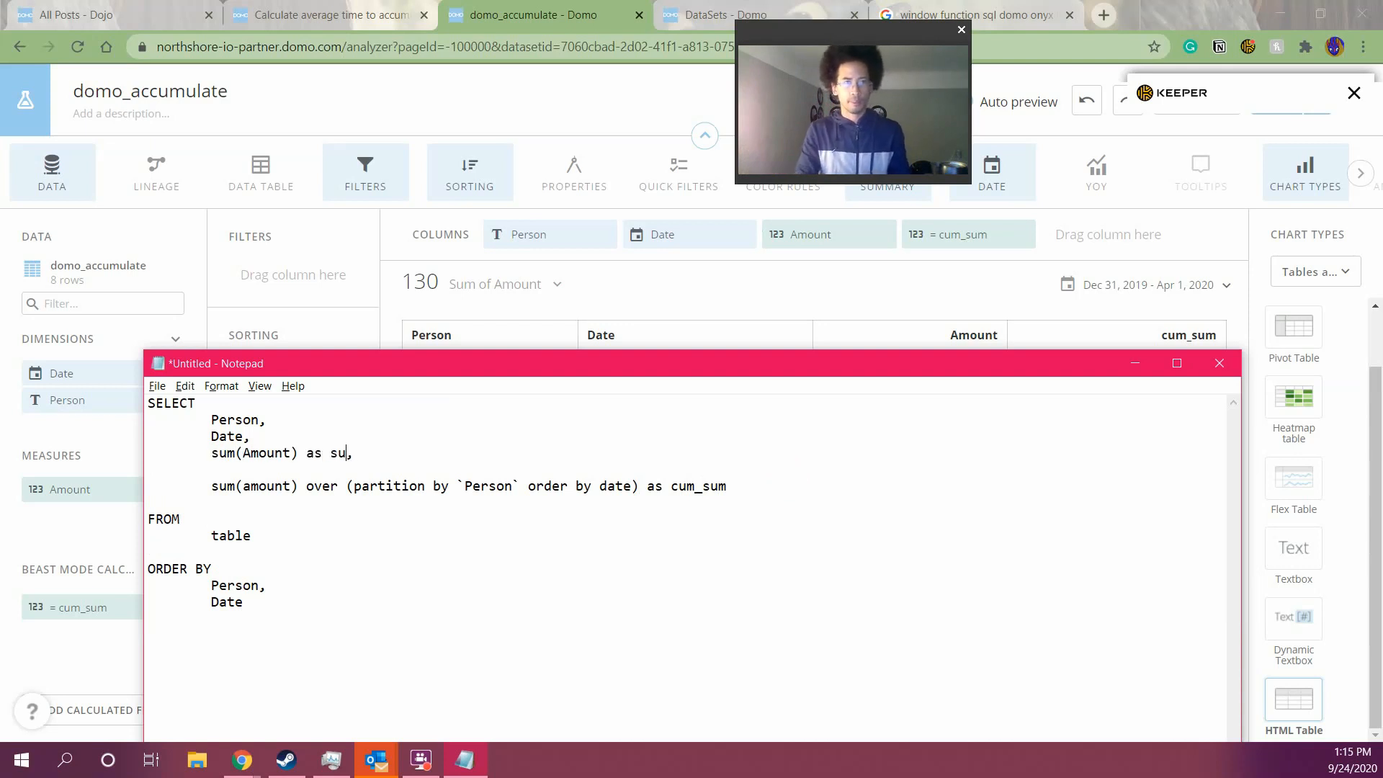
key(BackSpace)
key(BackSpace)
text(mount)
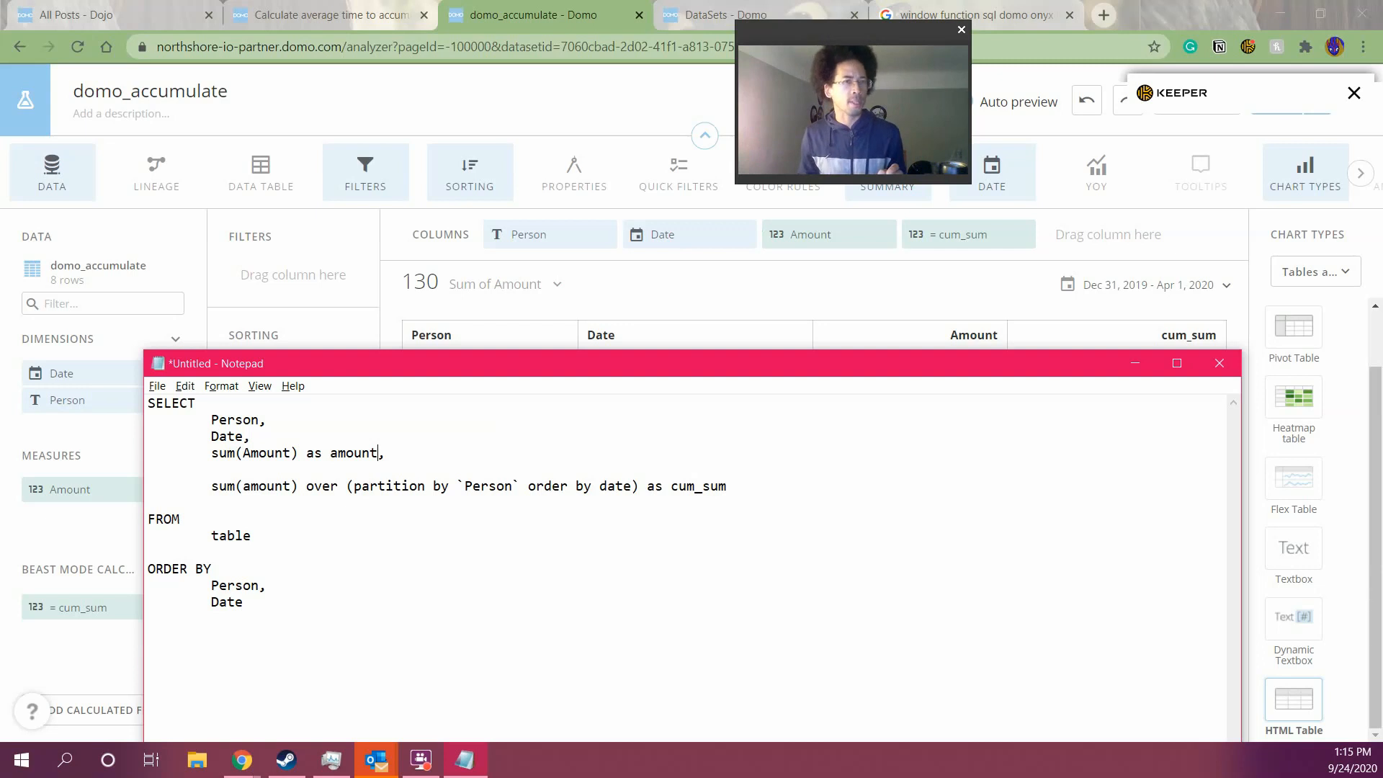
Start a GROUP clause on its own line between the FROM and ORDER BY clauses
click(785, 476)
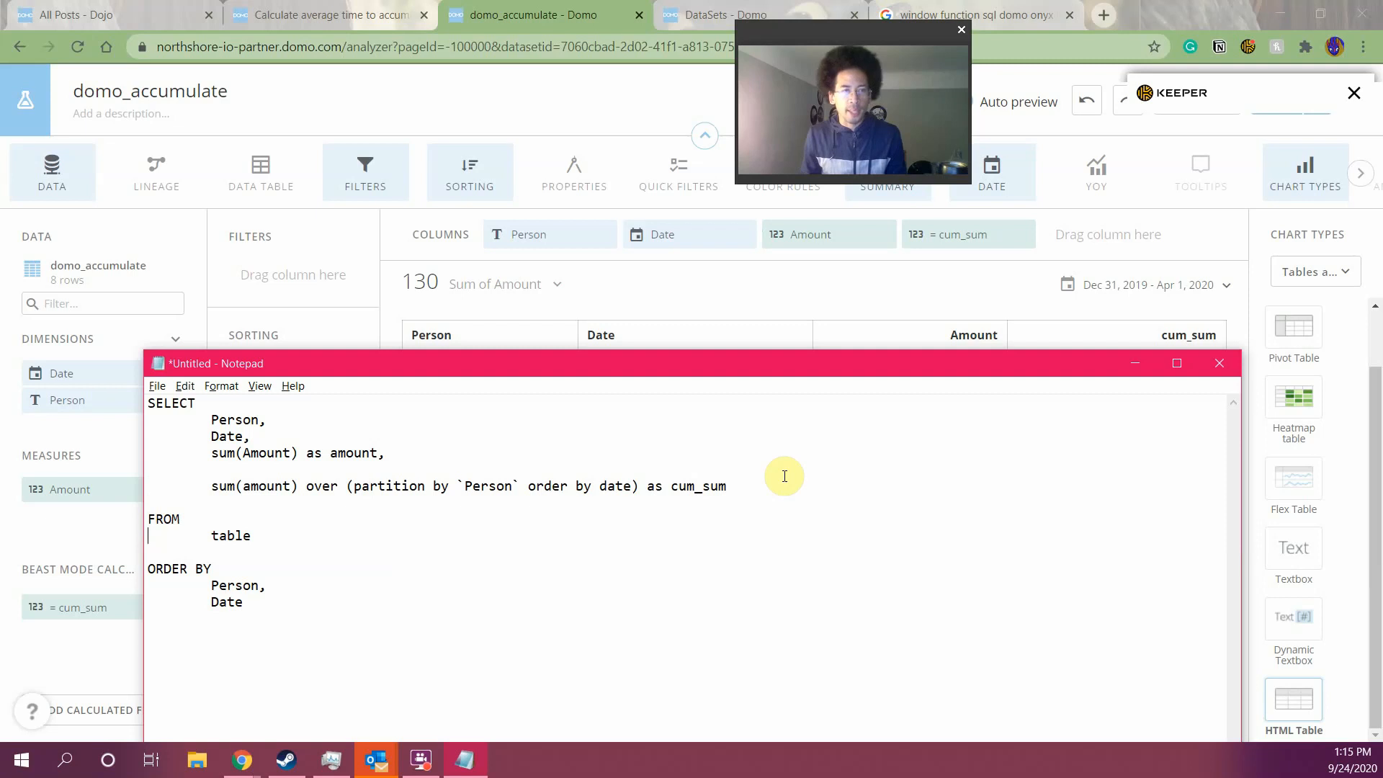
key(Return)
key(Return)
key(Up)
text(GRT)
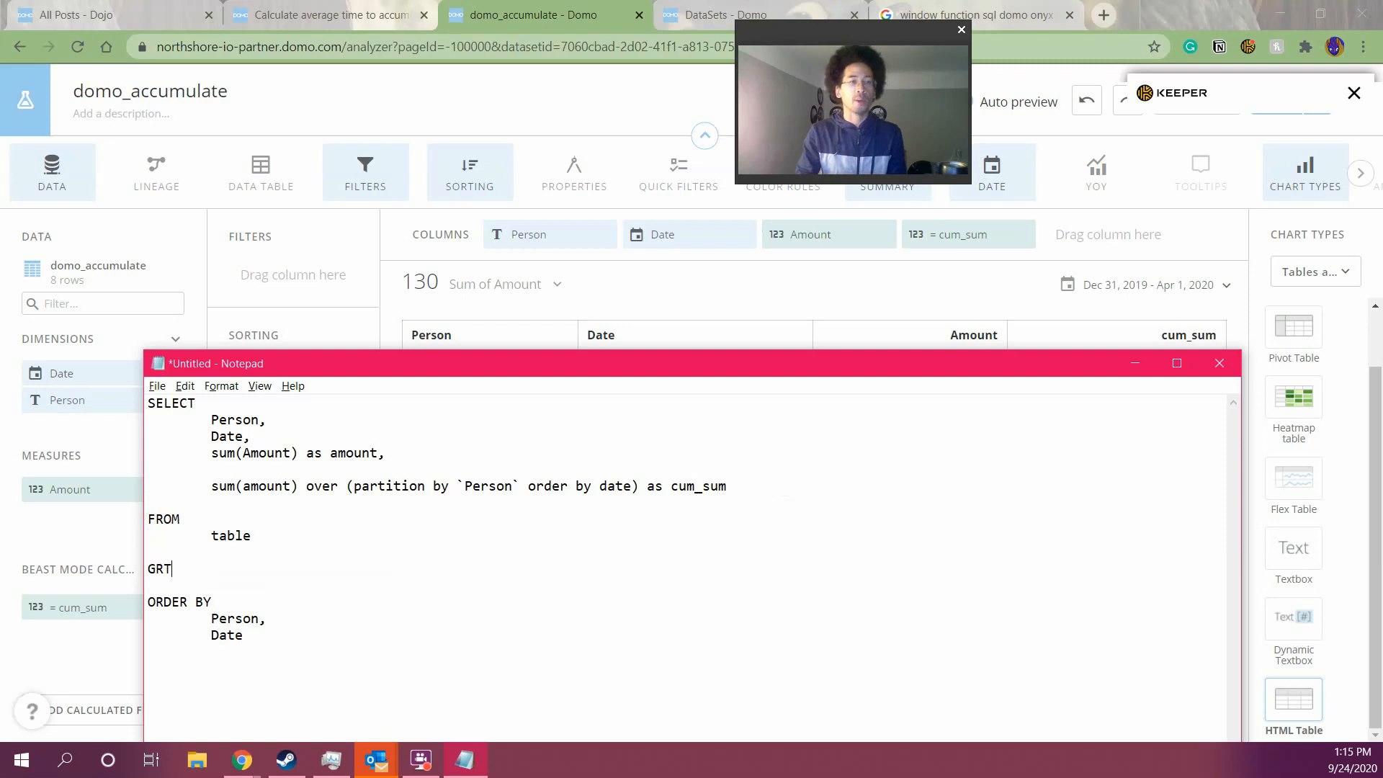
text(OOUP)
key(Return)
key(Tab)
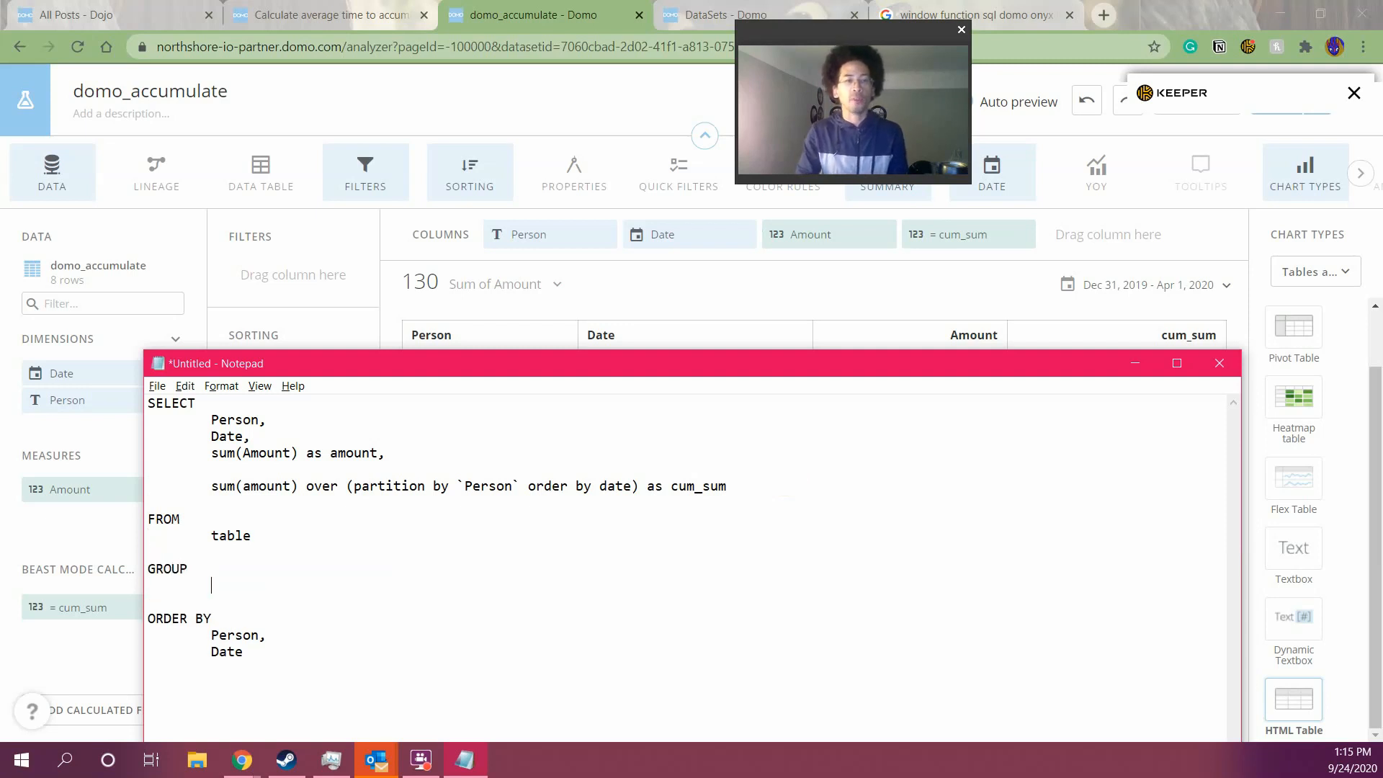
List Person and Date on separate indented lines under GROUP
text(Person)
key(Return)
key(Tab)
text(,)
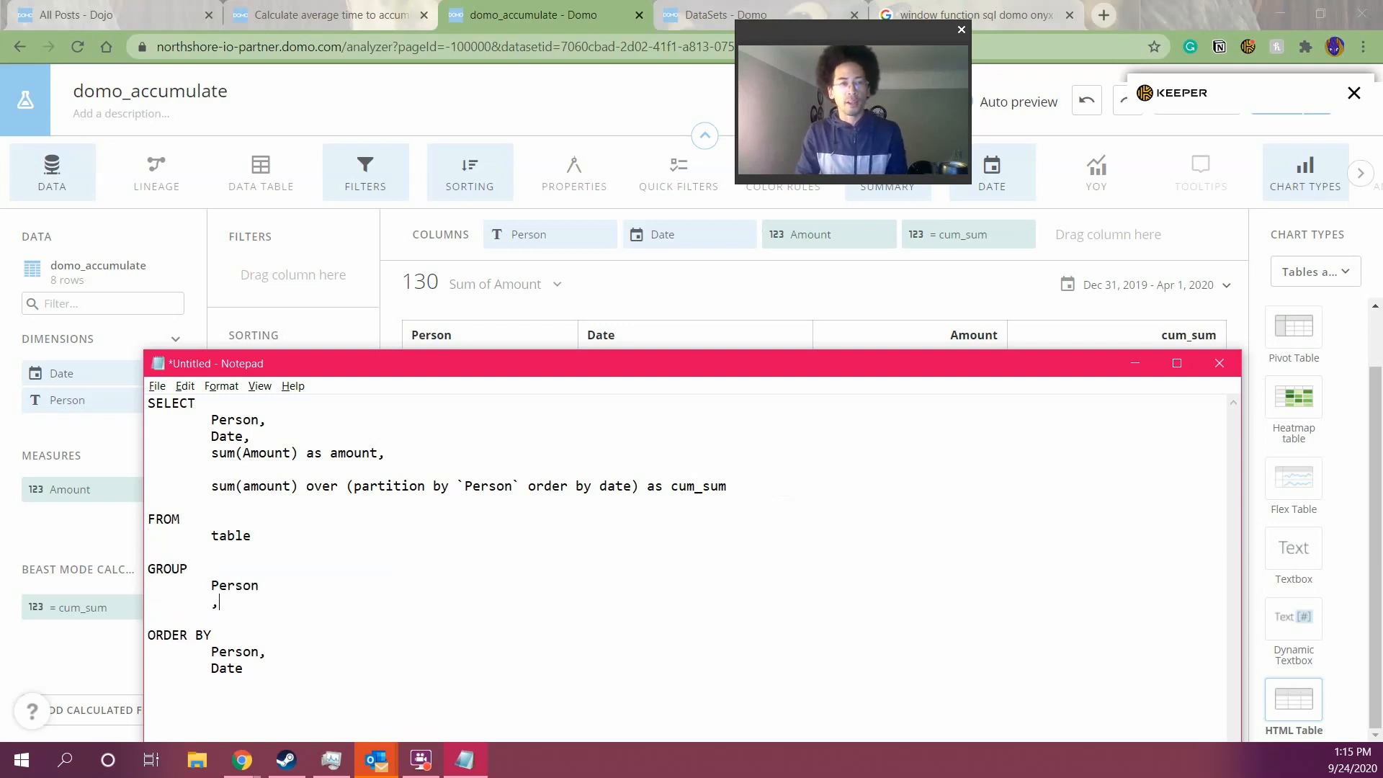
key(BackSpace)
key(BackSpace)
key(BackSpace)
text(,)
key(Return)
key(Tab)
text(Date)
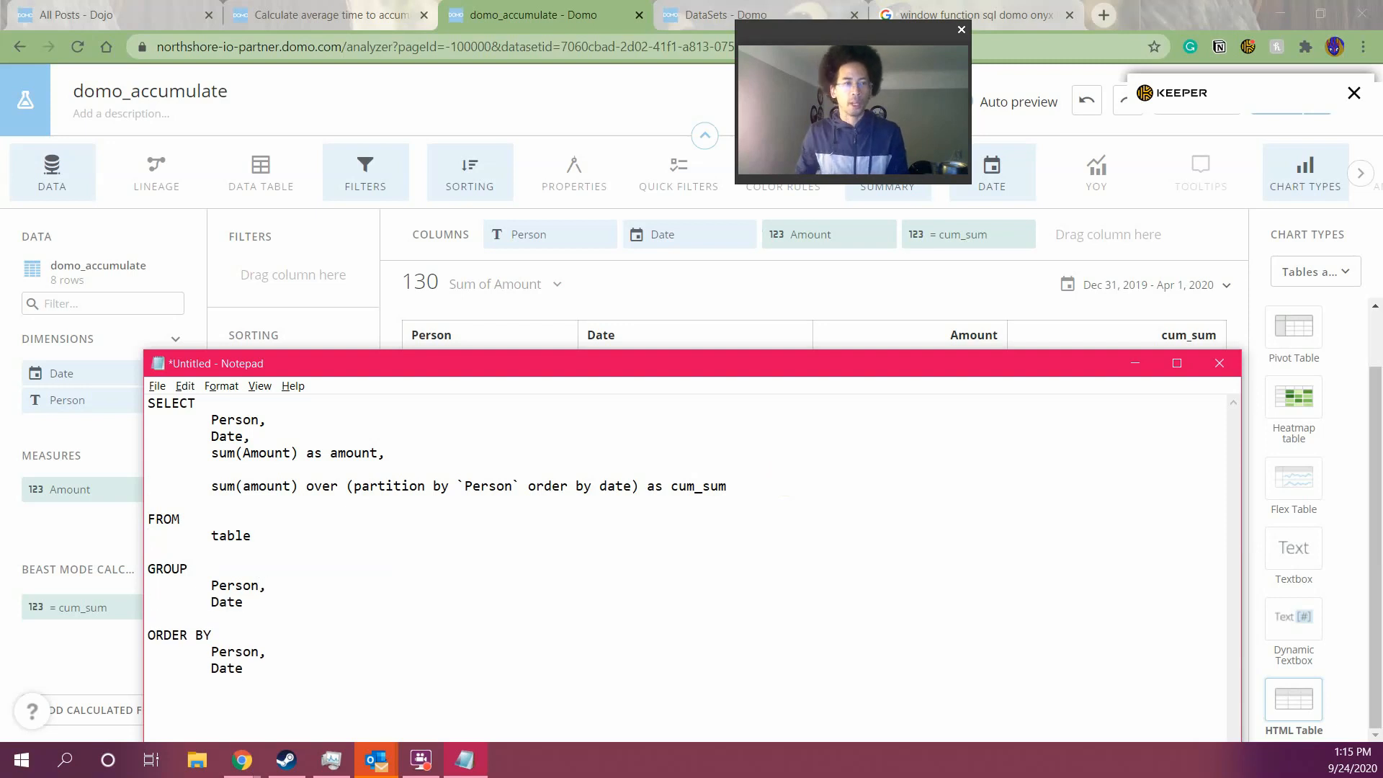
Remove the cum_sum window function line from the SELECT list along with a blank line
key(Up)
key(shift+Up)
key(BackSpace)
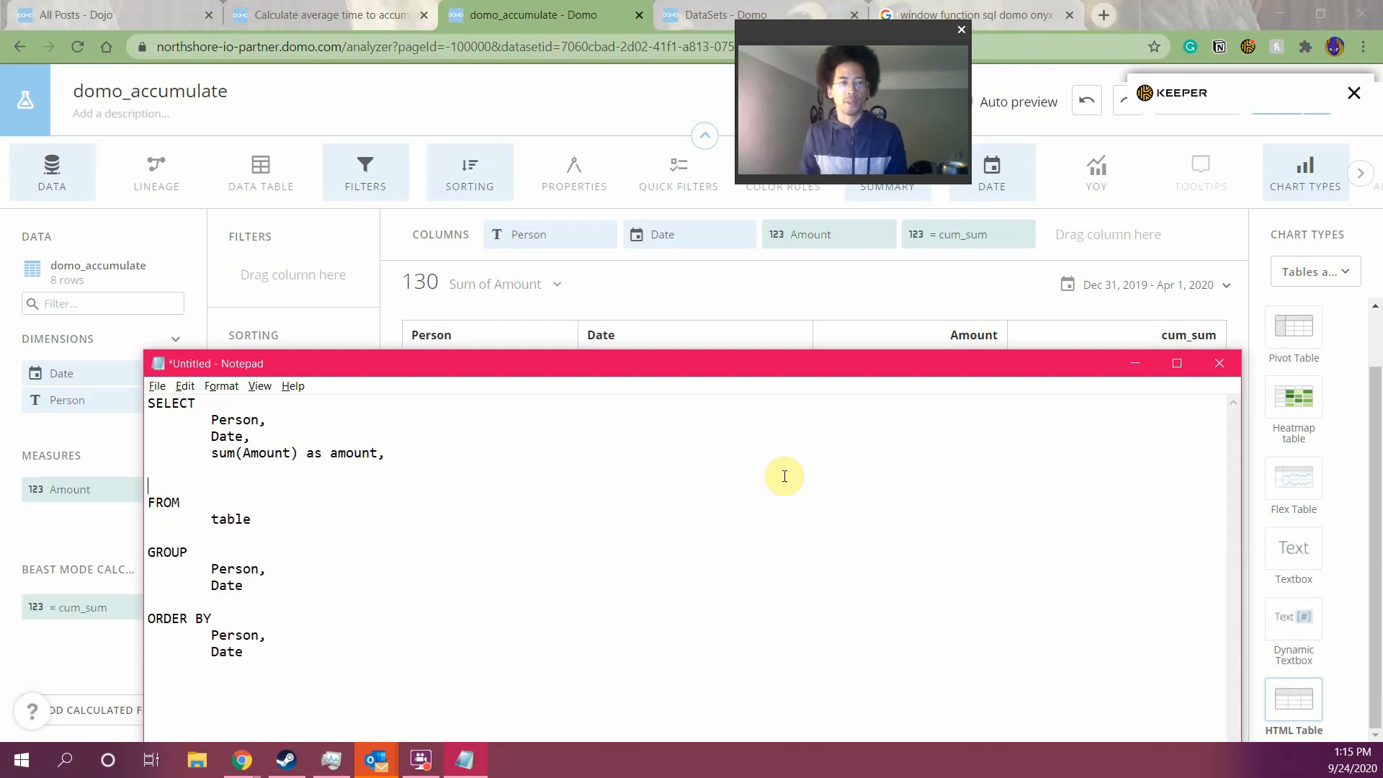
key(BackSpace)
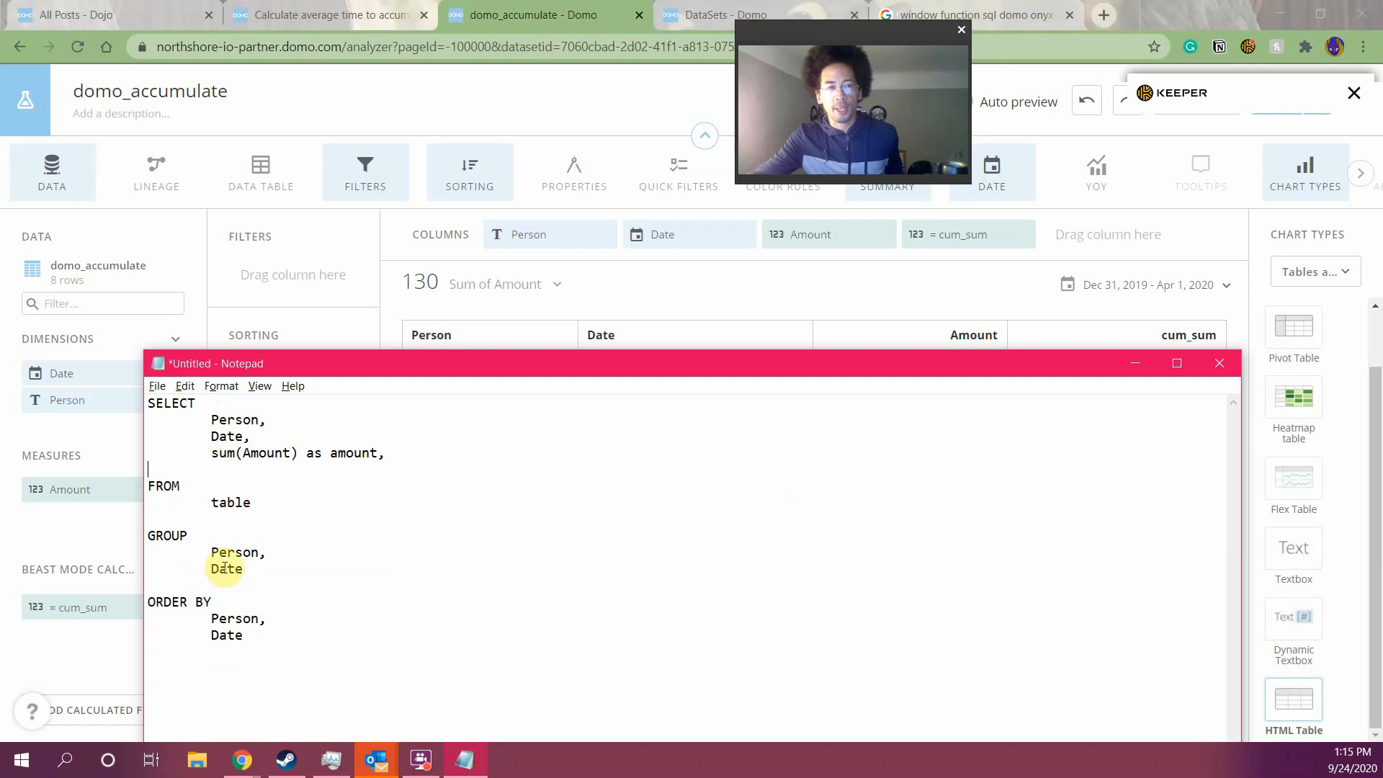
Put sum(amount) over (partition by `Person` order by date) as cum_sum back in above FROM
key(Return)
key(Return)
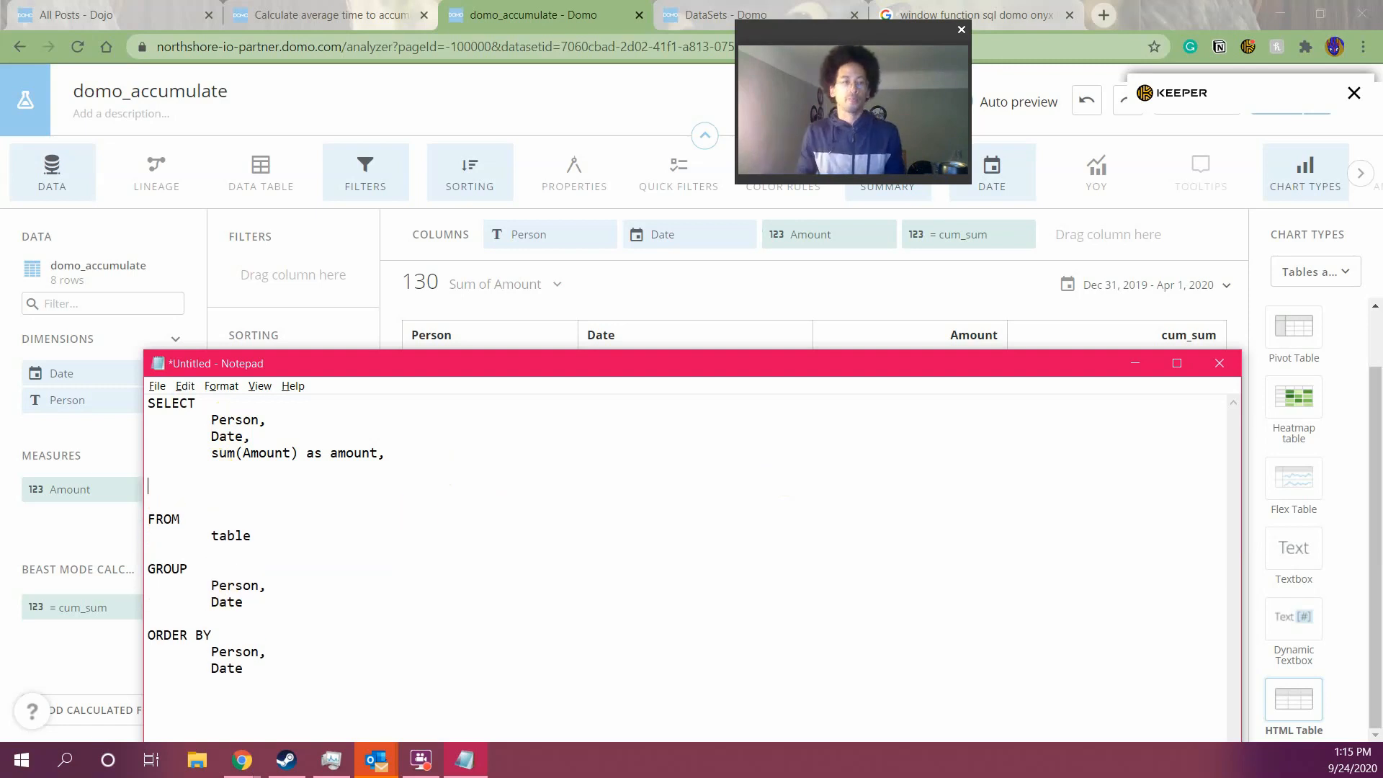
text(sum(amount) over (partition by `Person` order by date) as cum_sum)
key(shift+Up)
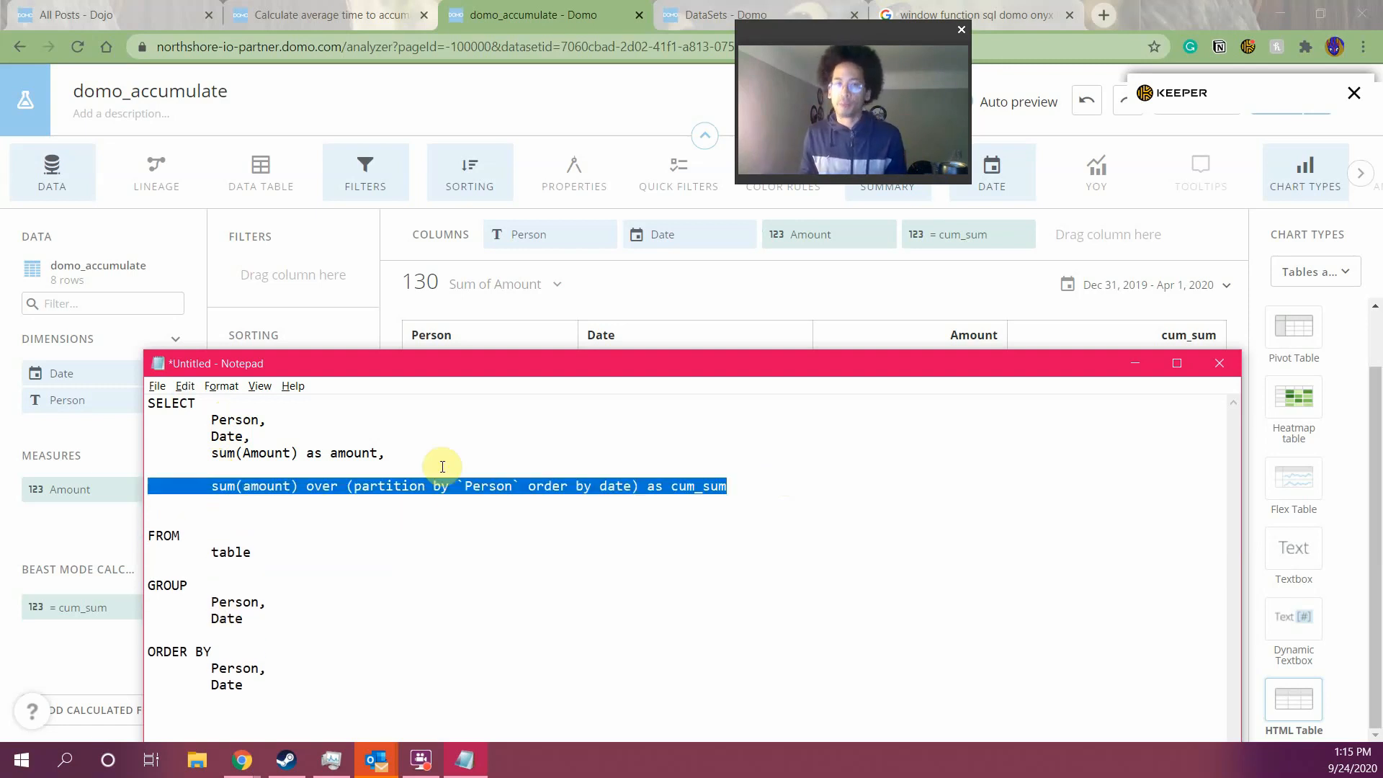
Highlight the sum(amount) part of the cum_sum window function to examine it
click(306, 486)
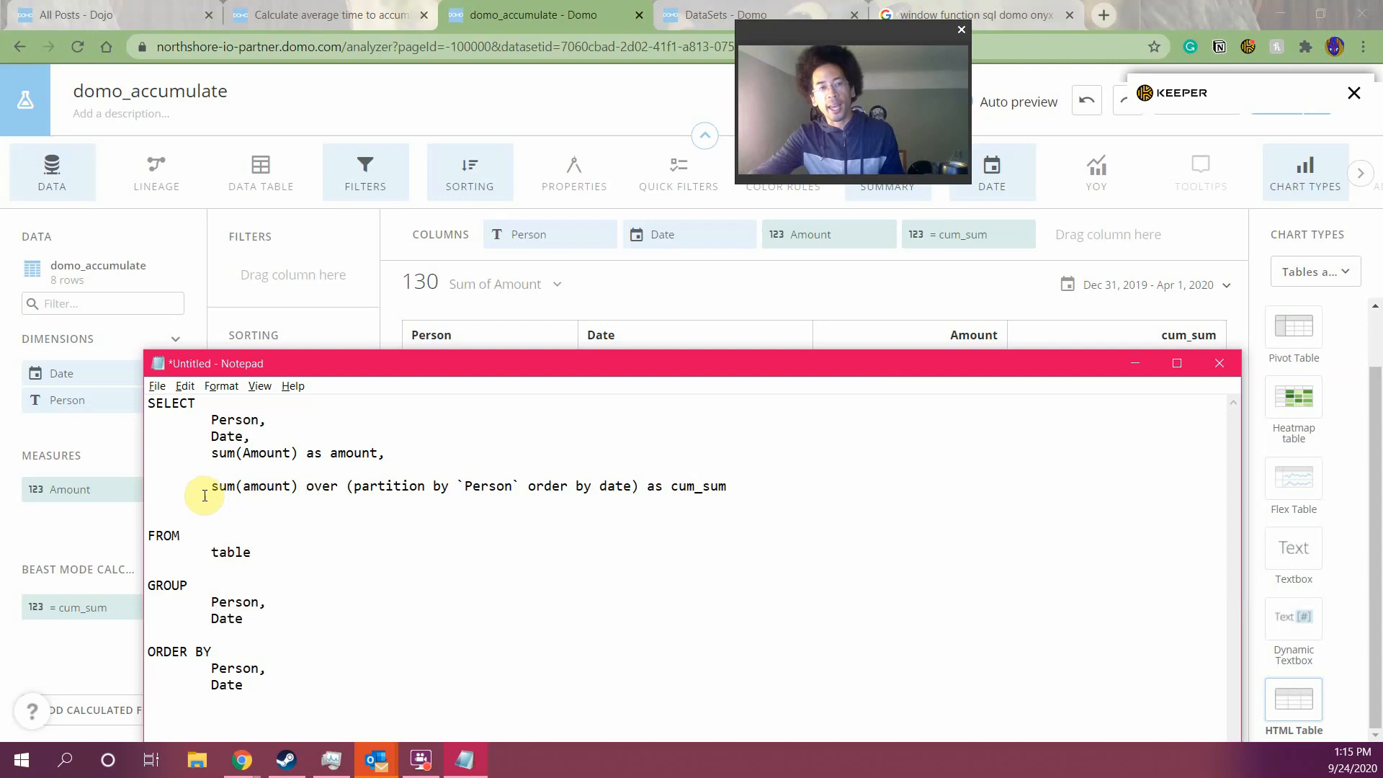
drag(211, 493, 286, 484)
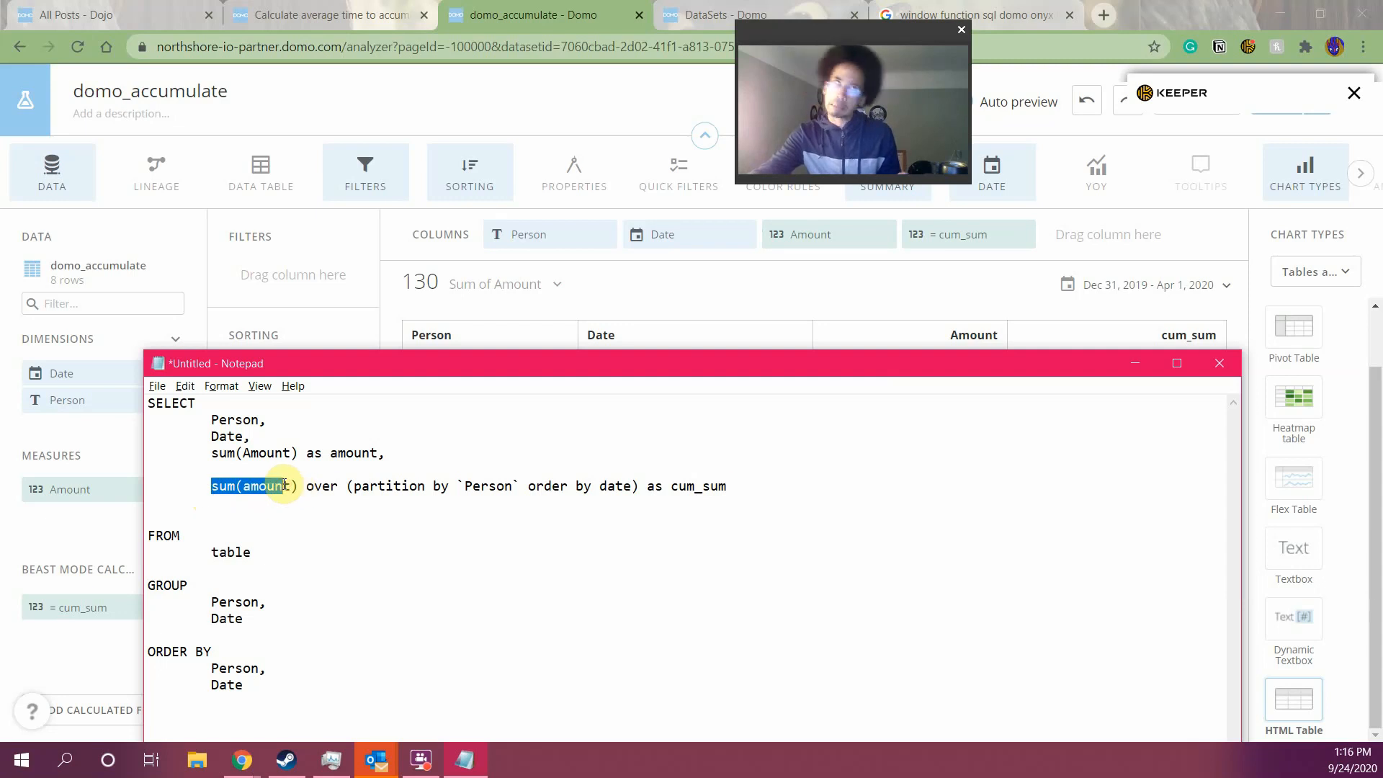
click(292, 545)
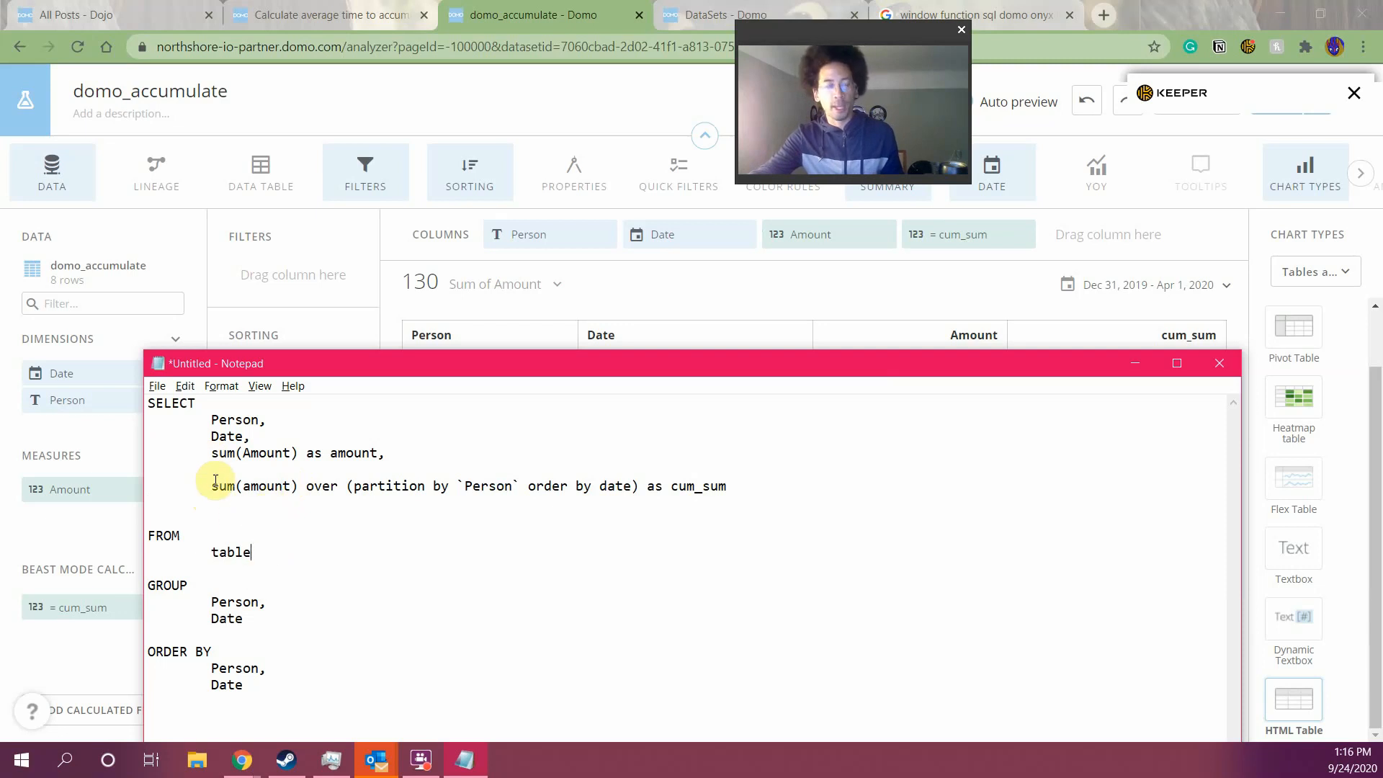
Take the cum_sum window function line out of the query and restore it
key(ctrl+z)
key(ctrl+z)
key(ctrl+z)
key(ctrl+c)
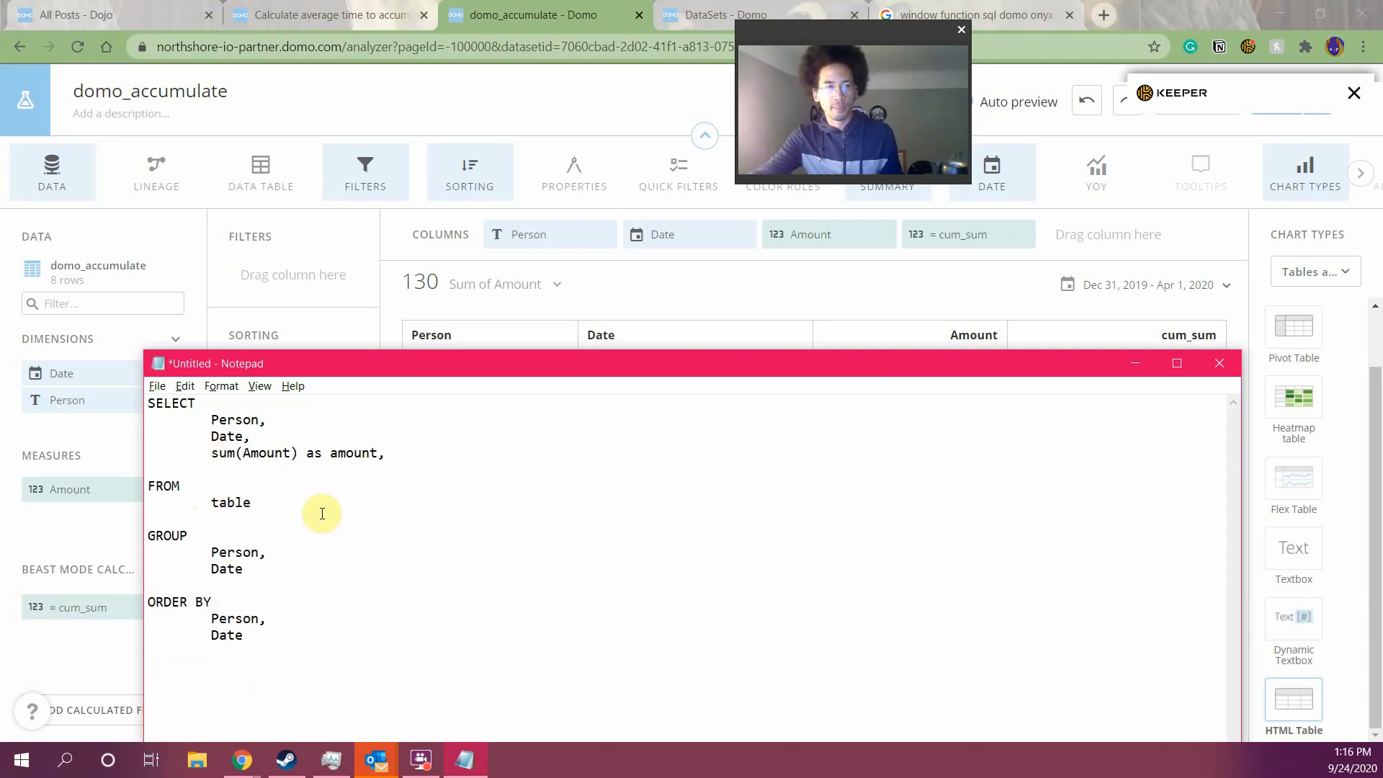
key(ctrl+z)
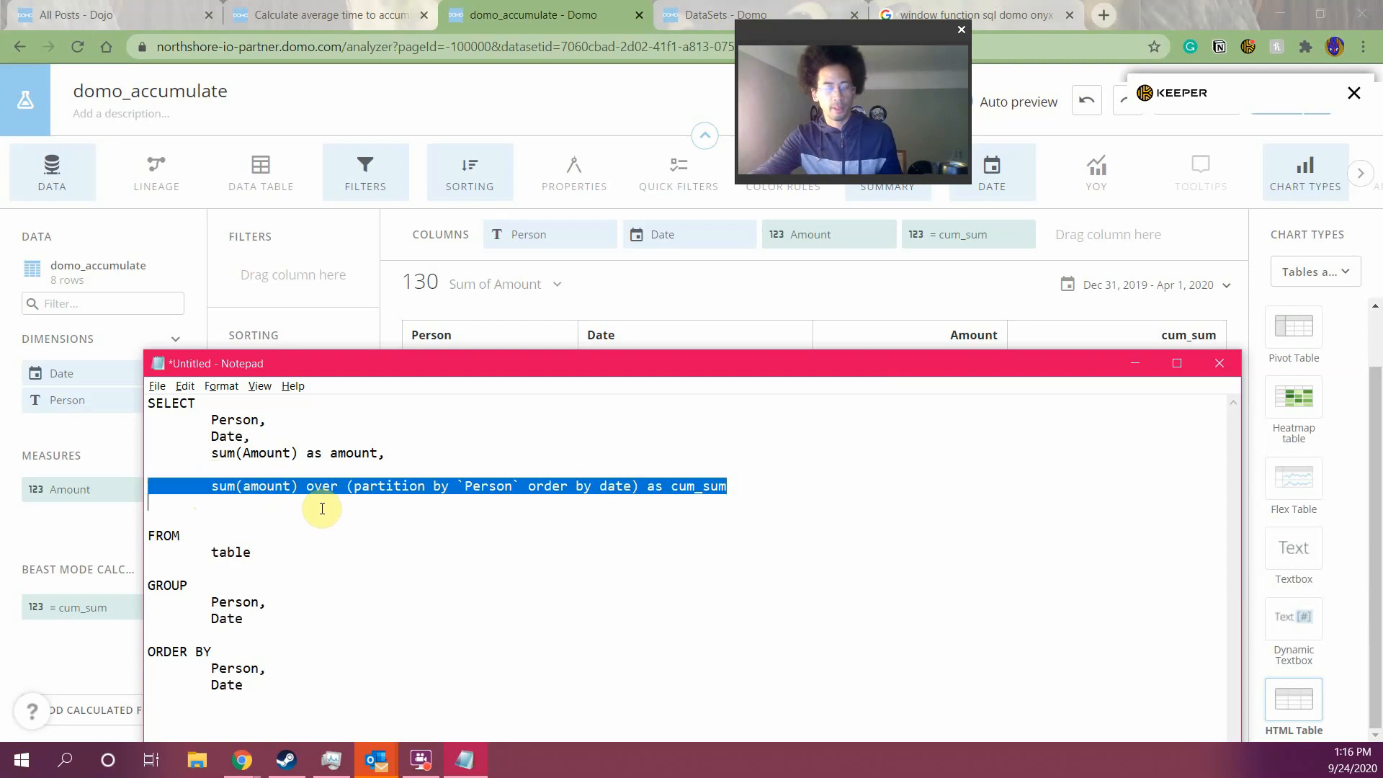
click(313, 504)
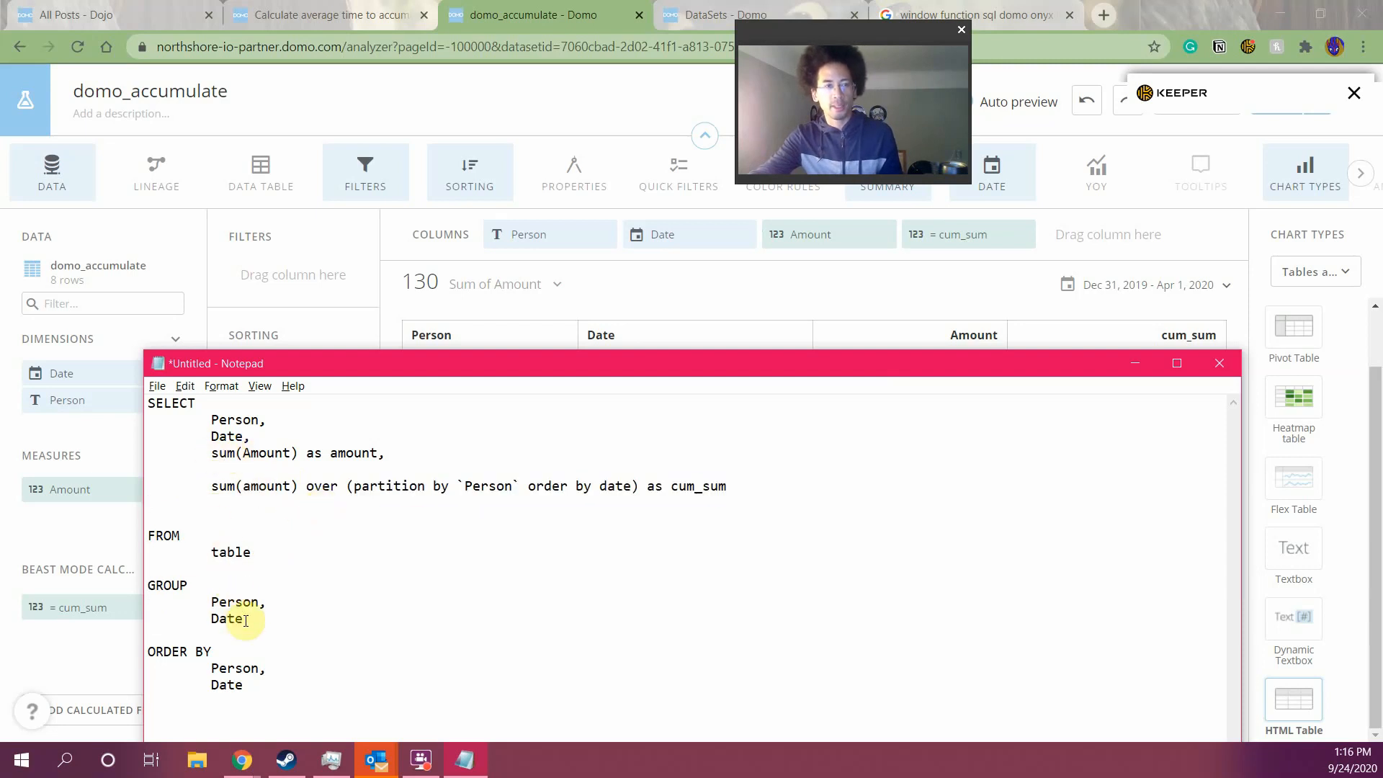
Delete the GROUP clause and comment out the sum(Amount) as amount line with //
drag(243, 618, 139, 584)
key(BackSpace)
key(BackSpace)
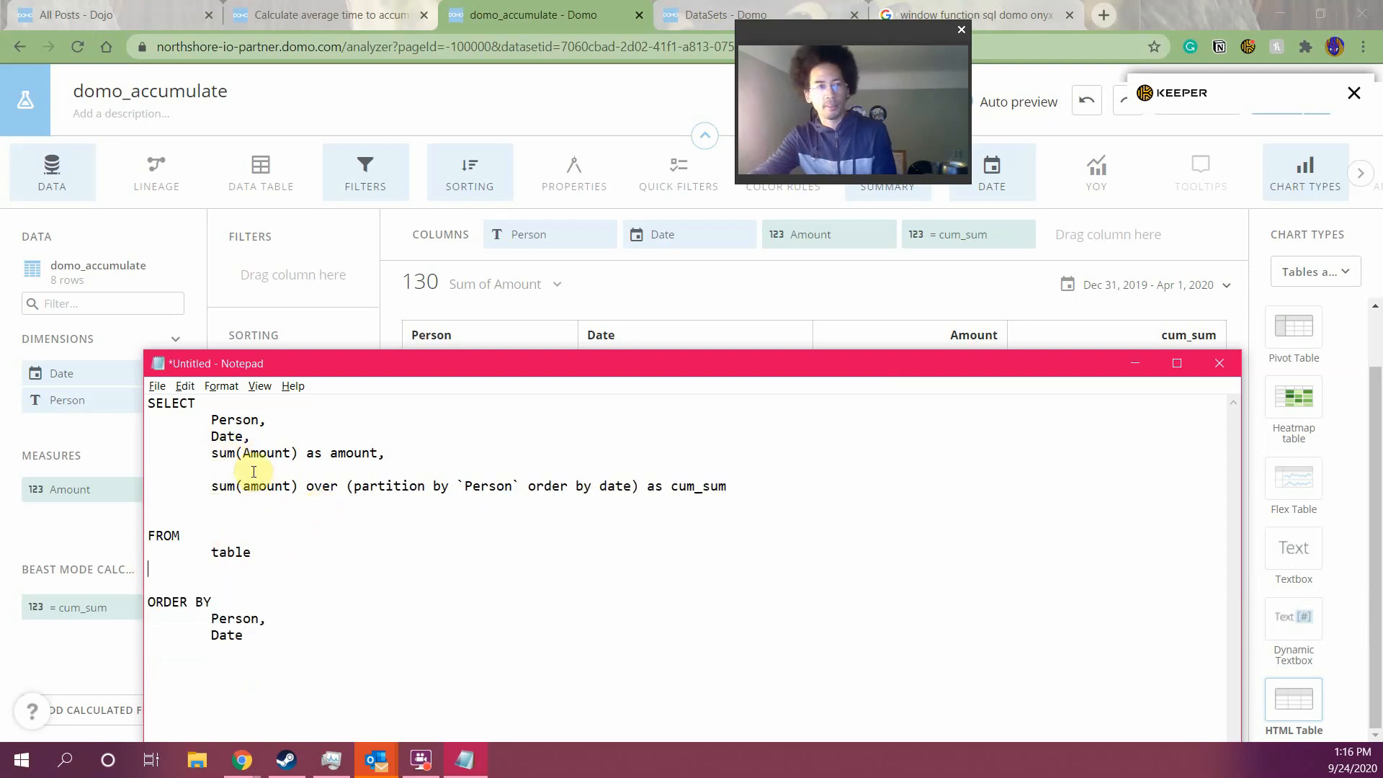
text(//)
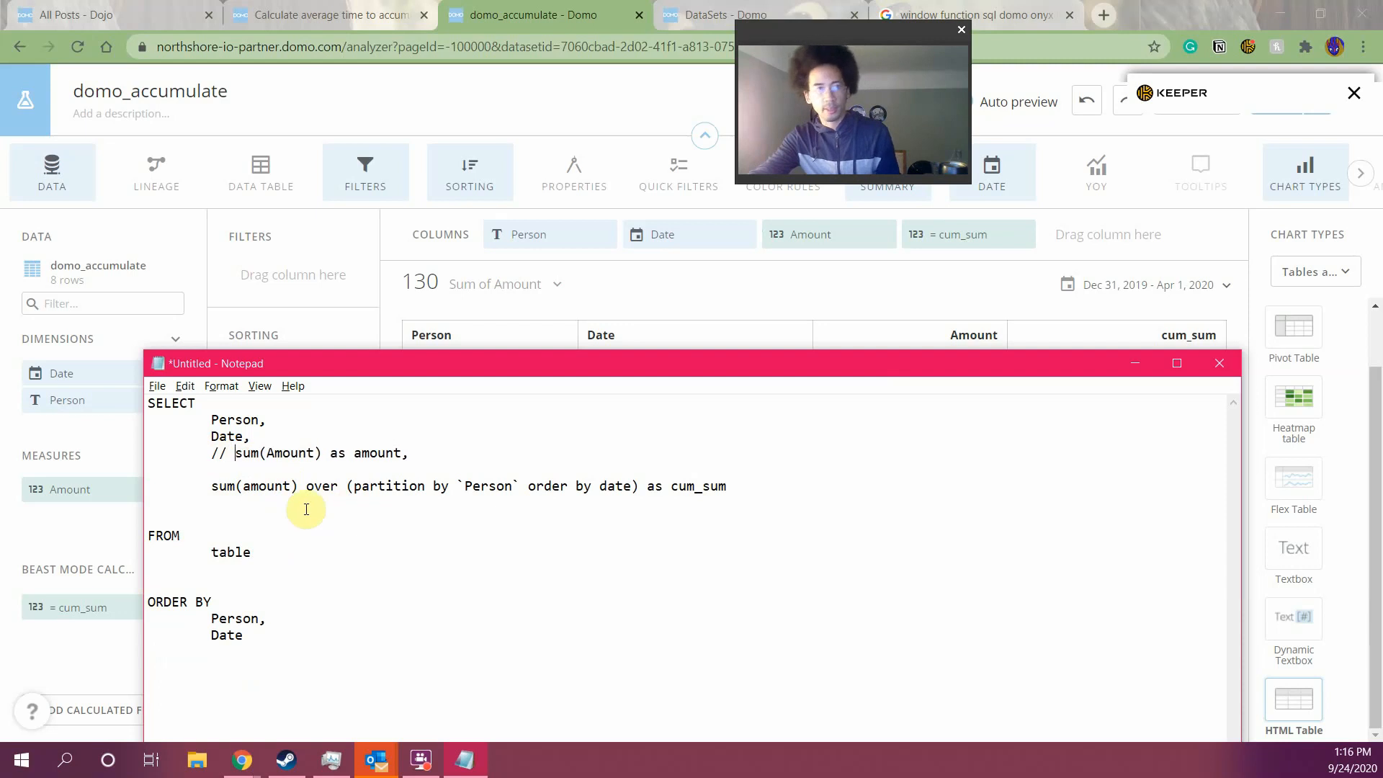
drag(217, 490, 419, 488)
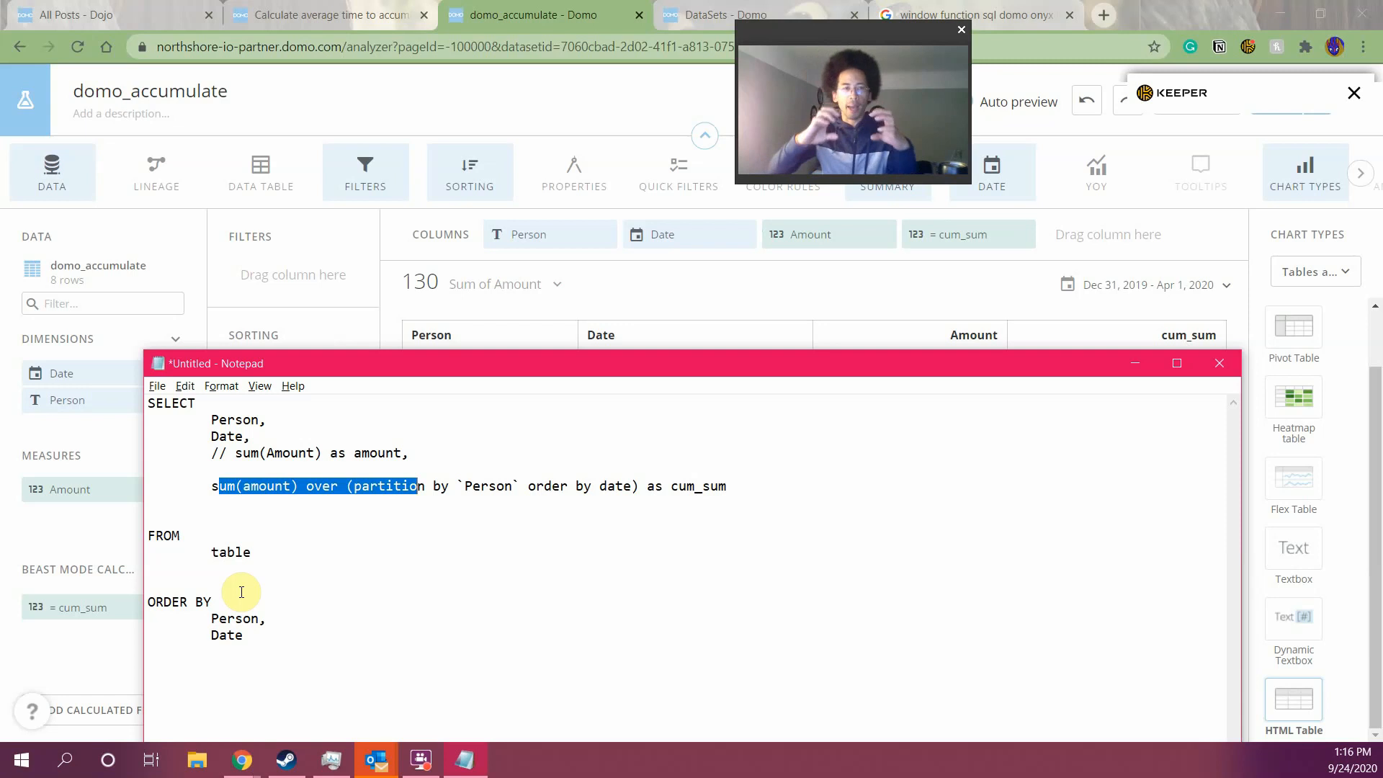
click(260, 565)
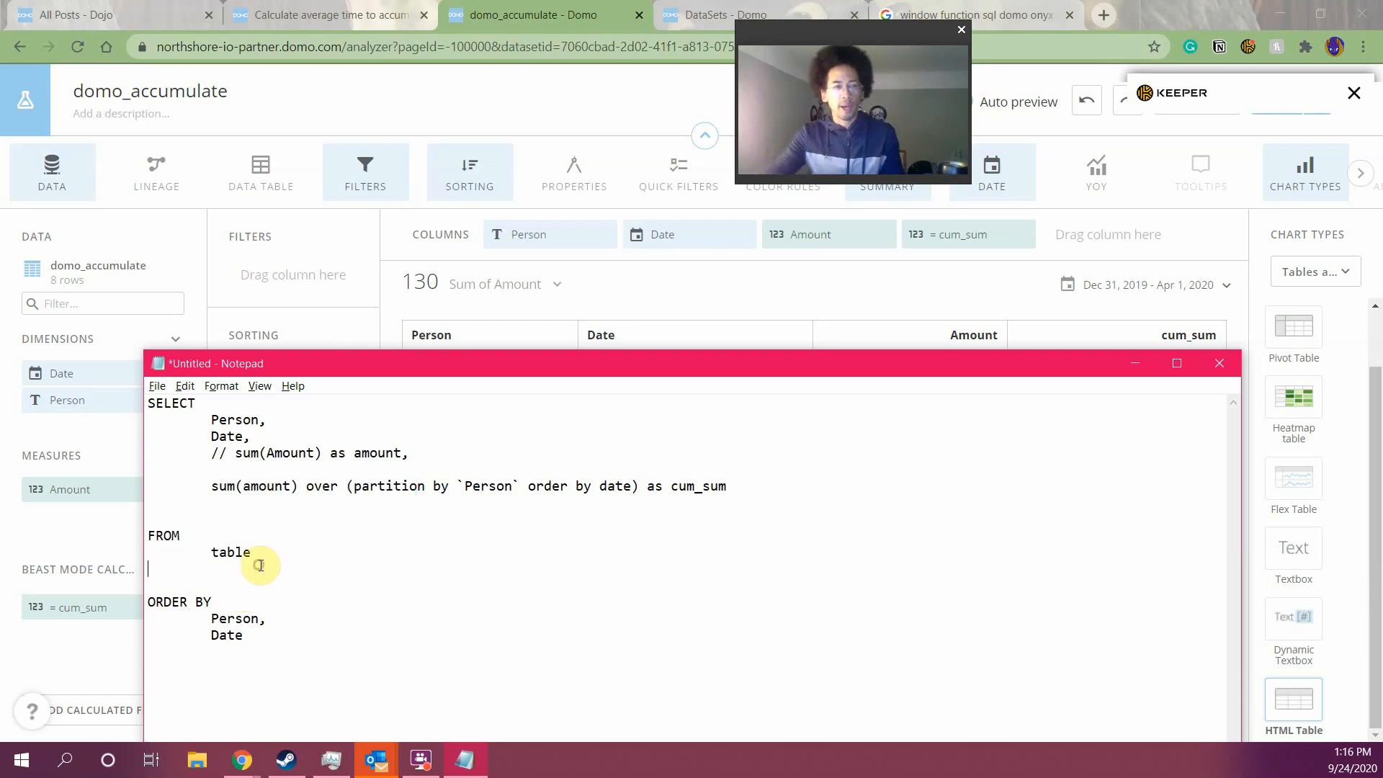
key(ctrl+v)
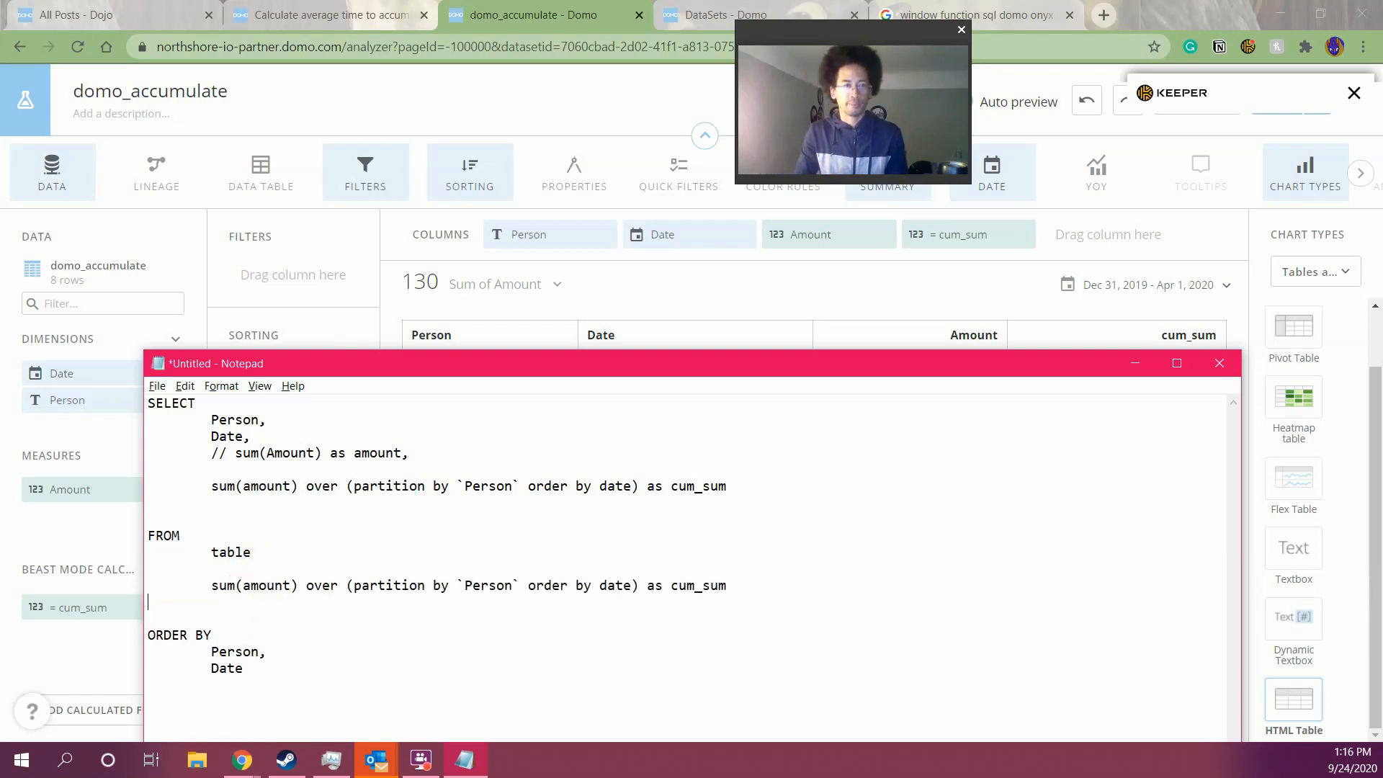
key(ctrl+z)
Add a Group By clause with person, date between the FROM and ORDER BY clauses
text(Group y)
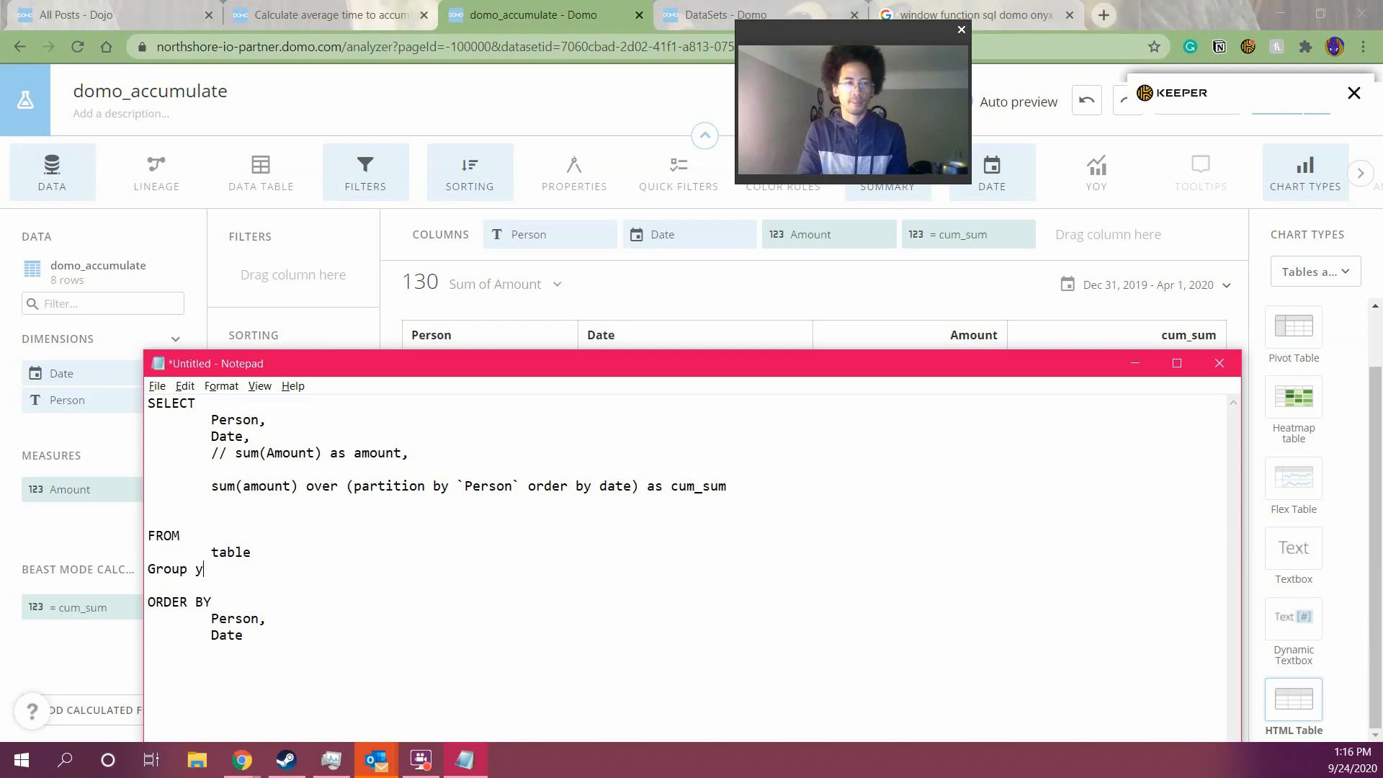
key(Return)
key(Tab)
text(person, date)
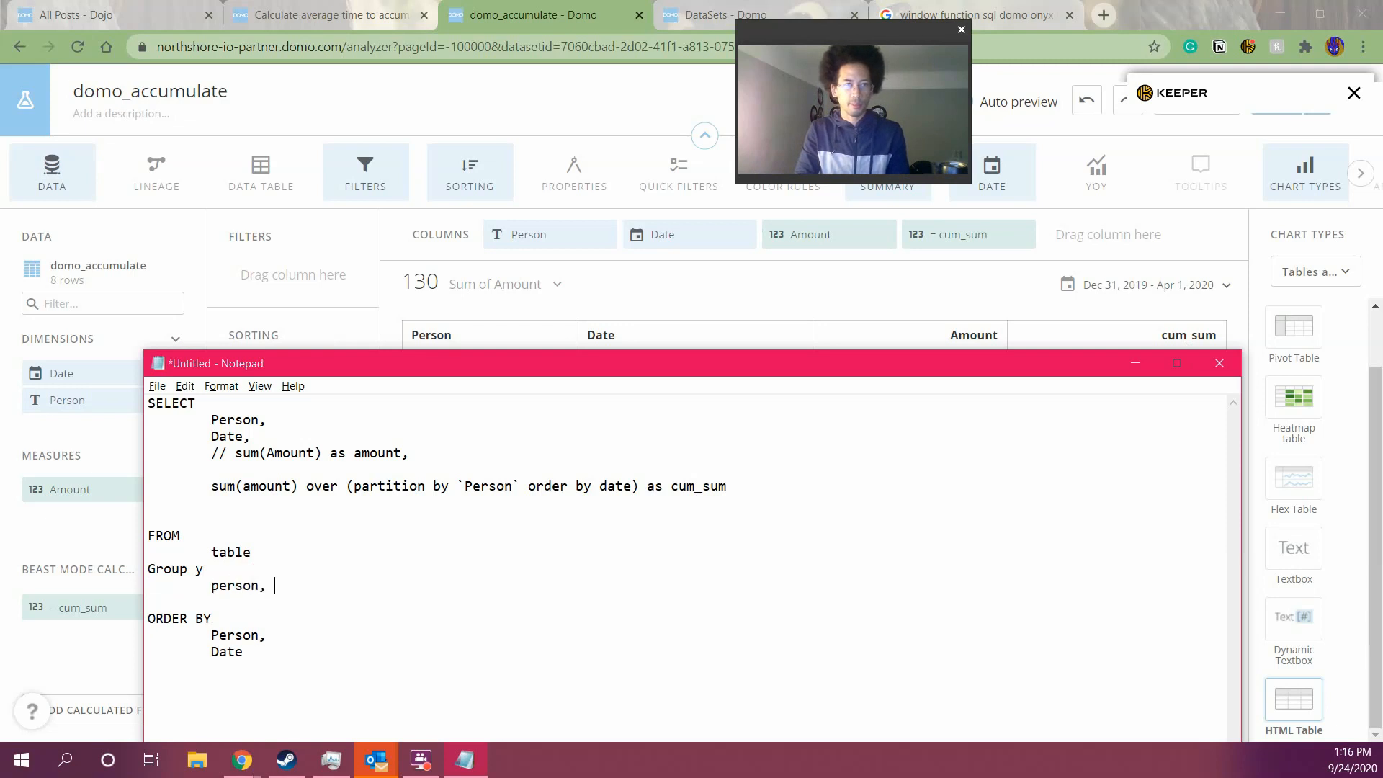
click(261, 565)
key(BackSpace)
text(By)
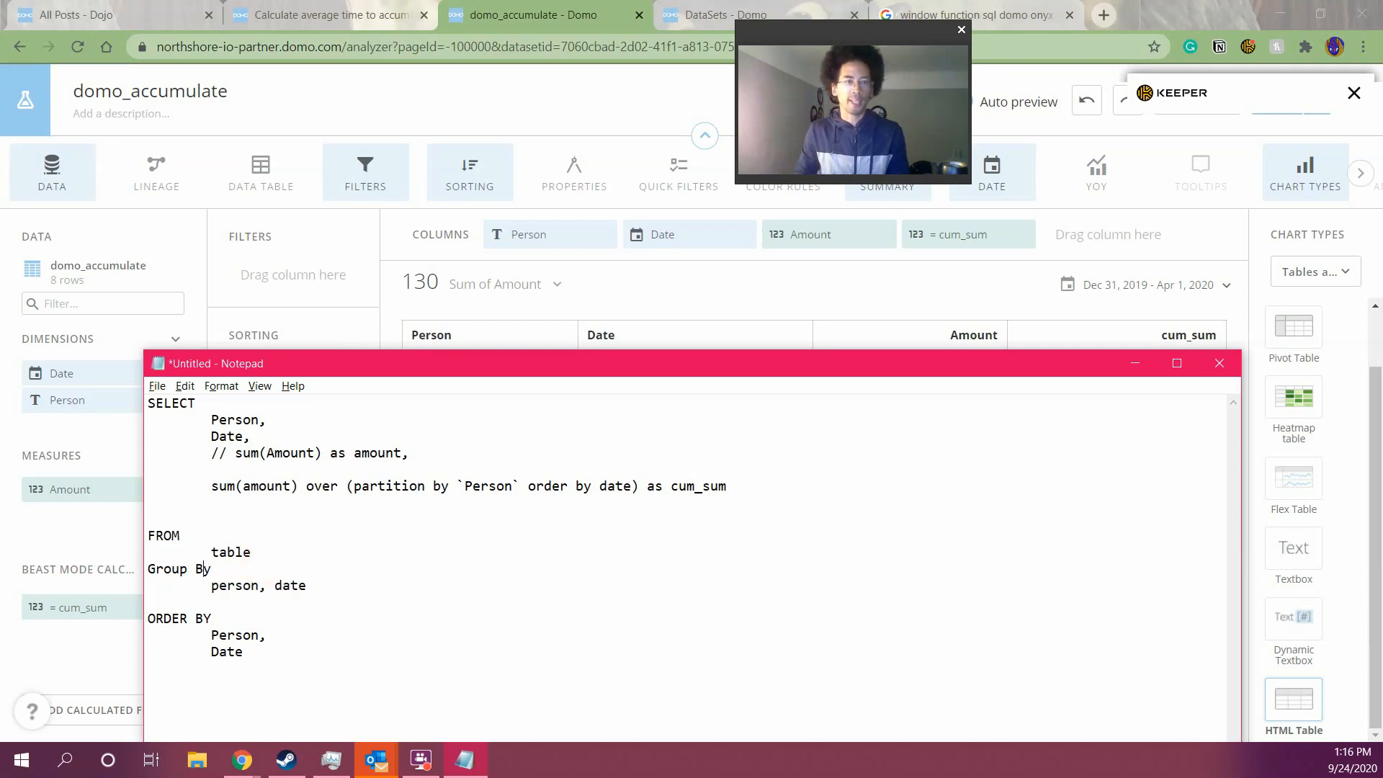
Uncomment the sum(Amount) as amount line and remove the blank line below it
key(Up)
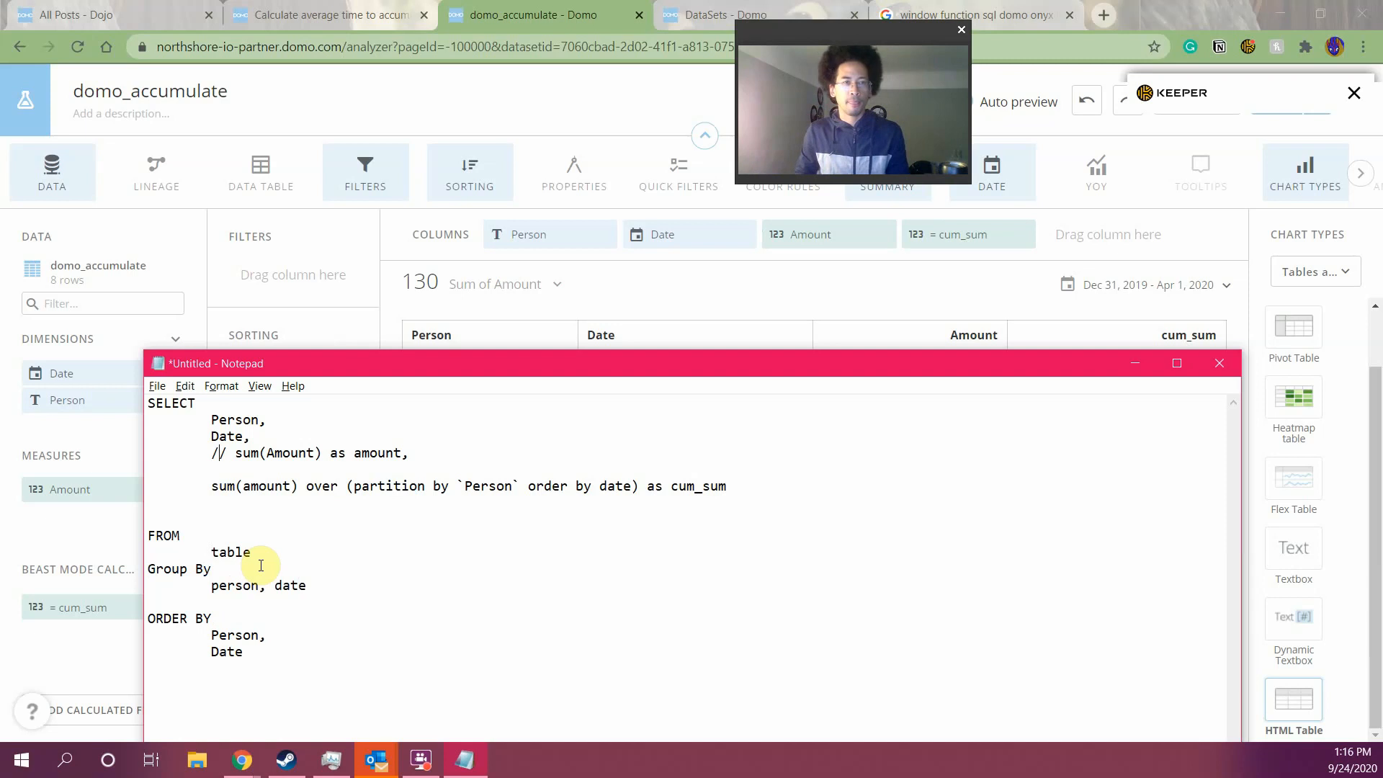
key(Right)
key(ctrl+shift+Left)
key(Delete)
key(Delete)
key(Down)
key(BackSpace)
key(Delete)
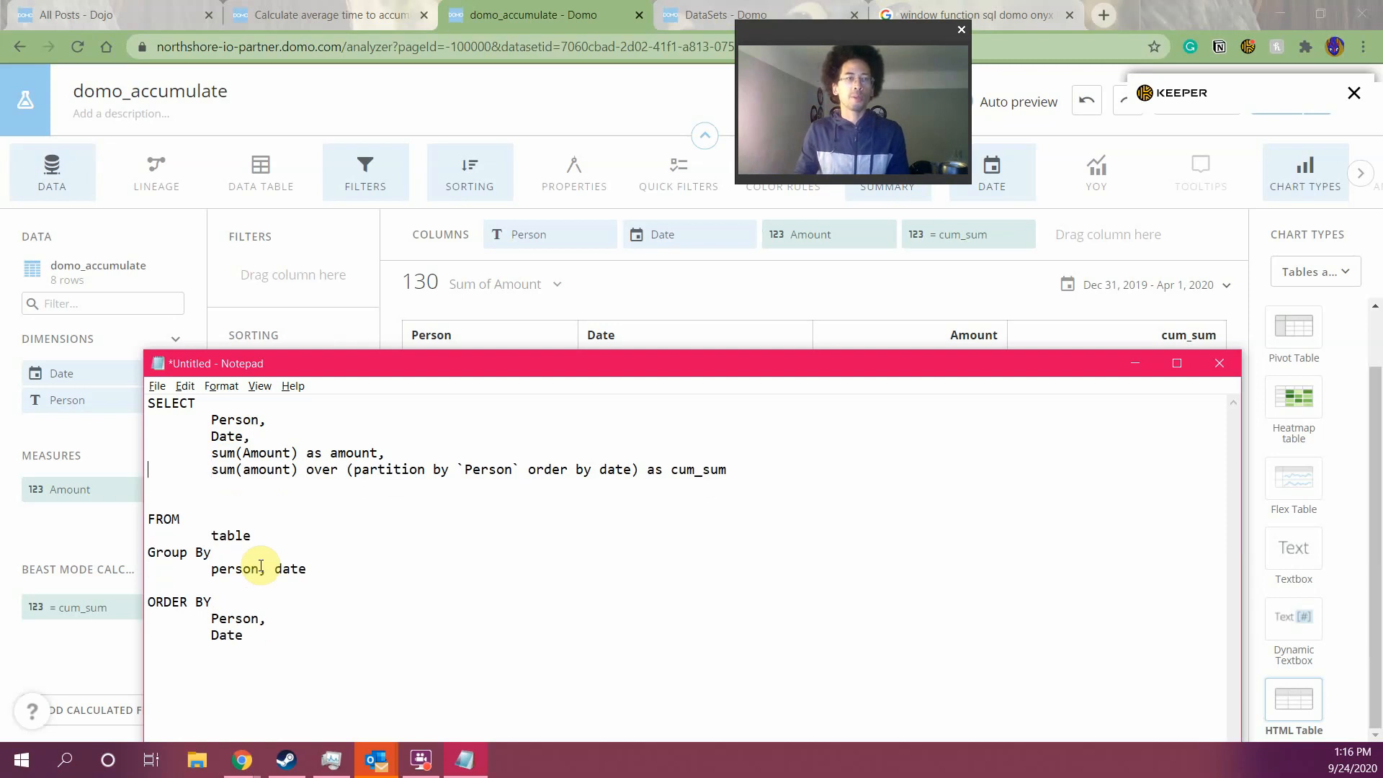
Wrap the window function's aggregate in an outer sum so it reads sum(sum(amount)) over (partition by `Person` order by date)
key(Tab)
text(sum ()
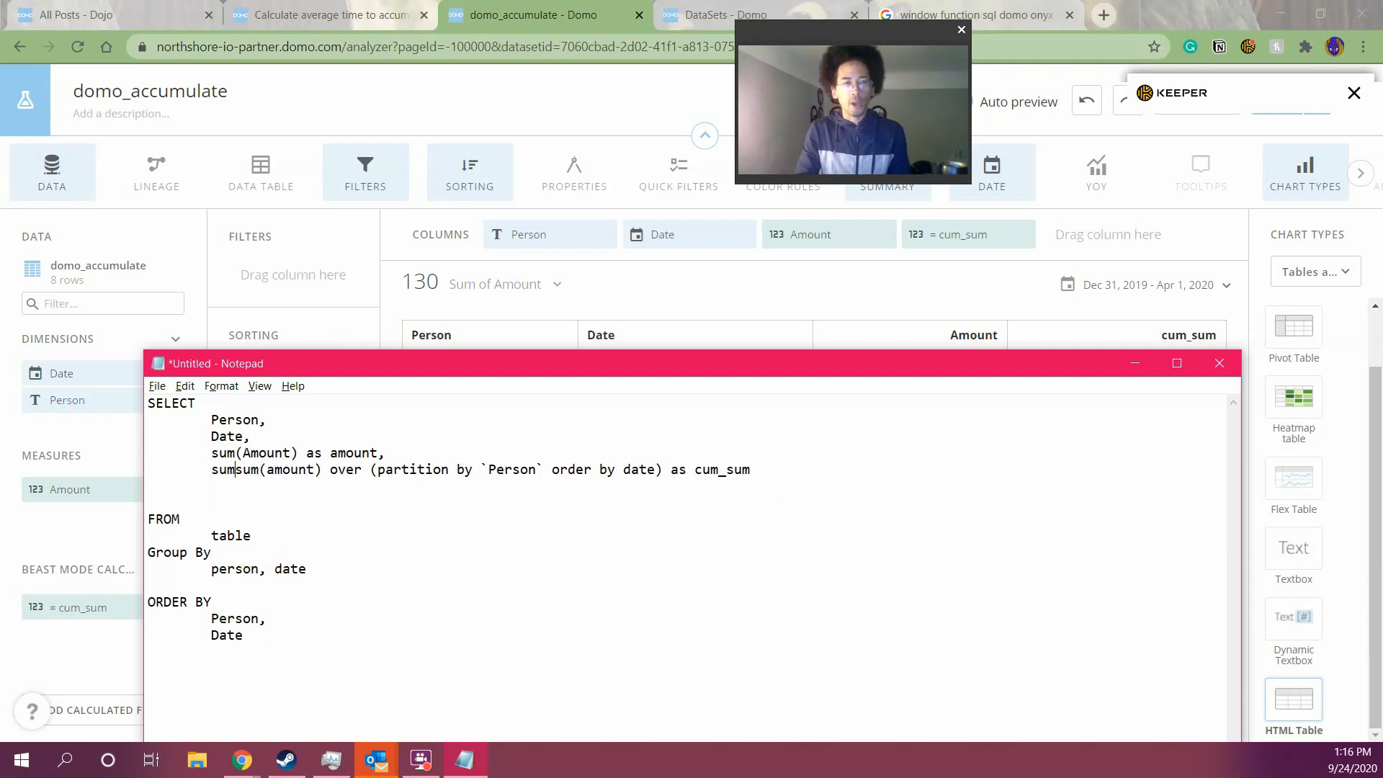
key(BackSpace)
key(BackSpace)
text(()
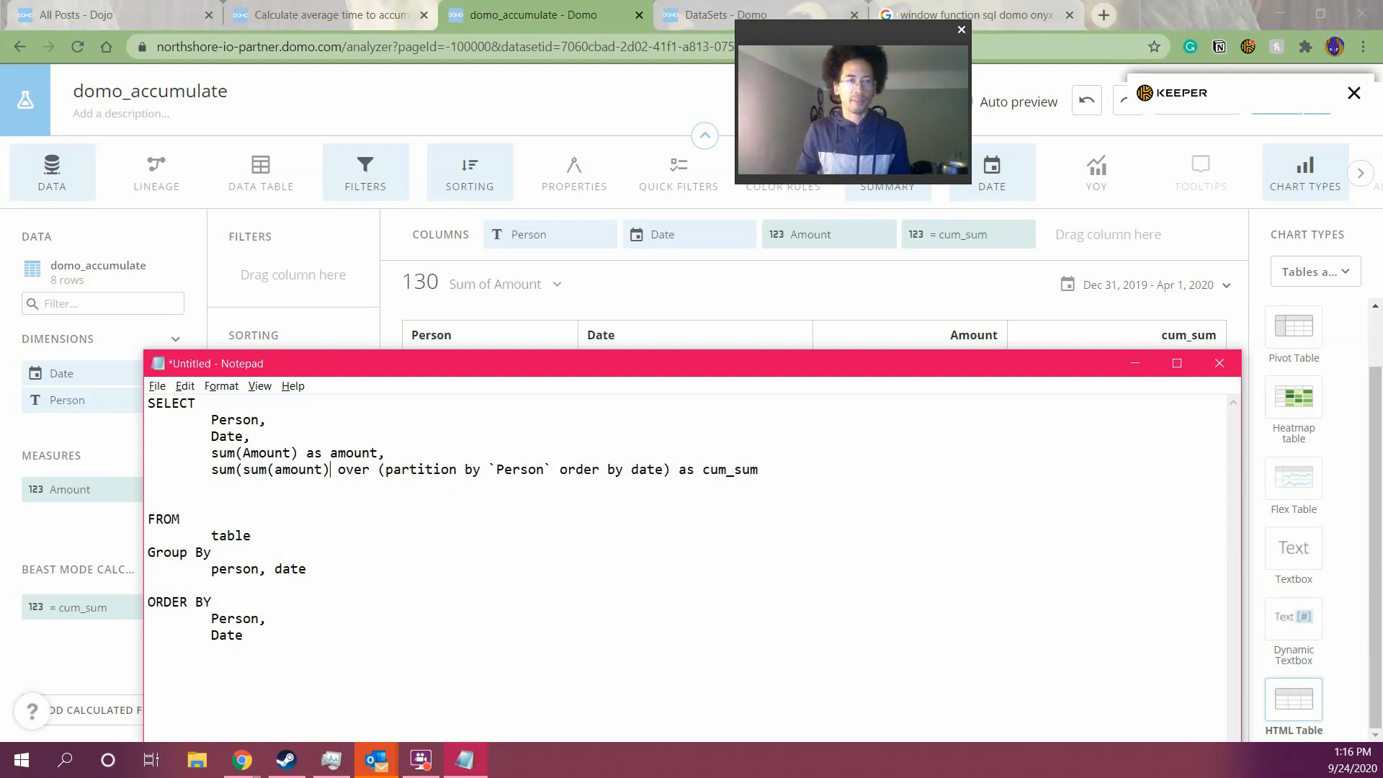
text())
Insert a blank line above SELECT and remove the extra blank line above FROM
key(Down)
key(Down)
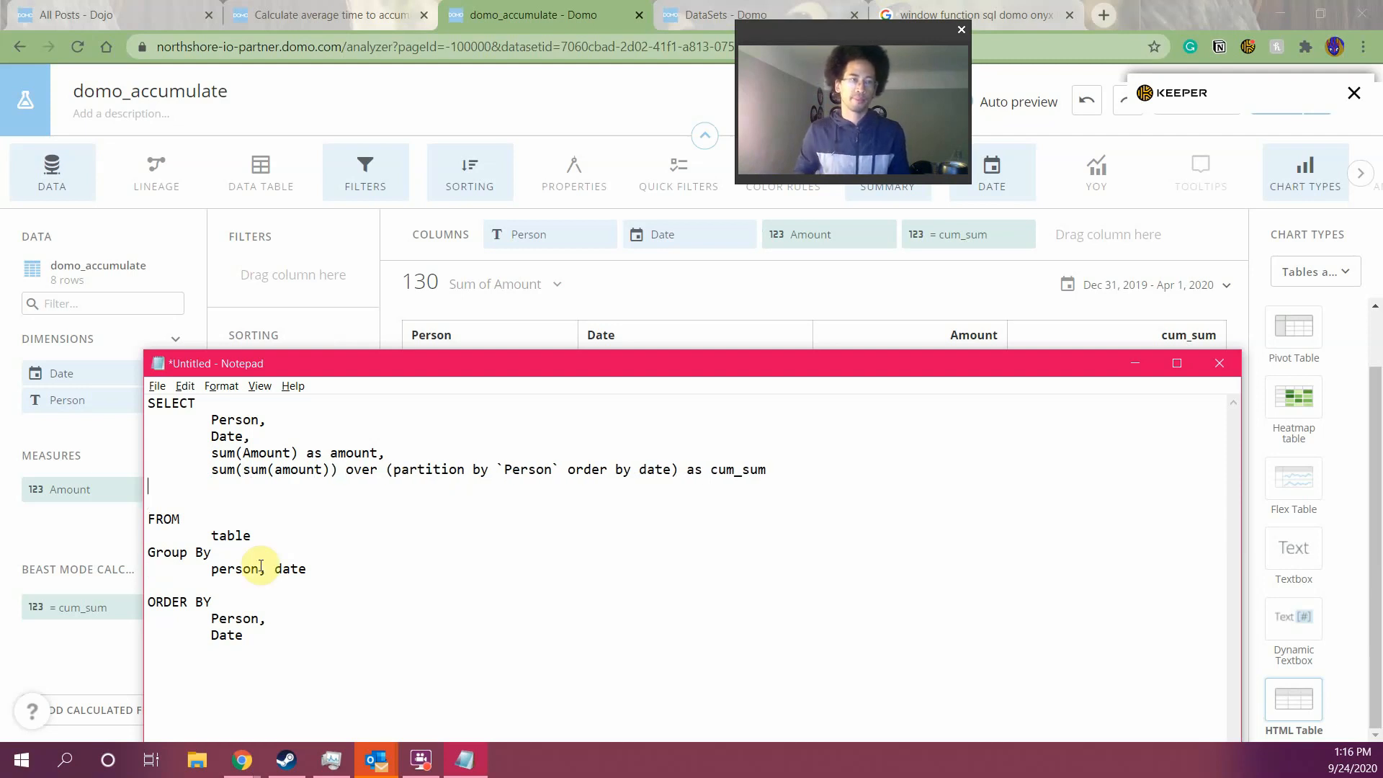
key(Return)
key(BackSpace)
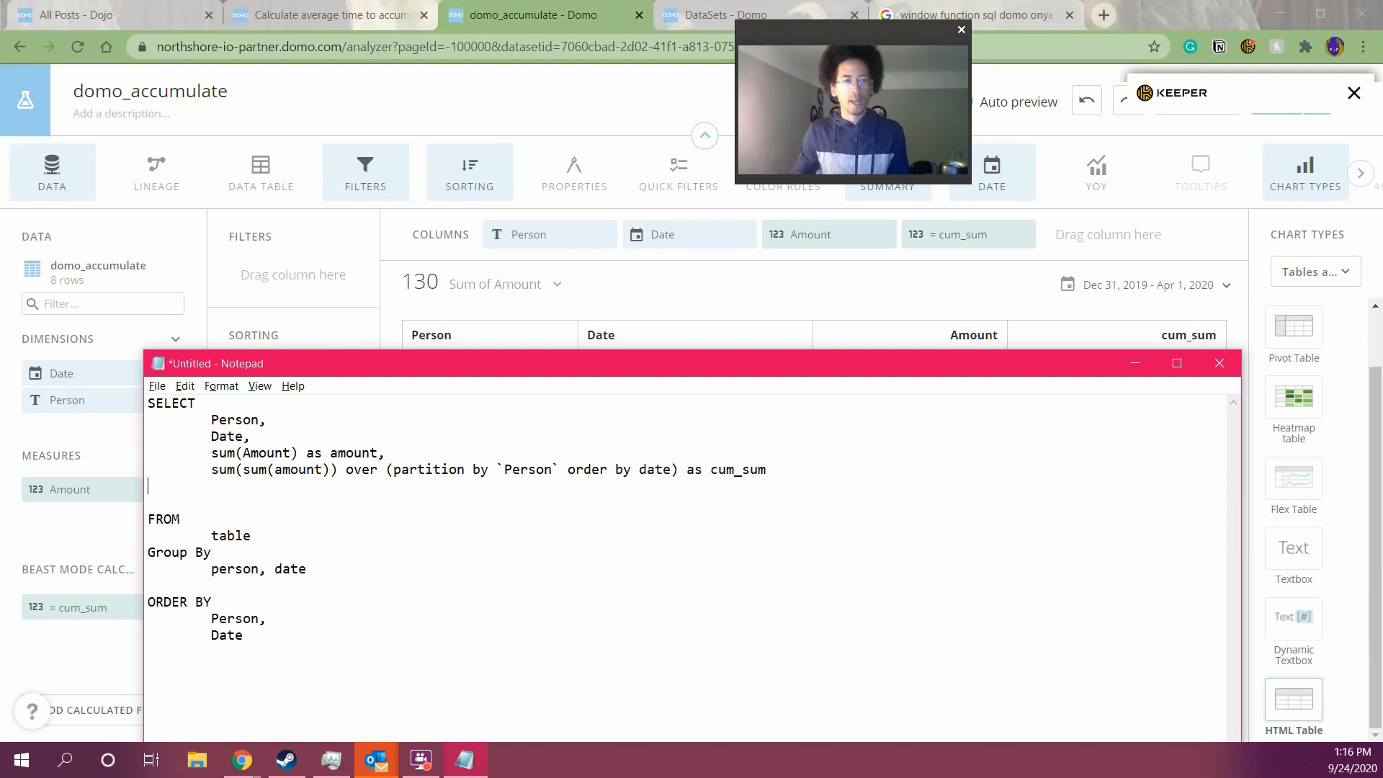
key(ctrl+Home)
key(Return)
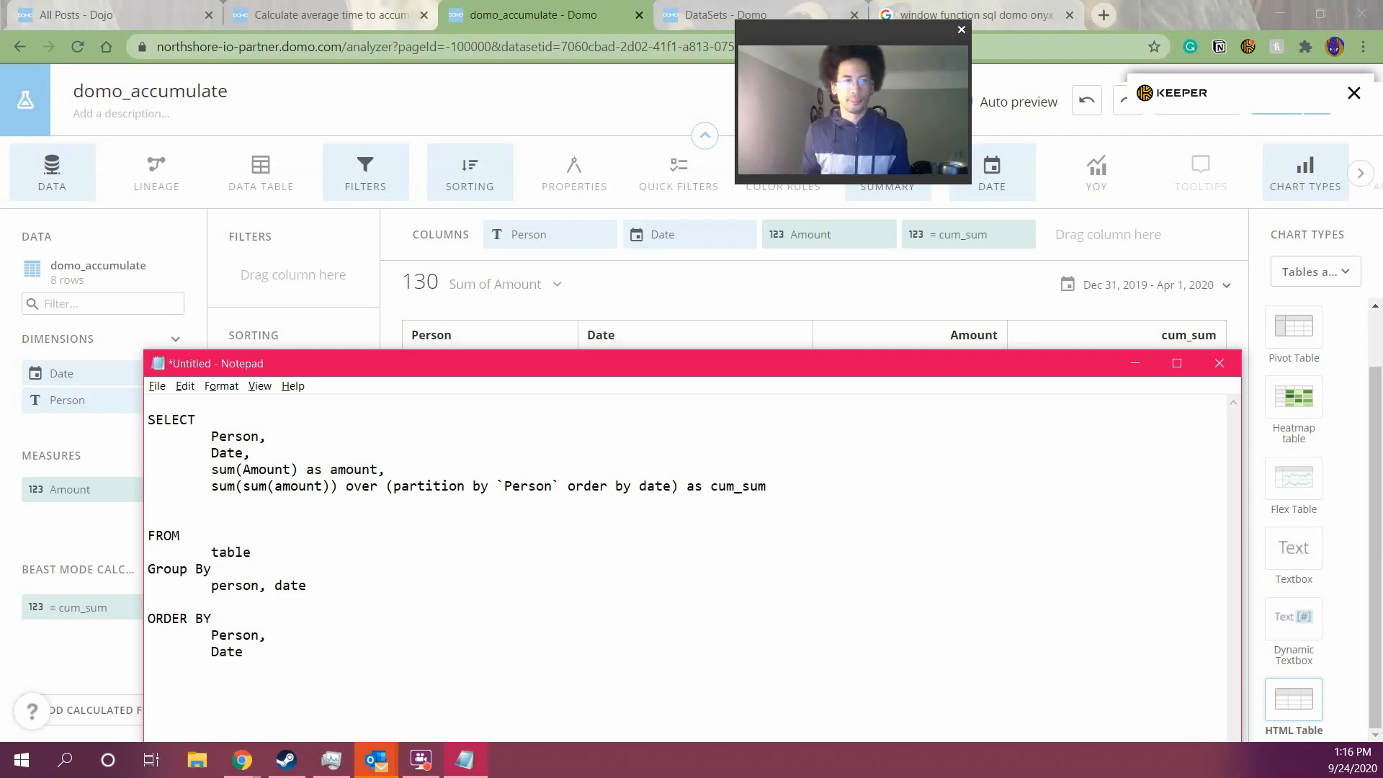
key(BackSpace)
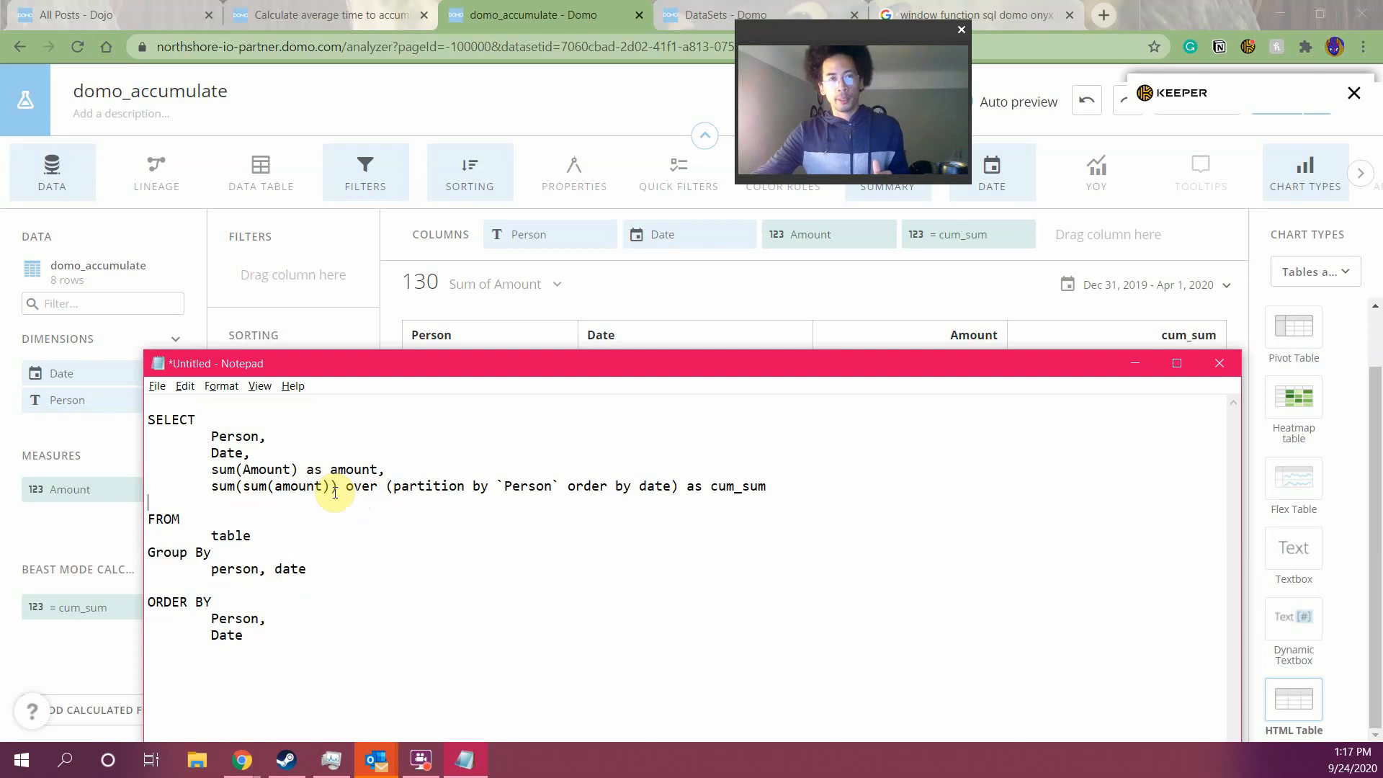
click(213, 413)
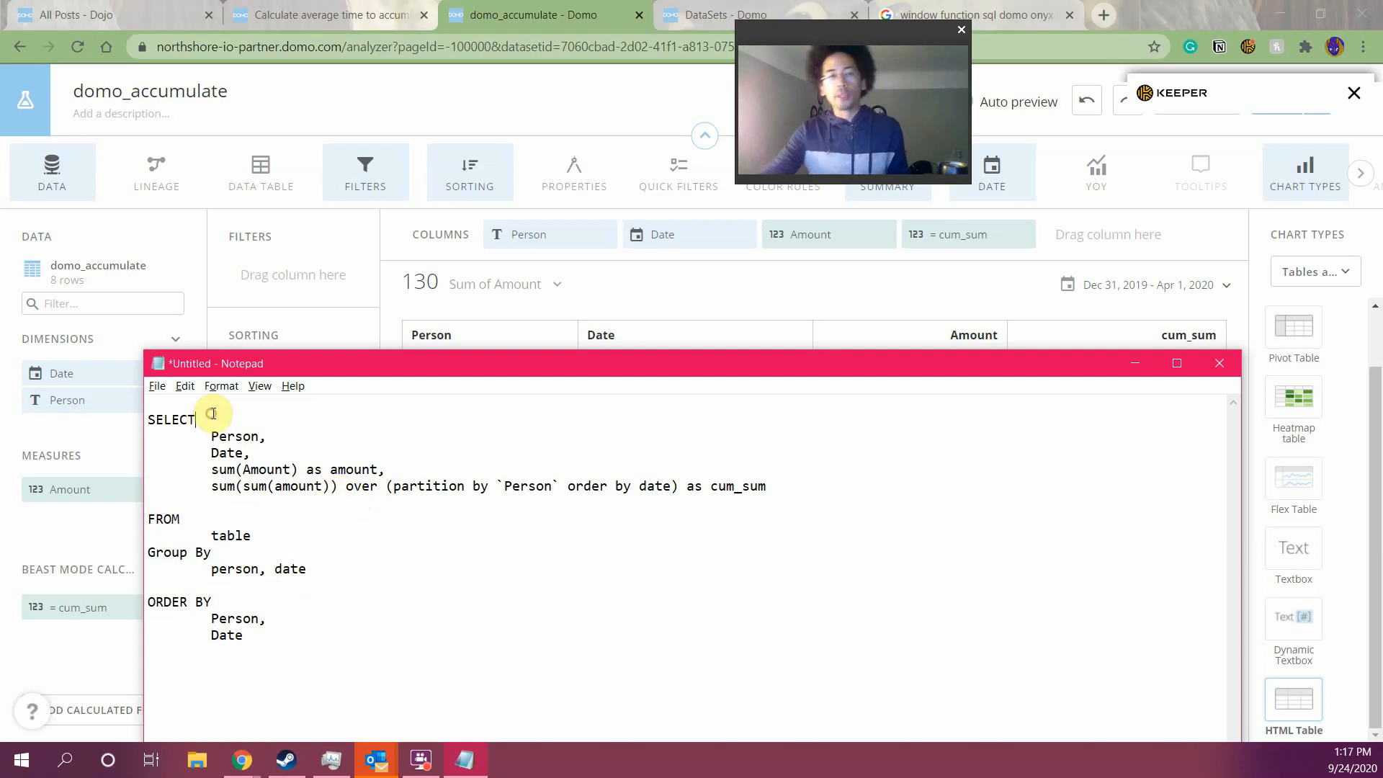
Start an outer SELECT above the existing query with person and date on separate indented lines
key(Return)
click(210, 405)
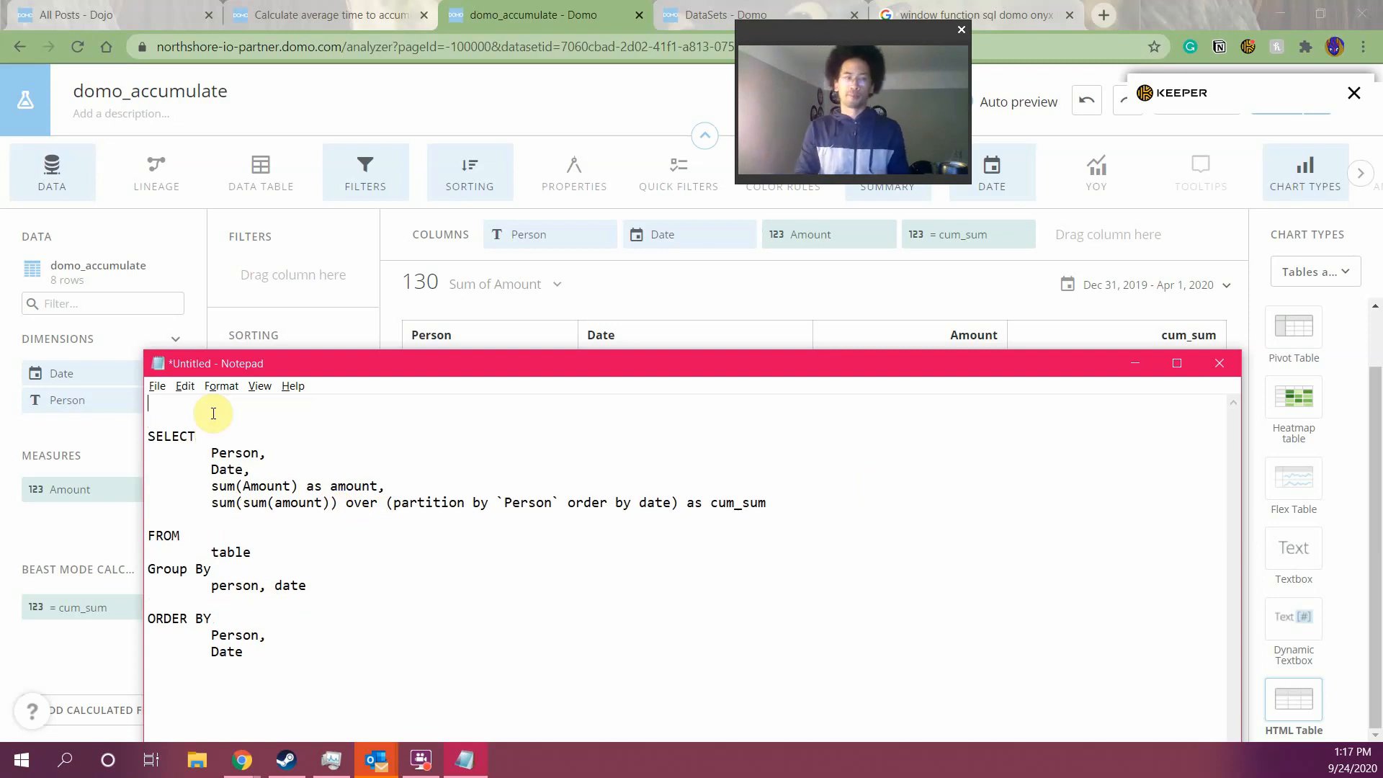
text(SELECT)
key(Return)
text(person)
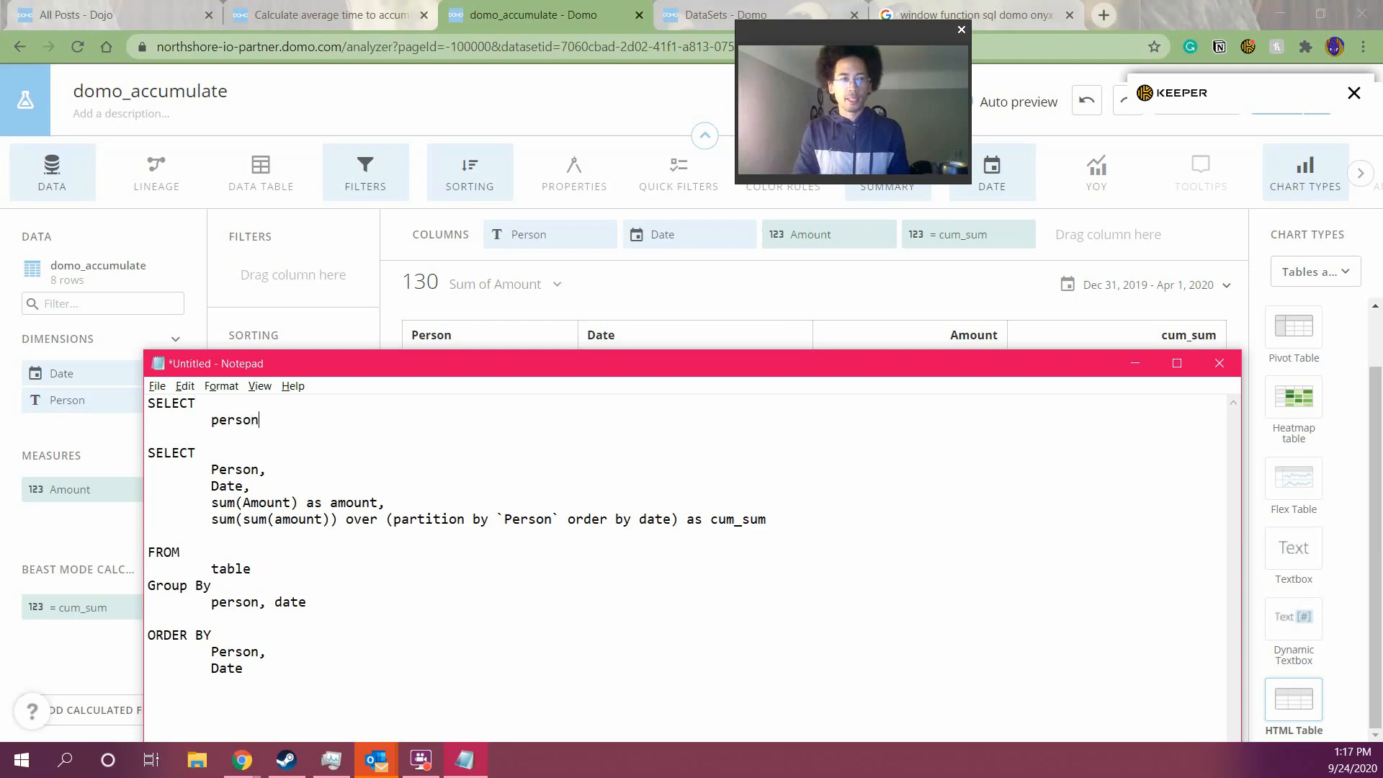
key(Return)
key(Tab)
text(date)
Add an indented tmp1 as amount line below date in the outer SELECT
key(Return)
key(Tab)
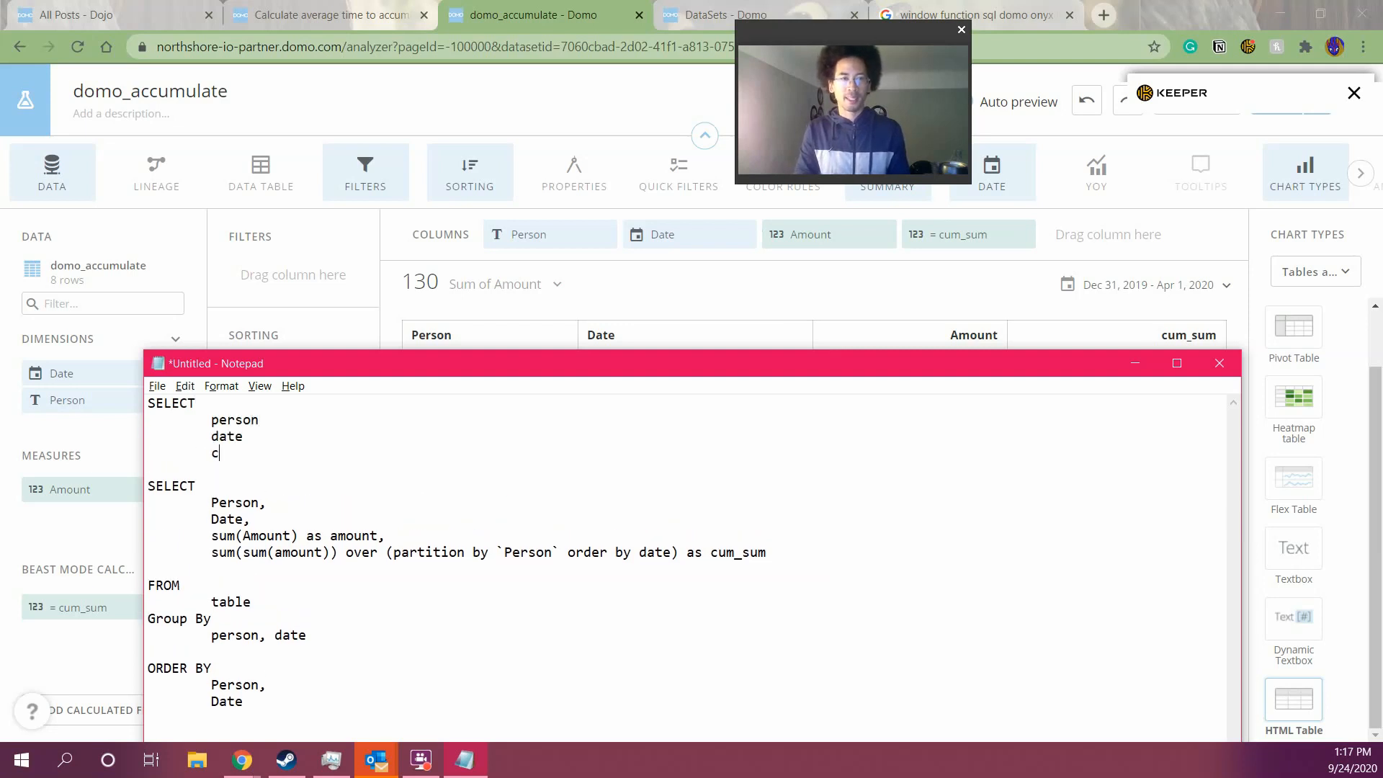
text(tmp1)
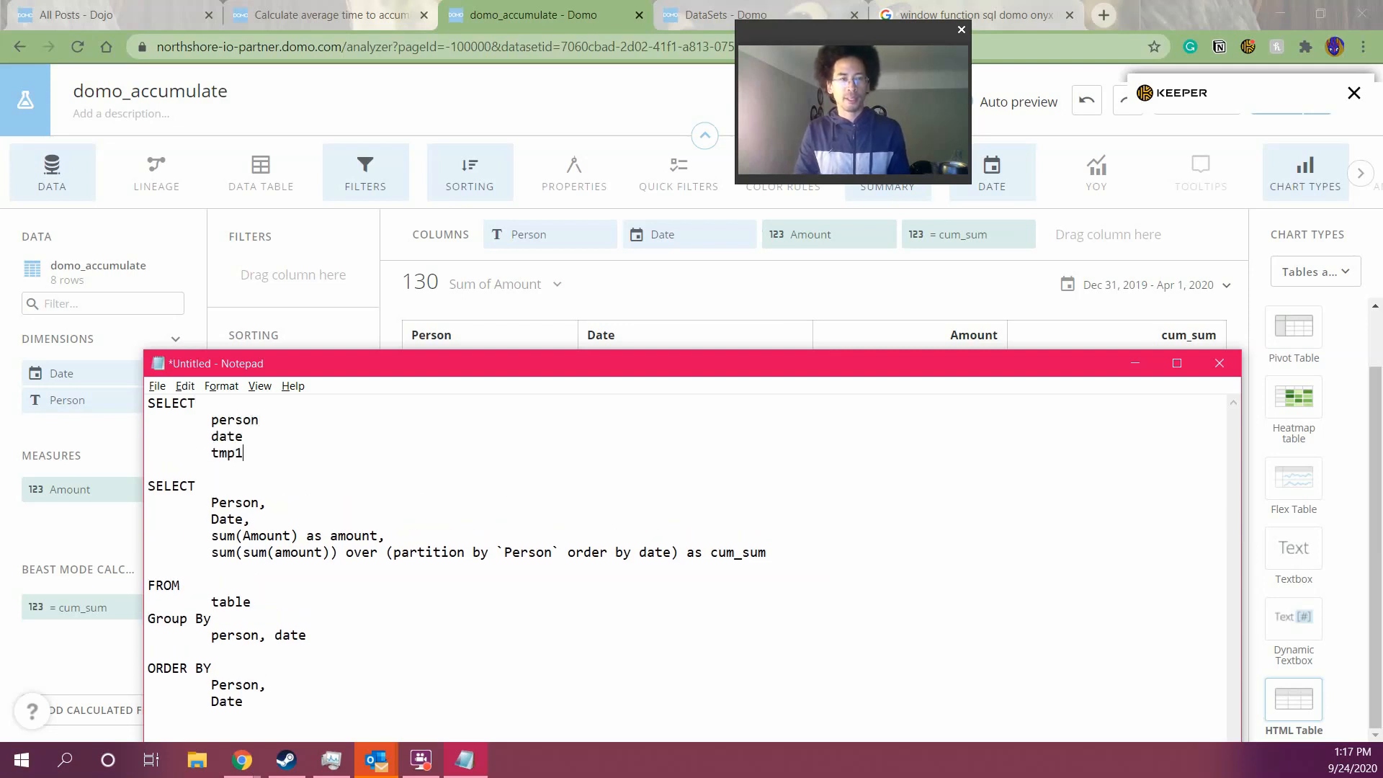
text( as amount)
key(Return)
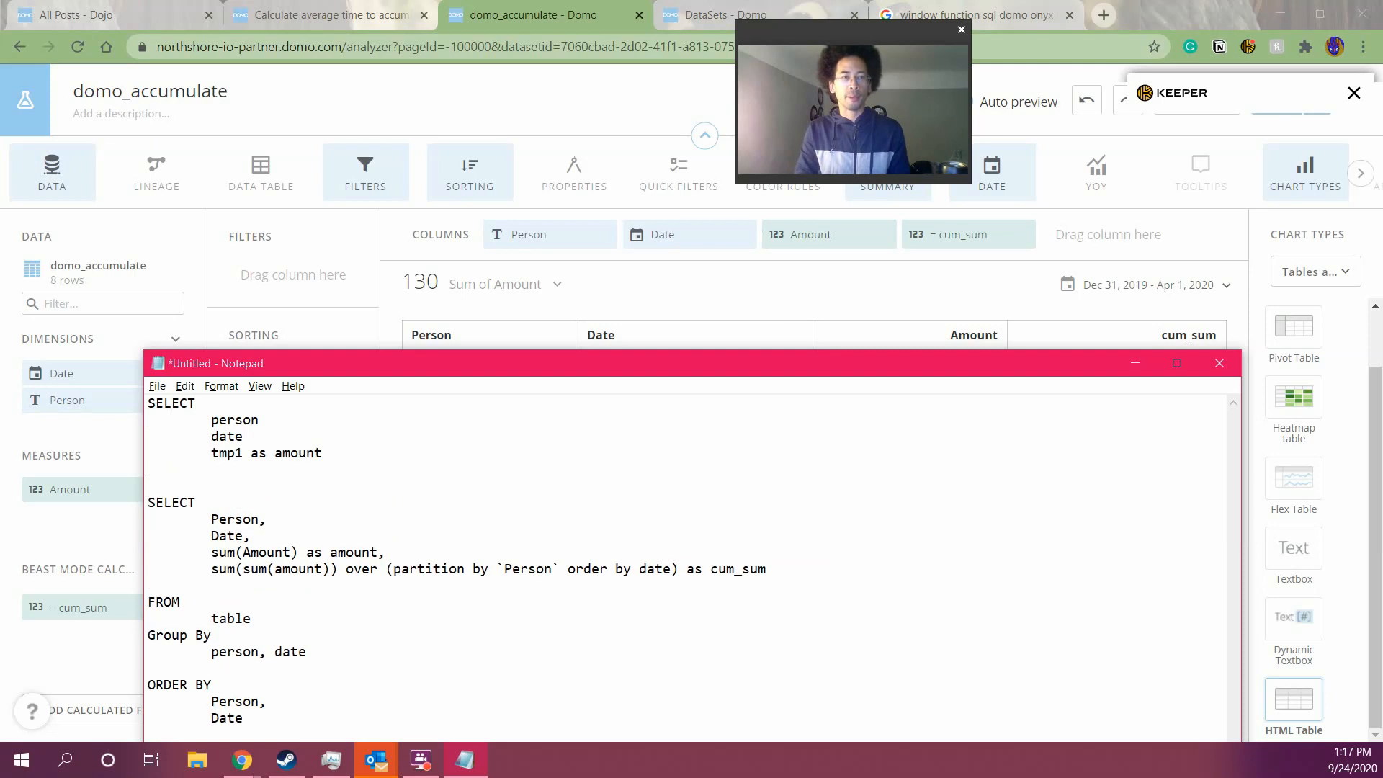
Add sum(tmp2) over (partition by `Person order by `date) as cum_sum as the last column of the outer SELECT
key(Tab)
text(sum(tmp2)
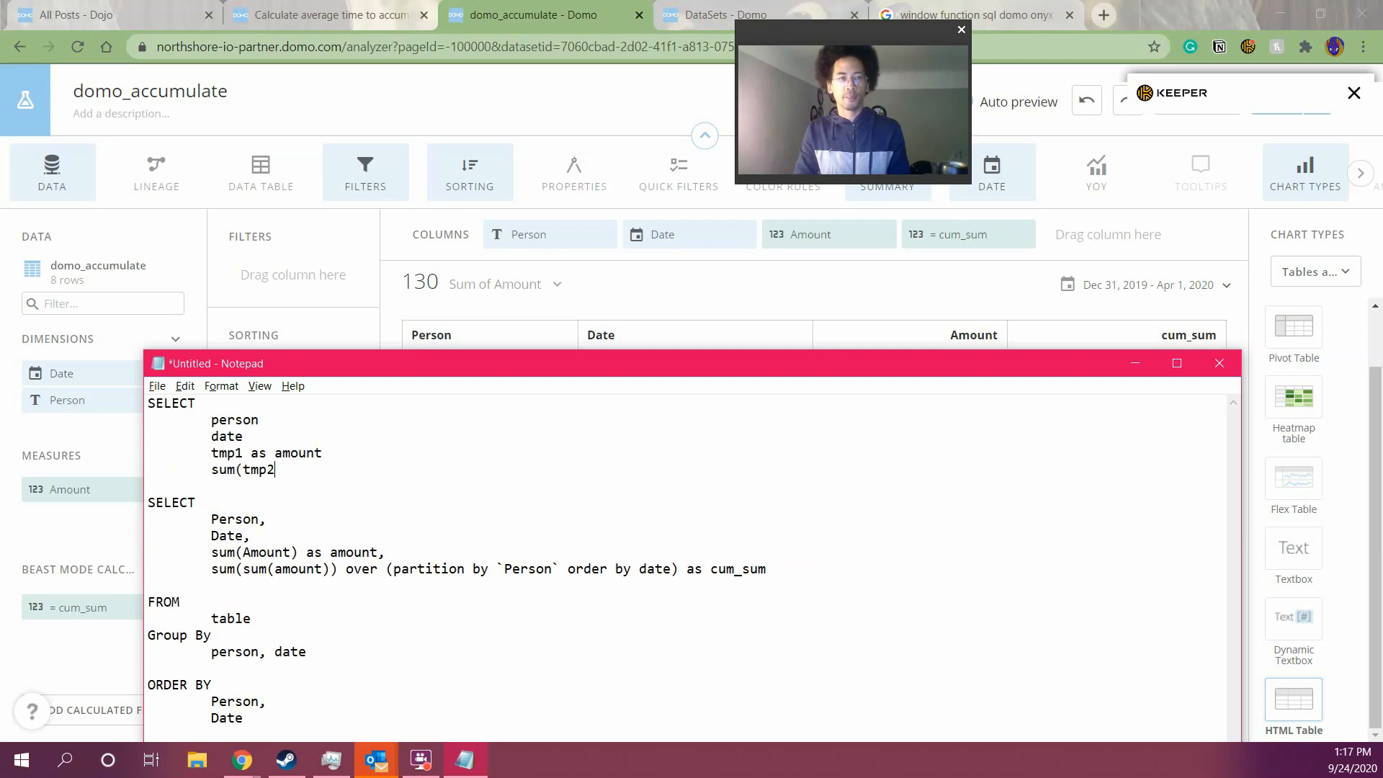
text() ov)
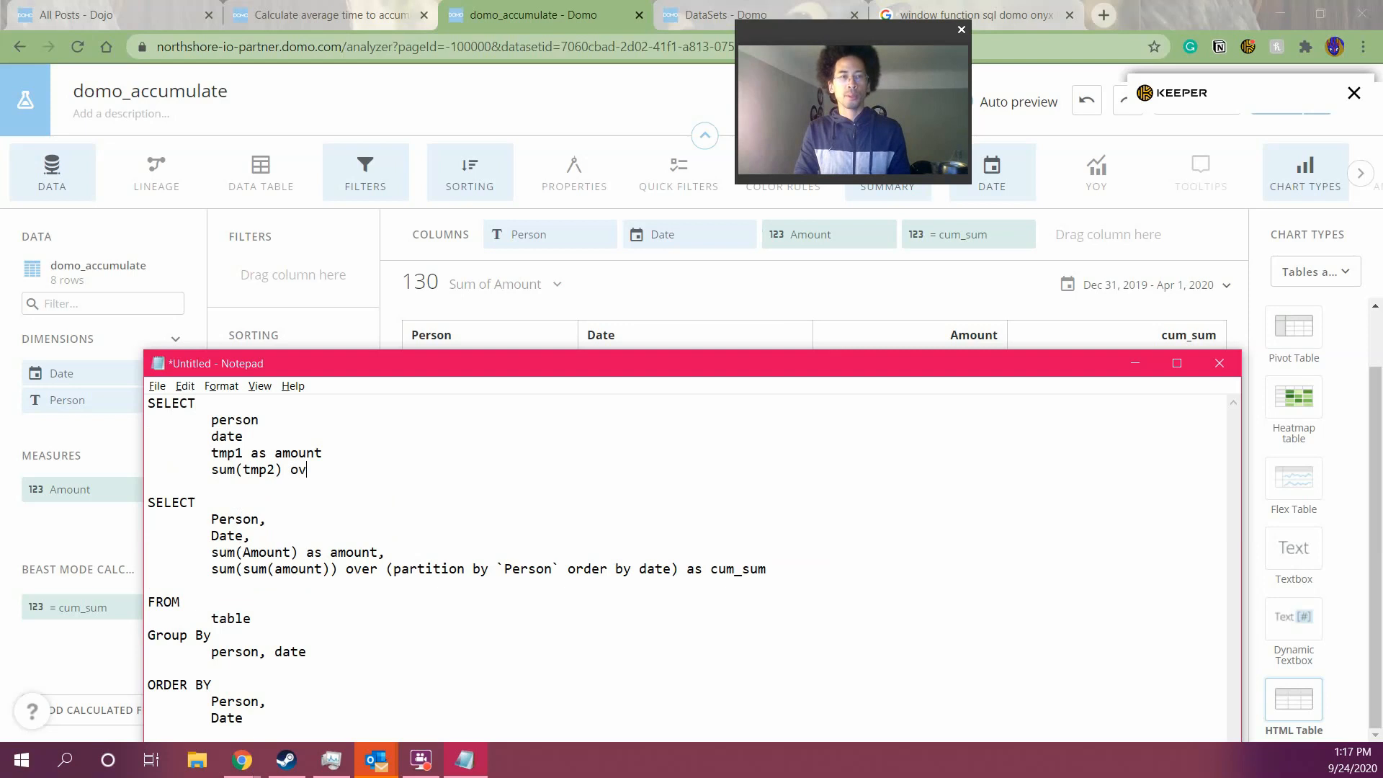
text(er (partition by )
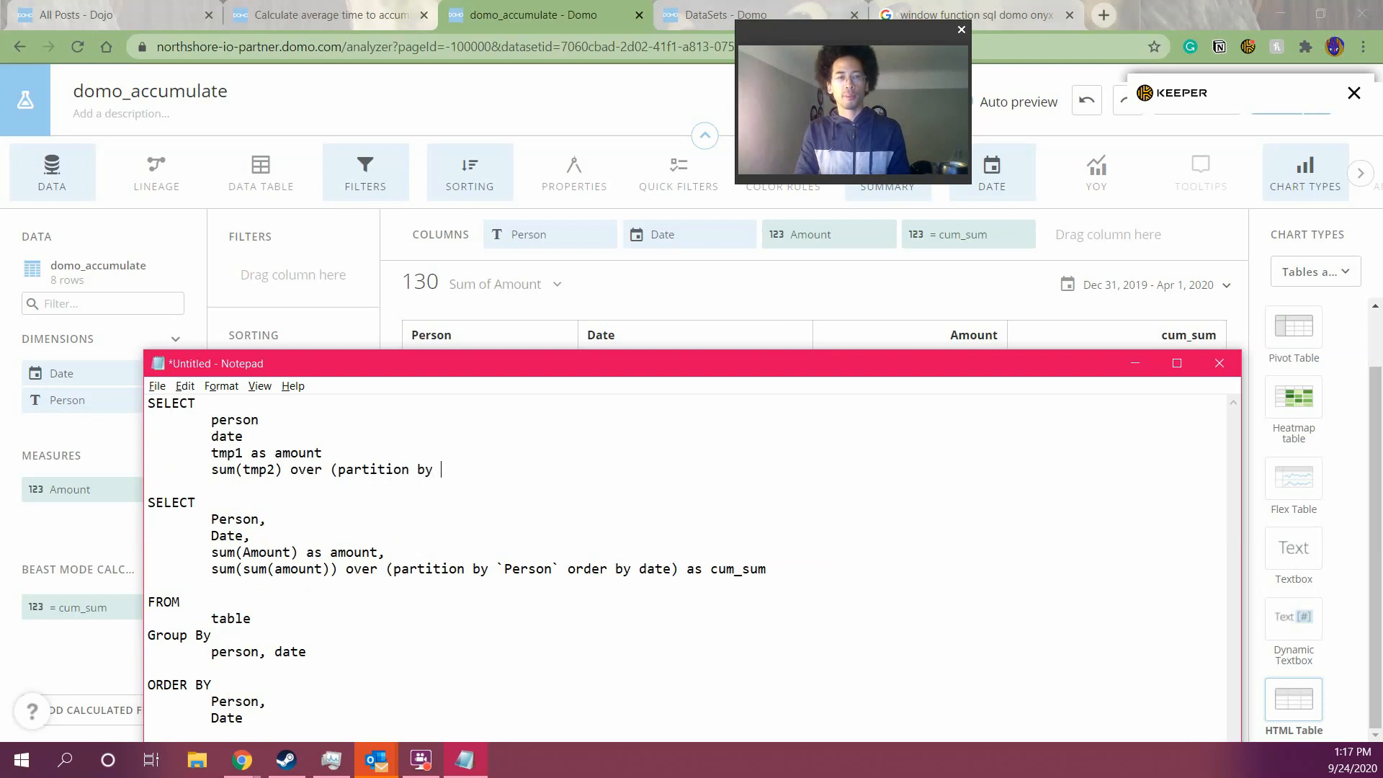
text(`Pertson)
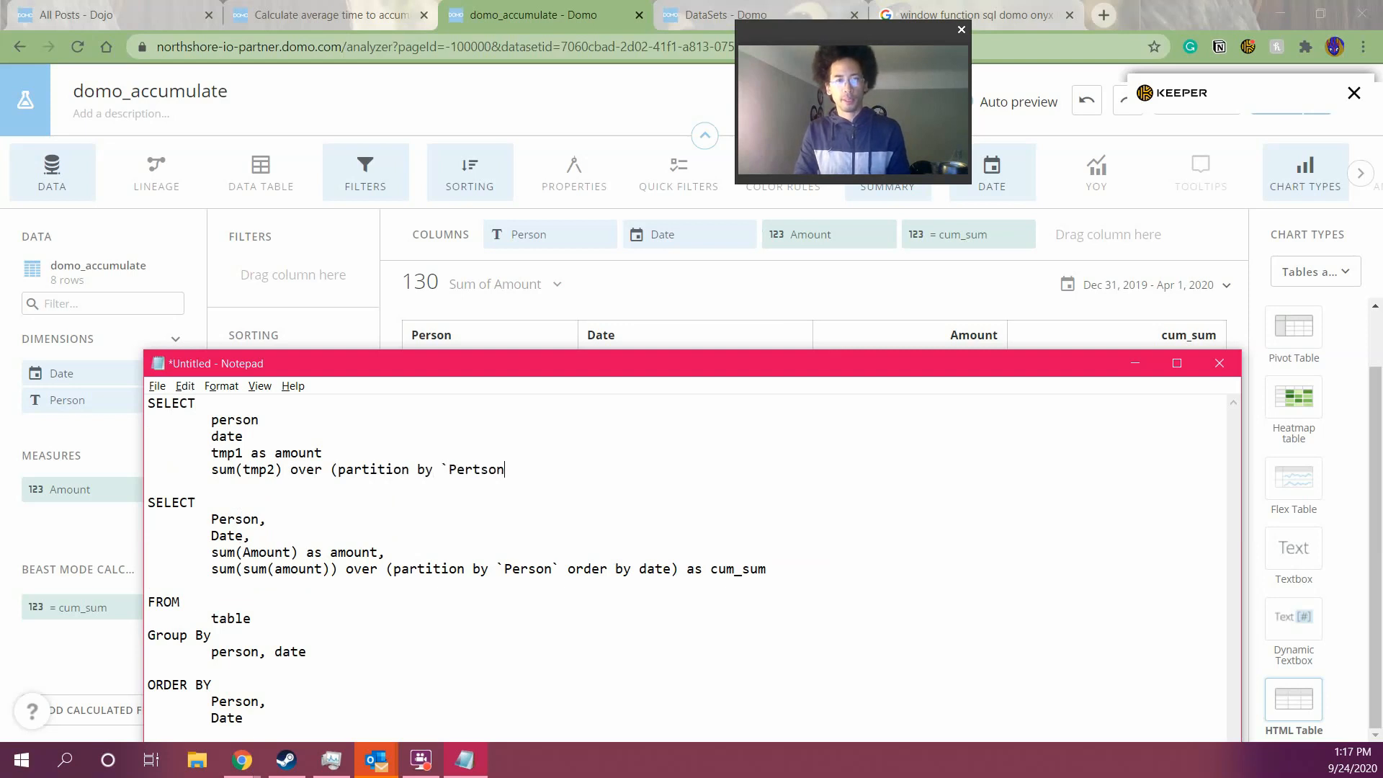
key(BackSpace)
key(BackSpace)
key(BackSpace)
key(BackSpace)
key(BackSpace)
text(rson )
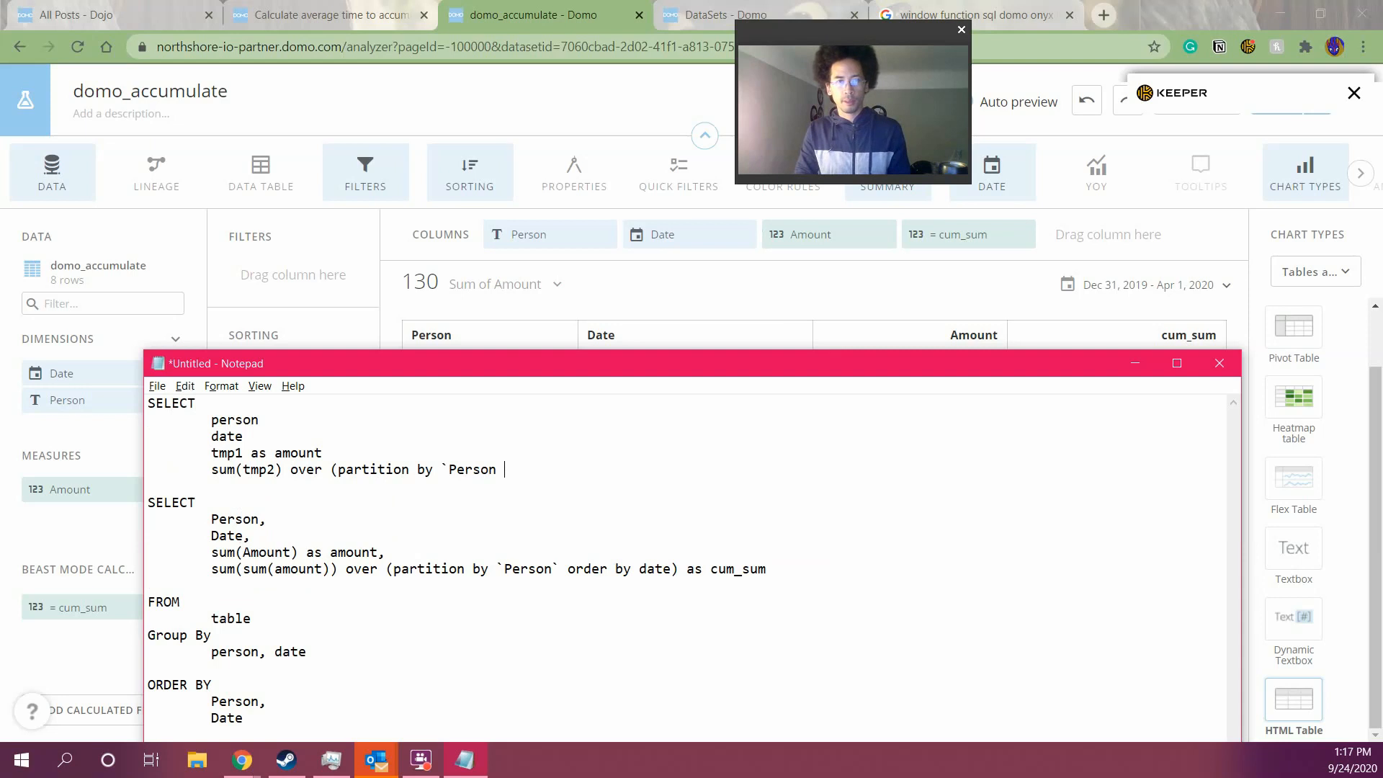
text(order by `)
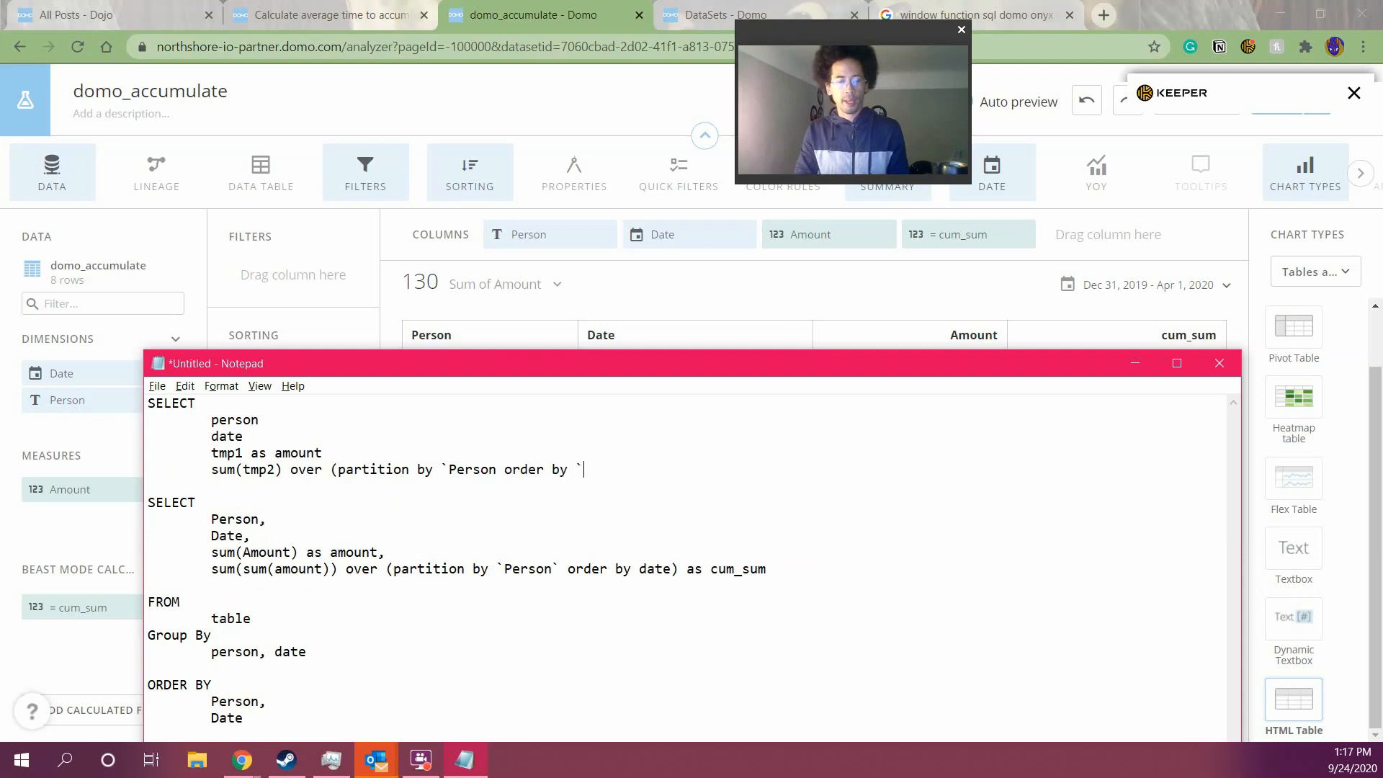
text(date) as cum)
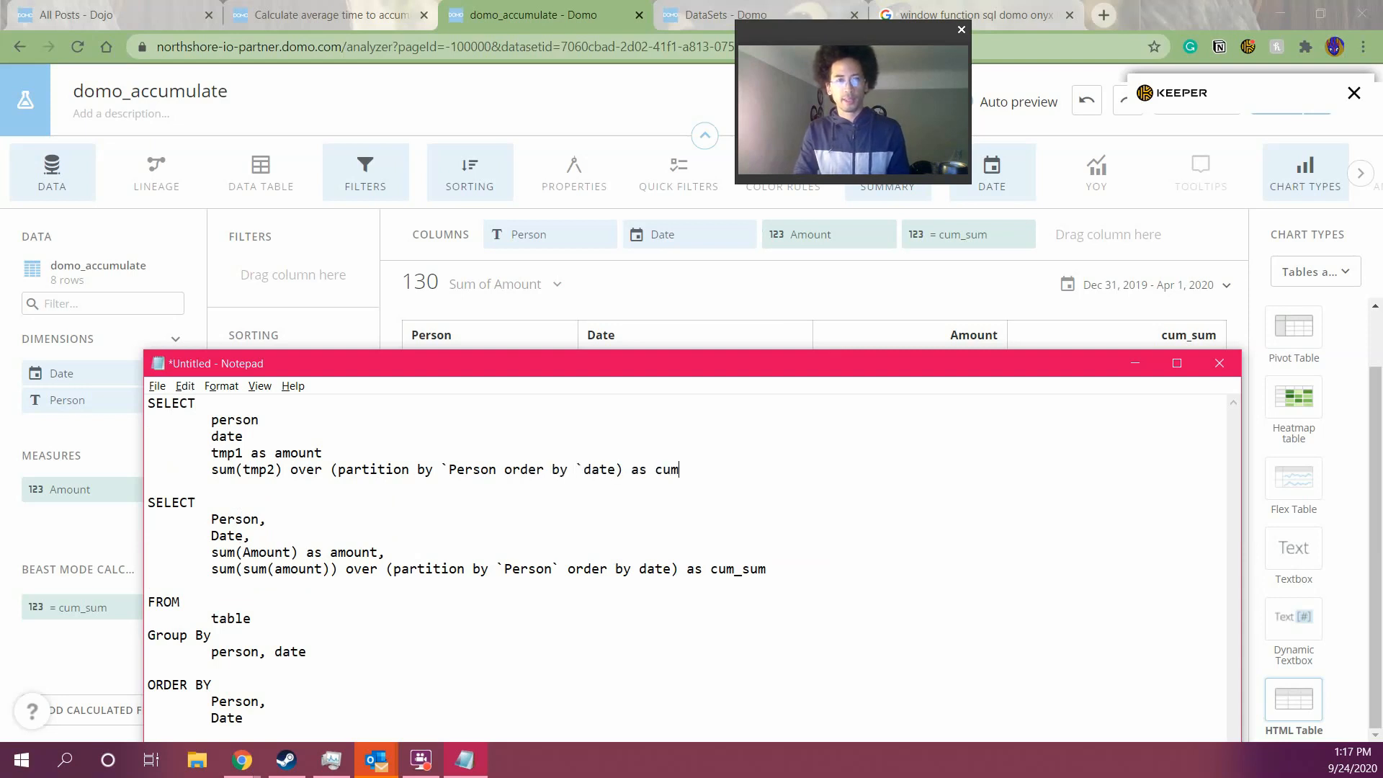
text(_sum)
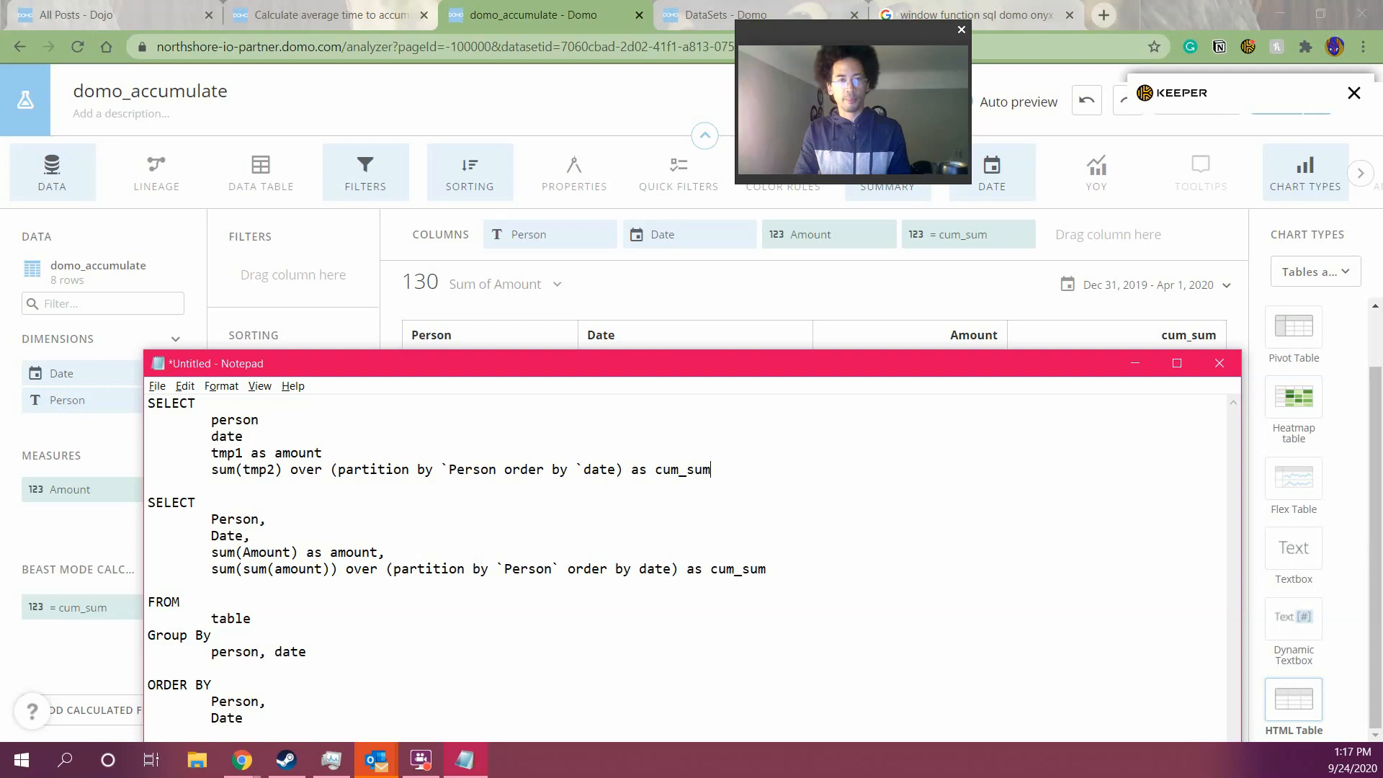
Insert a FROM ( line directly above the original SELECT to open it as a subquery
key(Down)
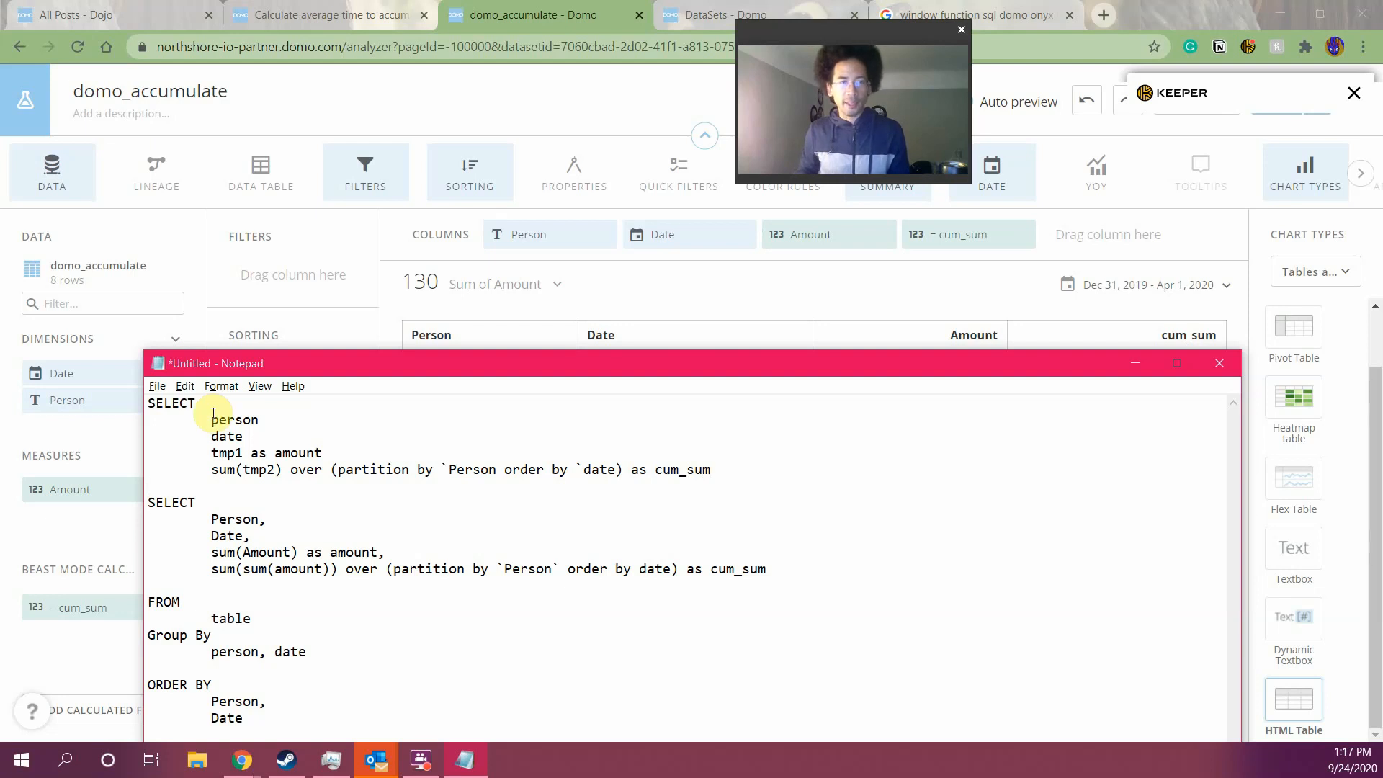
key(BackSpace)
key(Return)
key(Down)
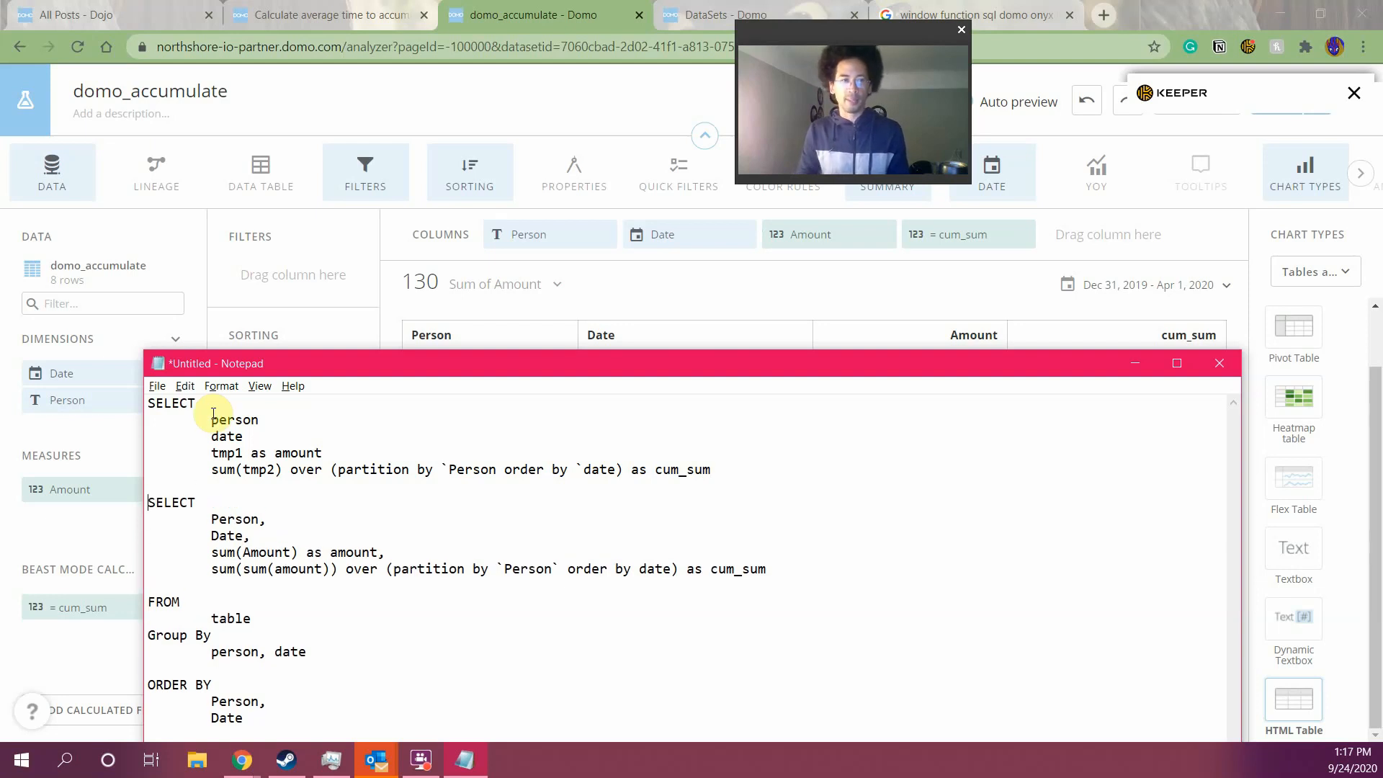
text(FROM ()
key(Return)
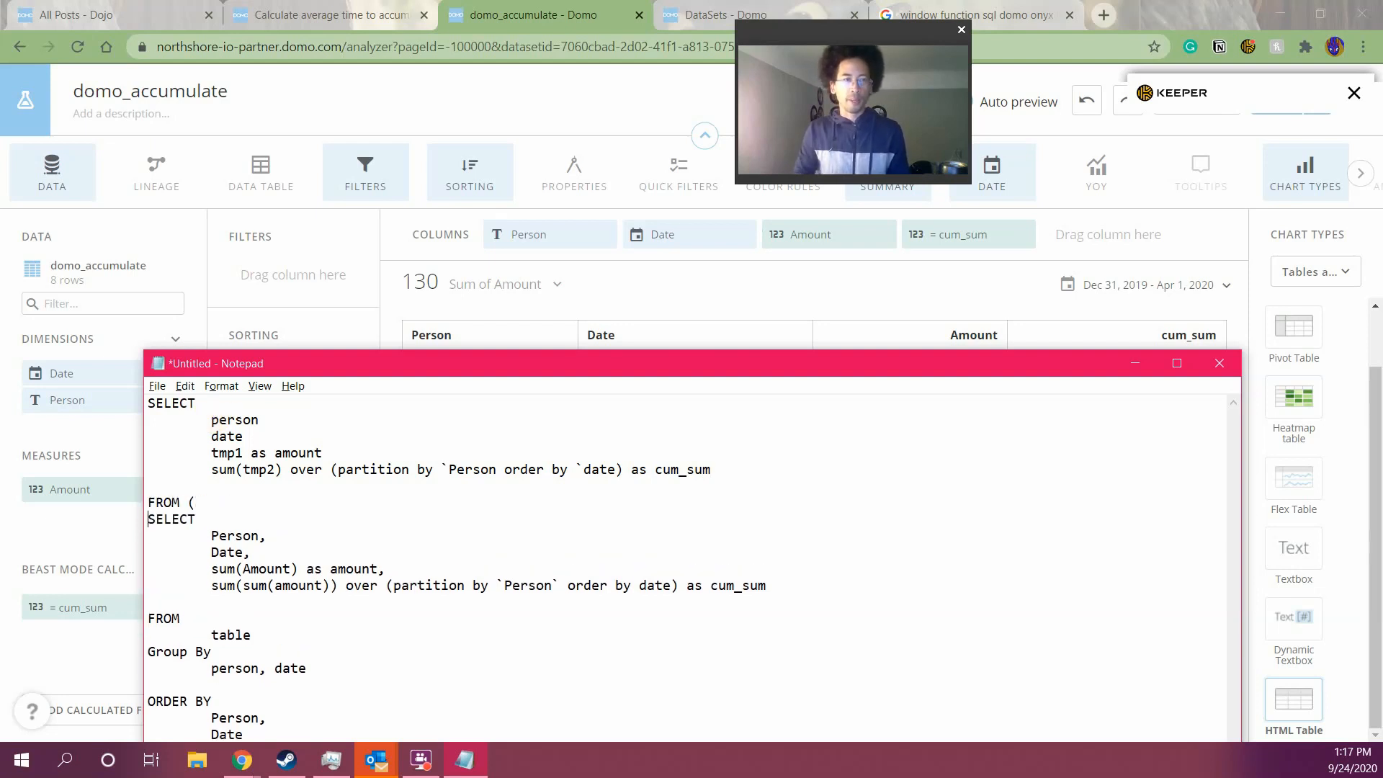
Reduce the windowed cum_sum column in the inner SELECT to sum(amount) as tmp2
key(Down)
key(Down)
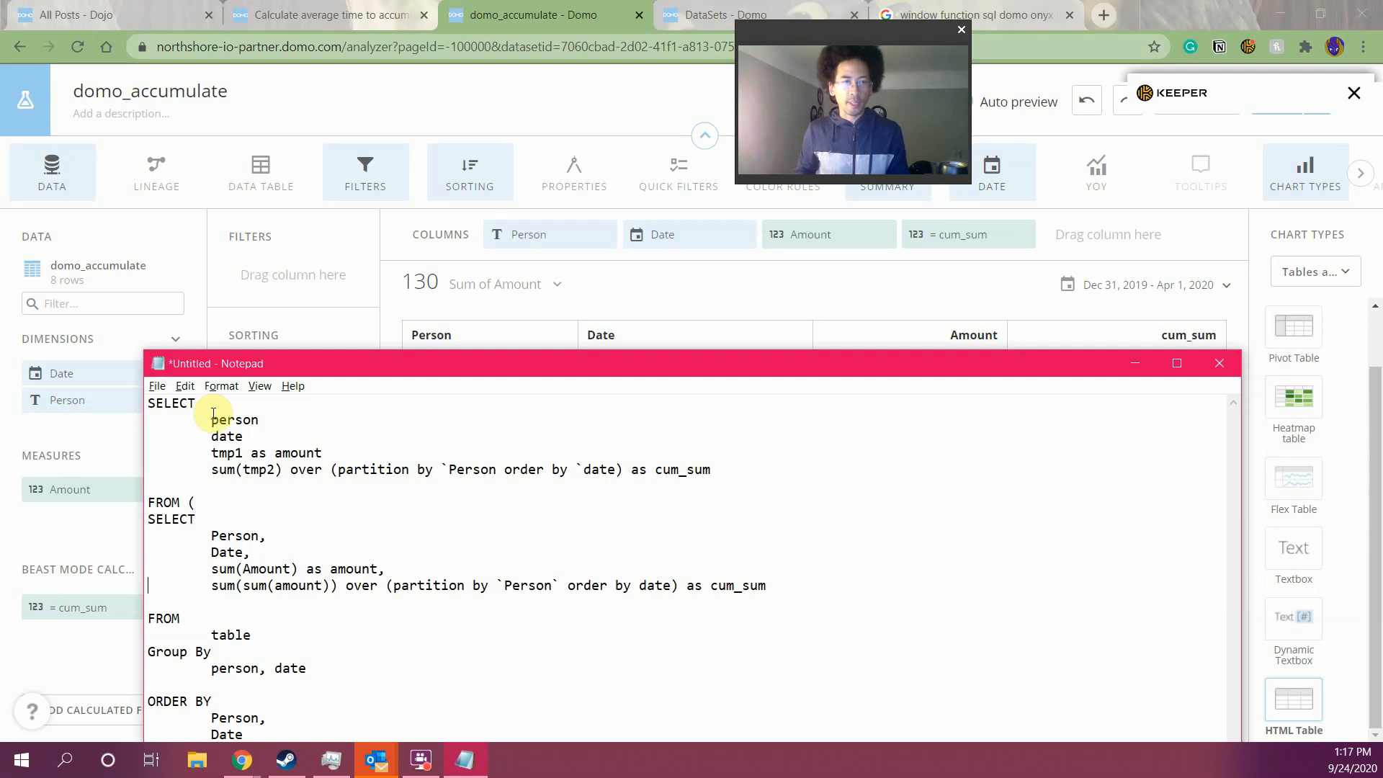
key(Left)
key(shift+Right)
key(shift+Right)
key(shift+Right)
key(shift+Right)
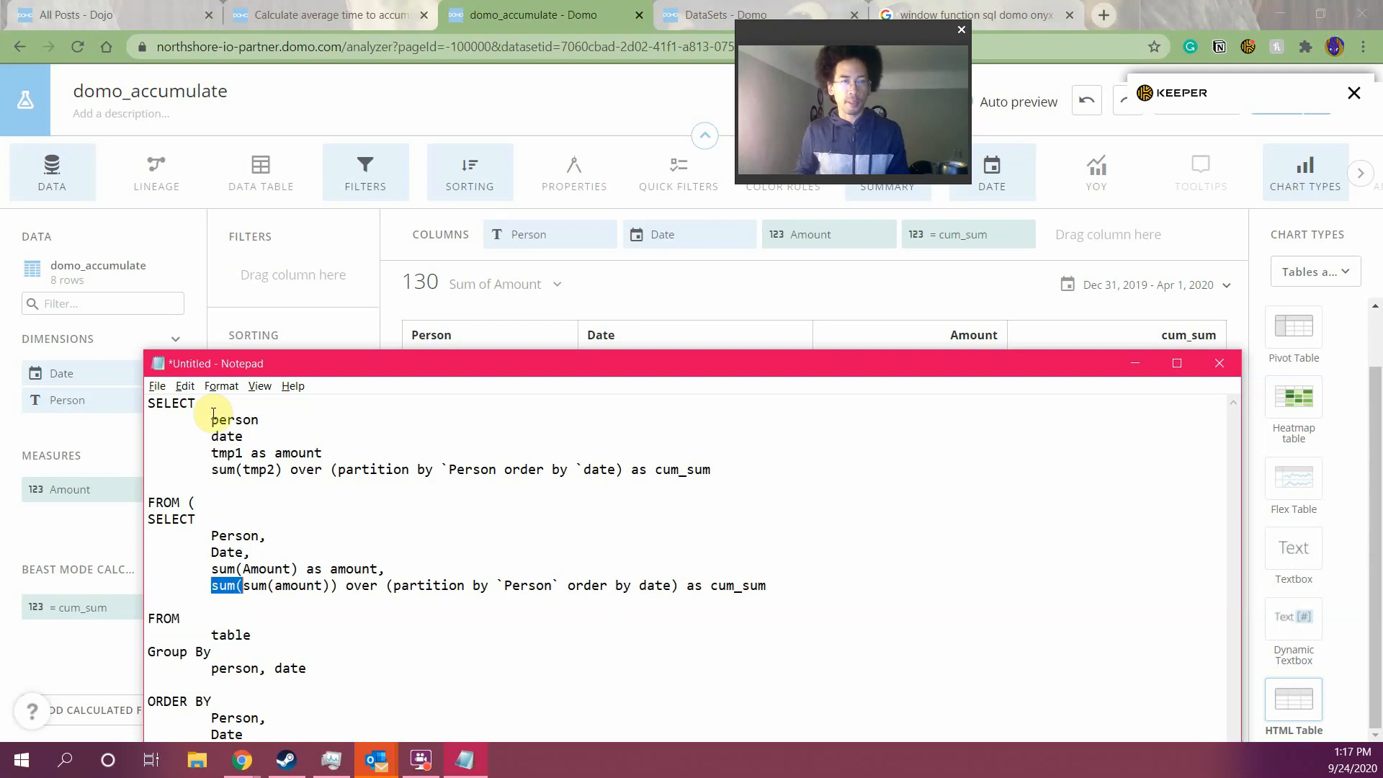
key(Delete)
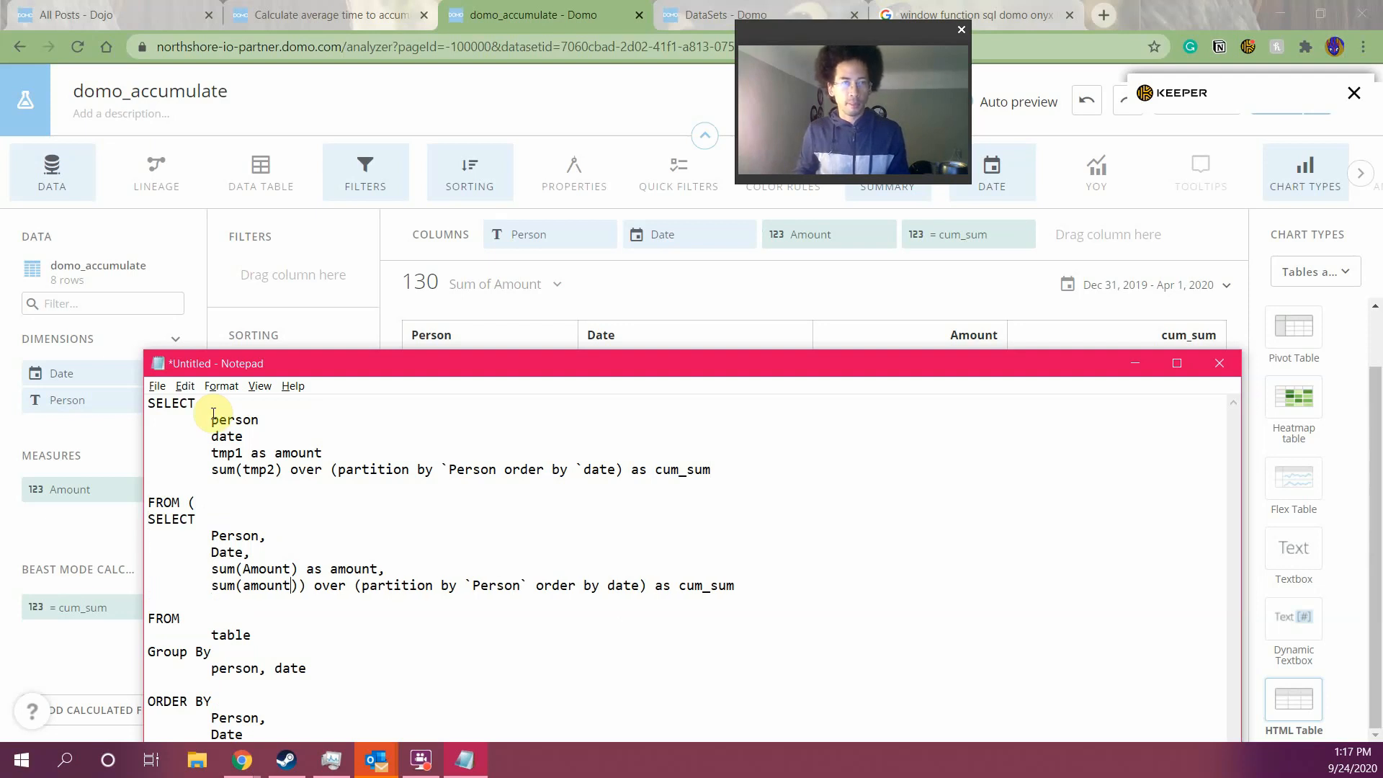
key(shift+End)
key(Delete)
text(as t)
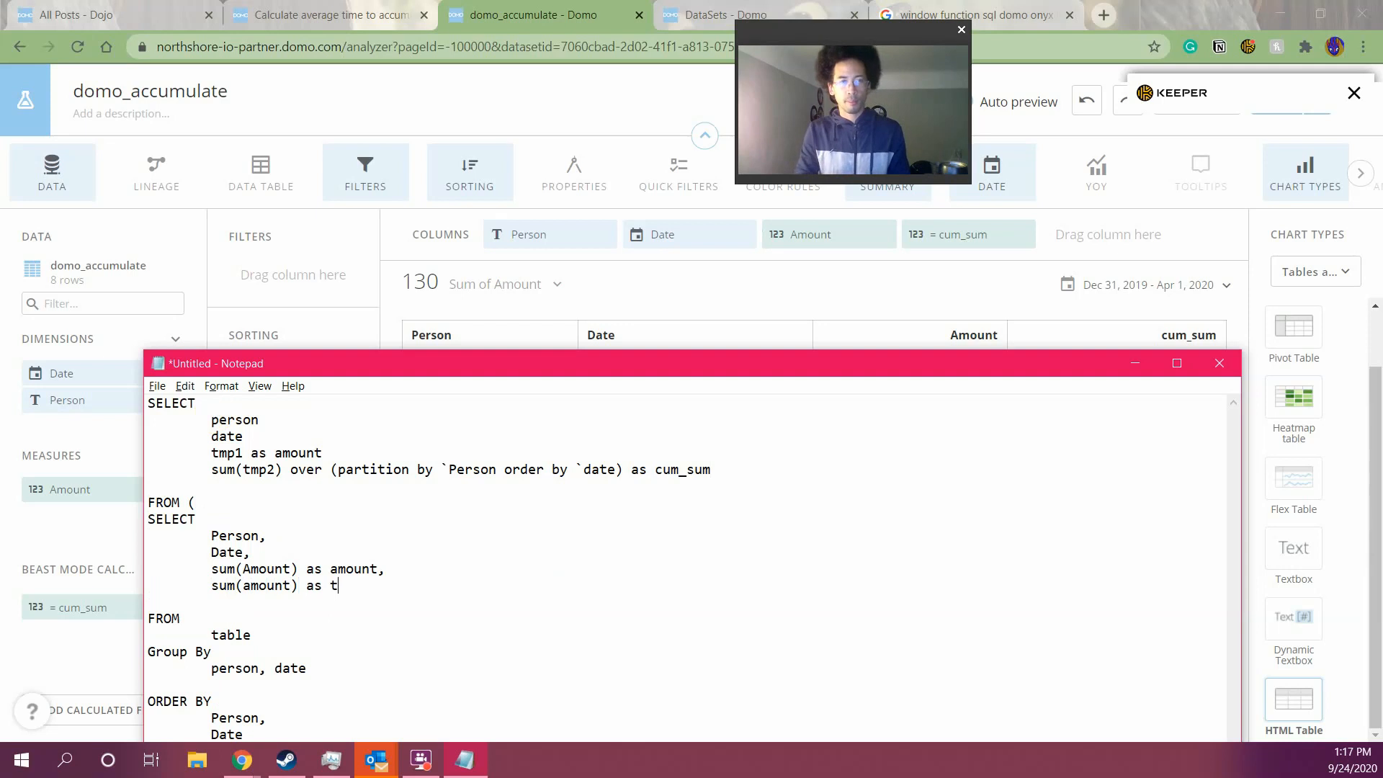
text(mp2)
Change the alias of sum(Amount) in the inner SELECT to tmp1
key(Up)
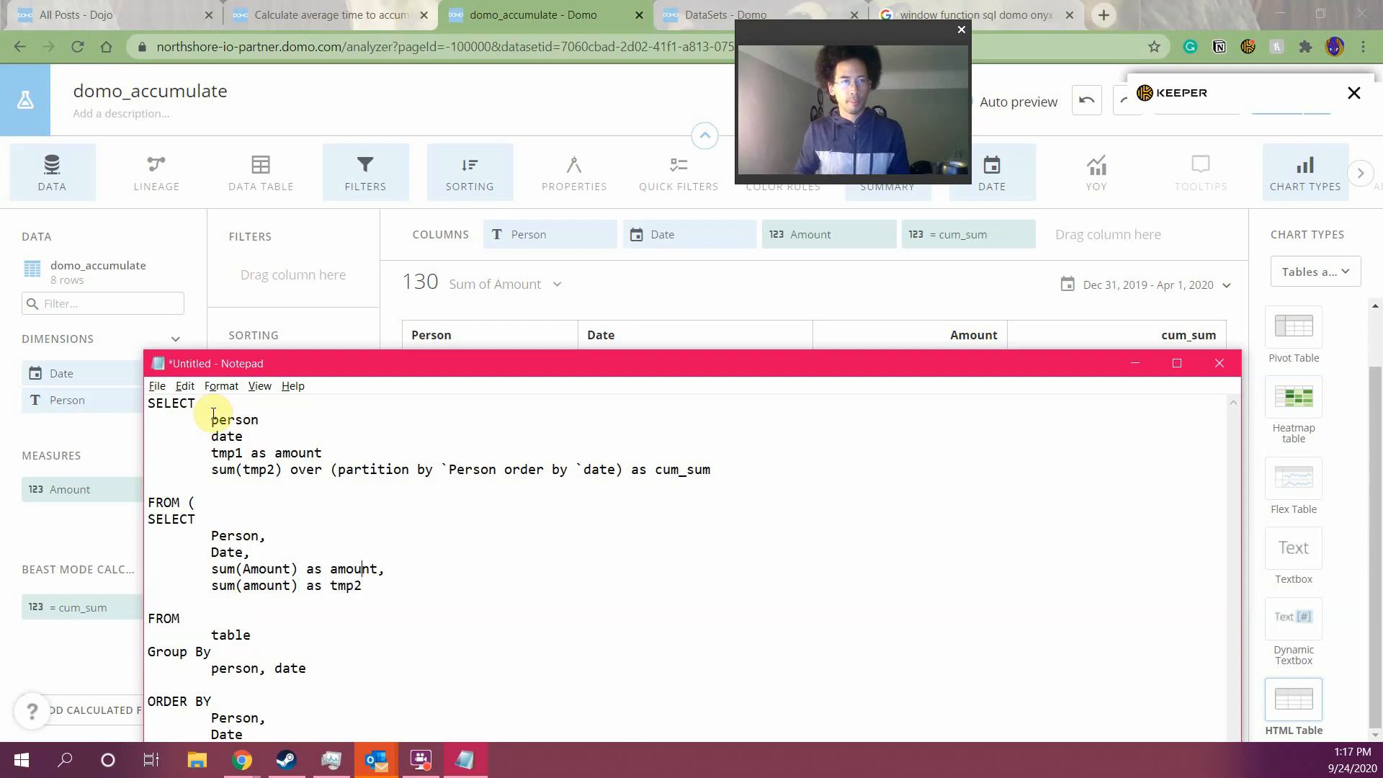
key(Left)
key(shift+Right)
key(shift+Right)
key(shift+Right)
key(shift+Right)
key(shift+Right)
key(shift+Right)
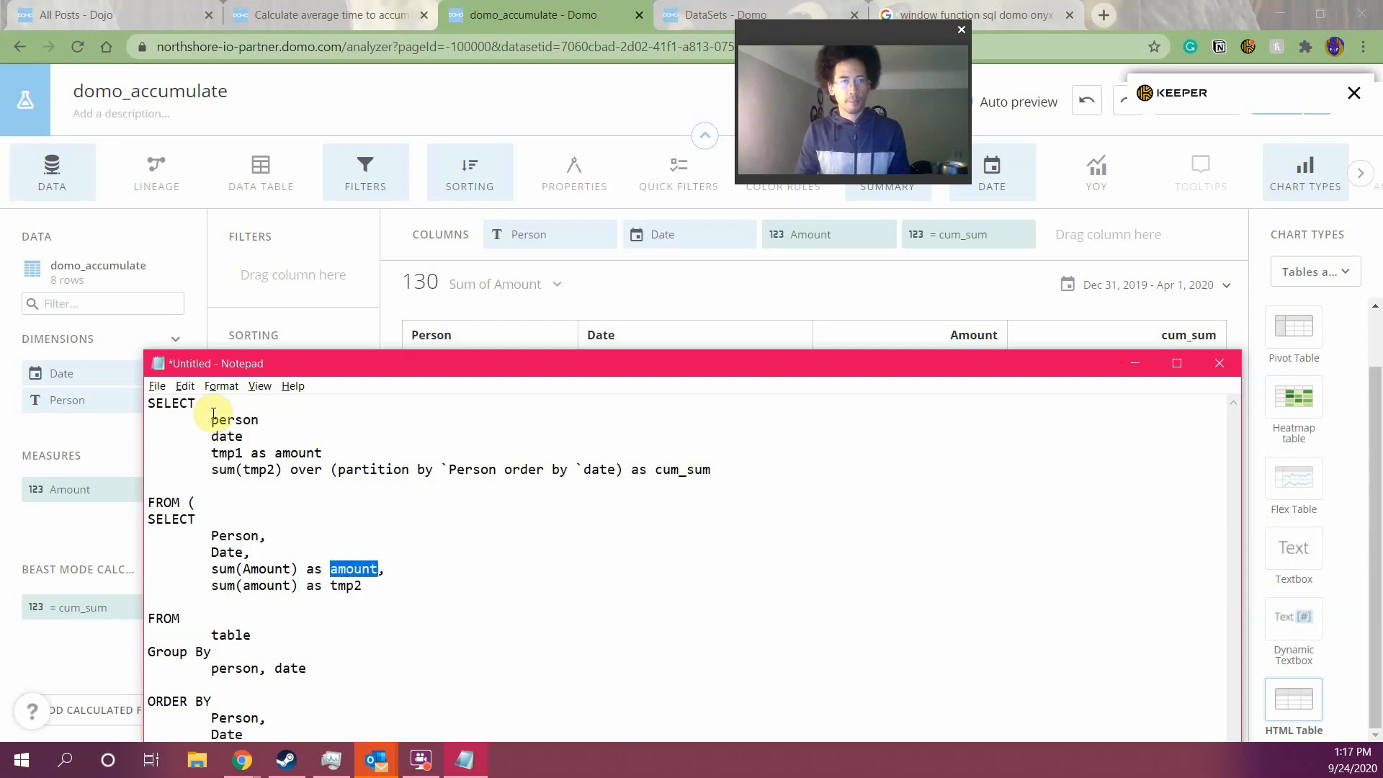
text(tmp1)
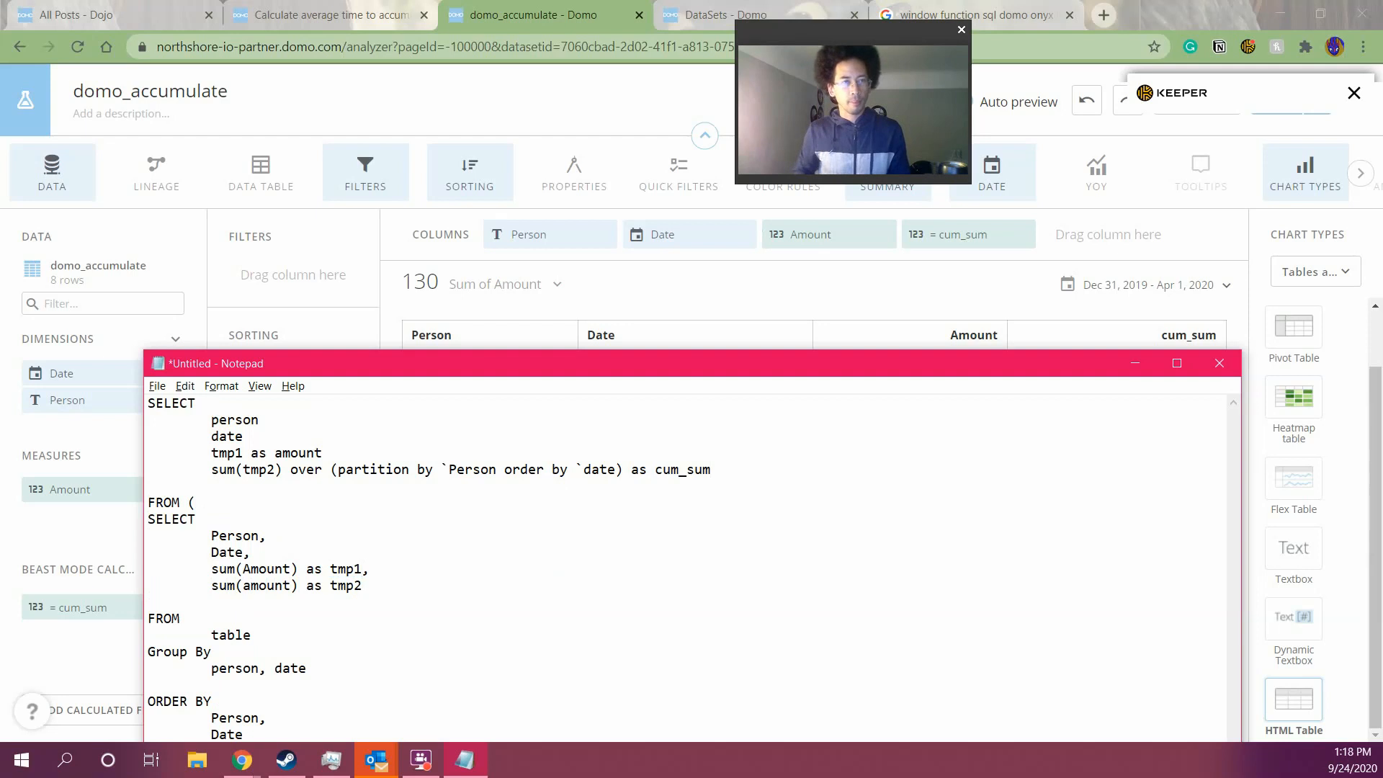
Close the subquery below its Group By clause with ) as subQuery1, set off by a blank line
key(Down)
key(Down)
key(Down)
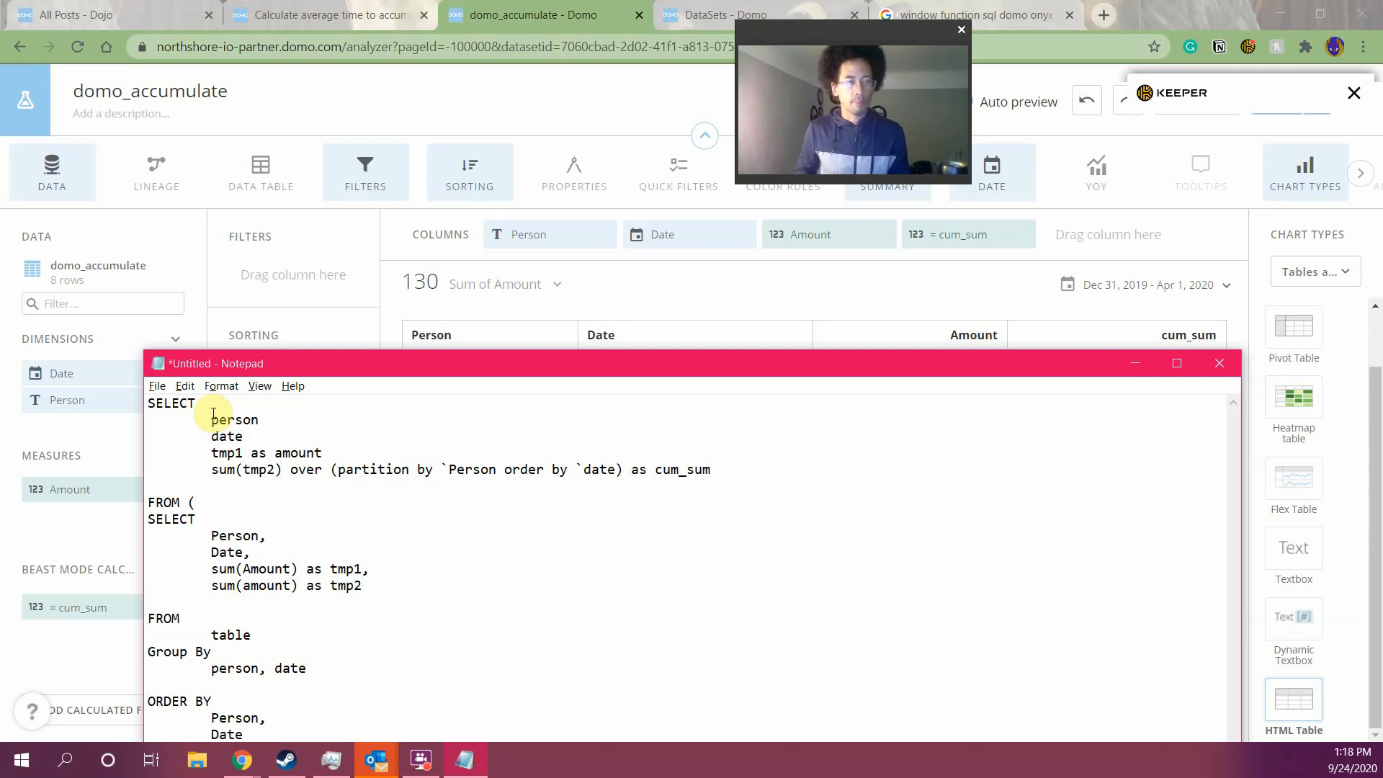
text())
key(Return)
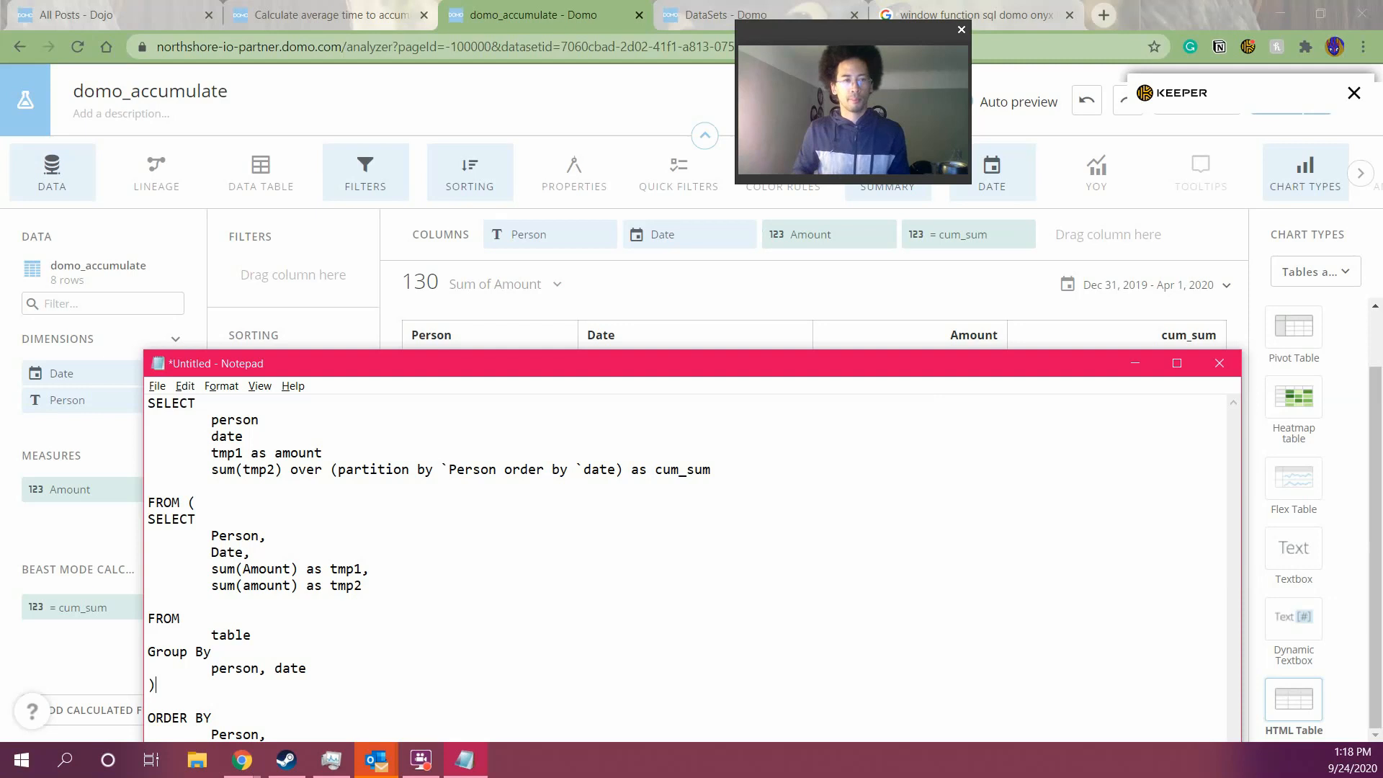
key(Left)
key(Return)
key(Right)
text(as )
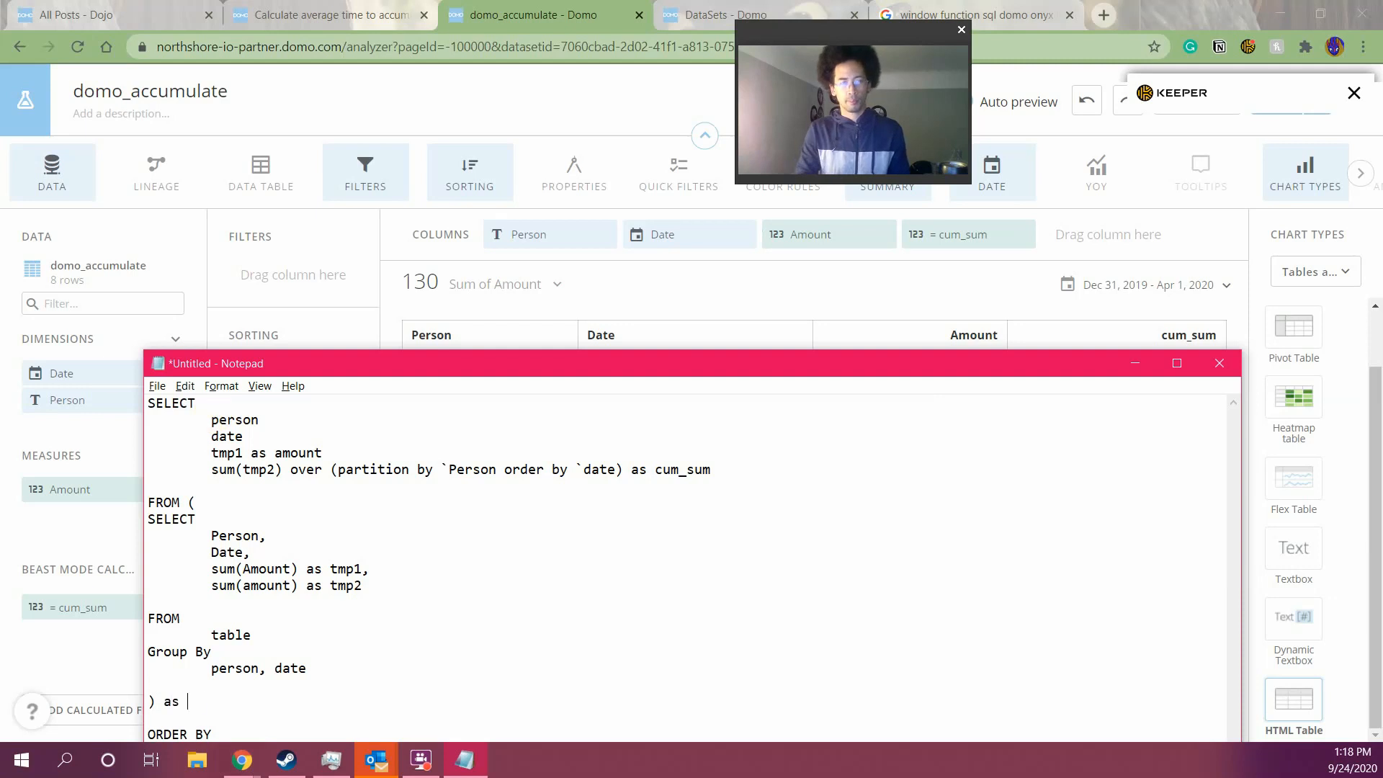
text(subQuery)
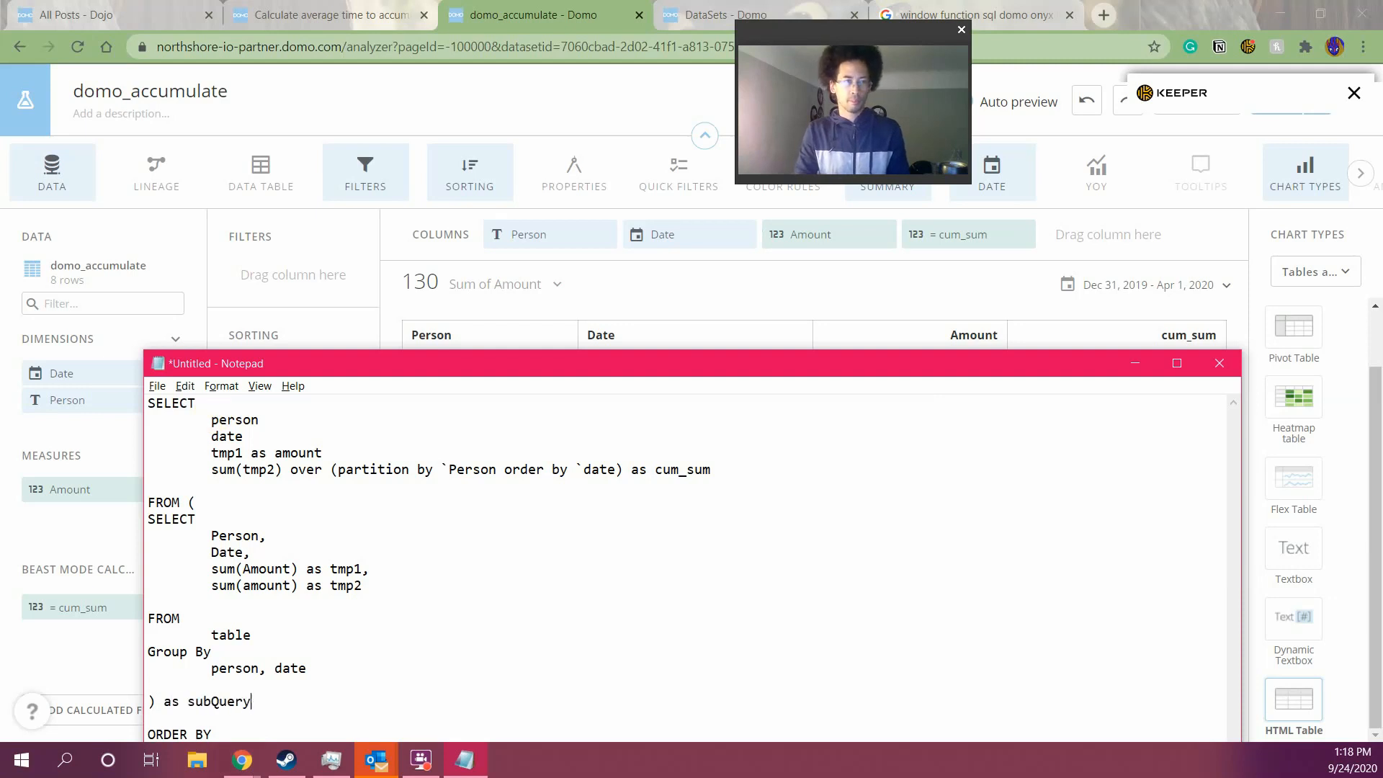
text(1)
Examine how the subquery's two sum columns feed tmp1 as amount and the windowed sum(tmp2) in the outer SELECT
click(213, 414)
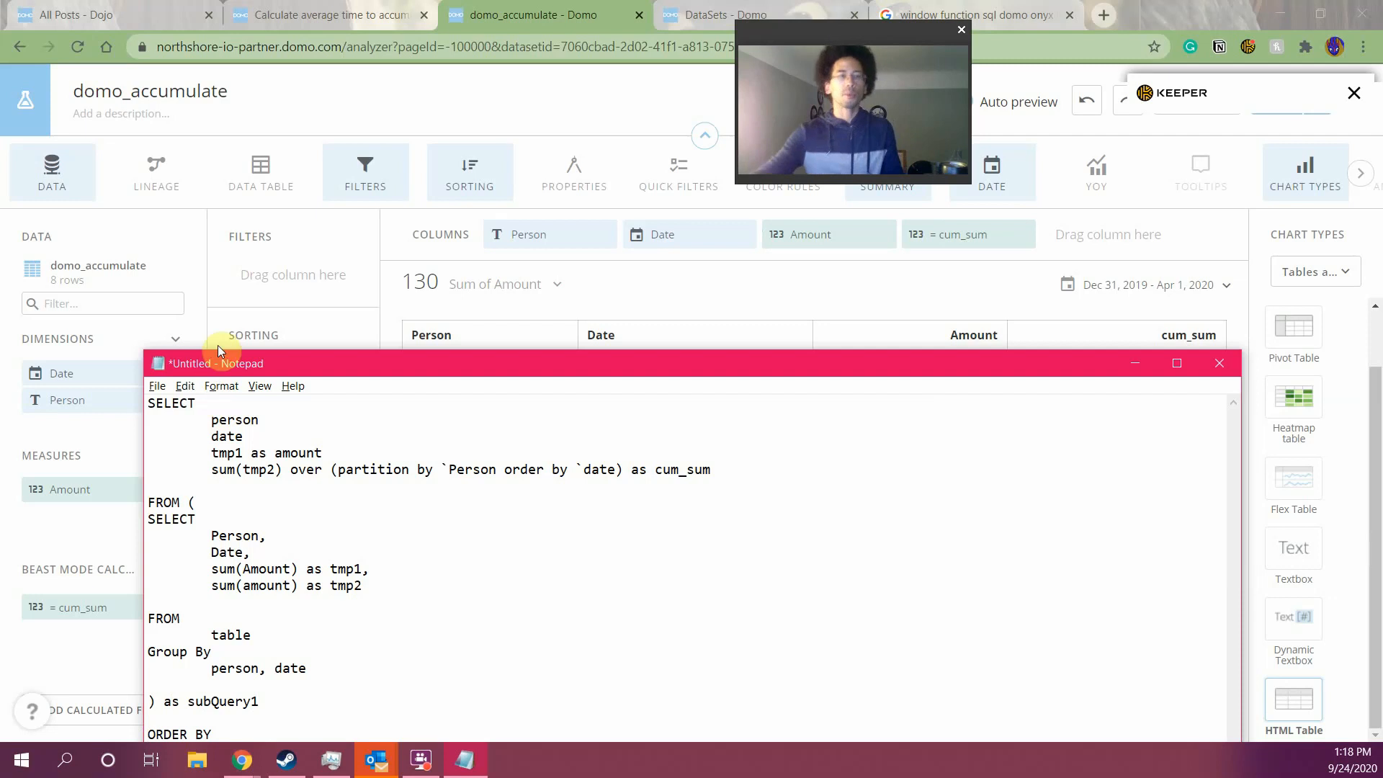
drag(618, 363, 647, 232)
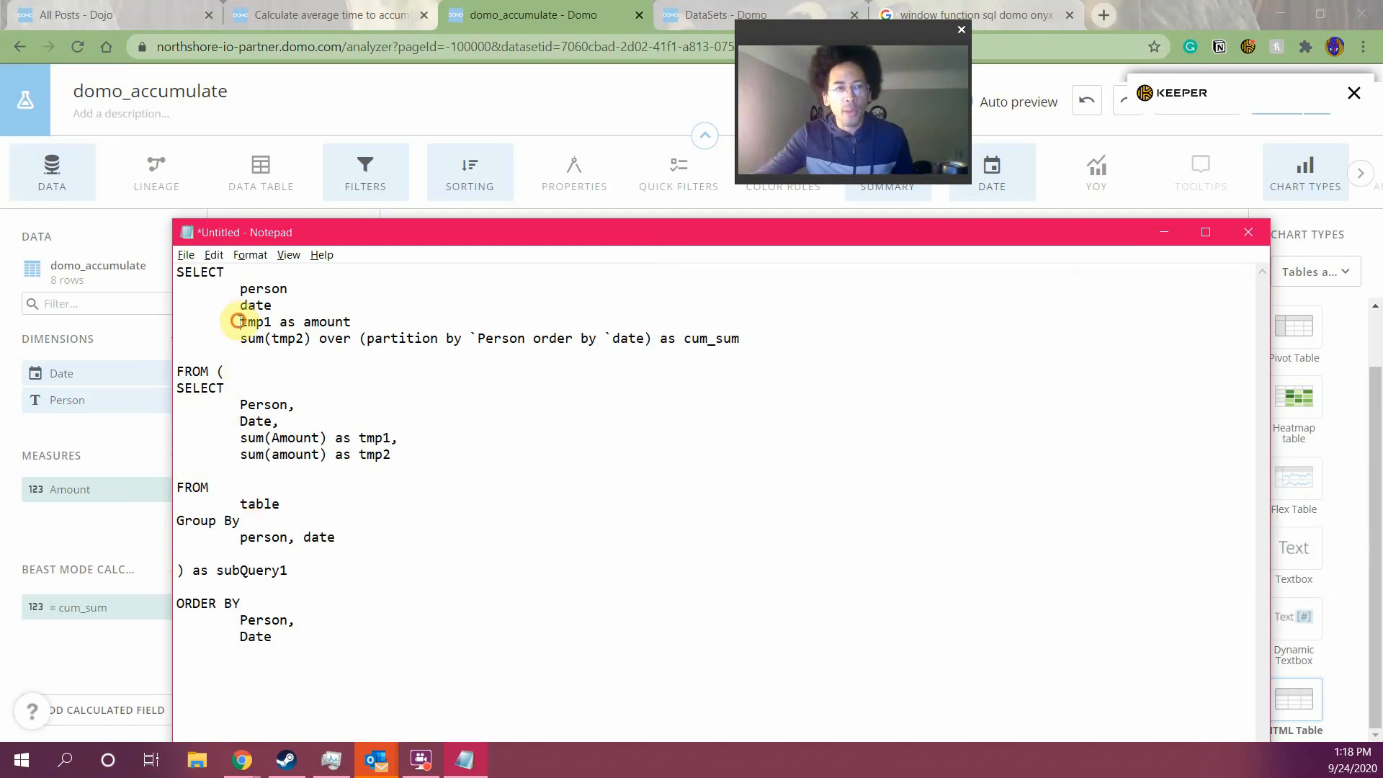
drag(238, 322, 264, 321)
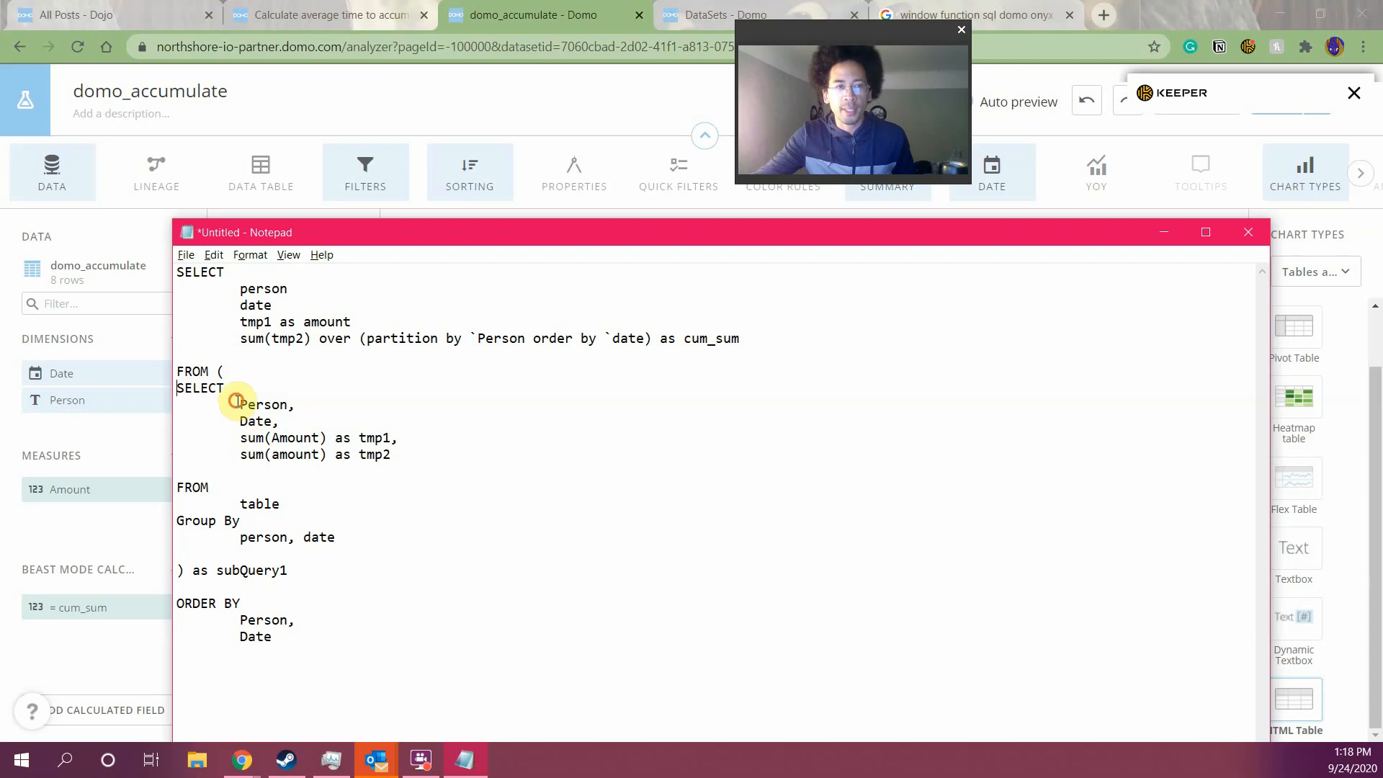
drag(239, 403, 332, 440)
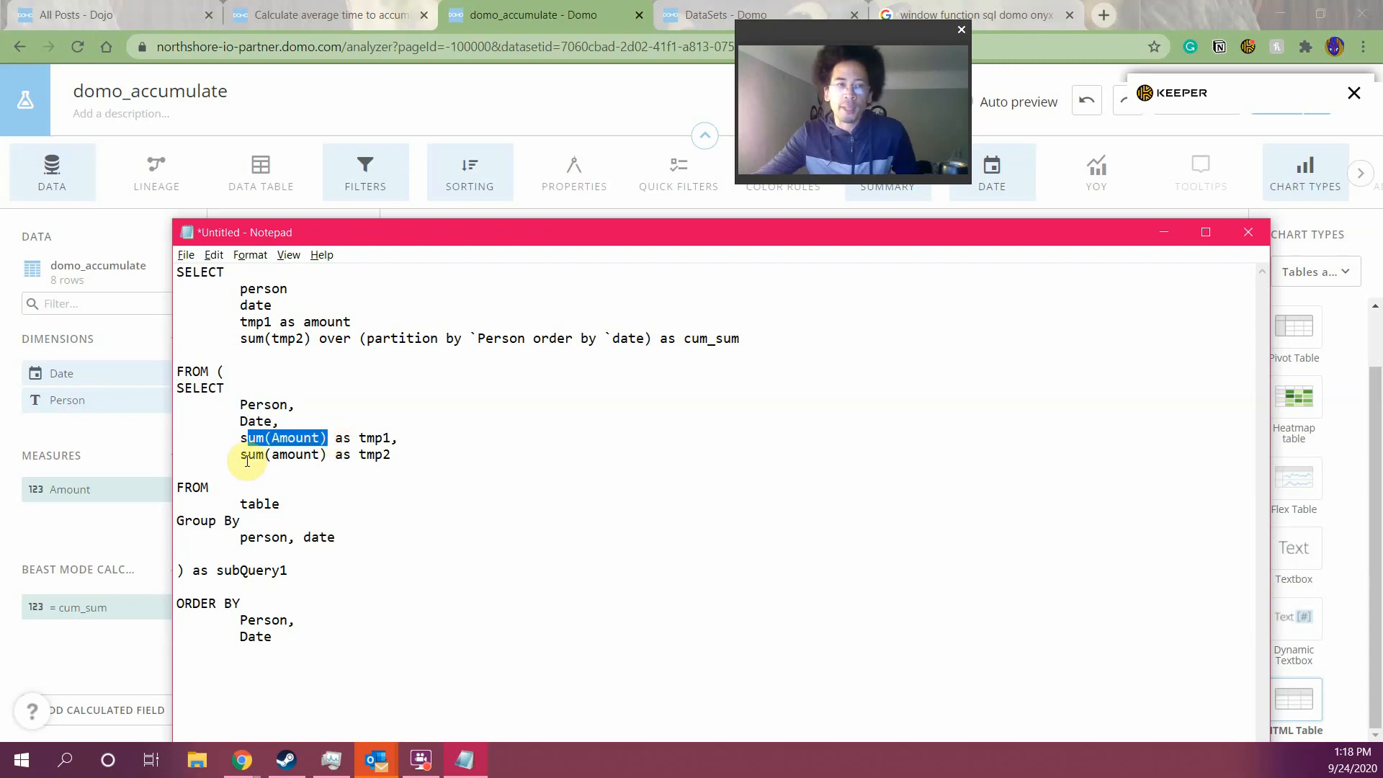
drag(247, 455, 337, 458)
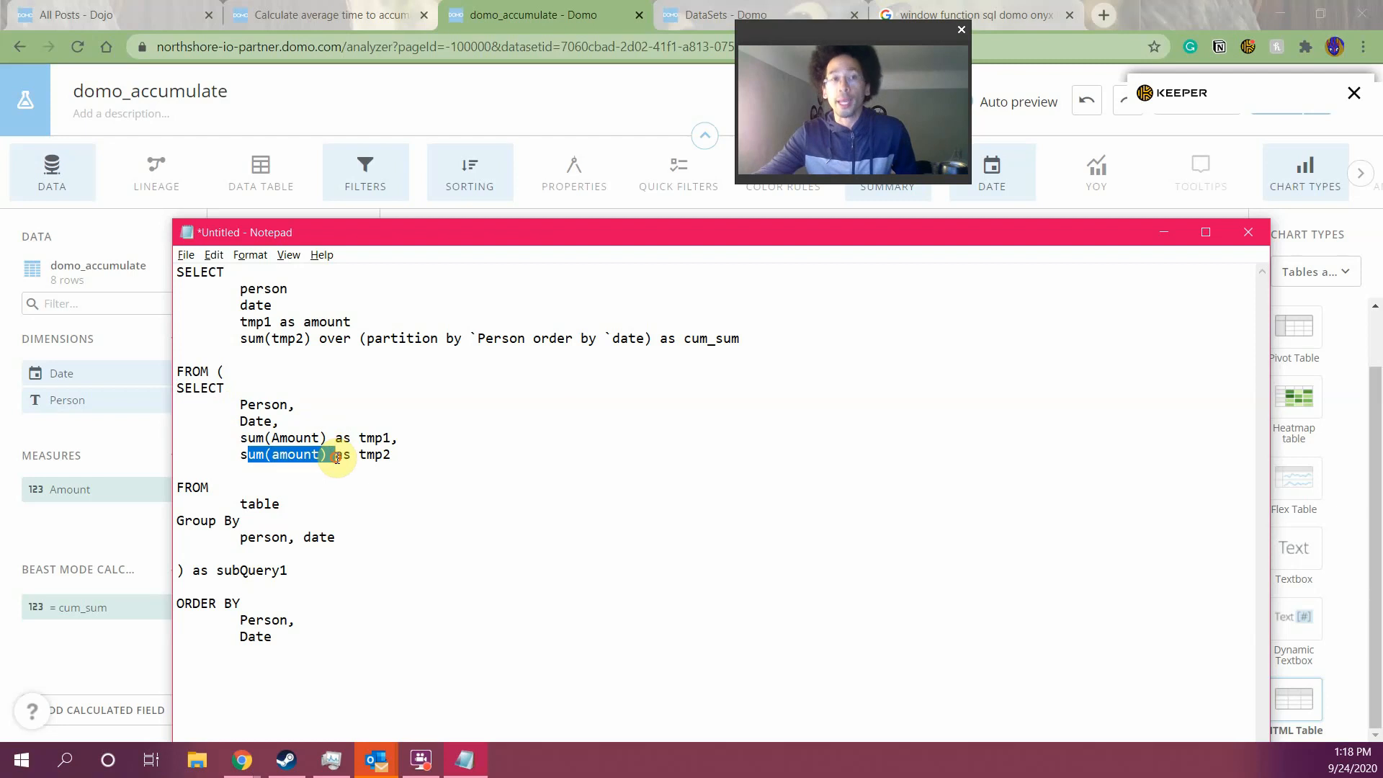
click(279, 323)
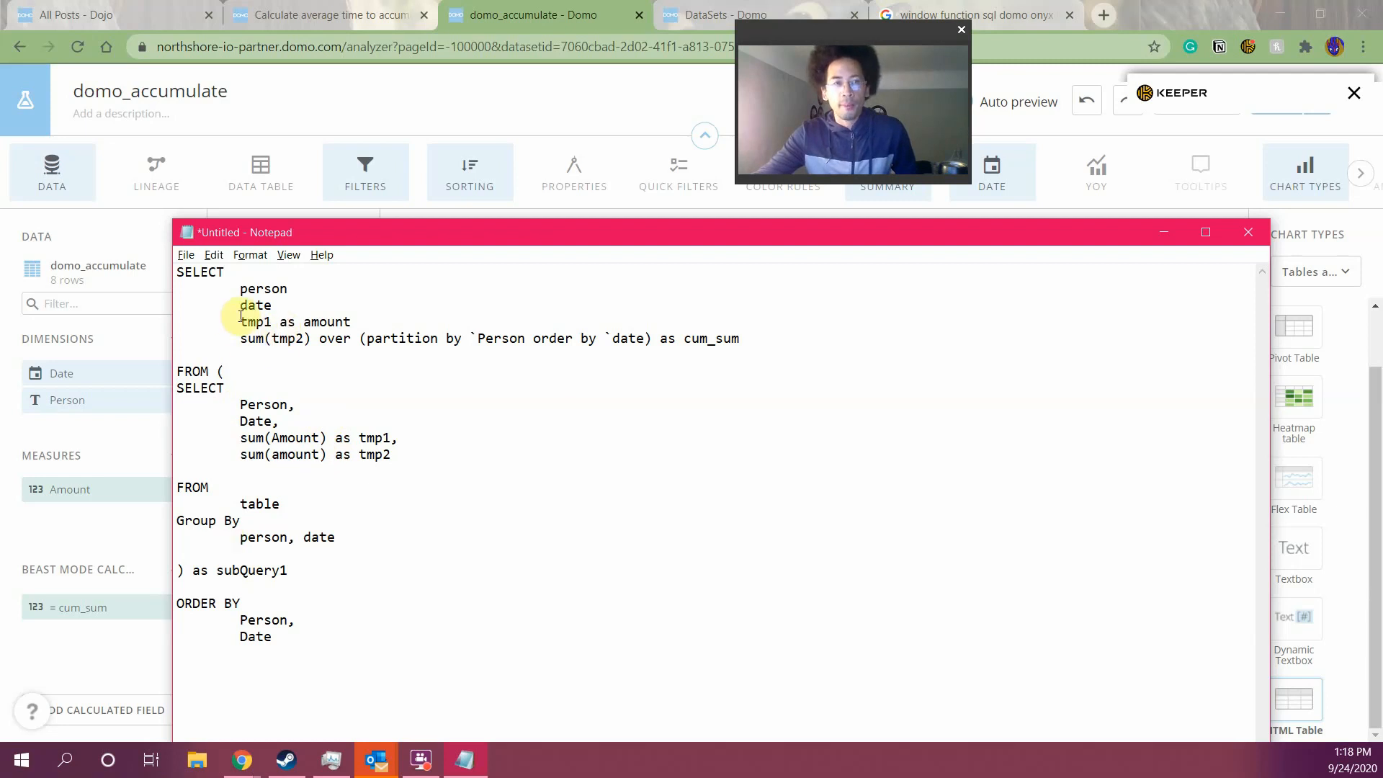
drag(240, 322, 361, 317)
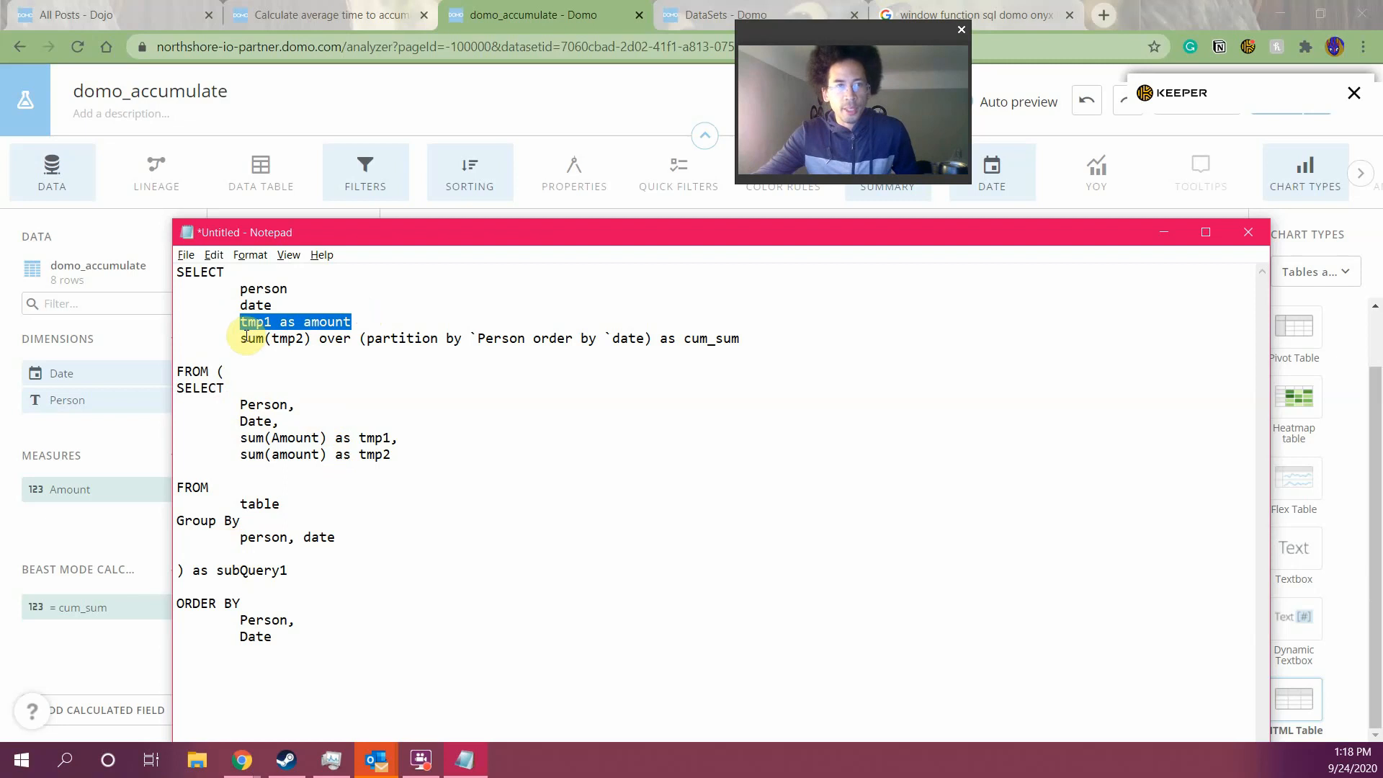
drag(238, 339, 791, 351)
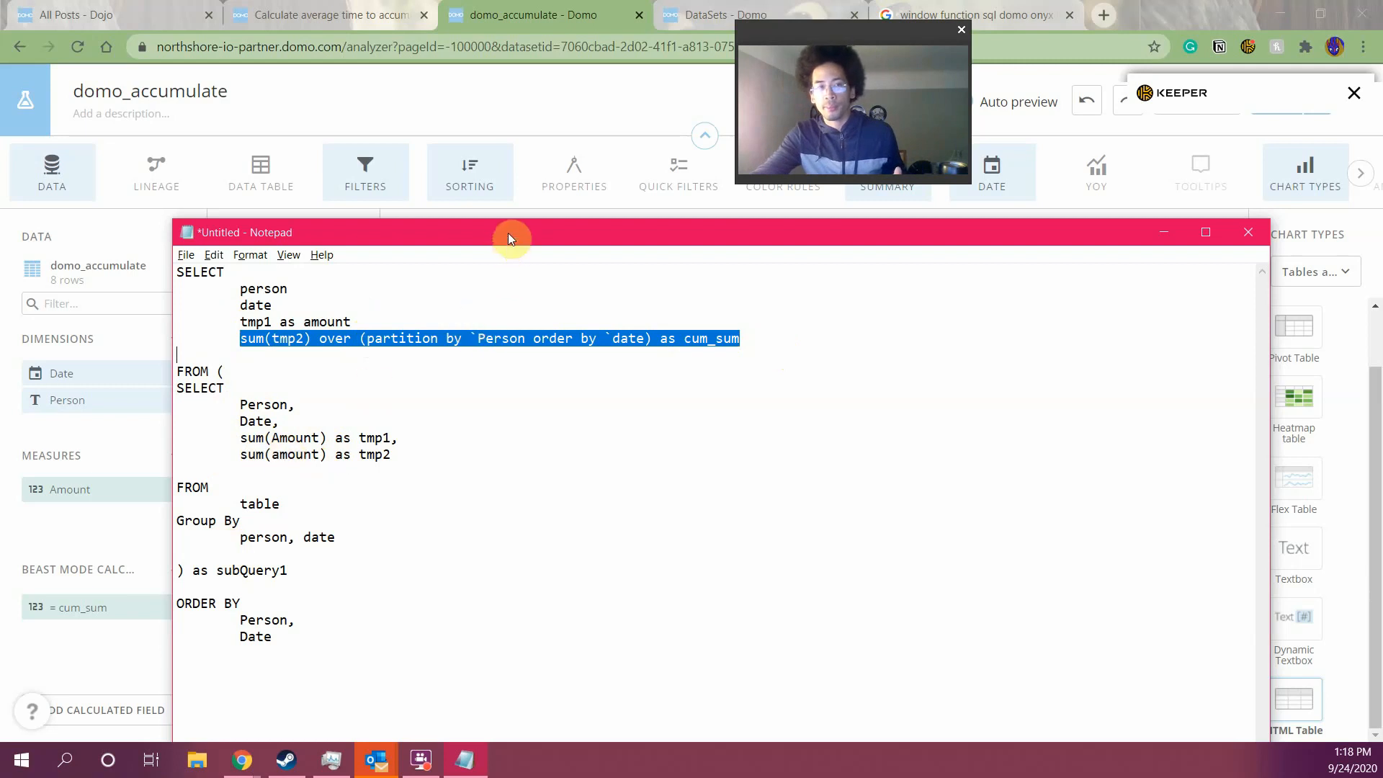
Try substituting sum(amount) for tmp2 inside the windowed cum_sum expression of the outer SELECT
drag(508, 232, 547, 526)
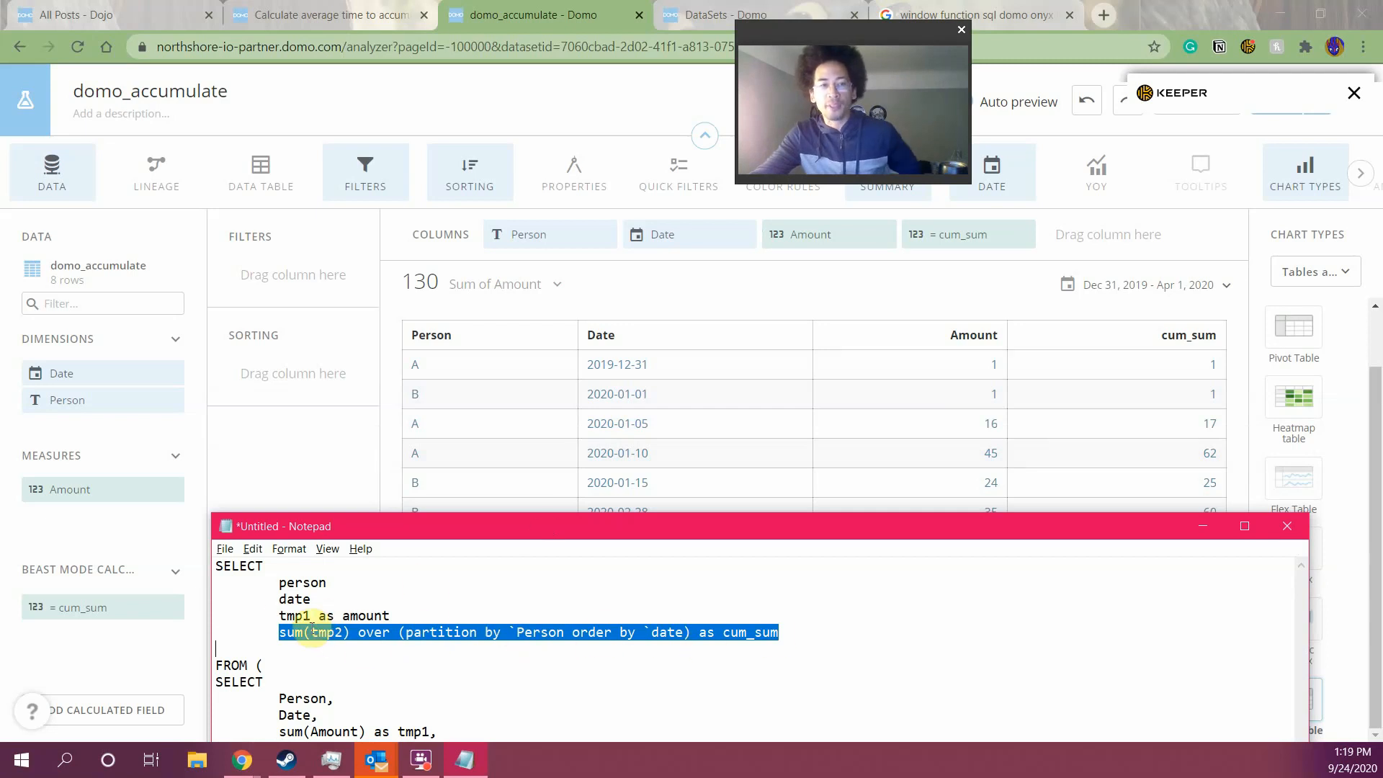
drag(303, 633, 358, 633)
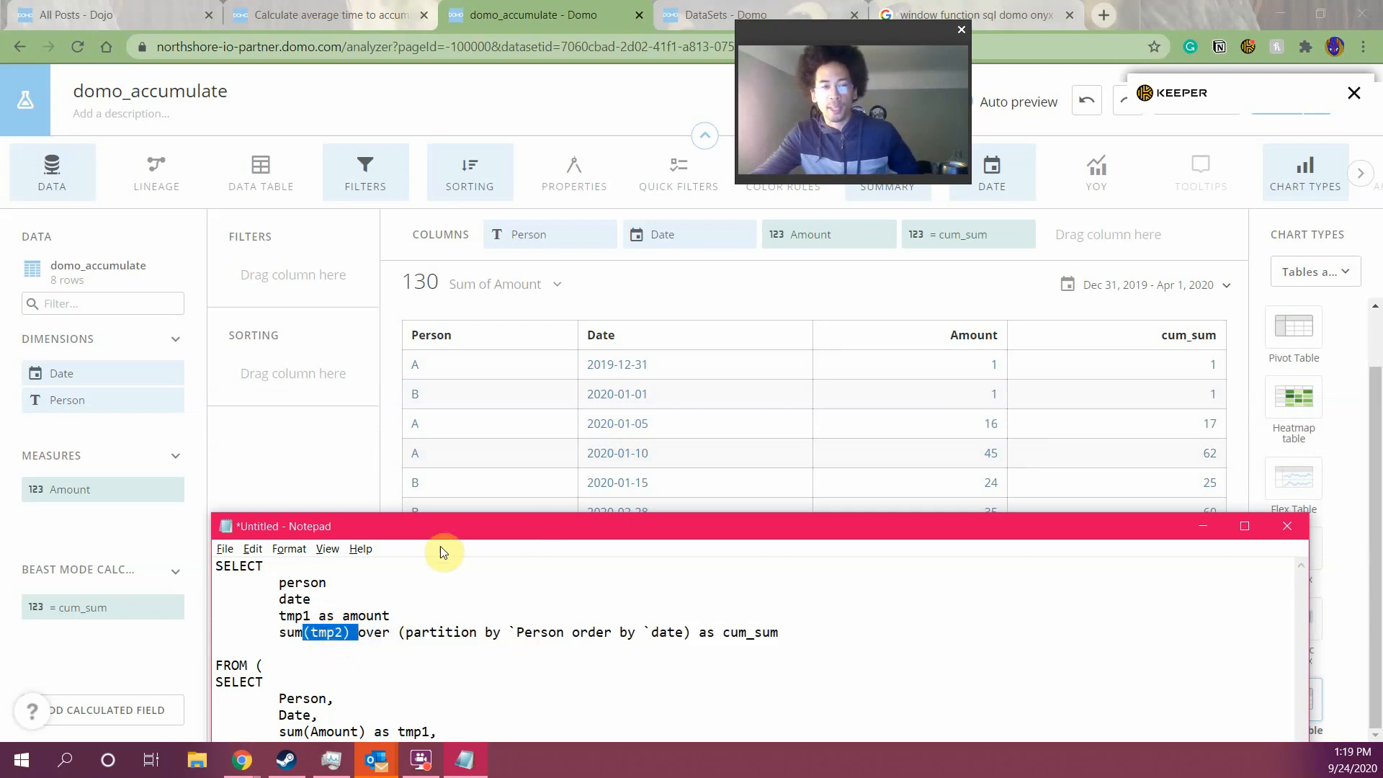
drag(439, 528, 523, 369)
click(416, 469)
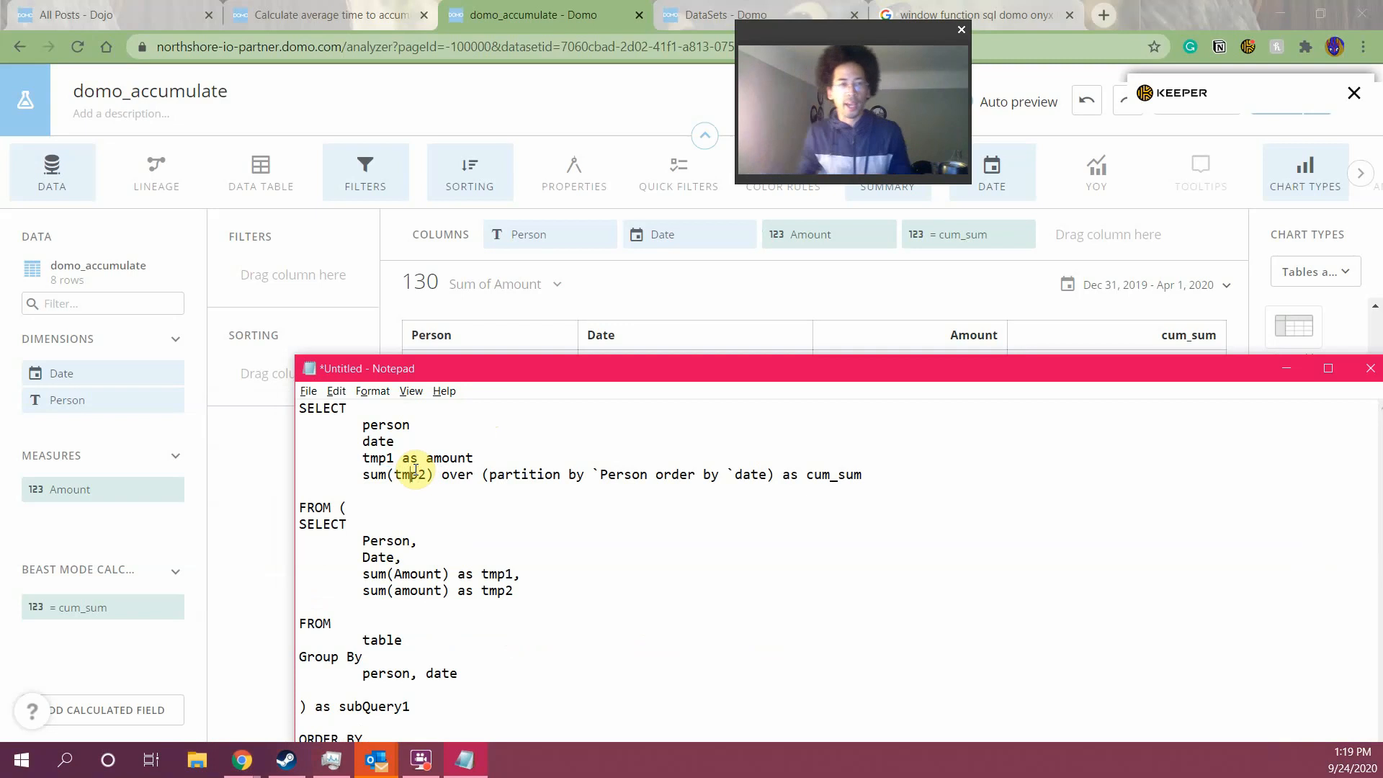
drag(394, 474, 428, 475)
text(sum()
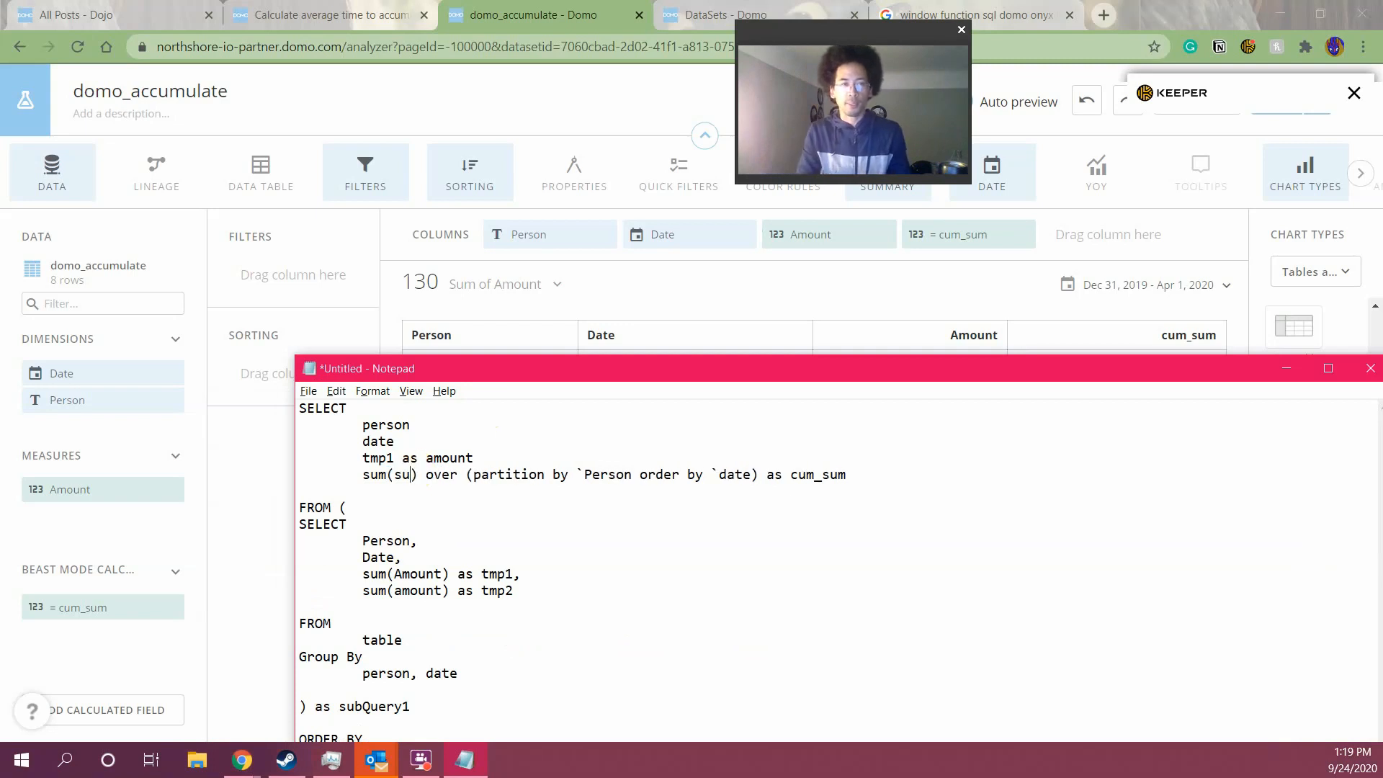
text(amount))
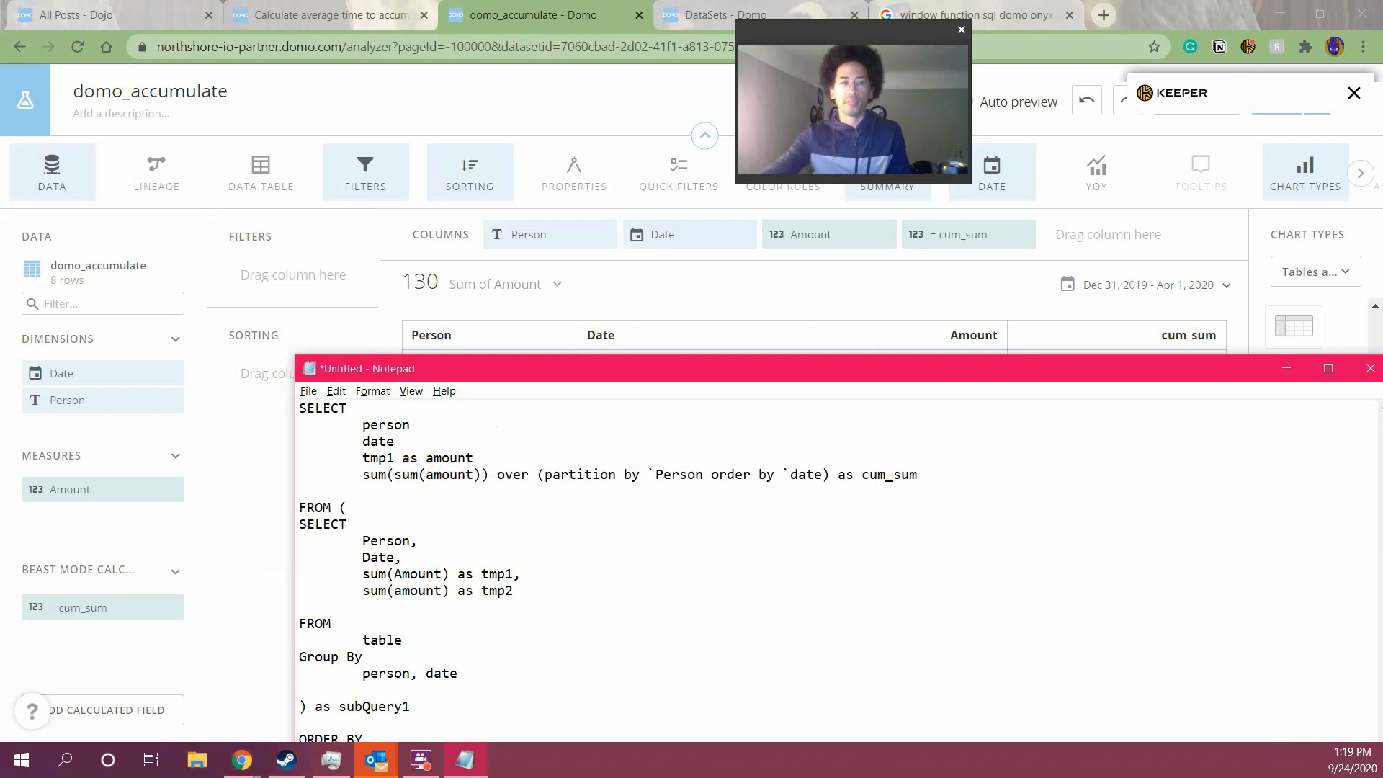
Compare the substituted expression with the inner sum(amount) as tmp2 line and undo the substitution
drag(363, 591, 550, 598)
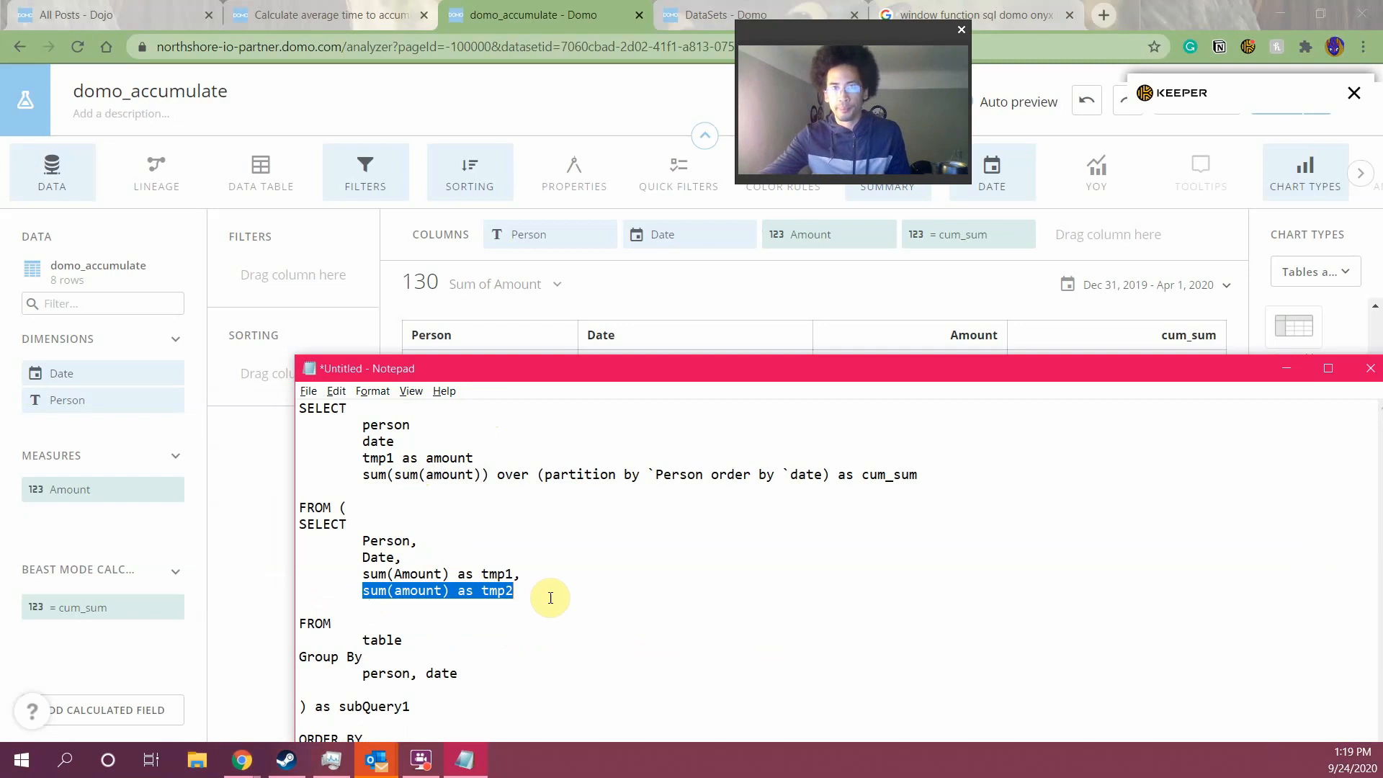
click(417, 474)
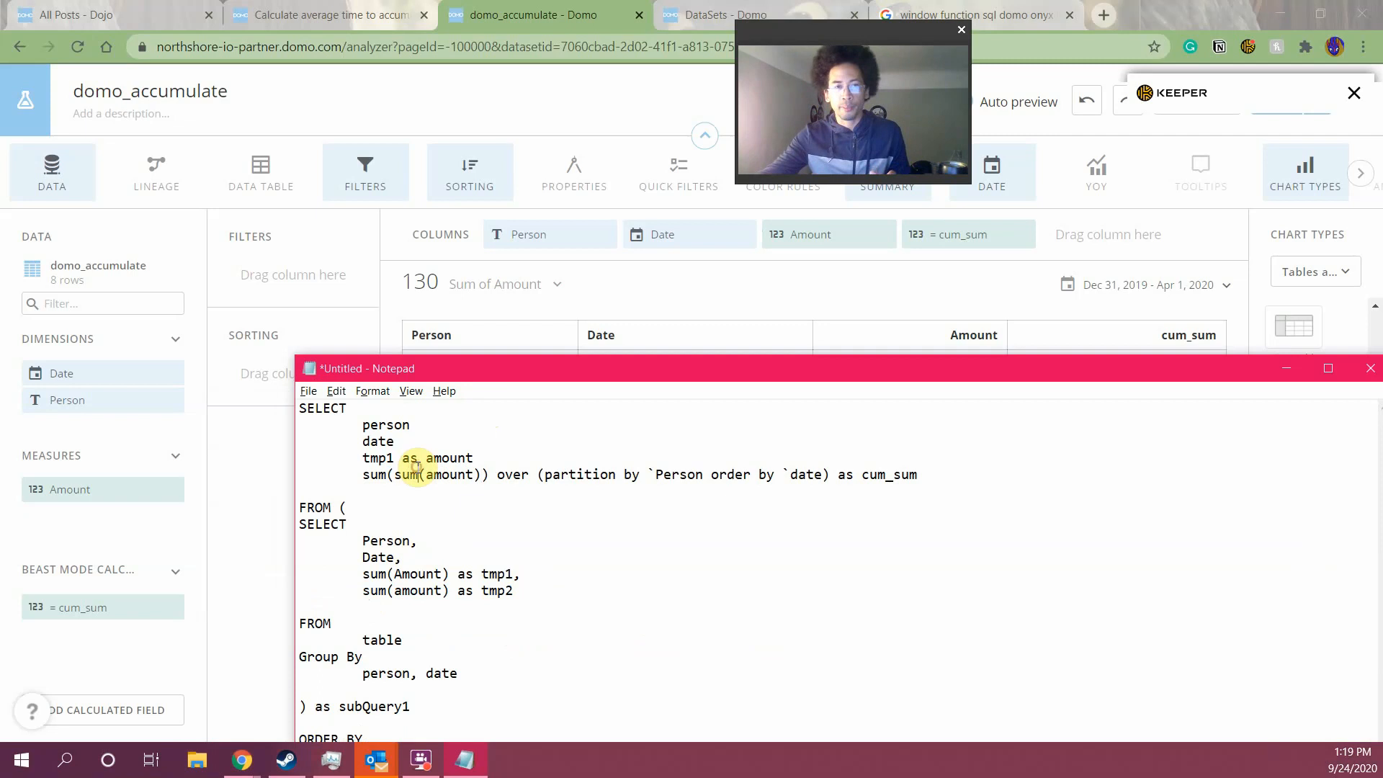
key(ctrl+z)
click(501, 542)
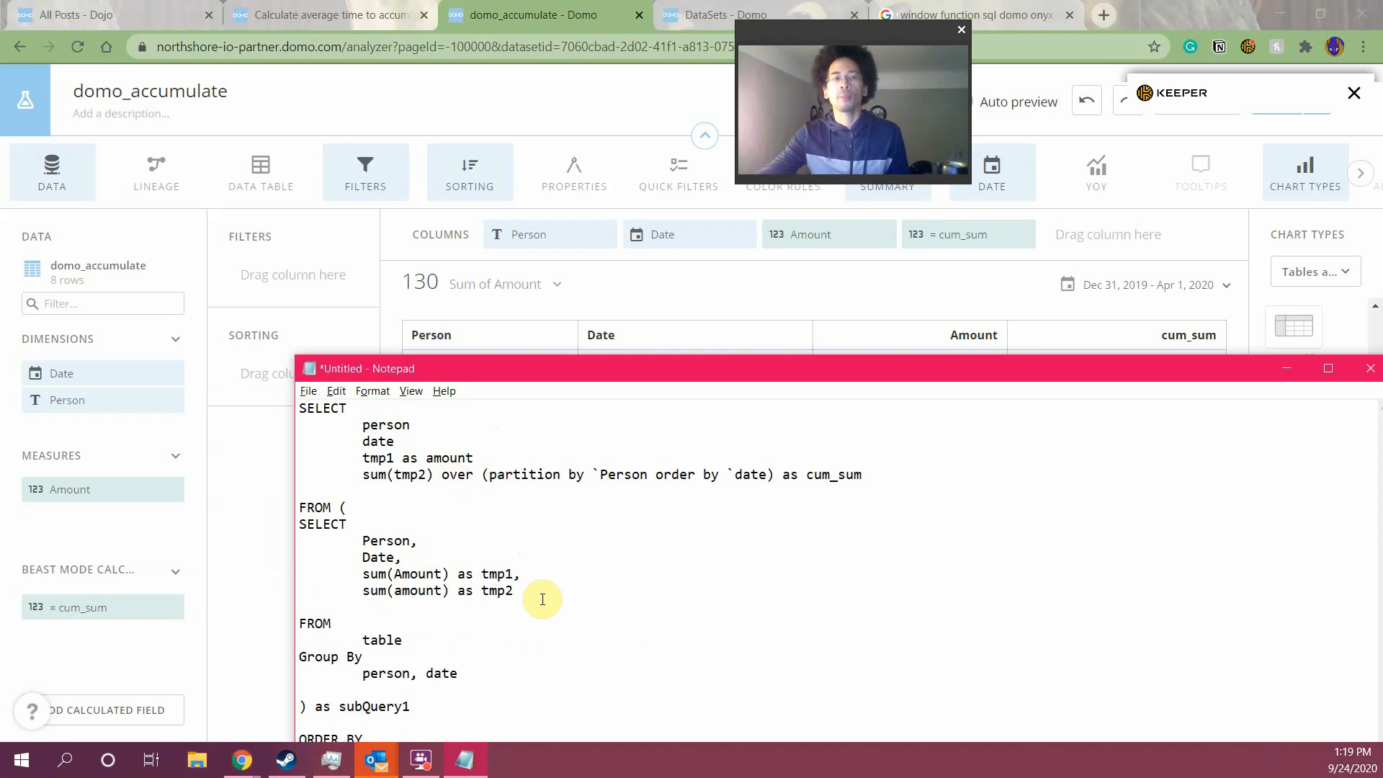
Switch to the Domo card, change the cum_sum formula to sum(sum(amount)) over (partition by `Person` order by date), and save it
click(276, 526)
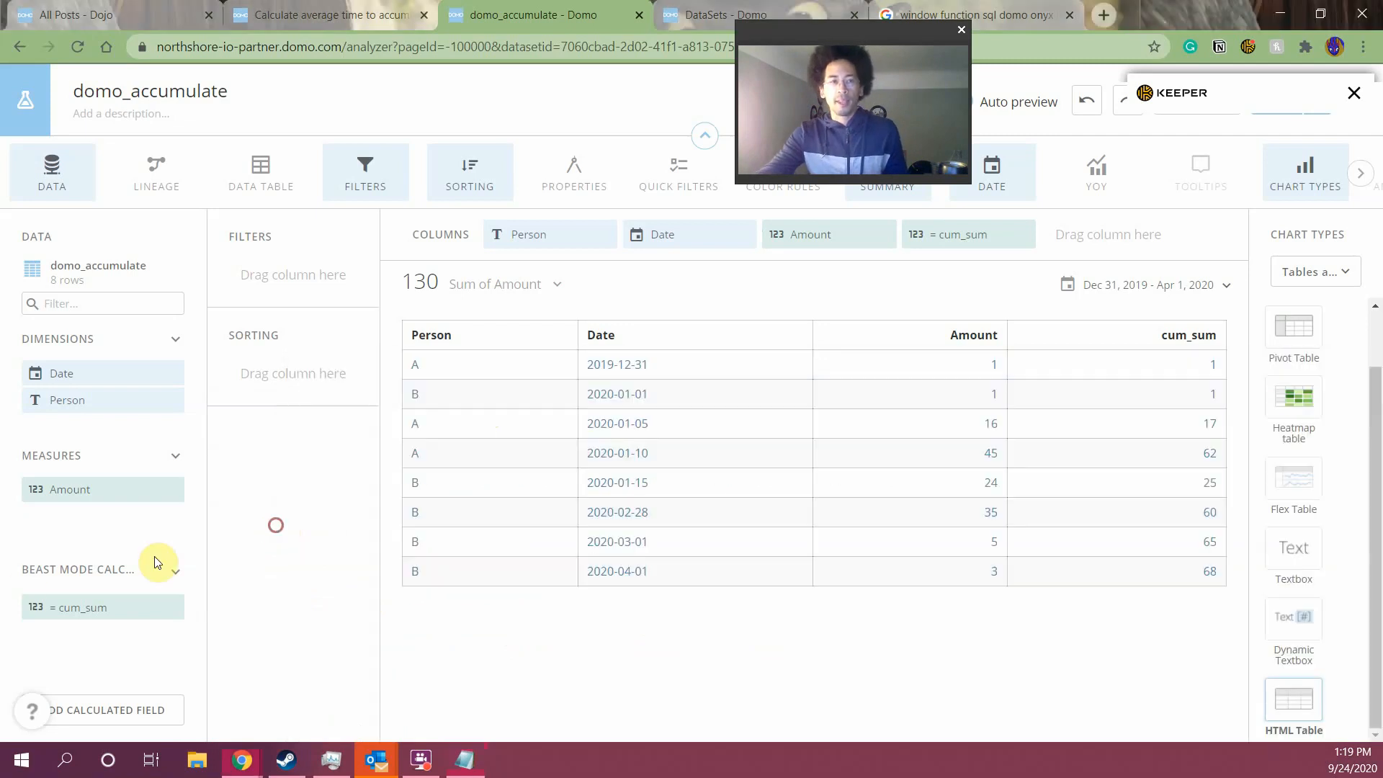
click(68, 607)
click(236, 274)
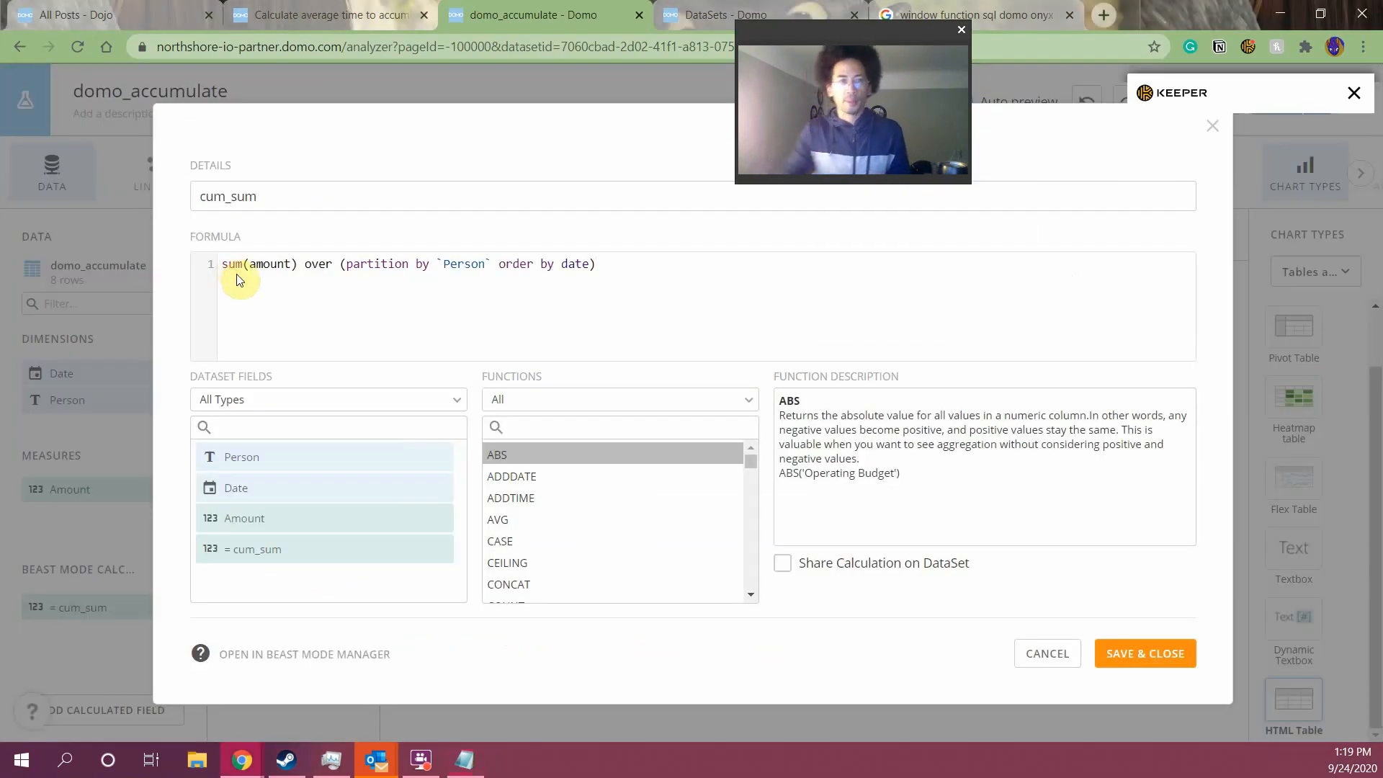
text(sum()
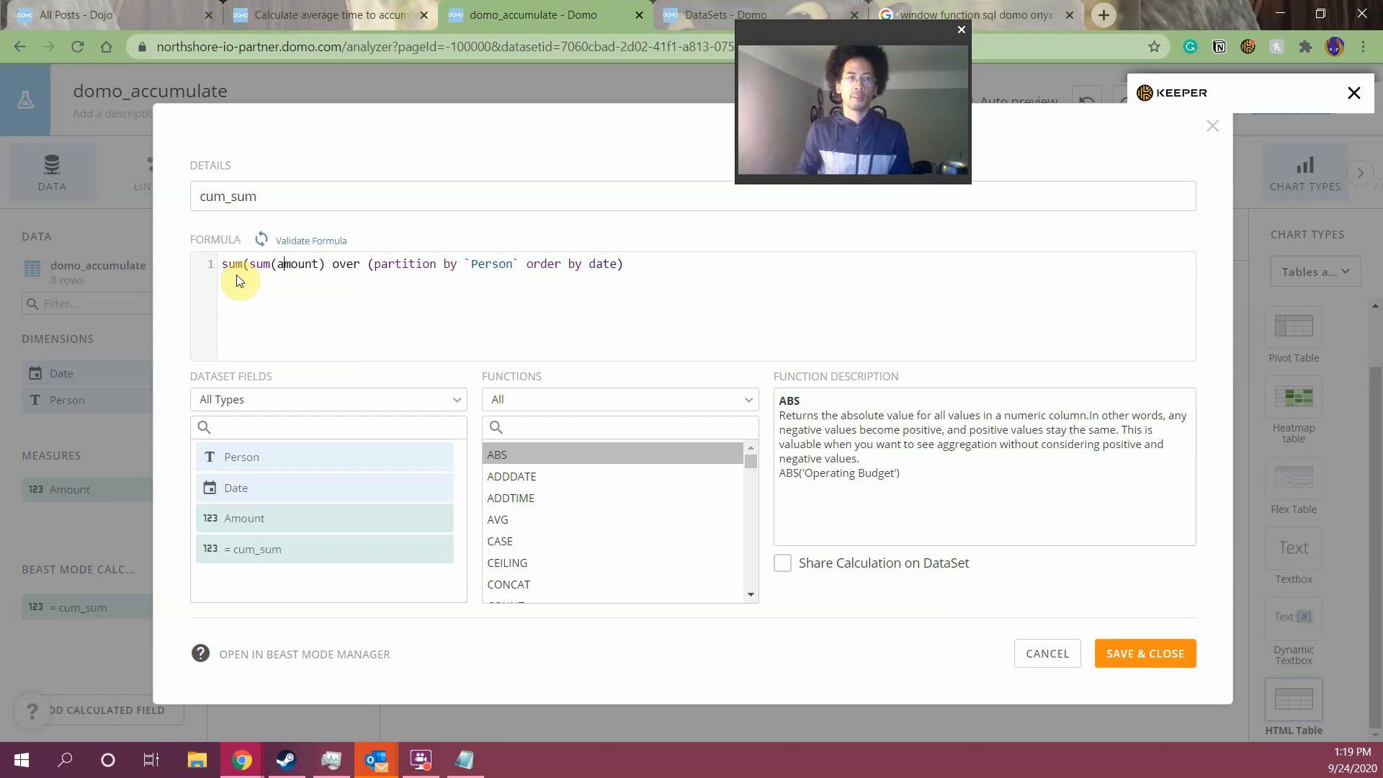
text())
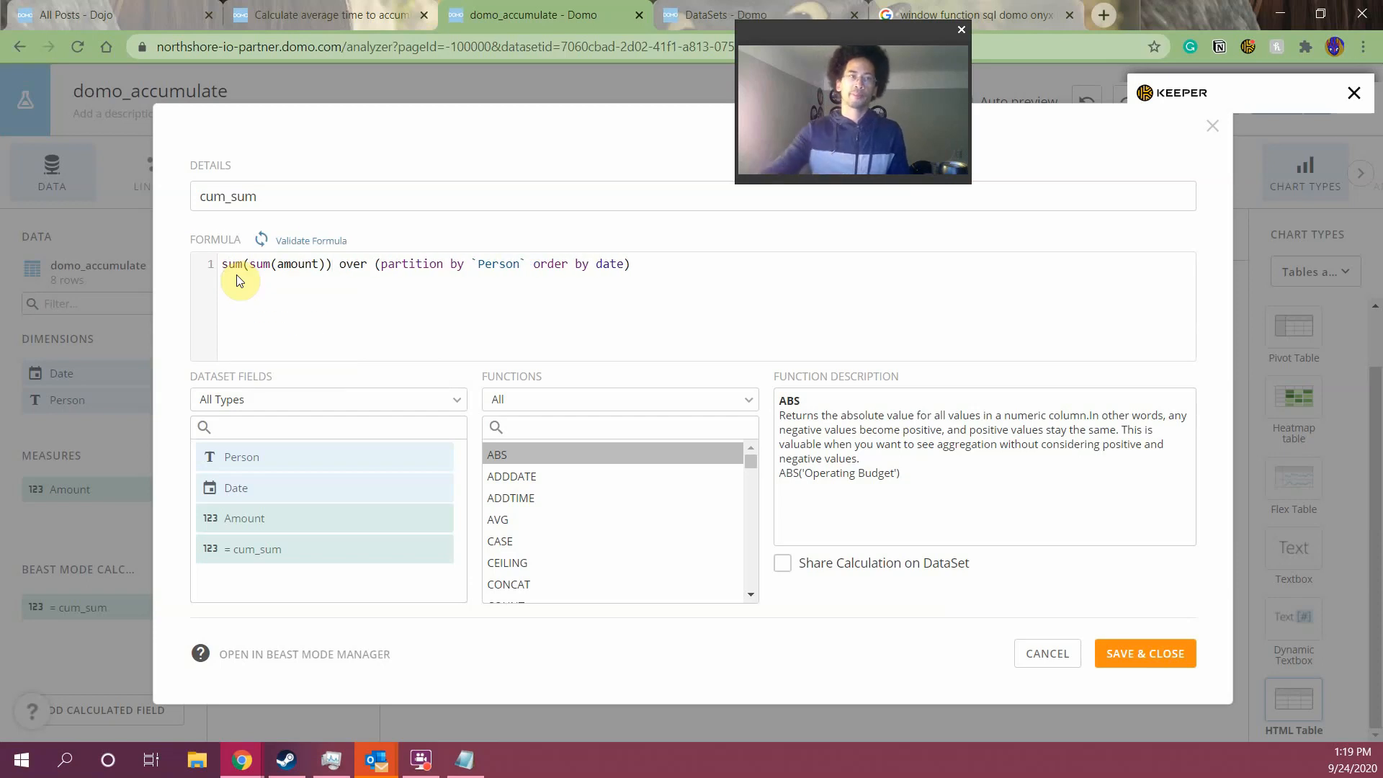
click(294, 238)
click(1127, 652)
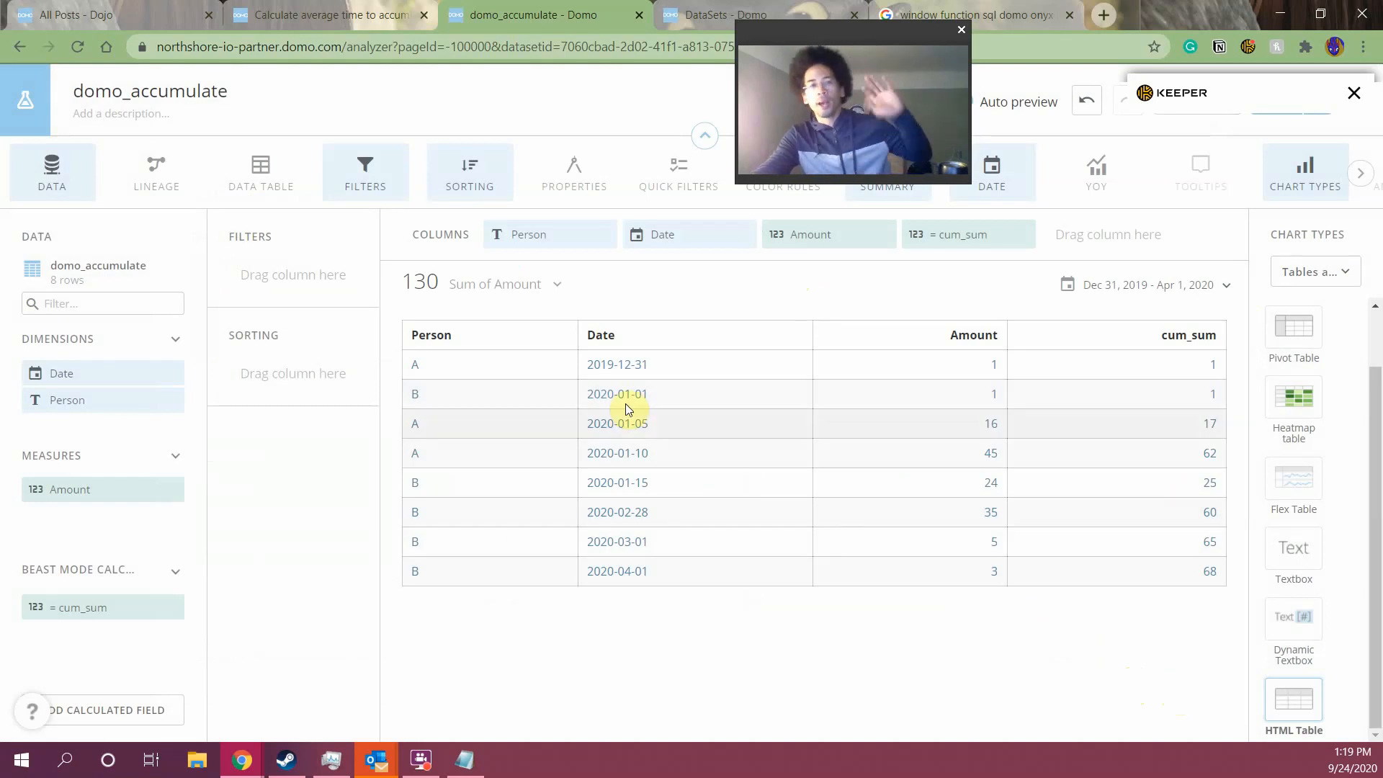
Sort the table by Person and by Date, both ascending with no aggregation
drag(559, 245, 303, 371)
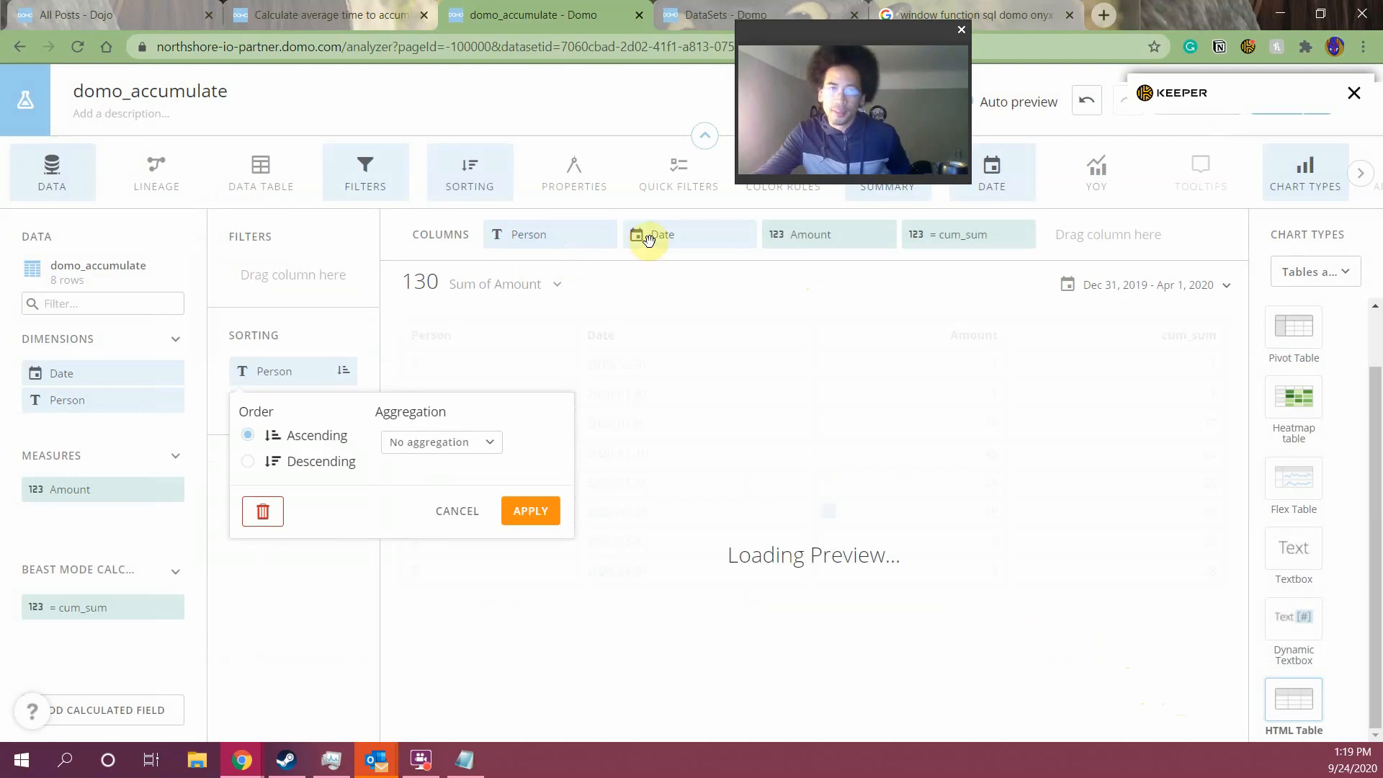
drag(652, 234, 272, 411)
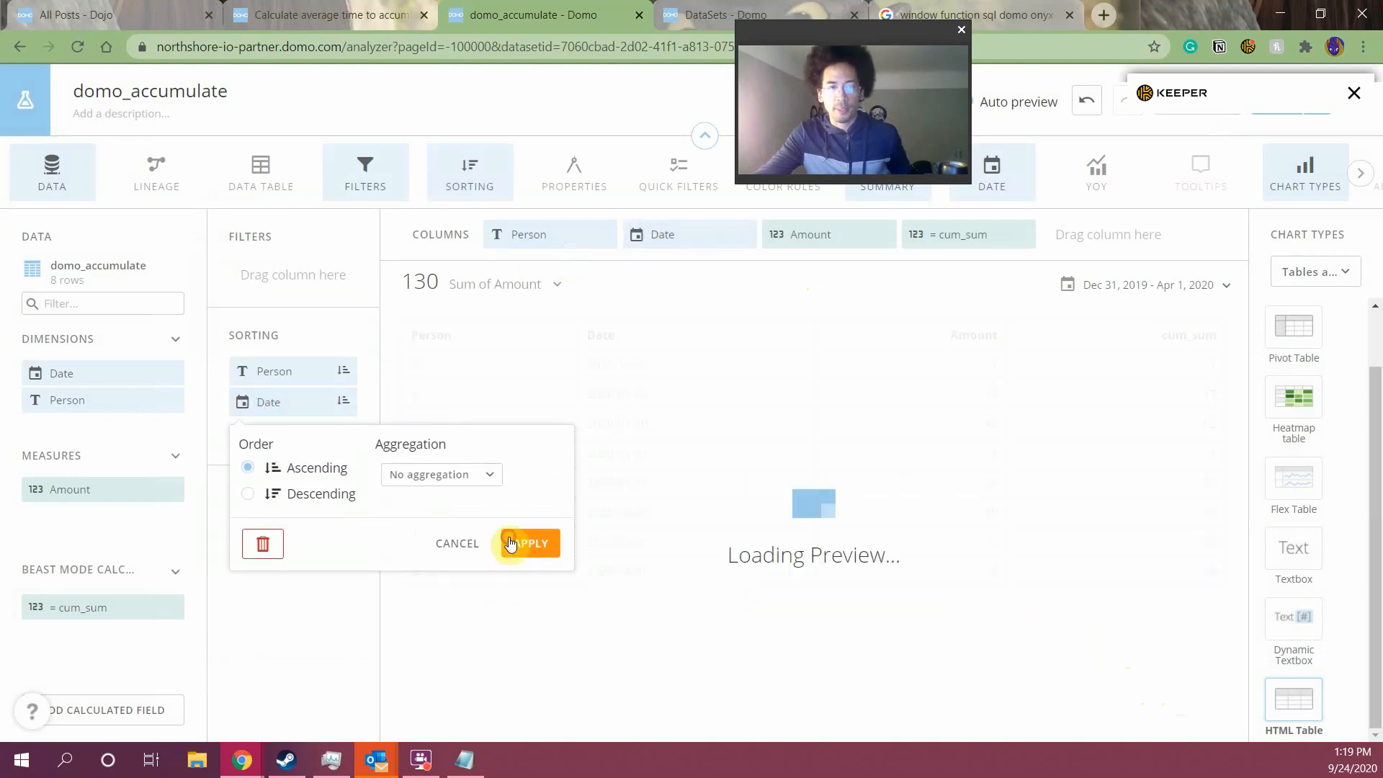
click(532, 545)
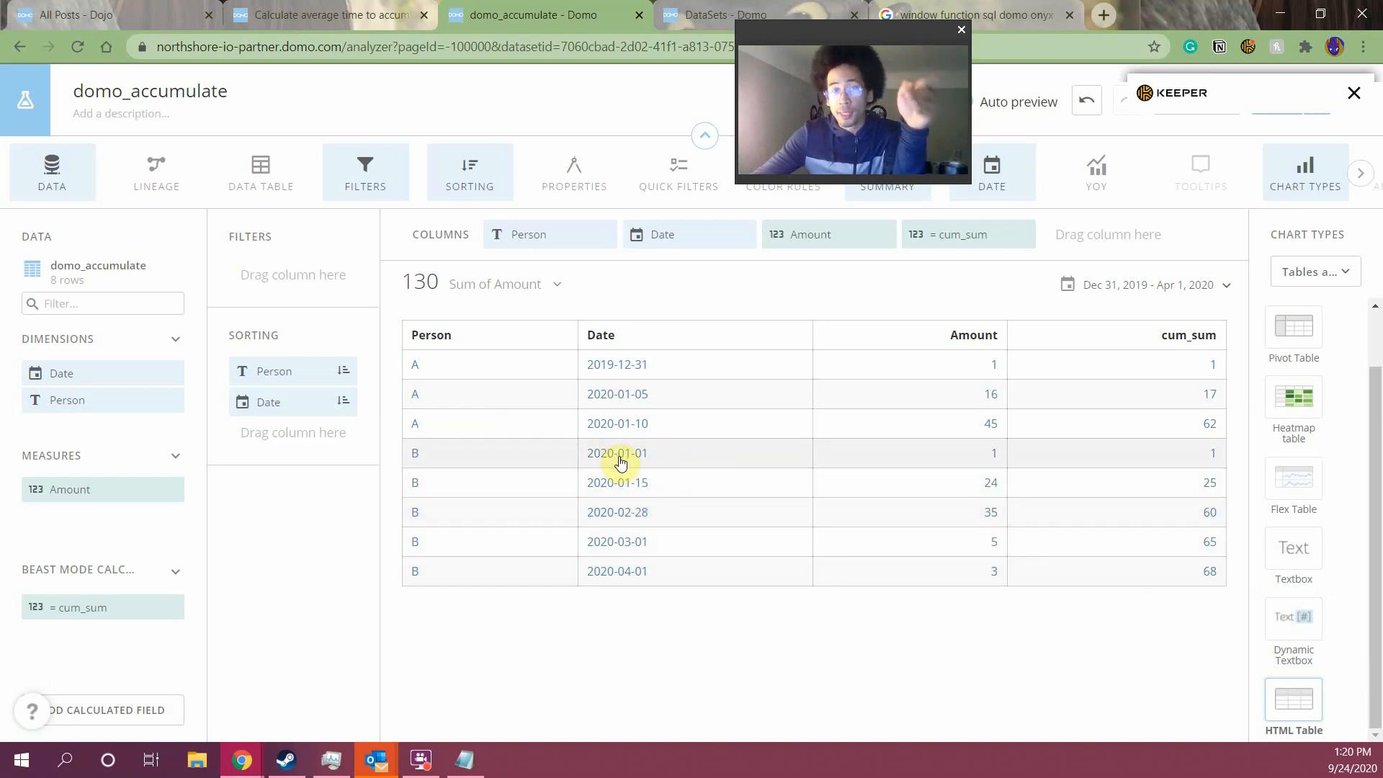
Create a new calculated field named first_transaction_date
click(154, 707)
click(291, 195)
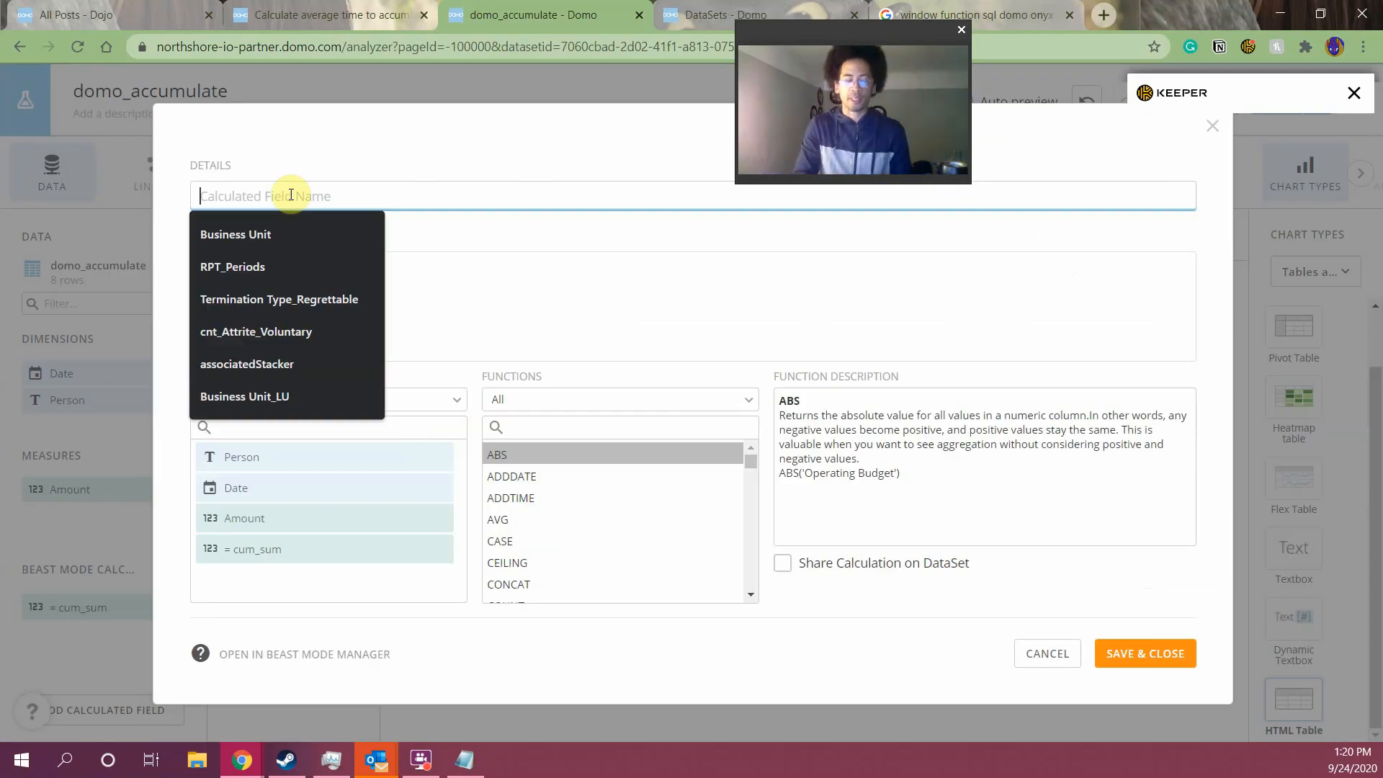
text(first_trans)
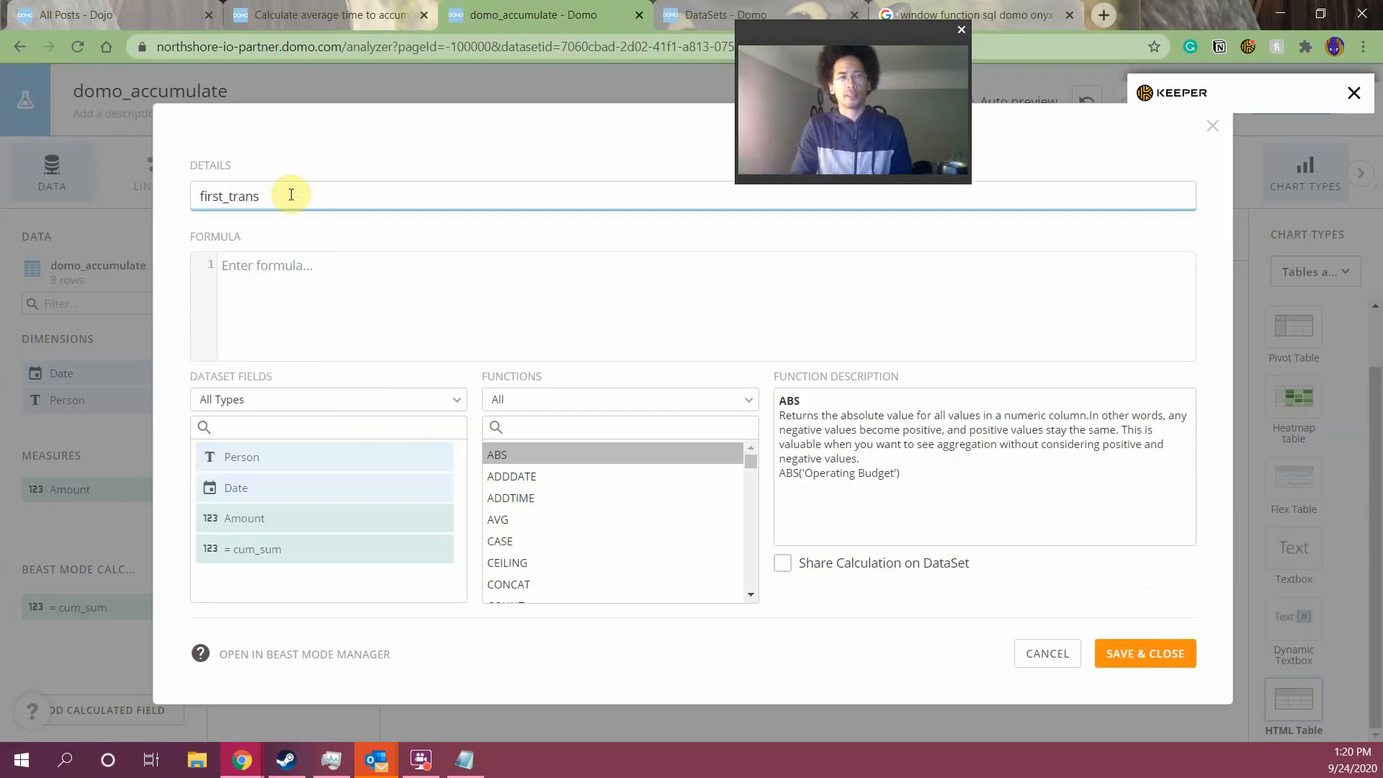
text(action_date)
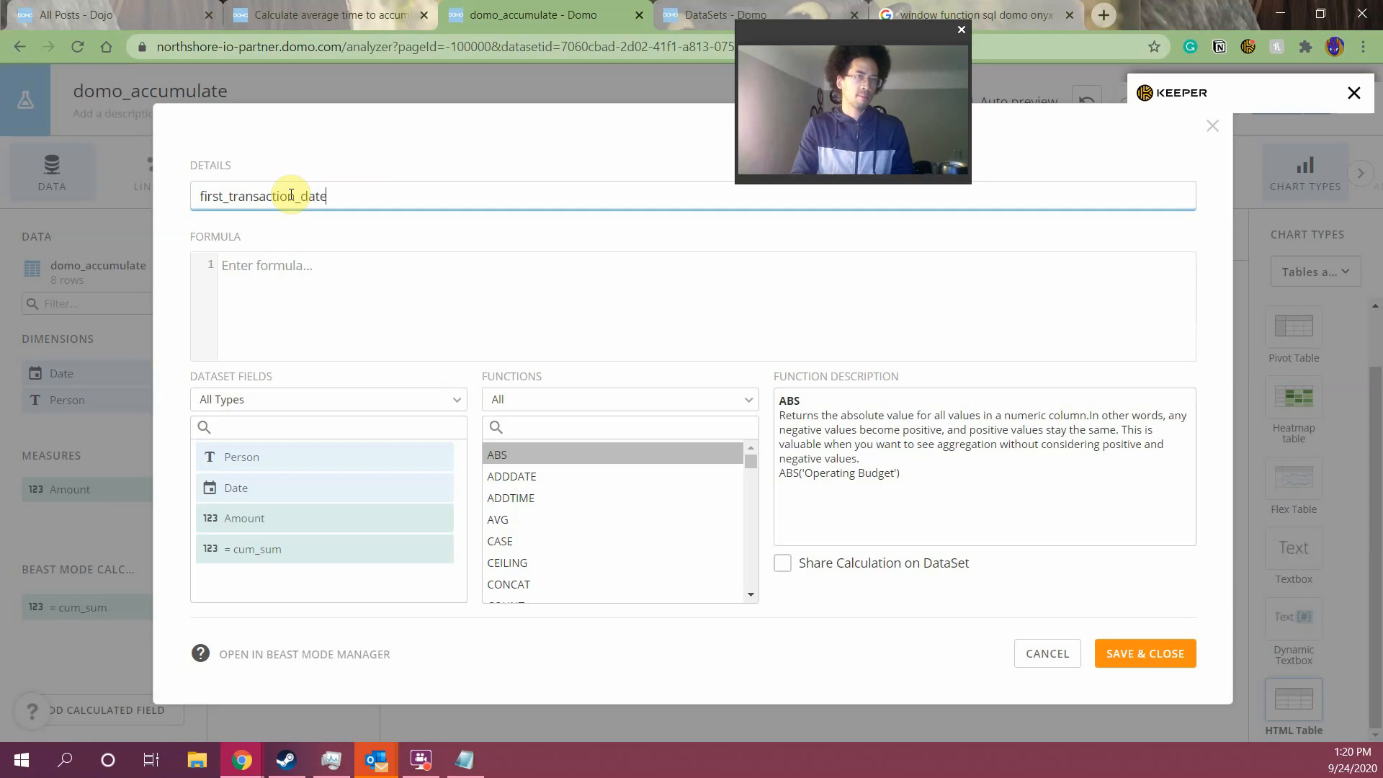
key(Tab)
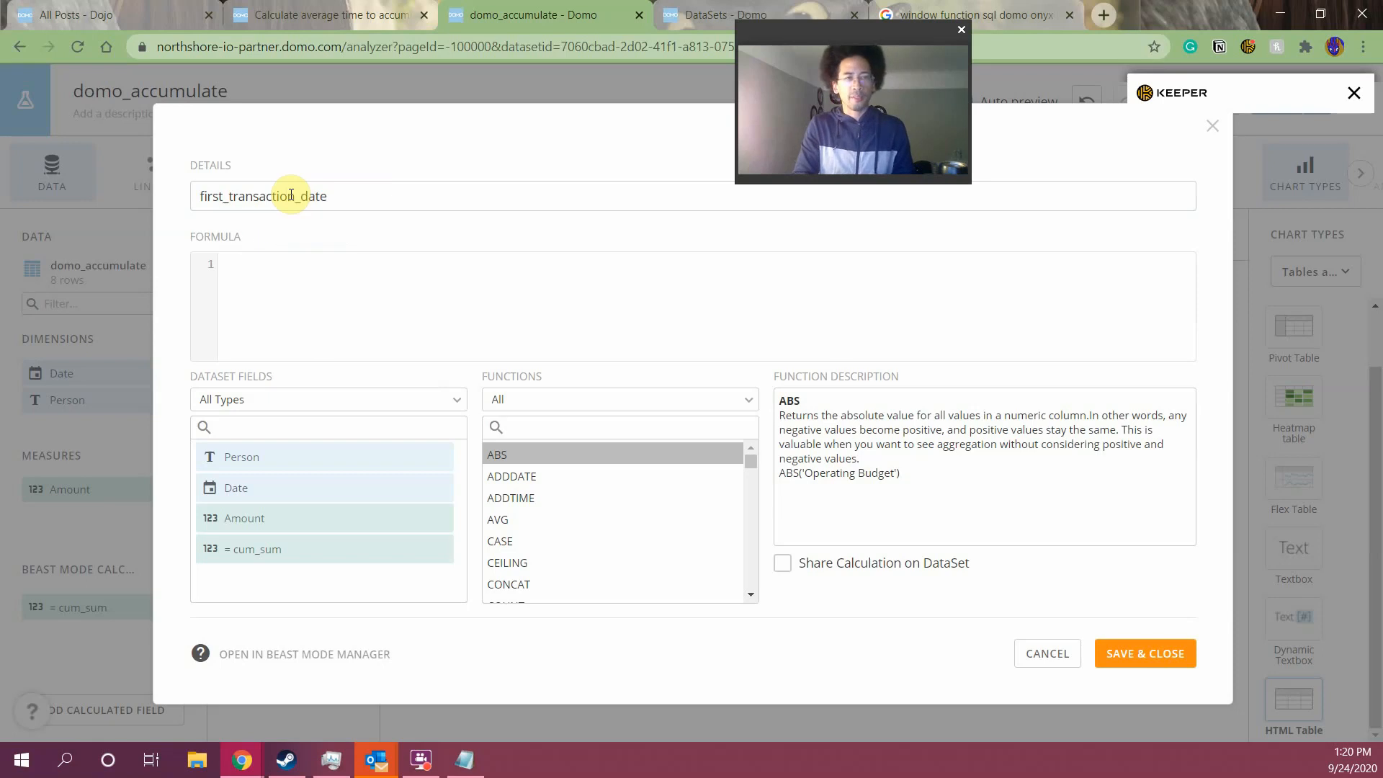
Enter the field's formula as min(min(date)) over (partition by person order by date)
text(min(date))
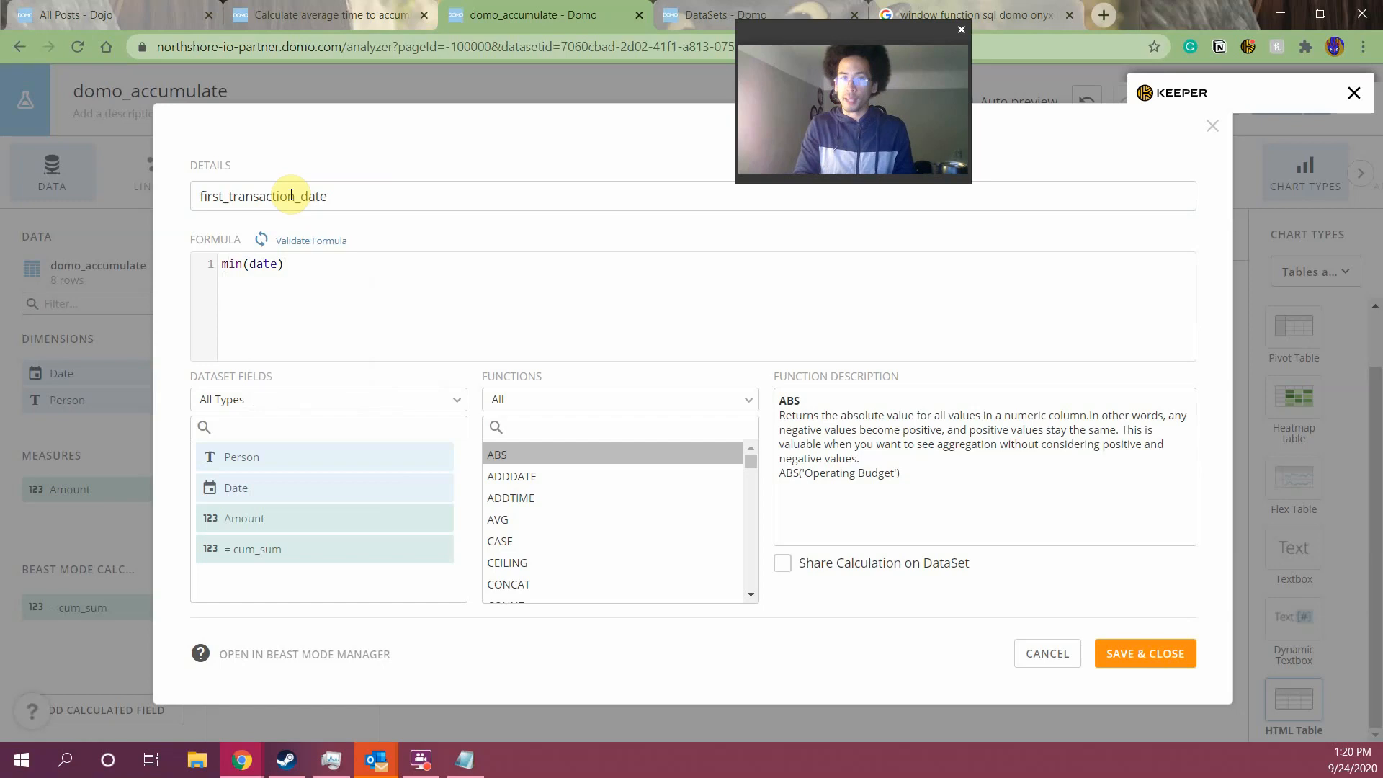
text(min()
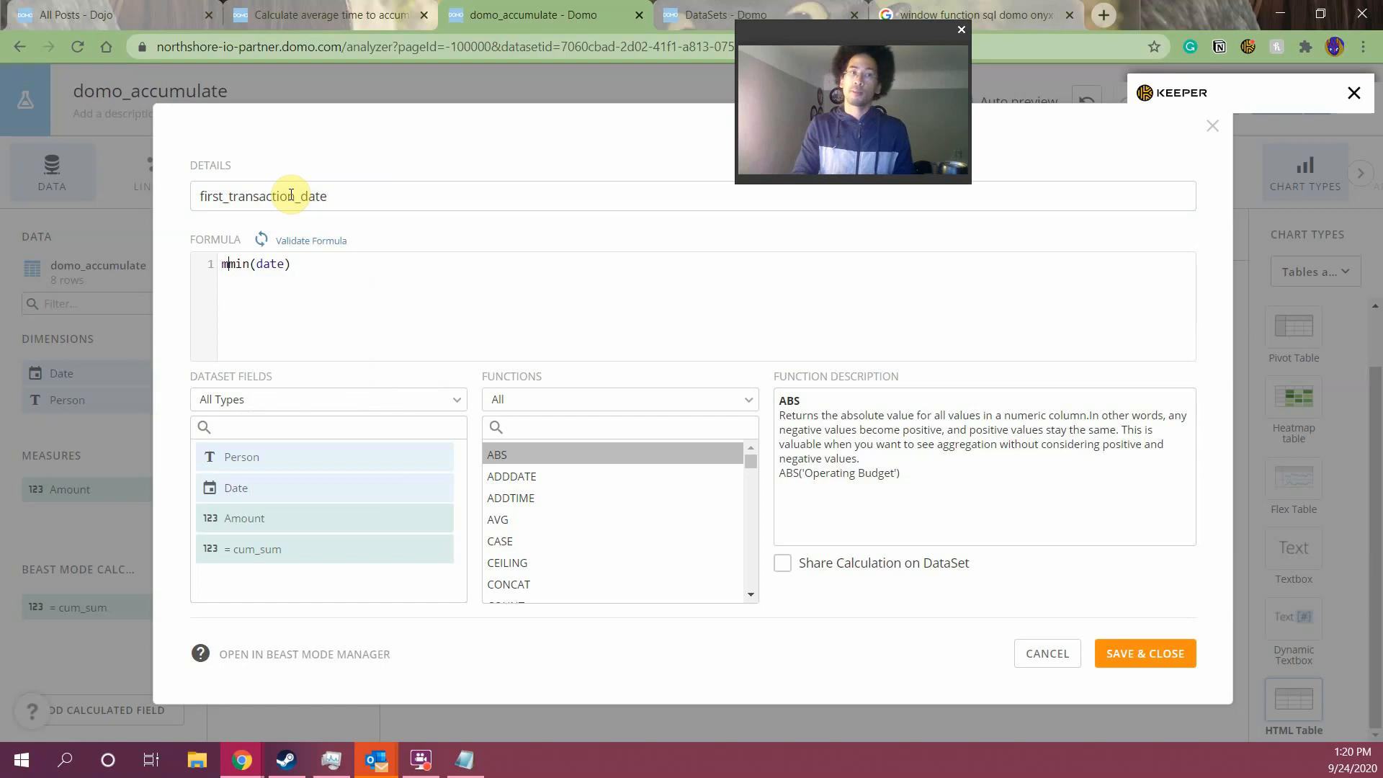
text())
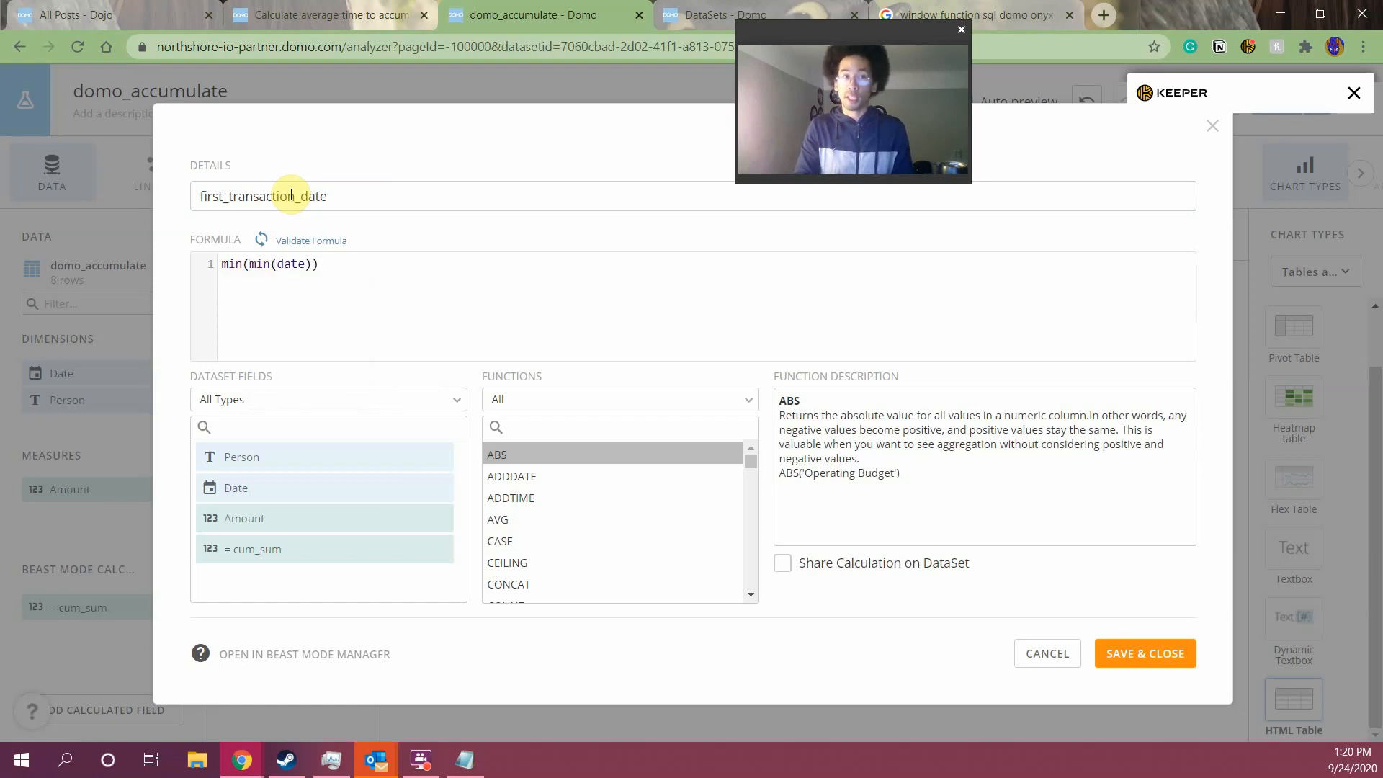
text( over pao)
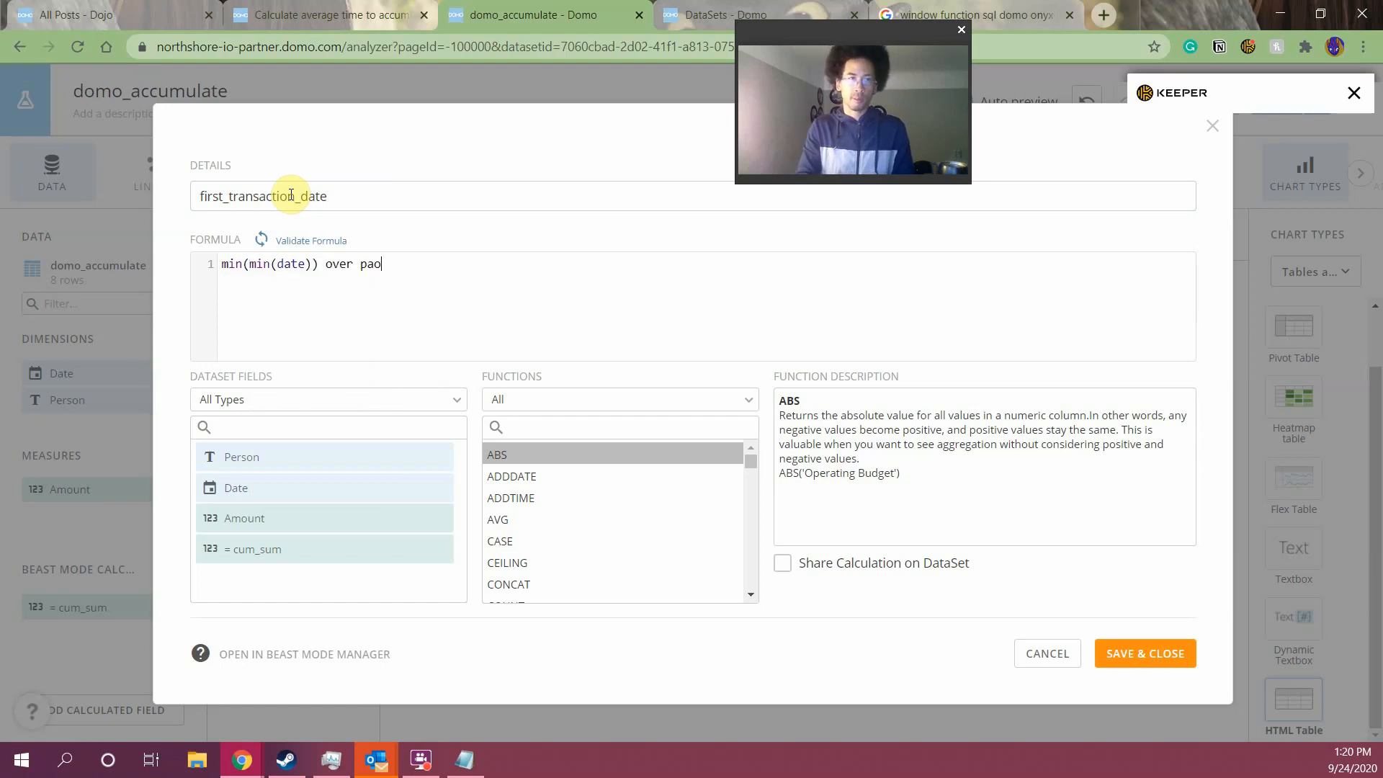
key(BackSpace)
text(rtition by ()
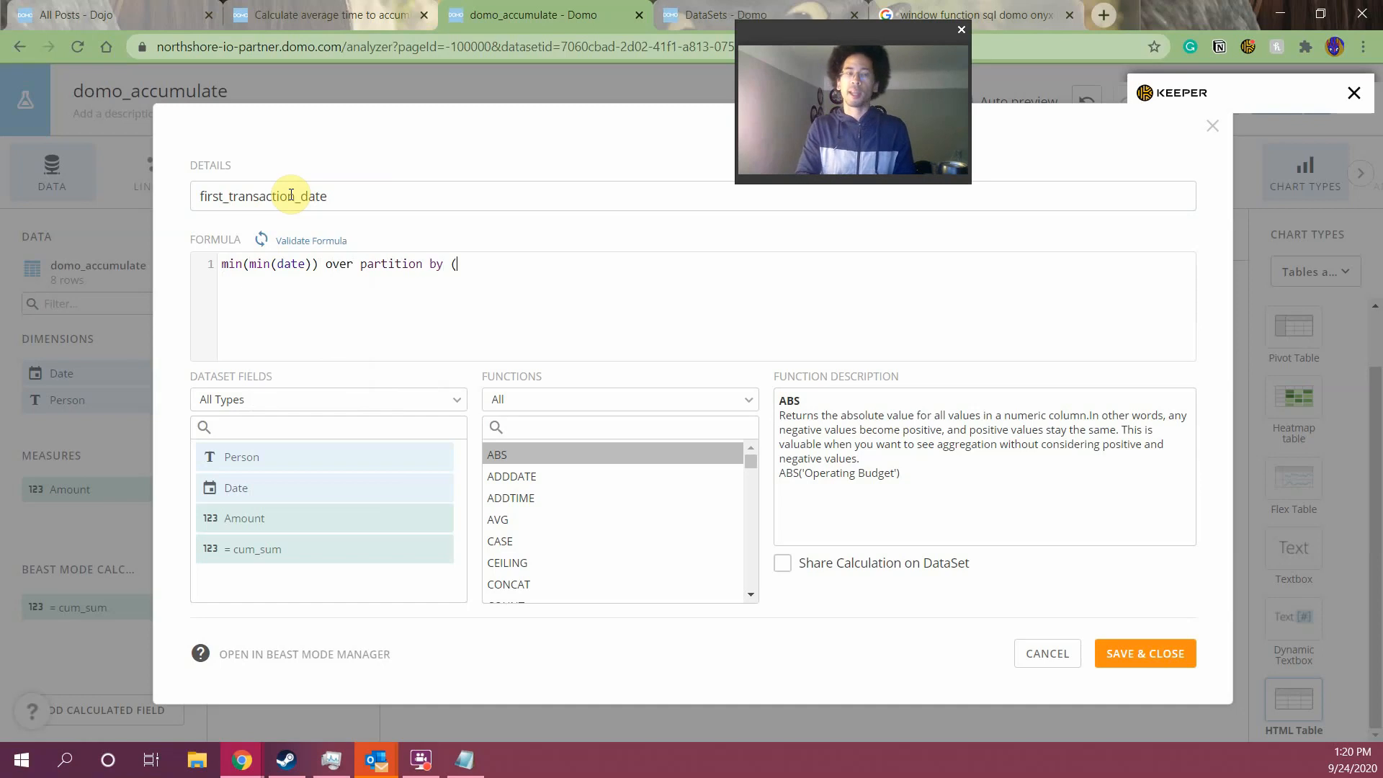
key(BackSpace)
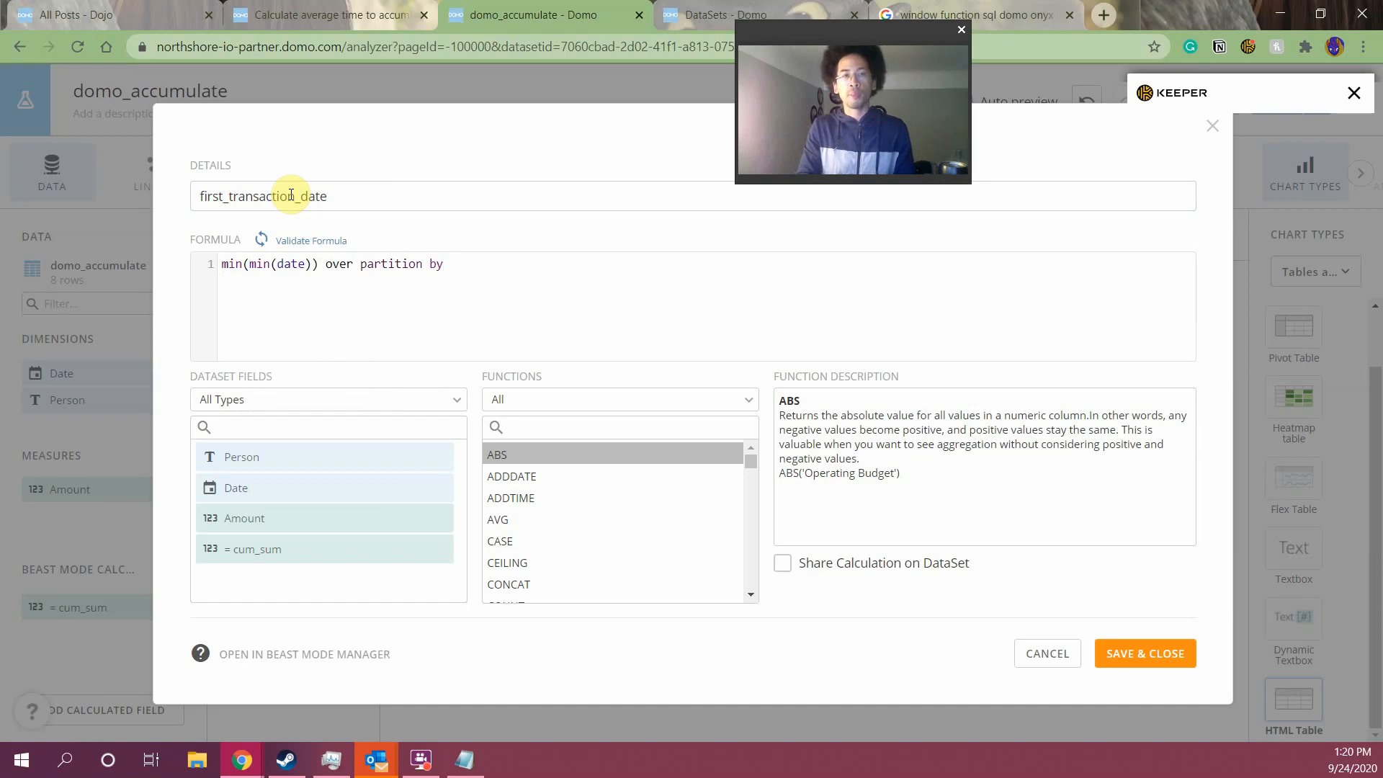
text(person or)
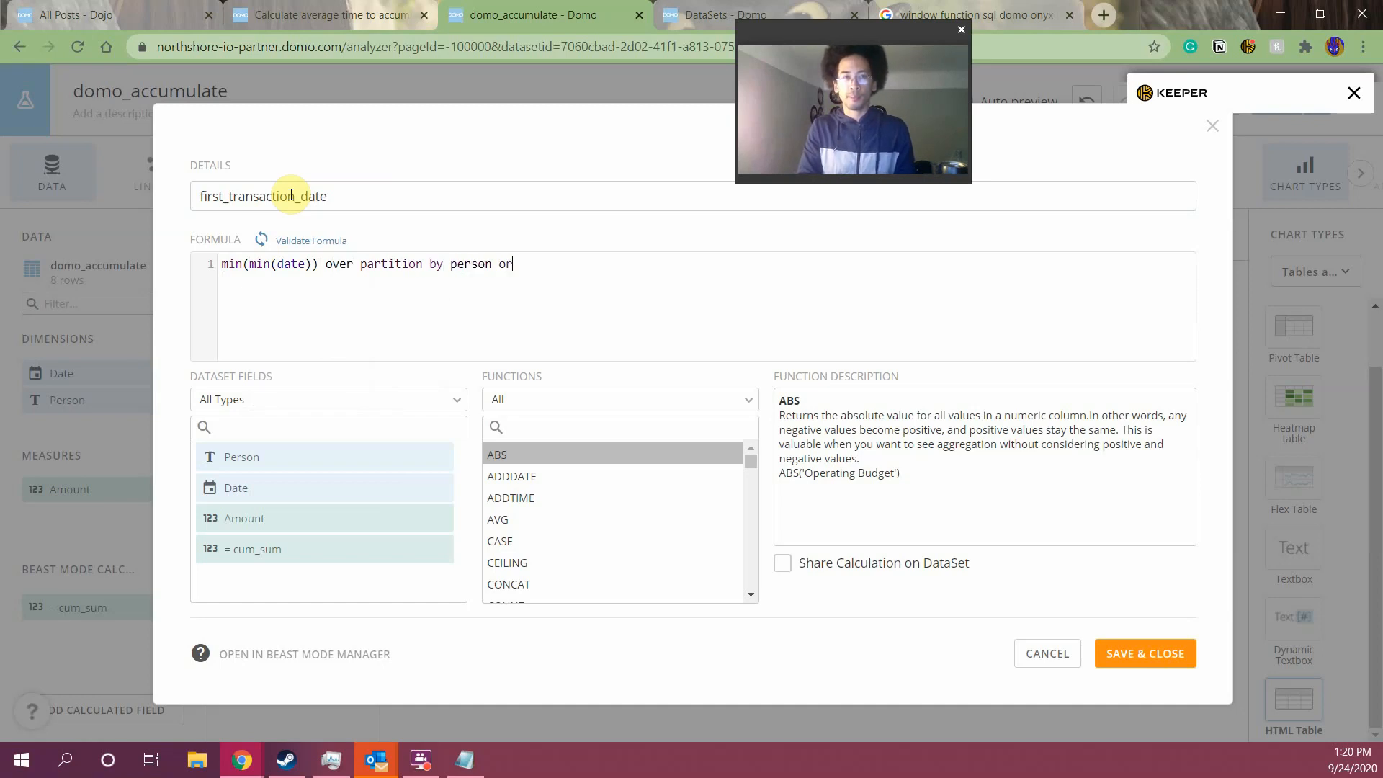
text(der by date))
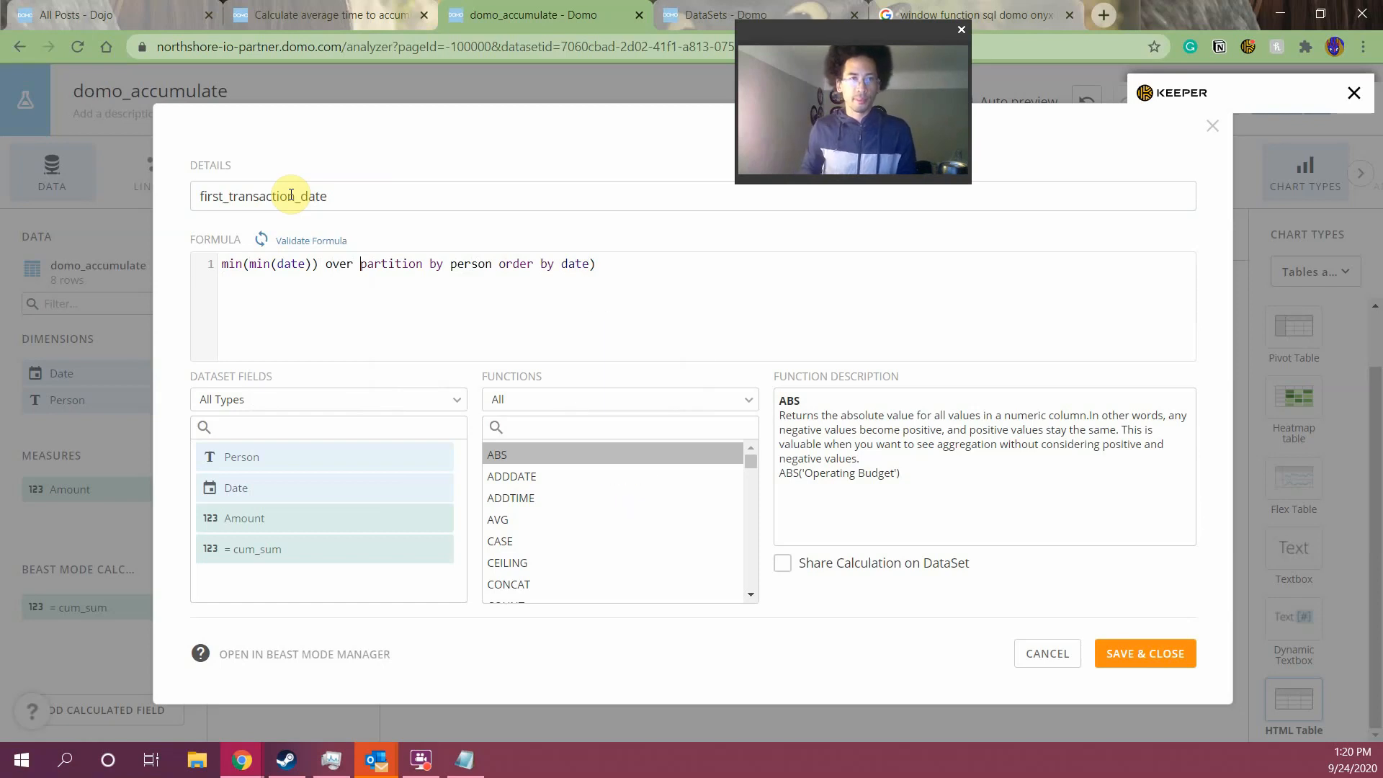
text(()
Validate and save the first_transaction_date calculation, and add it to the table between Date and Amount
click(315, 241)
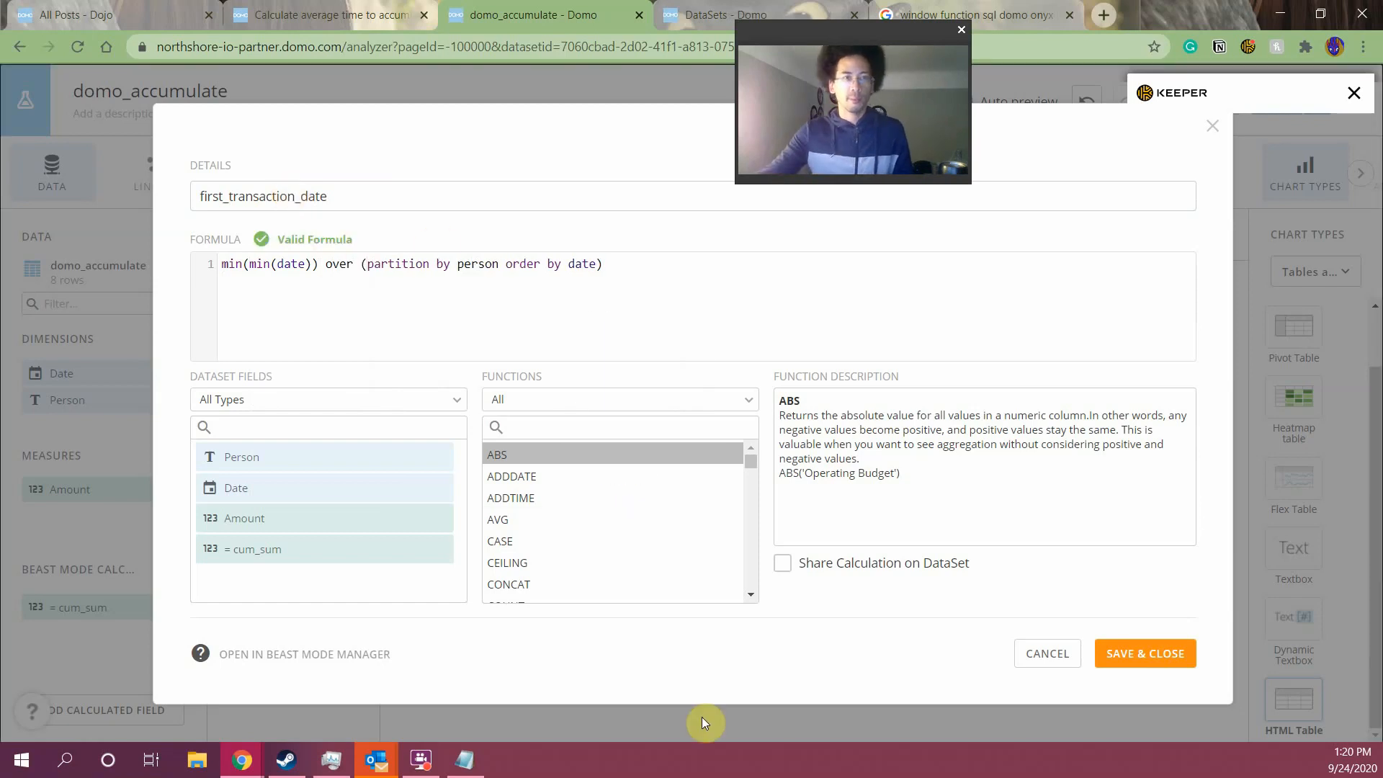
click(1102, 657)
drag(86, 636, 765, 263)
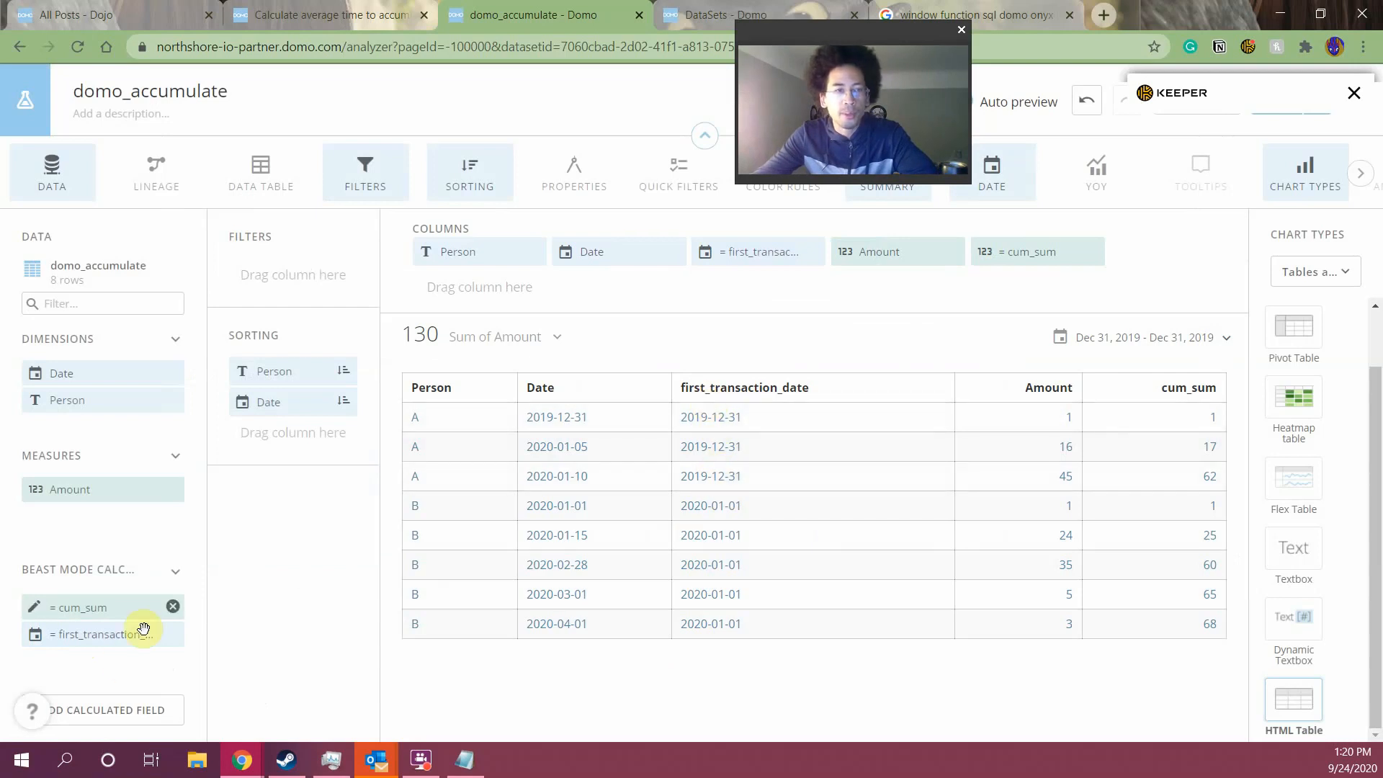
Remove the order by date clause from the first_transaction_date formula, leaving only partition by person, and save it
click(109, 637)
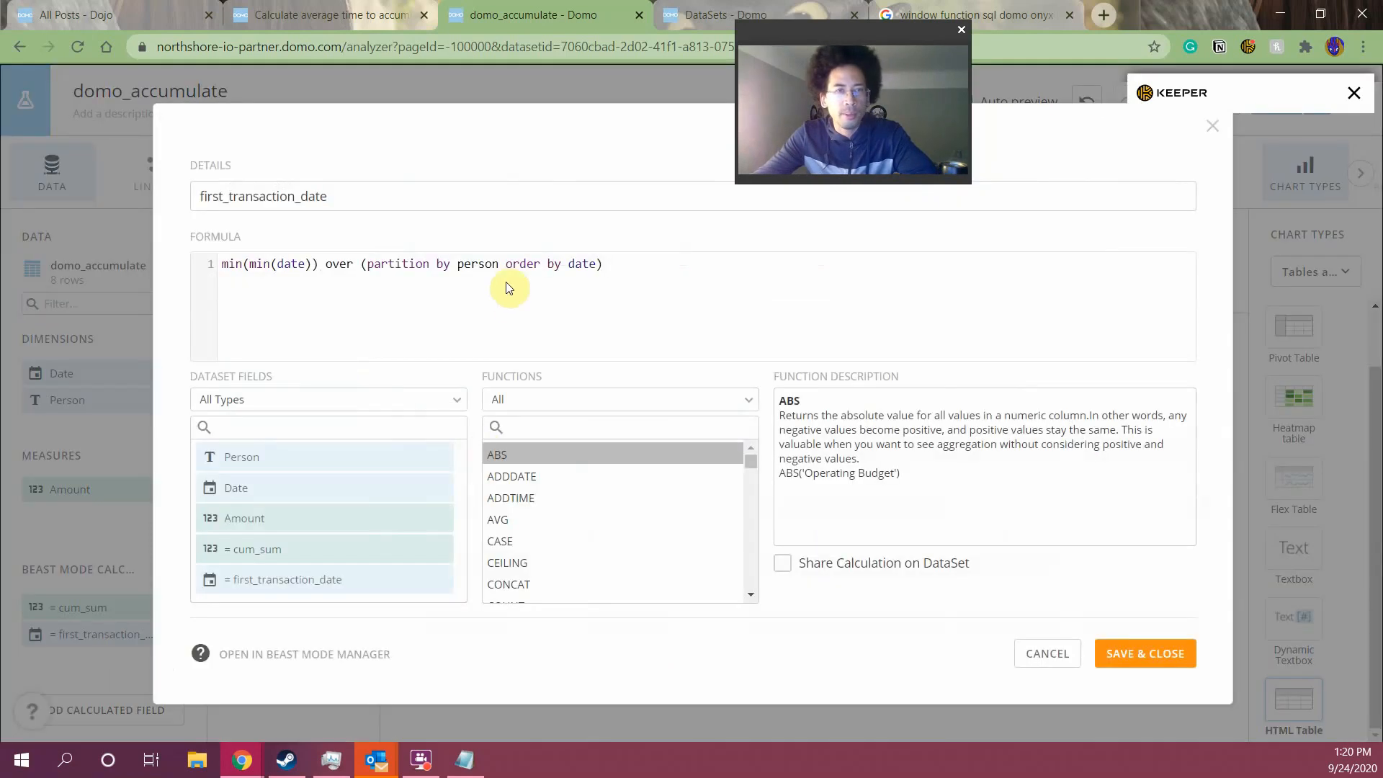
drag(506, 264, 603, 264)
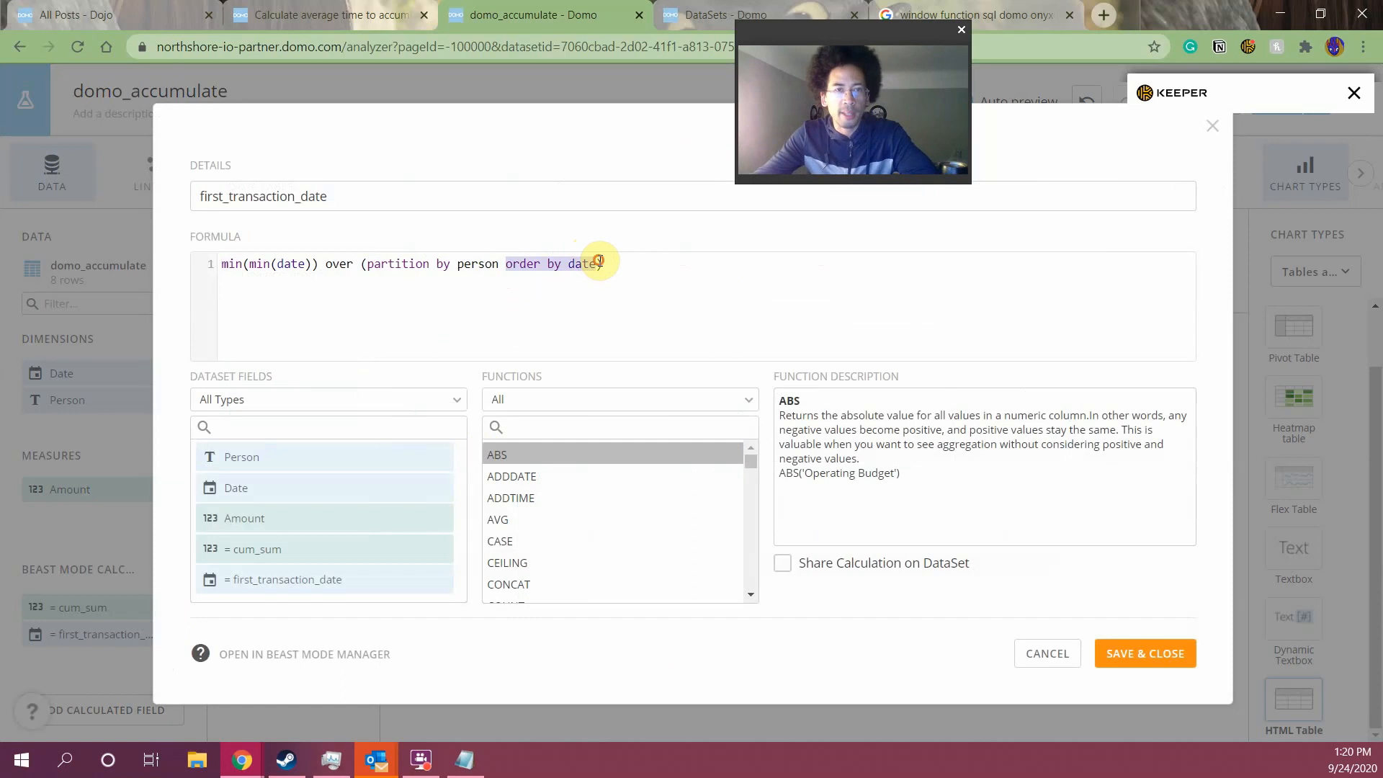
key(BackSpace)
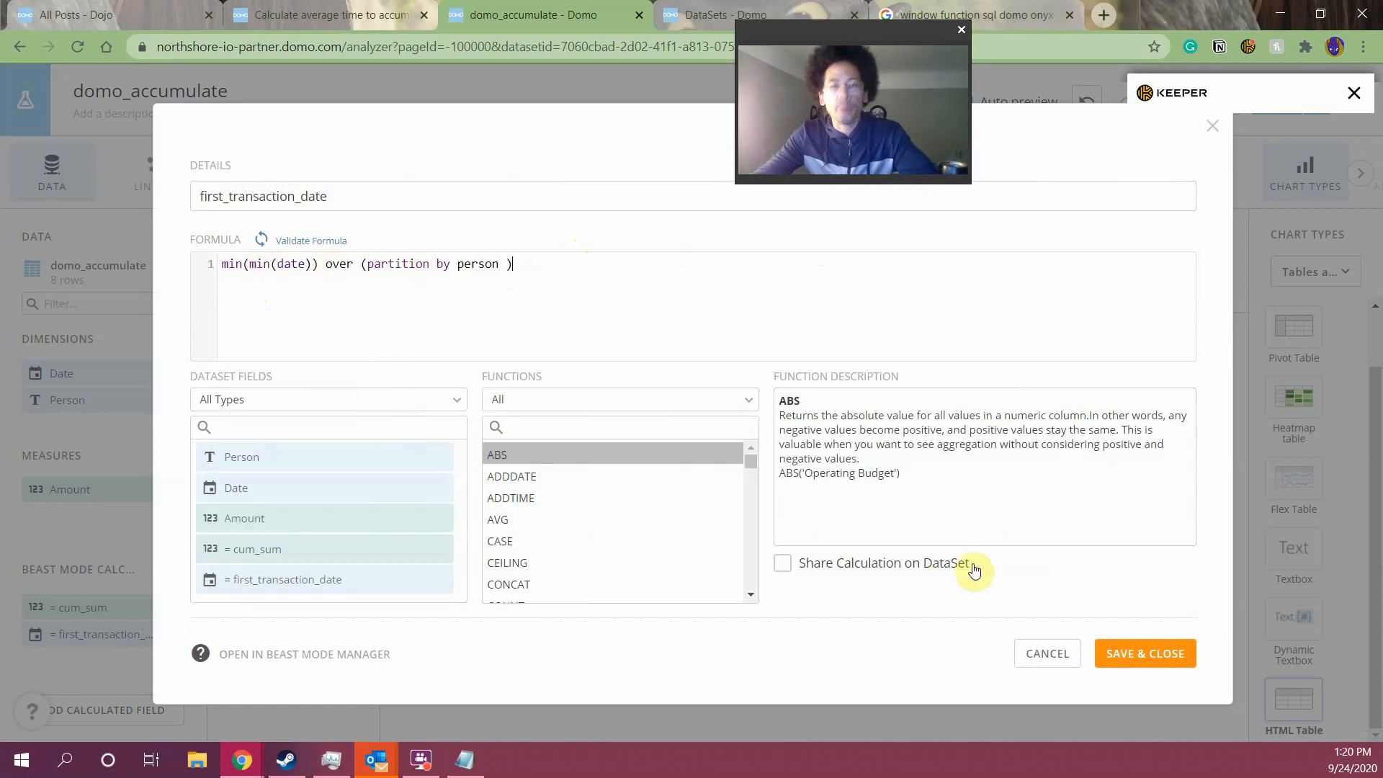
click(1112, 655)
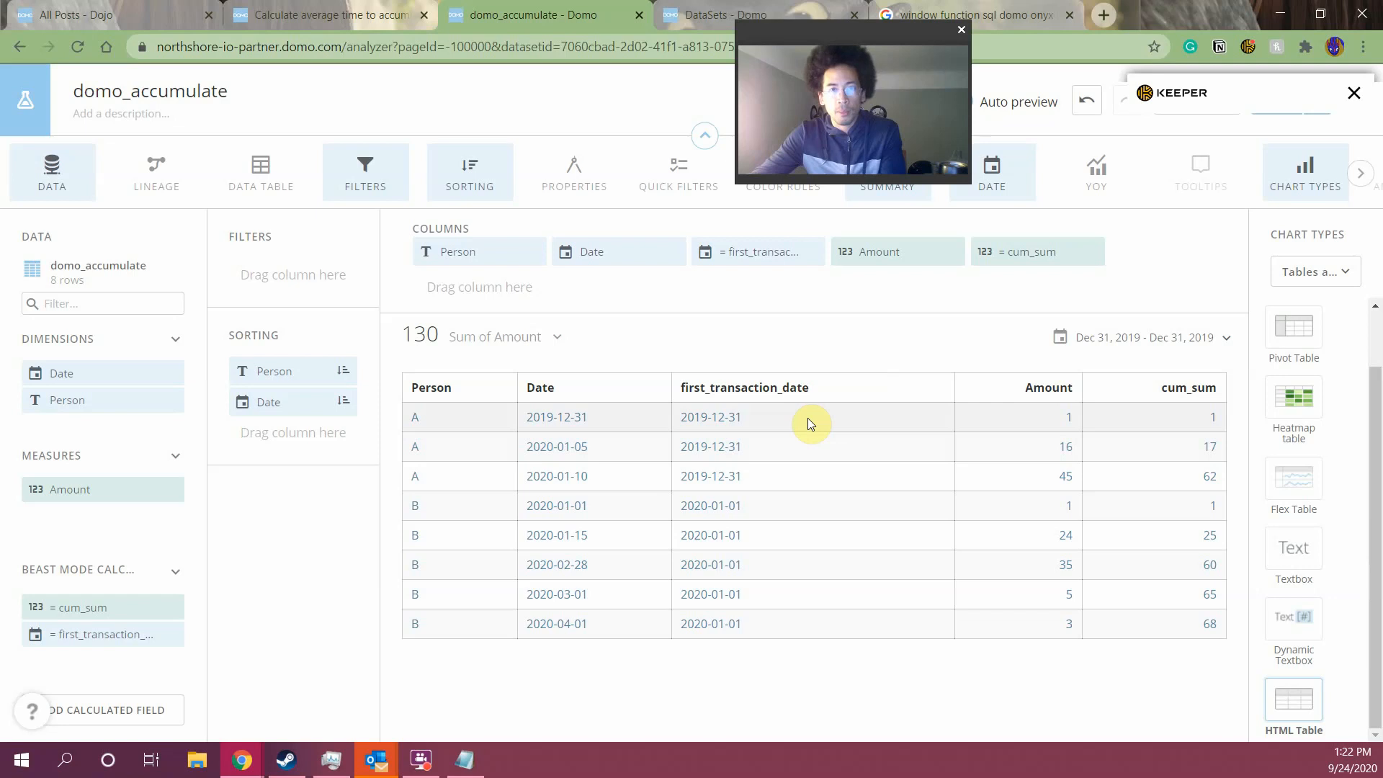
mouse_move(674, 254)
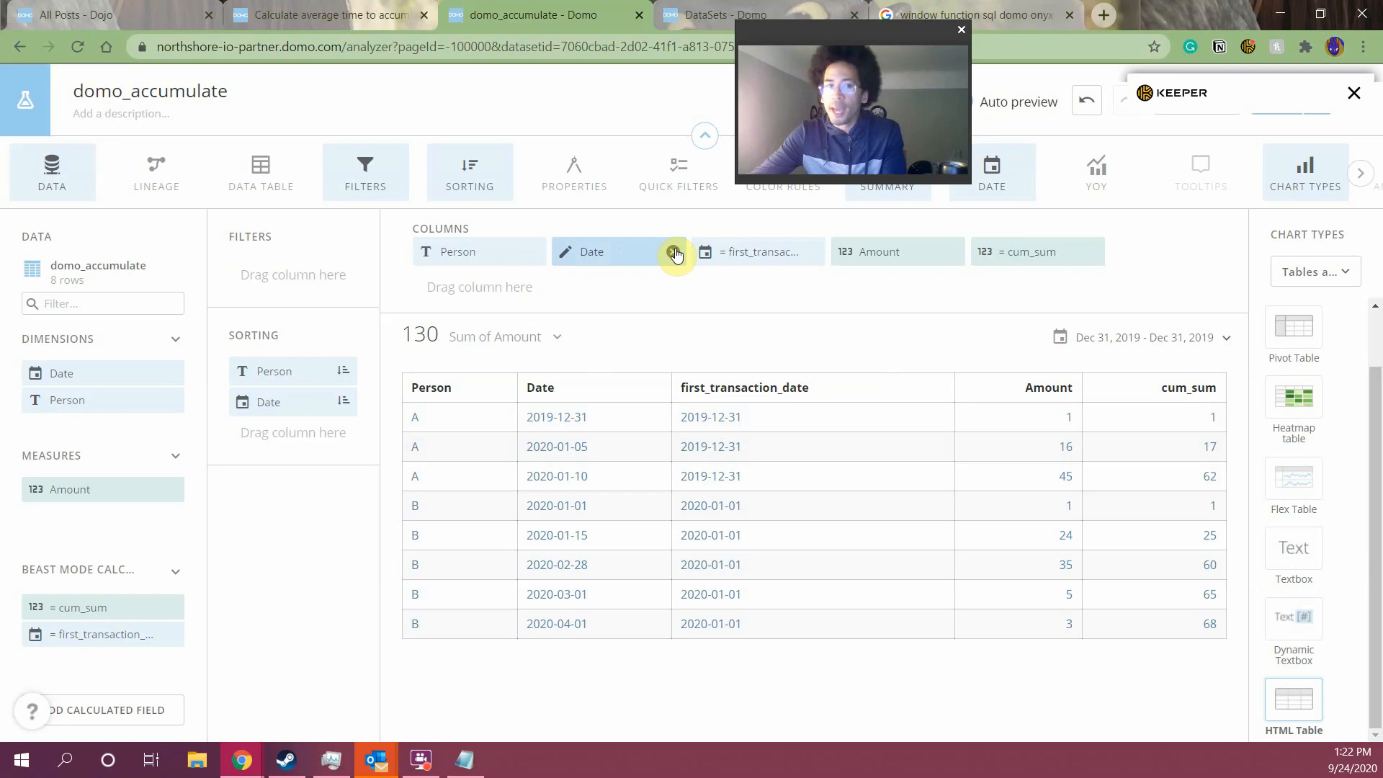
Remove Date from both the table's columns and its sorting, and save the card
click(674, 253)
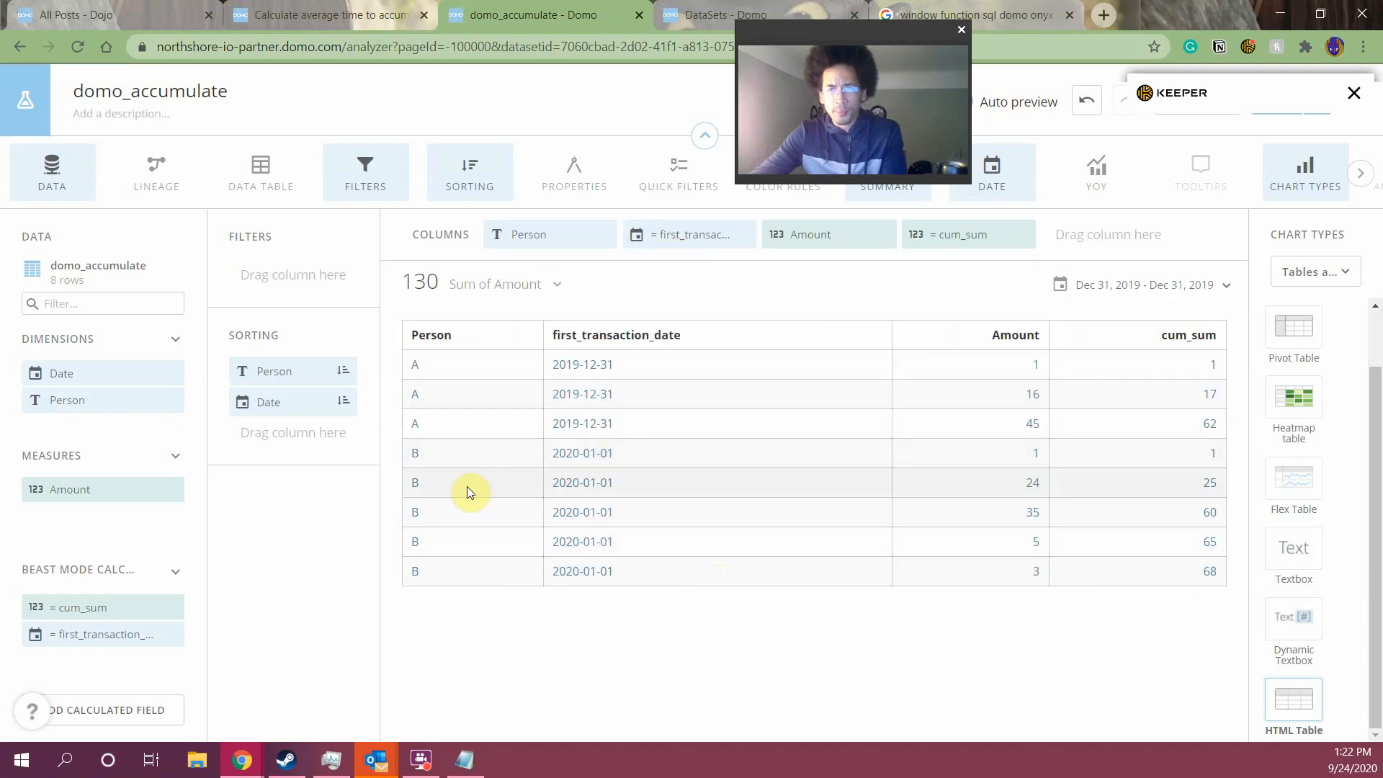
click(344, 402)
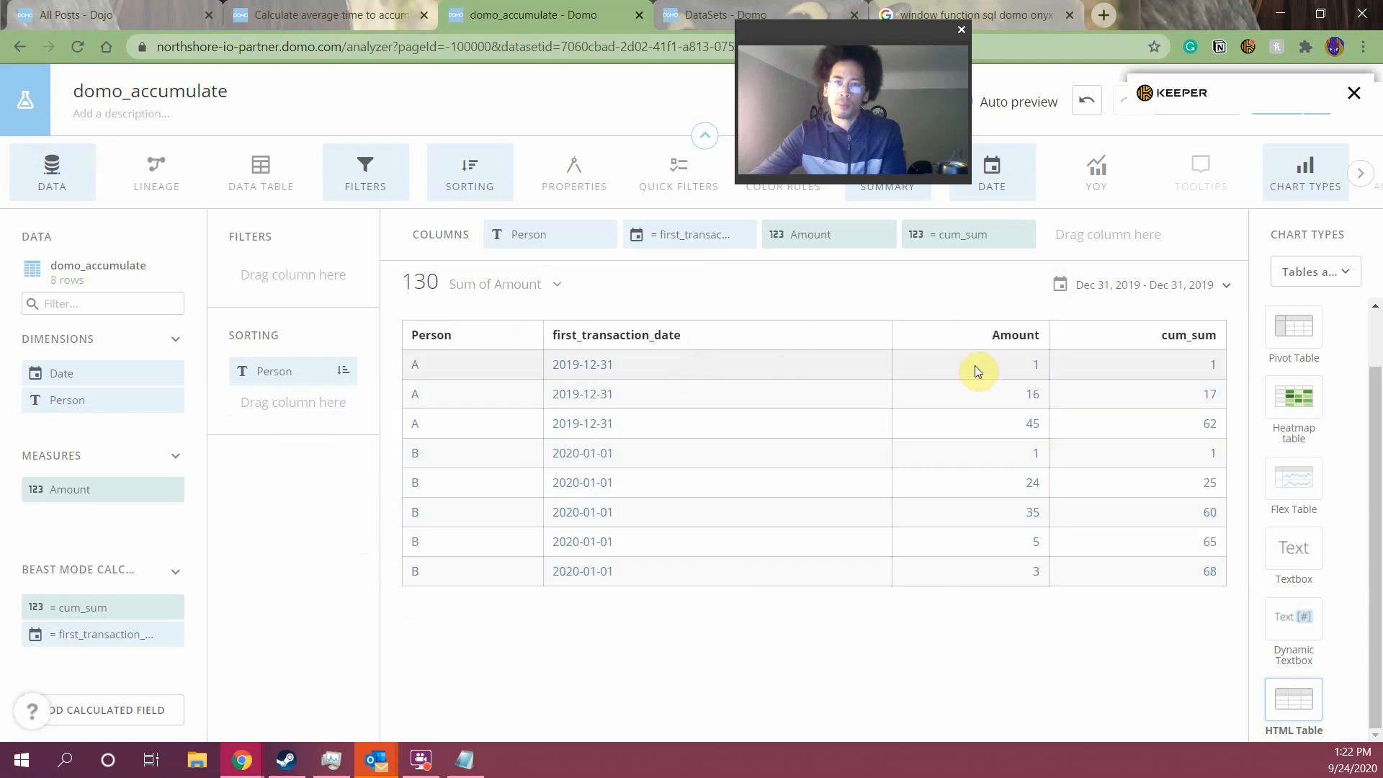
mouse_move(814, 235)
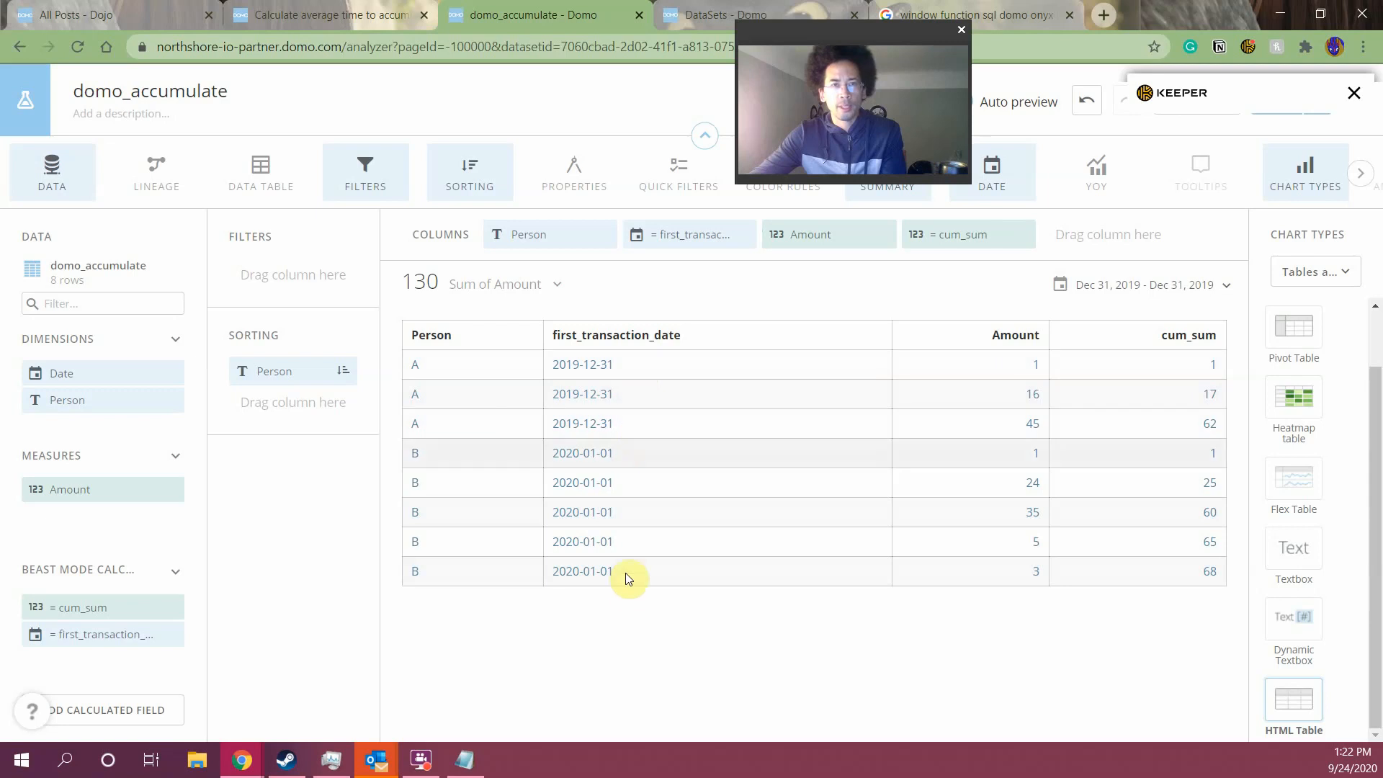
click(1356, 95)
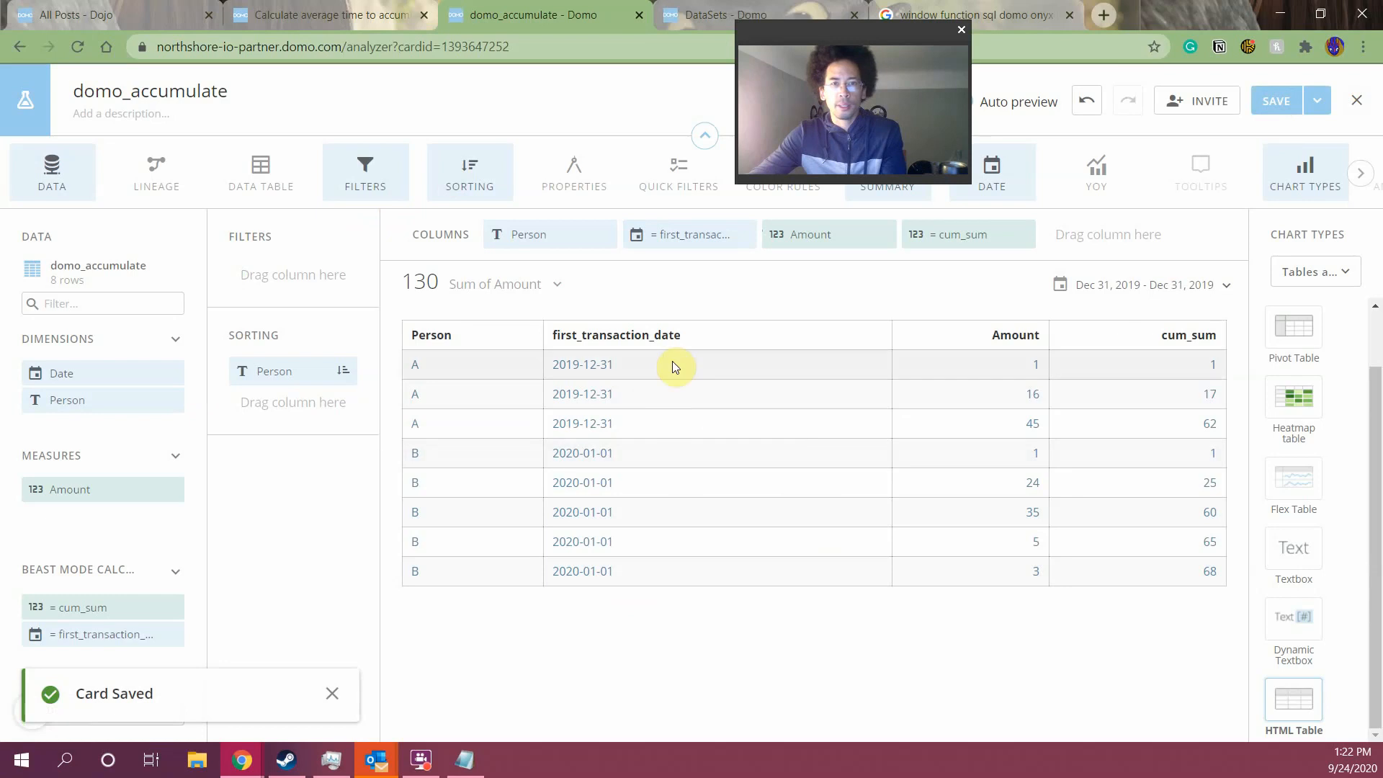
Set the aggregation of the Amount column to Sum
click(781, 240)
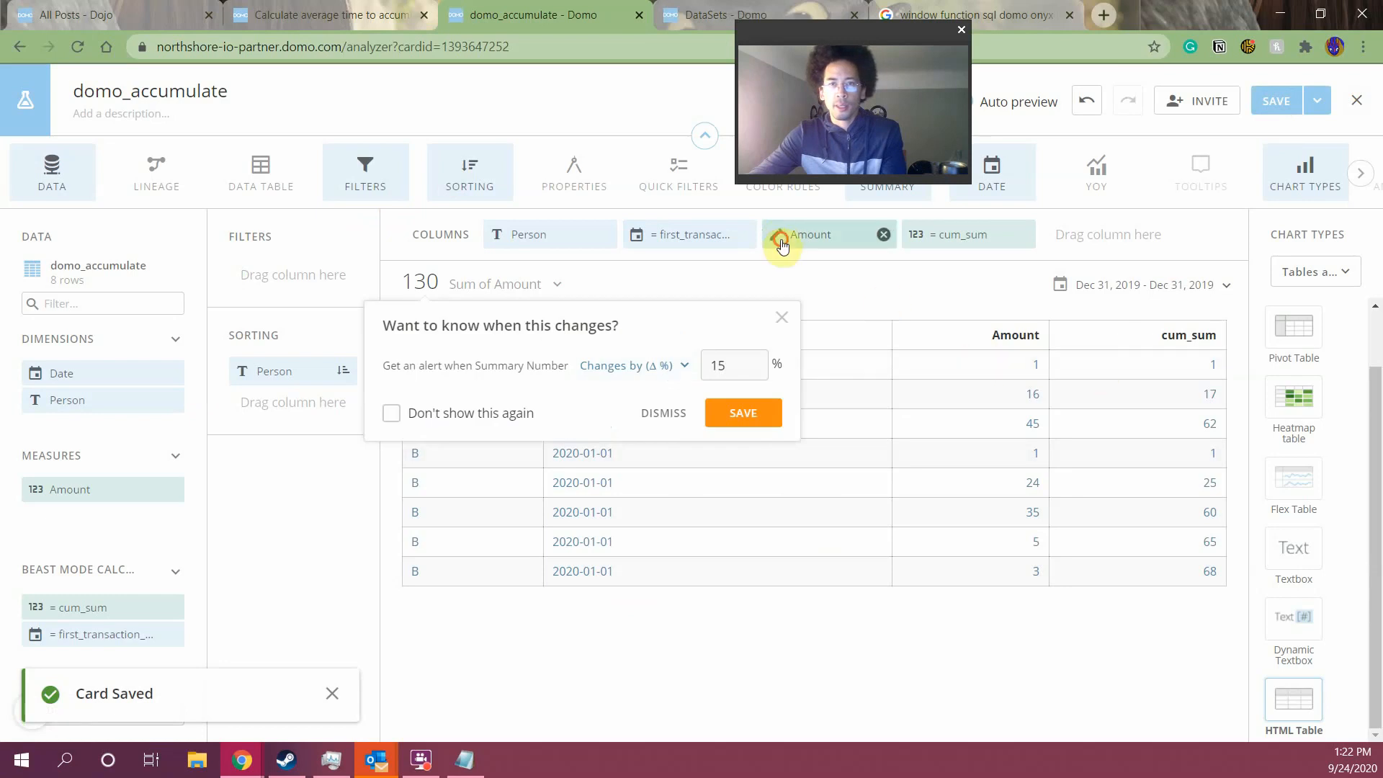
click(821, 306)
click(827, 333)
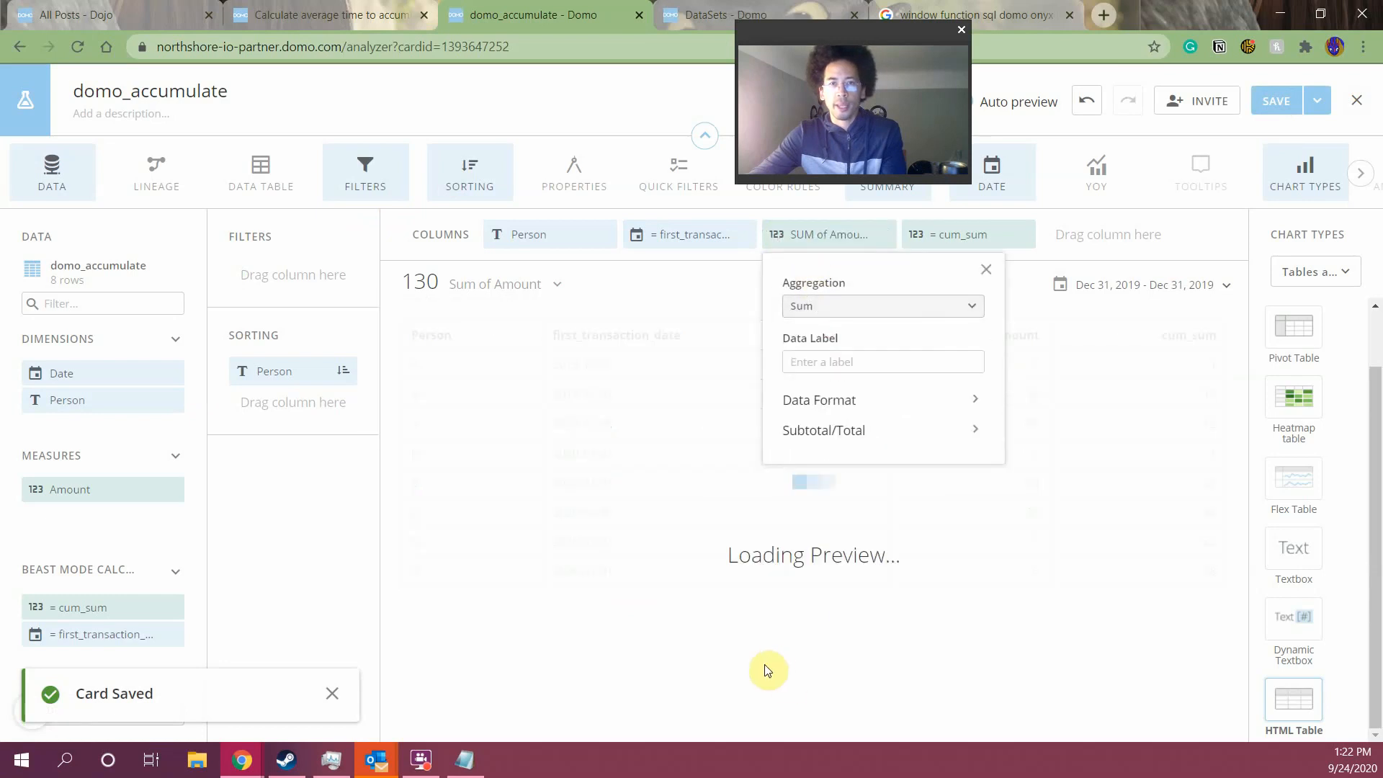
click(678, 668)
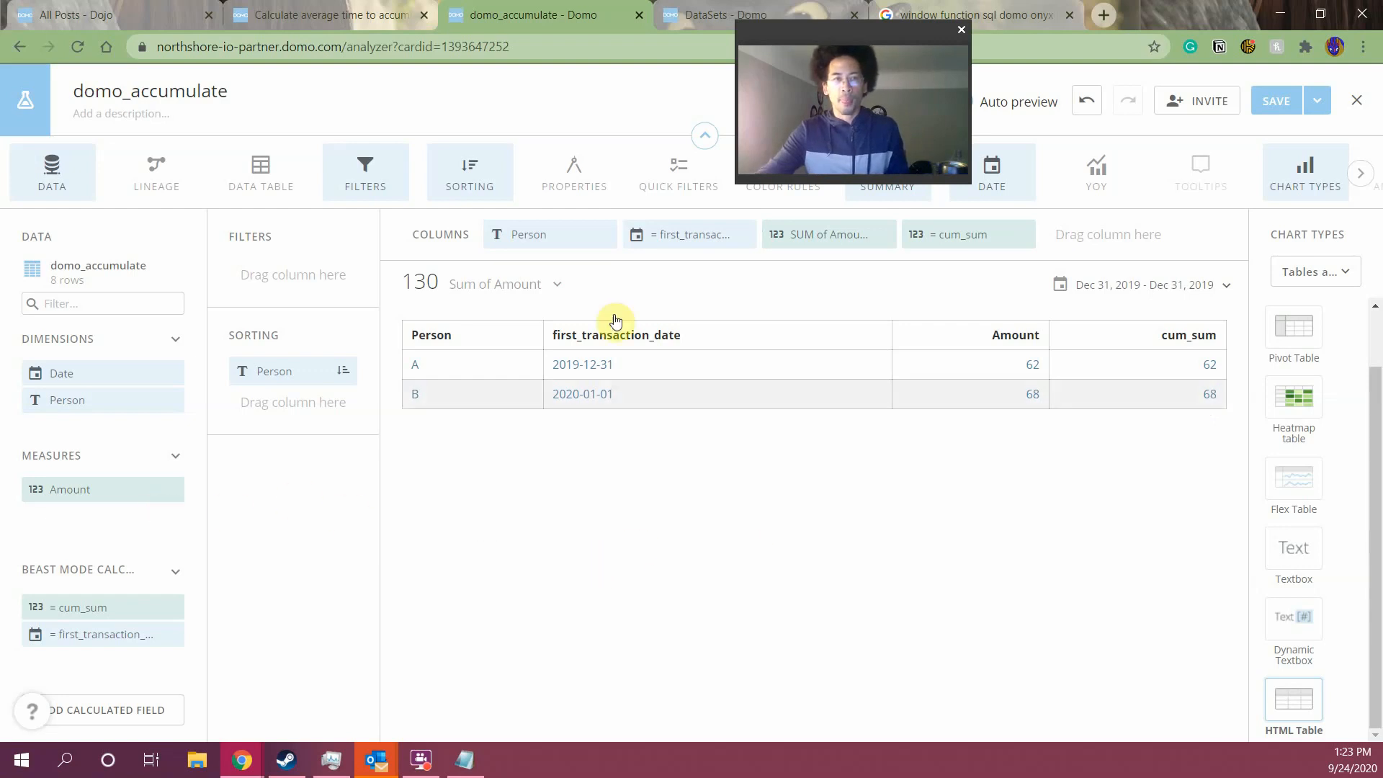
Remove Person from both the table's columns and its sorting
click(605, 236)
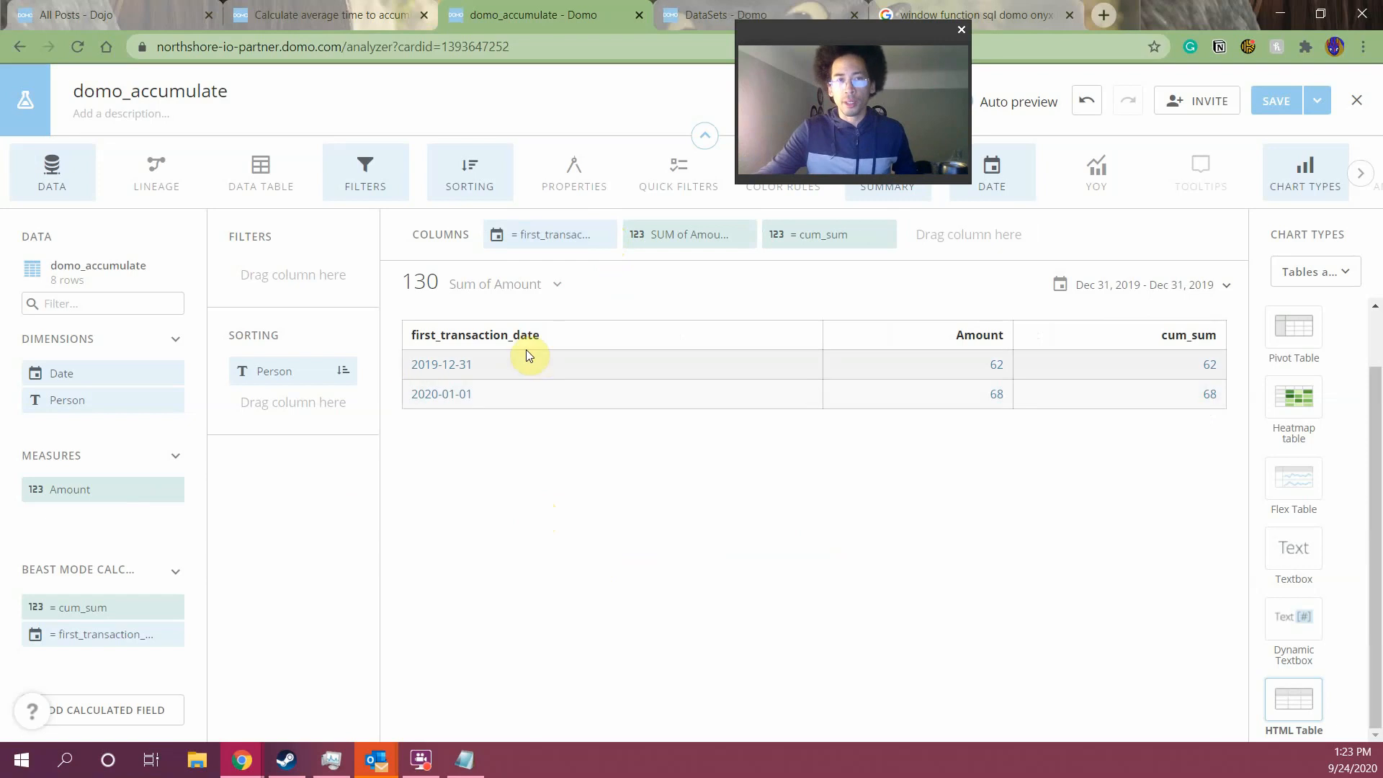
click(347, 372)
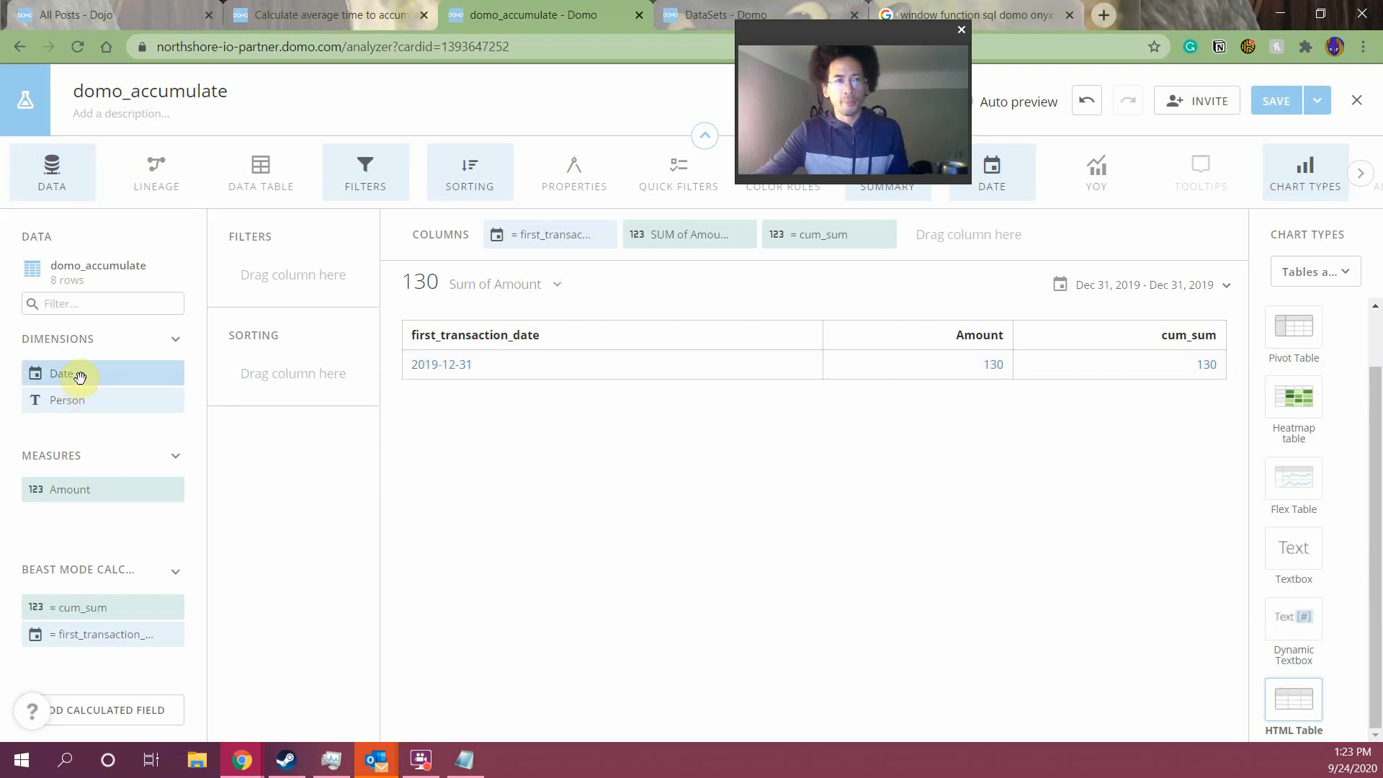
Add Person back as the first table column and place Date between it and first_transaction_date
drag(63, 398, 537, 237)
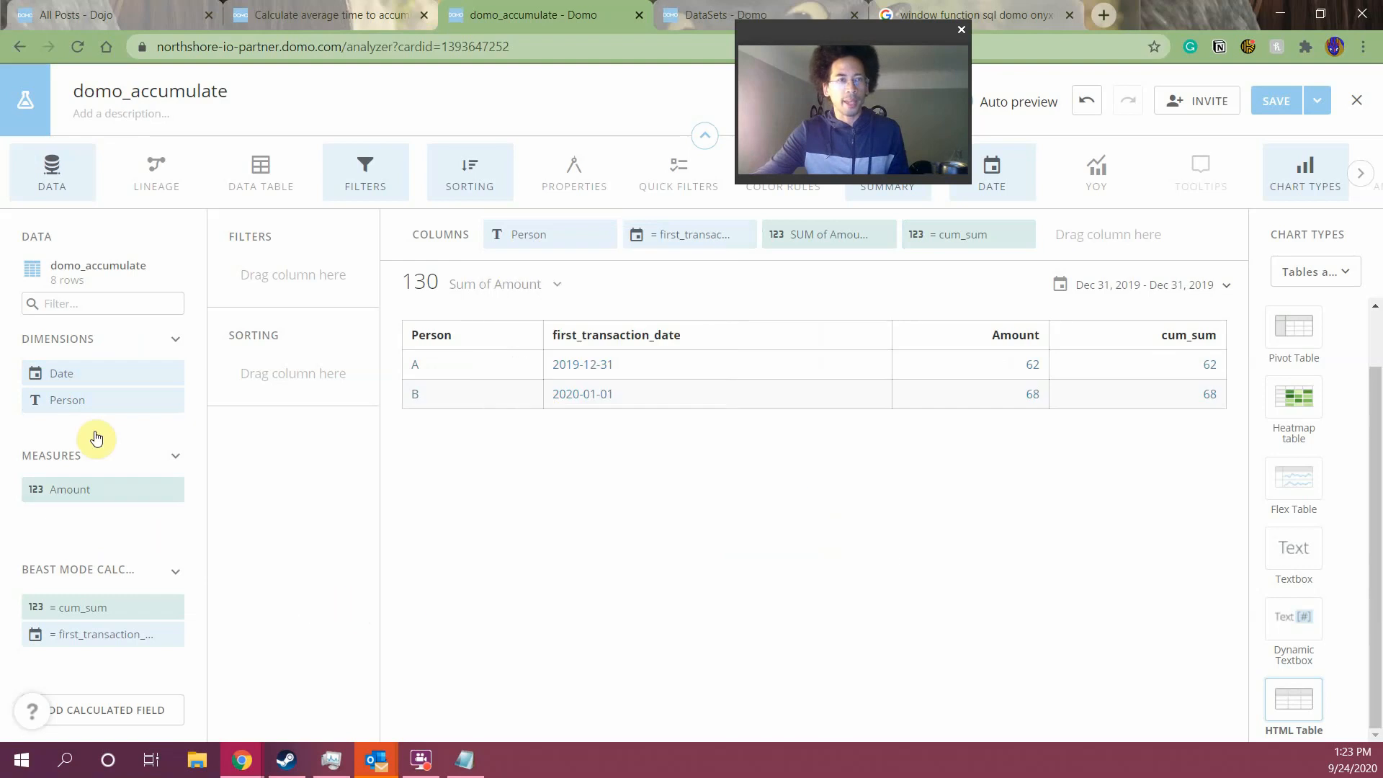
drag(90, 374, 621, 271)
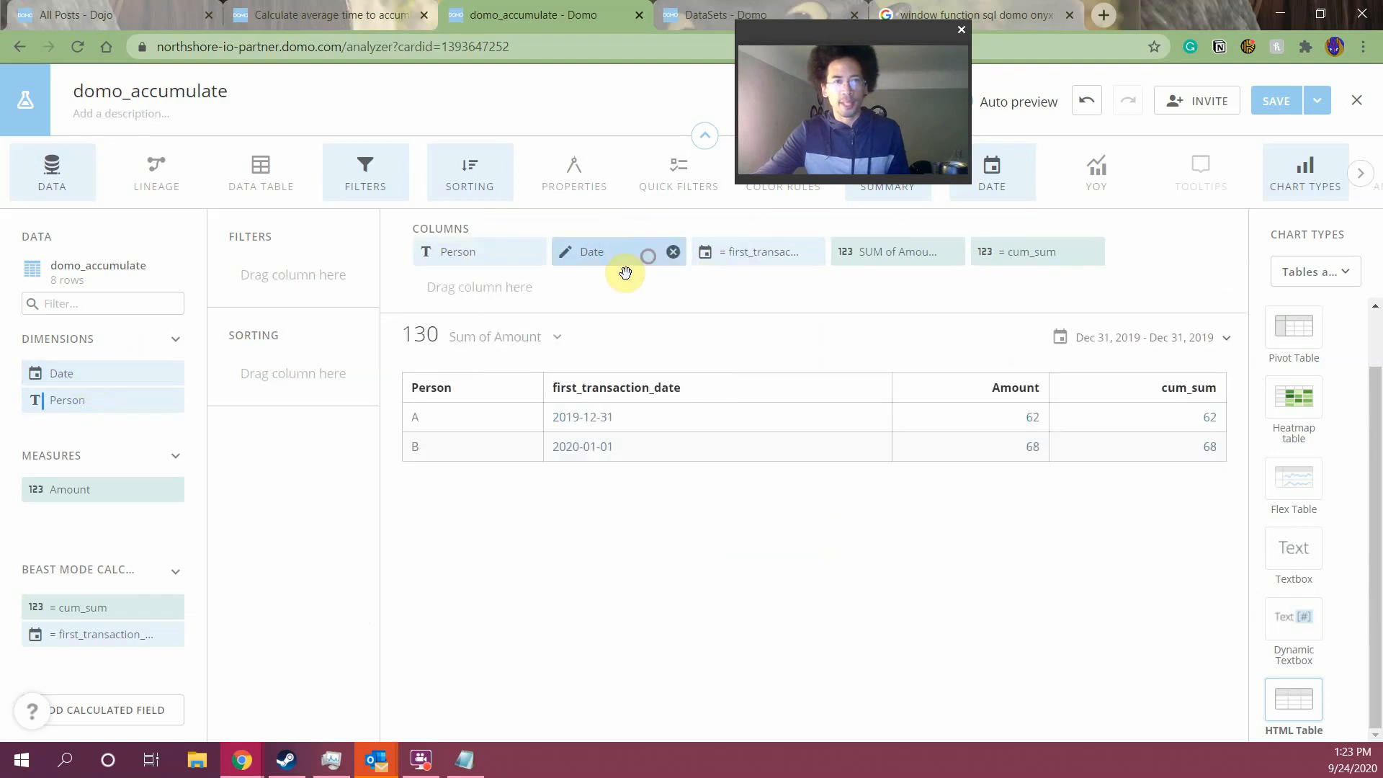
click(809, 674)
Create a new calculated field and start its formula with case when
click(58, 711)
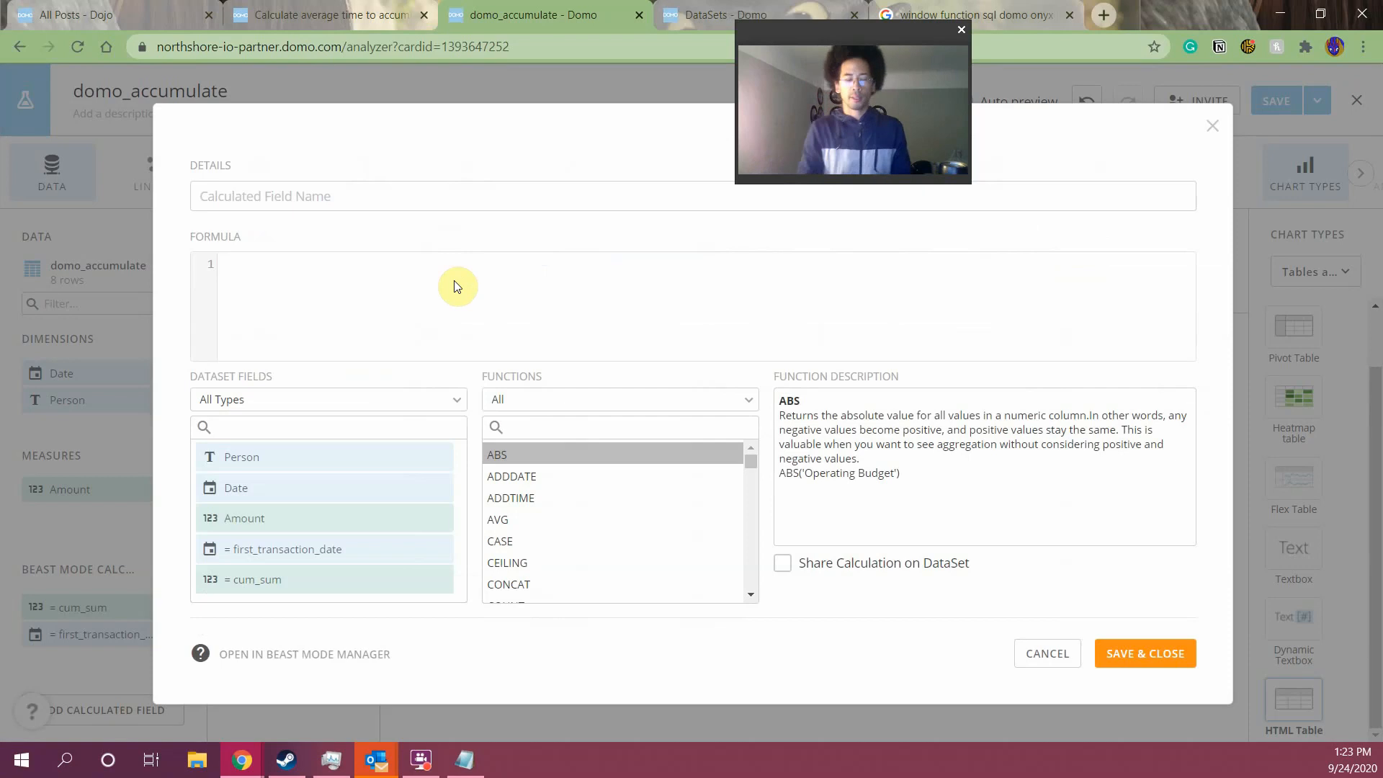
text(case when date)
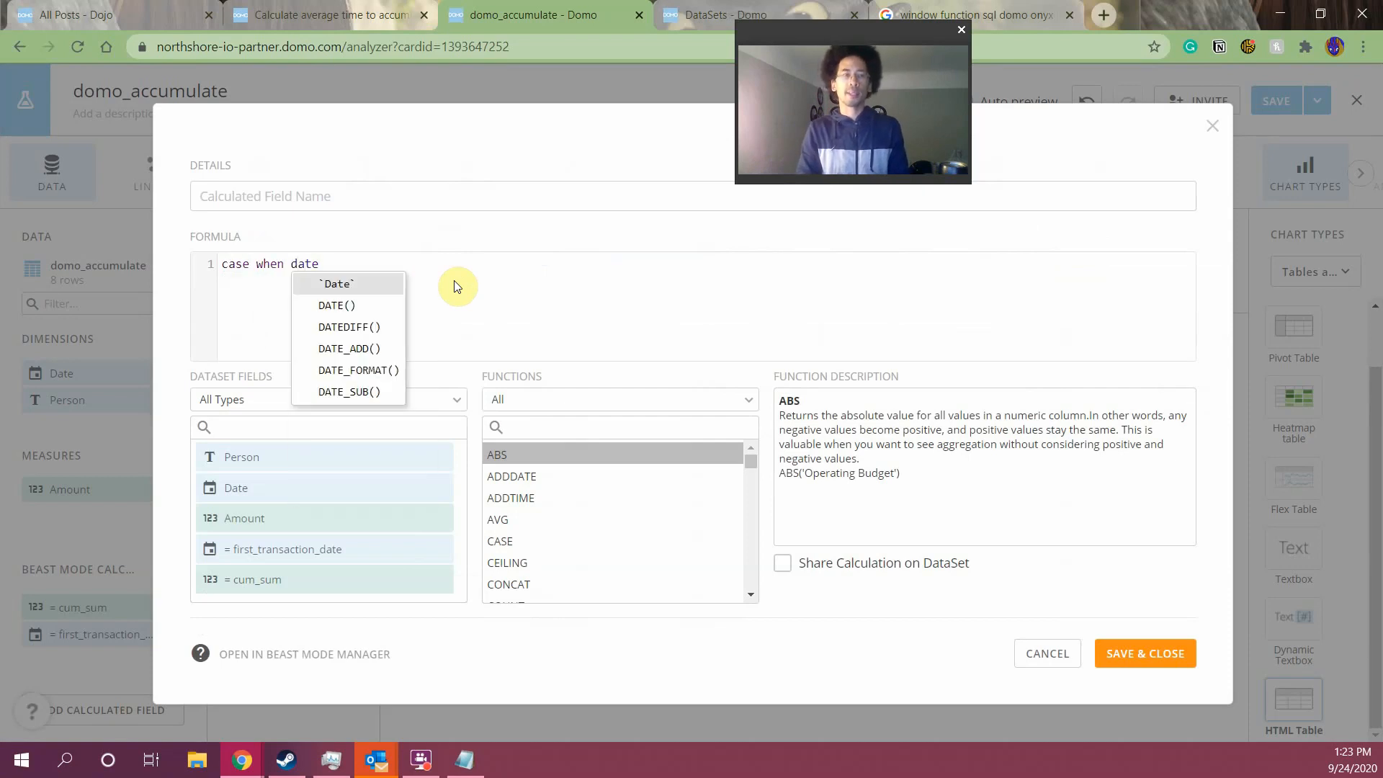
key(Return)
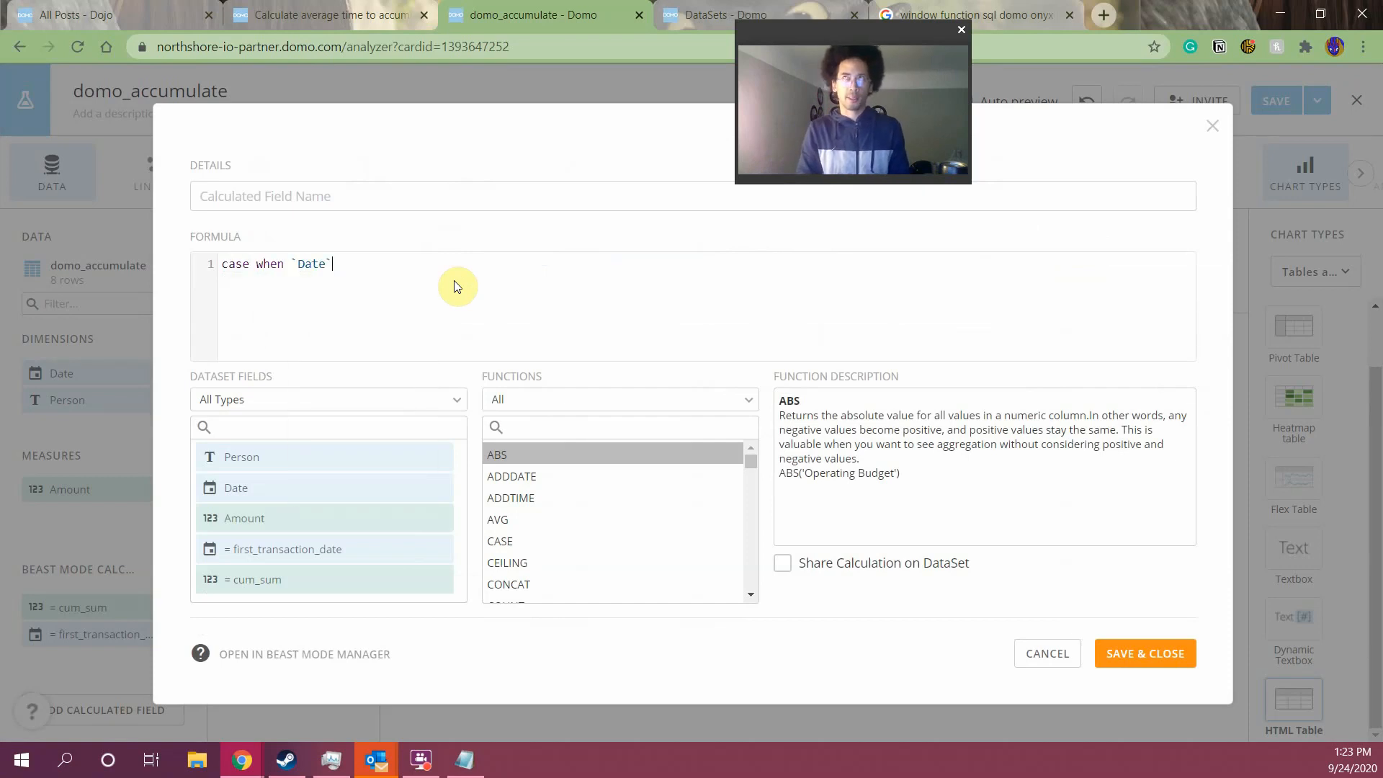
key(shift+Left)
key(shift+Left)
key(shift+Left)
key(shift+Left)
key(shift+Left)
key(shift+Left)
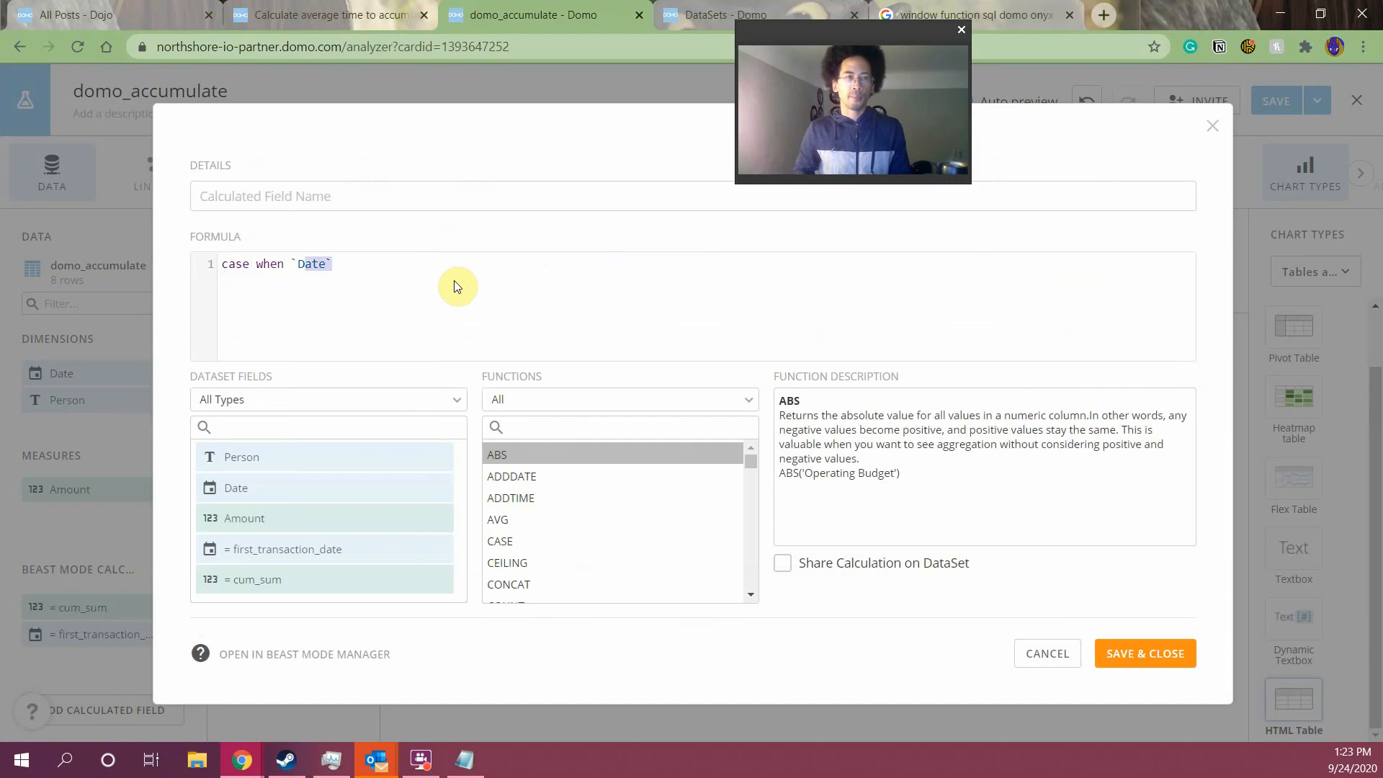
key(BackSpace)
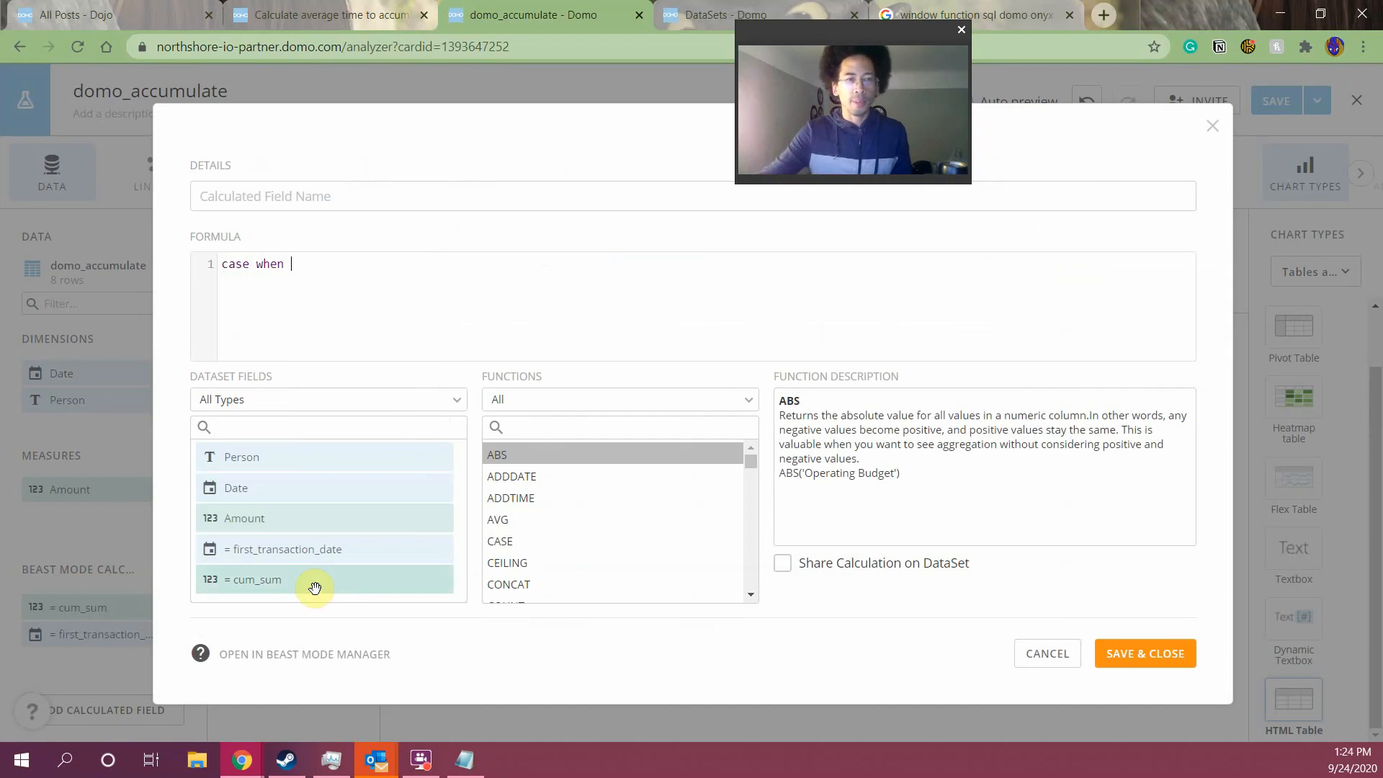
Complete the formula as case when sum(sum(amount)) over (partition by `Person` order by date) >50 then `Date` end
text(sum(sum(amount)) over (partition by `Person` order by date))
text(>5)
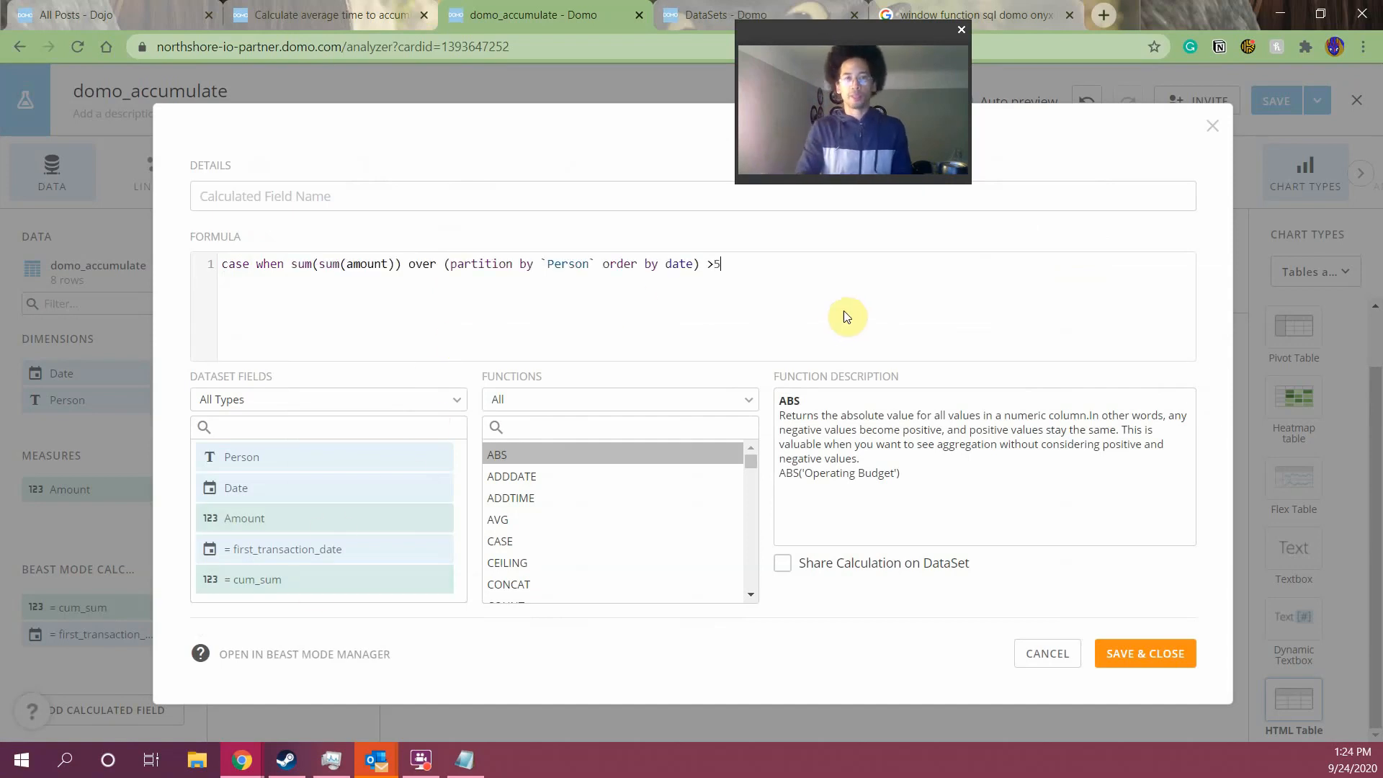
text( the)
key(BackSpace)
key(BackSpace)
key(BackSpace)
key(BackSpace)
text(-)
key(BackSpace)
text(0 then date)
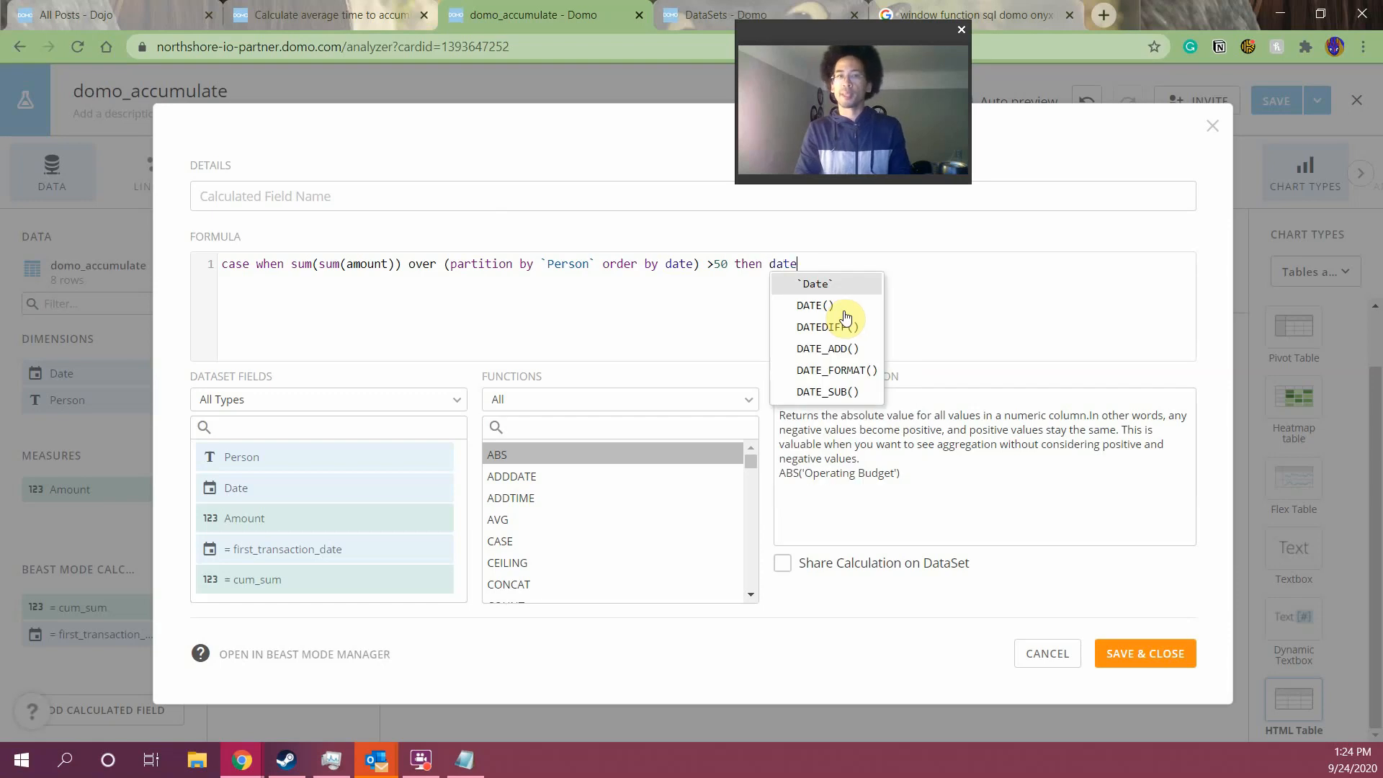
key(Return)
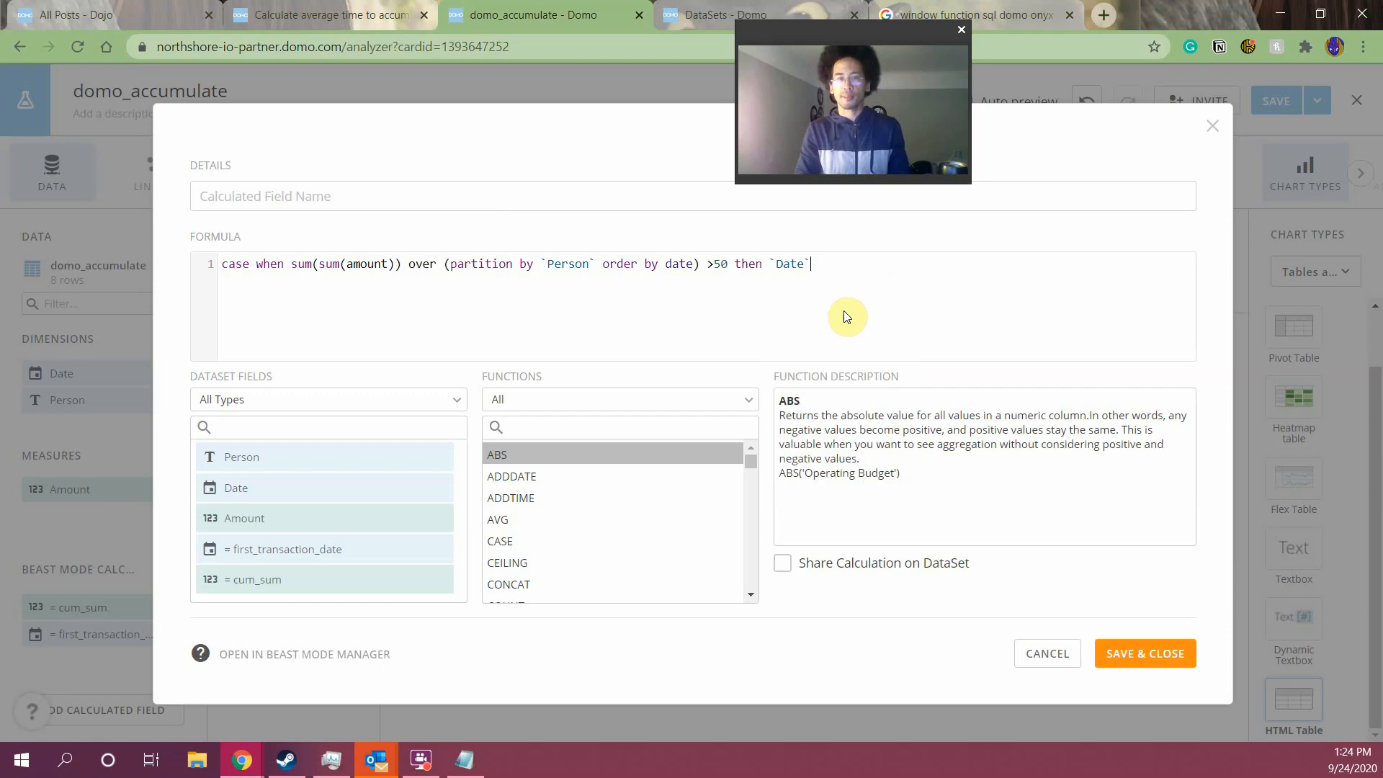
text(end)
Name the calculated field isGreater Than 50
click(662, 202)
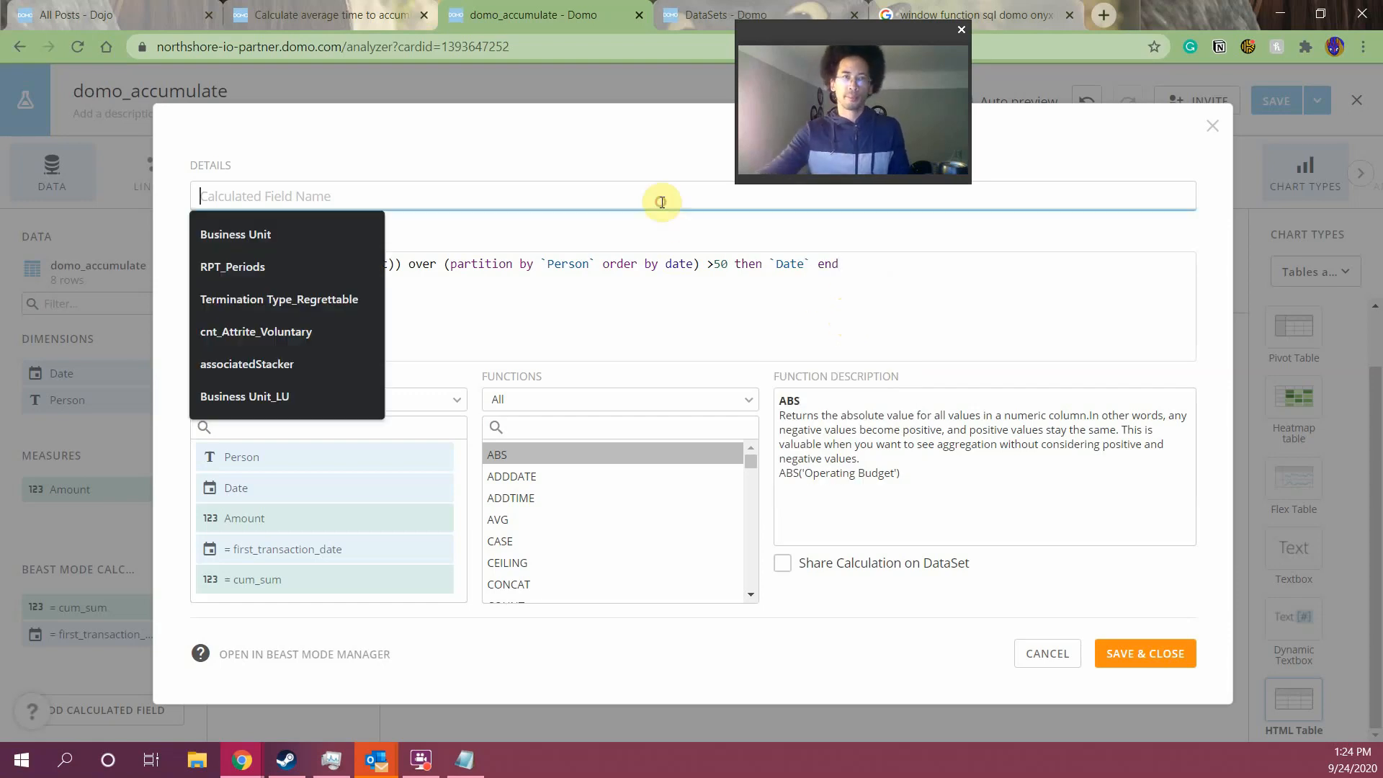
text(is)
key(BackSpace)
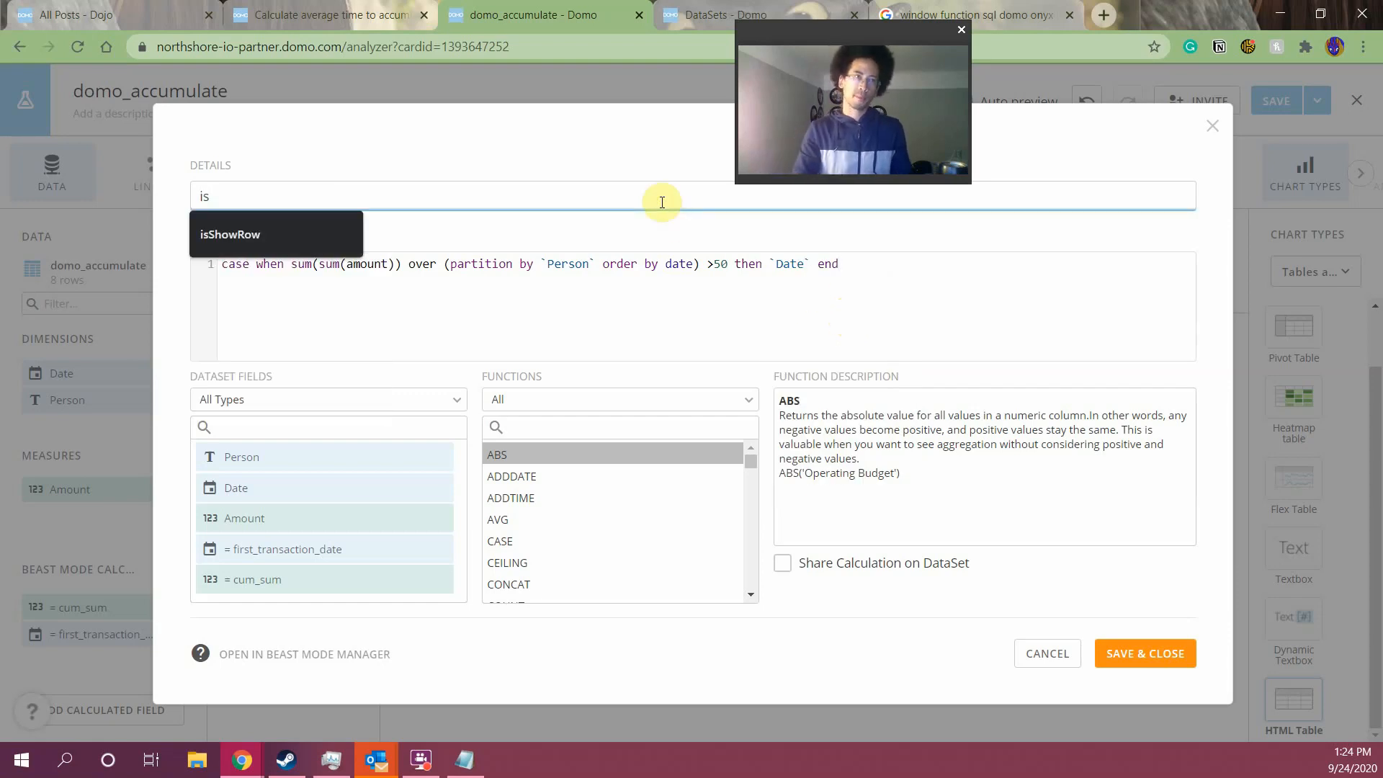
text(sGreater Than j50)
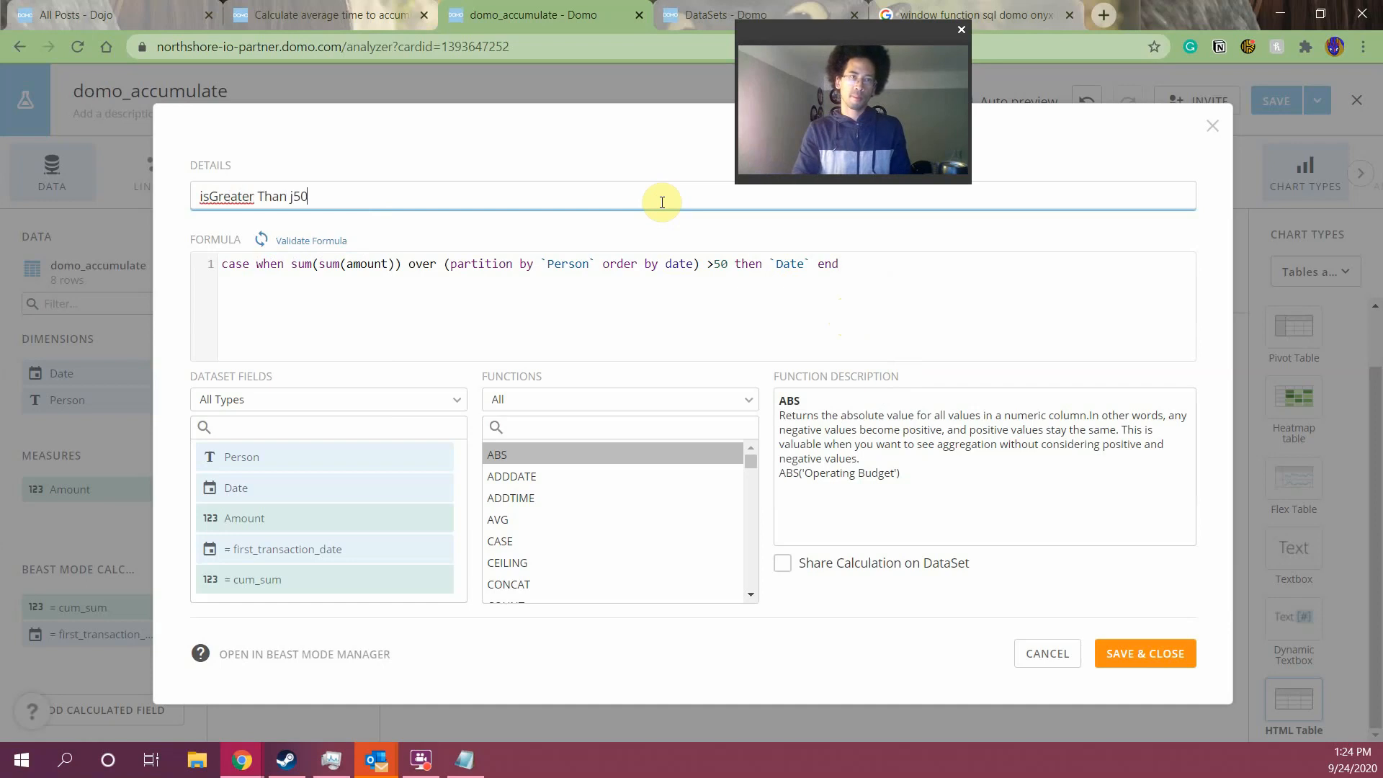
key(BackSpace)
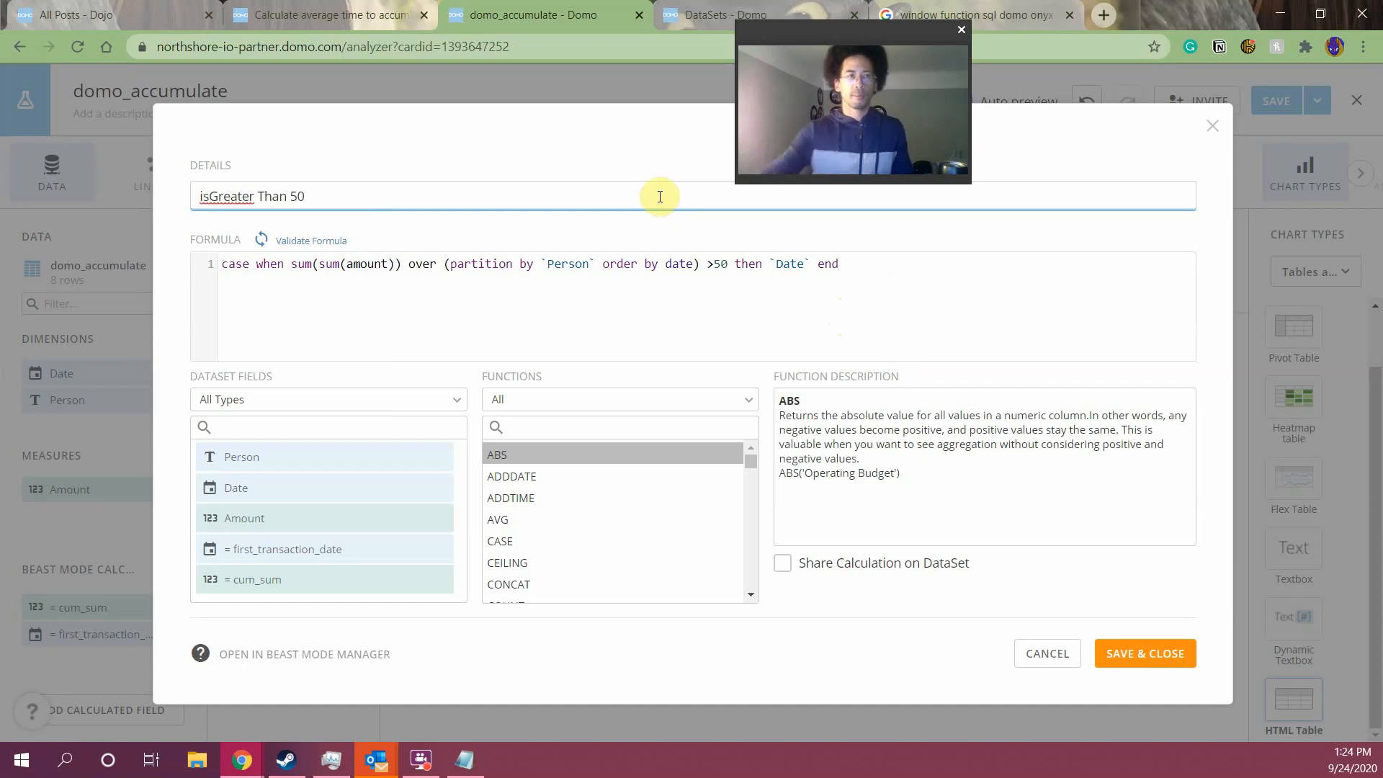
Change the formula's comparison to >=50 and save the calculated field
click(710, 264)
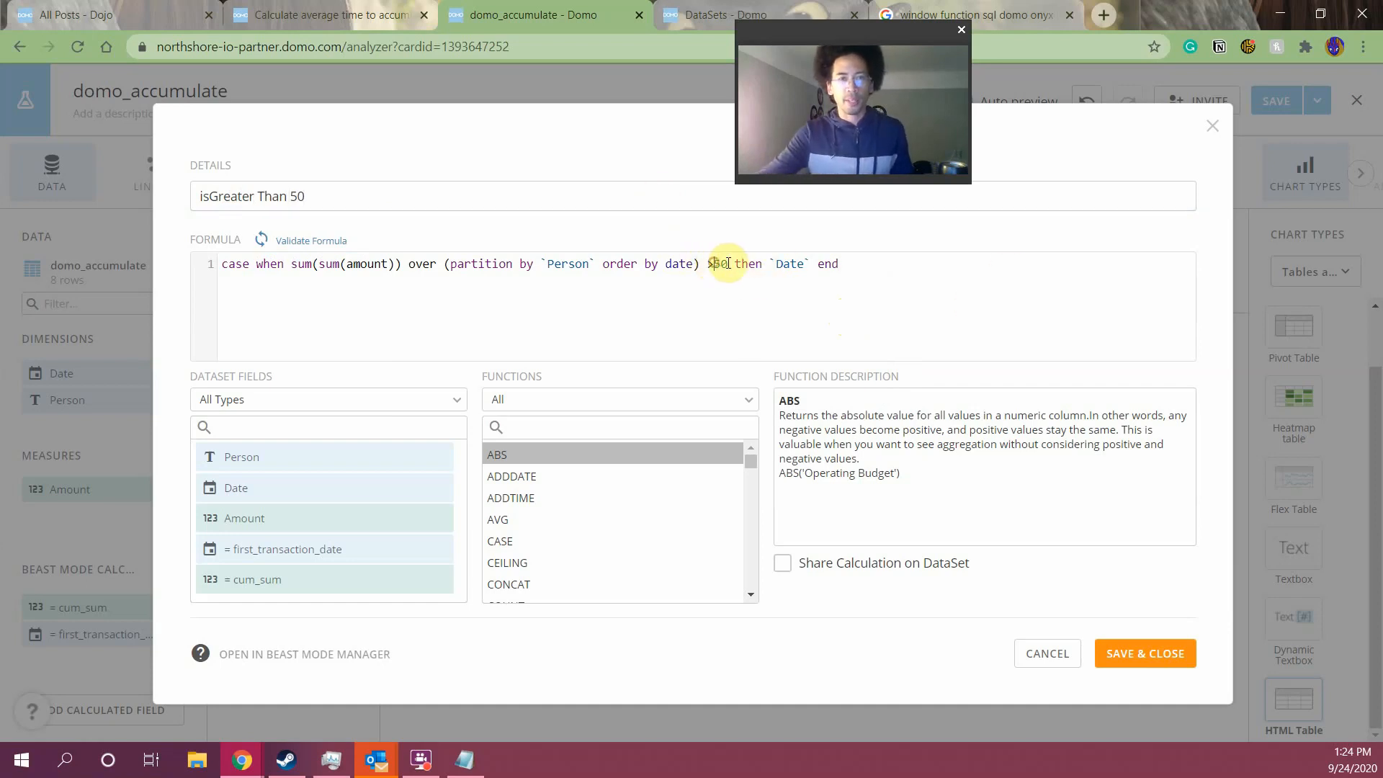
text(>=)
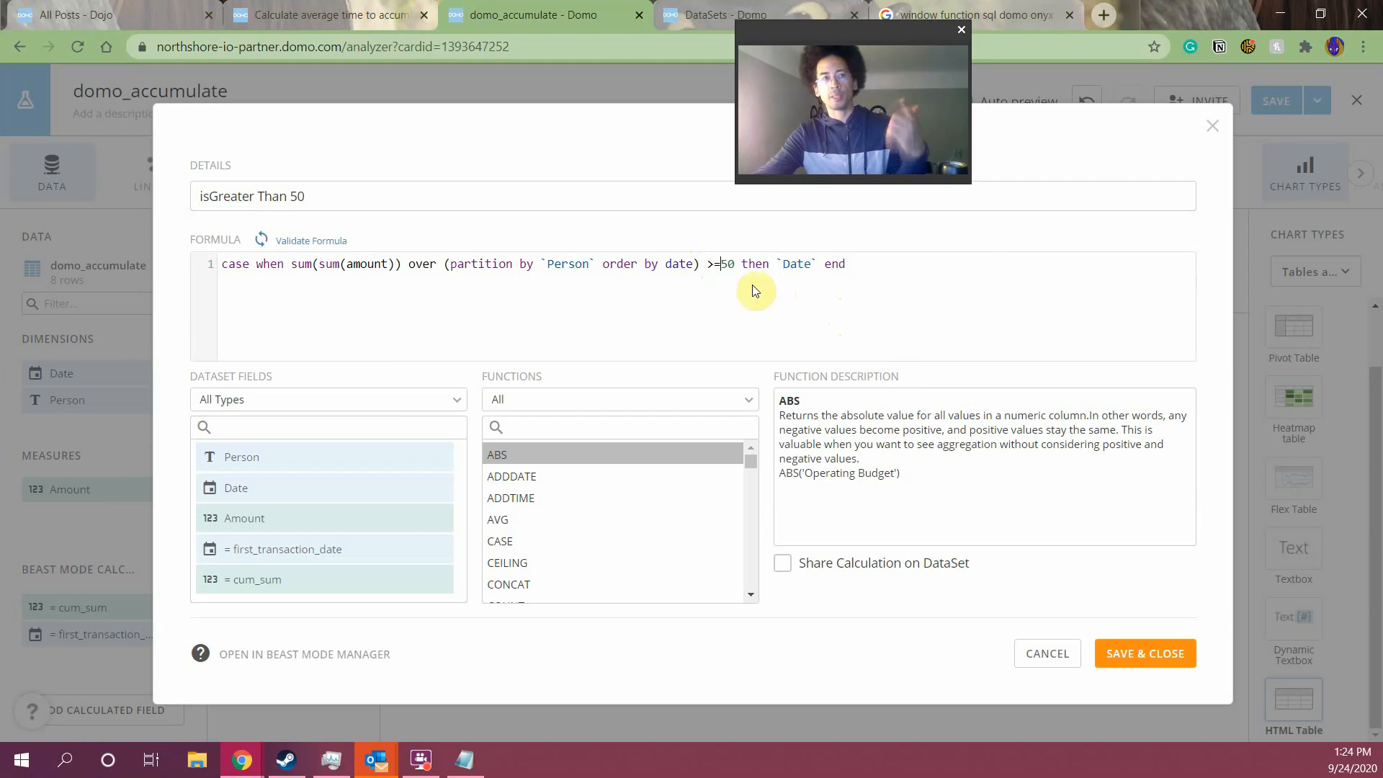
click(1148, 653)
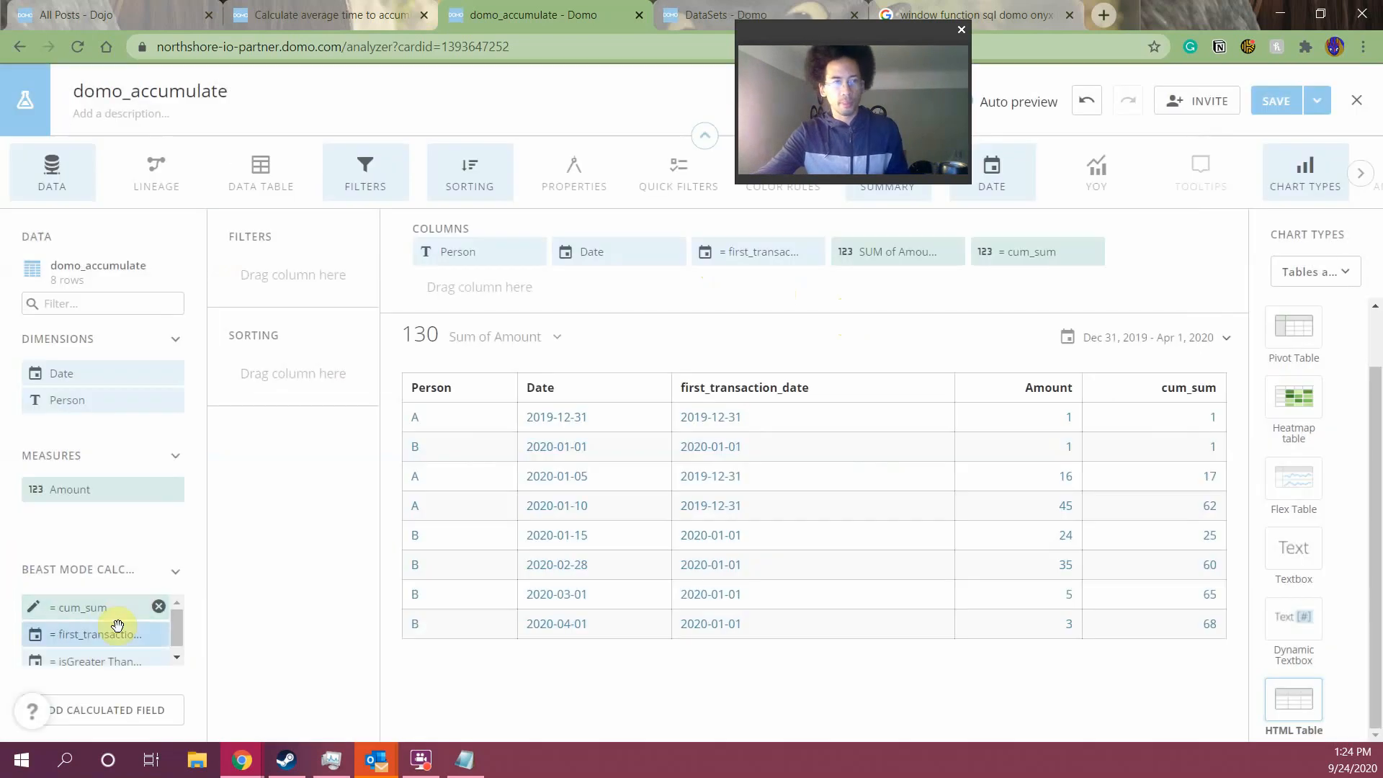
Add the isGreater Than 50 calculation to the table as the last column, after cum_sum
drag(94, 657, 503, 284)
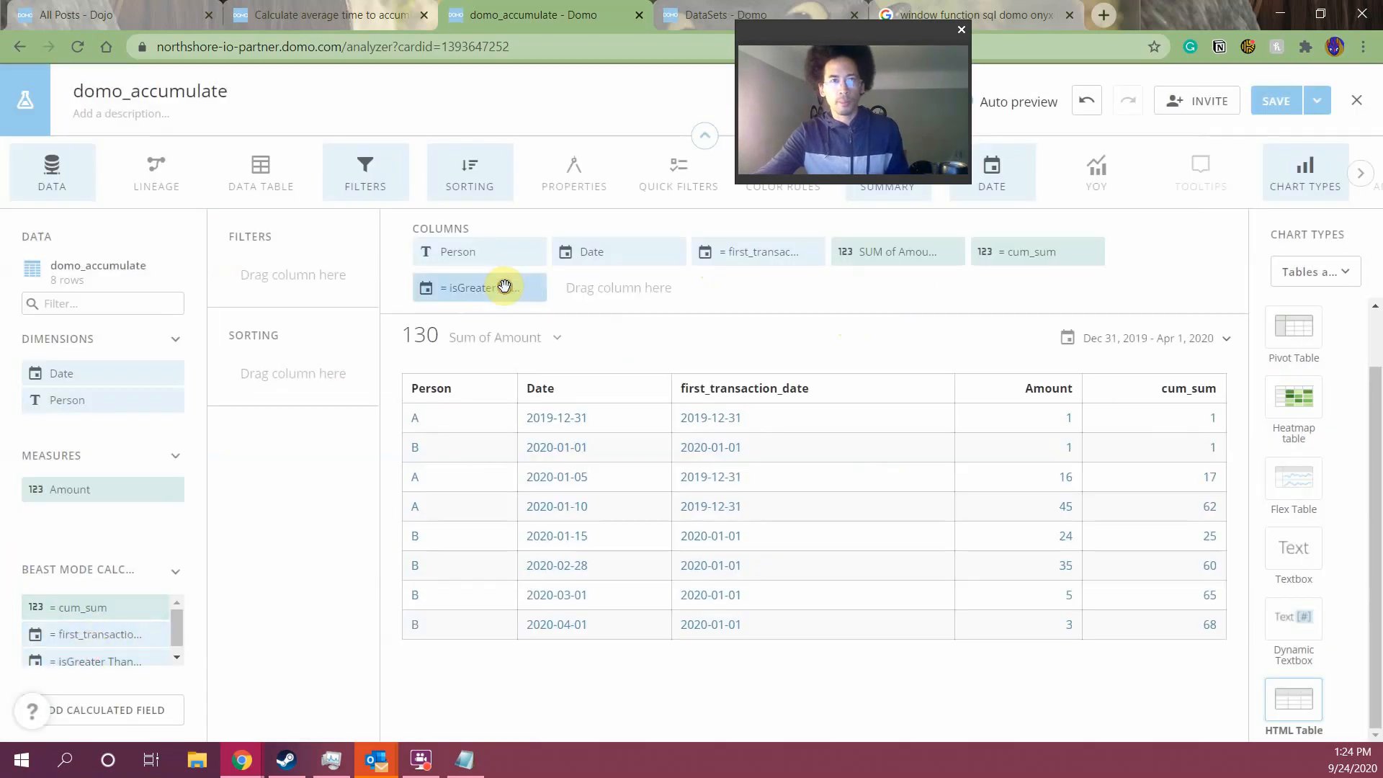
click(504, 284)
click(541, 710)
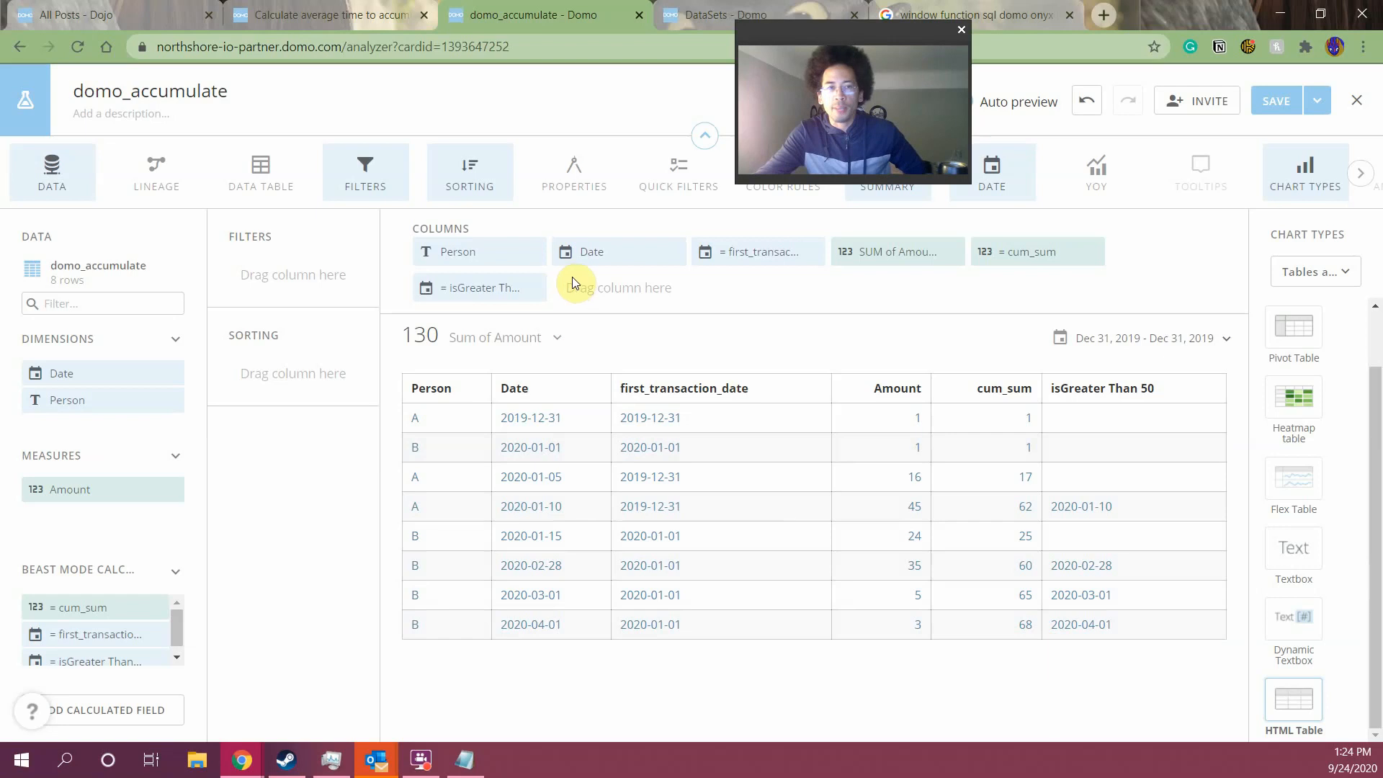
Remove the Date column from the table and reopen the isGreater Than 50 formula, highlighting its partition by and order by clause
click(670, 252)
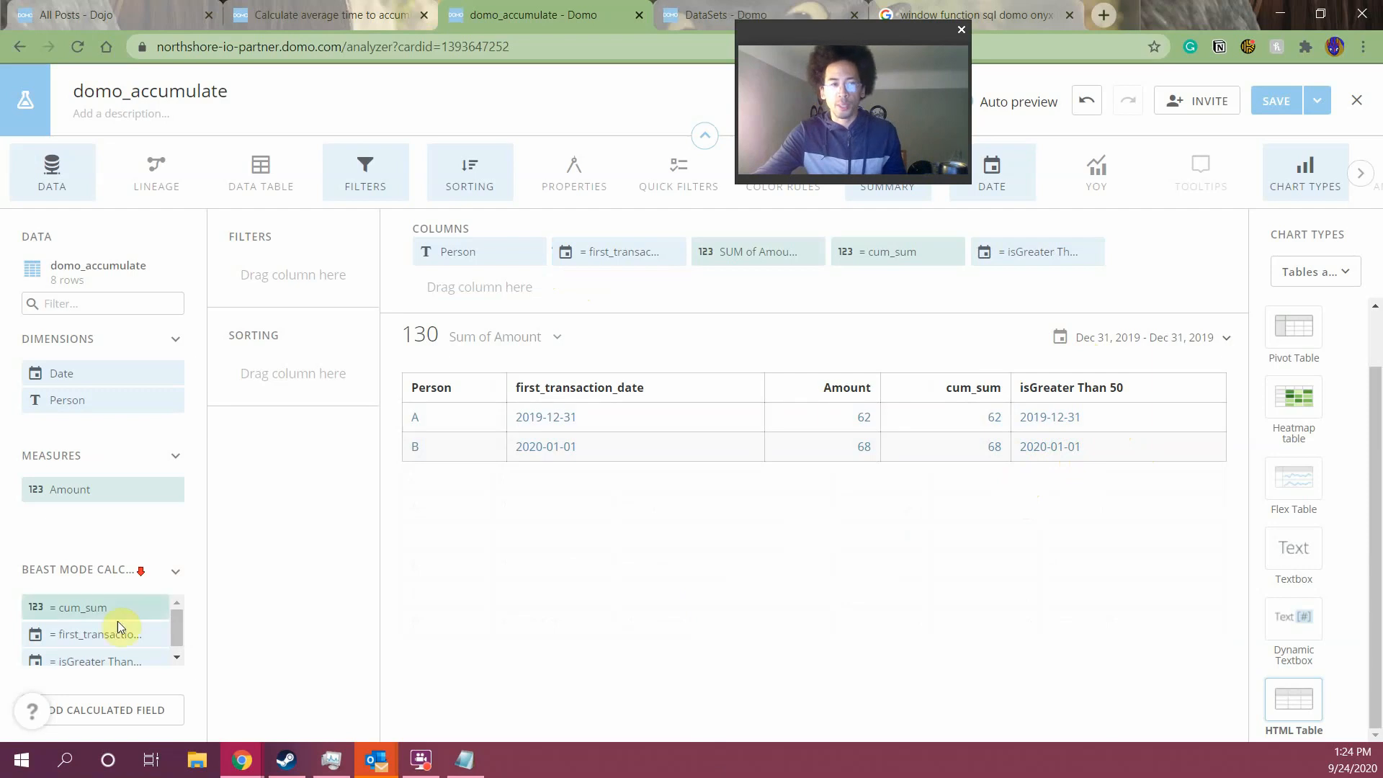
click(100, 652)
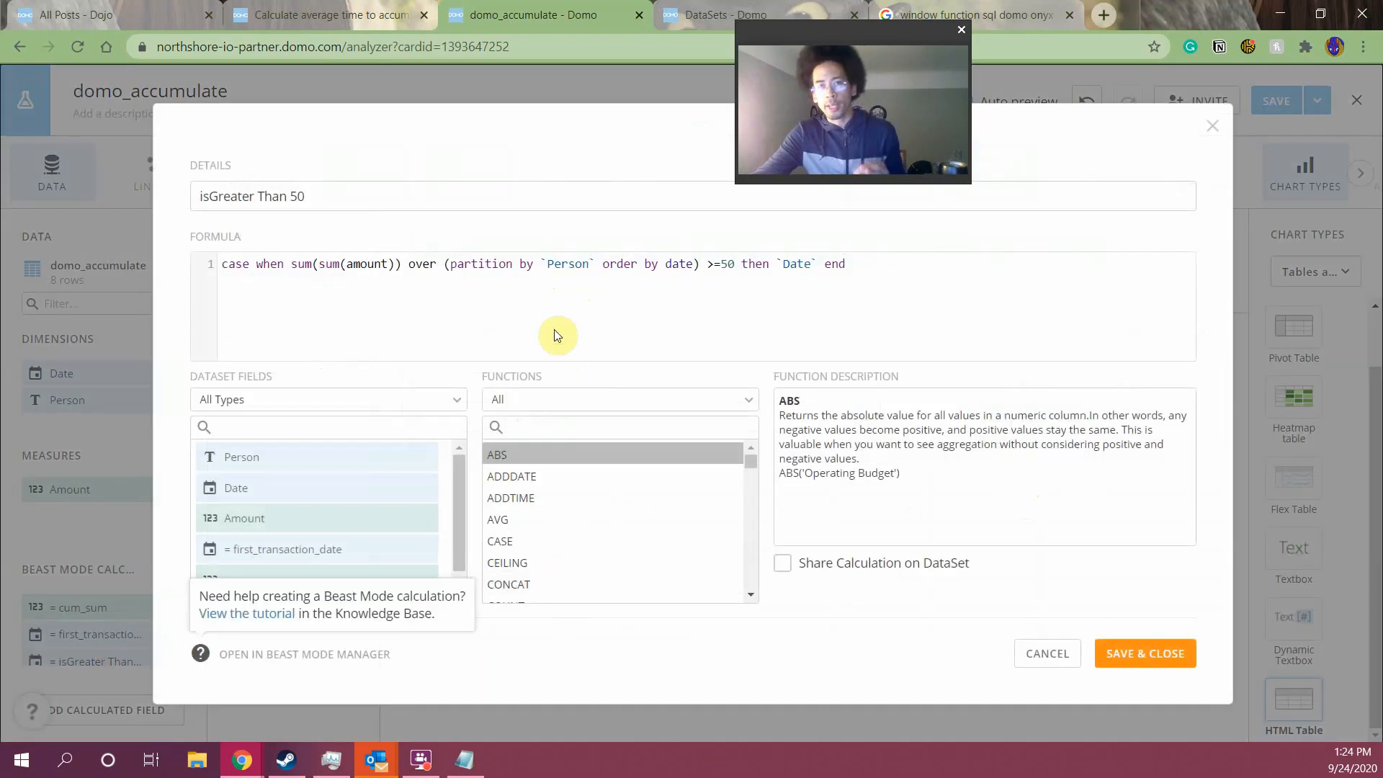
drag(449, 264, 691, 259)
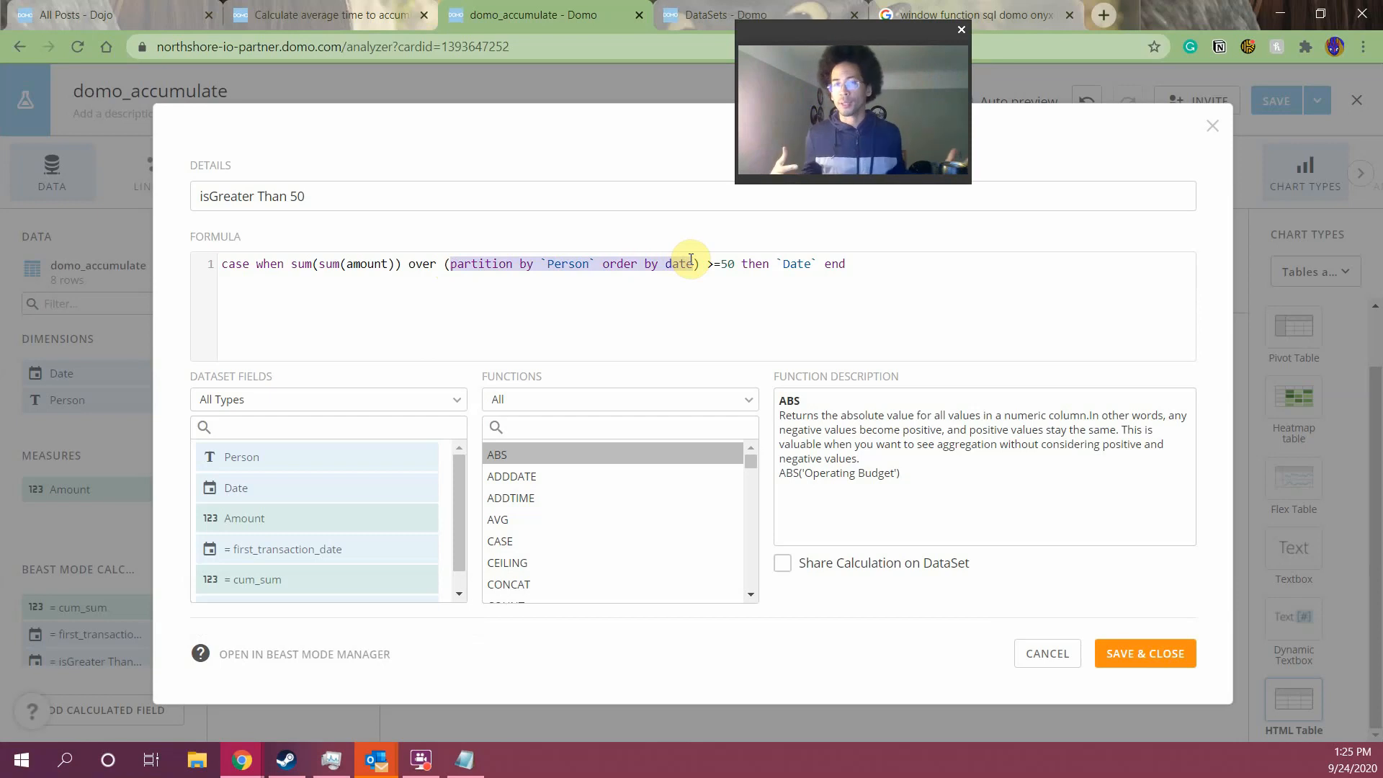
Switch to the SQL query in Notepad and delete date from the outer SELECT
key(alt+Tab)
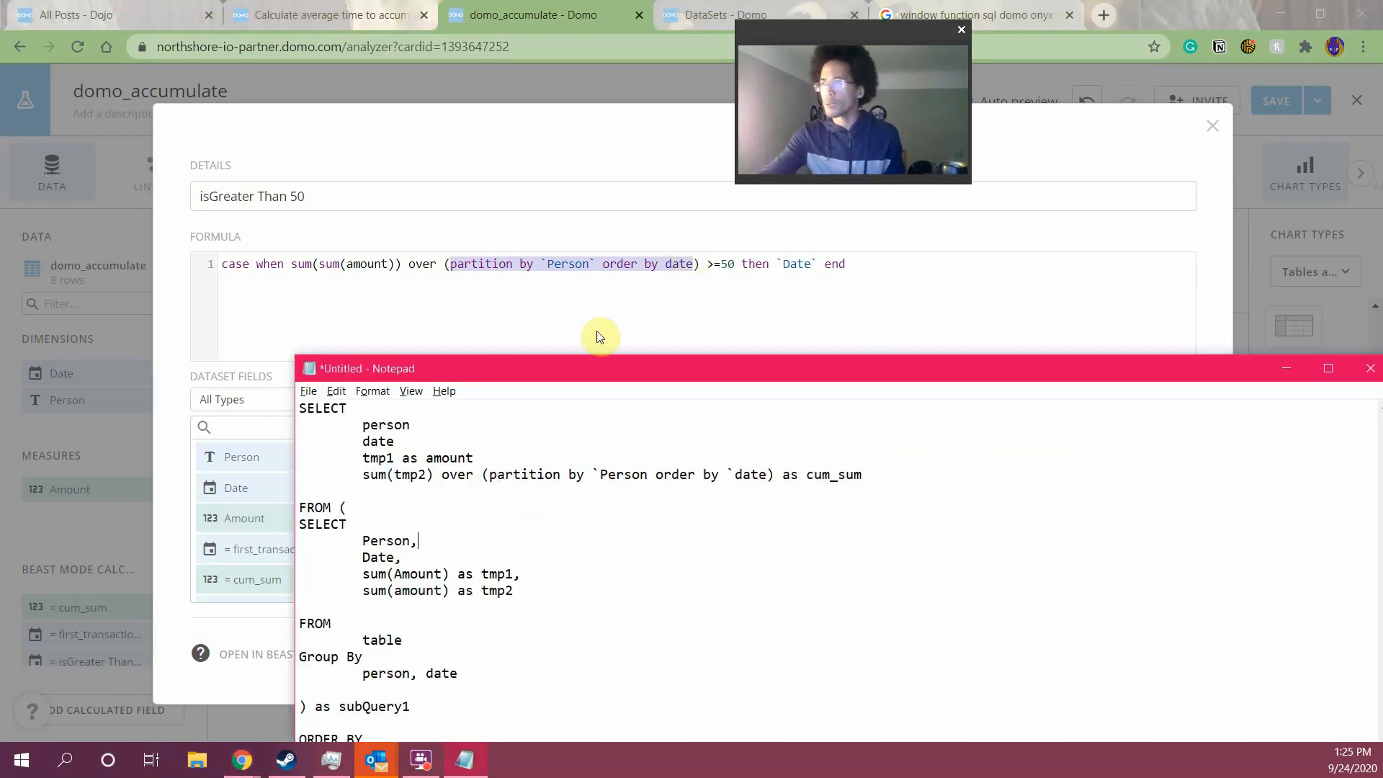
drag(533, 368, 389, 84)
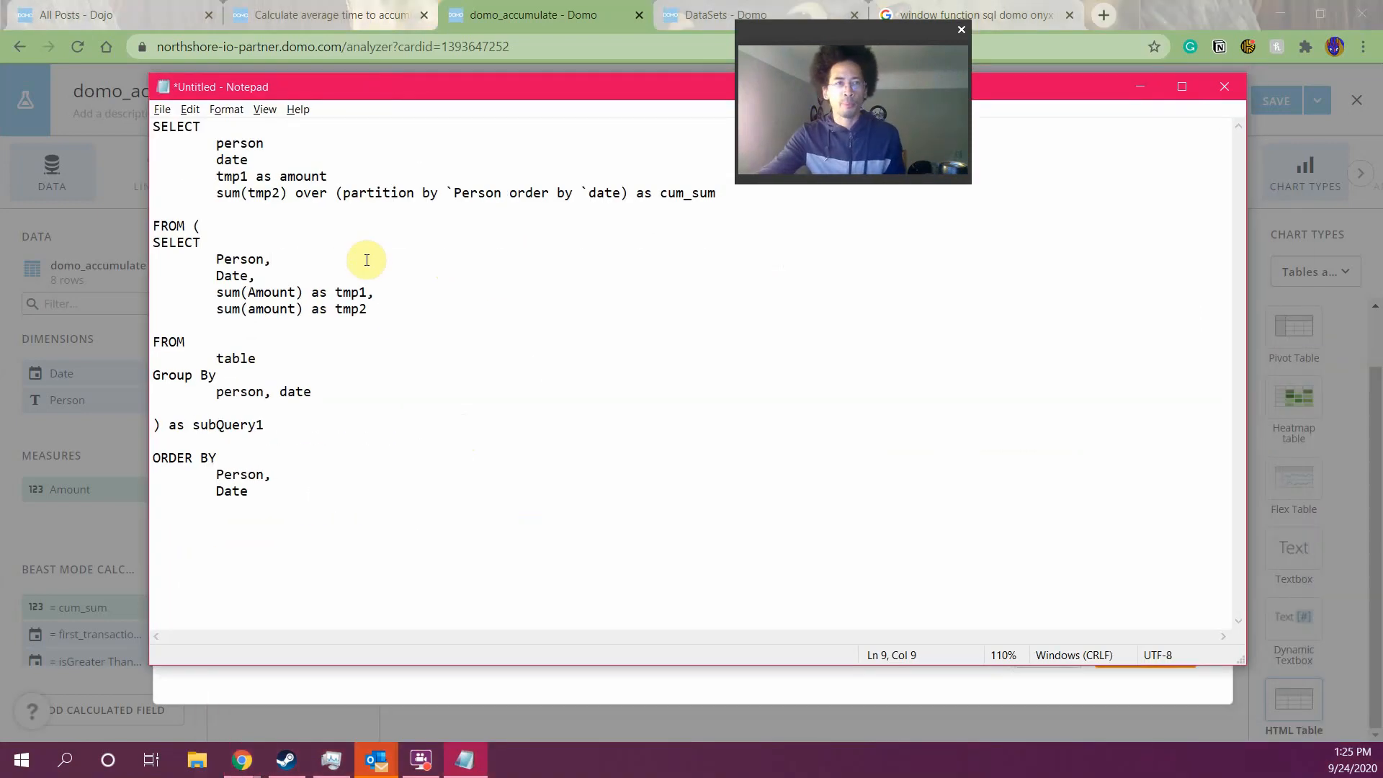
drag(214, 155, 285, 156)
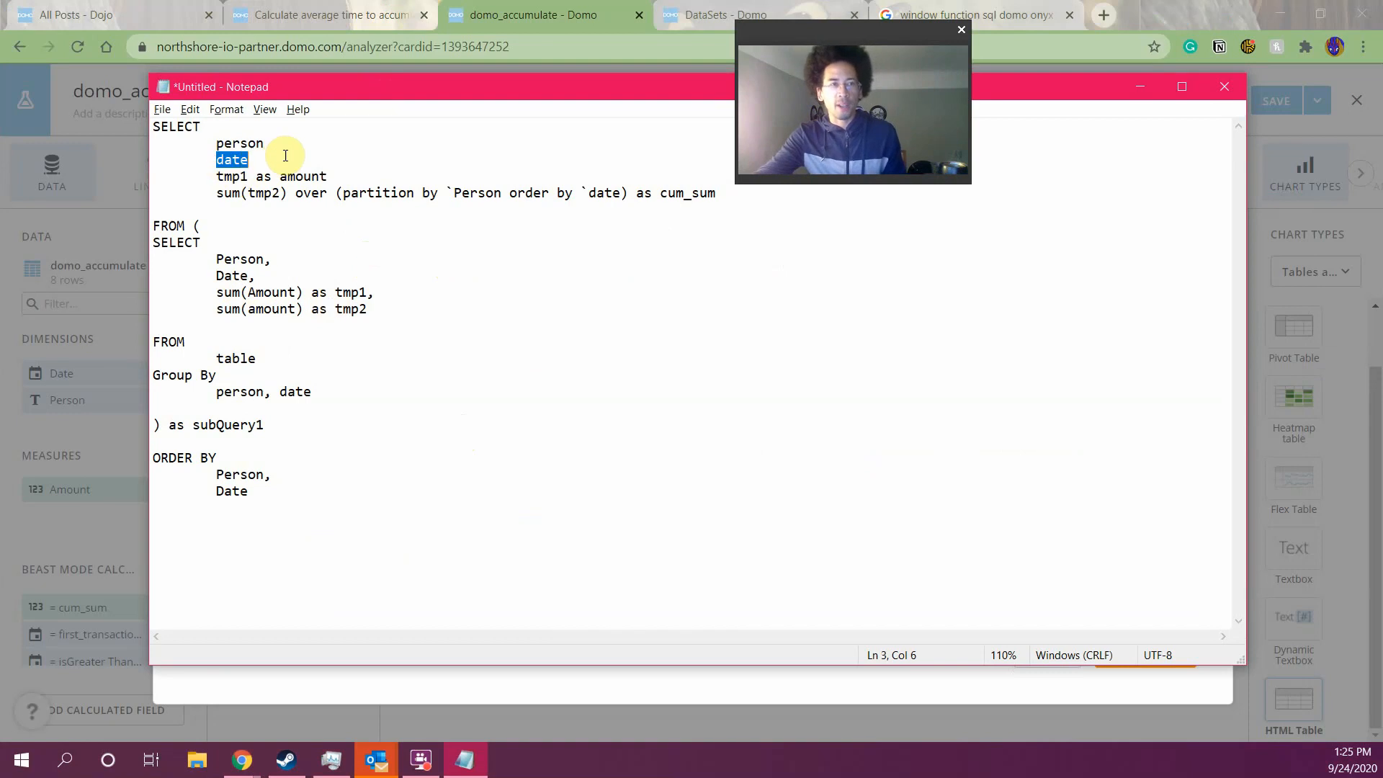
key(Delete)
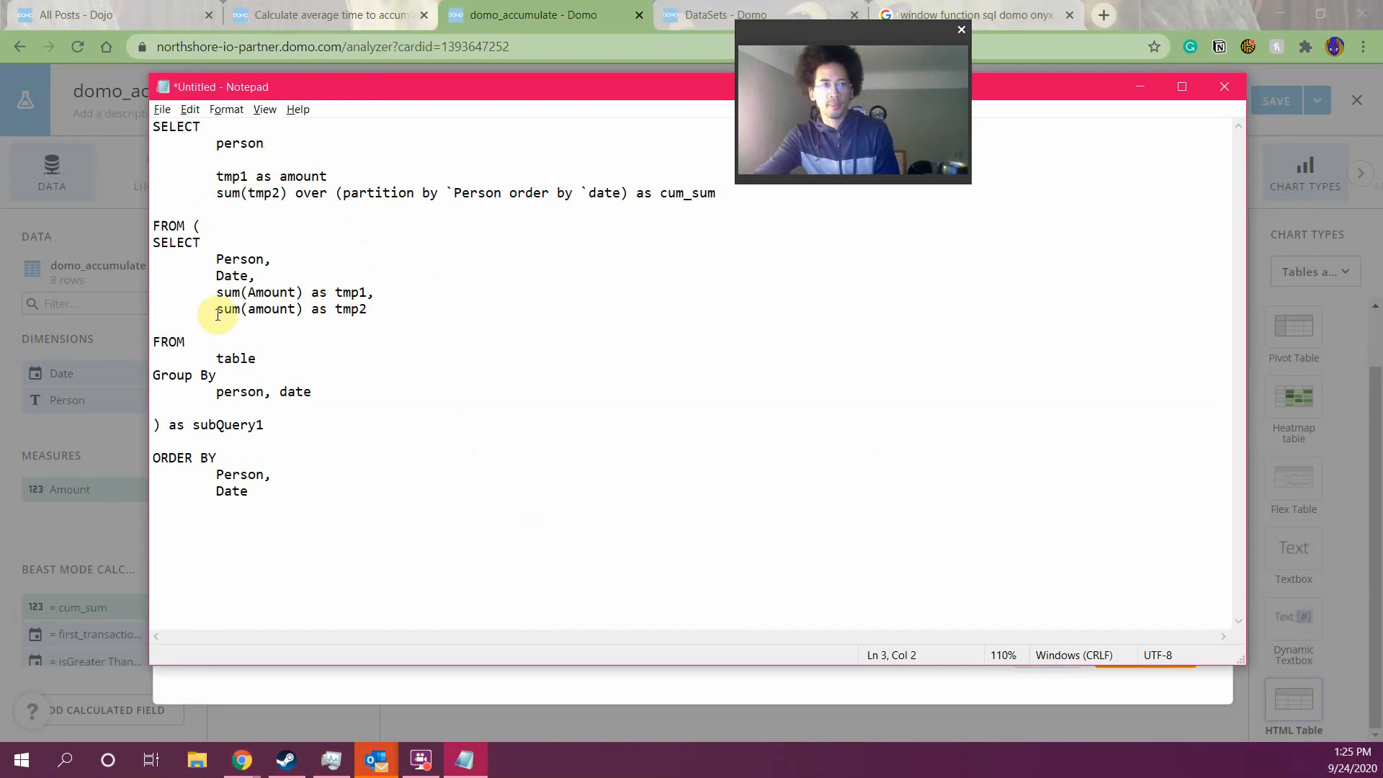
Remove date from the subquery's SELECT and Group By, and from the final ORDER BY
drag(214, 274, 303, 270)
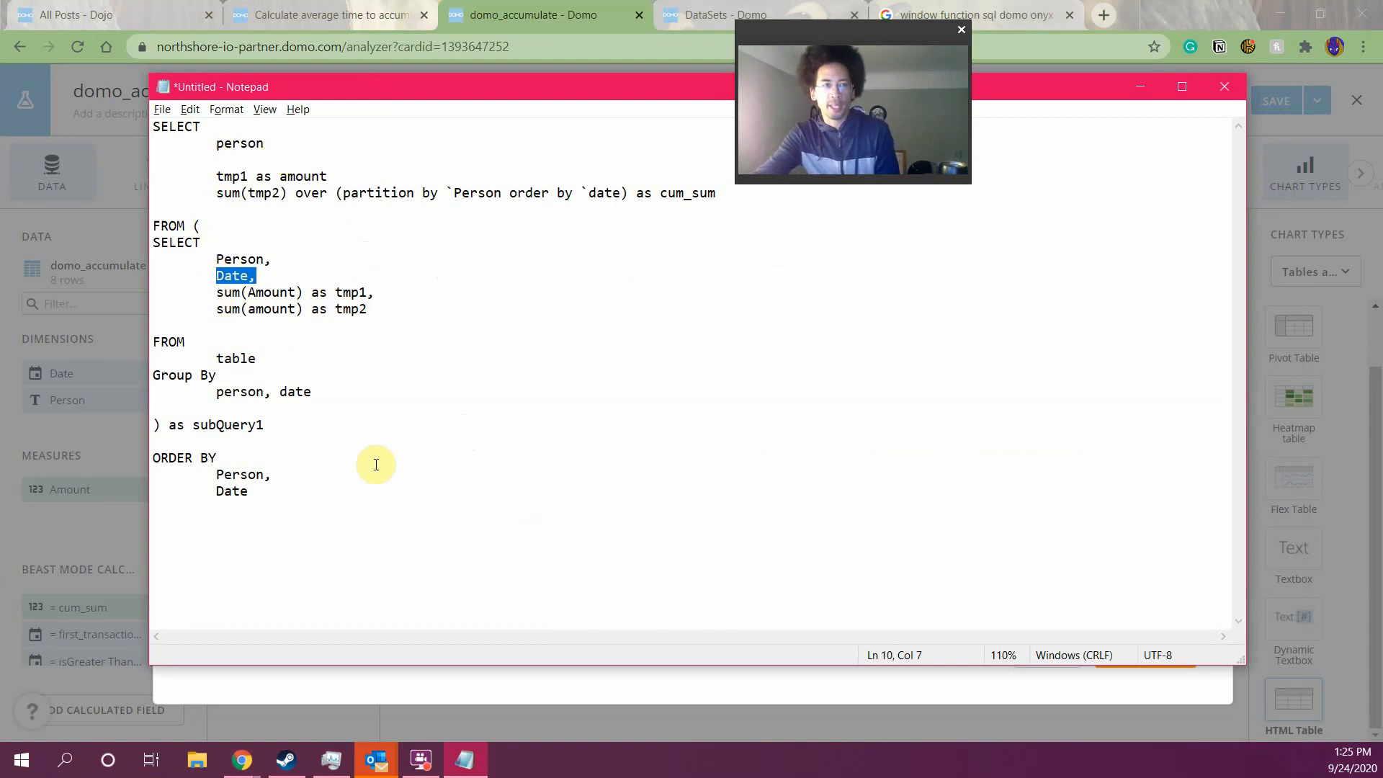
key(Delete)
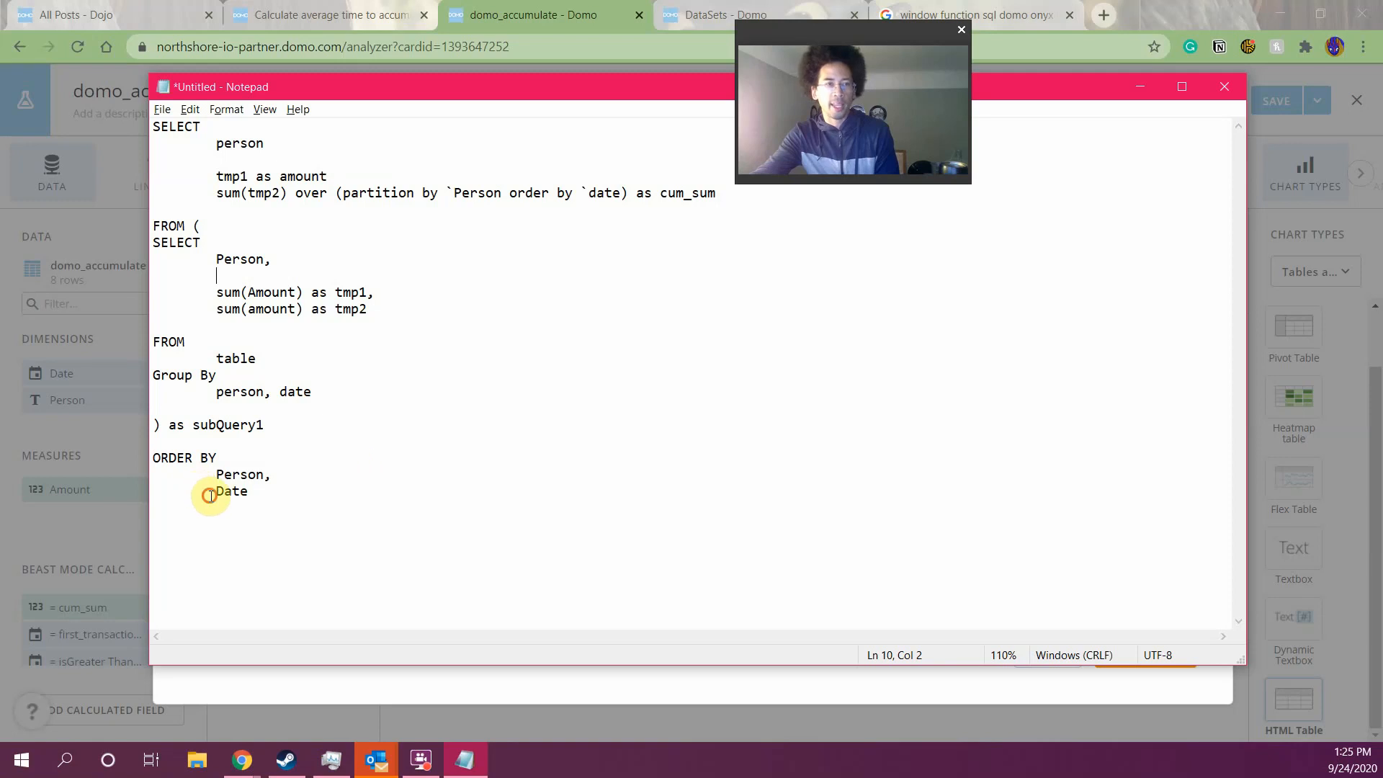
drag(204, 492, 438, 517)
key(Delete)
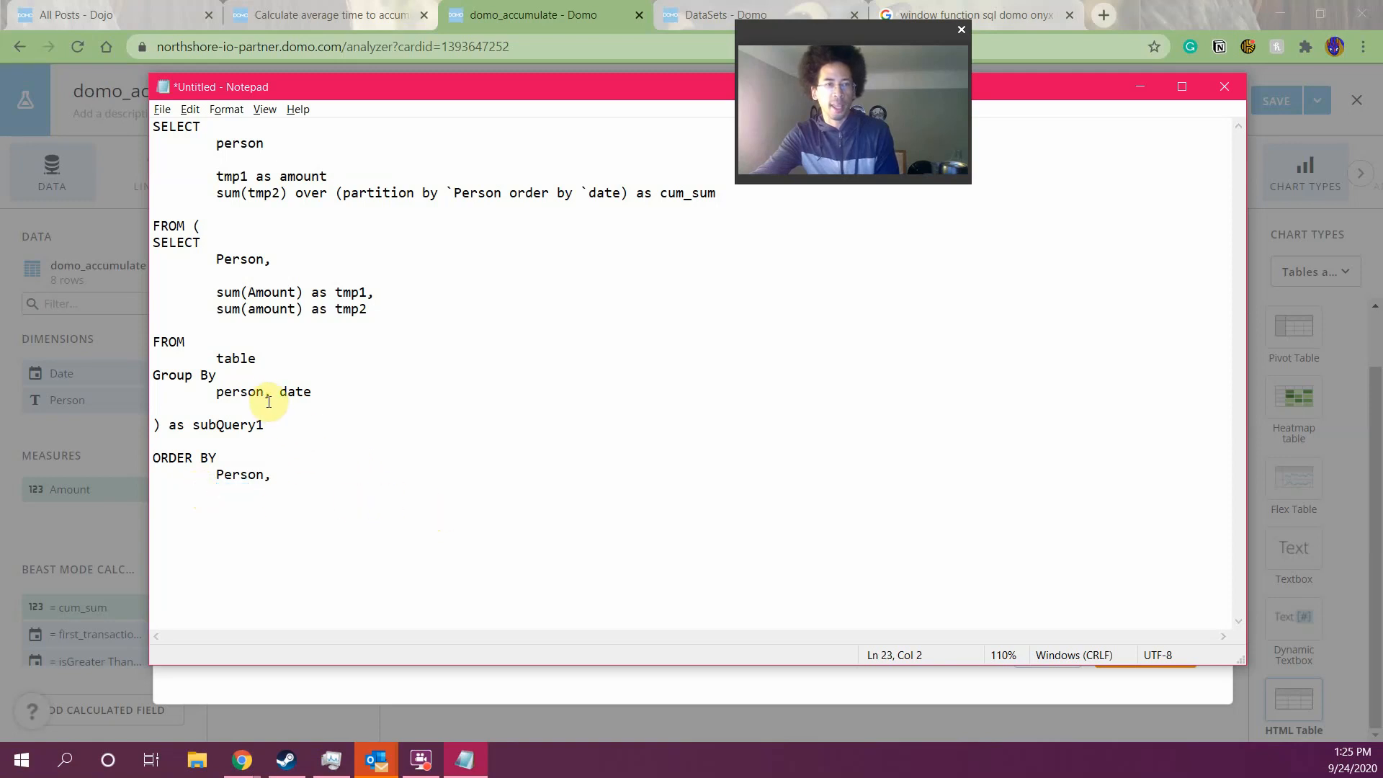
drag(266, 393, 370, 385)
key(Delete)
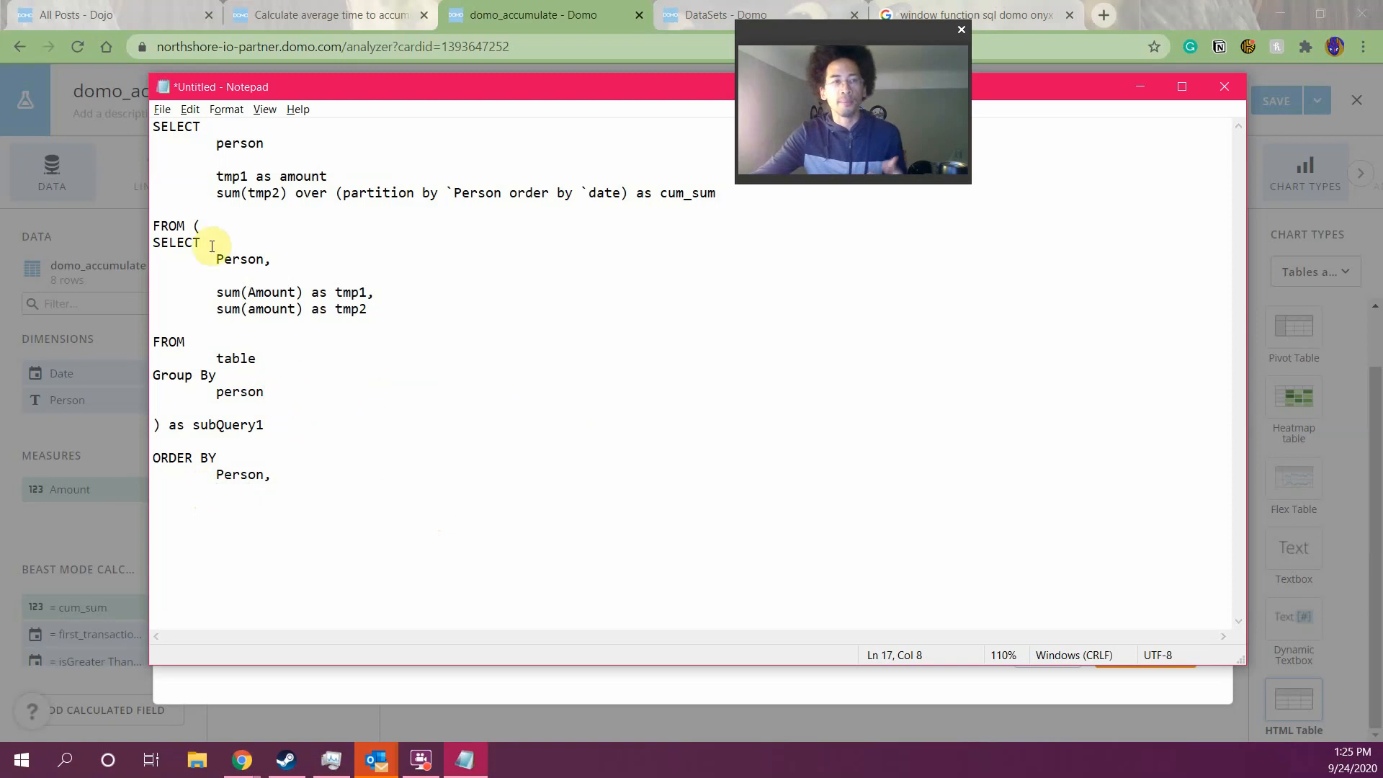
Highlight the subquery's columns and grouping, and add date back to the outer SELECT below person
drag(214, 271, 402, 293)
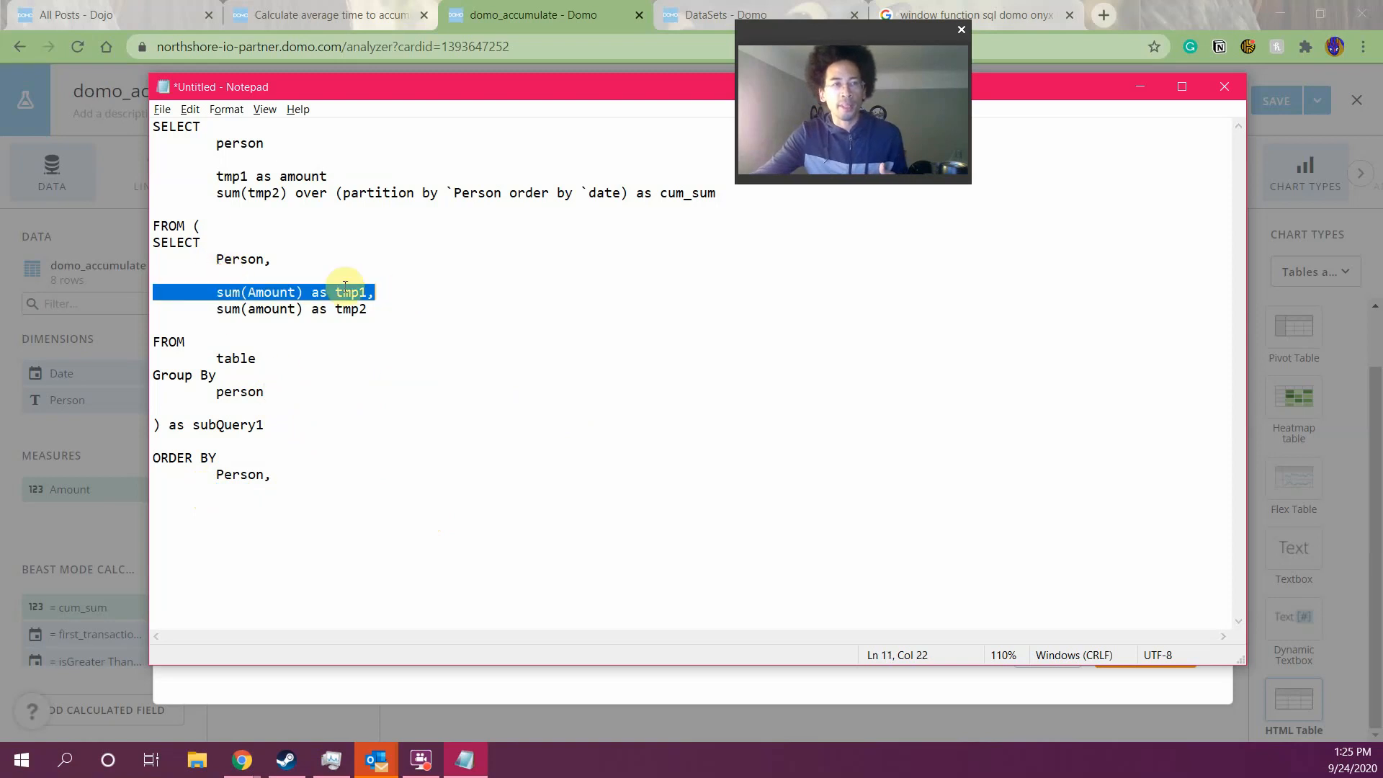
drag(213, 259, 308, 388)
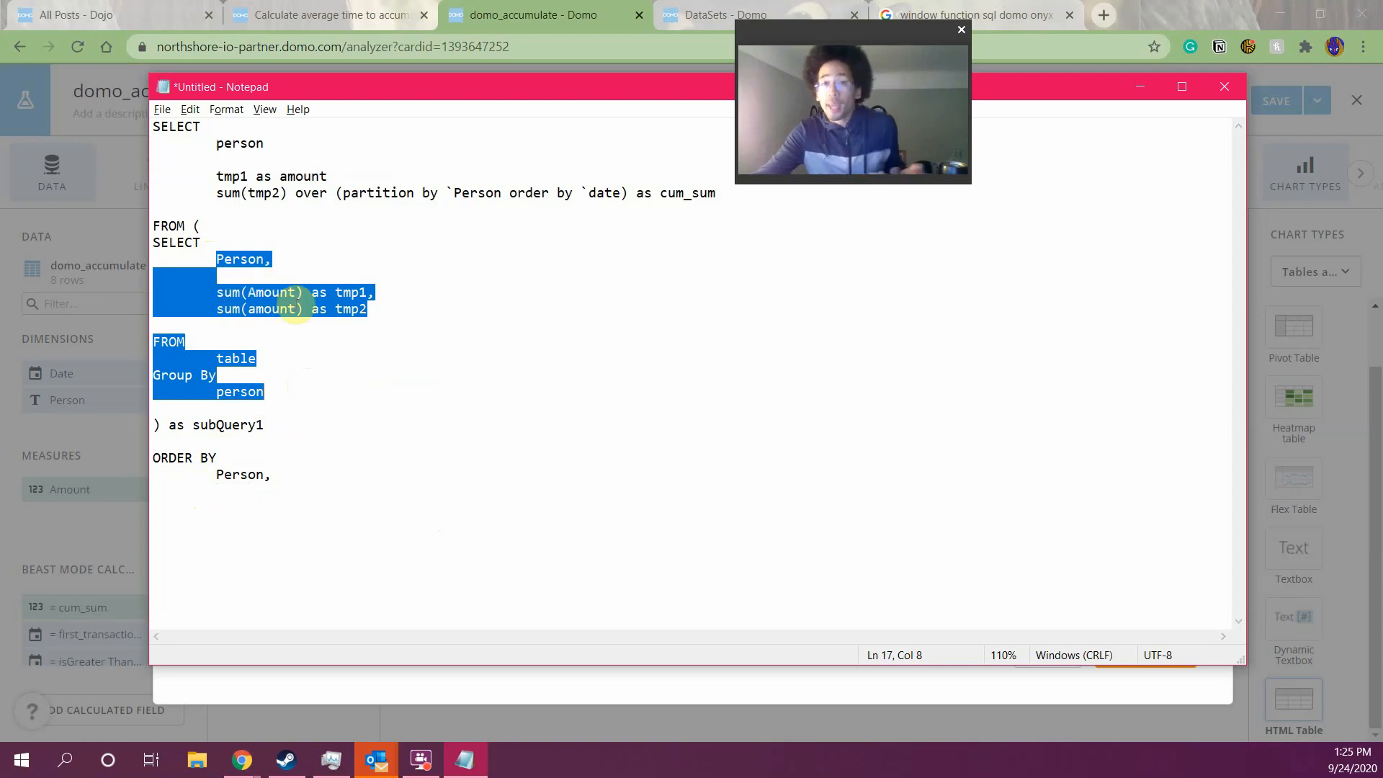
click(267, 157)
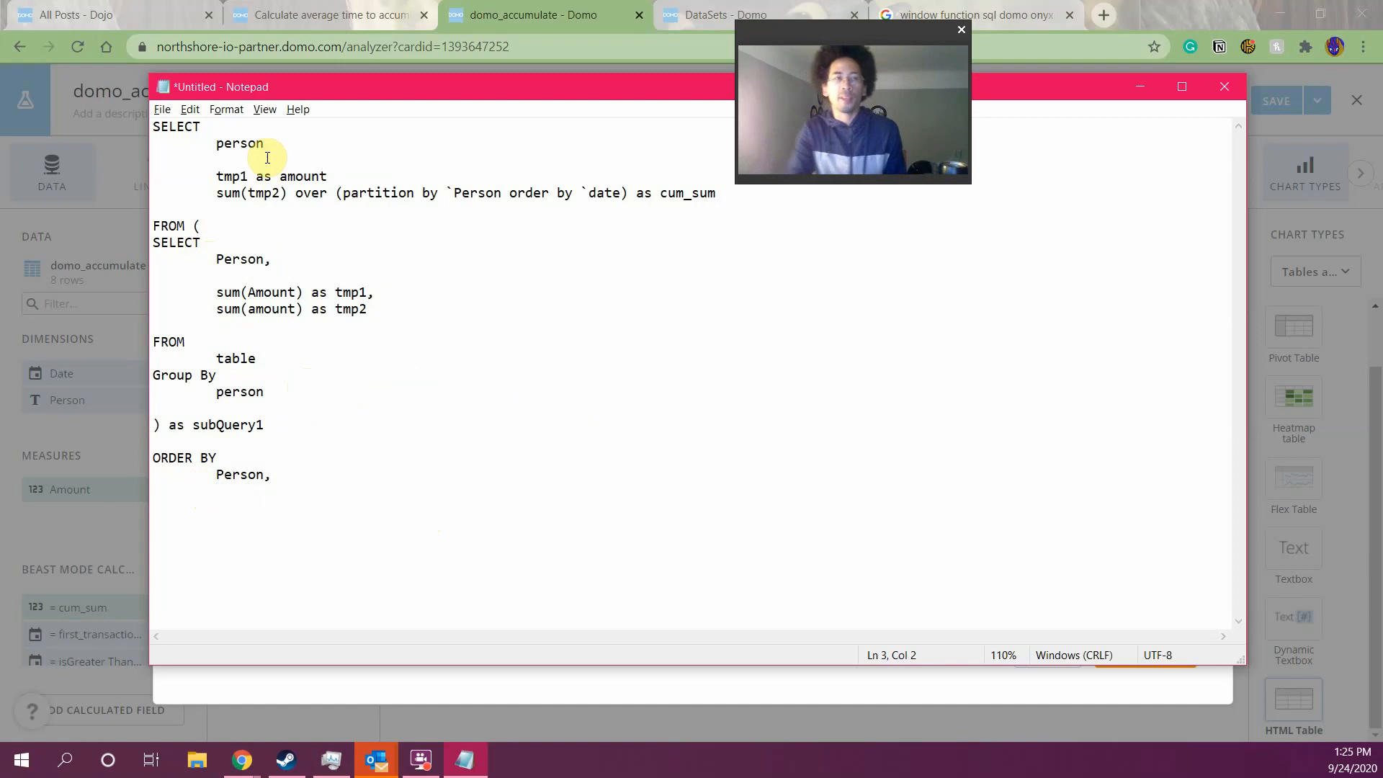
text(date)
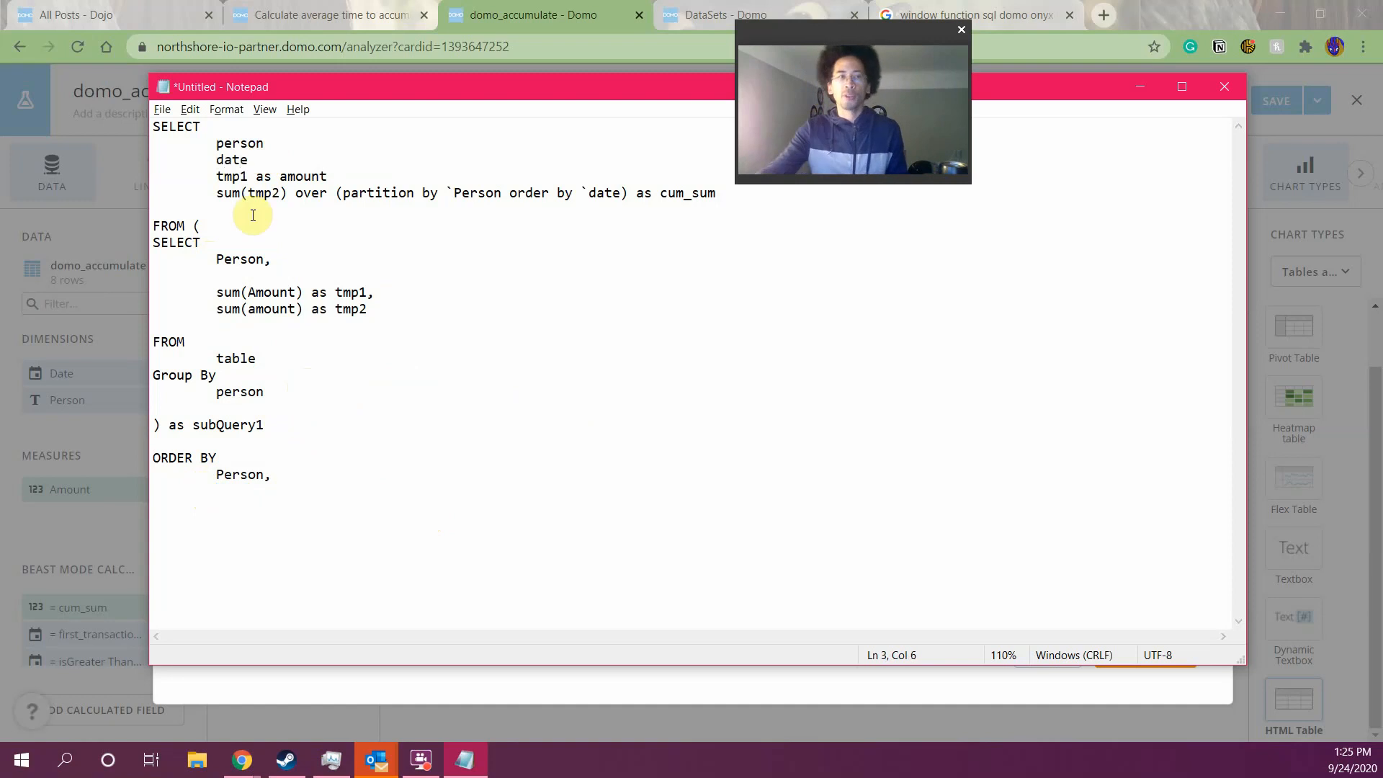
Add min(date) as tmp3 to the subquery's SELECT, below Person
click(241, 276)
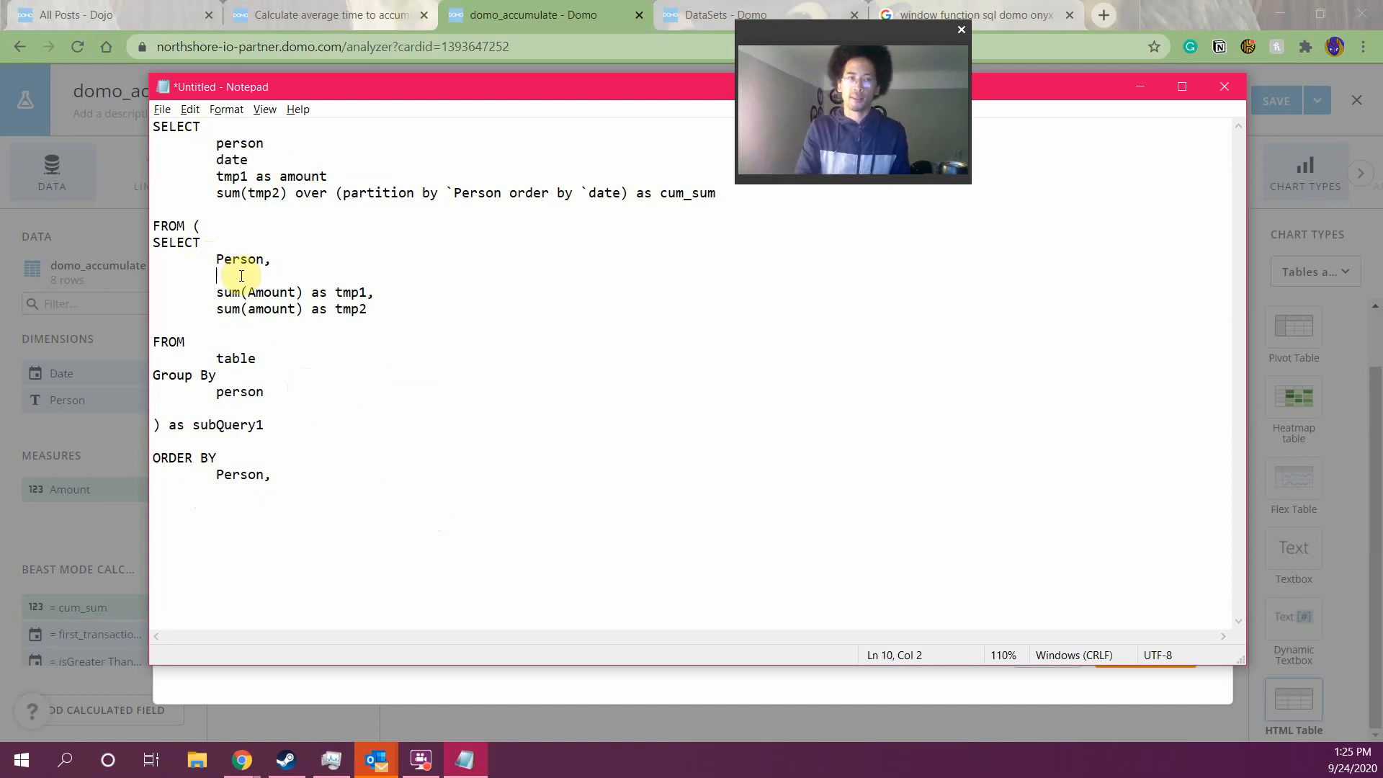
text(date)
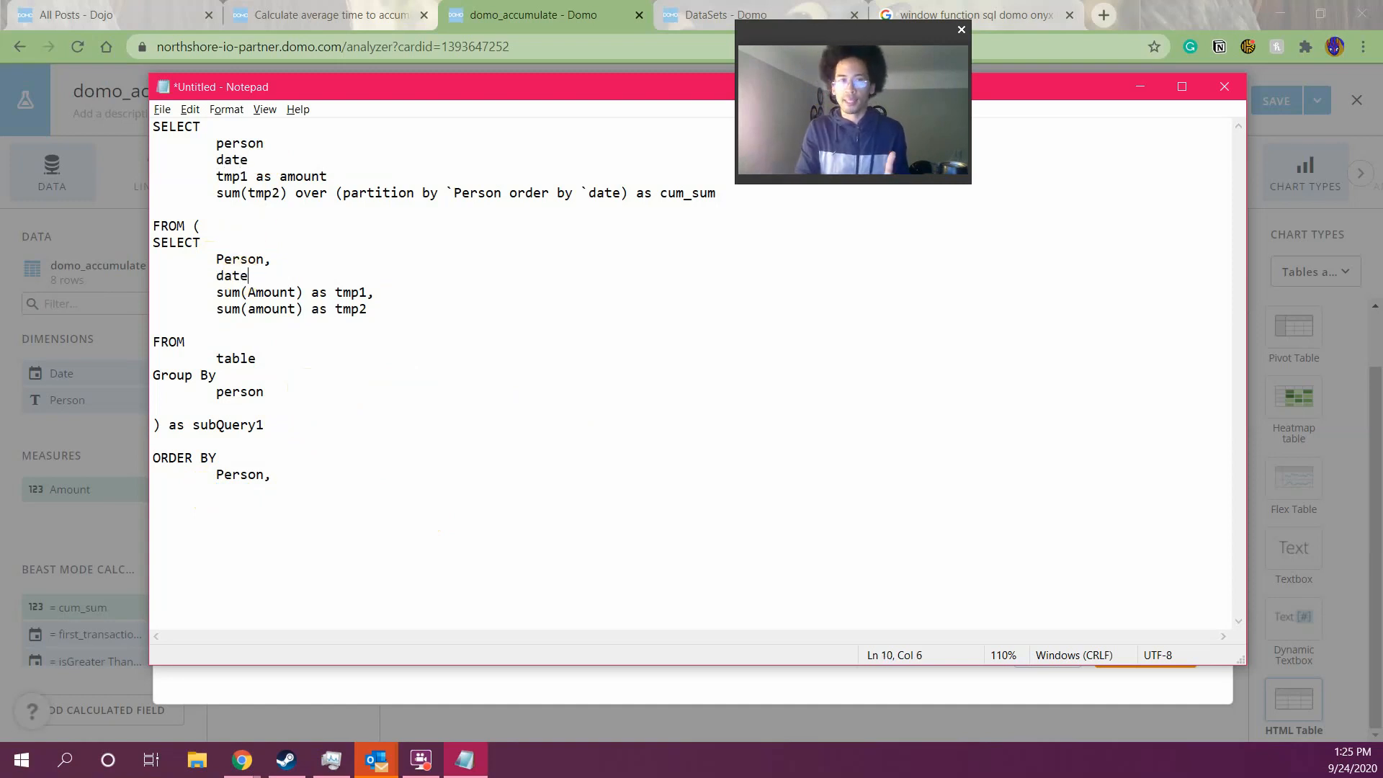
text(min()
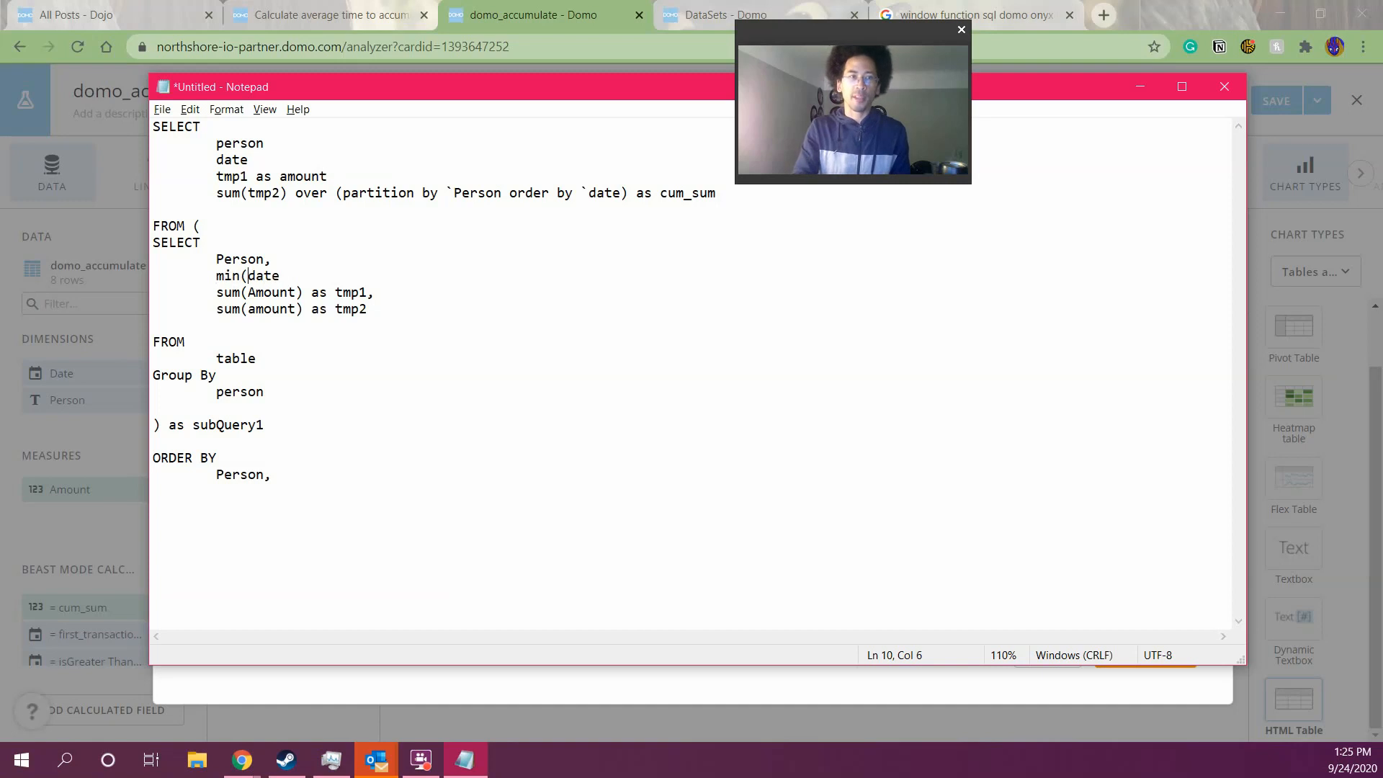
text() as)
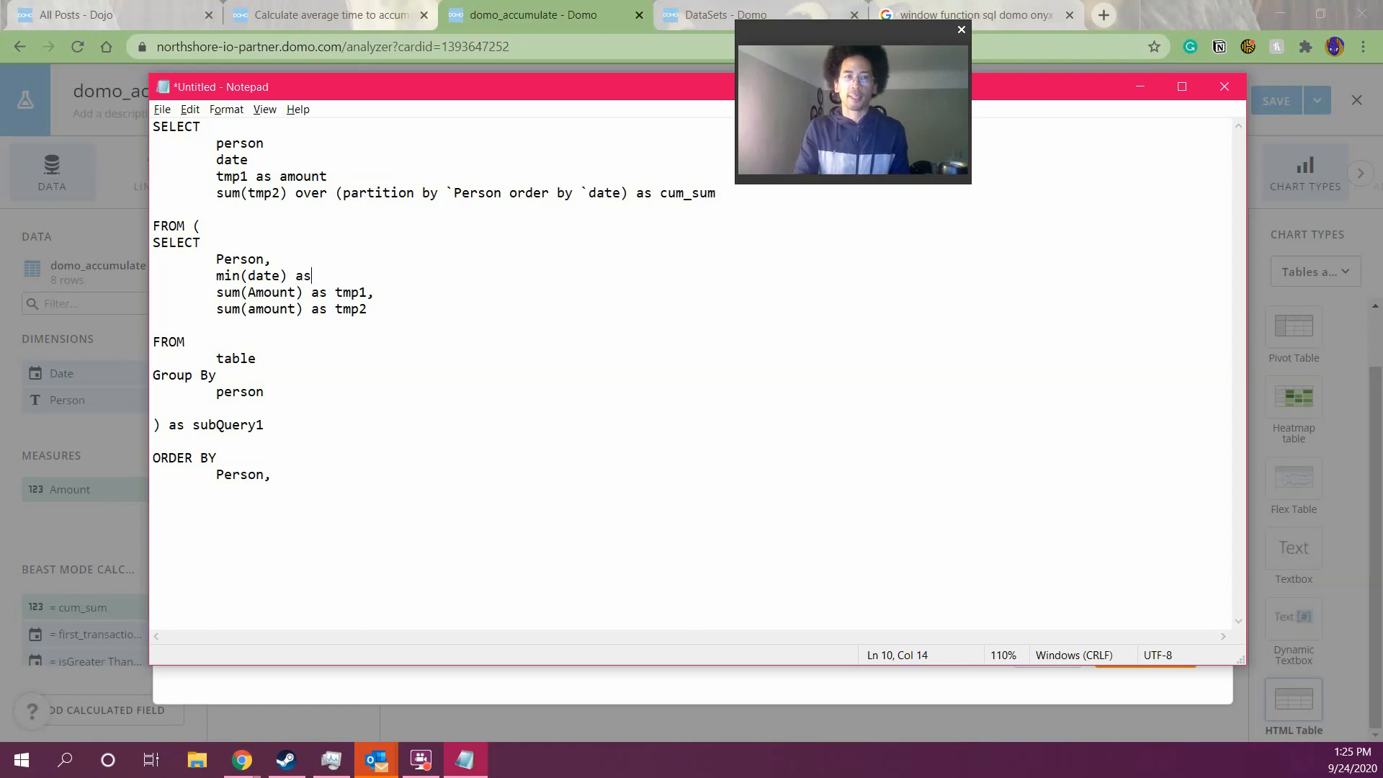
text(tmp3)
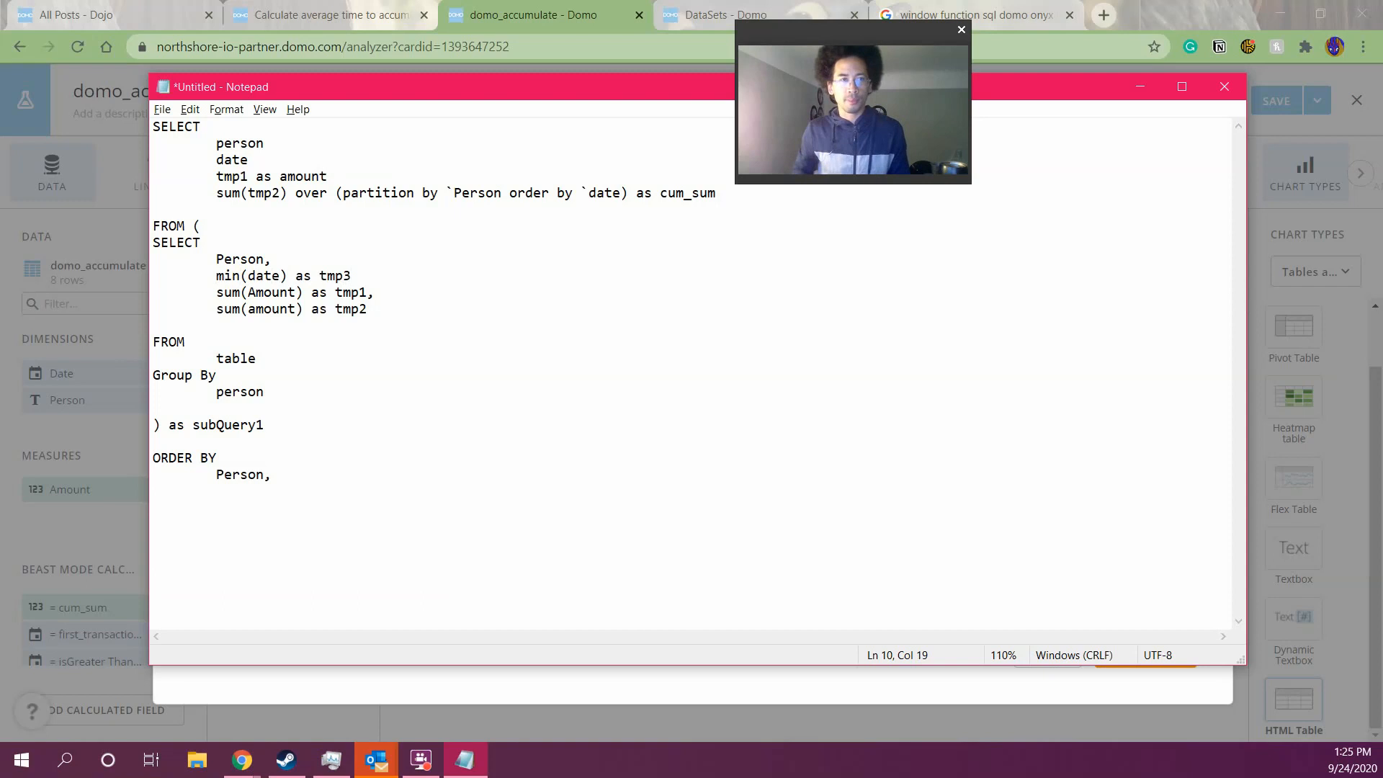
Change the outer SELECT's date column to tmp3 as date and highlight the outer column list
key(Up)
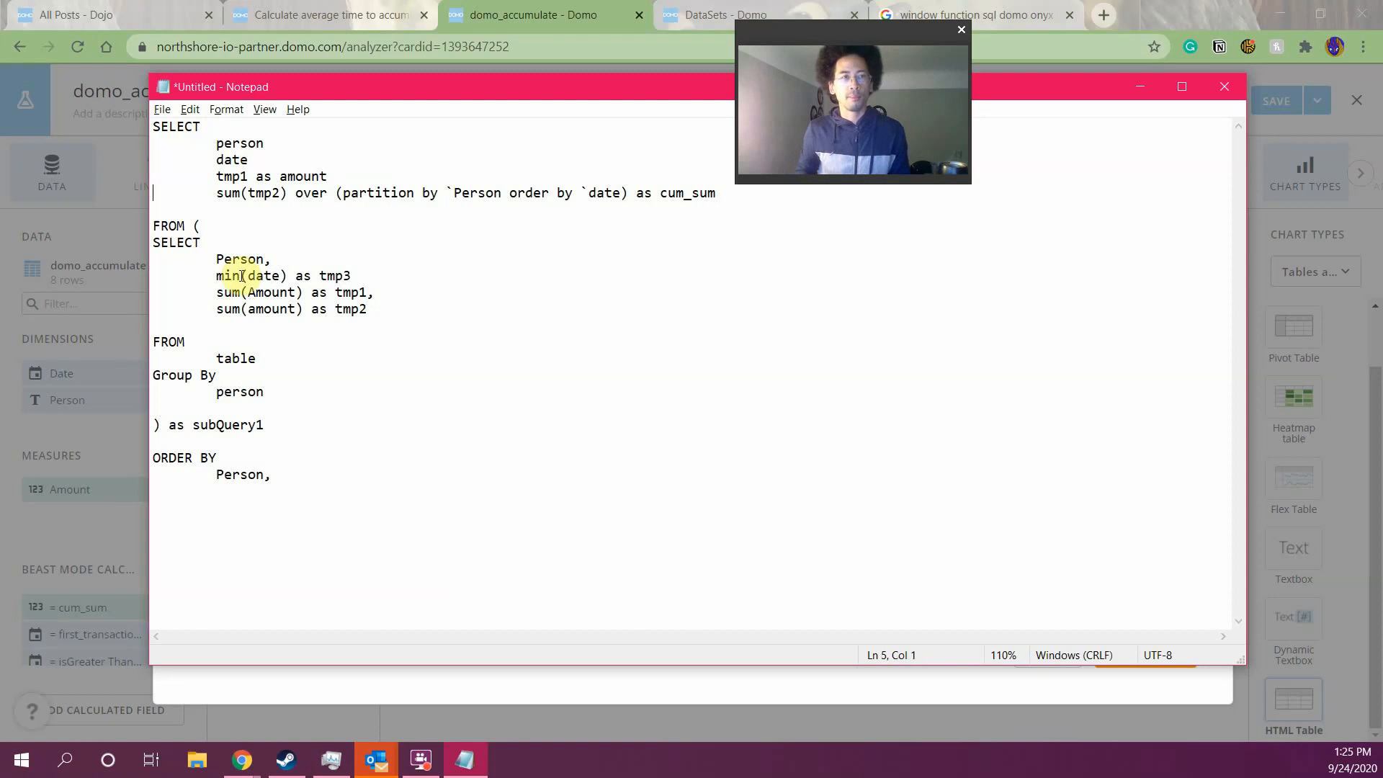
text(tmp3 as)
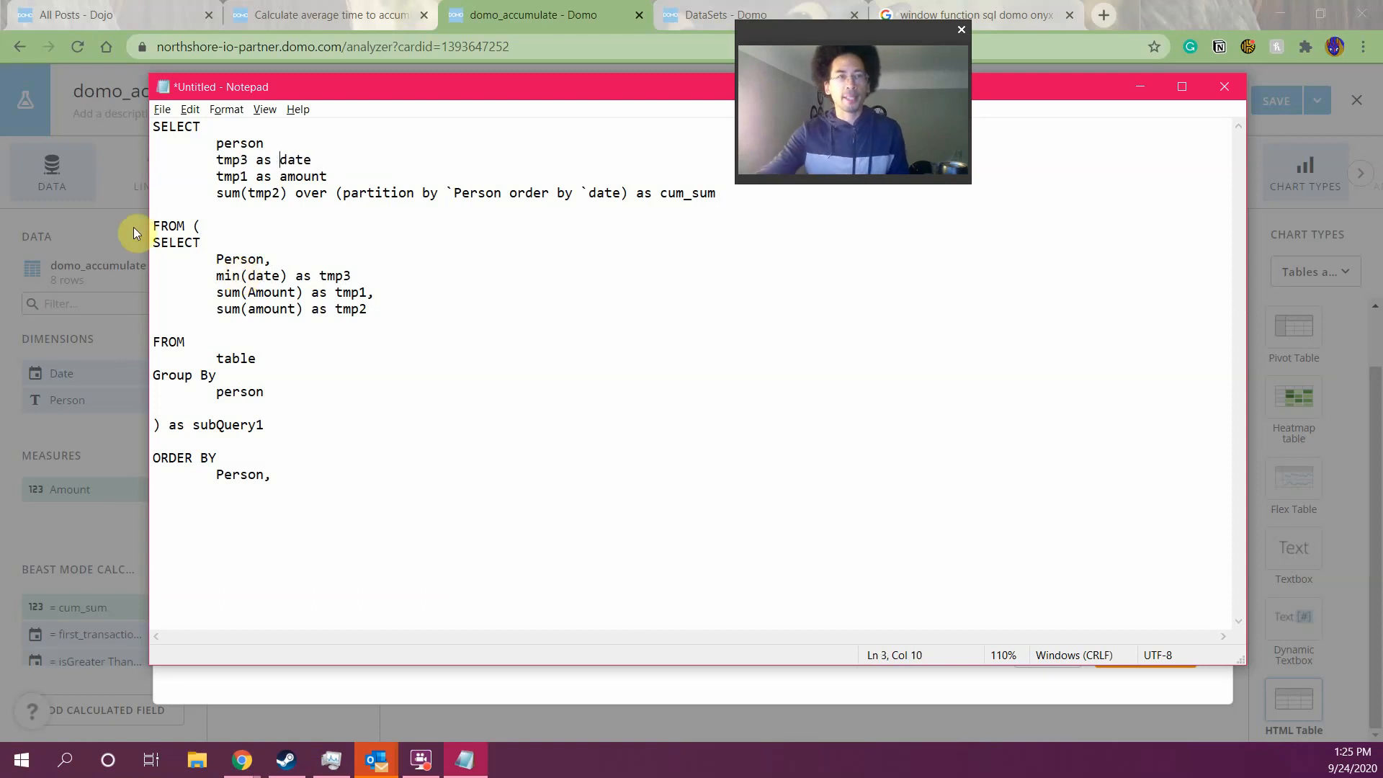
drag(205, 146, 260, 207)
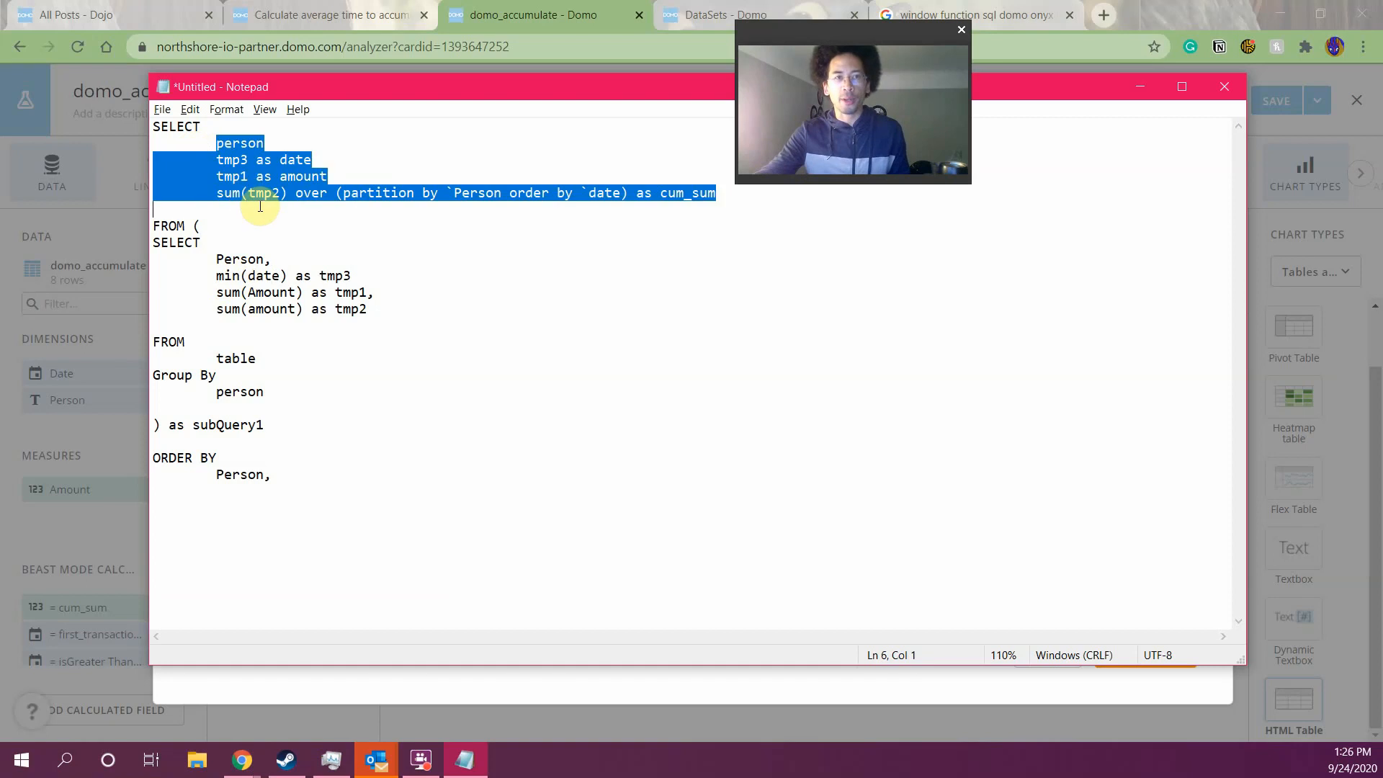
Close the isGreater Than 50 formula editor to examine the resulting table, and switch back to Notepad
drag(1019, 86, 908, 501)
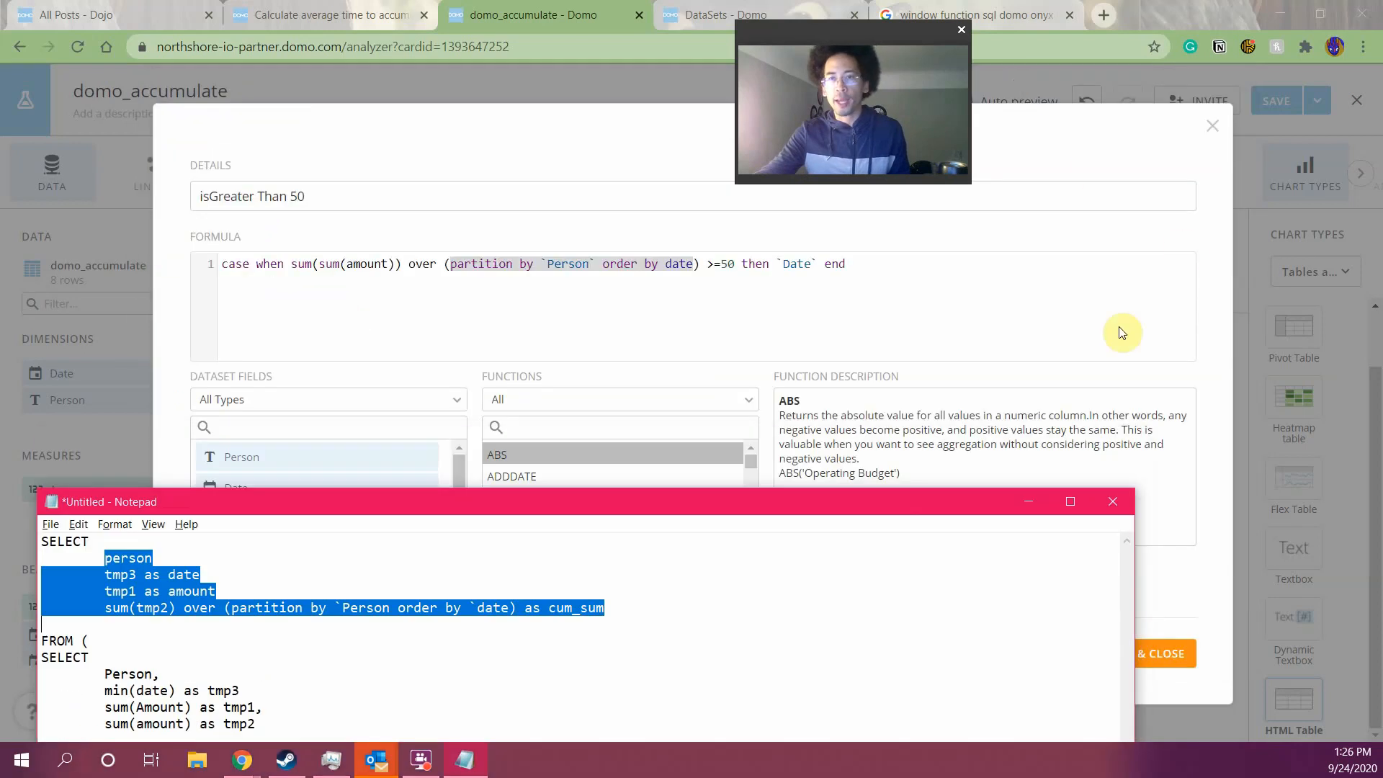
click(1213, 126)
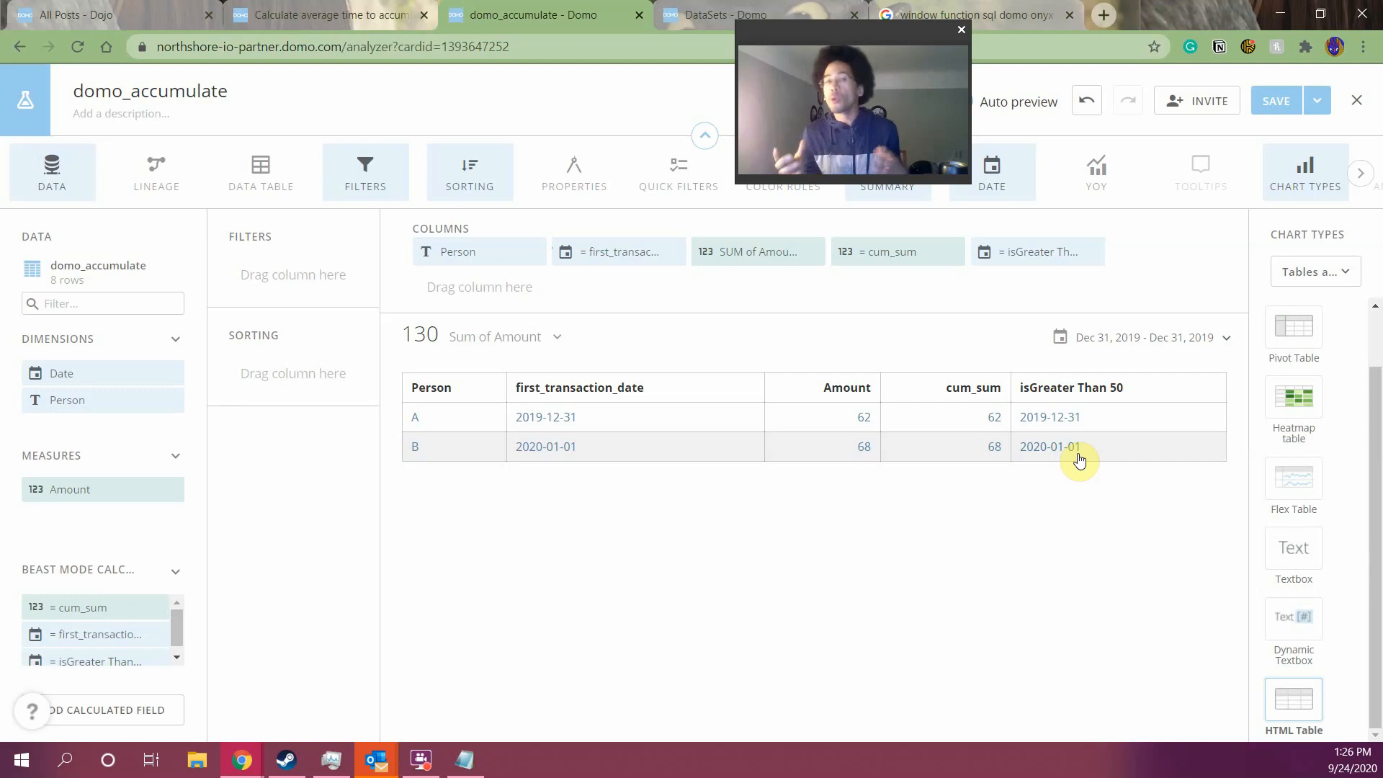
key(alt+Tab)
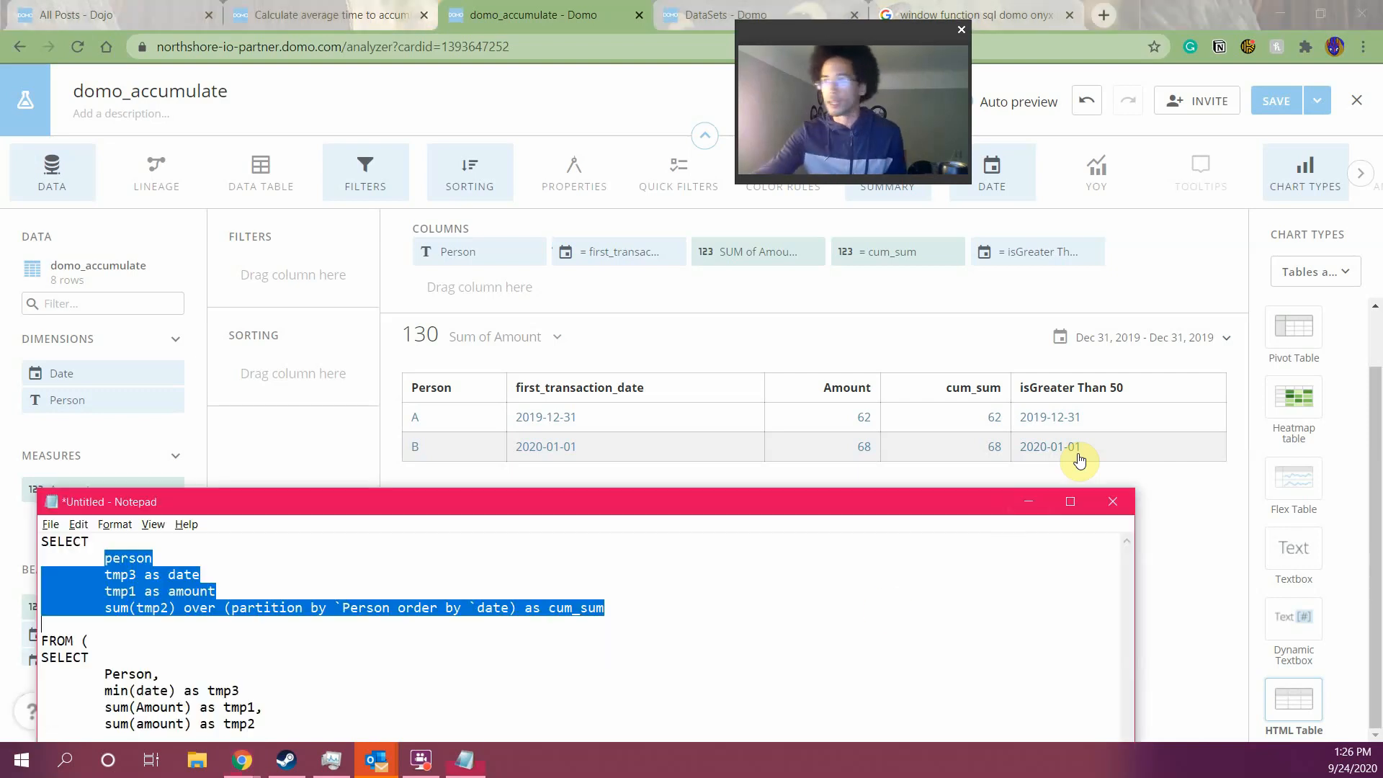
Reposition the Notepad window to show the full query and highlight the subquery from SELECT to its grouping column
drag(664, 508, 831, 211)
click(770, 443)
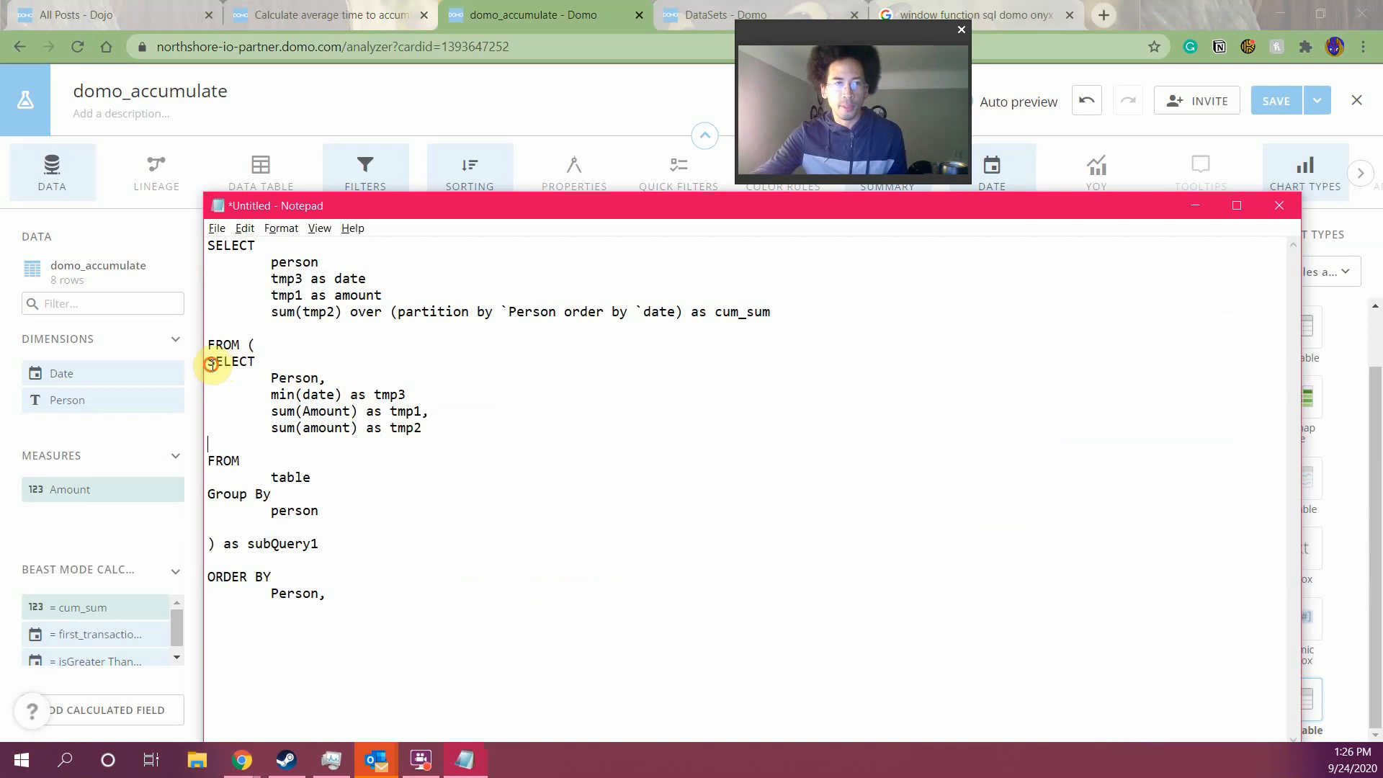
drag(208, 361, 328, 512)
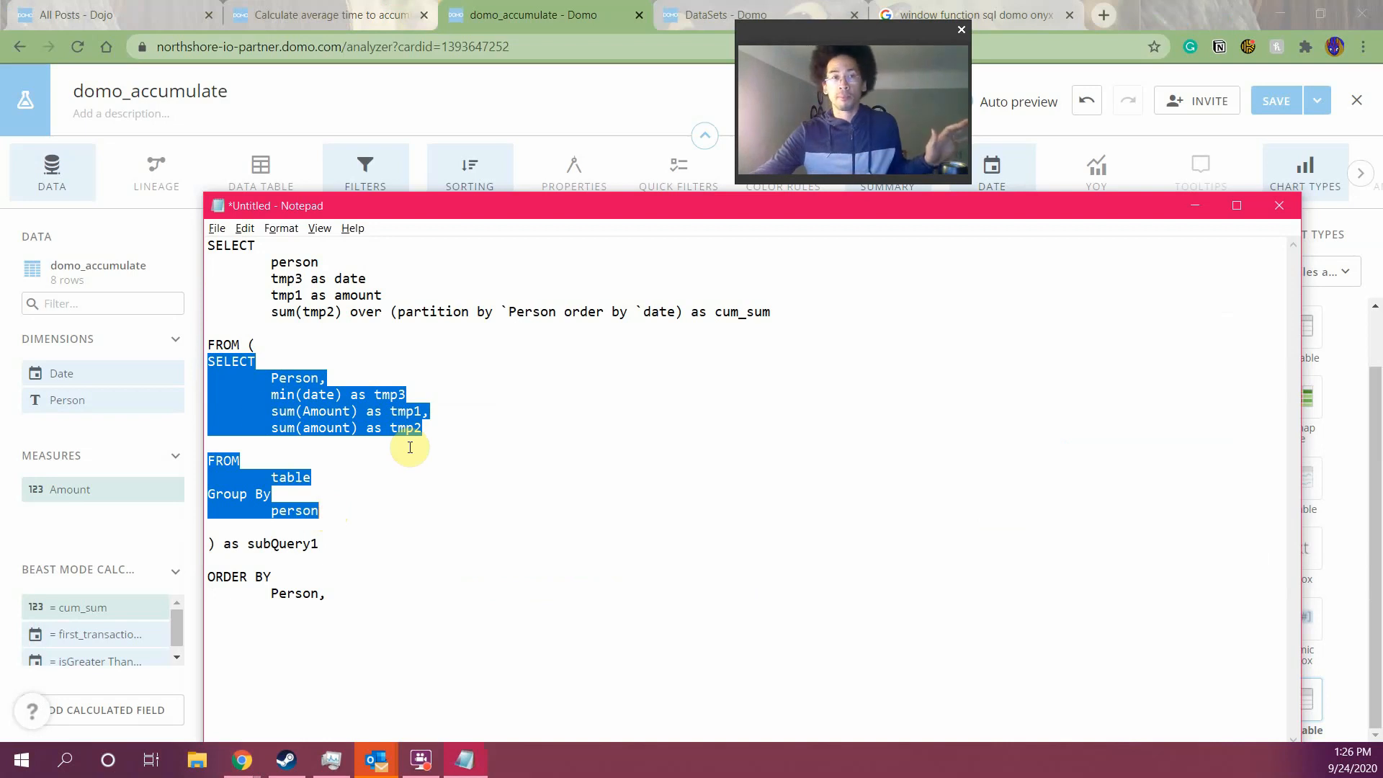
Wrap tmp3 in the outer SELECT in an aggregate so it reads min(tmp3) as date
click(380, 282)
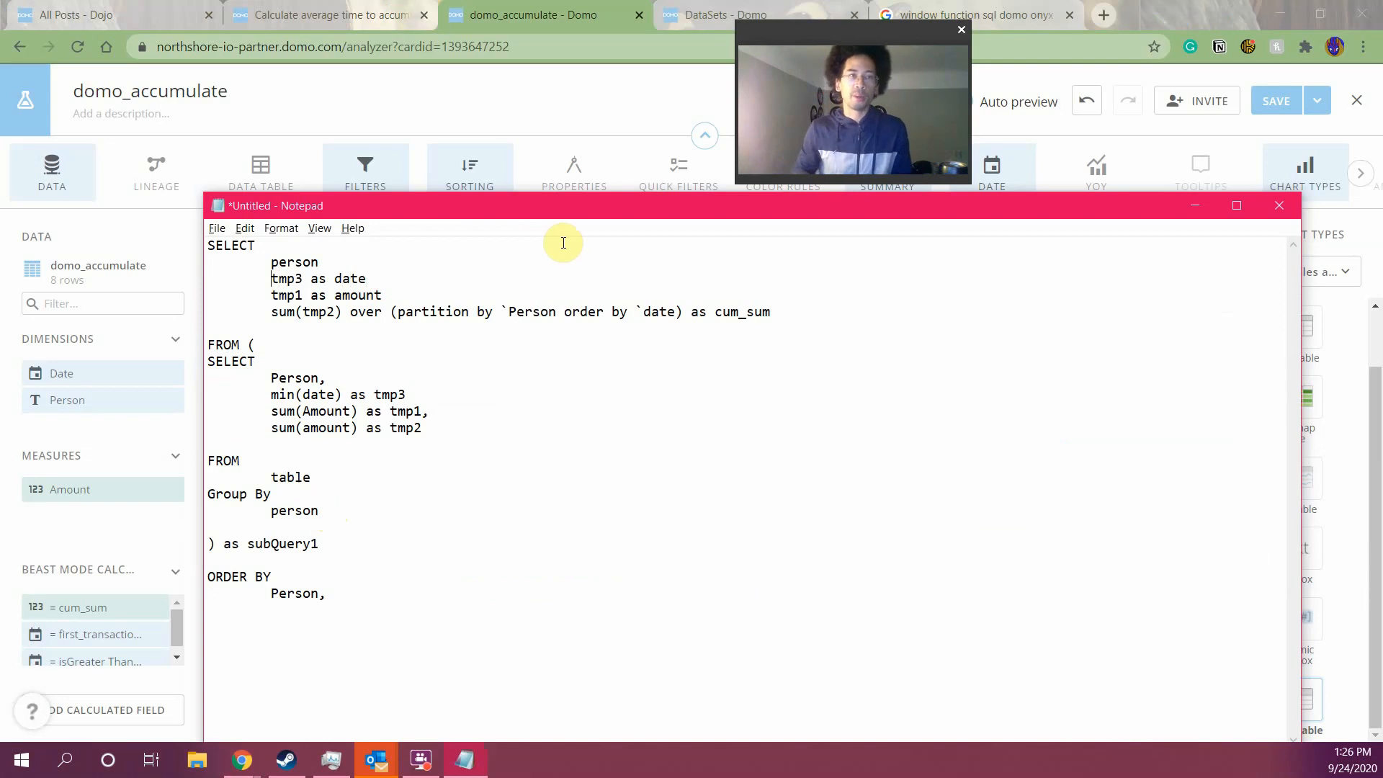
text(min()
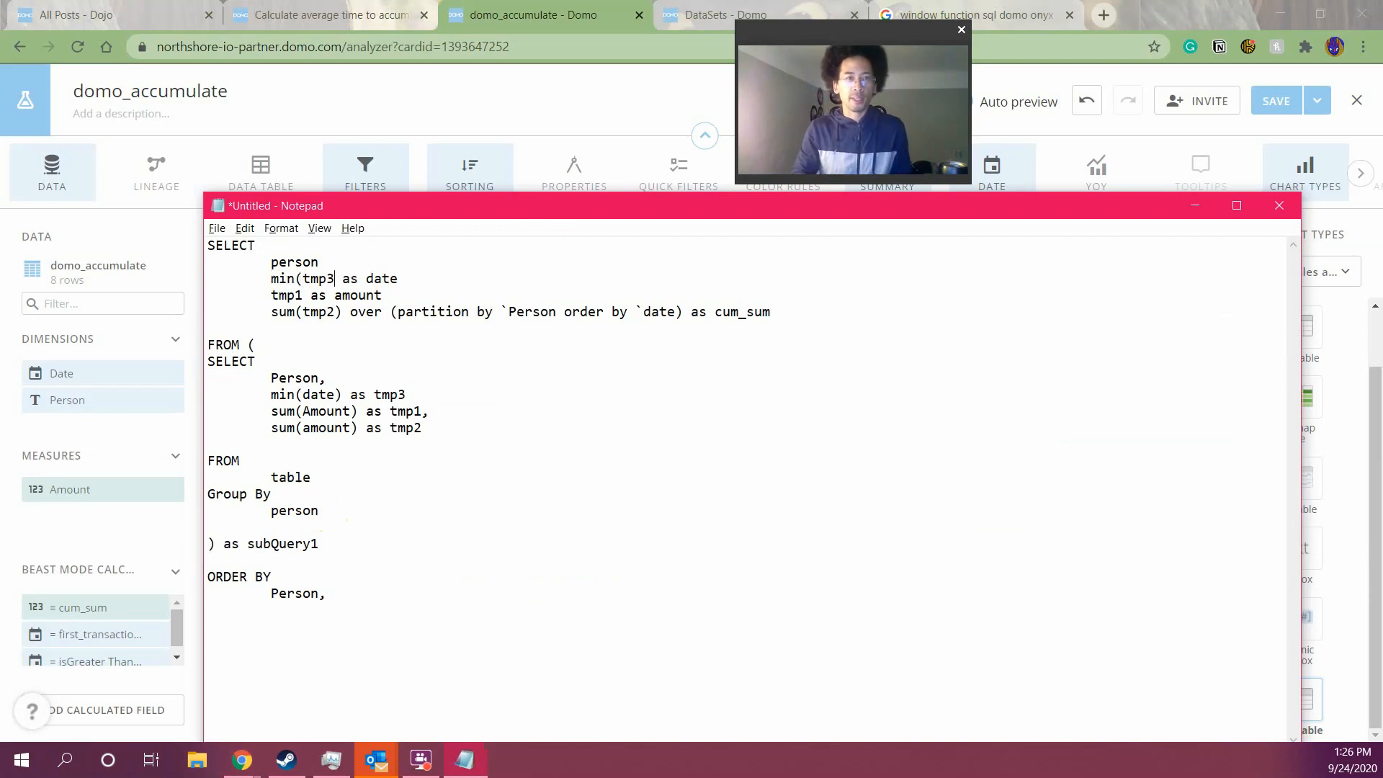
text(_))
key(BackSpace)
key(BackSpace)
text())
key(Right)
key(Right)
key(Down)
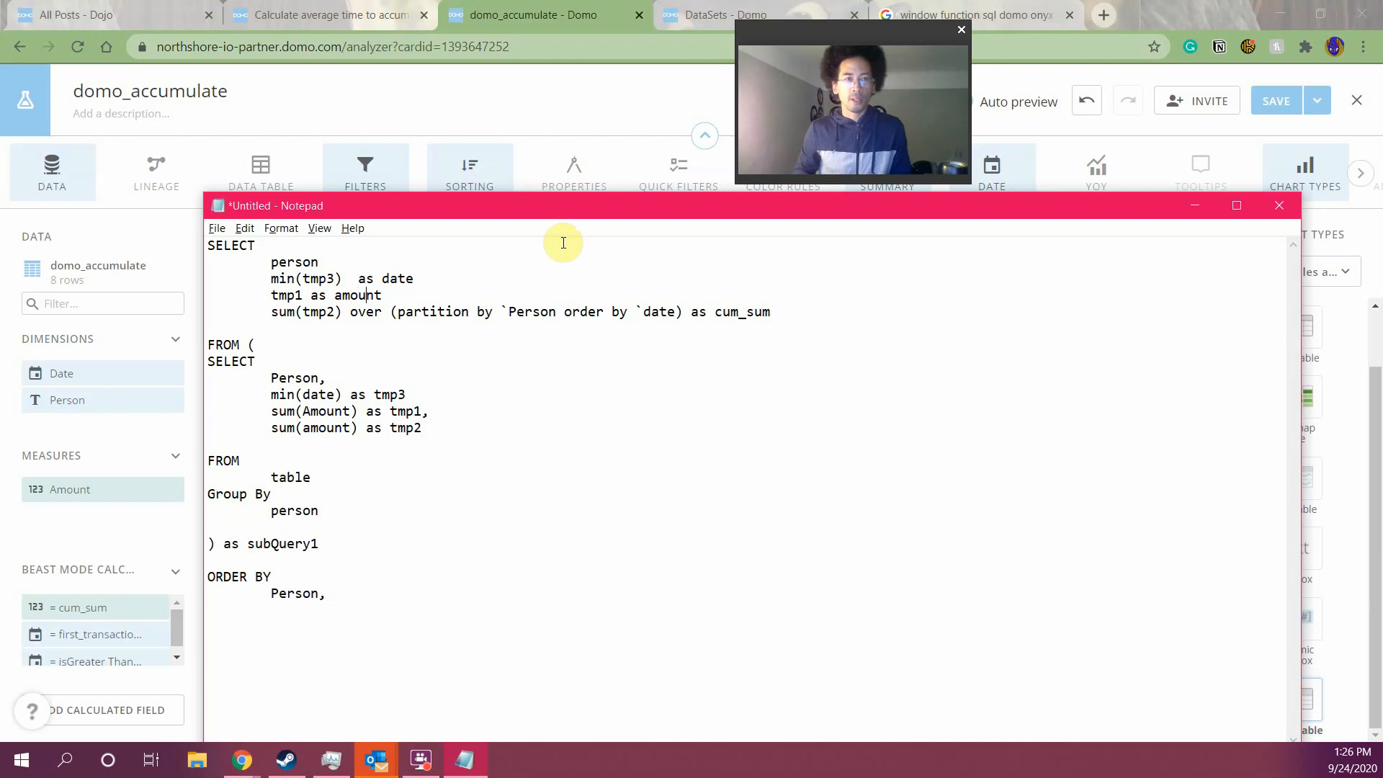
Copy the over (partition by `Person order by `date) clause from the cum_sum line after min(tmp3), without its cum_sum alias, and highlight it
key(shift+End)
key(ctrl+c)
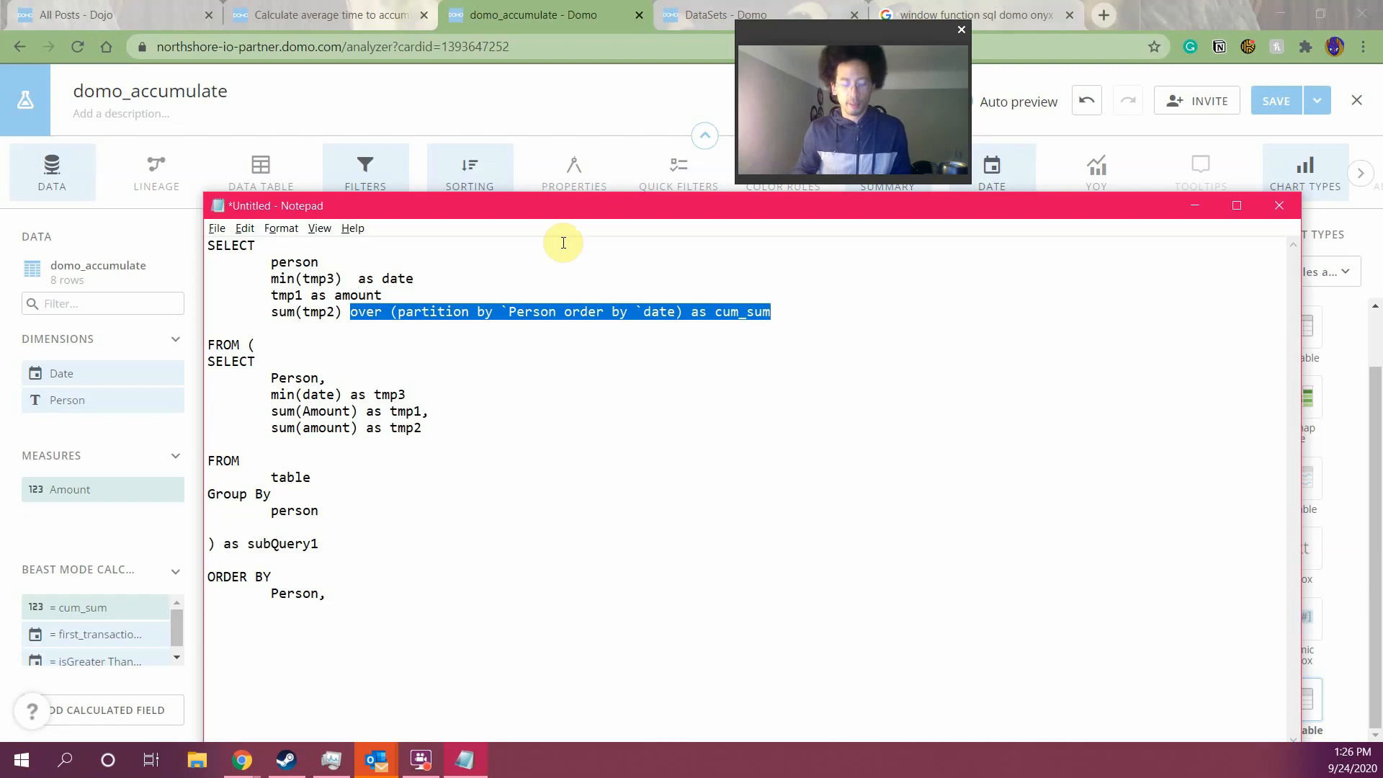
key(Up)
key(Up)
key(ctrl+v)
key(shift+Left)
key(shift+Left)
key(shift+Left)
key(shift+Left)
key(shift+Left)
key(shift+Left)
key(shift+Left)
key(shift+Left)
key(shift+Left)
key(shift+Left)
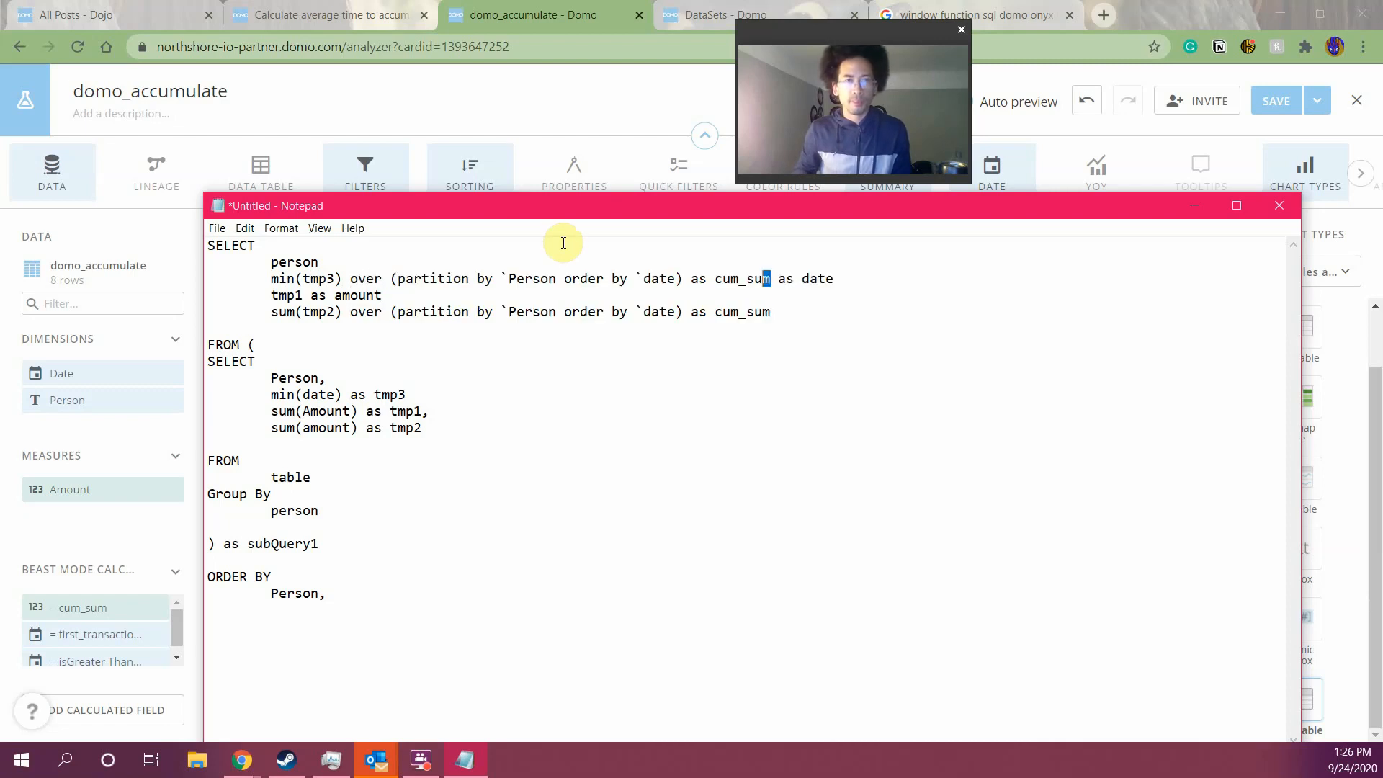
key(BackSpace)
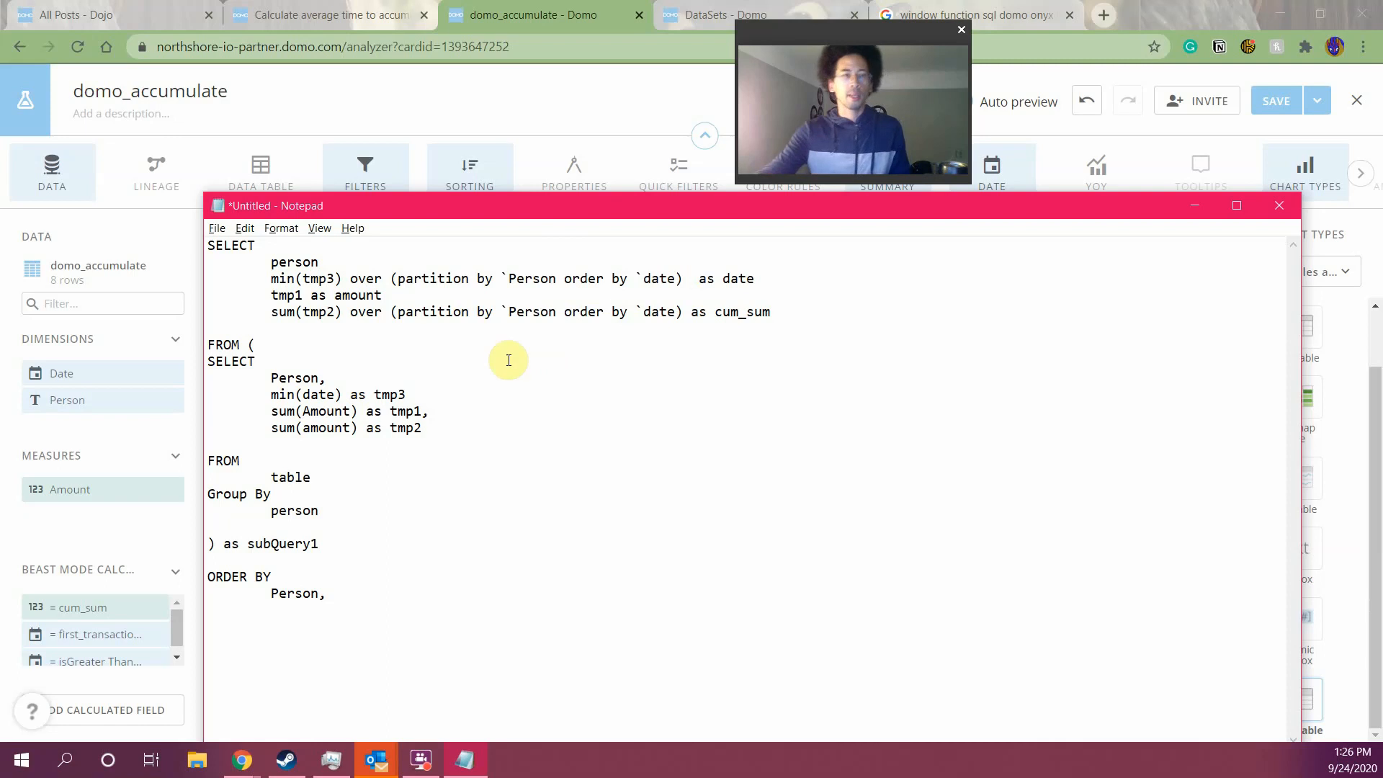
drag(430, 278, 695, 278)
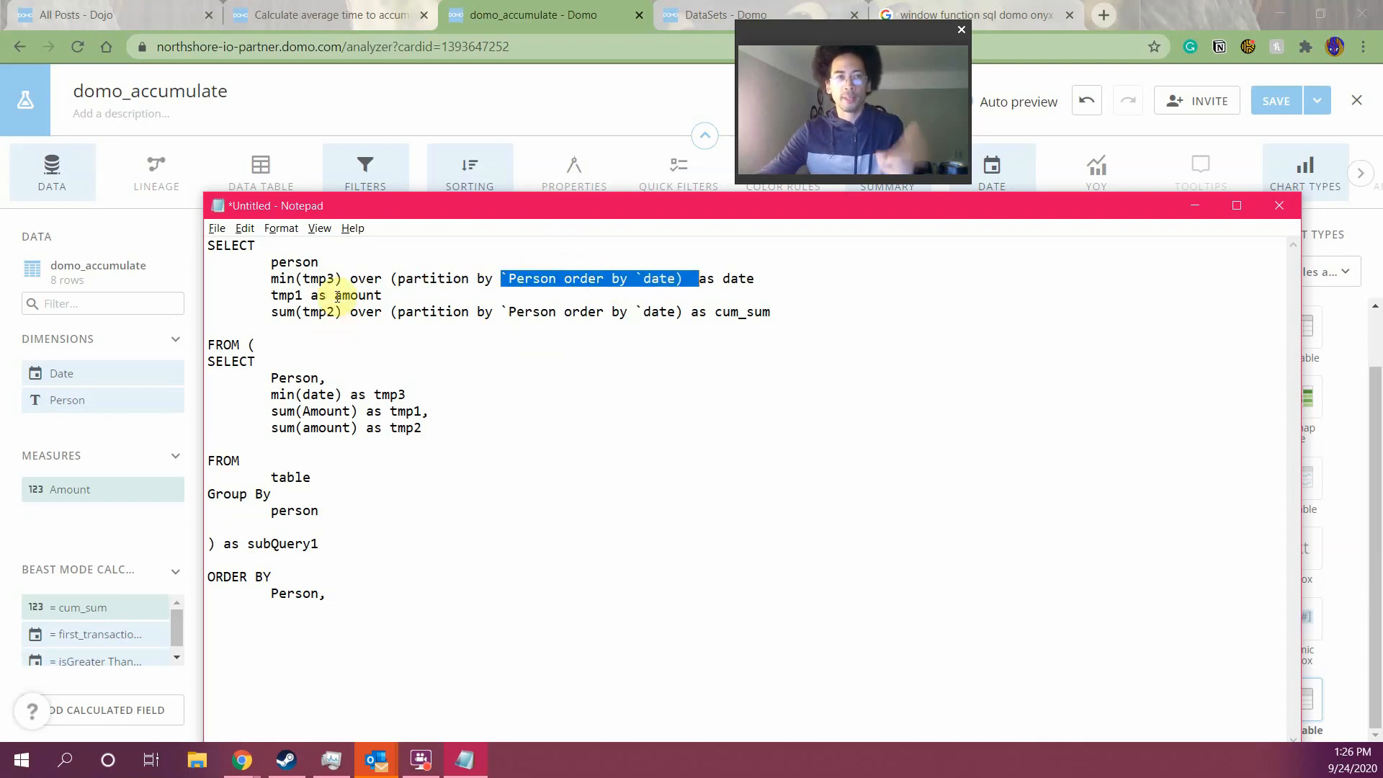
Remove Person from the subquery's SELECT and Group By, and from the final ORDER BY
click(274, 373)
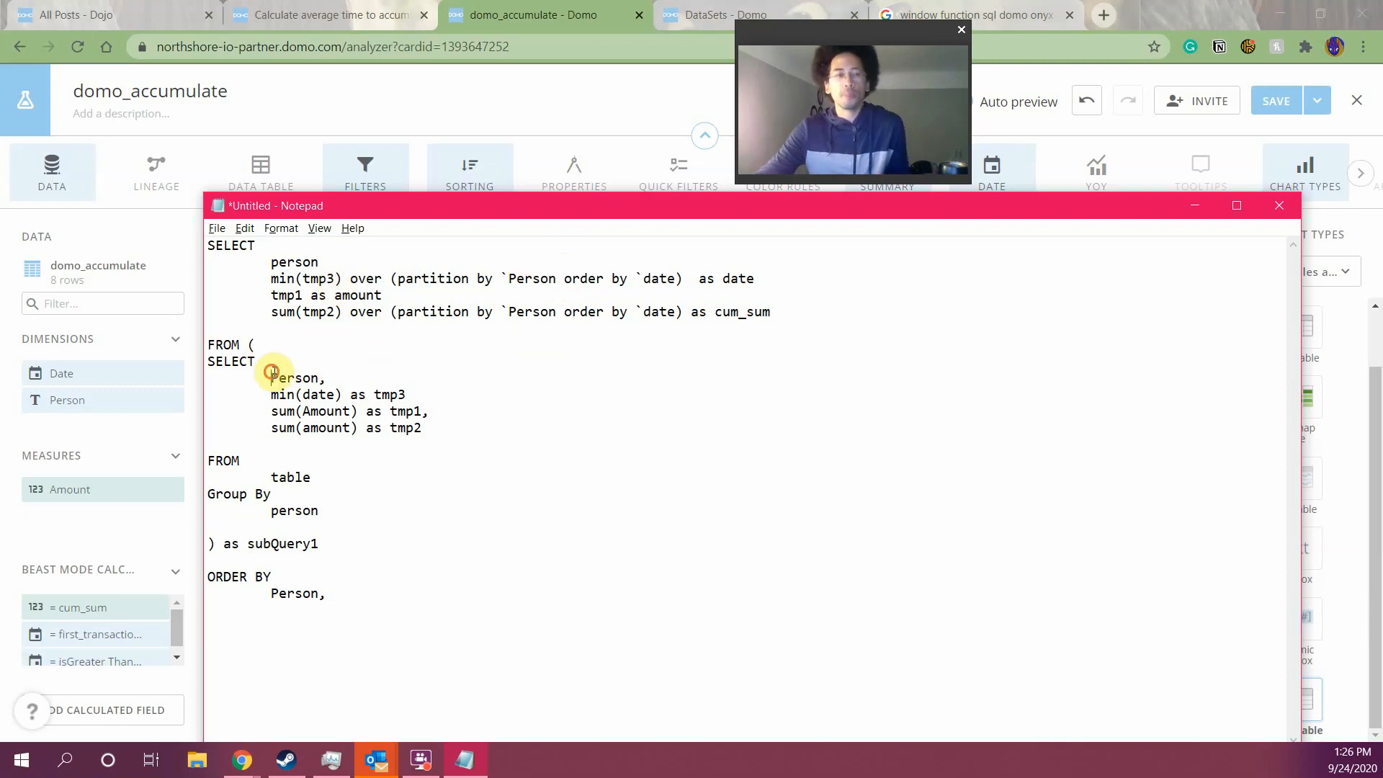
drag(273, 373, 371, 373)
key(ctrl+x)
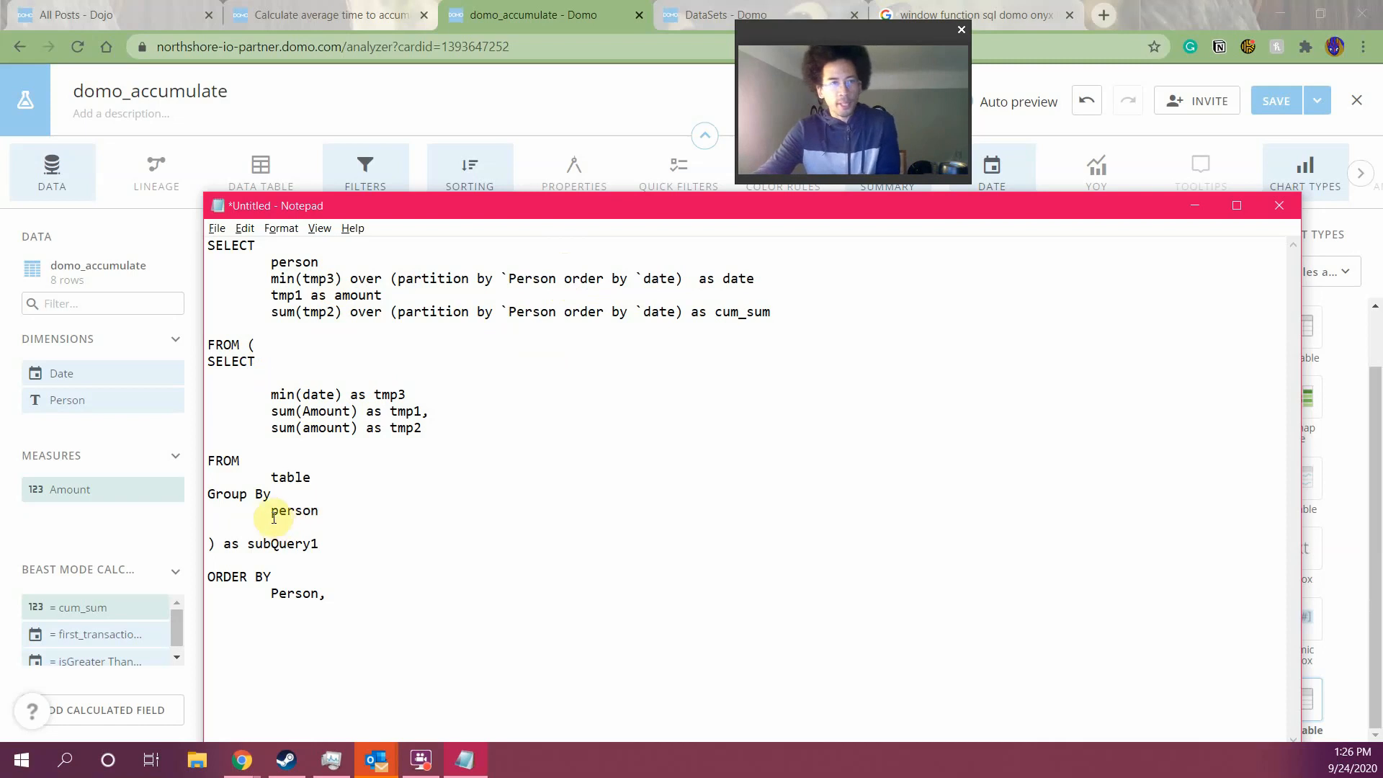
drag(272, 494, 271, 512)
double_click(339, 510)
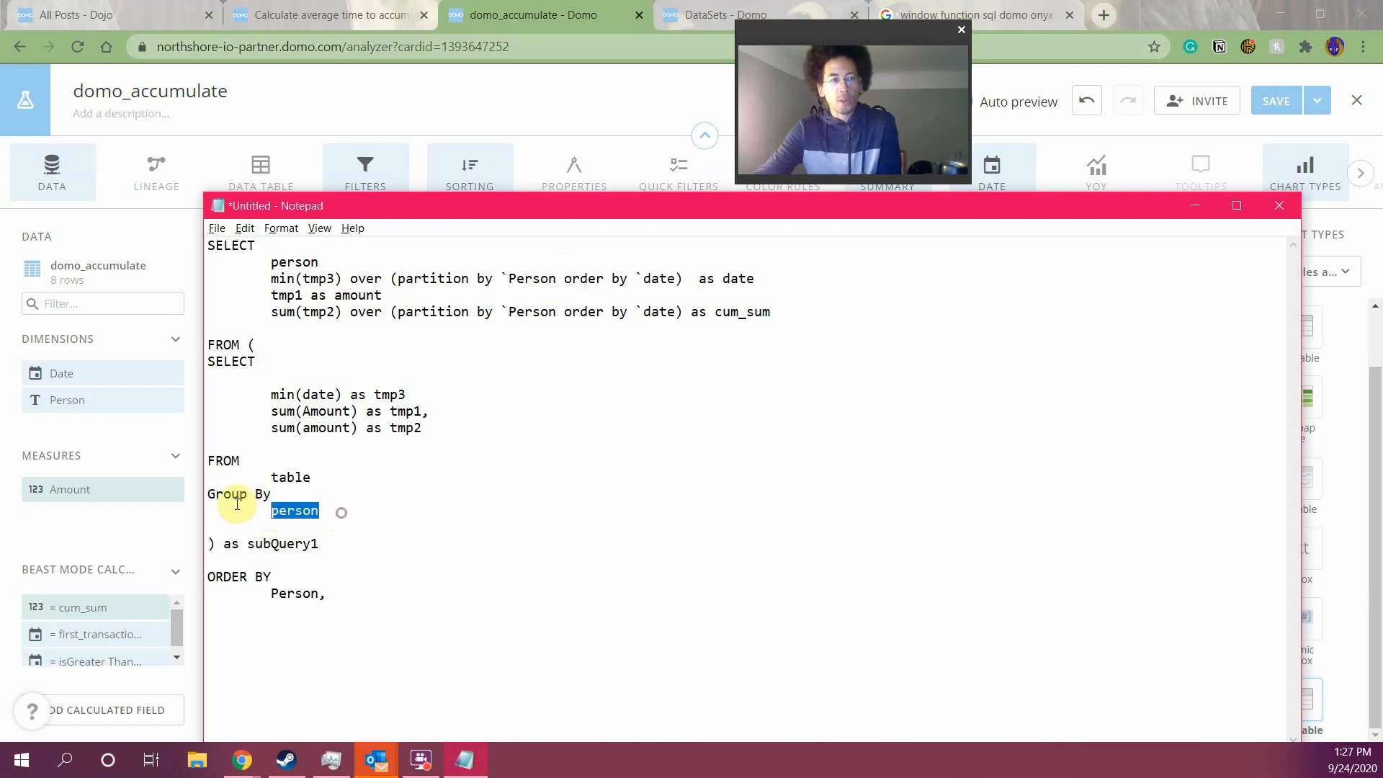
key(Delete)
drag(272, 593, 361, 587)
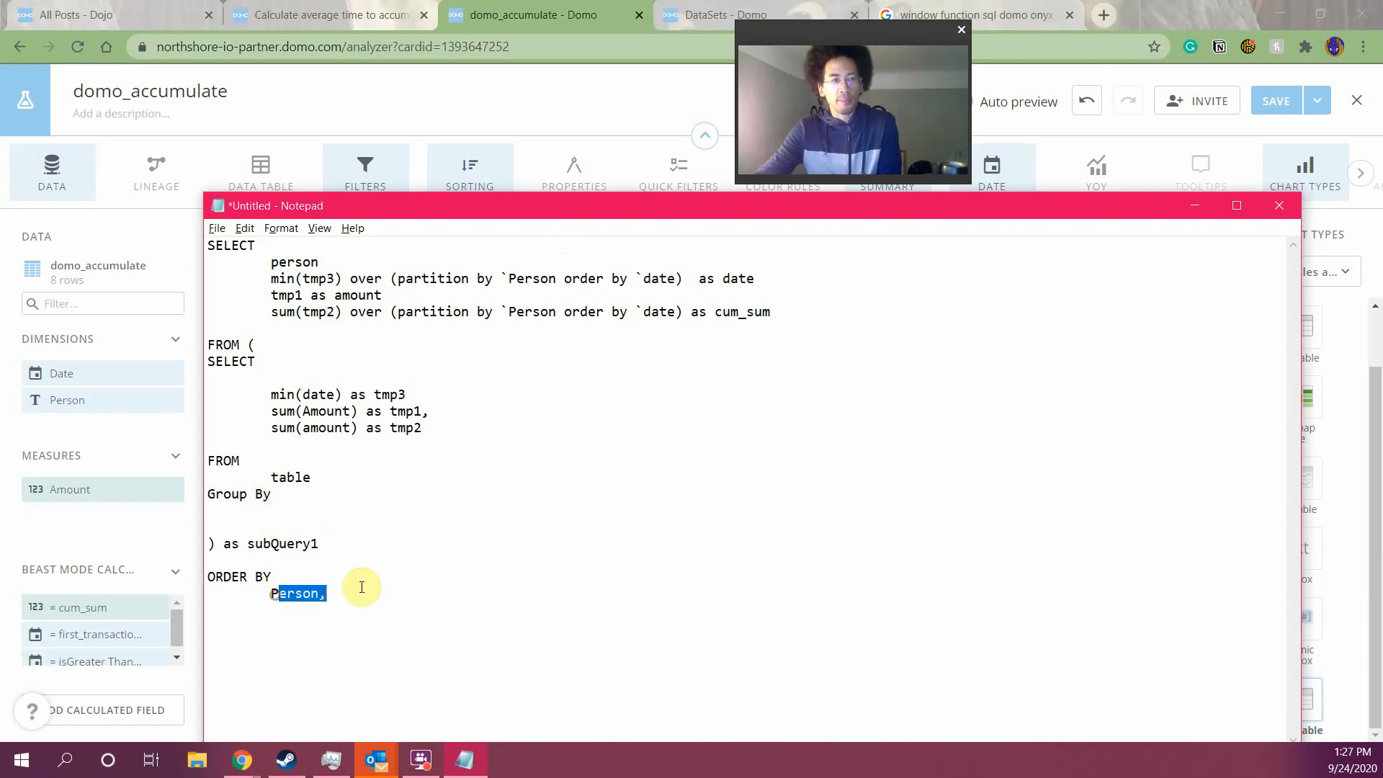
click(245, 607)
drag(245, 607, 395, 577)
key(Delete)
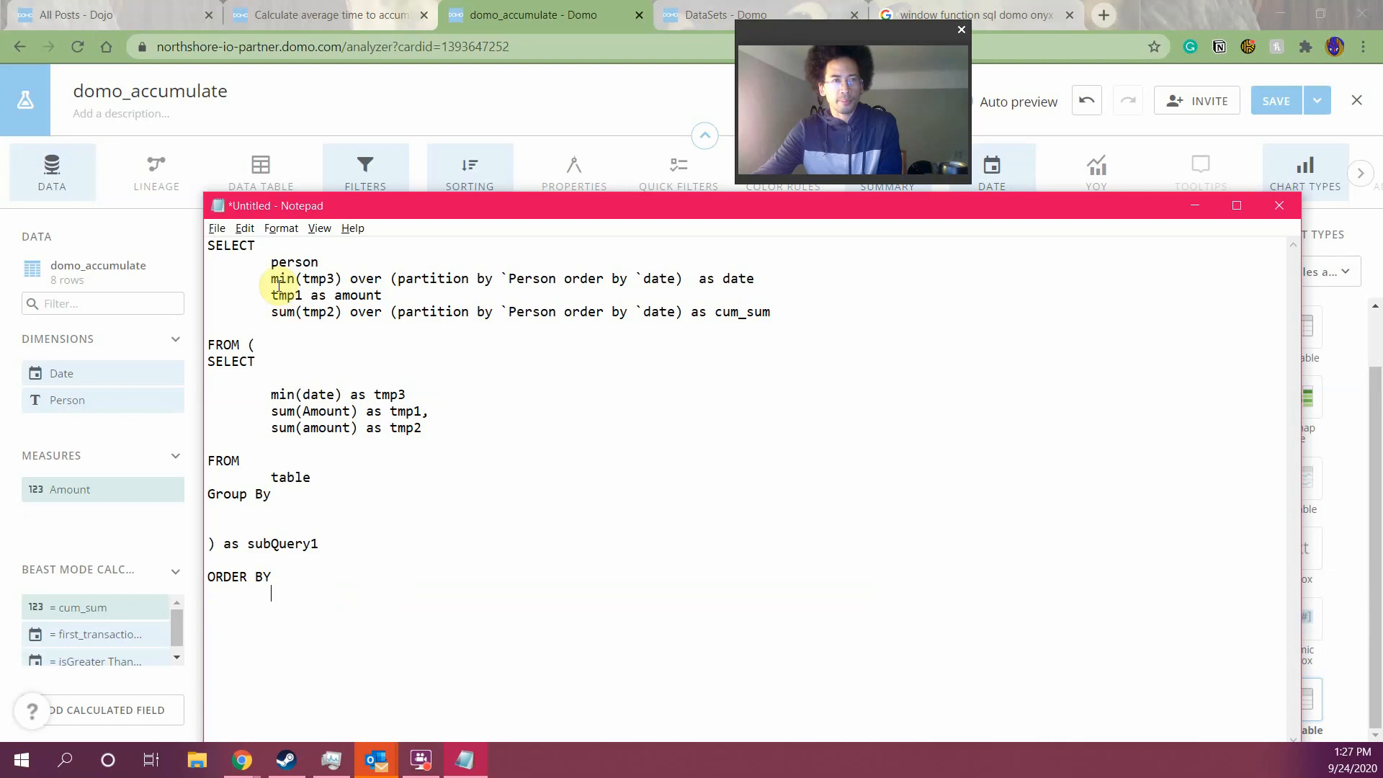
Highlight the outer SELECT's date, amount and cum_sum lines, and undo the deletion of Person from the ORDER BY
drag(268, 280, 479, 325)
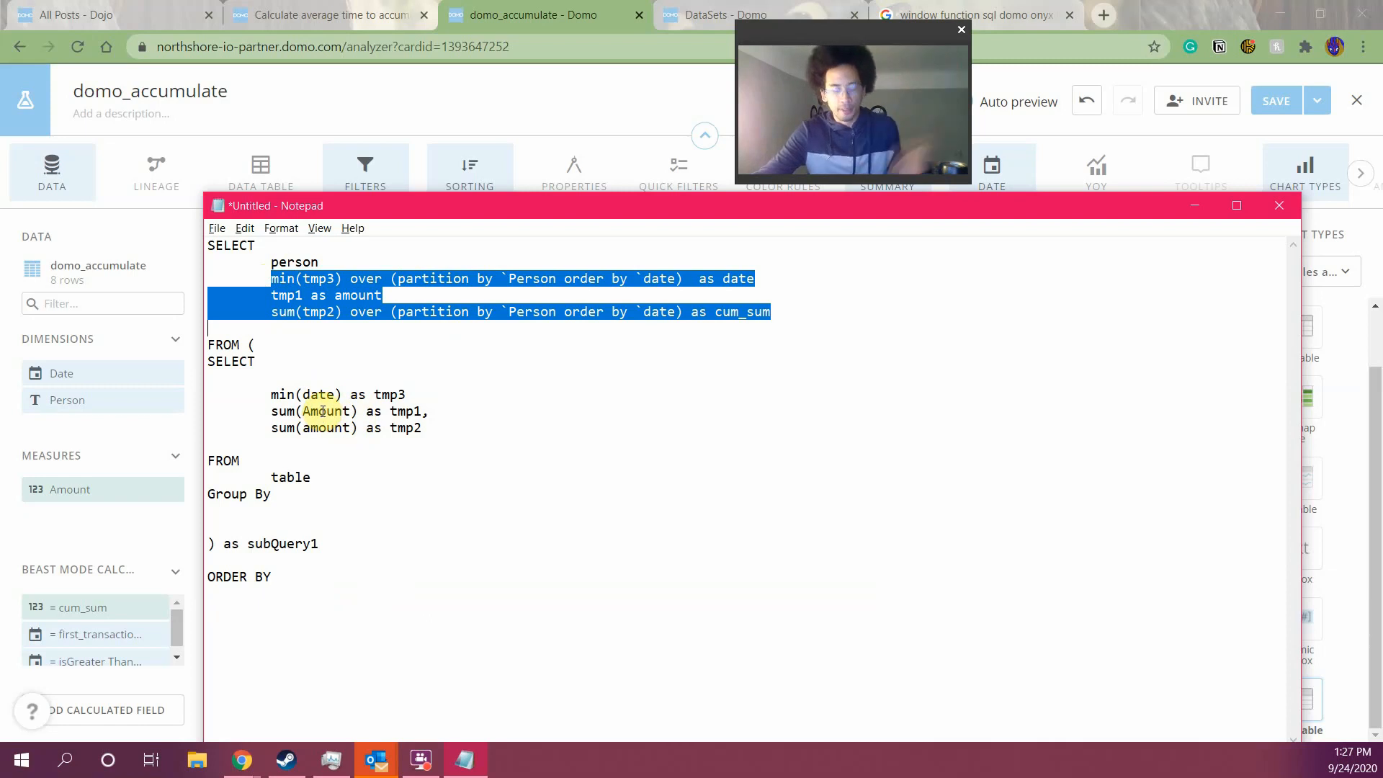
key(ctrl+z)
click(656, 433)
key(ctrl+z)
key(ctrl+z)
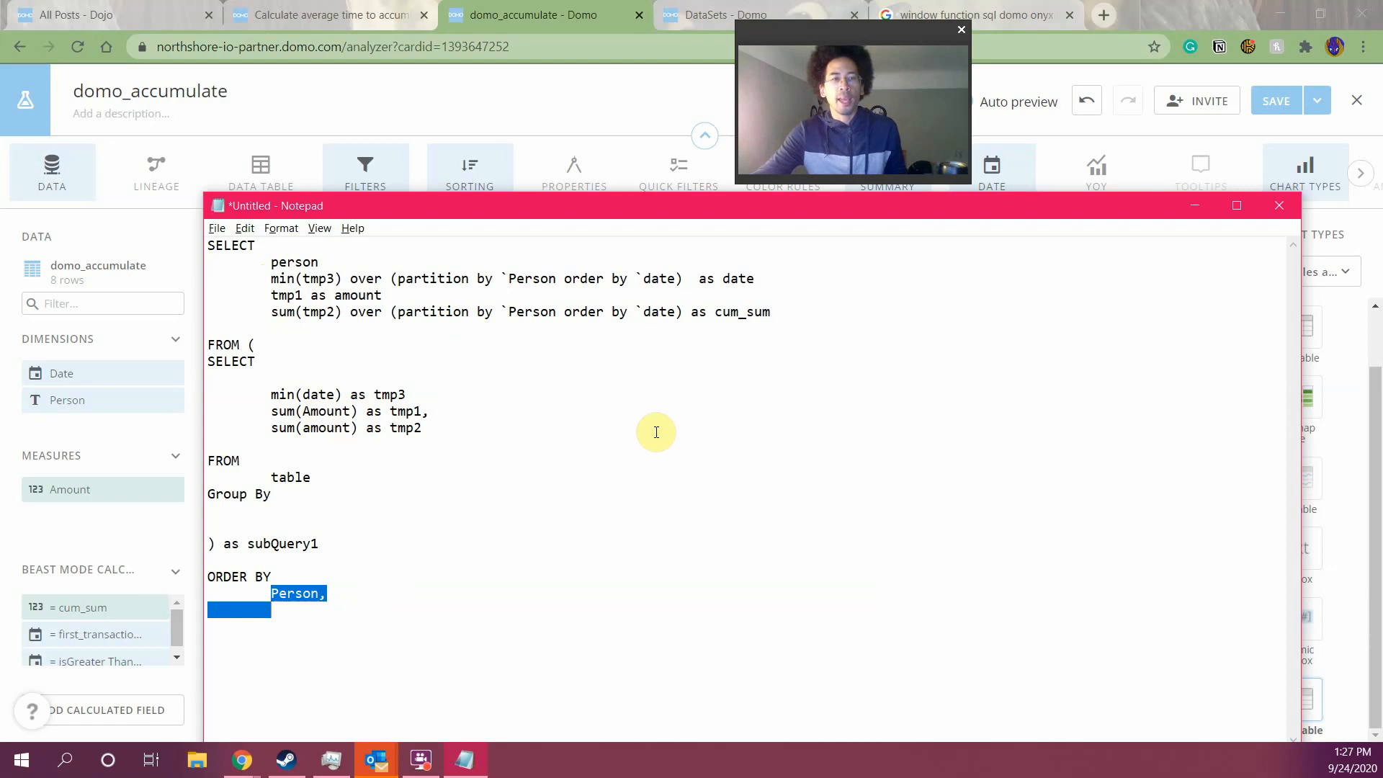
Review the Dojo forum question about calculating the average time to accumulate to a value, including its sample dataset
click(328, 14)
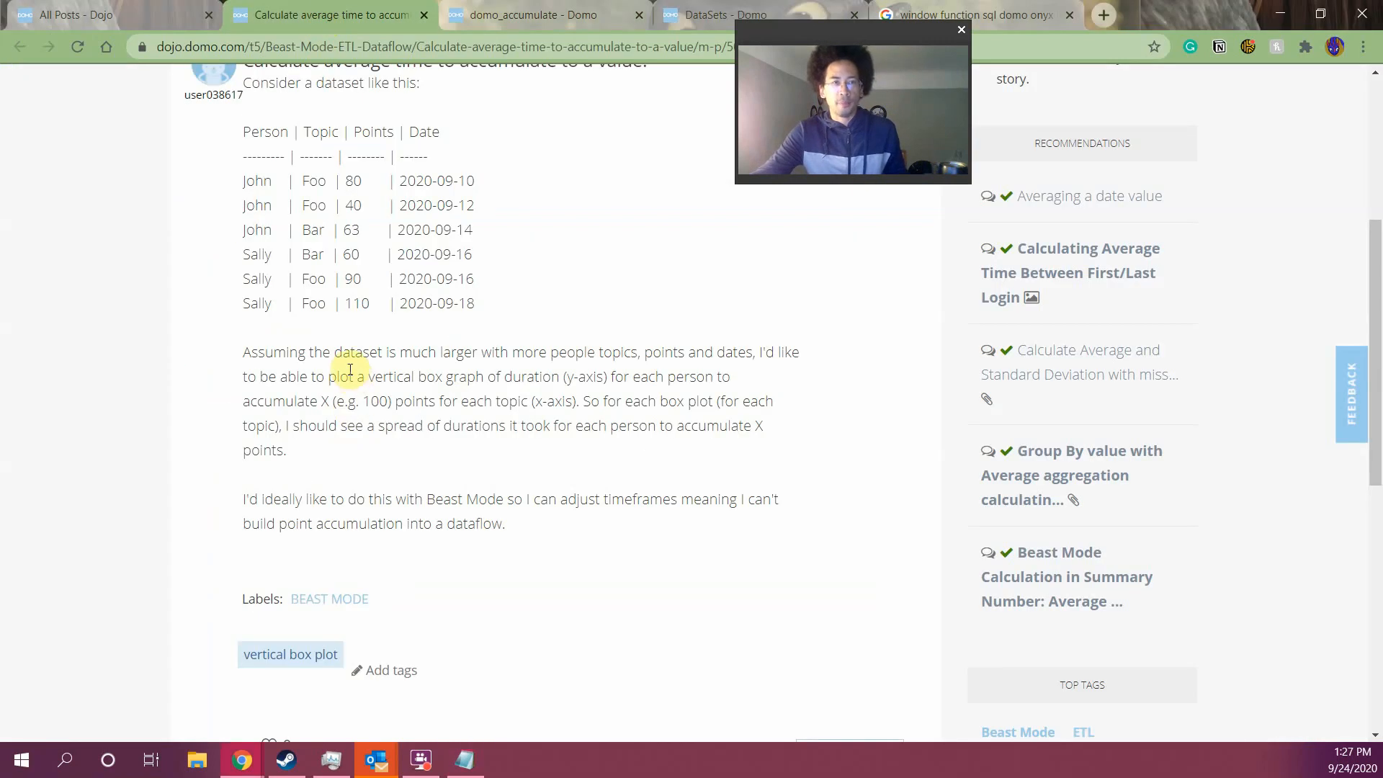
scroll(350, 370, up, 4)
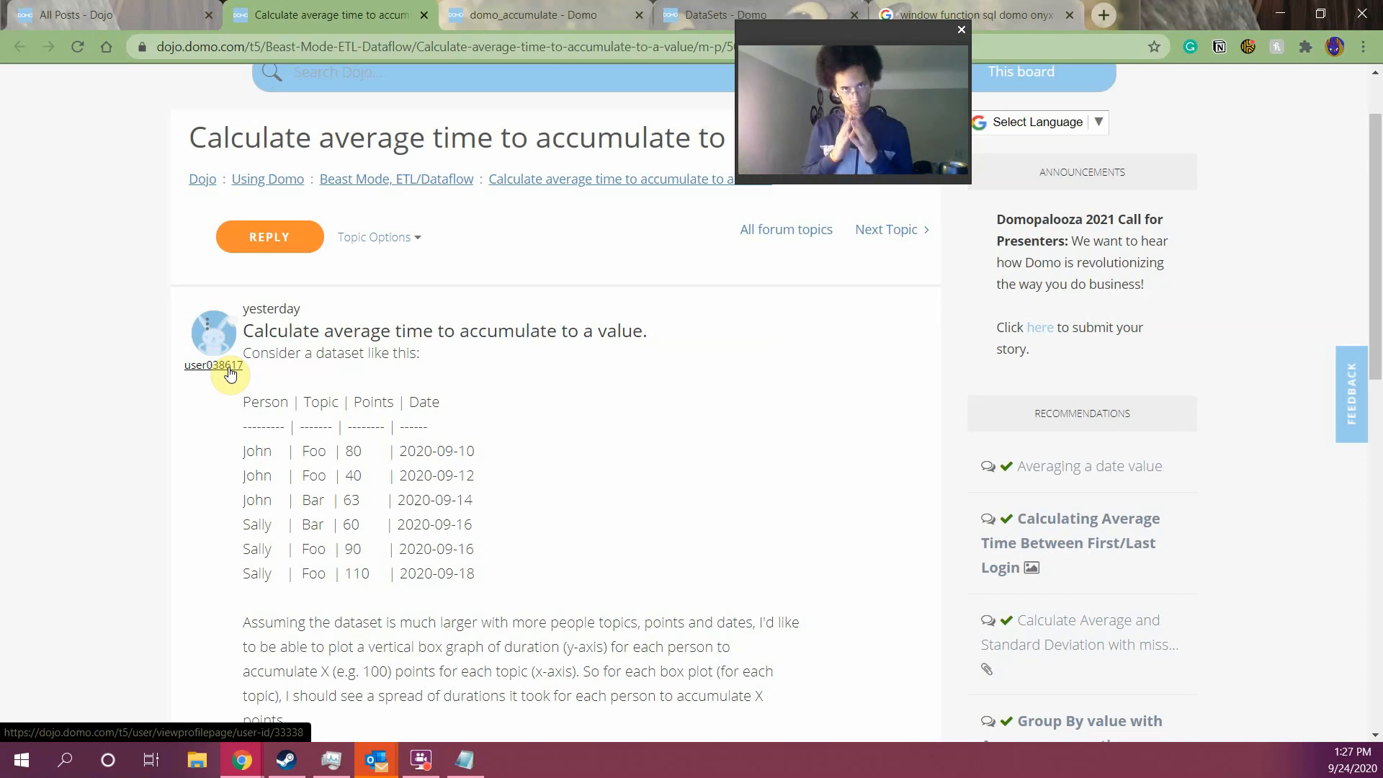
Return to the domo_accumulate card, save its changes and close the Analyzer
click(518, 13)
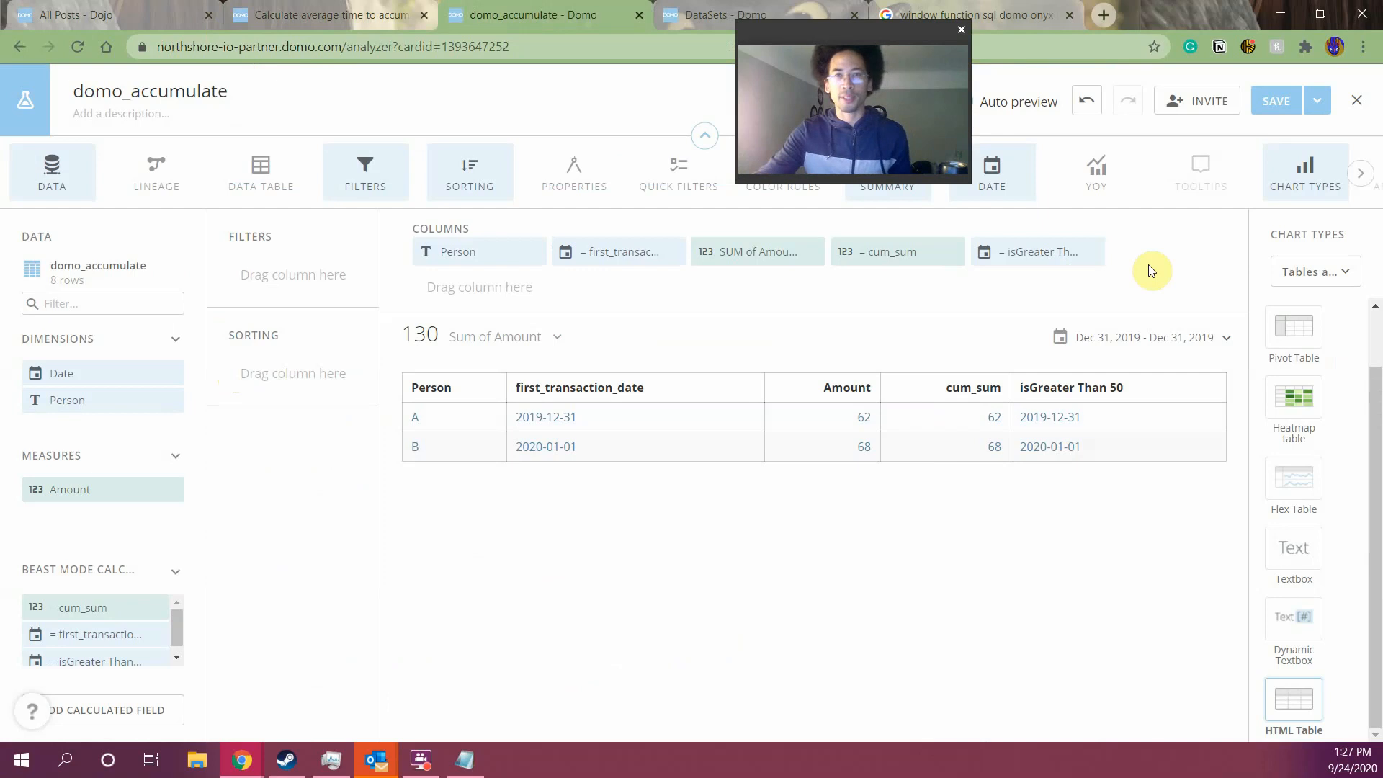
click(1358, 102)
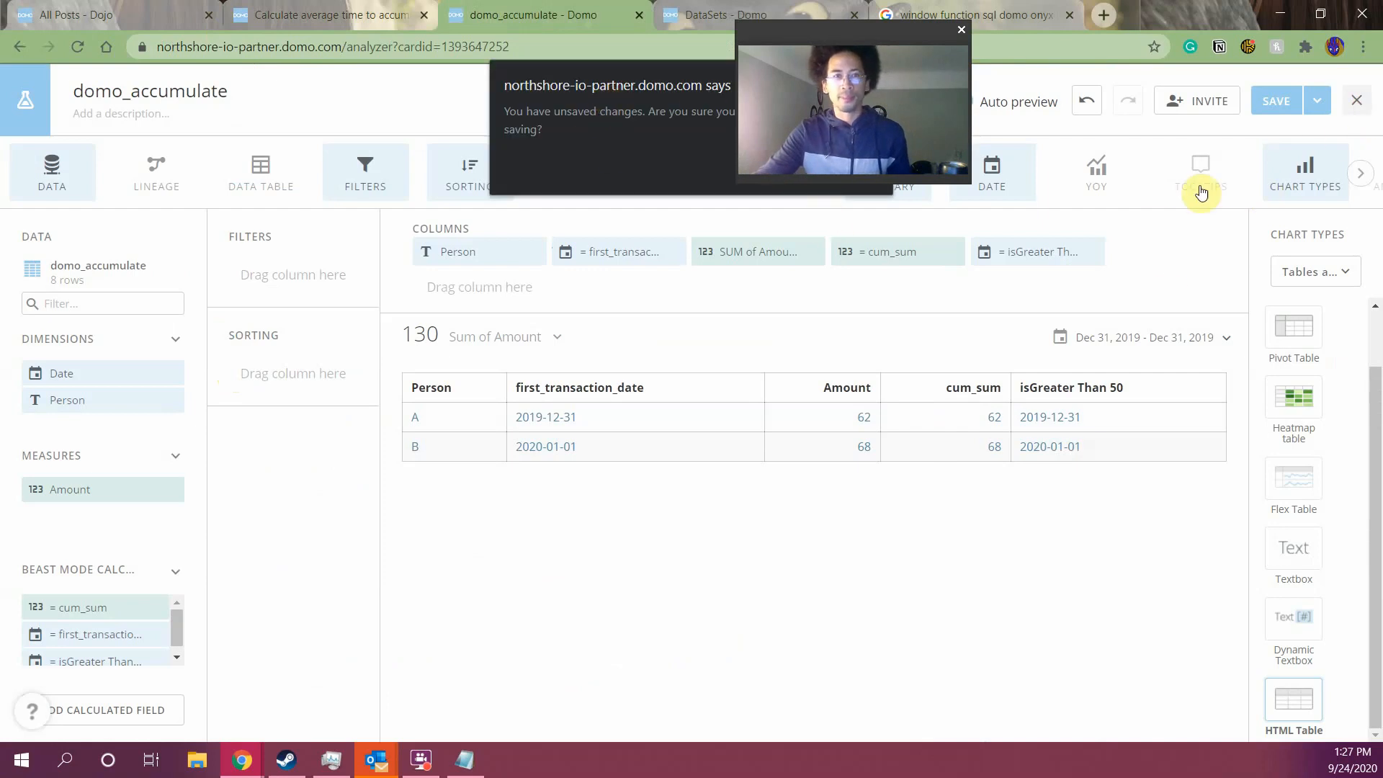
click(813, 55)
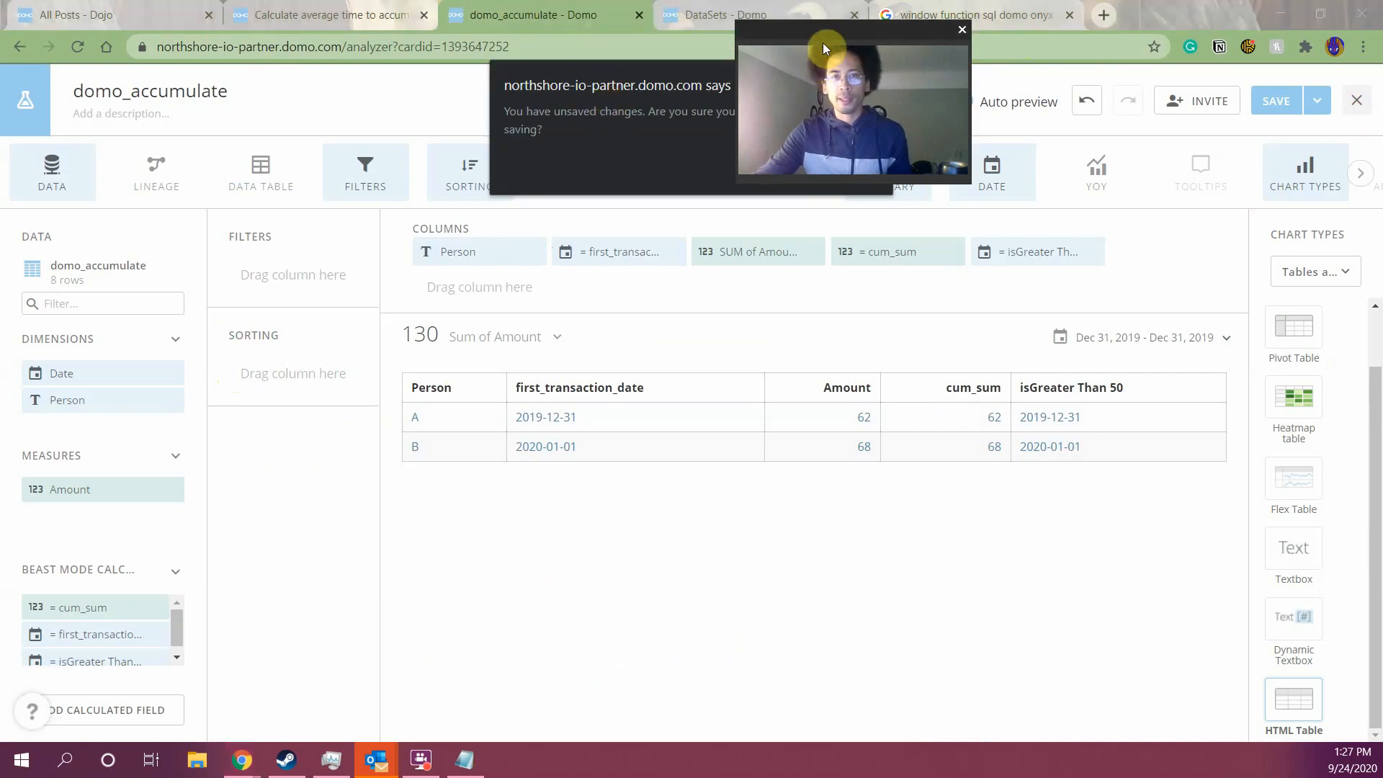
drag(823, 42, 1017, 42)
click(836, 165)
click(1277, 105)
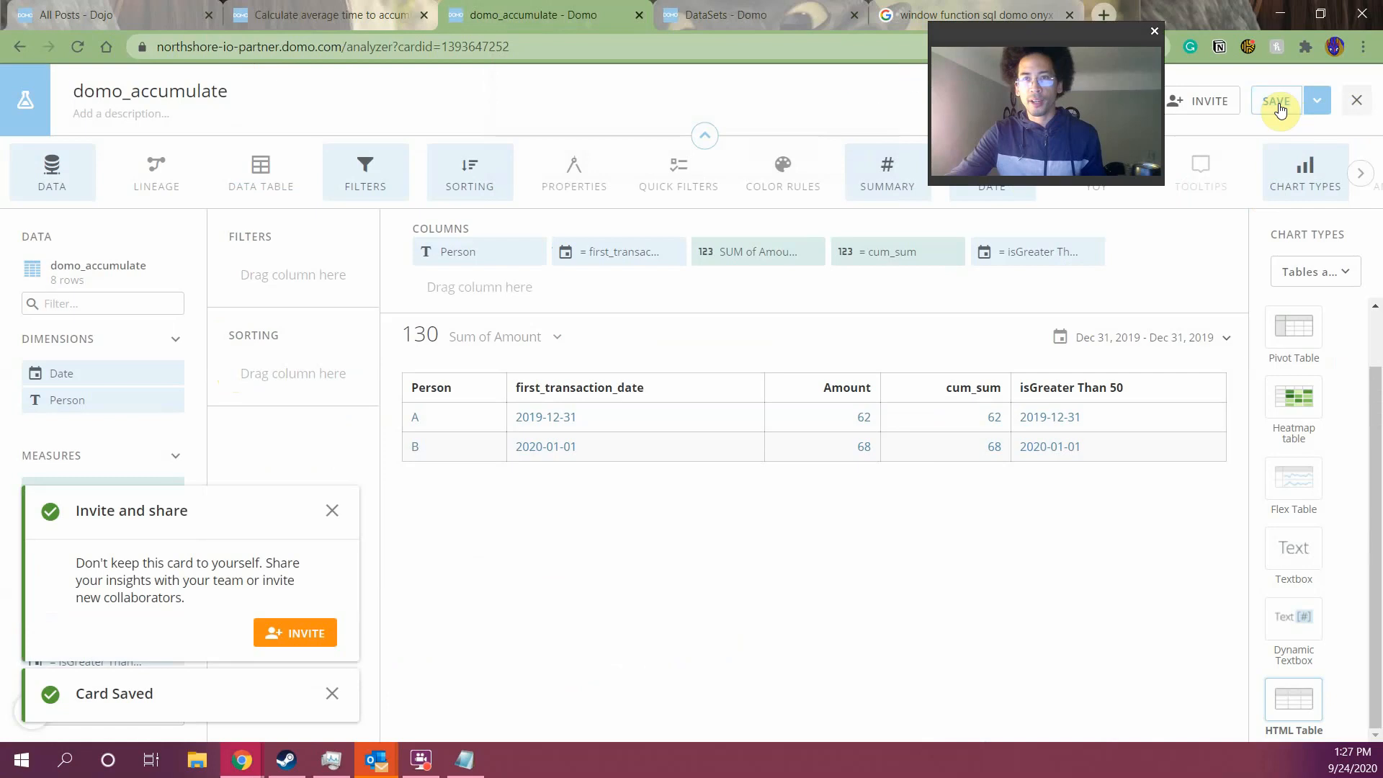
click(1355, 101)
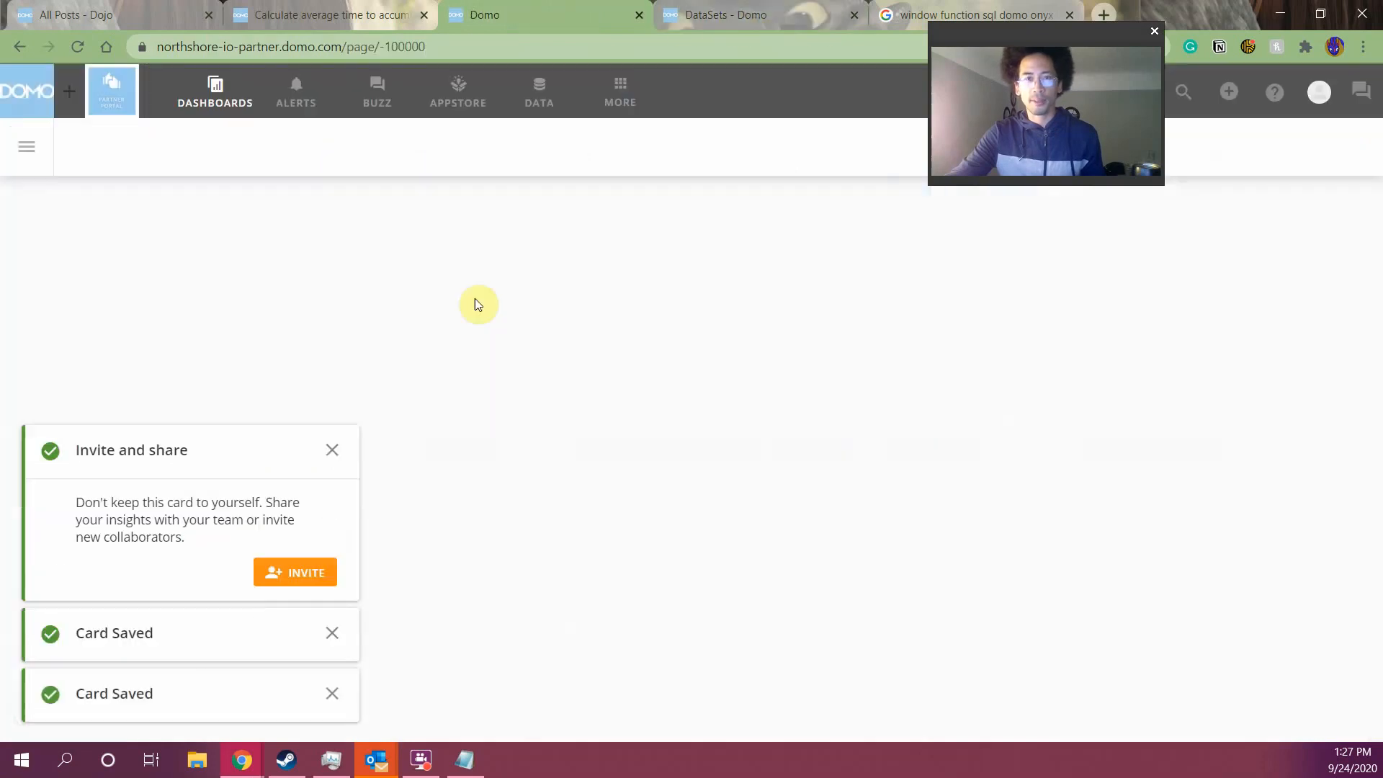
Open the domo_accumulate DataSet from the data center in Views Explorer
click(555, 108)
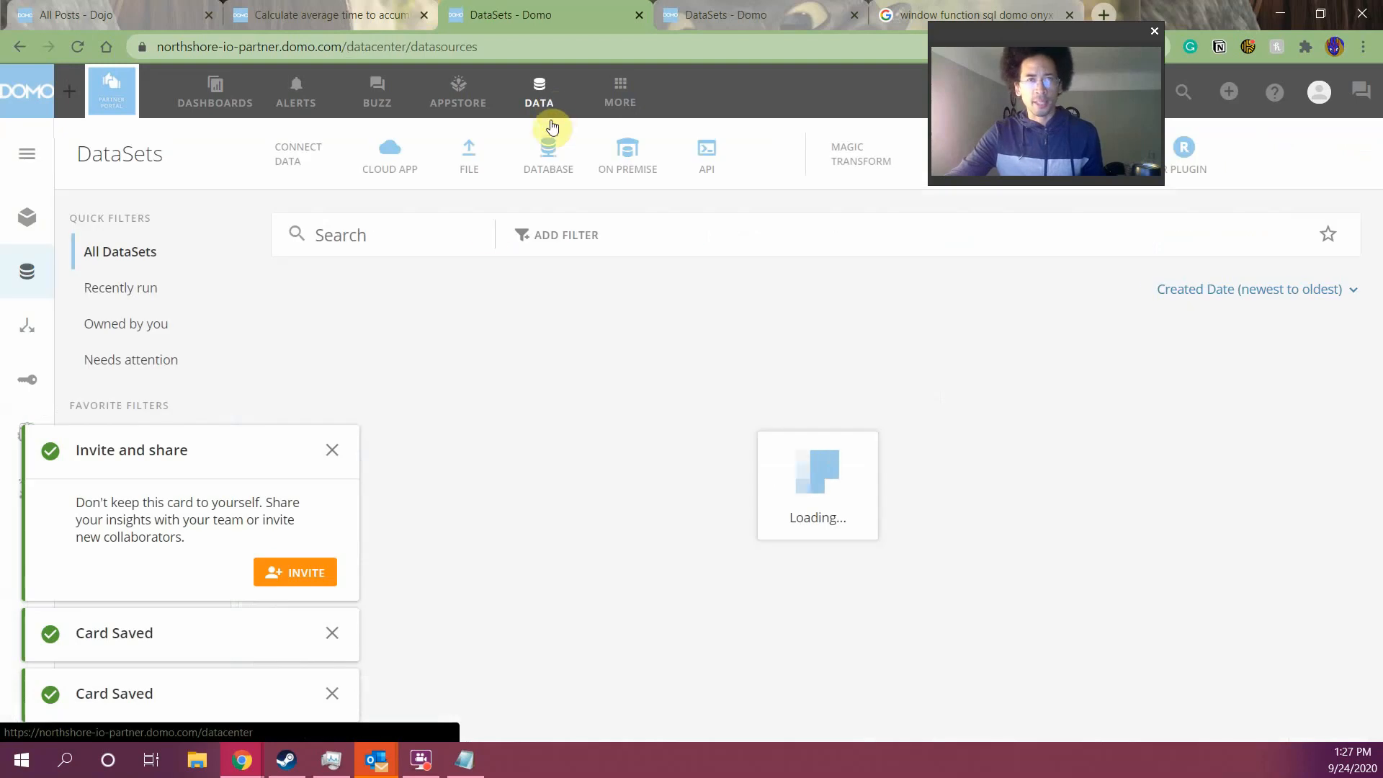
click(418, 331)
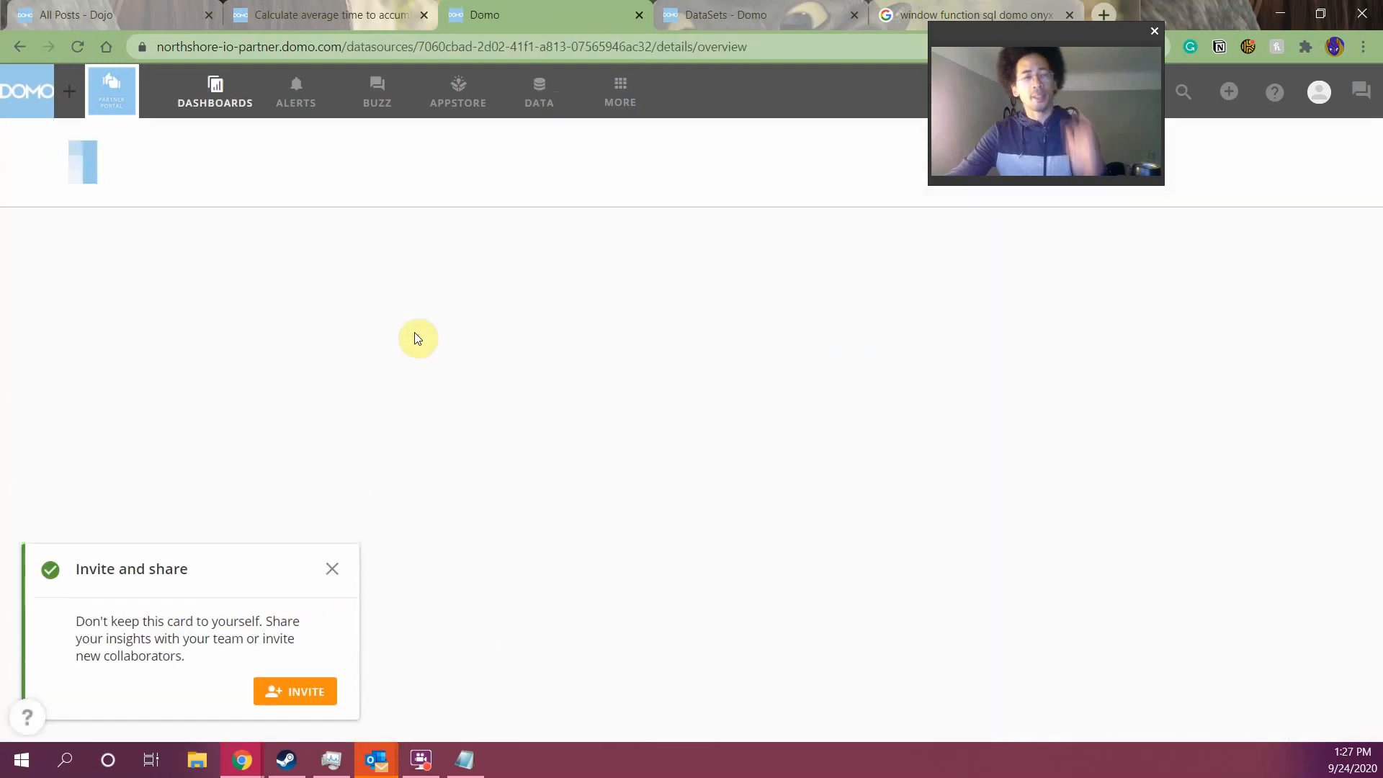
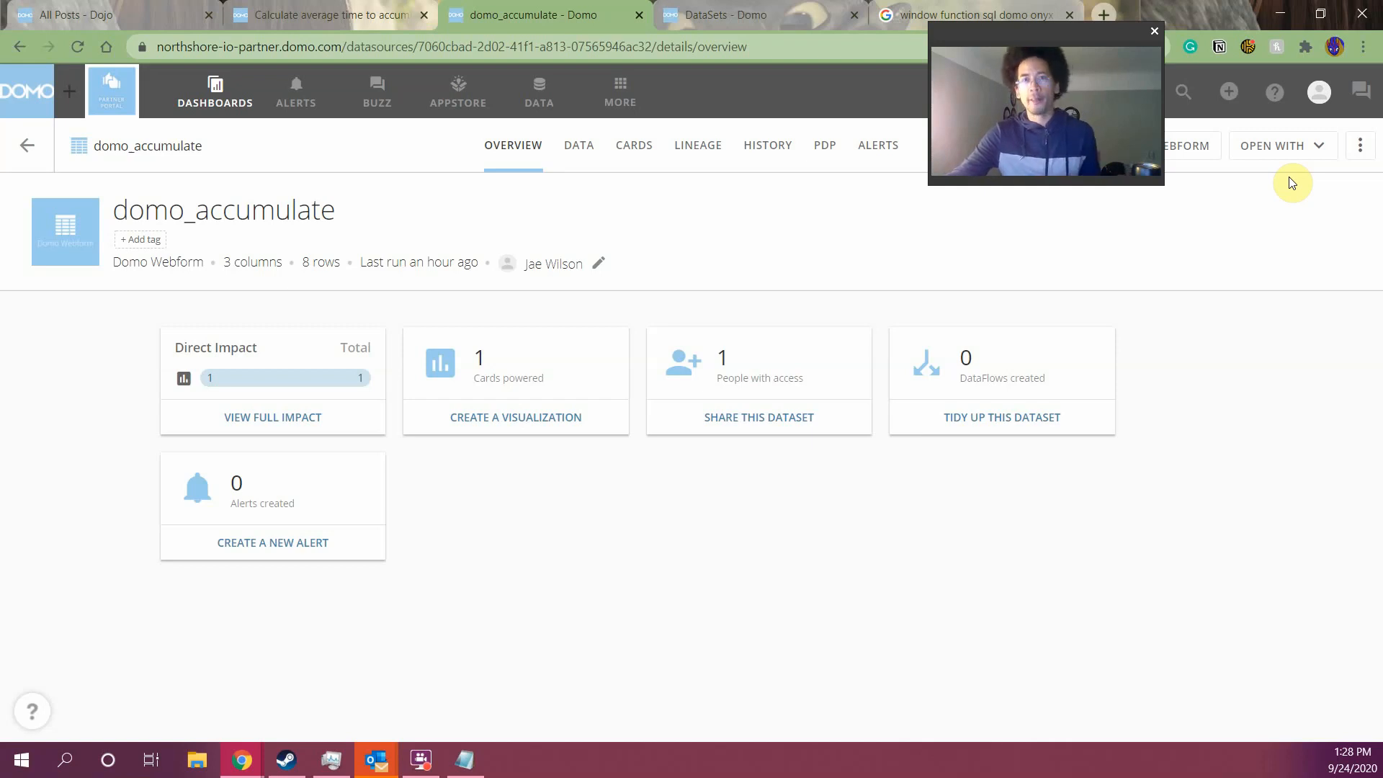
click(1304, 166)
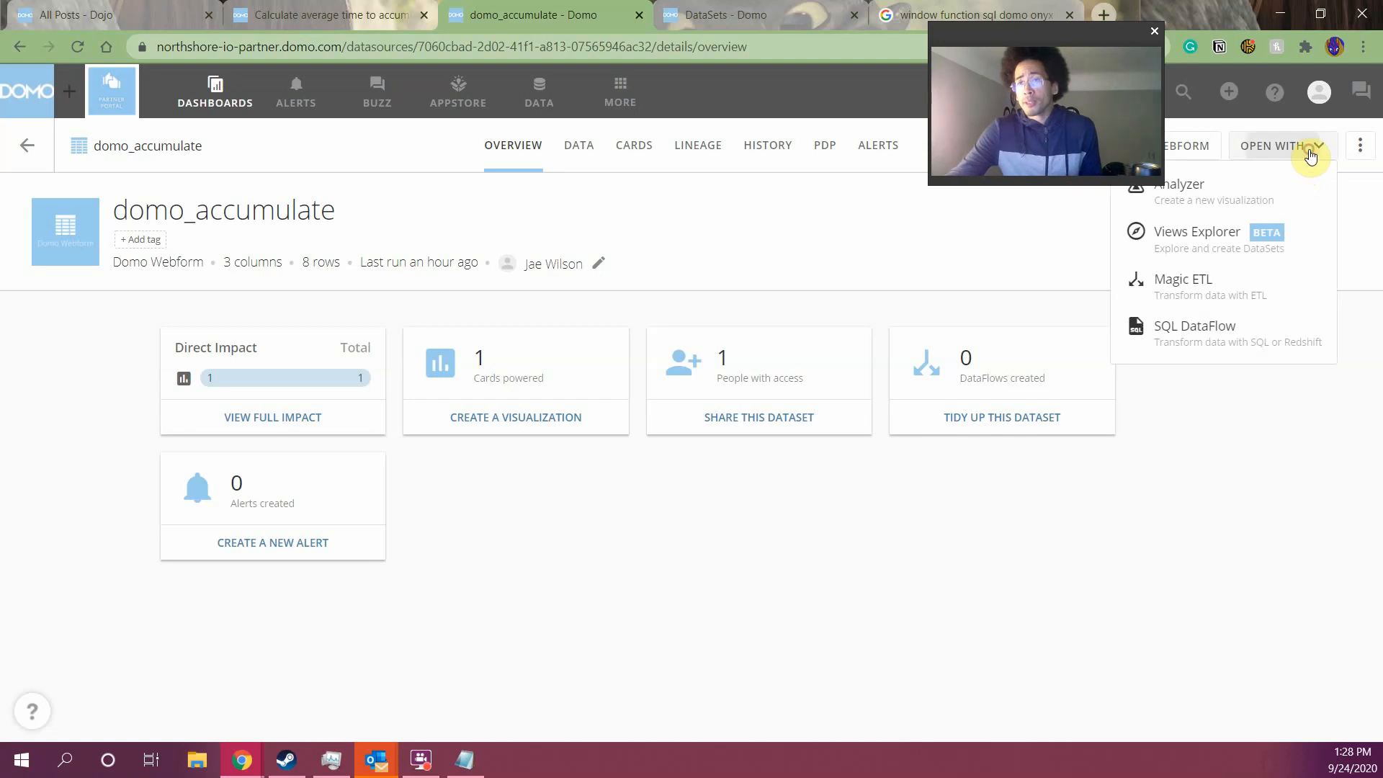
click(1186, 251)
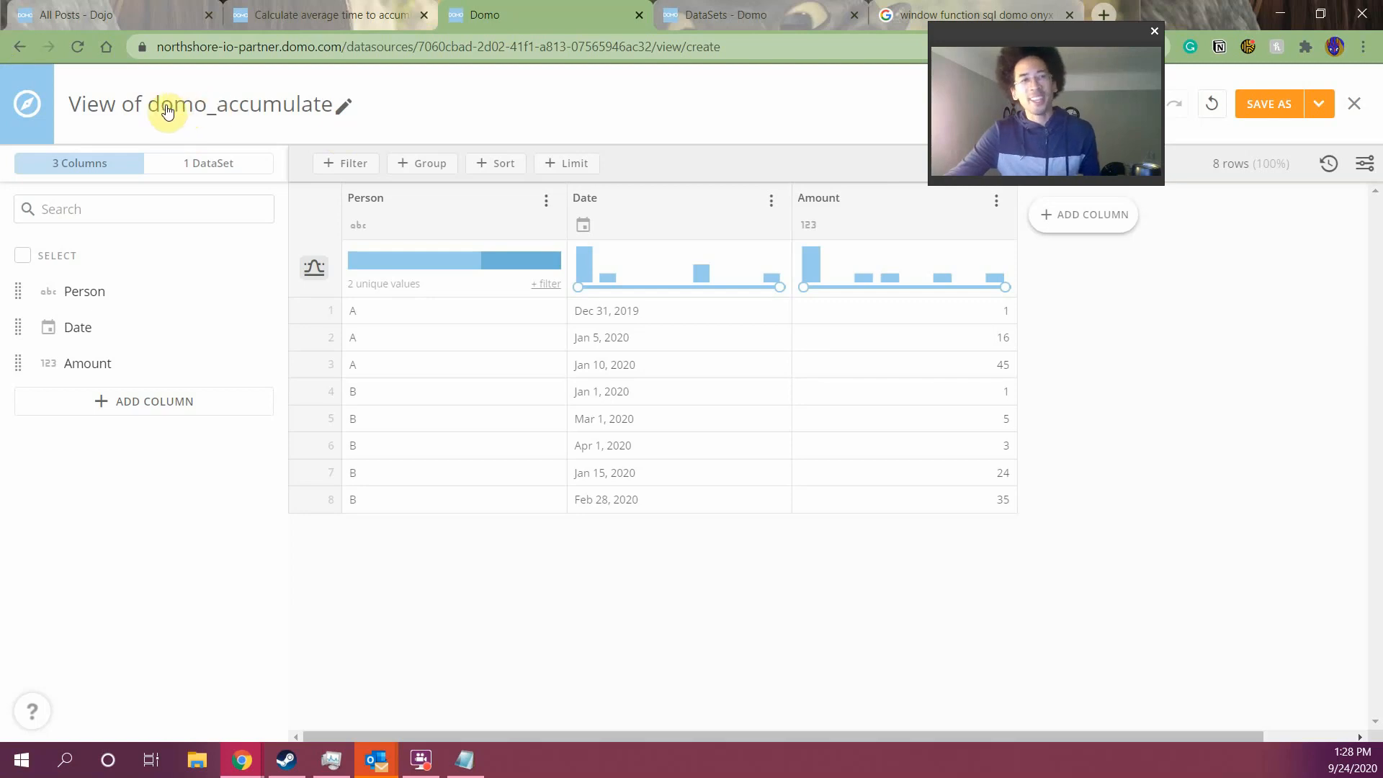
Remove the "View of" prefix from the new view's name so it reads domo_accumulate
click(137, 106)
click(136, 105)
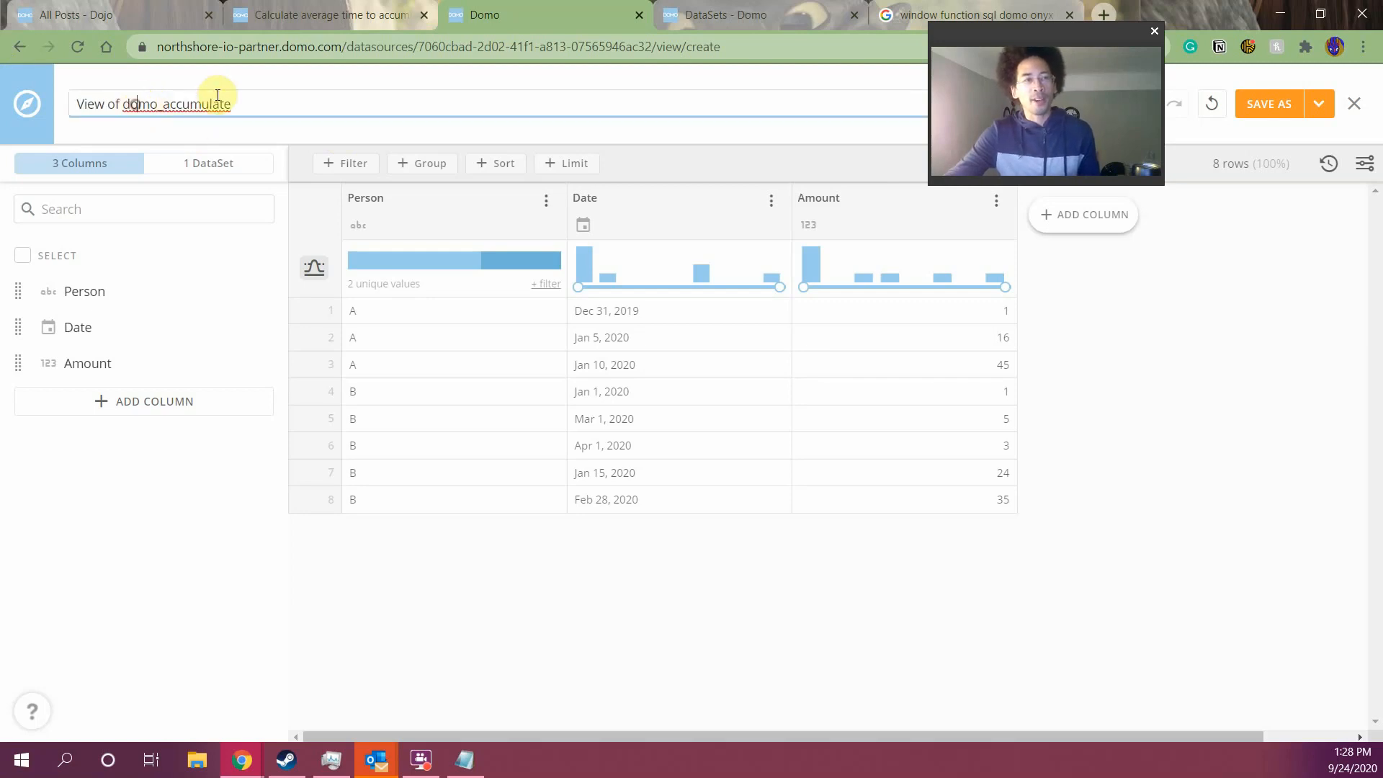
key(shift+Home)
key(BackSpace)
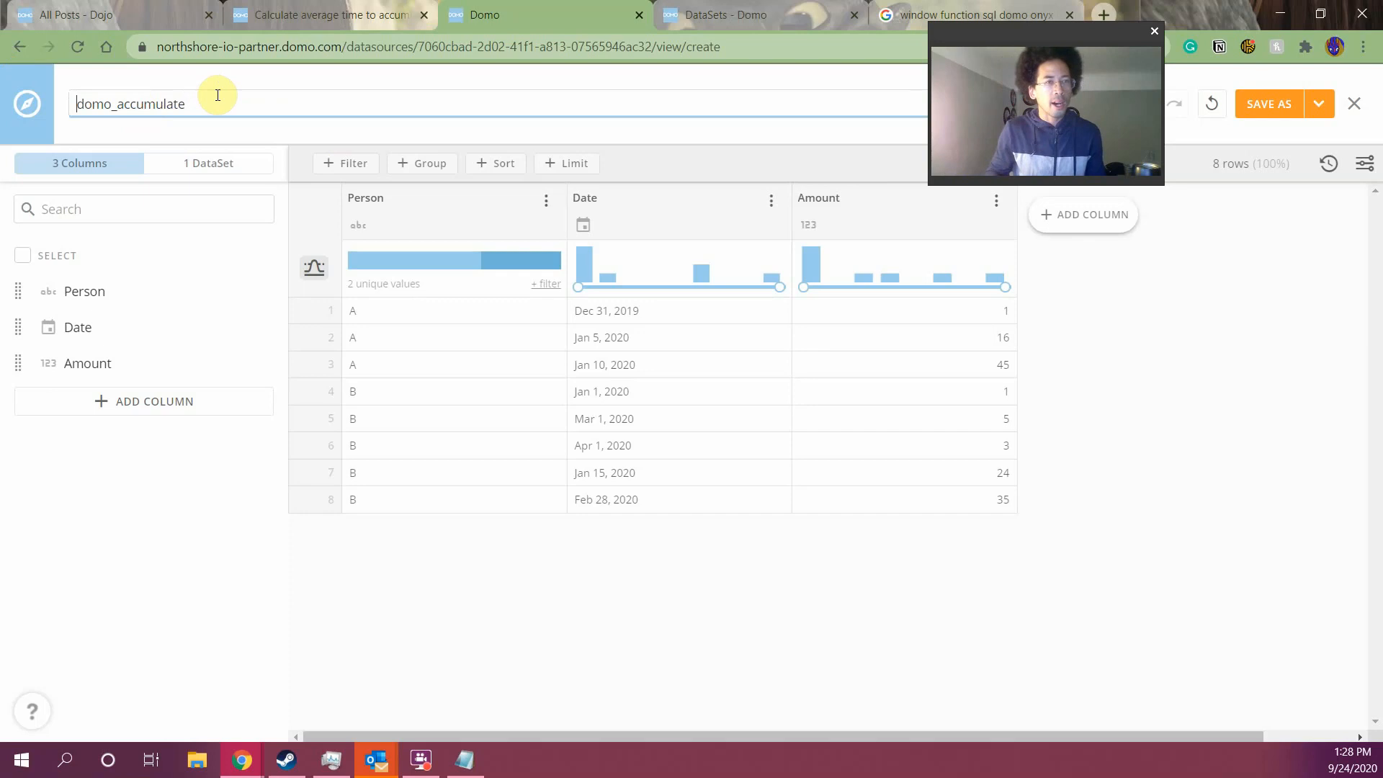
Rename the view to domo_accumulate_w_windows
key(End)
text(_w_)
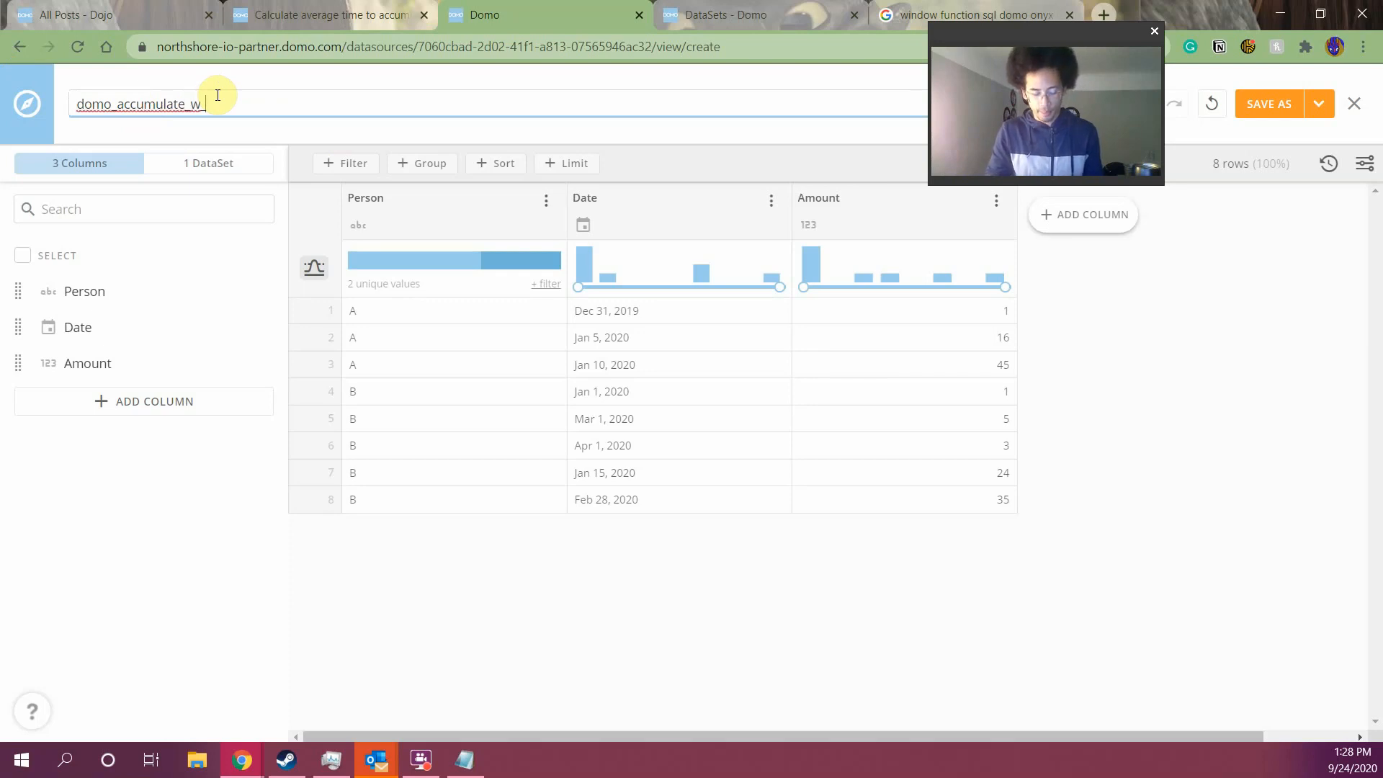
text(windows)
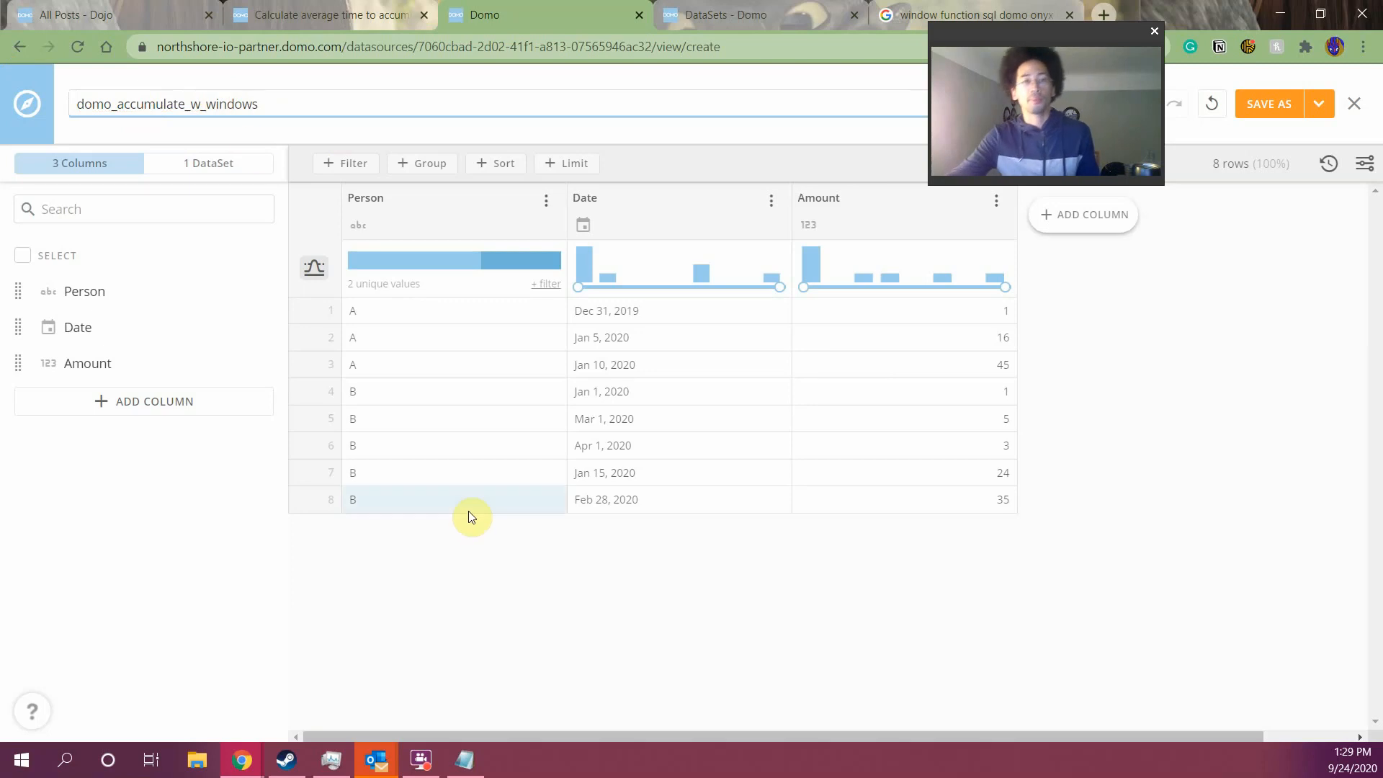
click(458, 539)
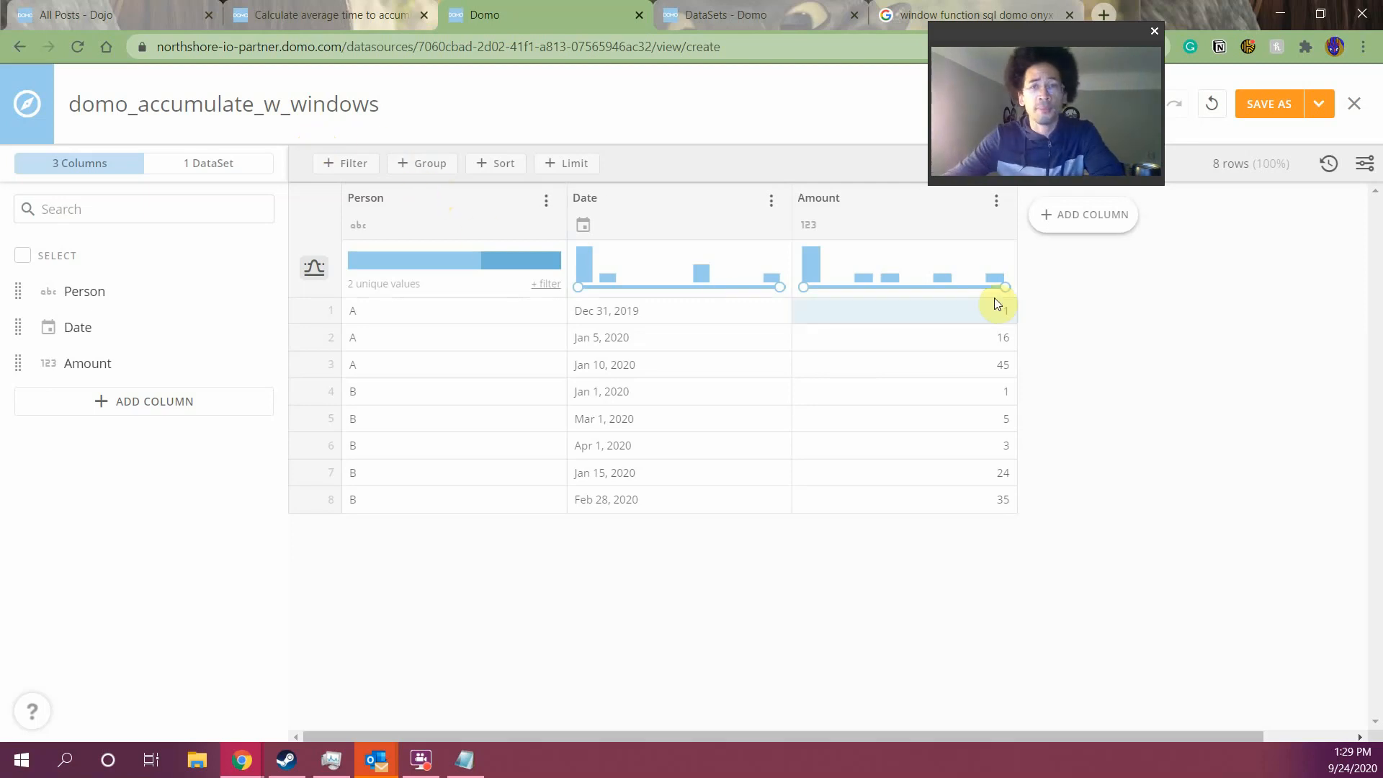
Start a new calculated column with the formula sum(`Amount`) over (partition by `Person` order by `Date`)
click(1076, 216)
click(1188, 255)
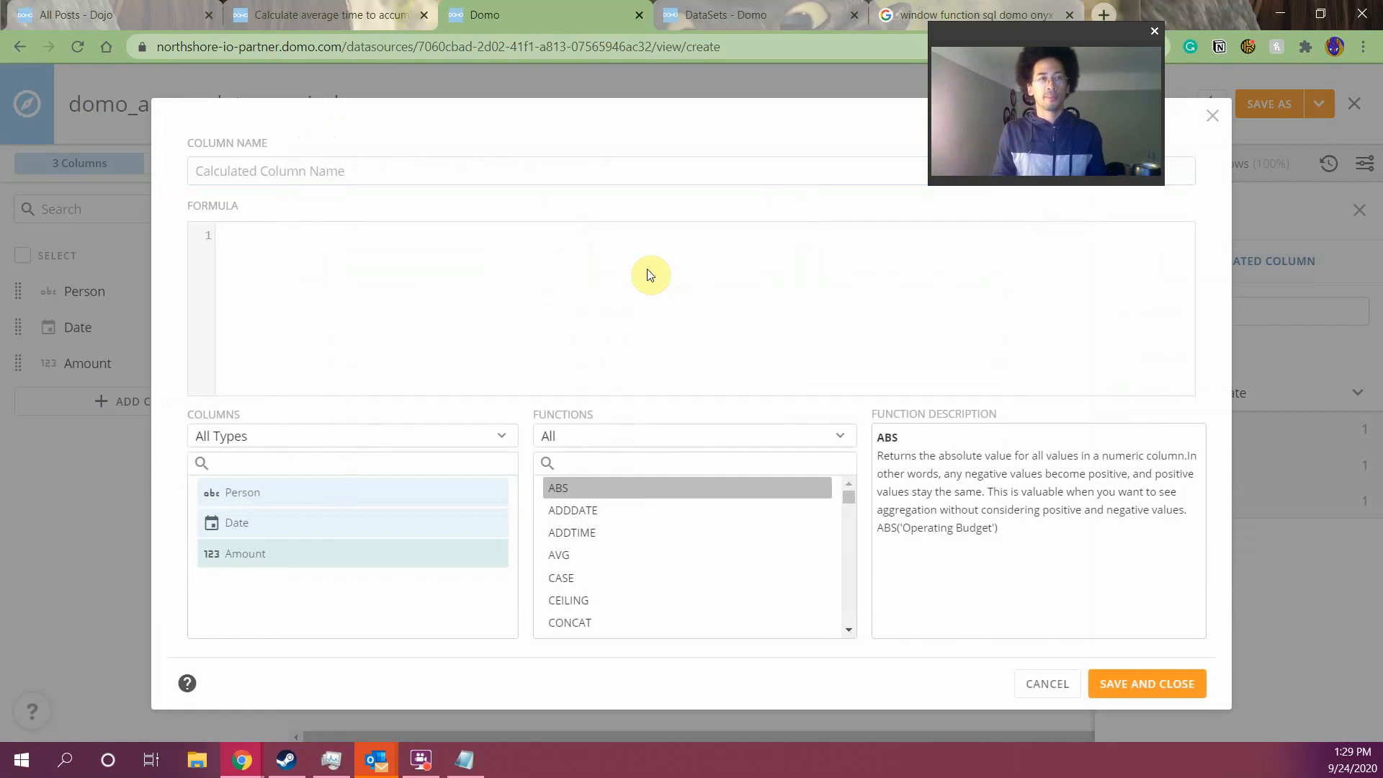
text(sum(`Amount`)
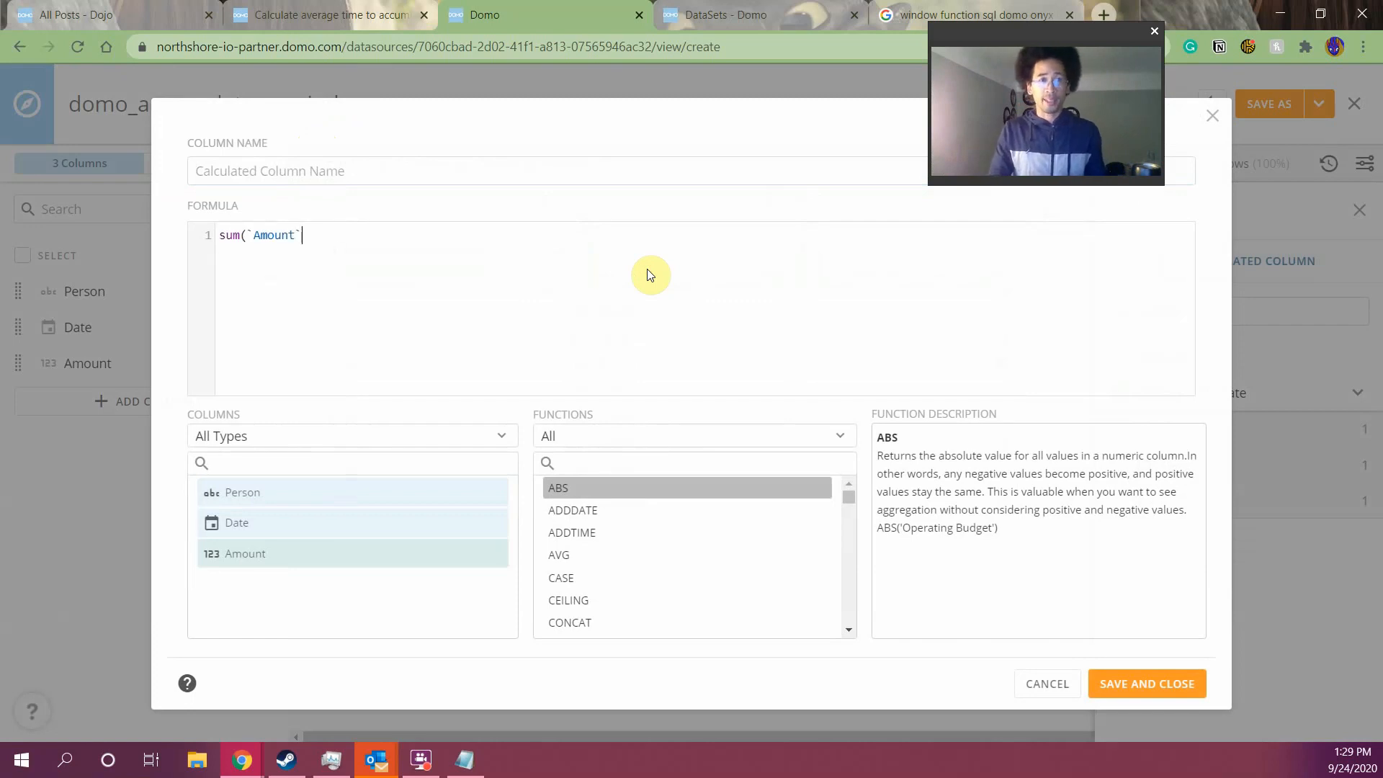
text() over ()
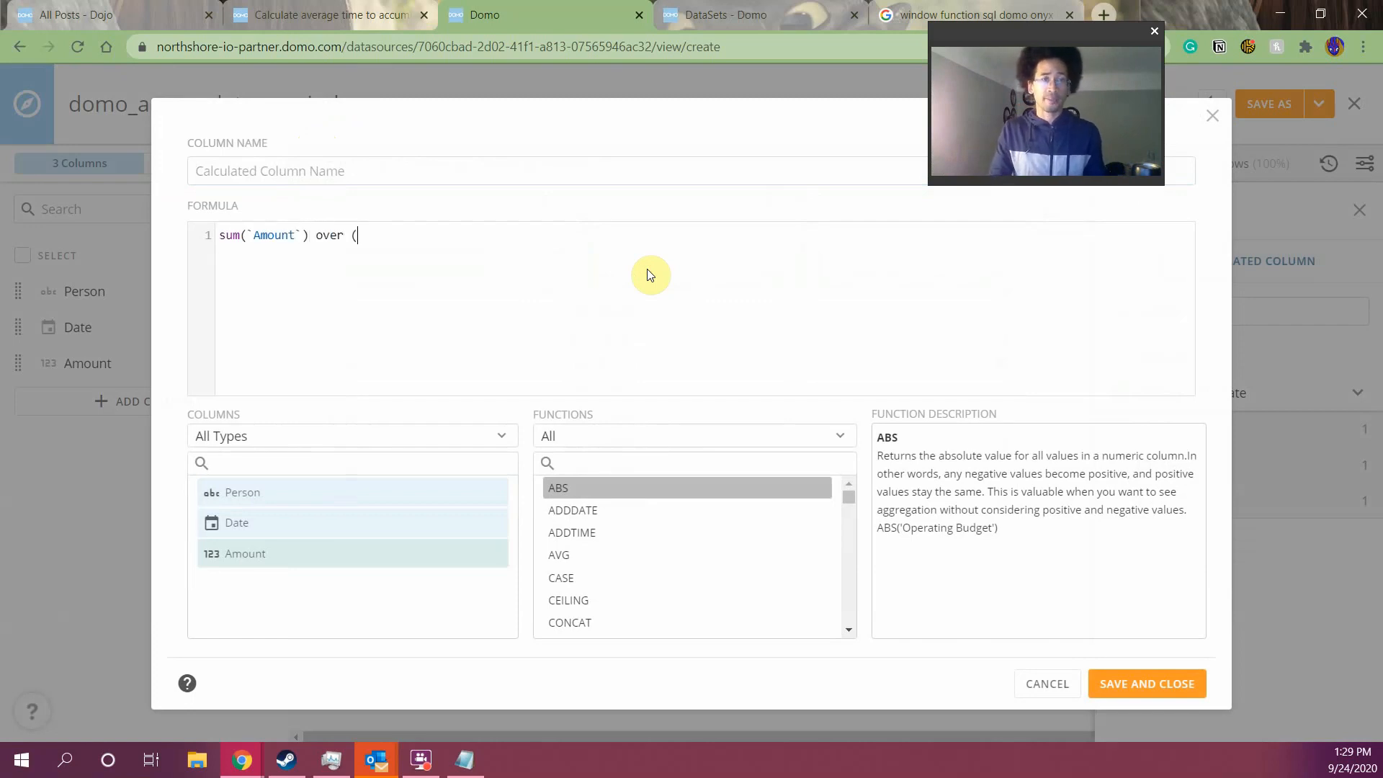
text(partition )
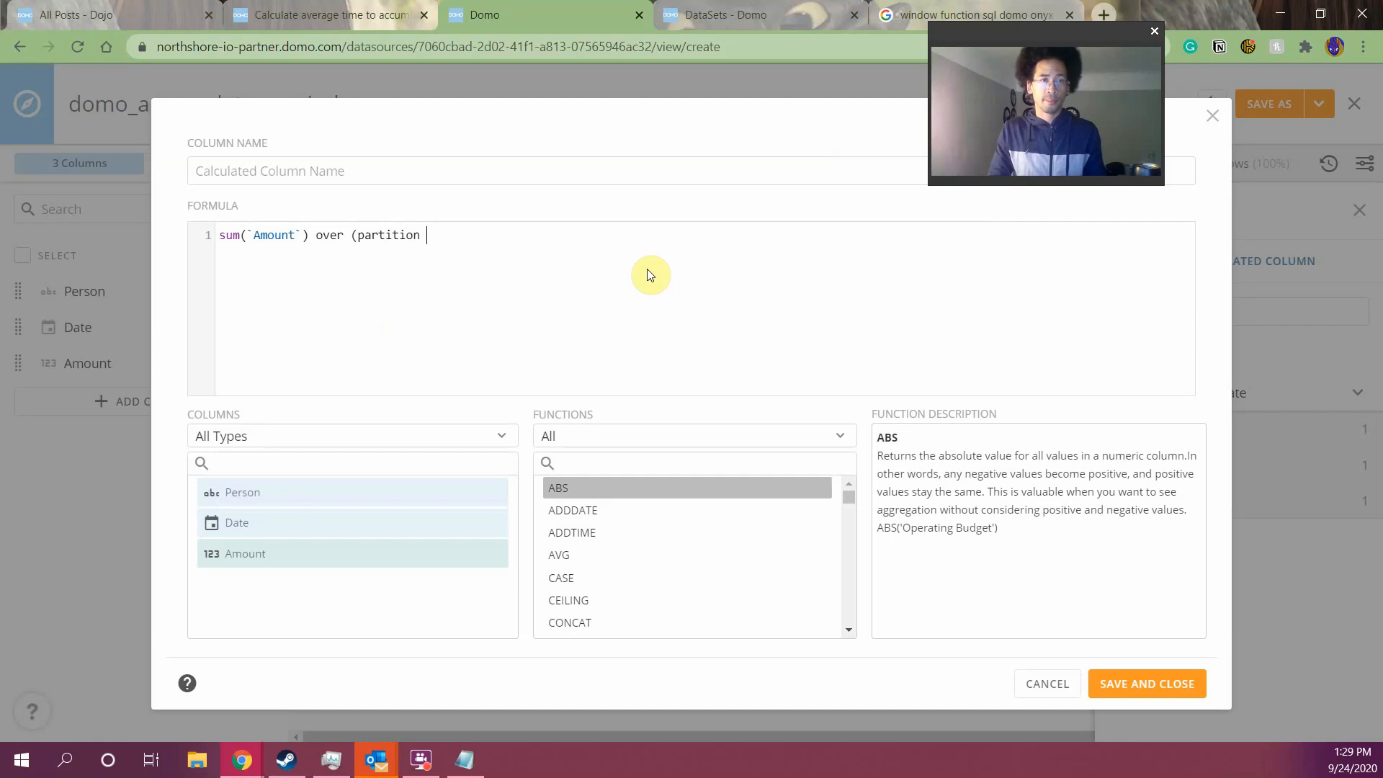
text(by person)
key(Return)
text(ord)
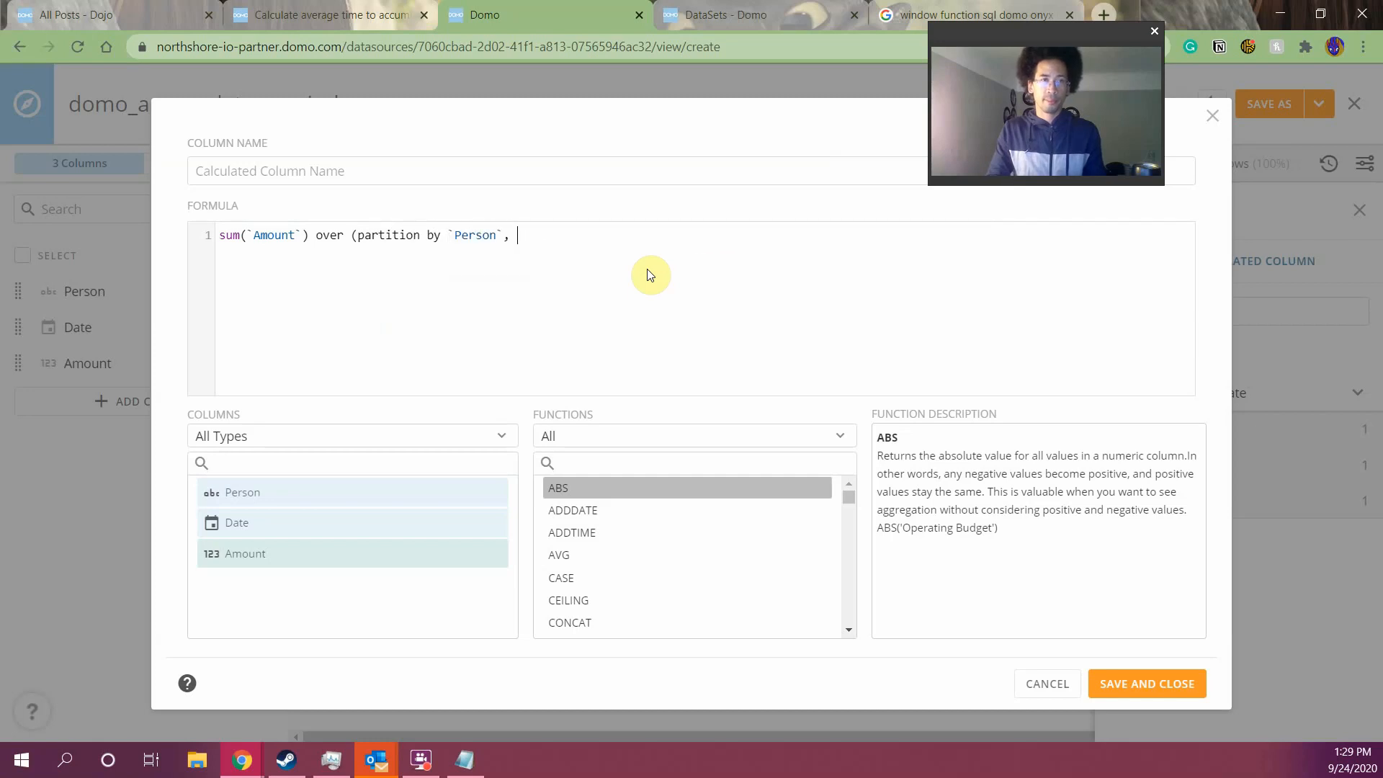
text(date)
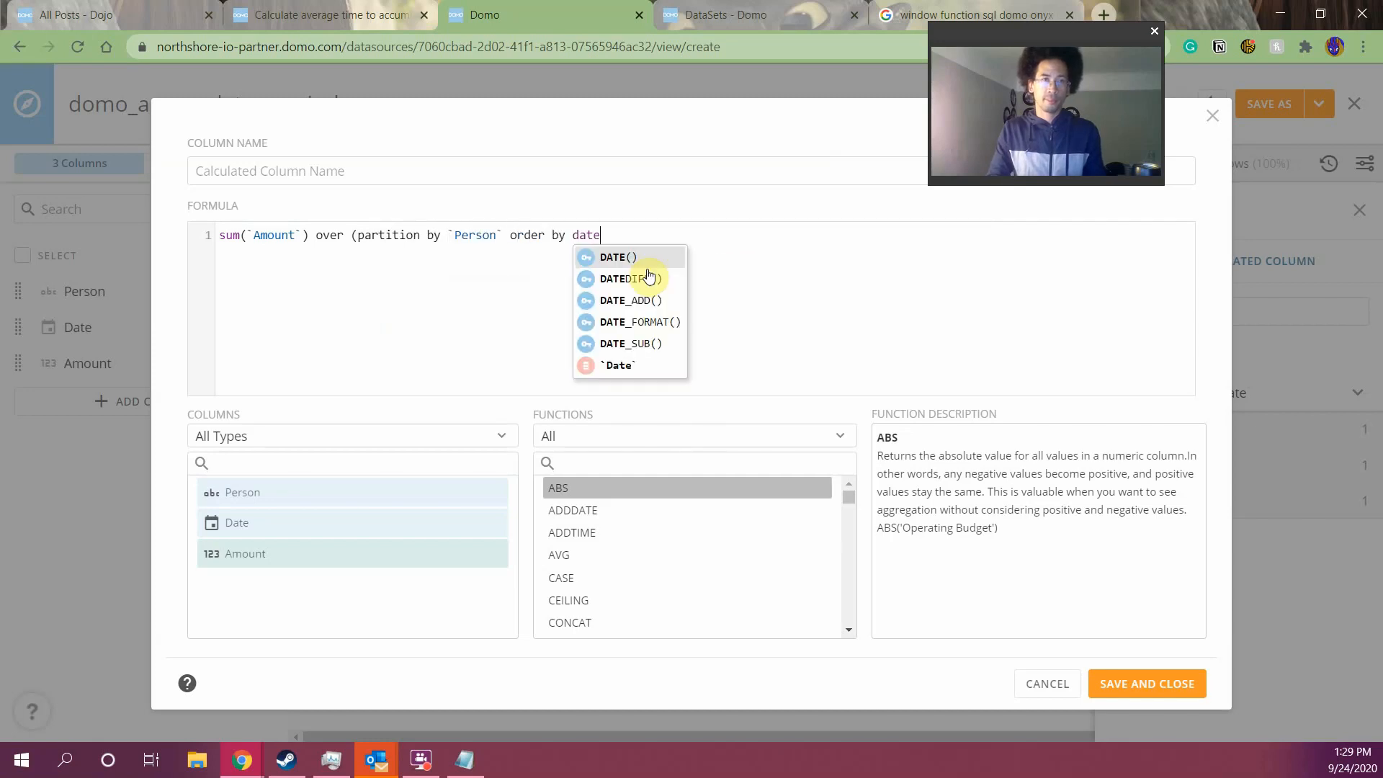
key(Down)
key(Down)
key(Down)
key(Down)
key(Down)
key(Return)
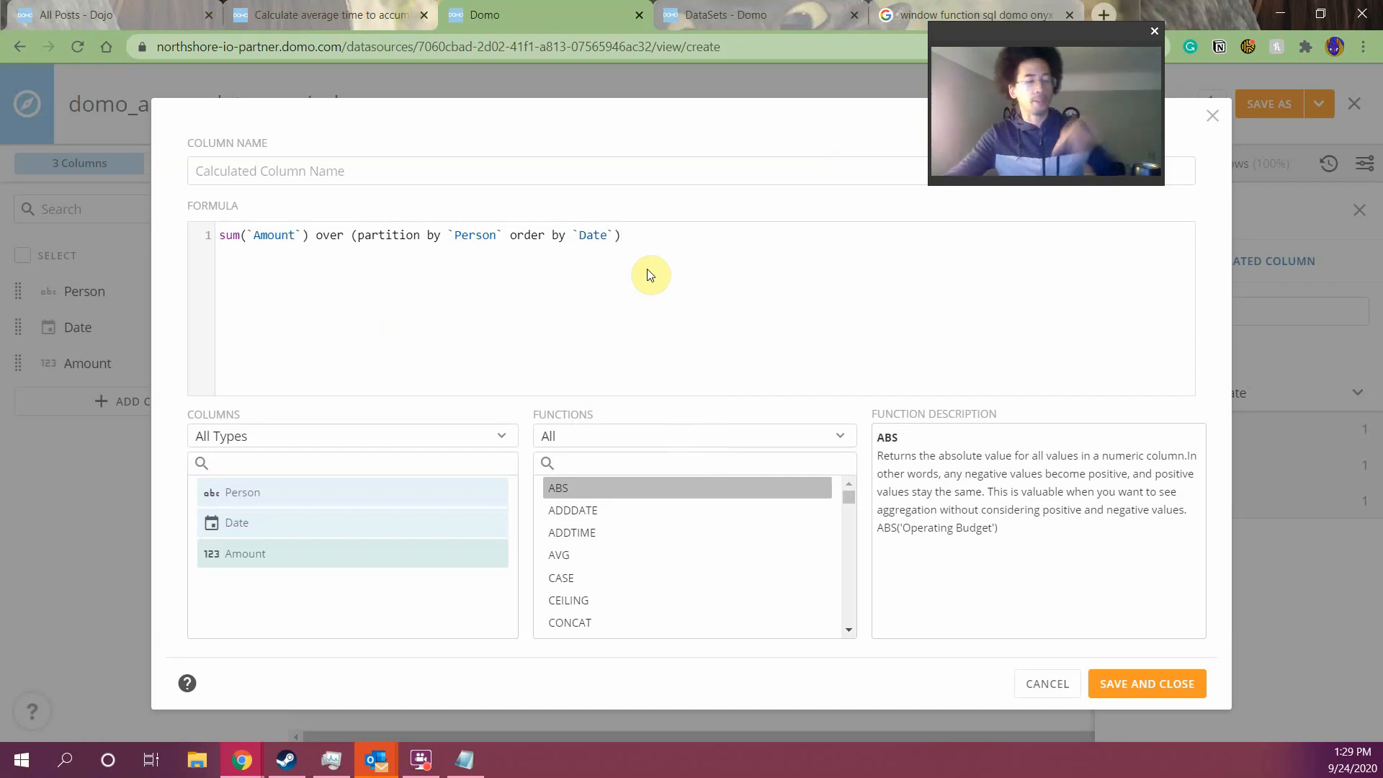
Name the calculated column cum_sum and validate its formula
click(624, 179)
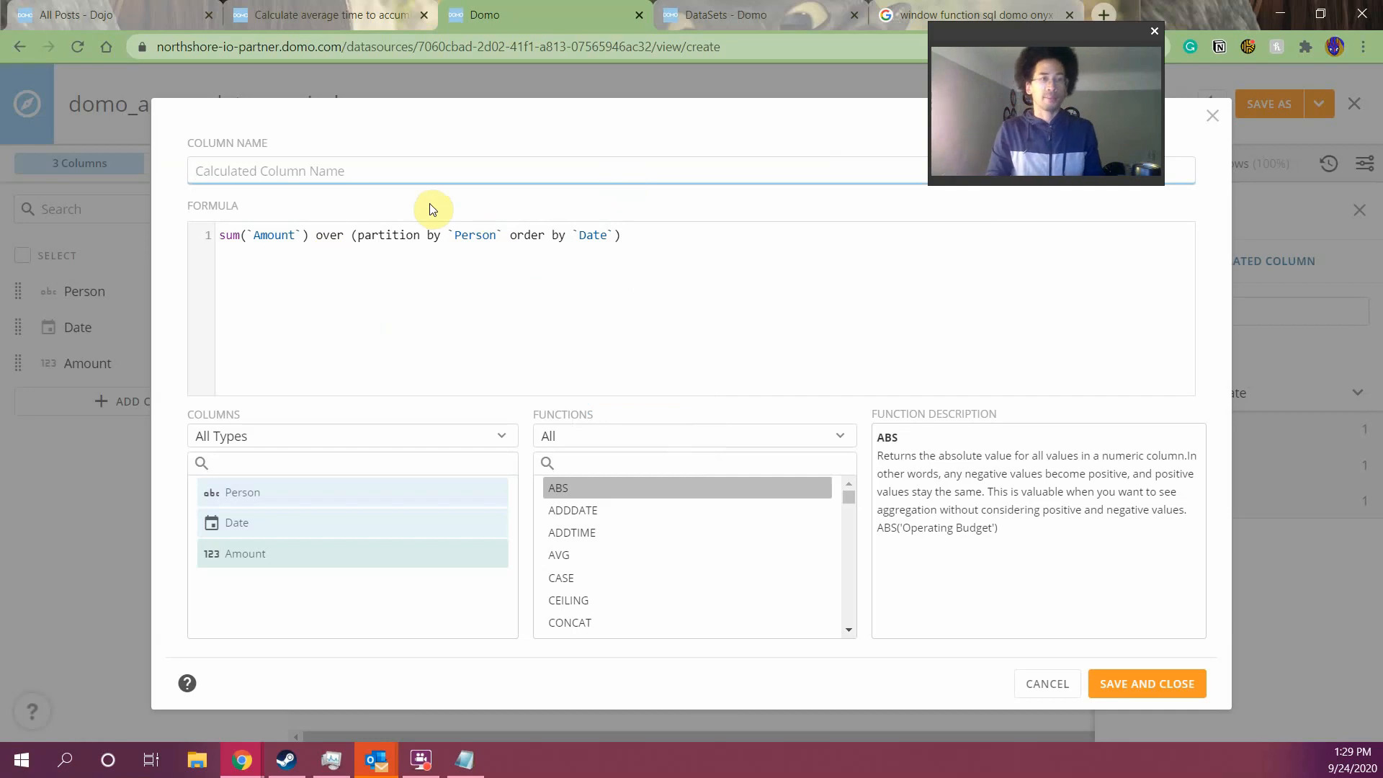
text(cum_sum)
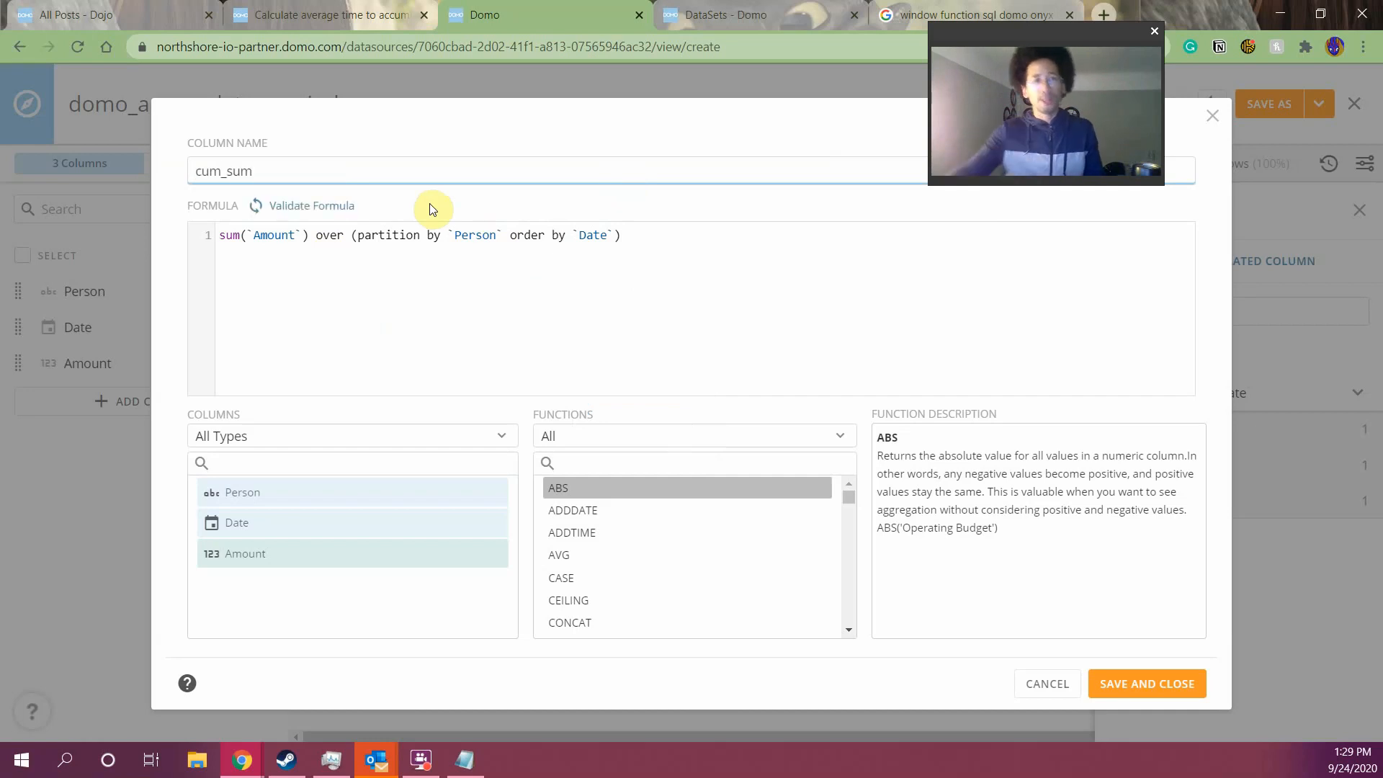
click(317, 204)
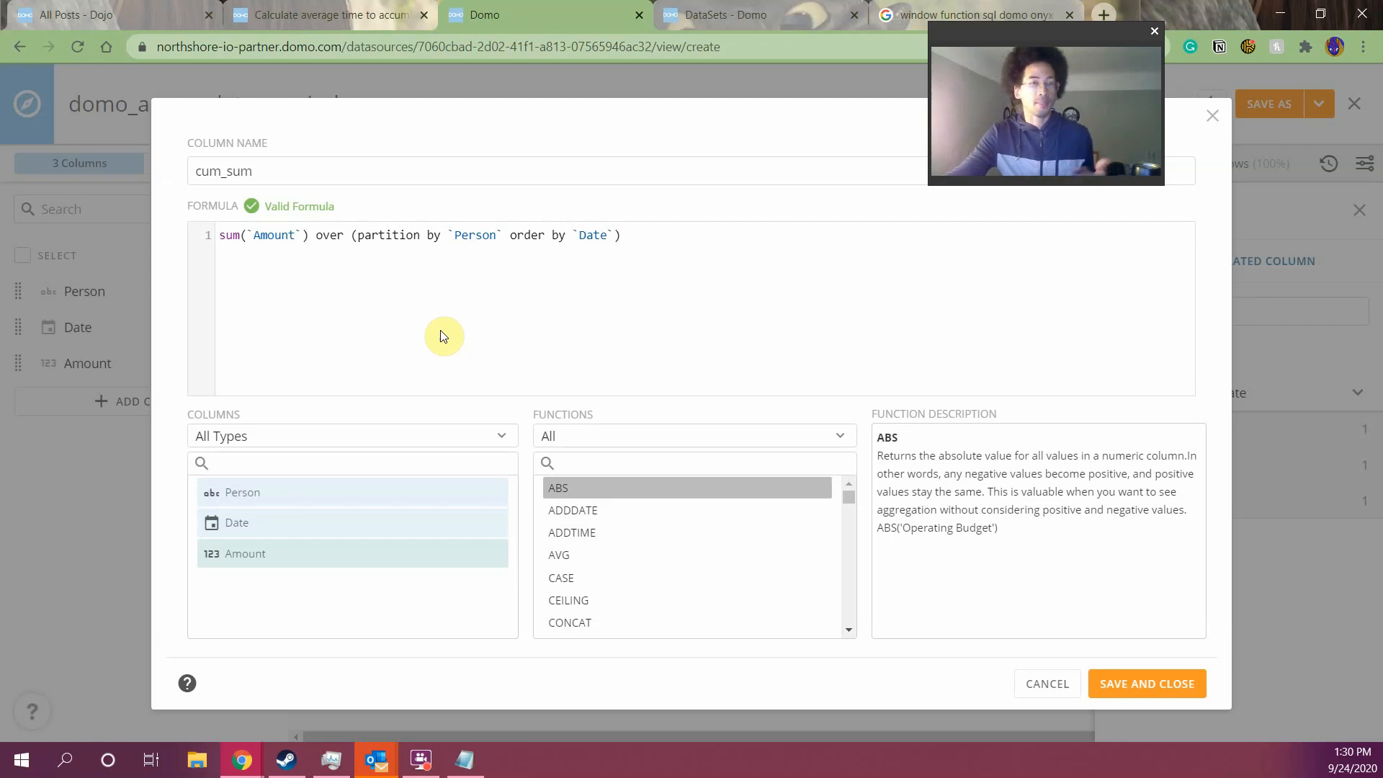
Nest the aggregate in a second sum so the formula reads sum(sum(`Amount`)) over (partition by `Person` order by `Date`)
click(641, 244)
drag(606, 238, 209, 210)
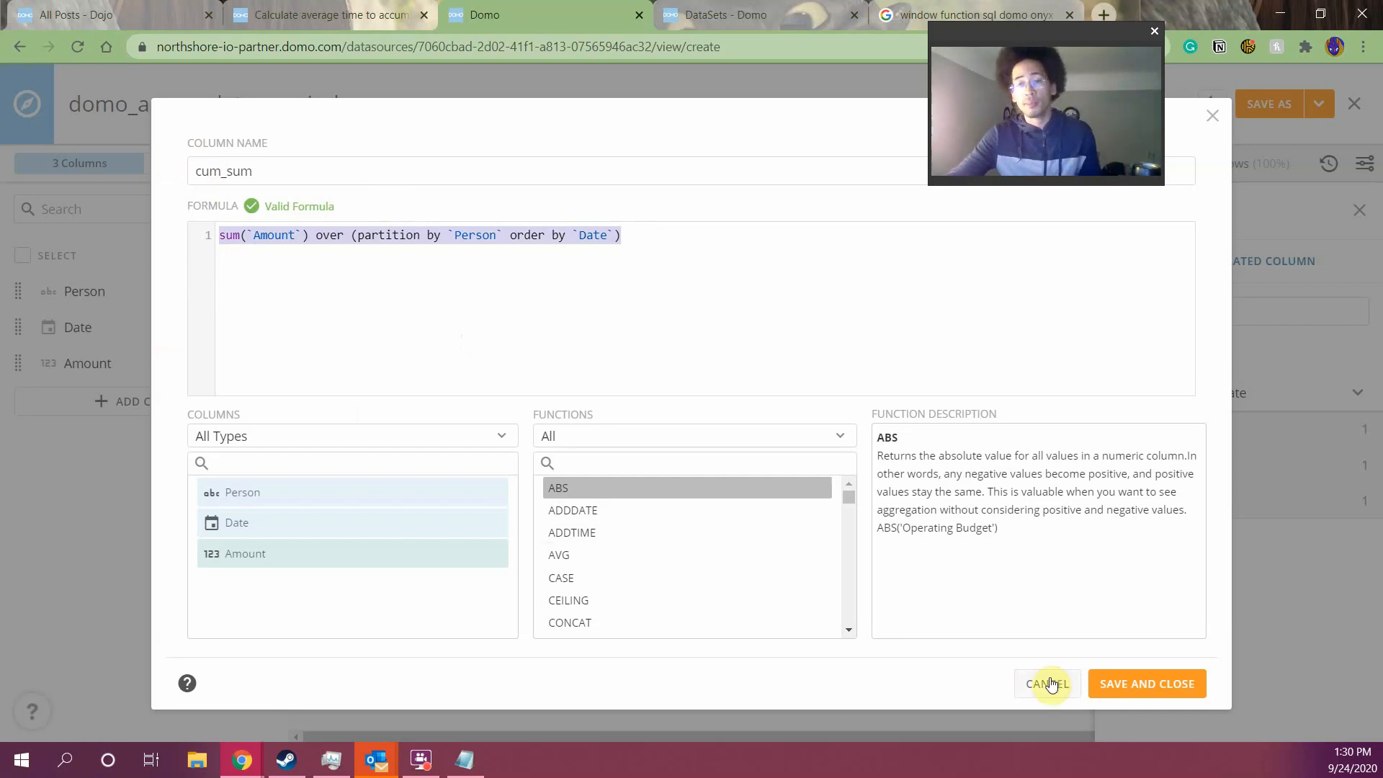
click(611, 352)
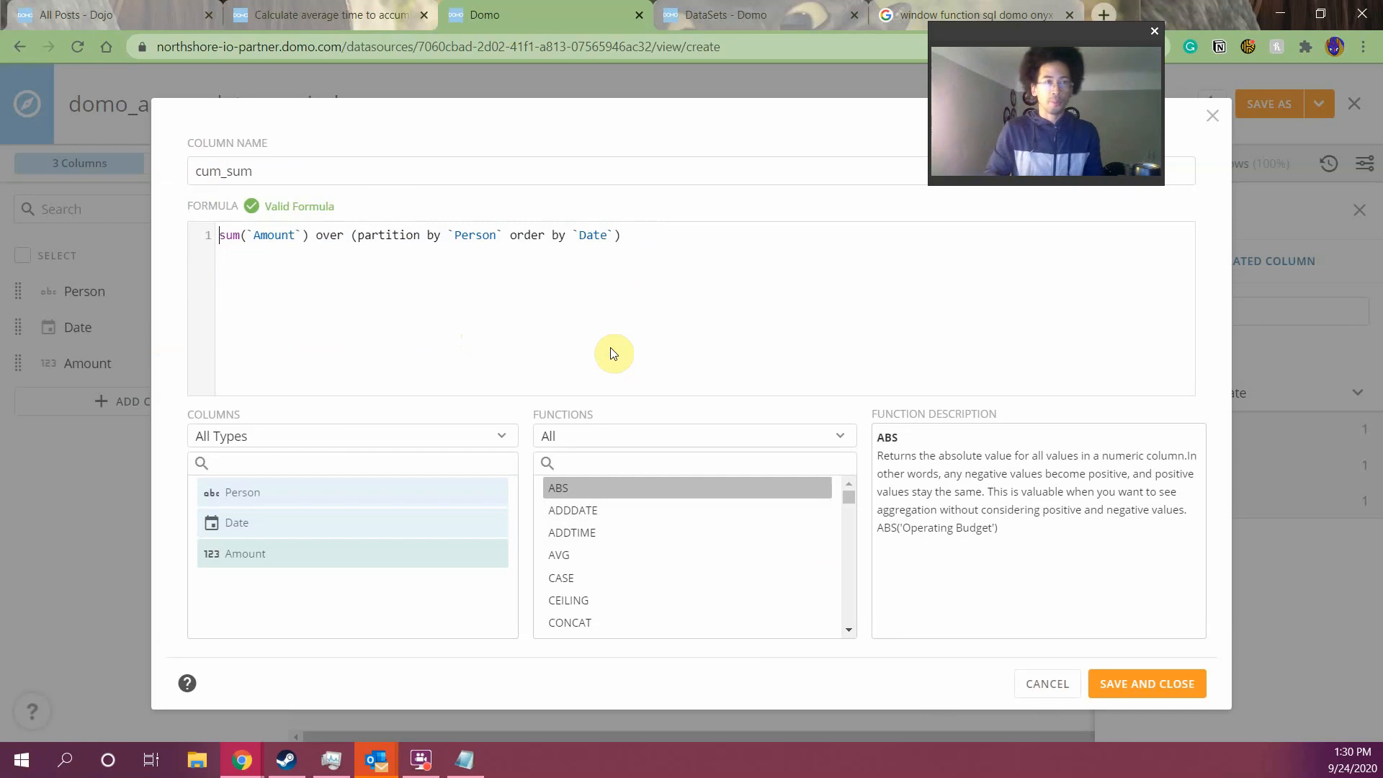
text(sum())
key(Delete)
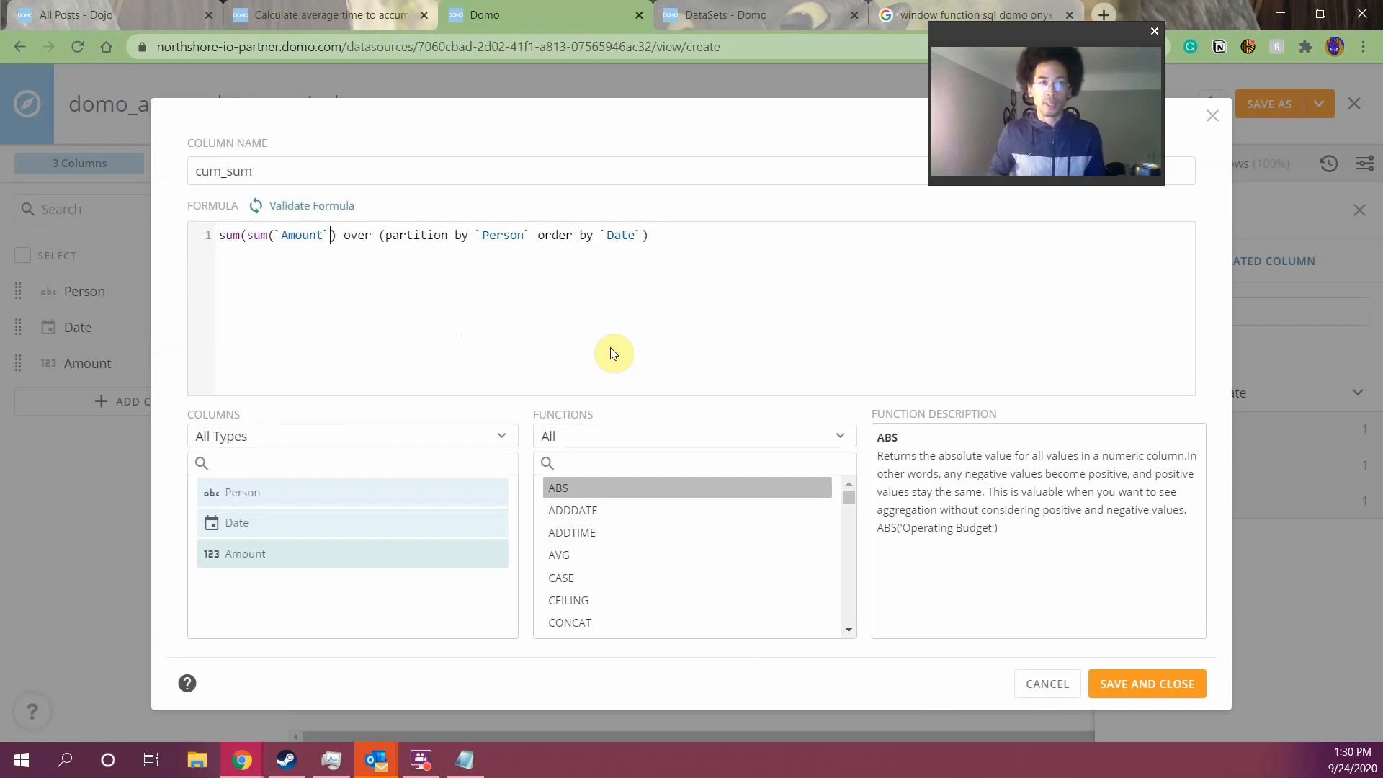
text())
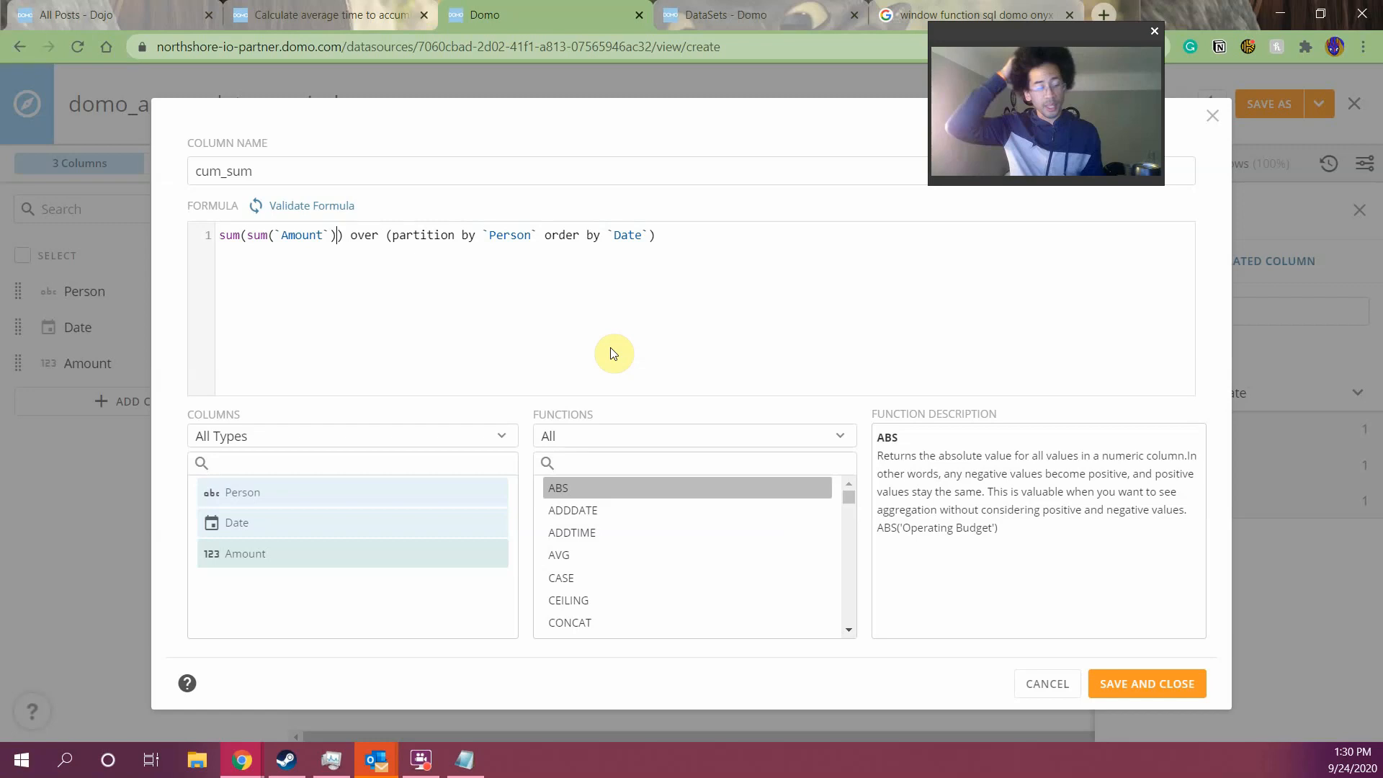
Copy the entire window formula and discard the unsaved calculated column
key(ctrl+a)
key(ctrl+c)
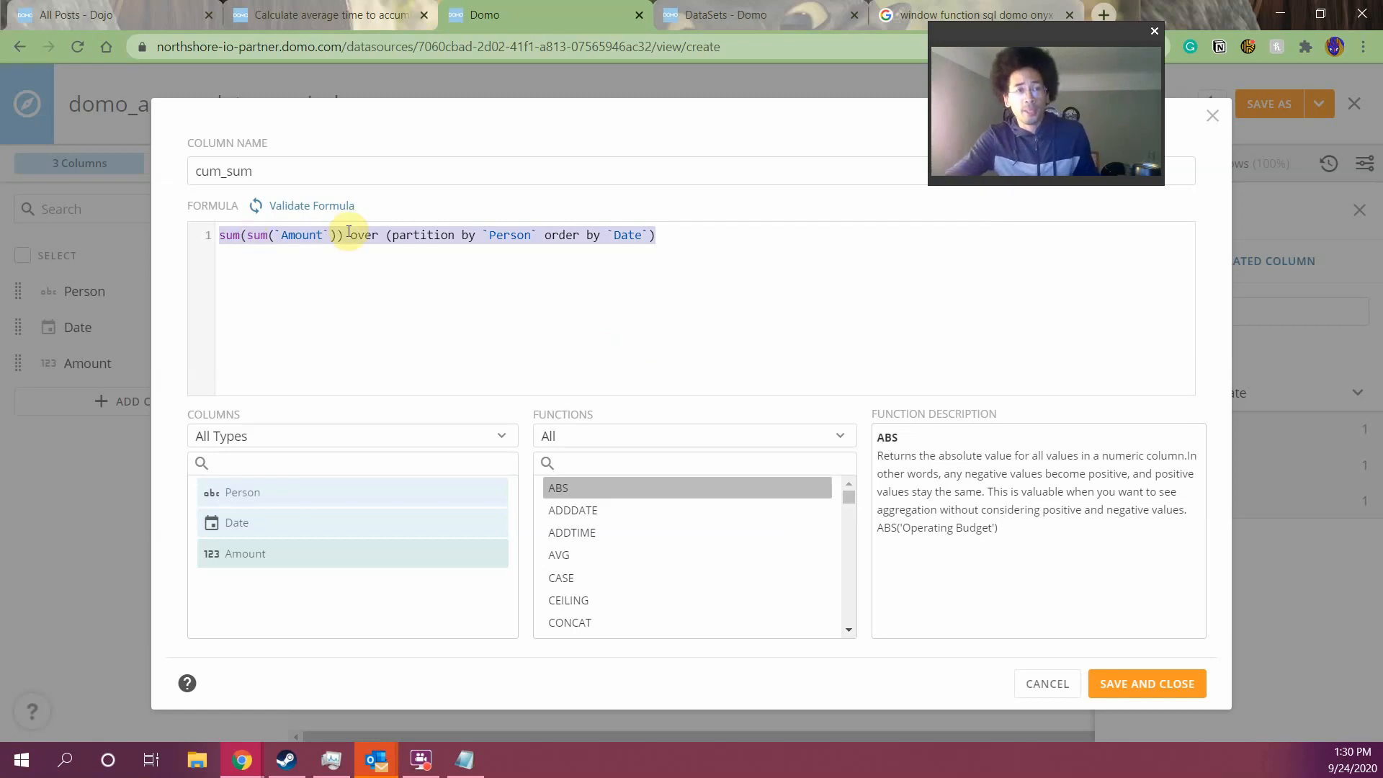
click(1038, 690)
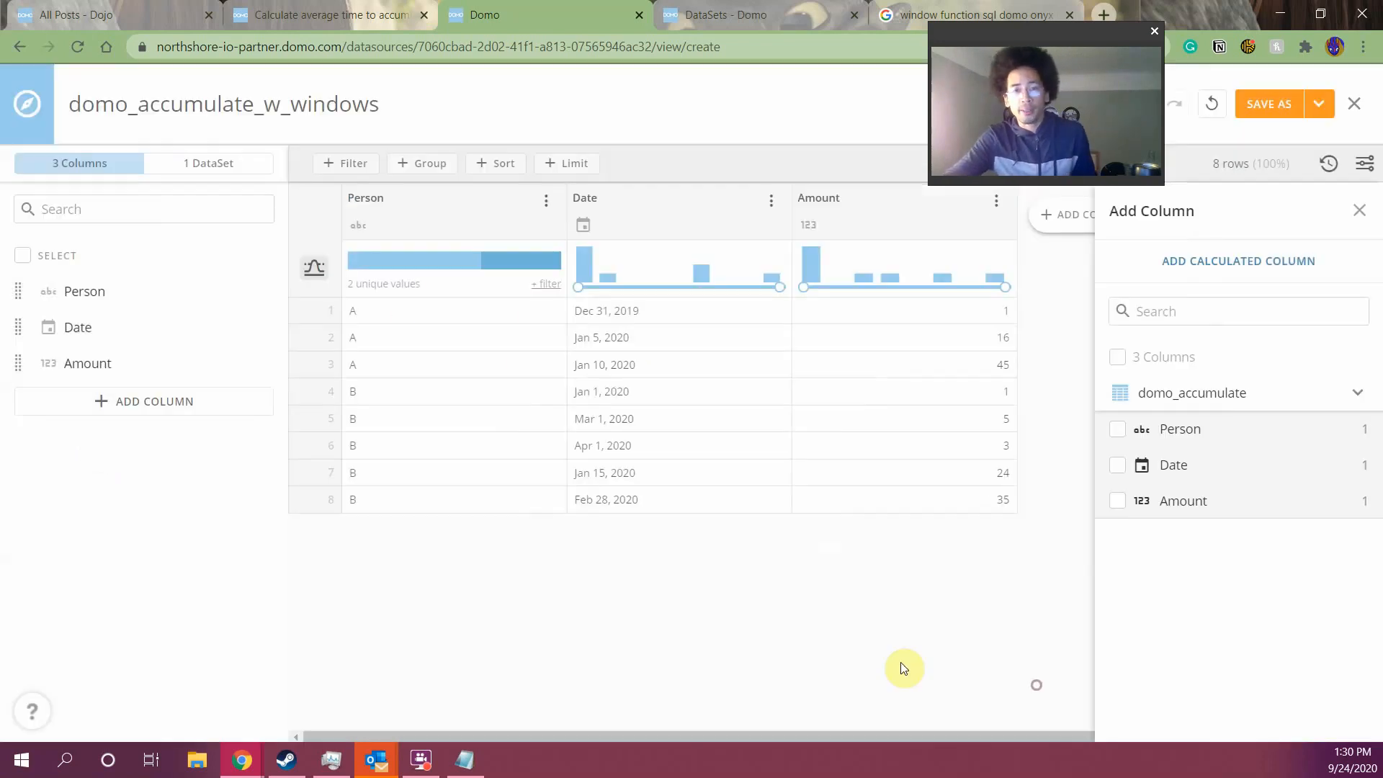
Group the data by the Person and Date categories, aggregating Amount with SUM
click(425, 166)
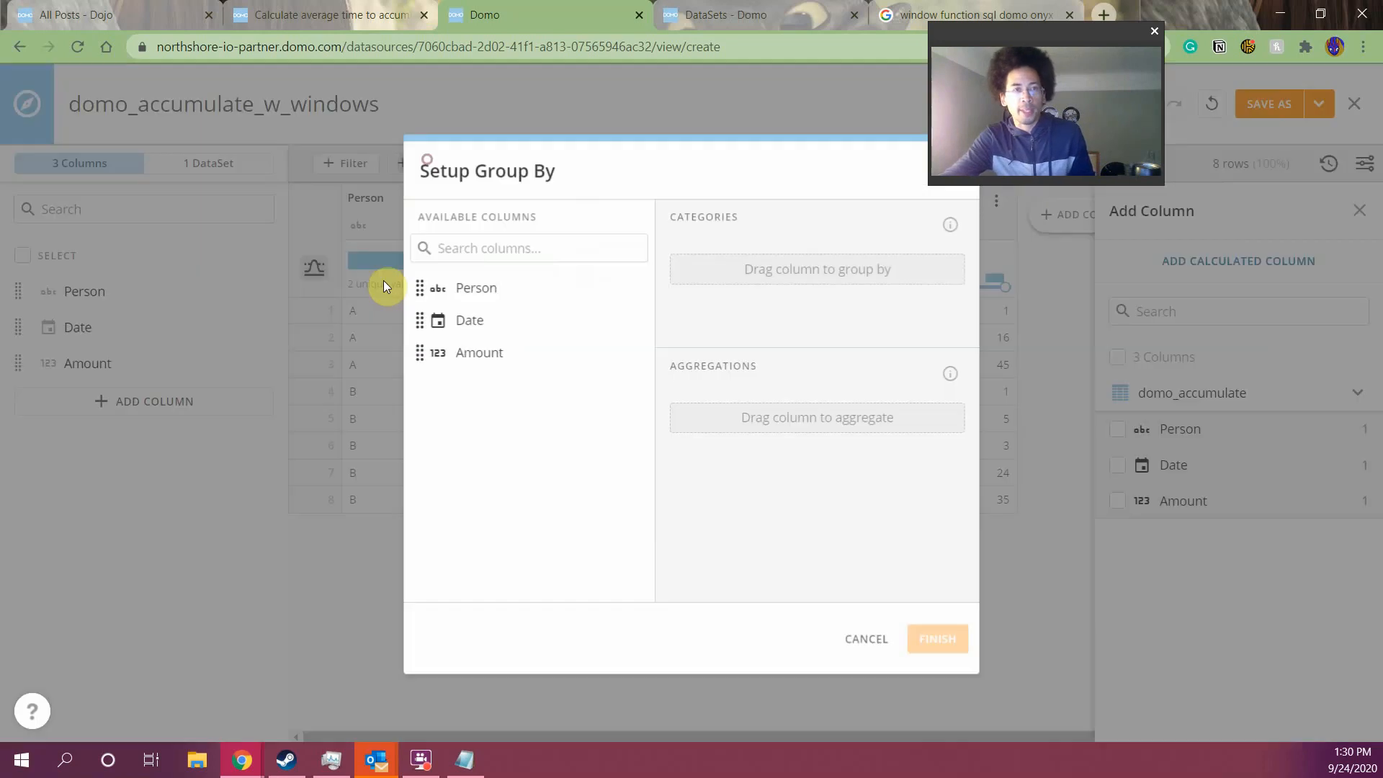
click(867, 639)
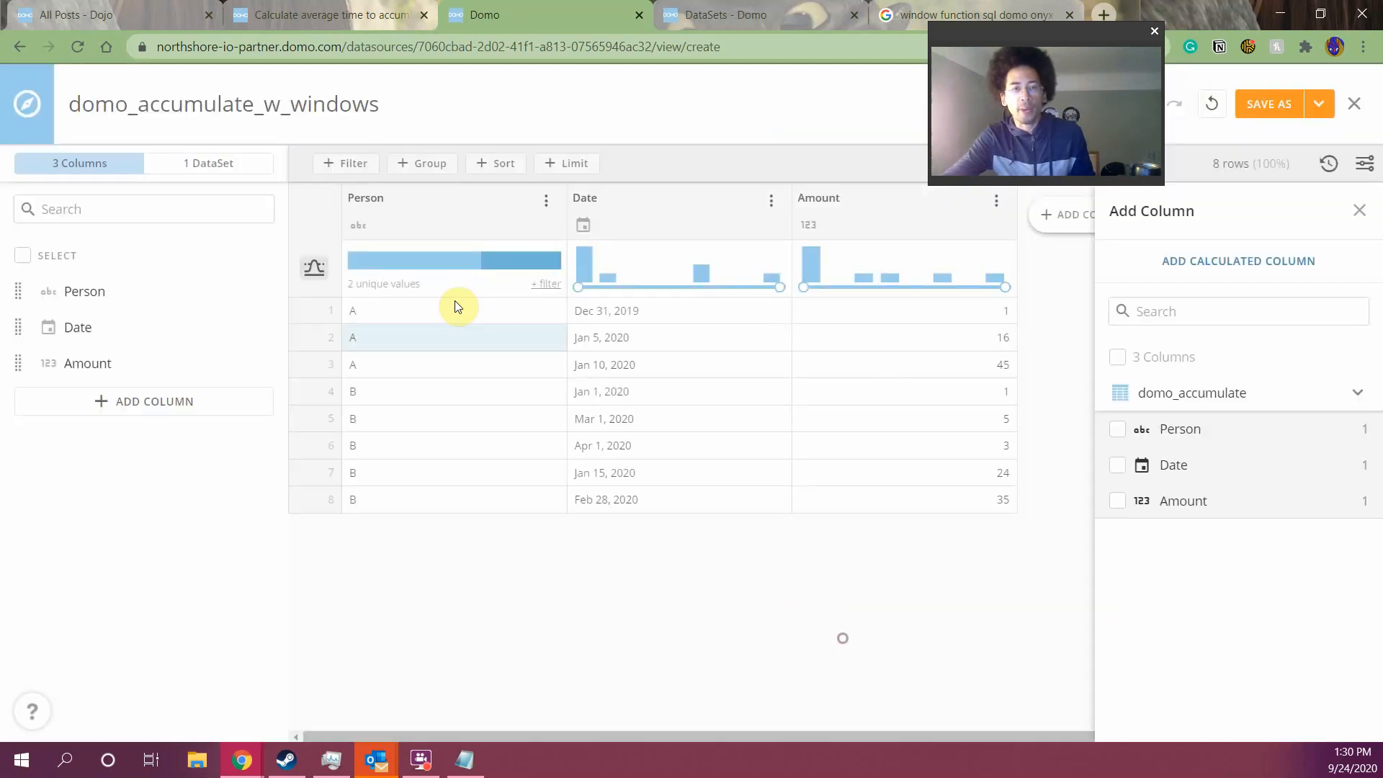
click(408, 166)
drag(433, 288, 772, 281)
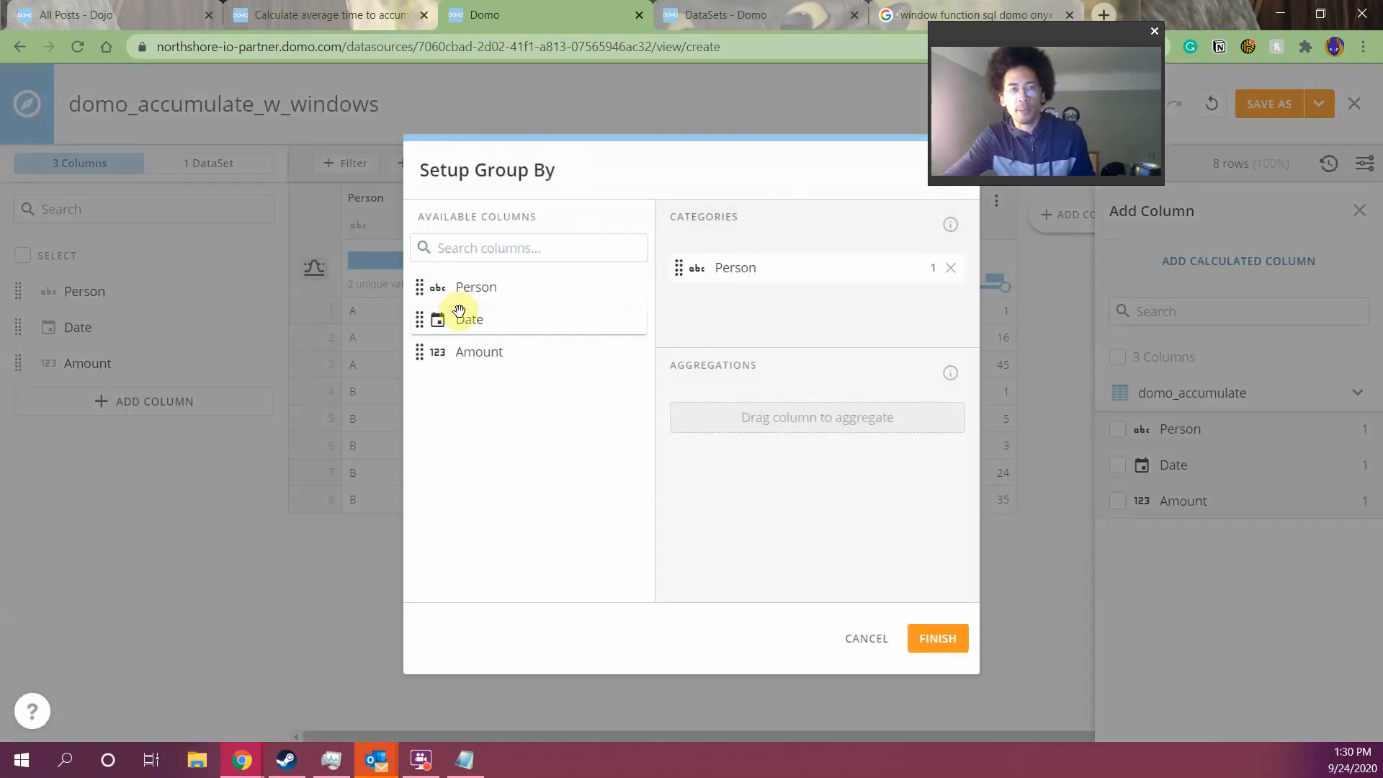
drag(458, 317, 768, 317)
drag(473, 353, 746, 425)
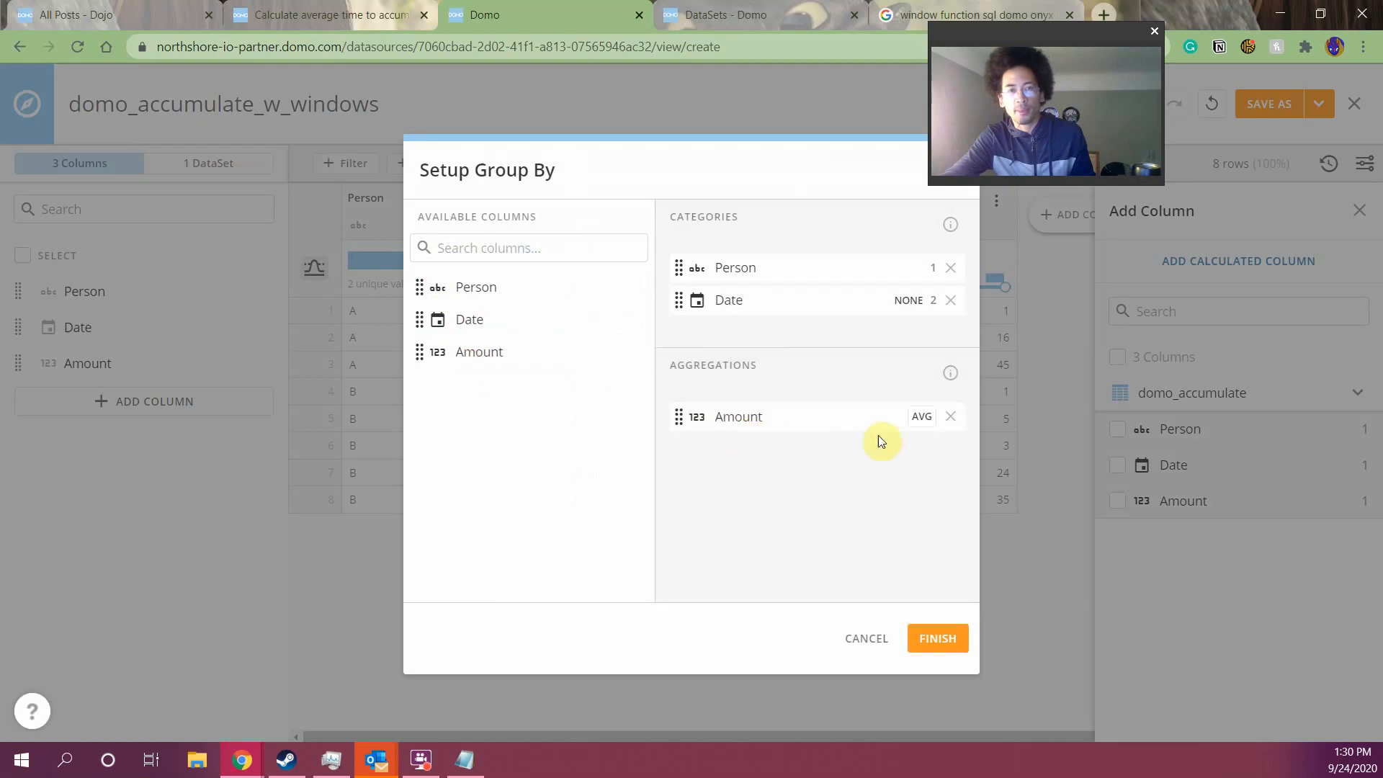
click(916, 418)
click(958, 416)
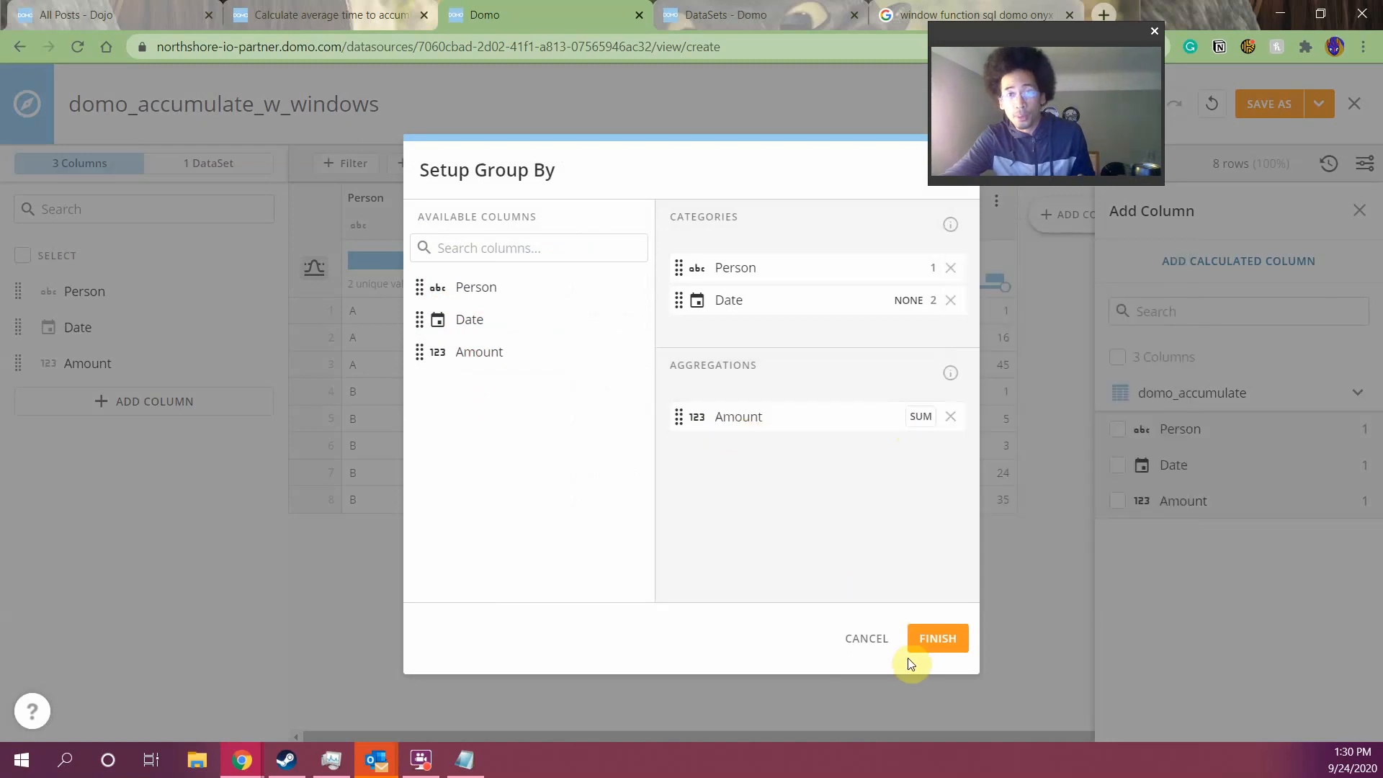
click(937, 639)
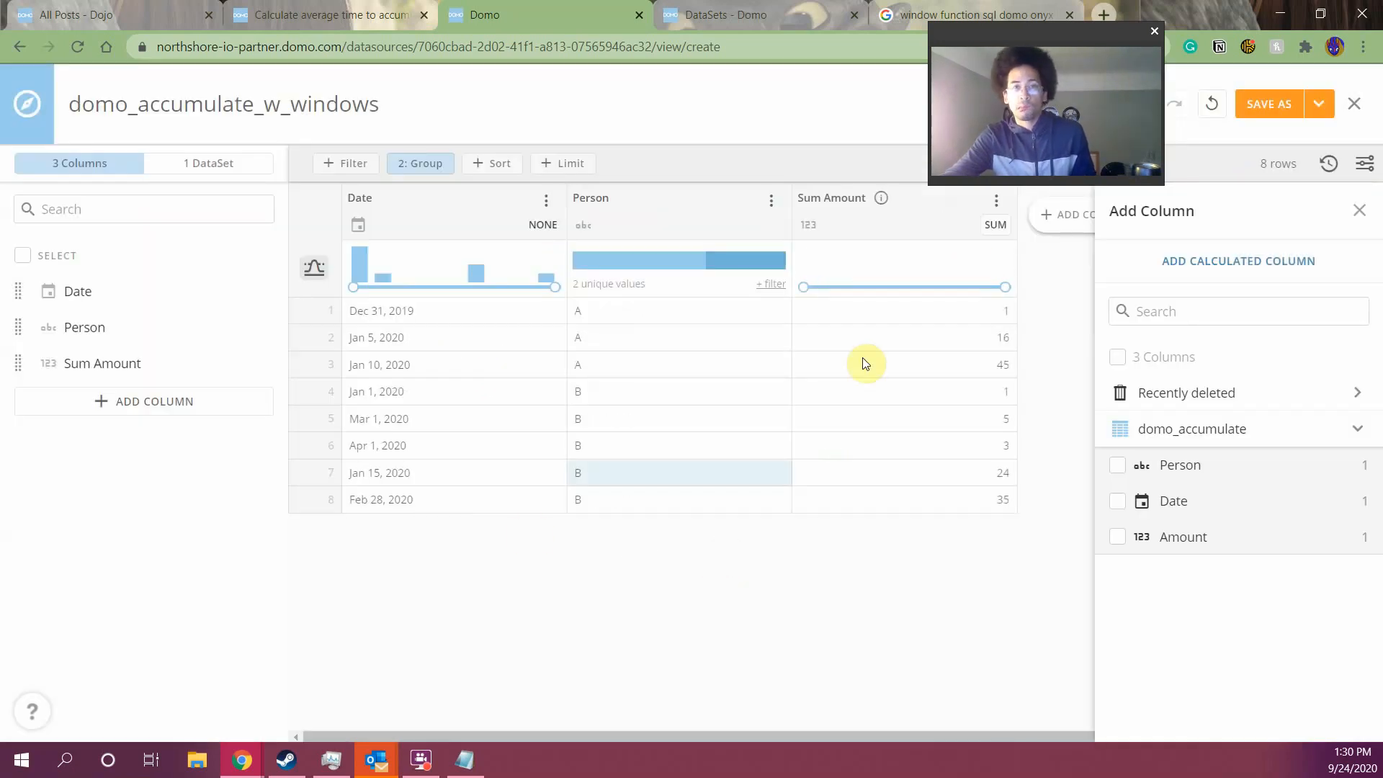
Add a calculated column named cum_sum using the copied nested-sum window formula, and save it
click(1167, 260)
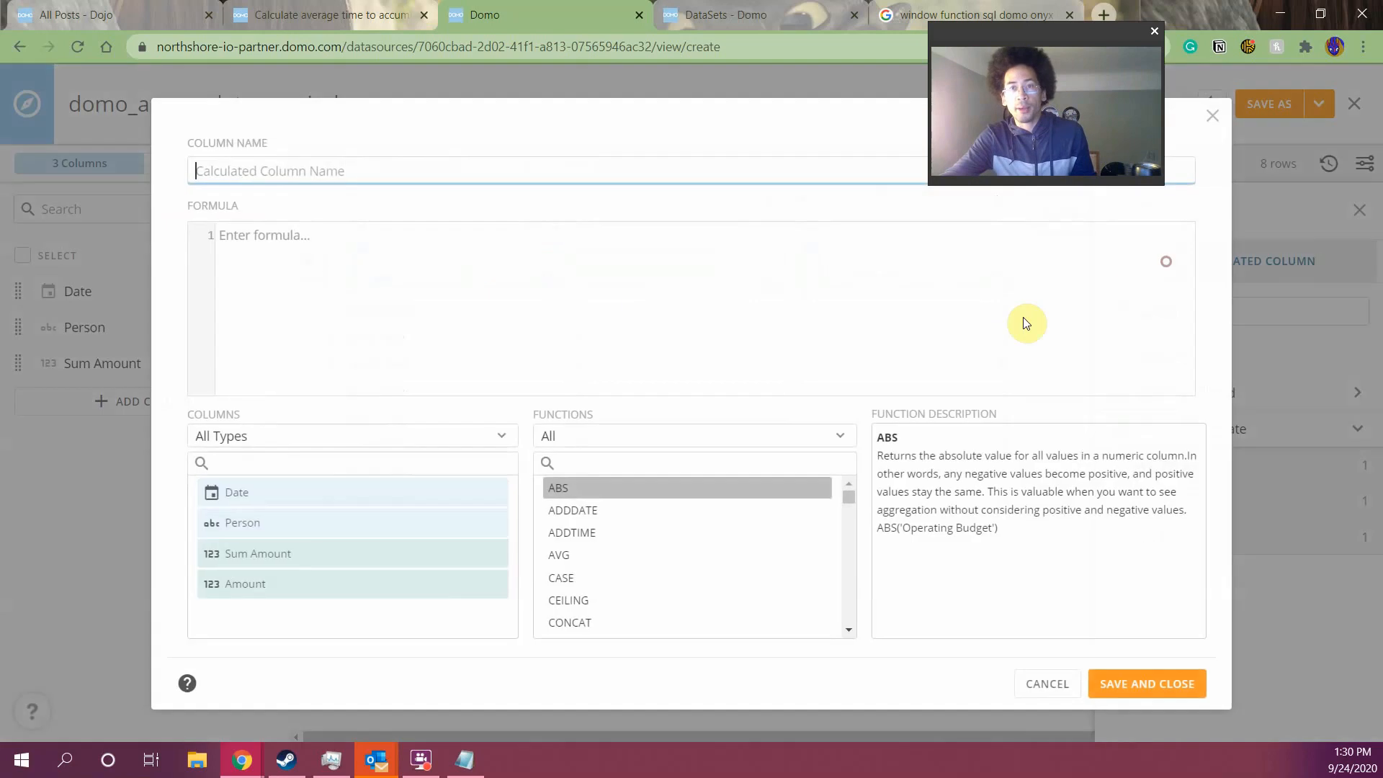
key(ctrl+v)
click(431, 177)
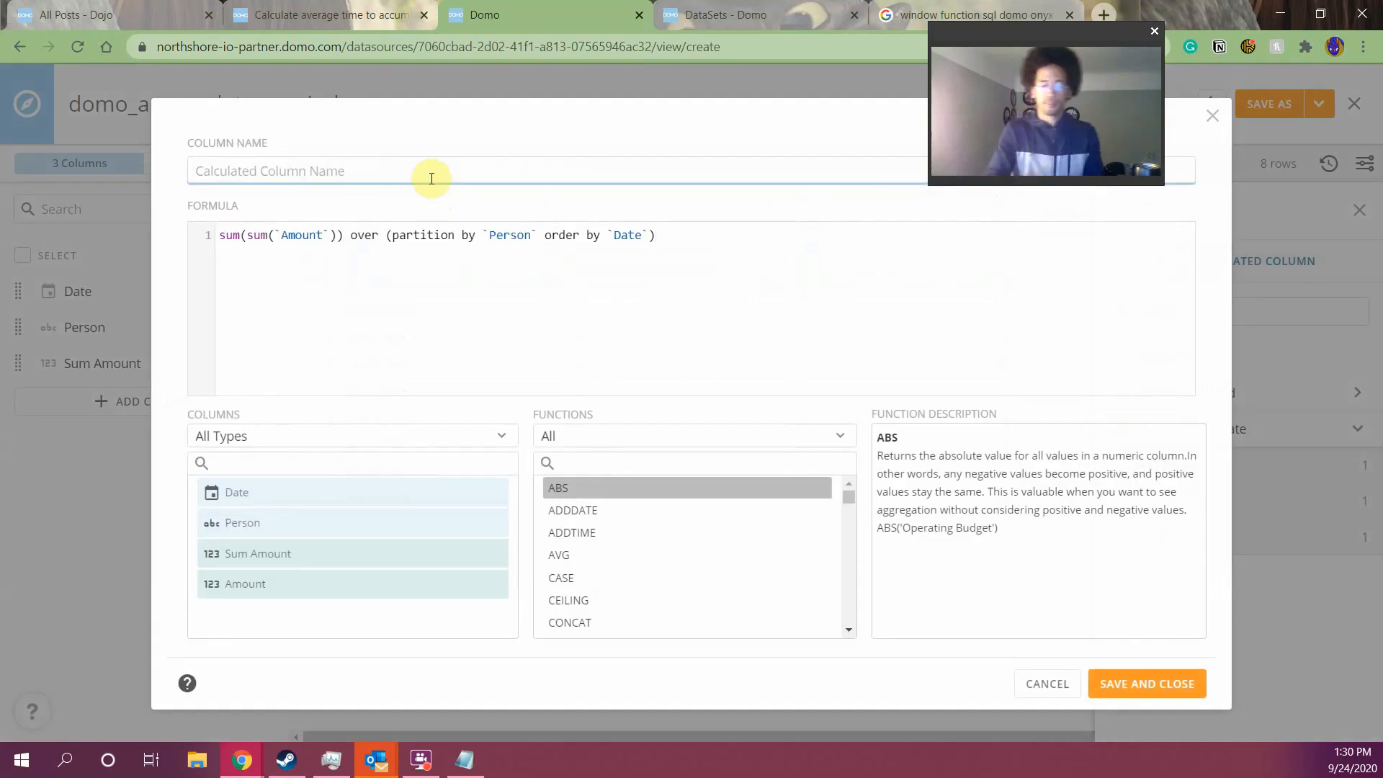
text(cum_sum)
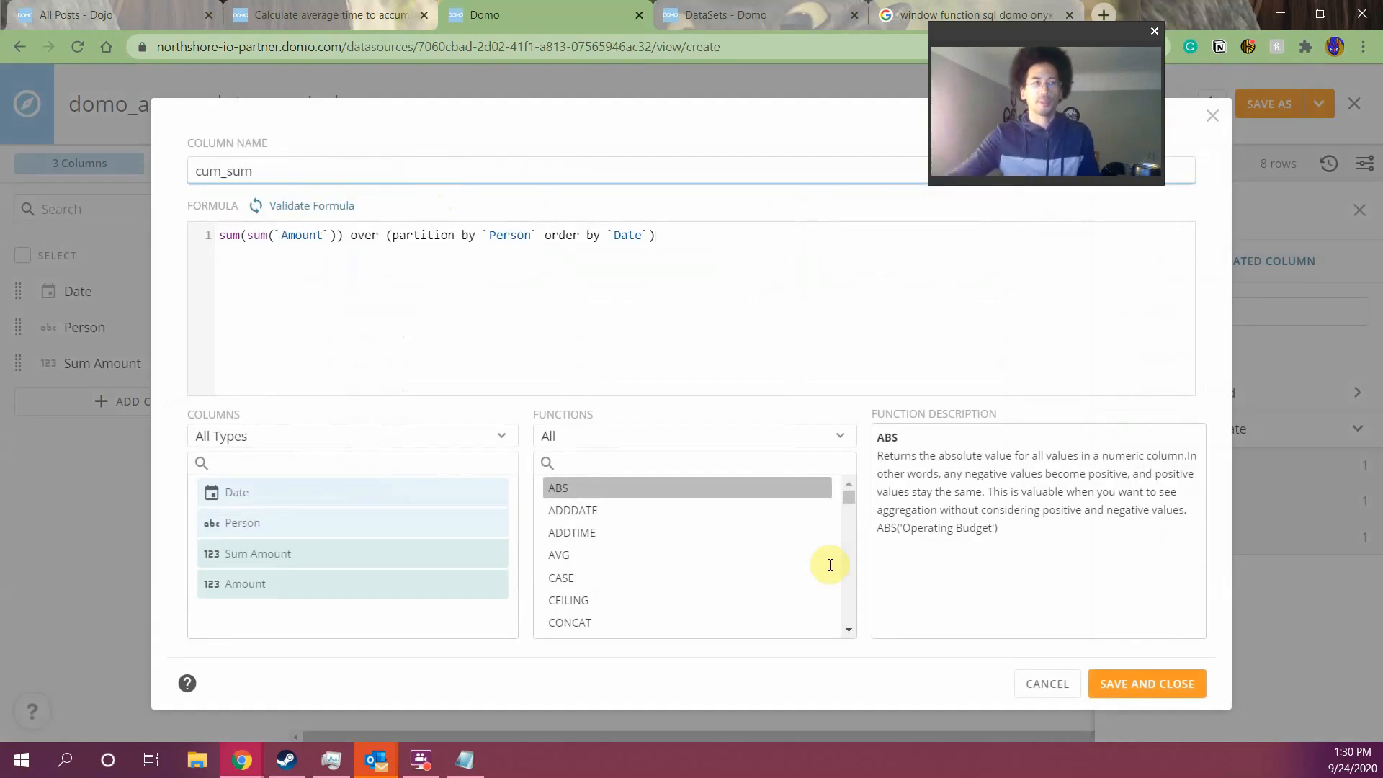
click(1113, 686)
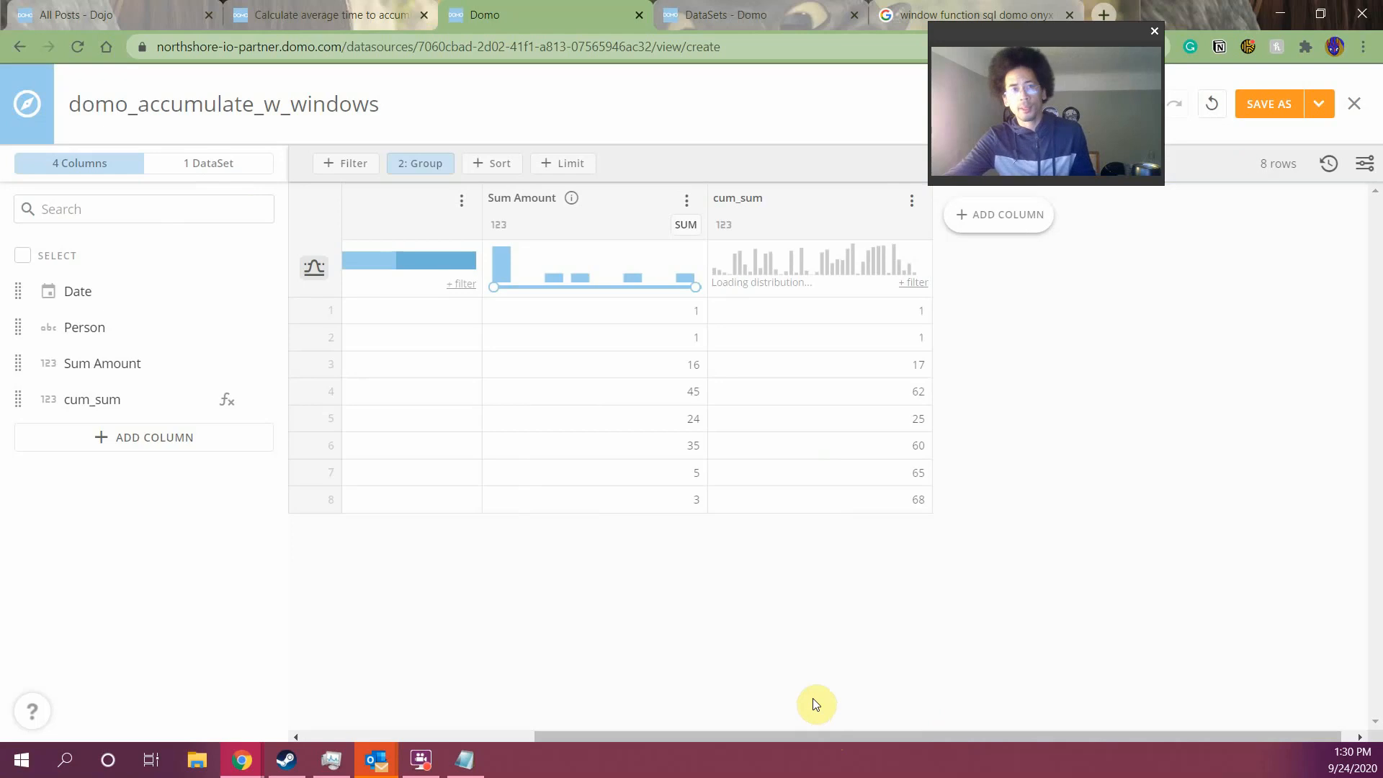
Rename the Sum Amount column to Amount_Actual
click(543, 205)
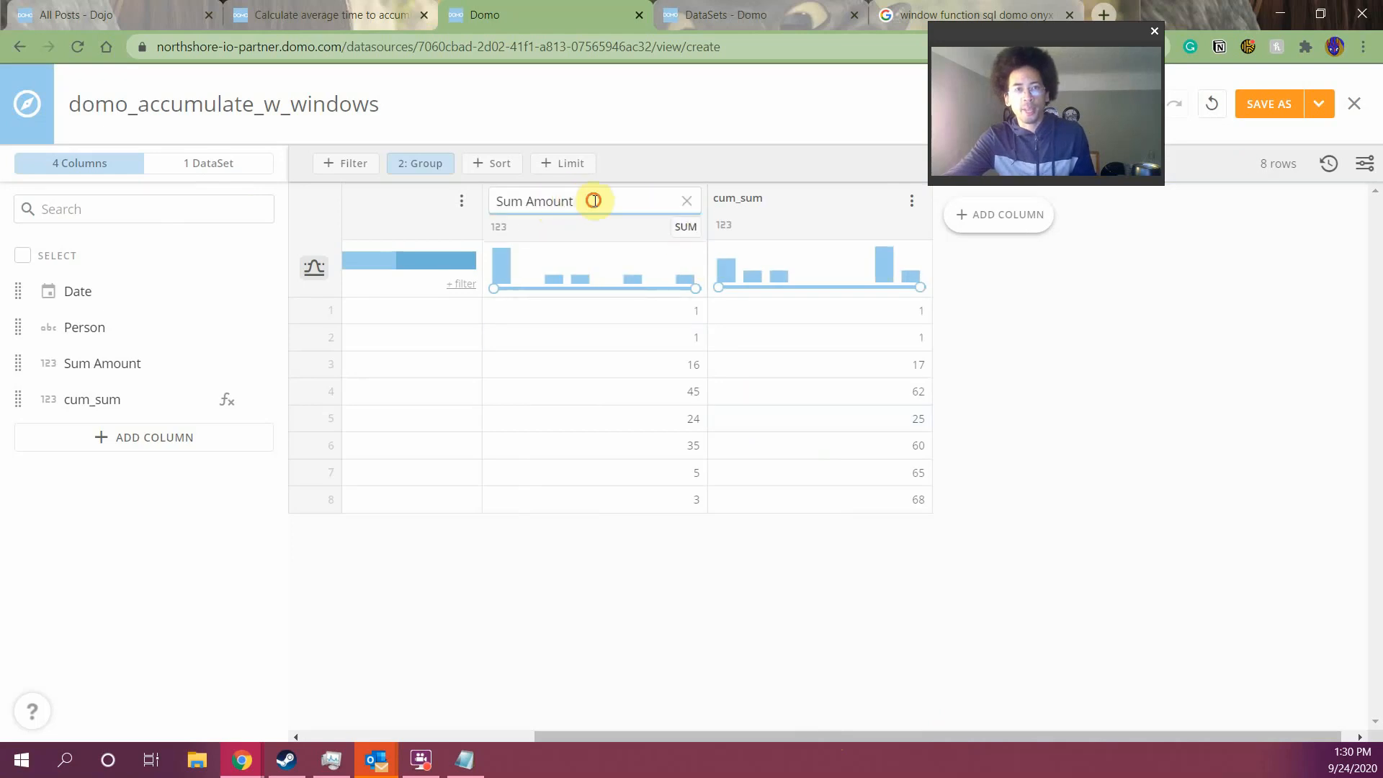
text(Amount)
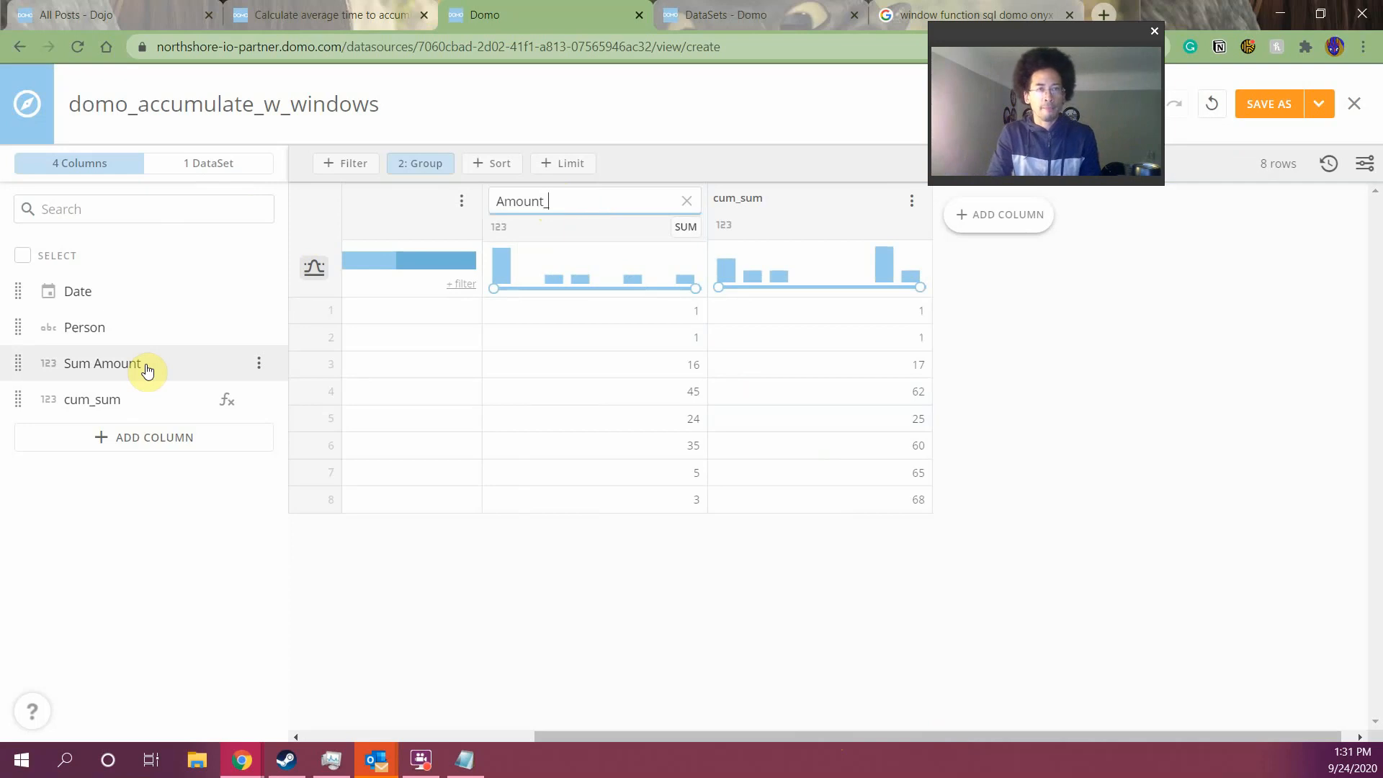
key(Return)
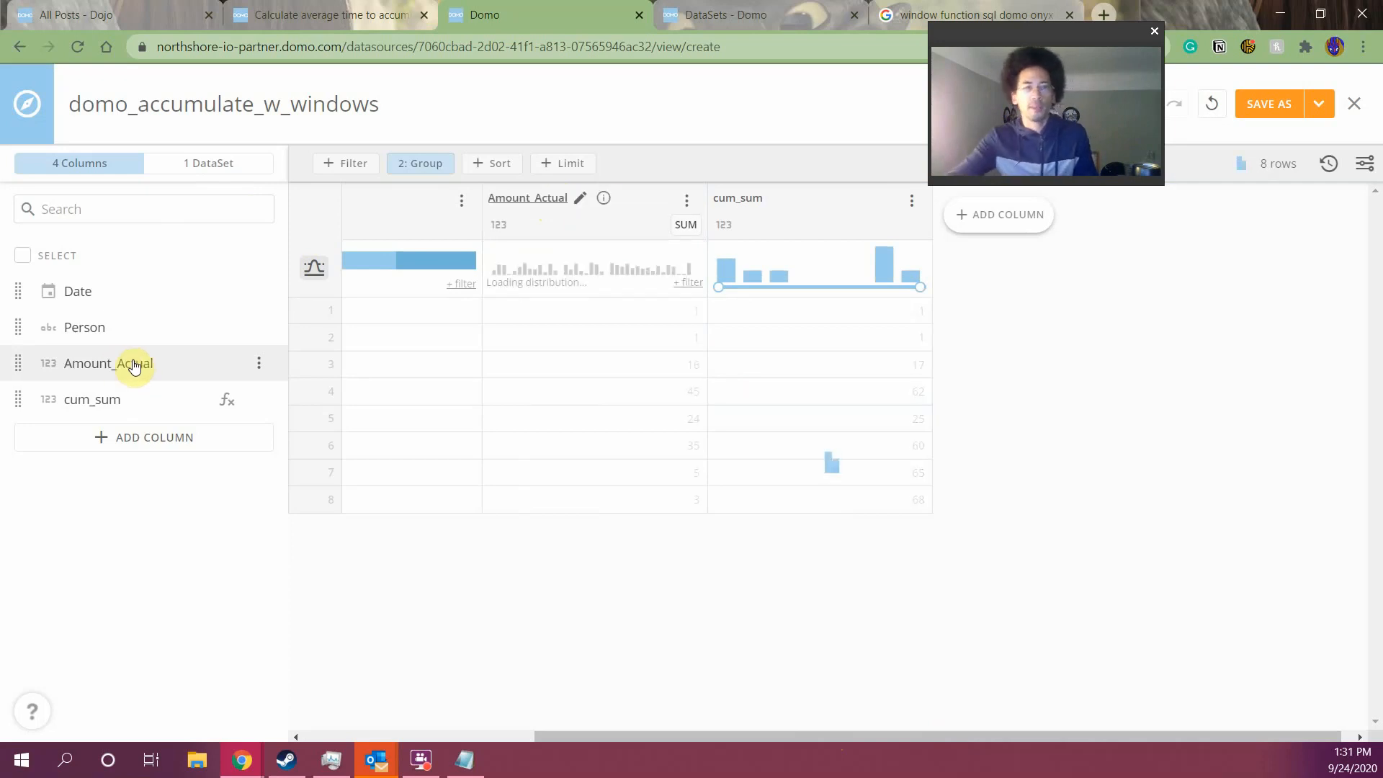
Rename the cum_sum column to Amount_Cumulative
click(778, 196)
key(ctrl+a)
text(Amo)
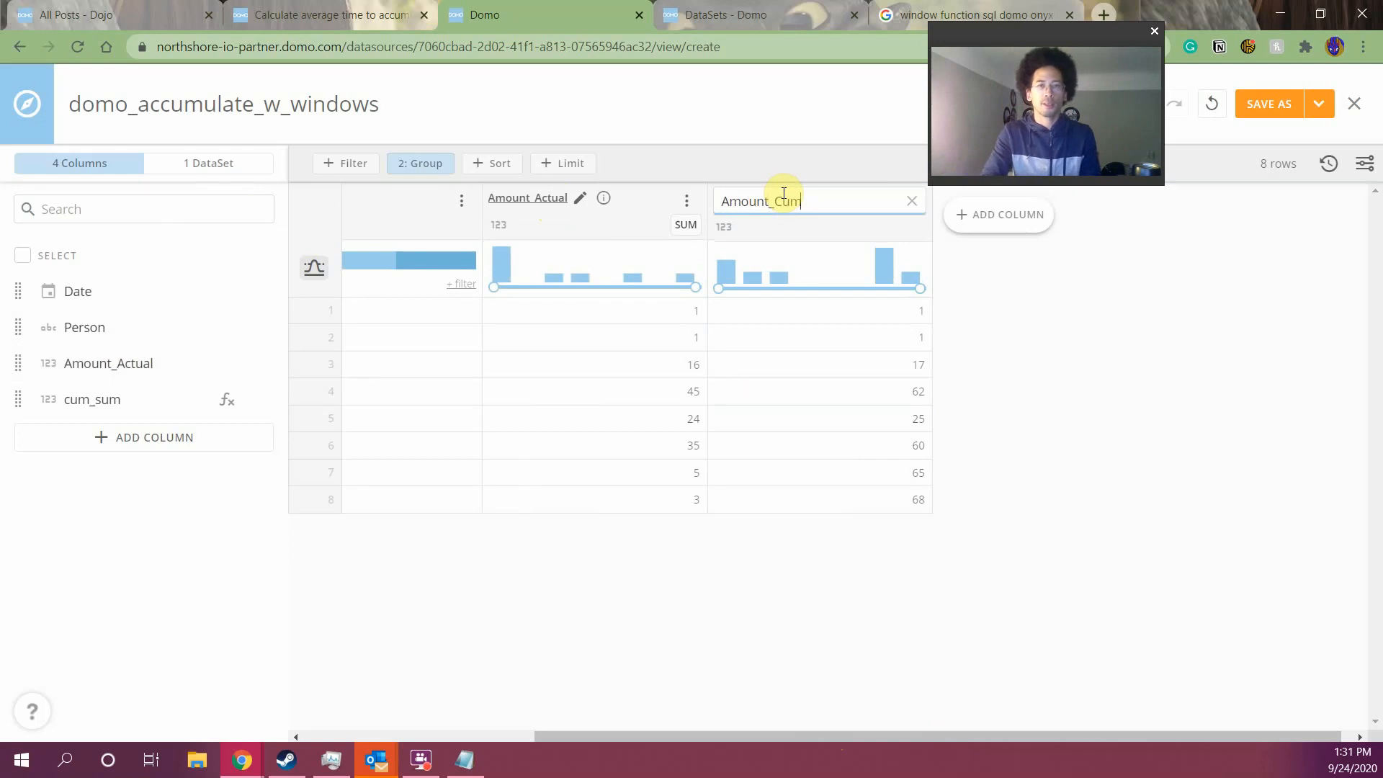
text(unt_Cumulative)
key(Return)
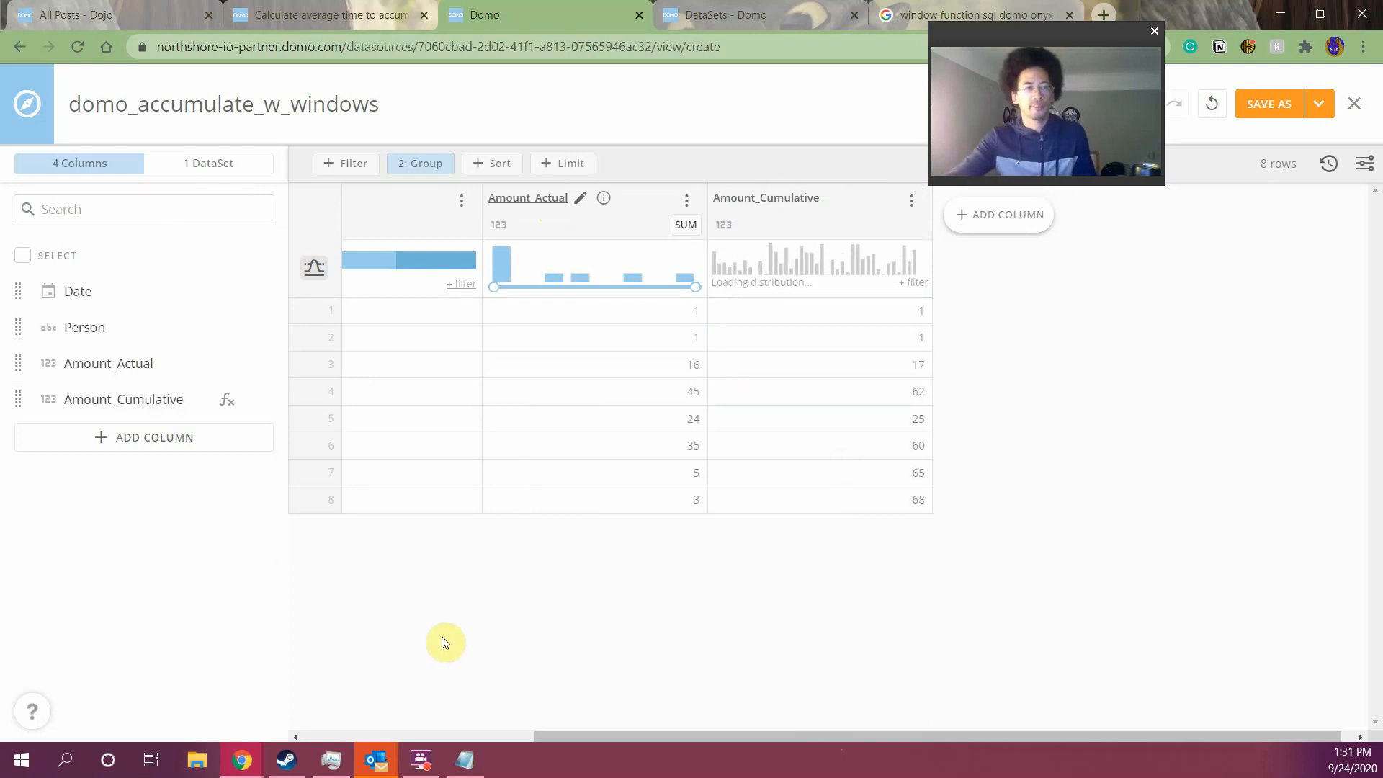
drag(639, 735, 355, 710)
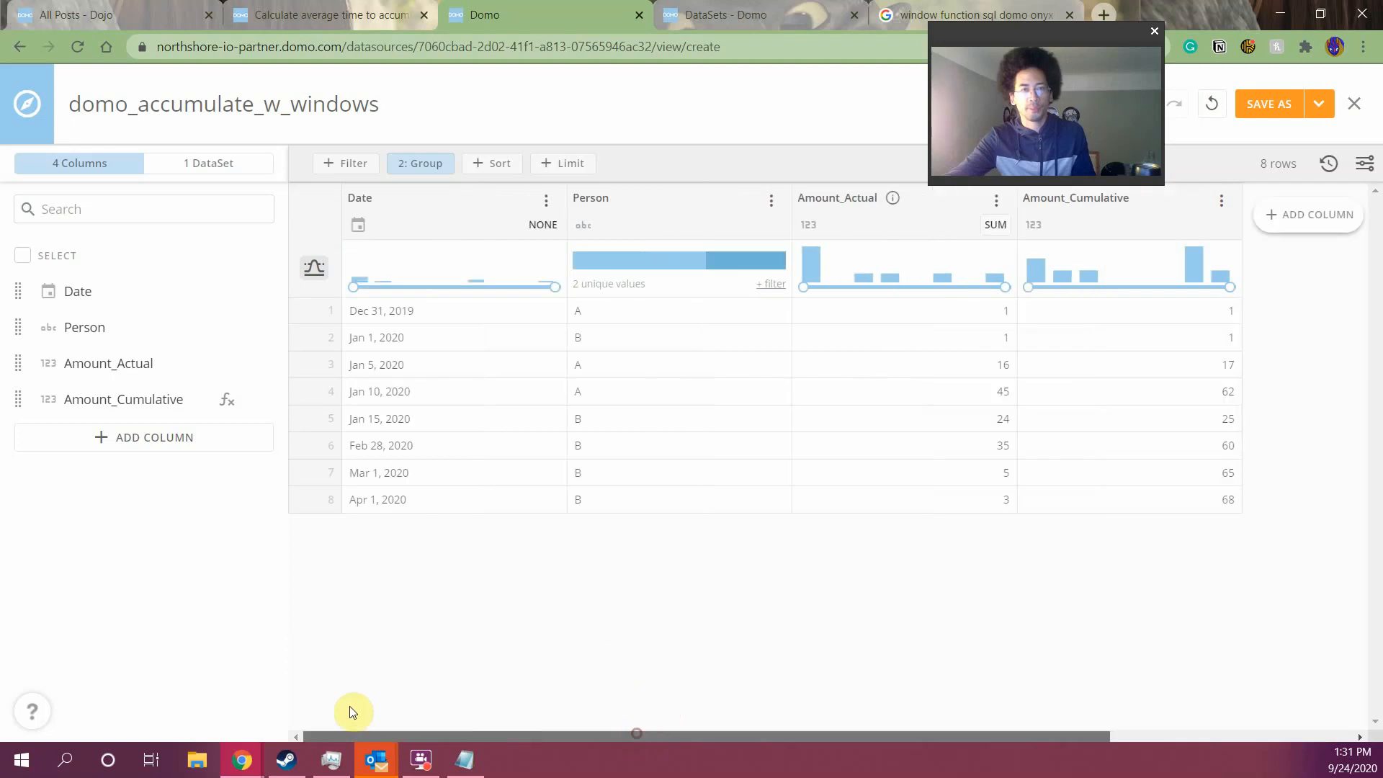
Start a new calculated column and name it First_TransactionDate
scroll(402, 698, right, 5)
click(1014, 216)
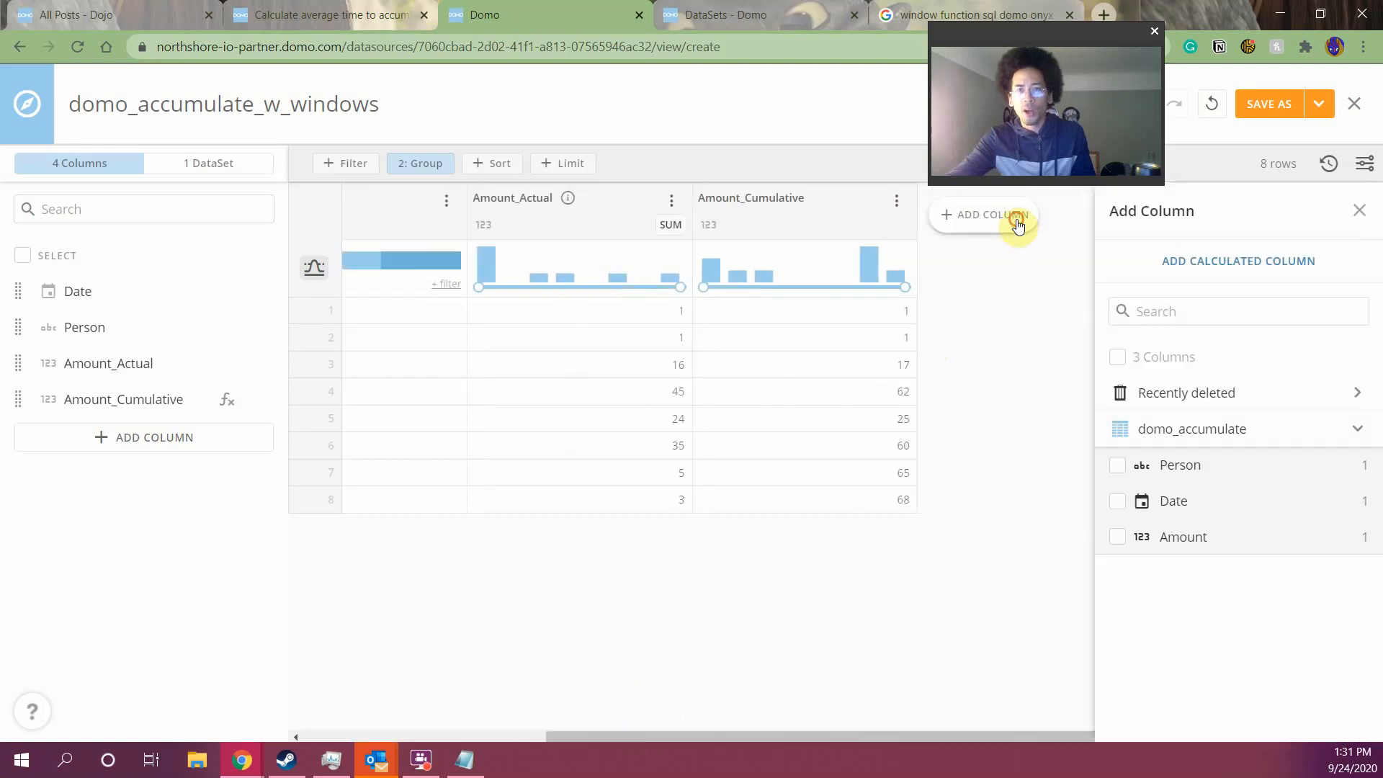
click(1229, 261)
text(First_TransactionDate)
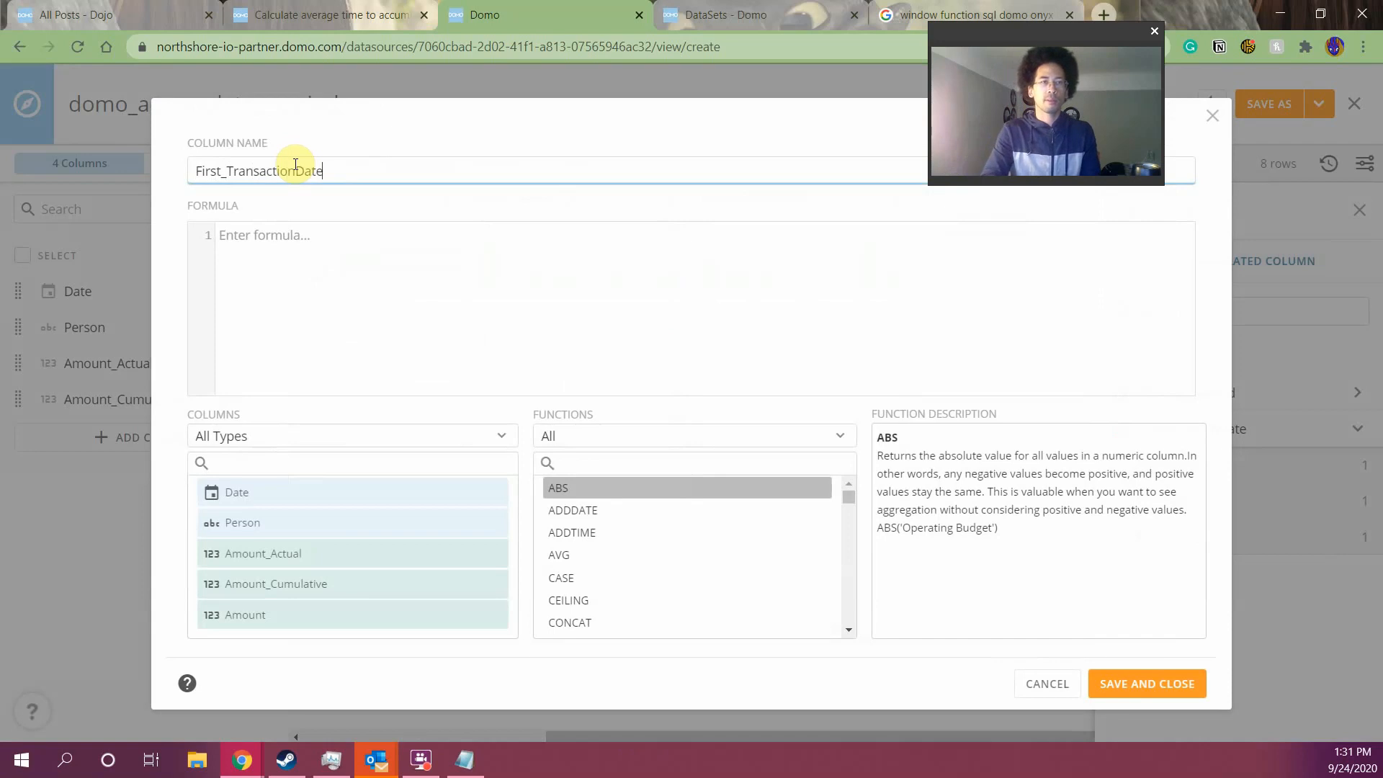
Enter the column formula min(min(date) over (partition by `Person` order by date
key(Tab)
text(min(min(date))
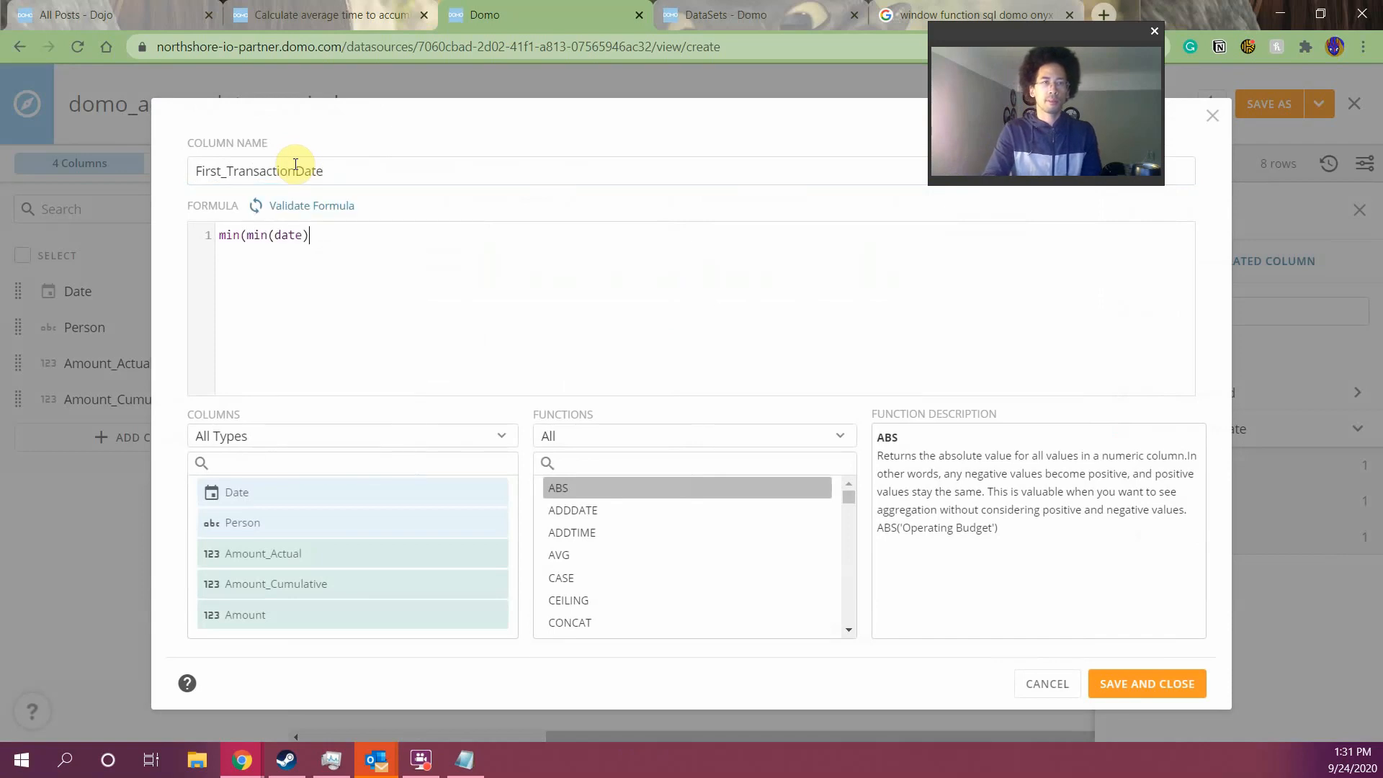
text(over ()
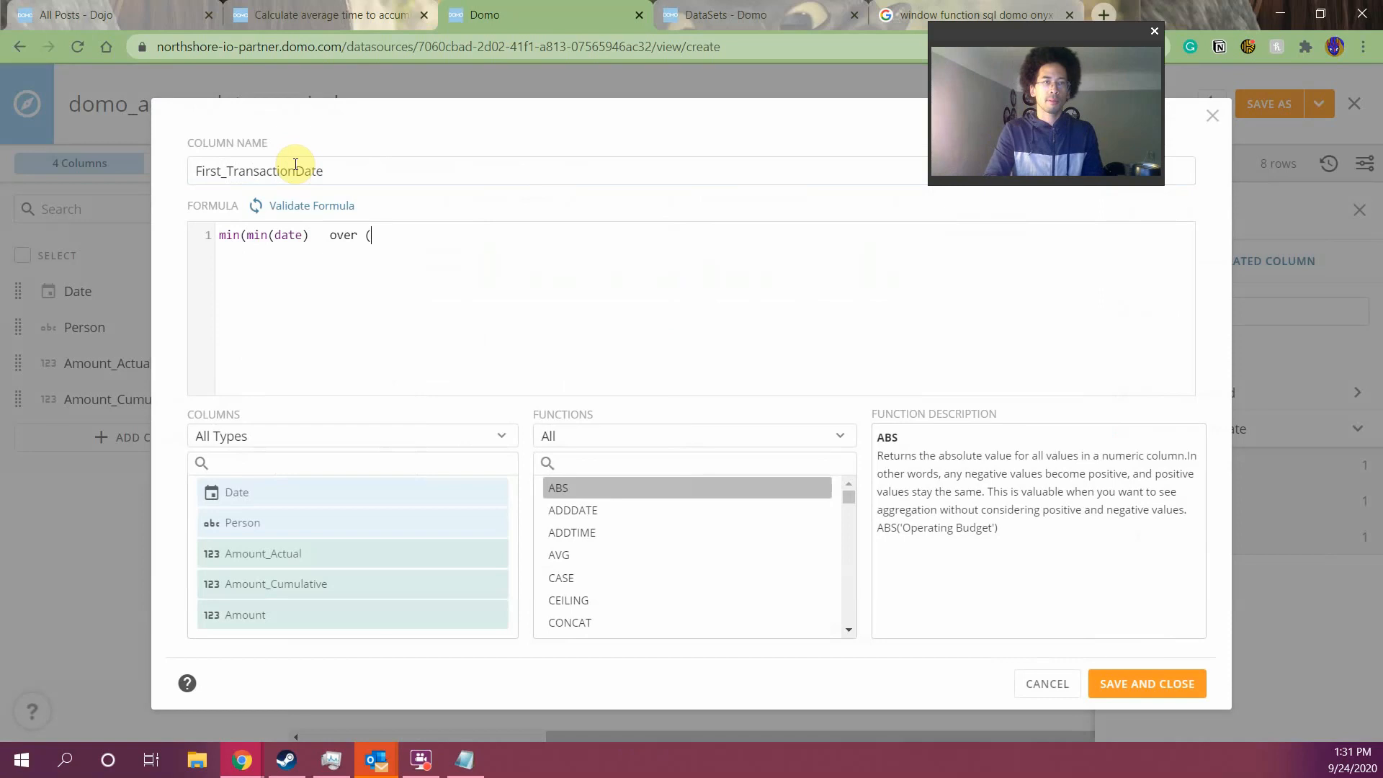
text(partition by )
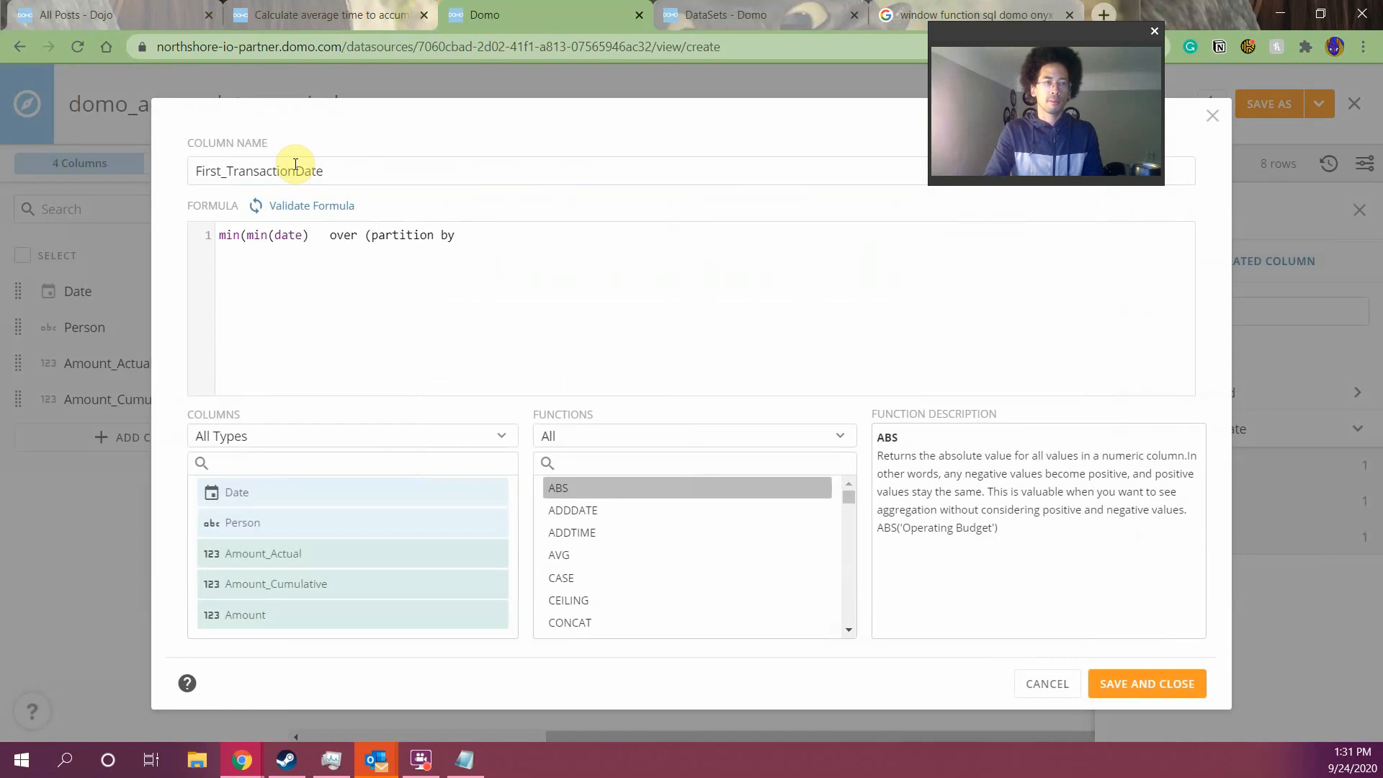
text(dat)
key(BackSpace)
key(BackSpace)
key(BackSpace)
text(pe)
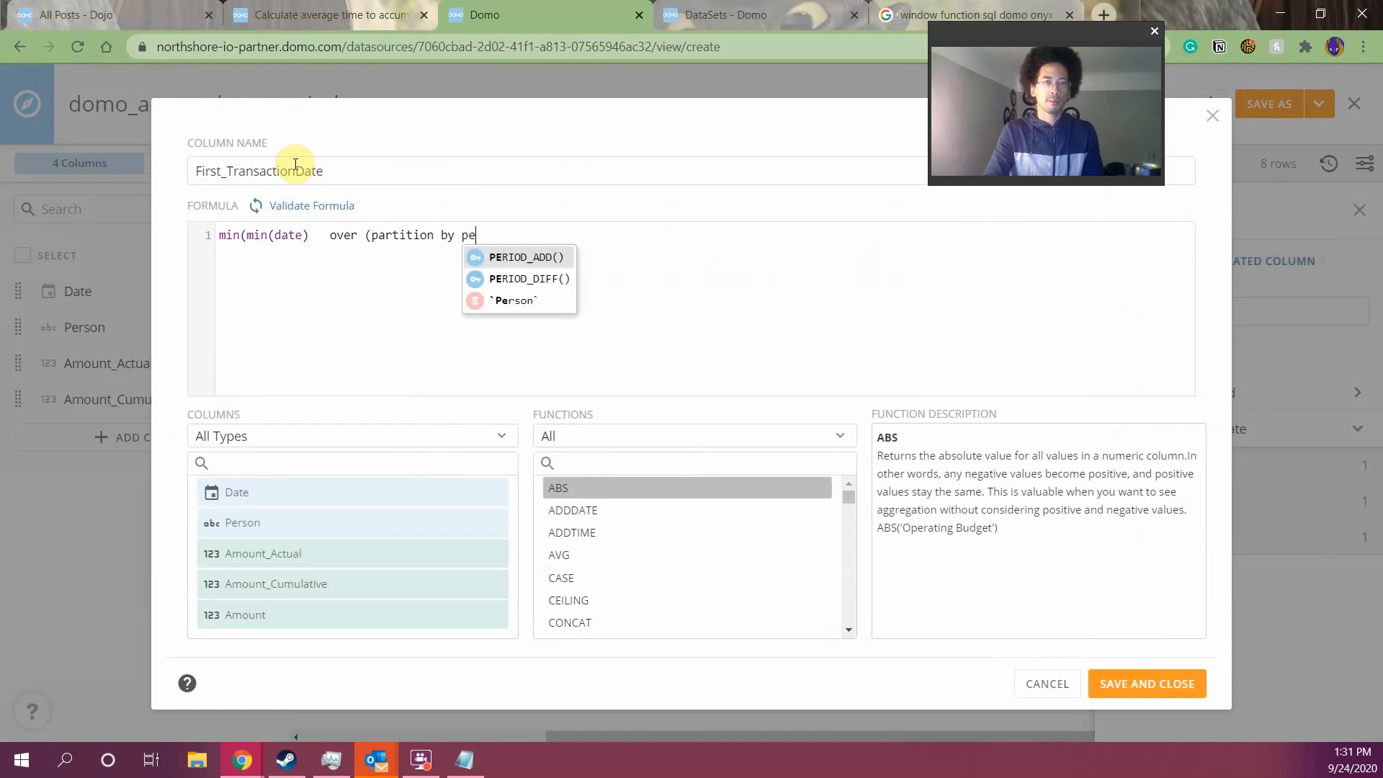
text(rson)
key(Return)
text(order by)
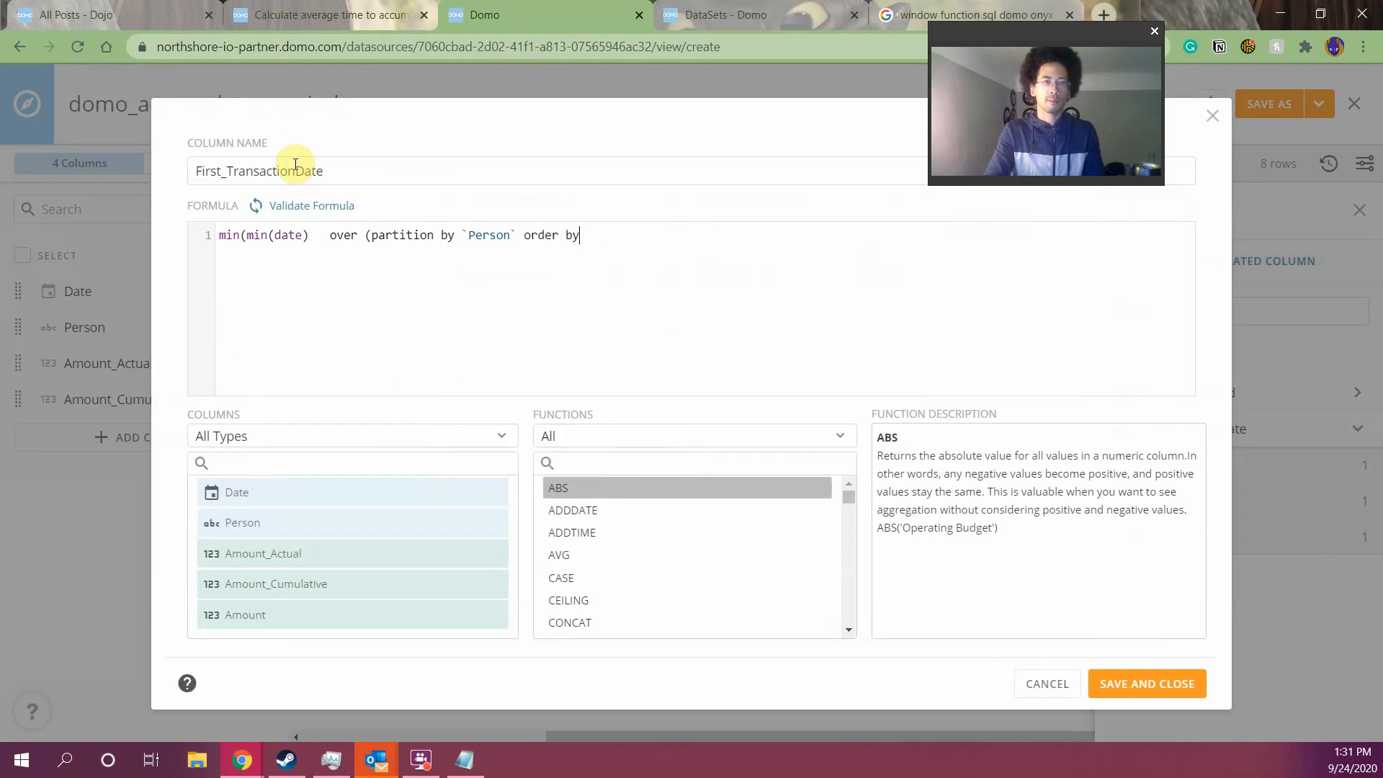
text( date)
Try to save the First_TransactionDate calculated column
key(F11)
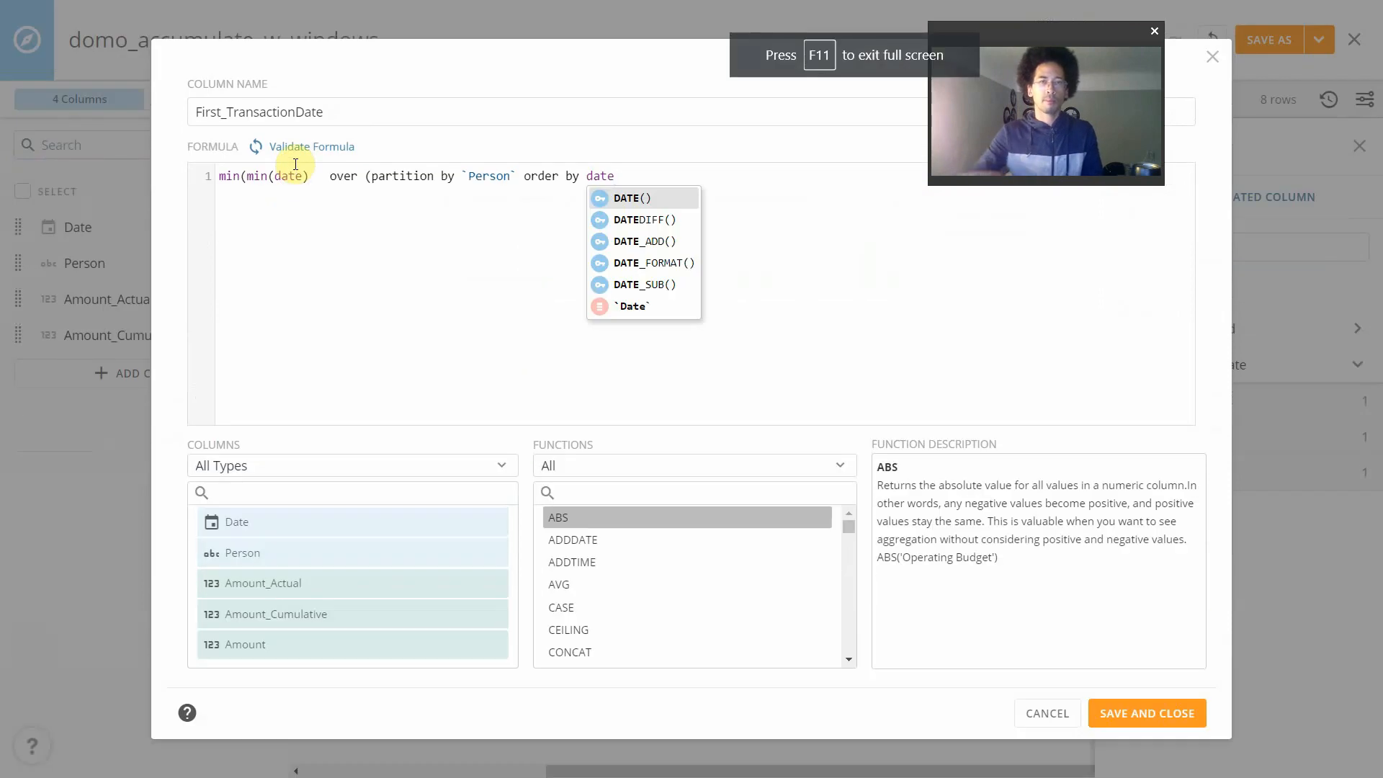
key(Escape)
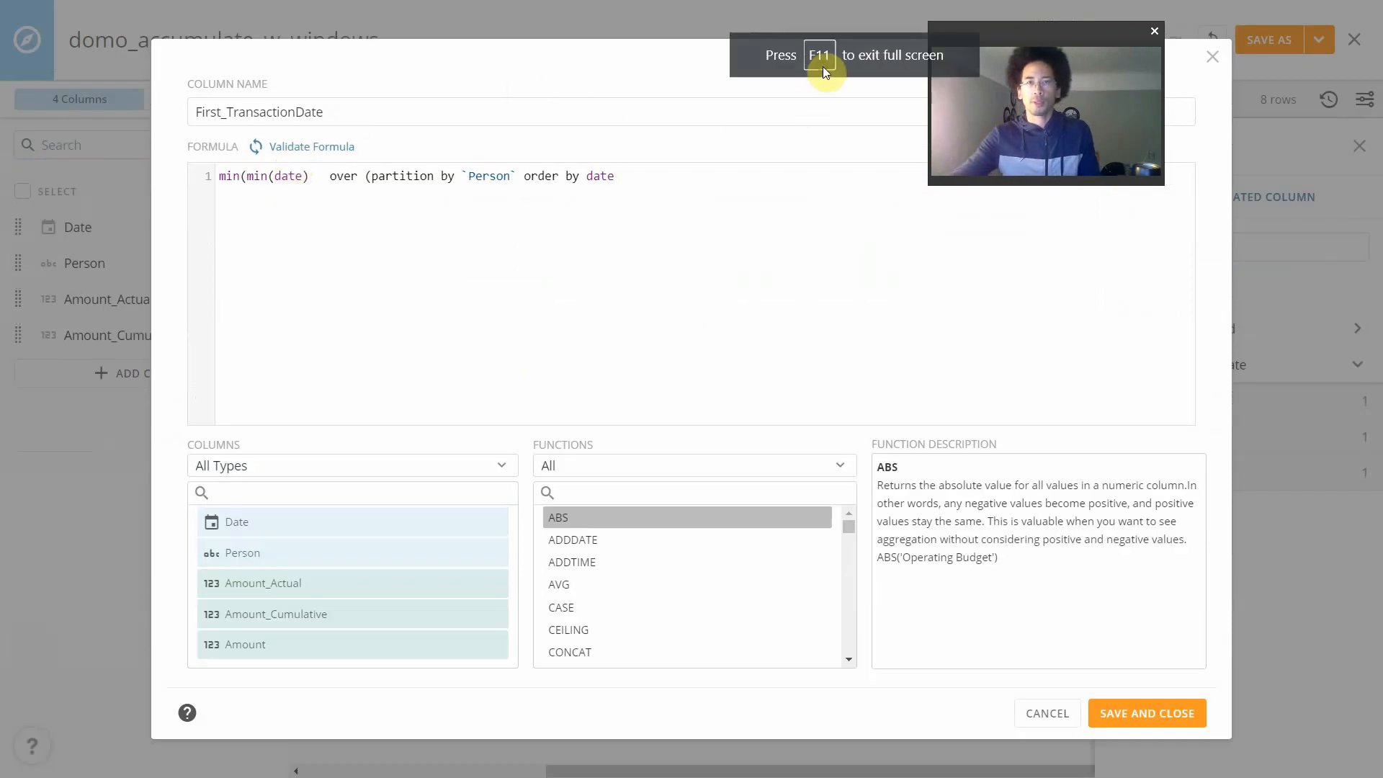
key(F11)
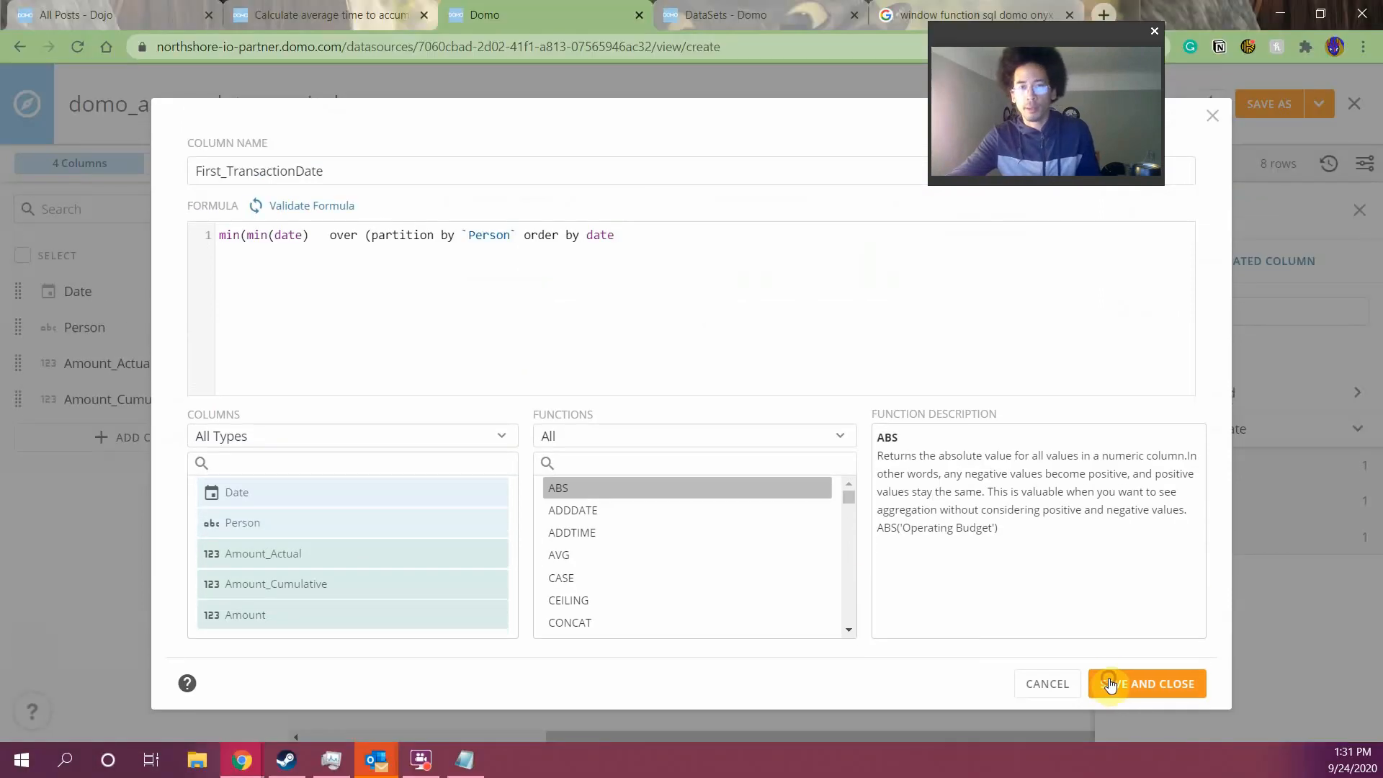
click(1110, 684)
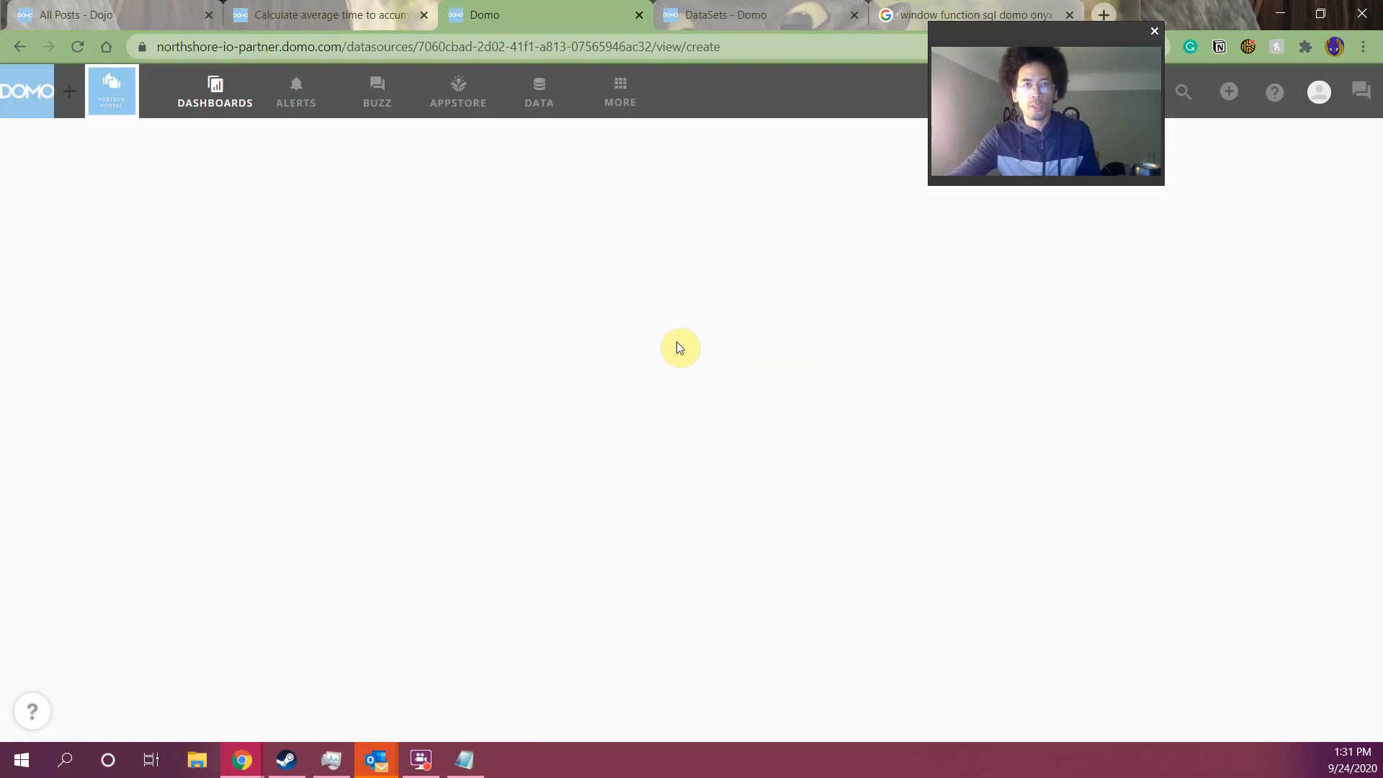
Return to the DataSets list and reopen the domo_accumulate dataset in Views Explorer
click(26, 47)
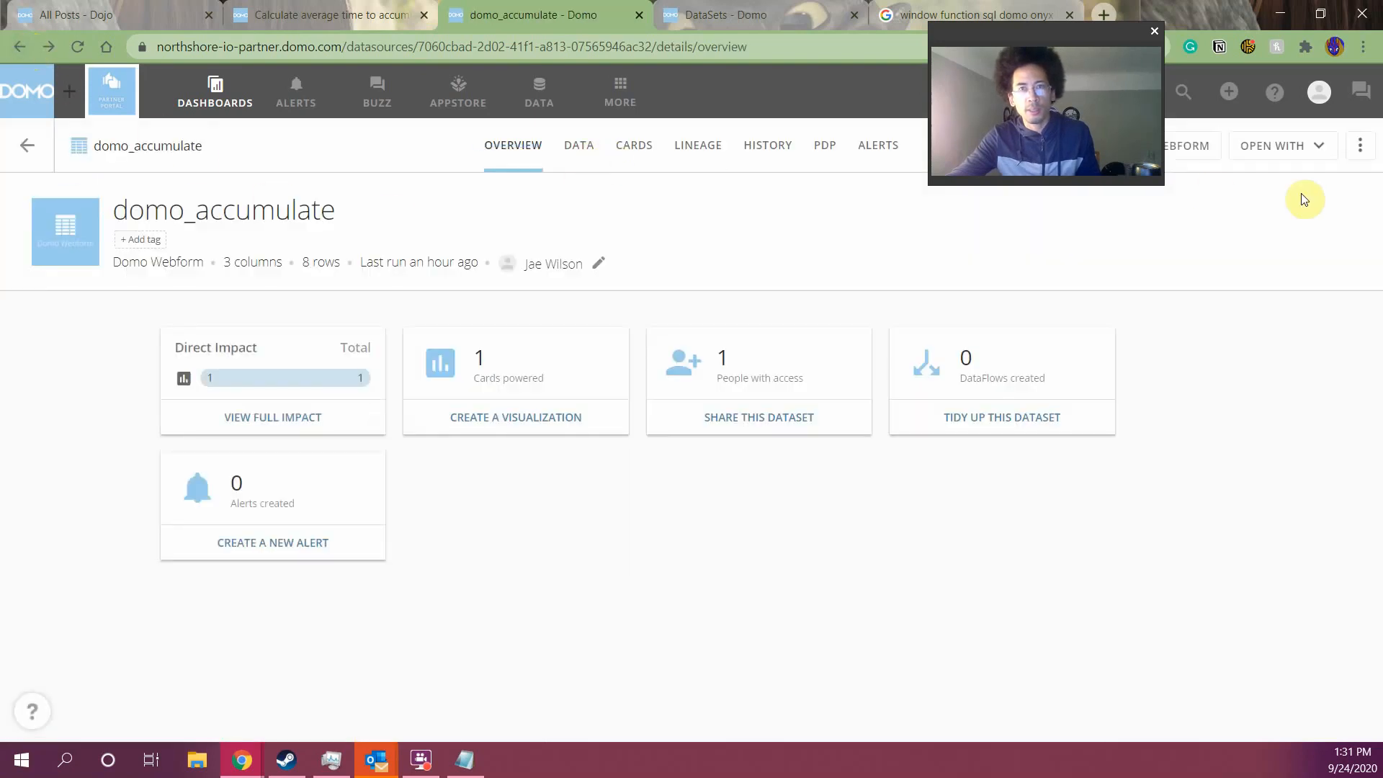
click(33, 138)
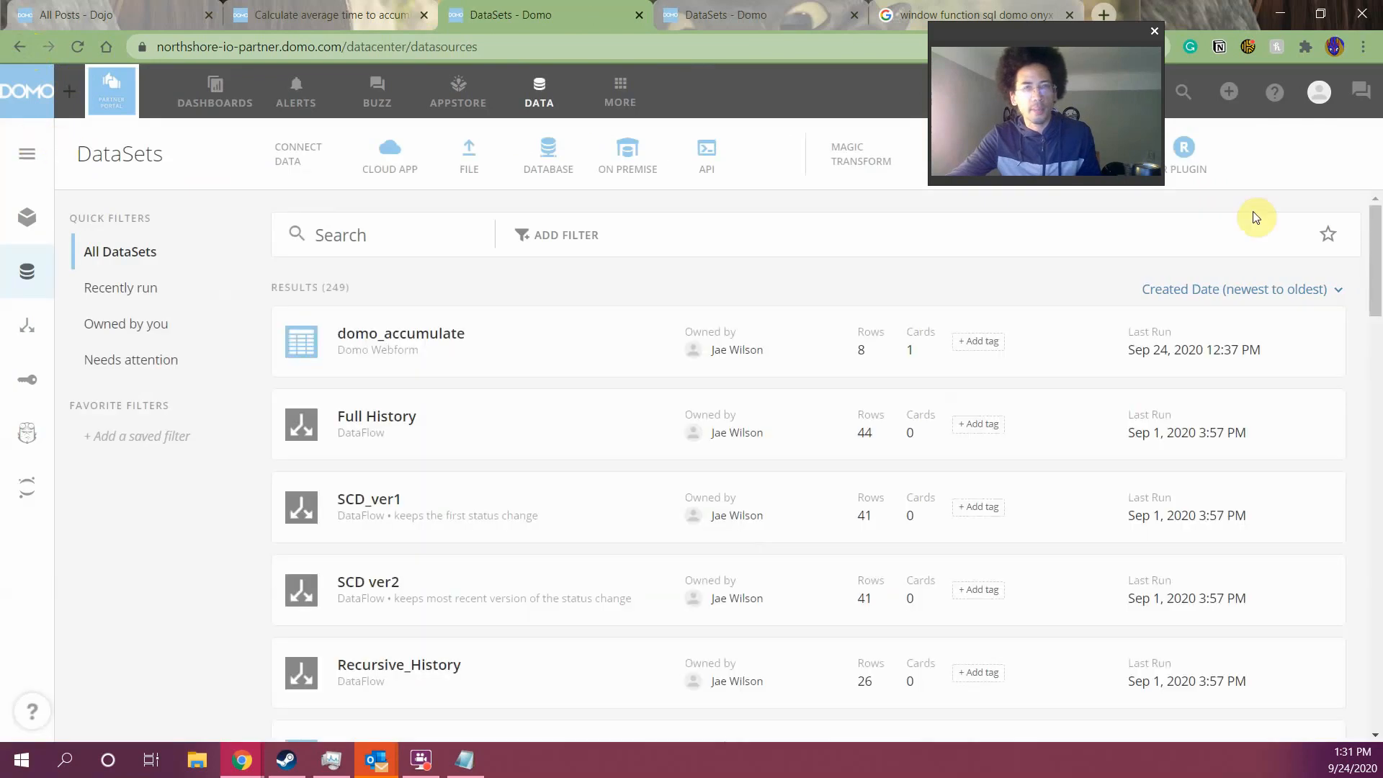
drag(986, 35, 901, 36)
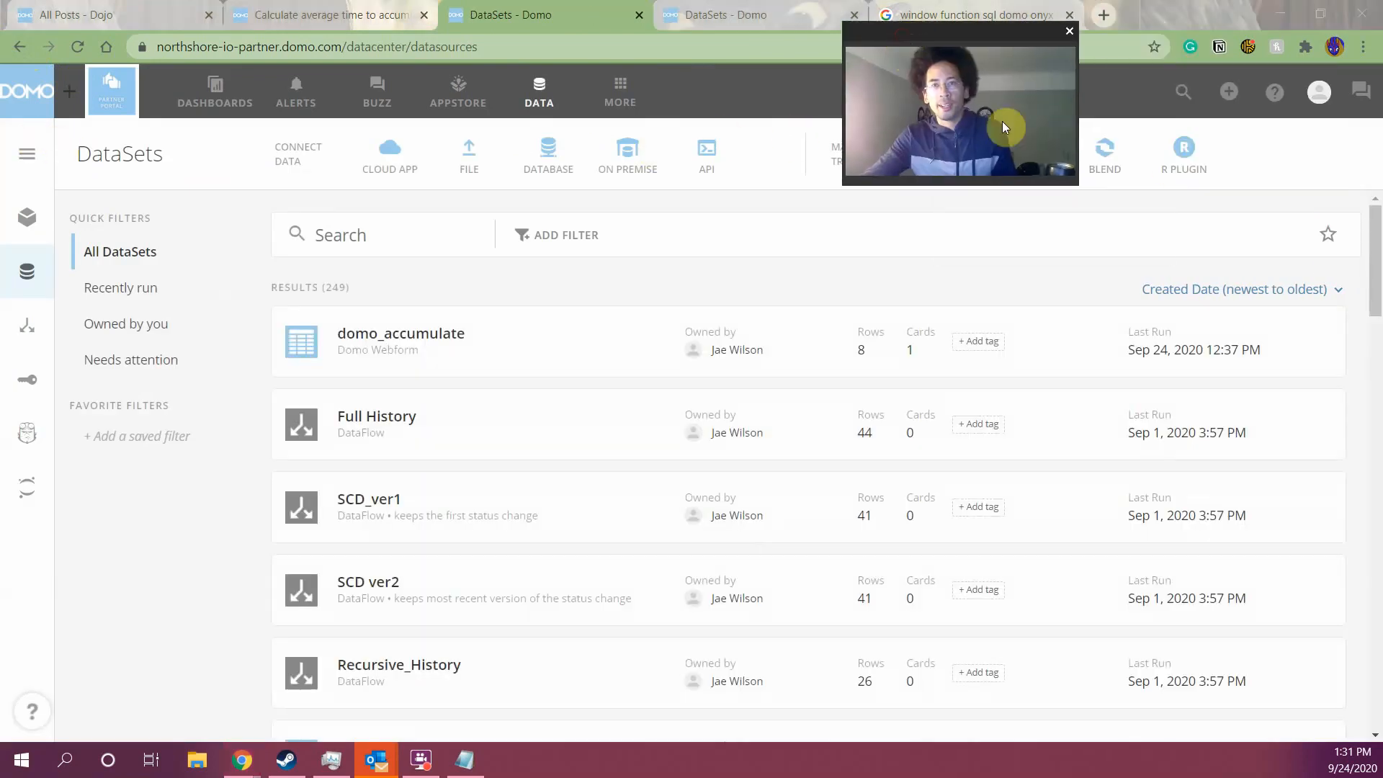
click(439, 339)
click(1290, 148)
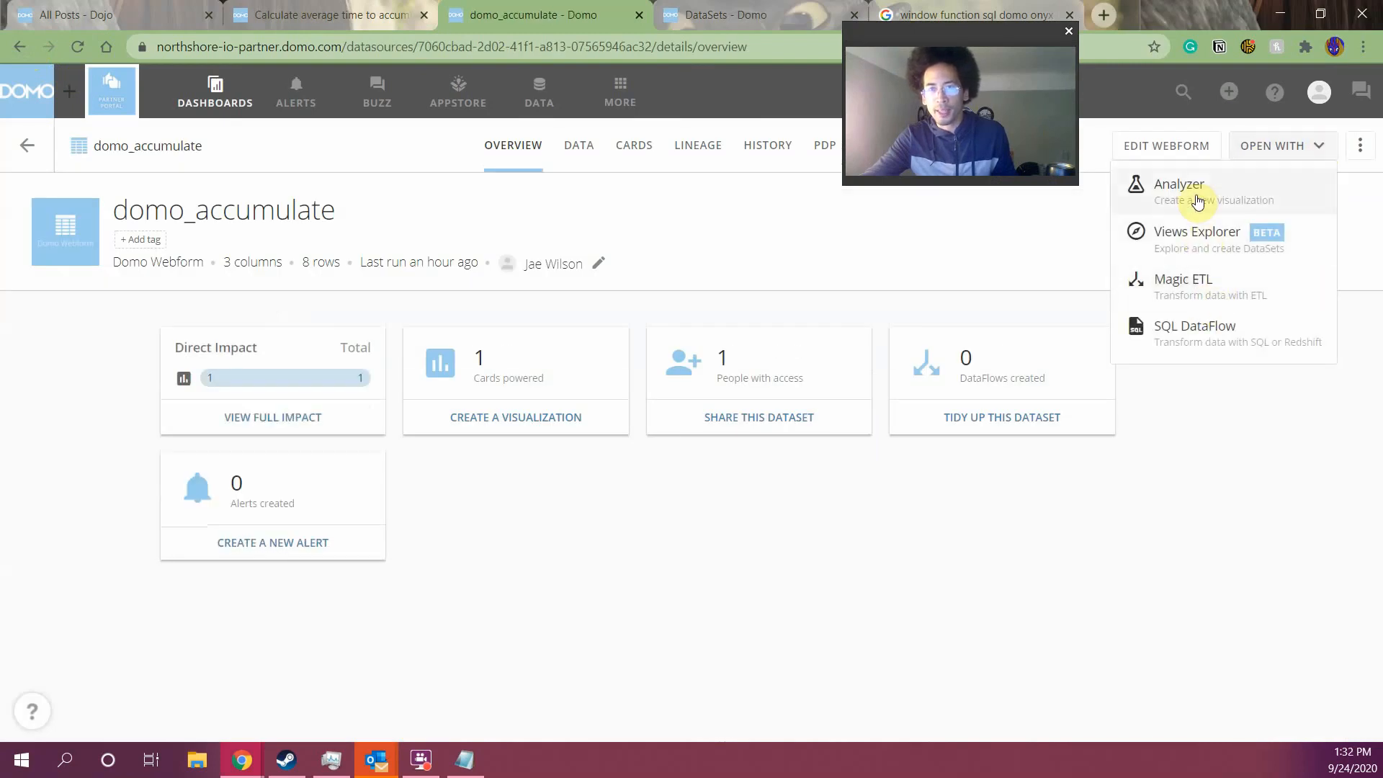
click(1194, 235)
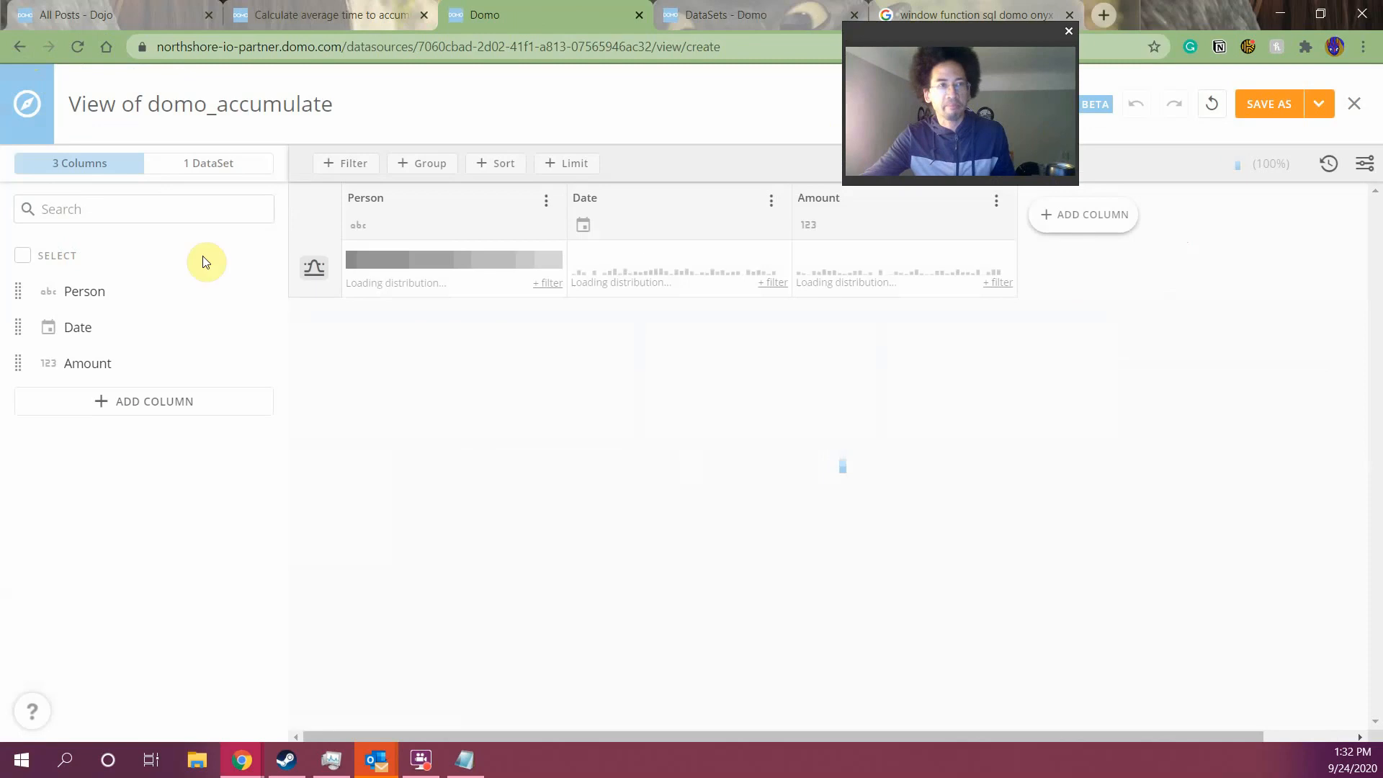
Group the view by Person and Date, aggregating Amount with Sum
click(436, 167)
drag(464, 285, 710, 269)
drag(539, 308, 698, 301)
drag(512, 353, 764, 416)
click(921, 416)
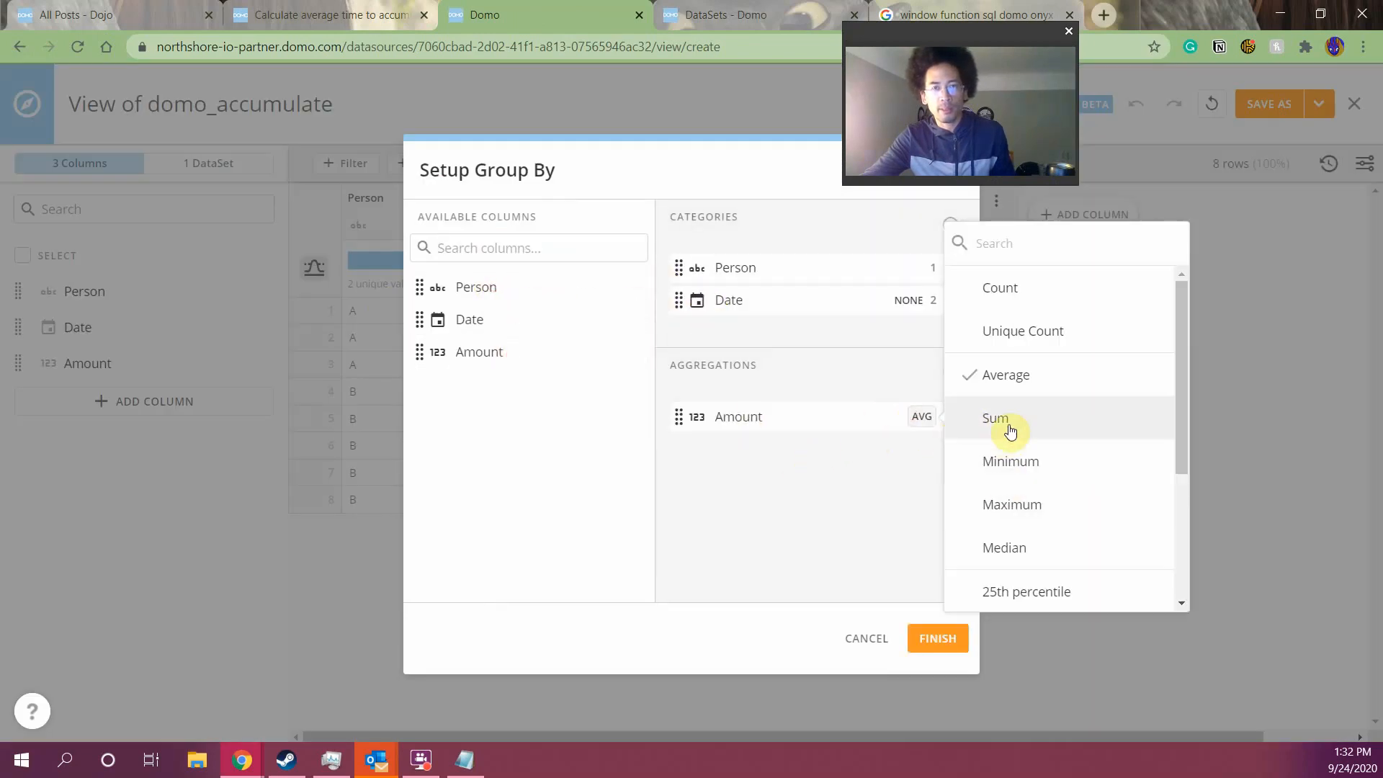
click(1008, 426)
click(951, 635)
Add a calculated column named Amount_Cumulative with formula sum(sum(`Amount`)) over (partition by `Person` order by `Date`), validating and saving it
click(1104, 217)
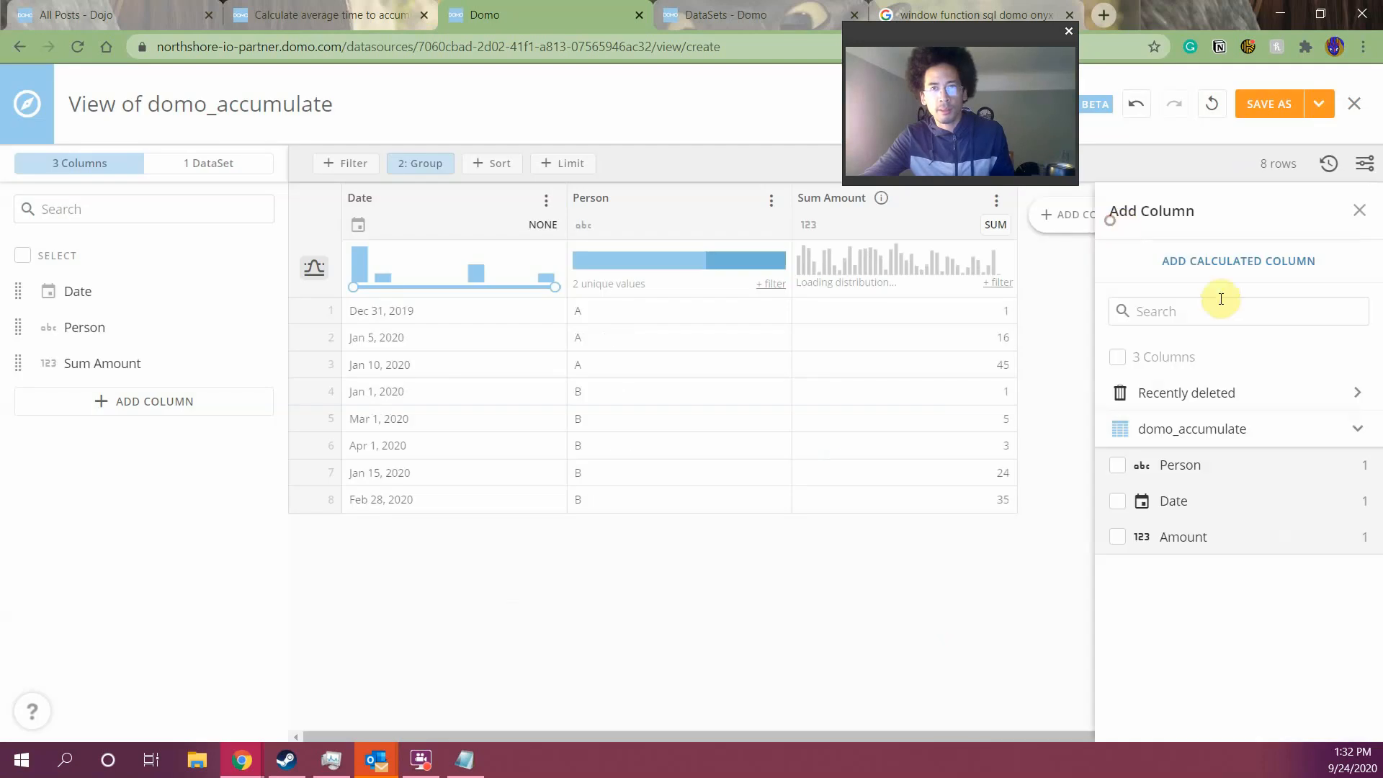
click(1225, 260)
click(395, 272)
text(sum(sum(`Amount`)) over (partition by `Person` order by `Date`))
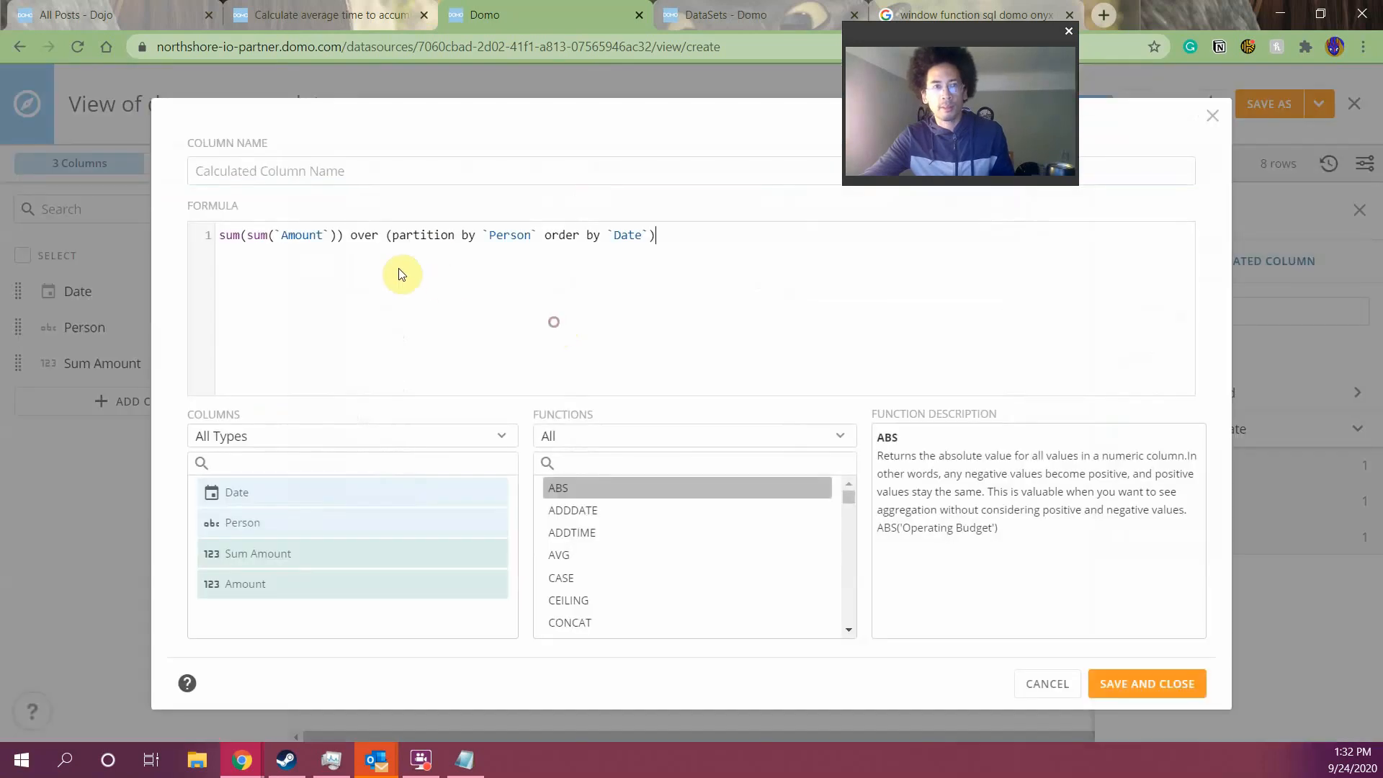
click(410, 165)
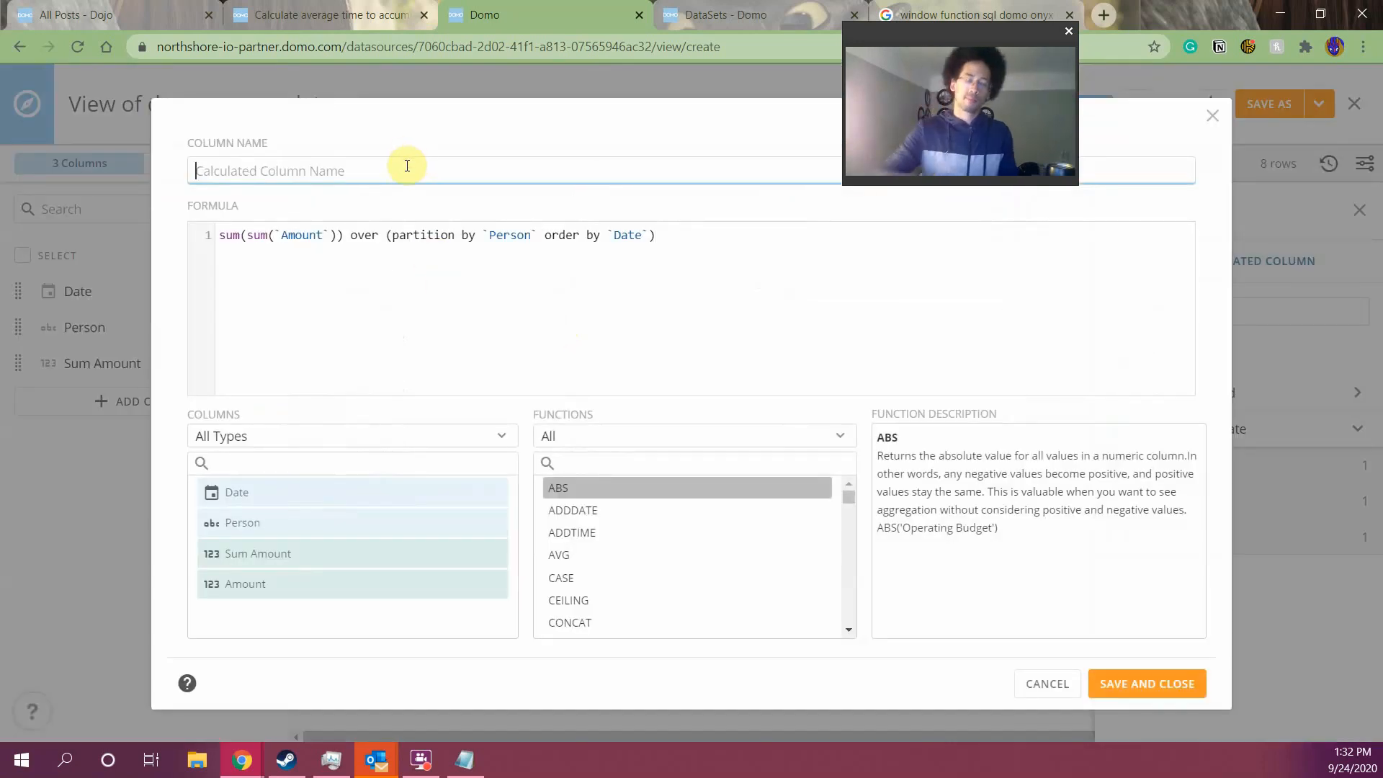
text(Amount_Cumu)
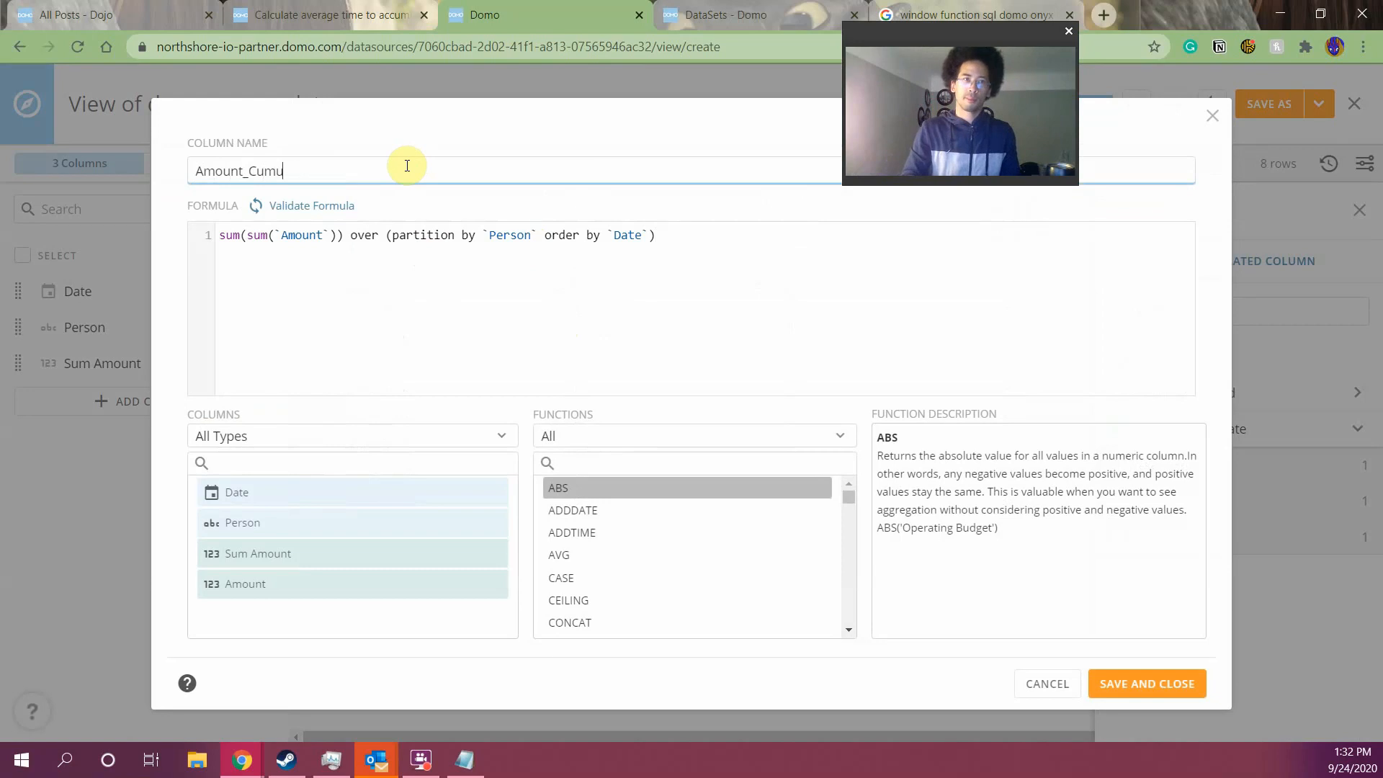
text(lative)
click(353, 207)
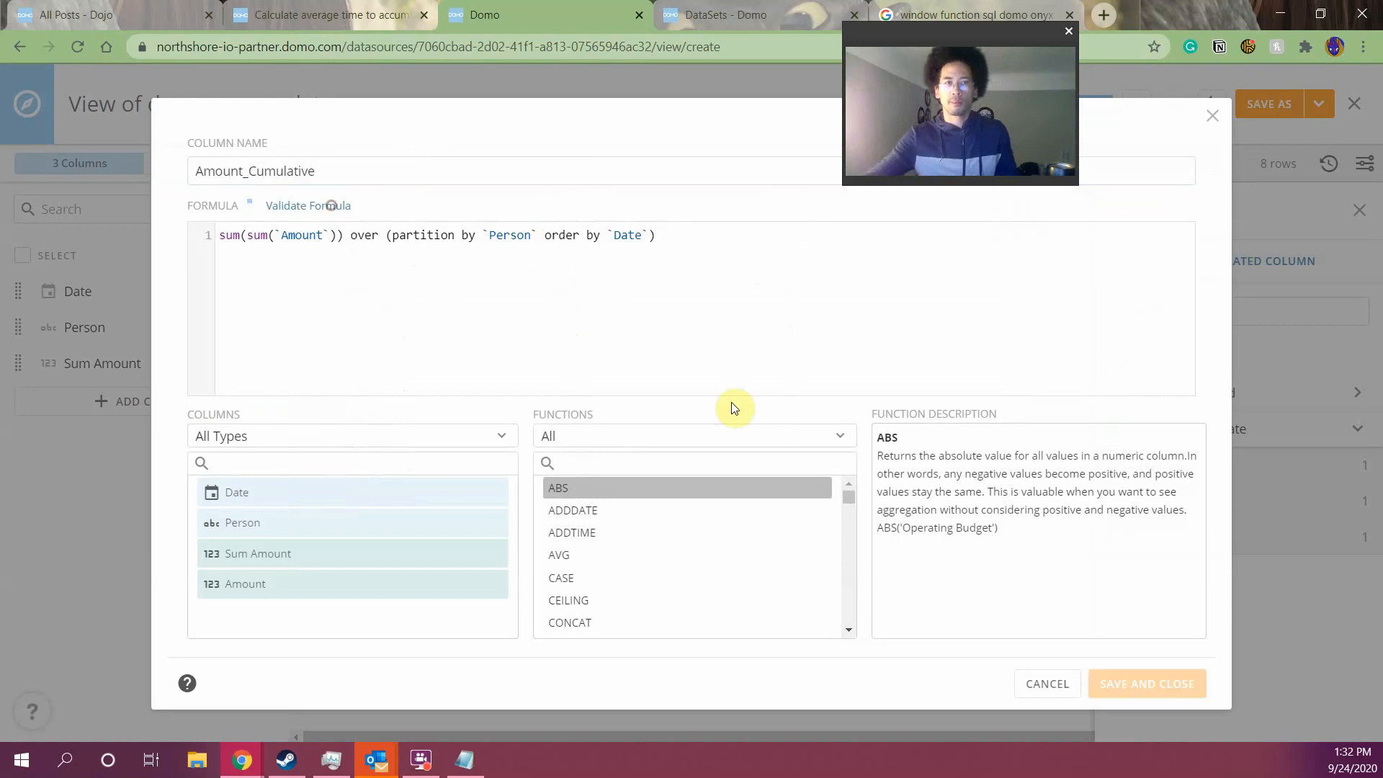
click(1174, 685)
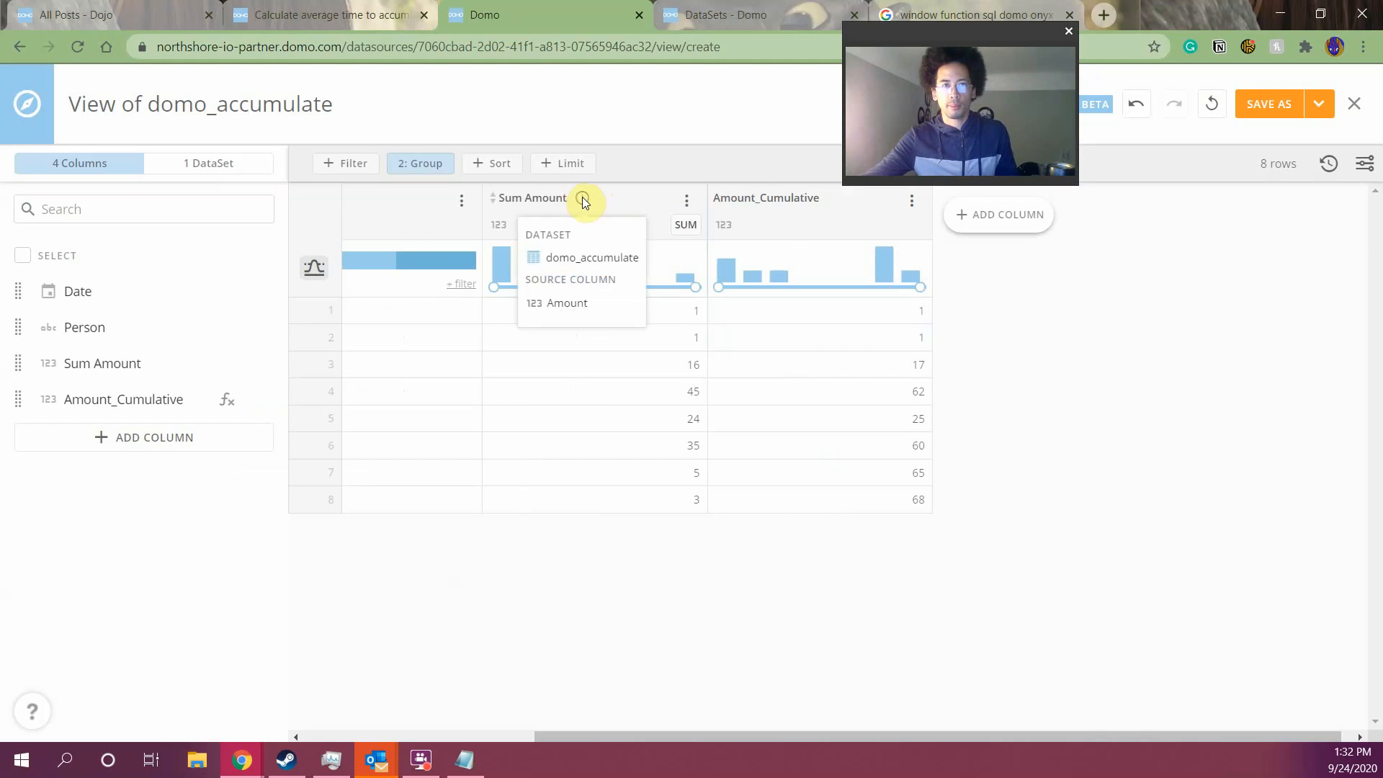
Rename the Sum Amount column to Amount_Actual
click(551, 201)
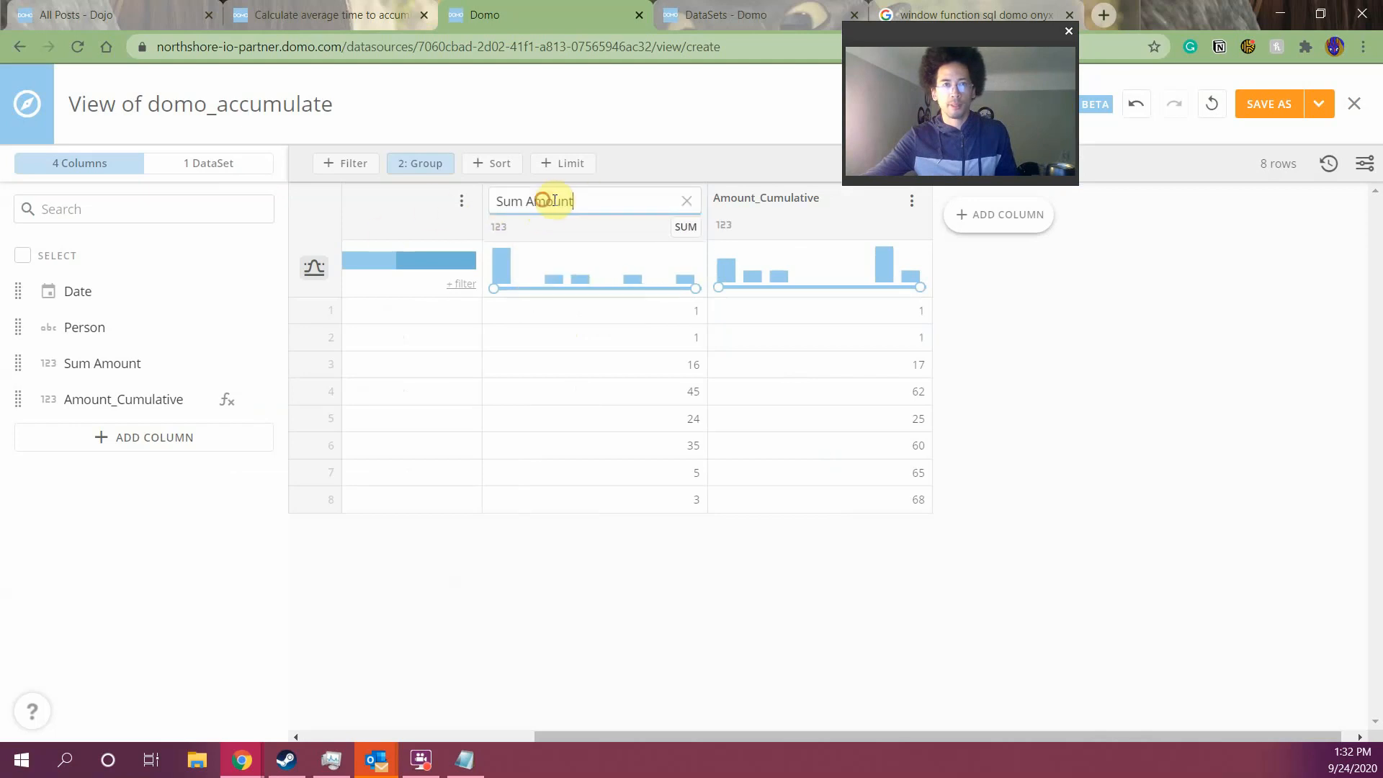
key(ctrl+a)
text(Am)
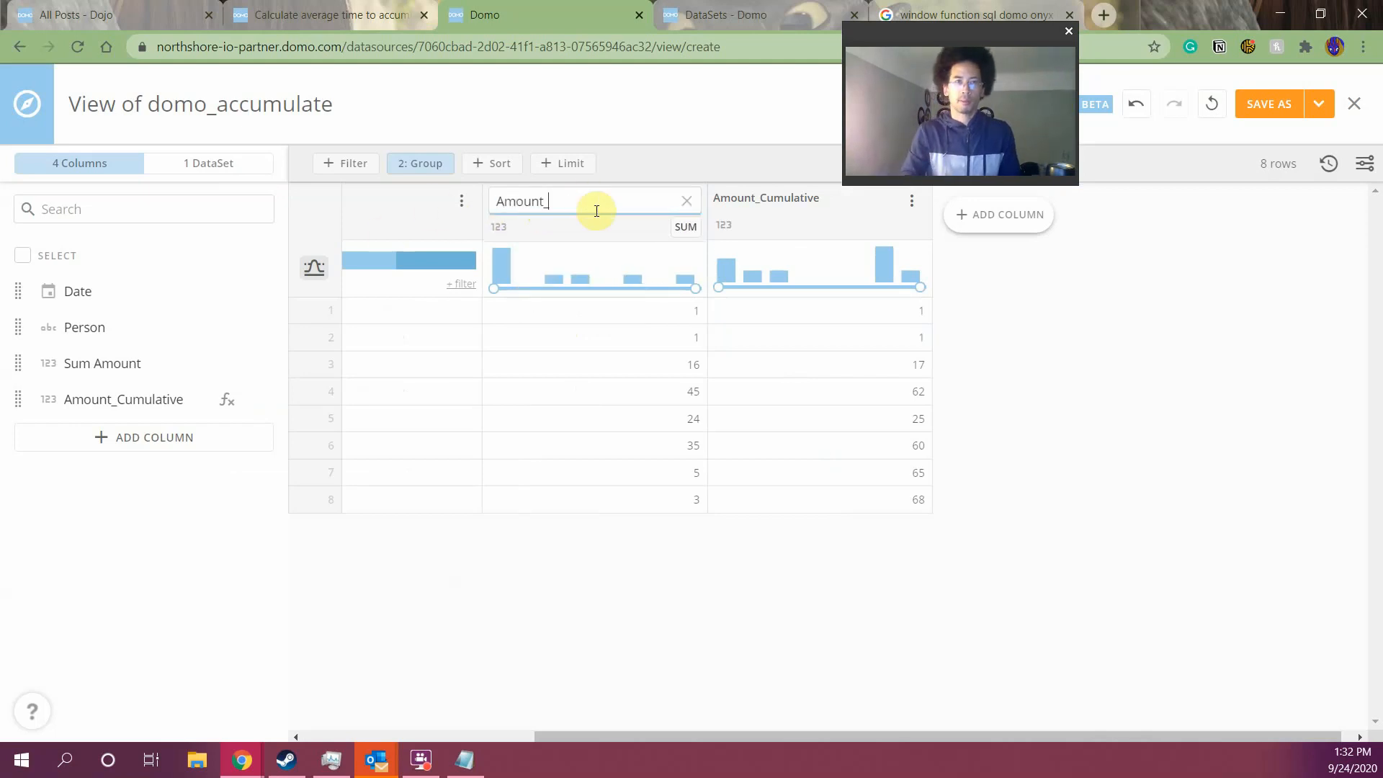
text(ount_Actual)
key(Return)
Start another calculated column with the formula min(min(`Date`)) over (partition by `Person` order by `Date`)
click(1012, 223)
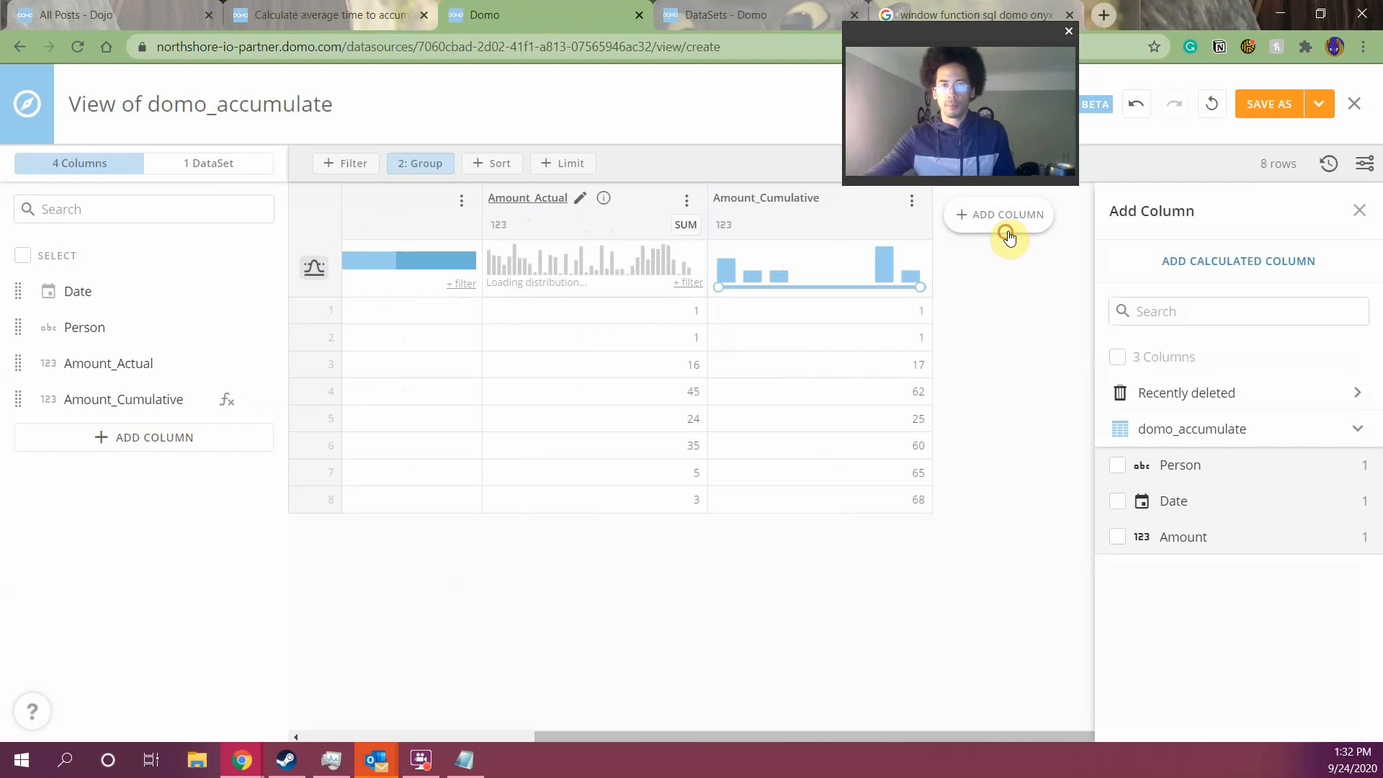
click(1149, 269)
text(sum(sum(`Amount`)) over (partition by `Person` order by `Date`))
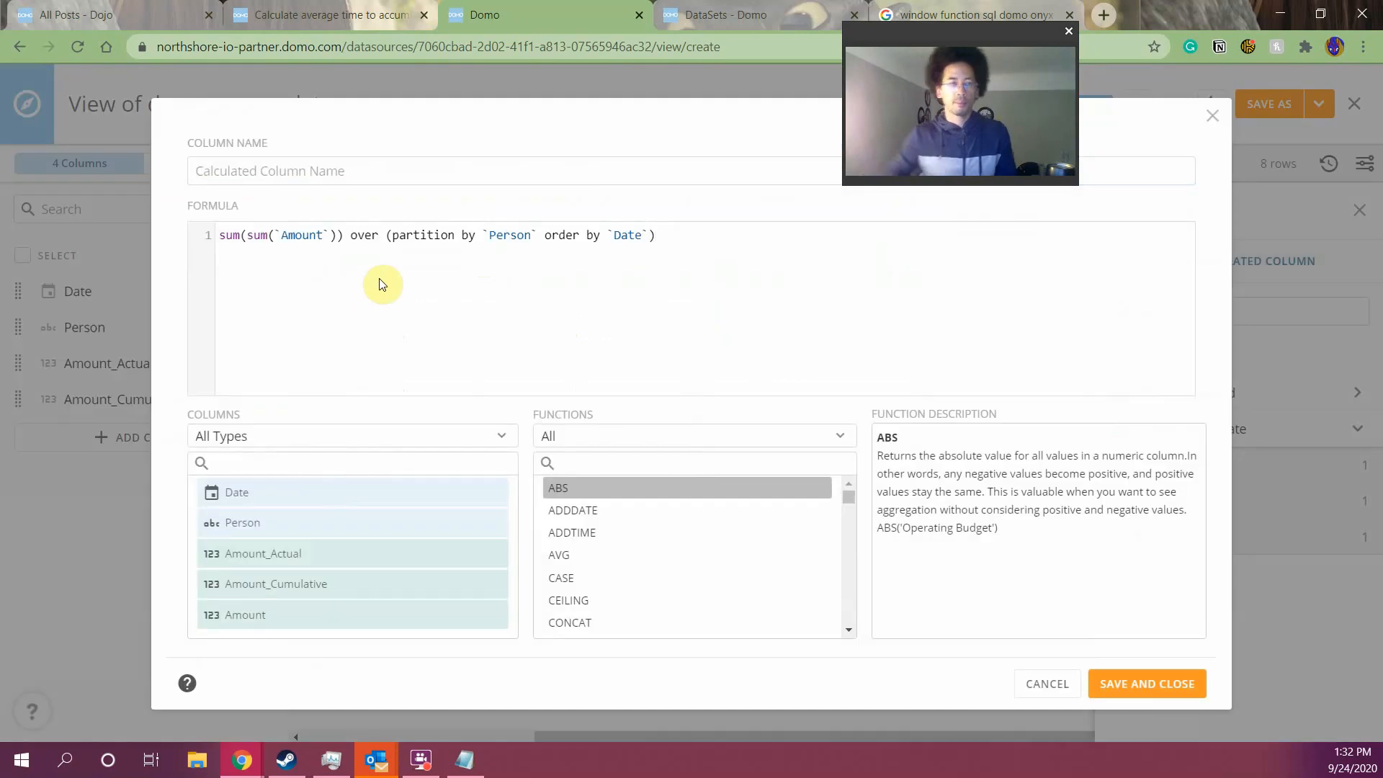
key(ctrl+shift+Right)
key(ctrl+shift+Right)
key(ctrl+shift+Right)
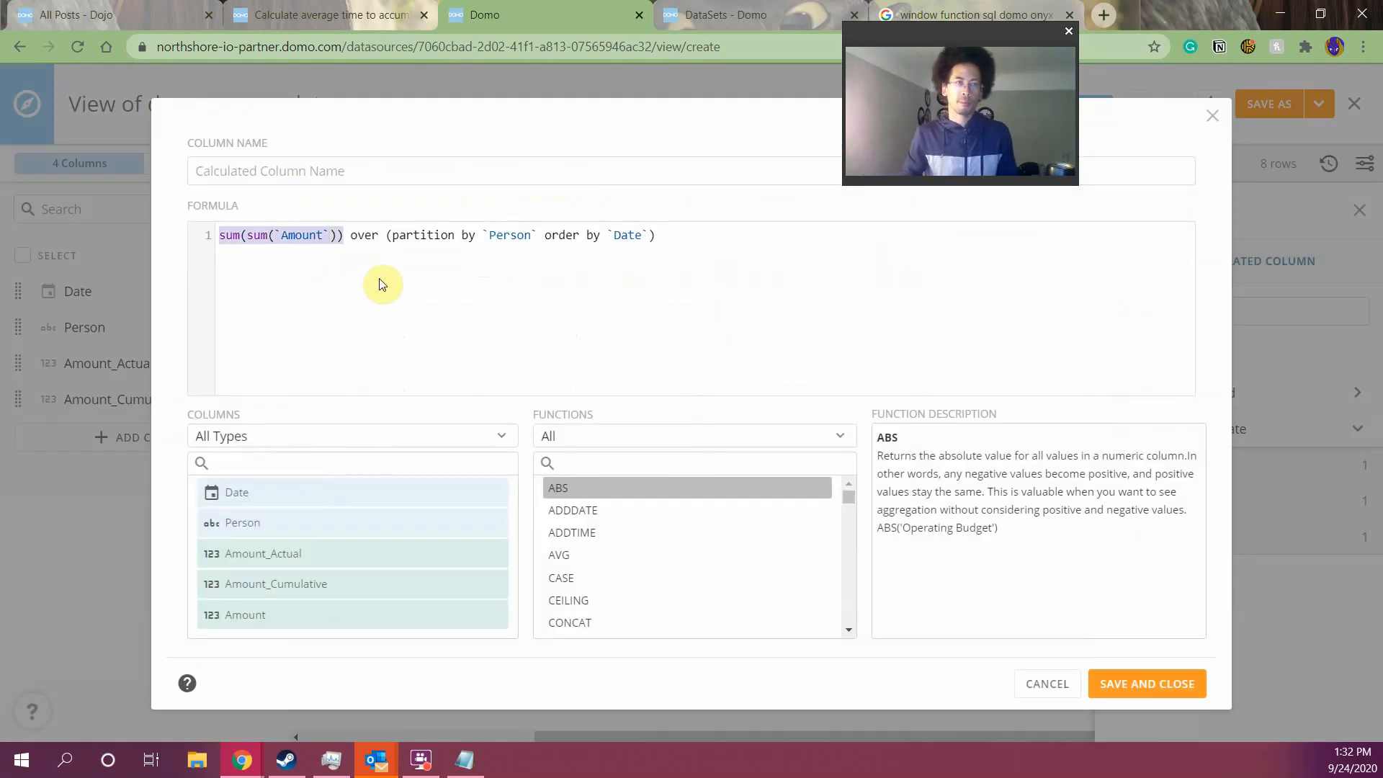
text(min(min(da)
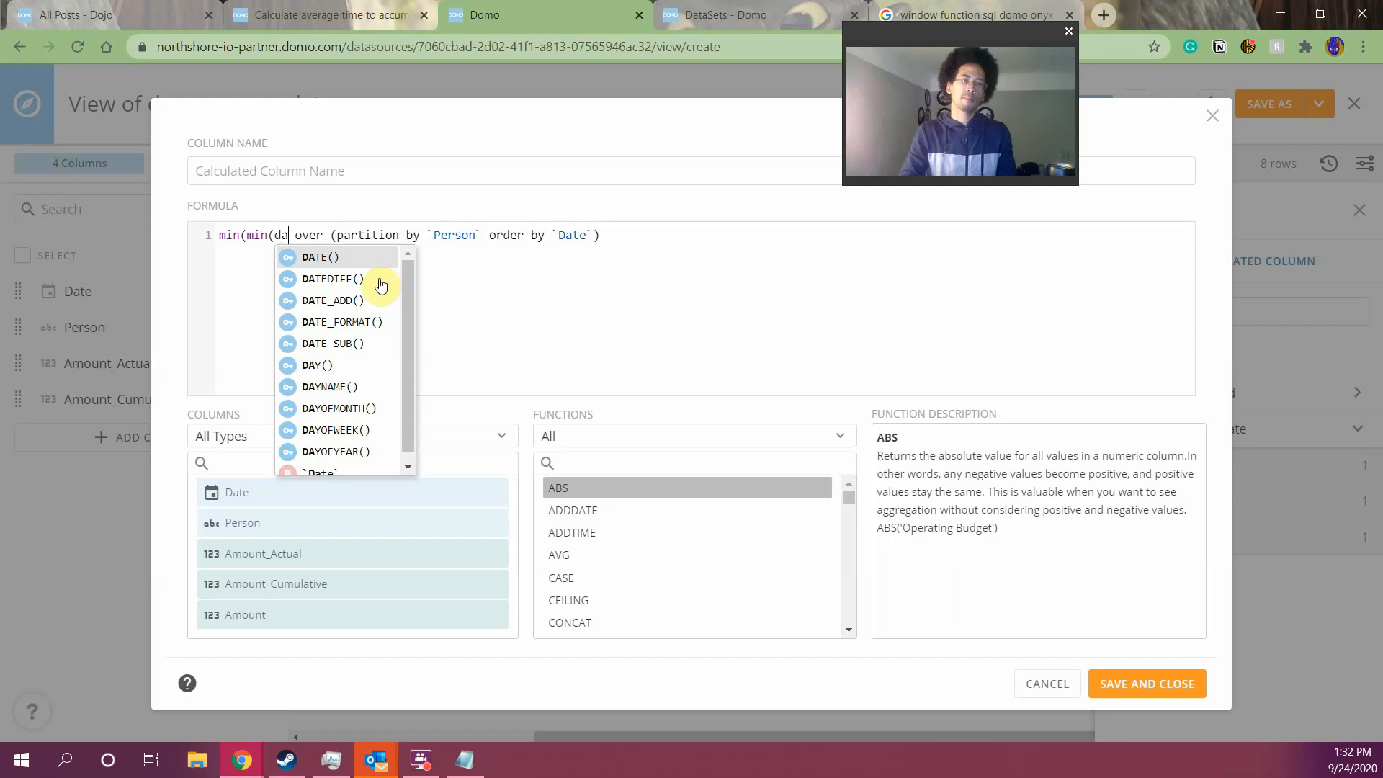
text(te)
key(Down)
key(Down)
key(Down)
key(Down)
key(Down)
key(Return)
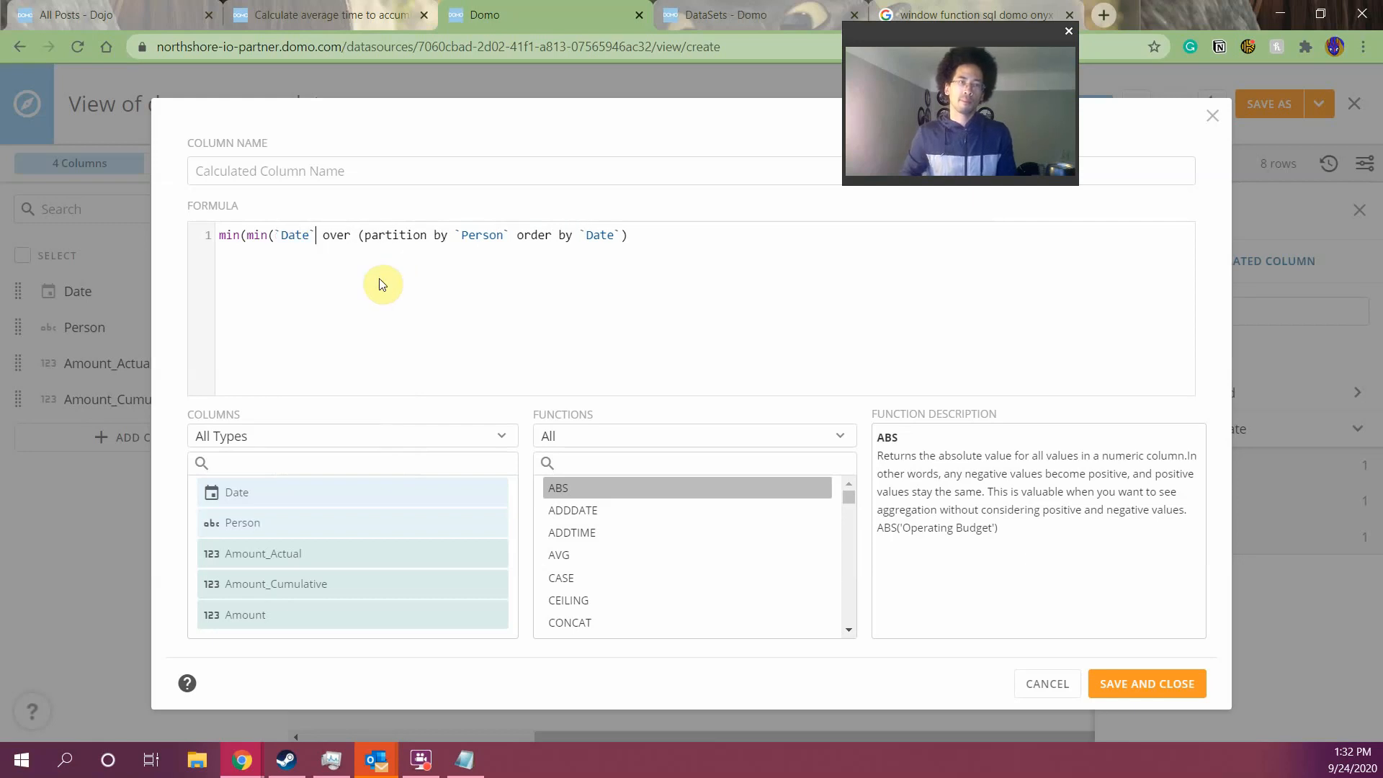
text()))
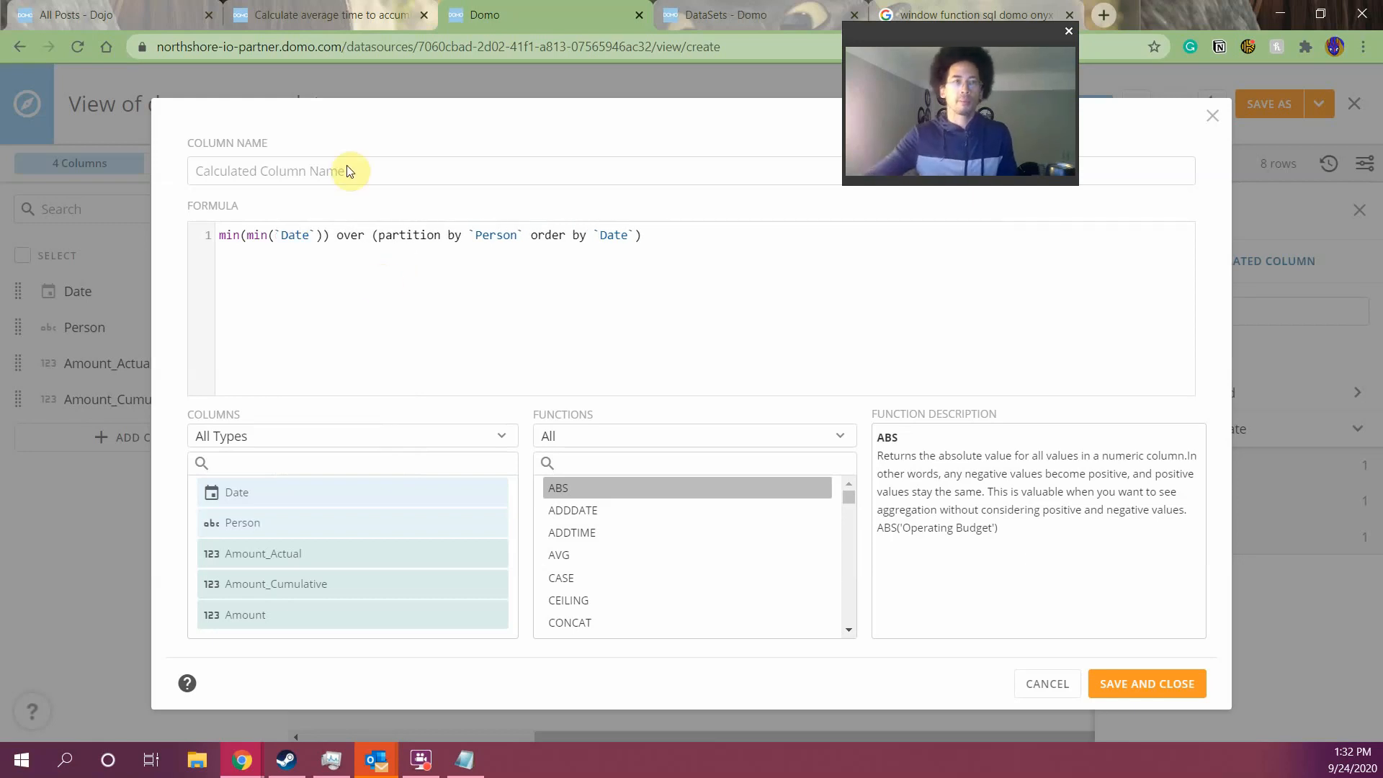
Name the calculated column First_TransactionDate and validate its formula
click(348, 171)
text(Transa)
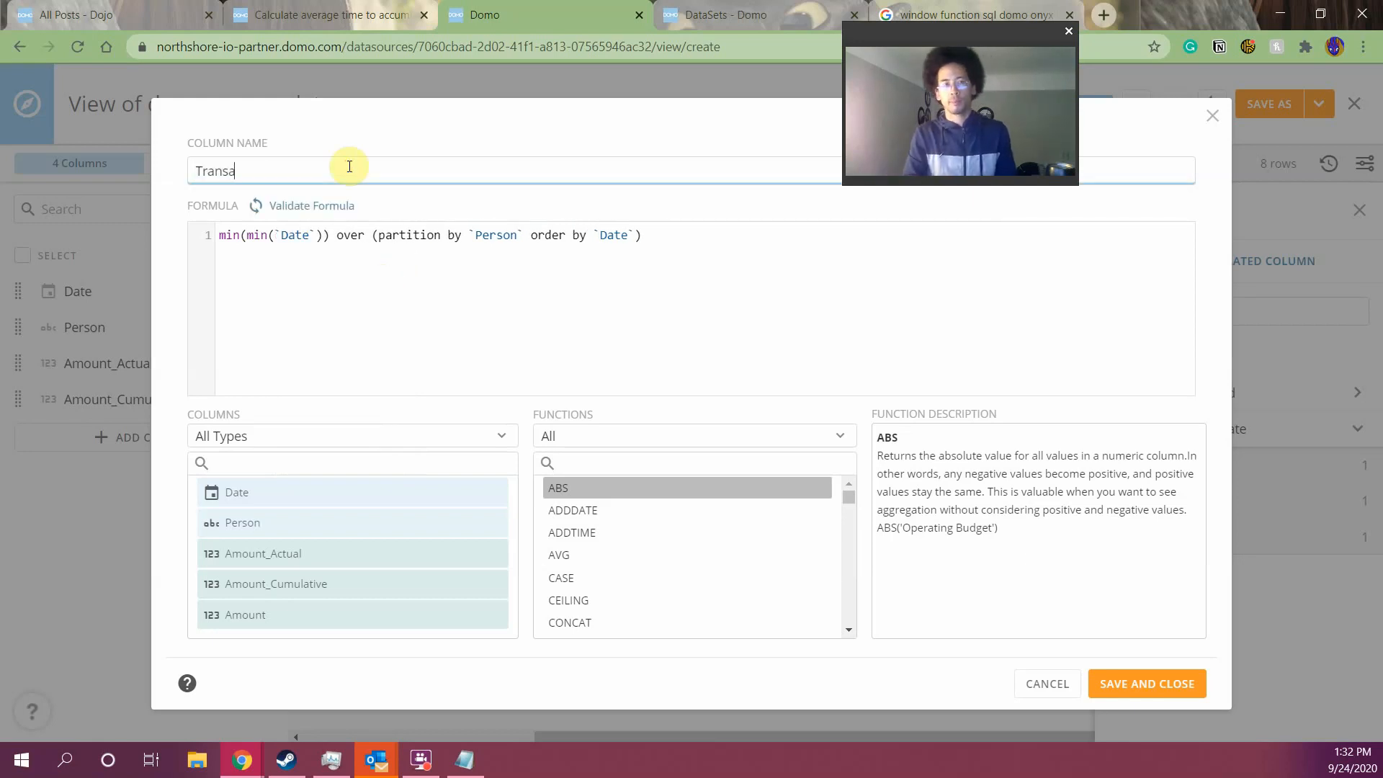
text(ction_first)
key(ctrl+a)
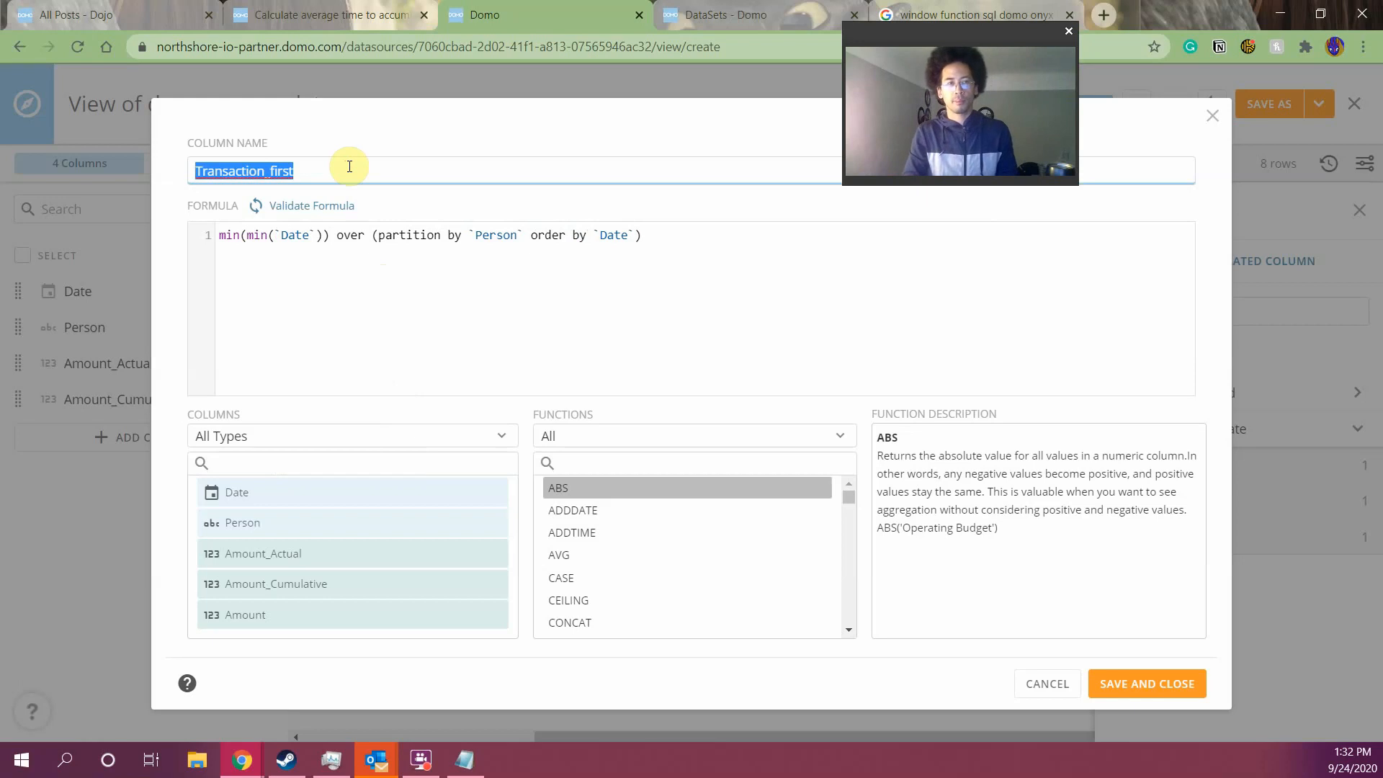
text(First_)
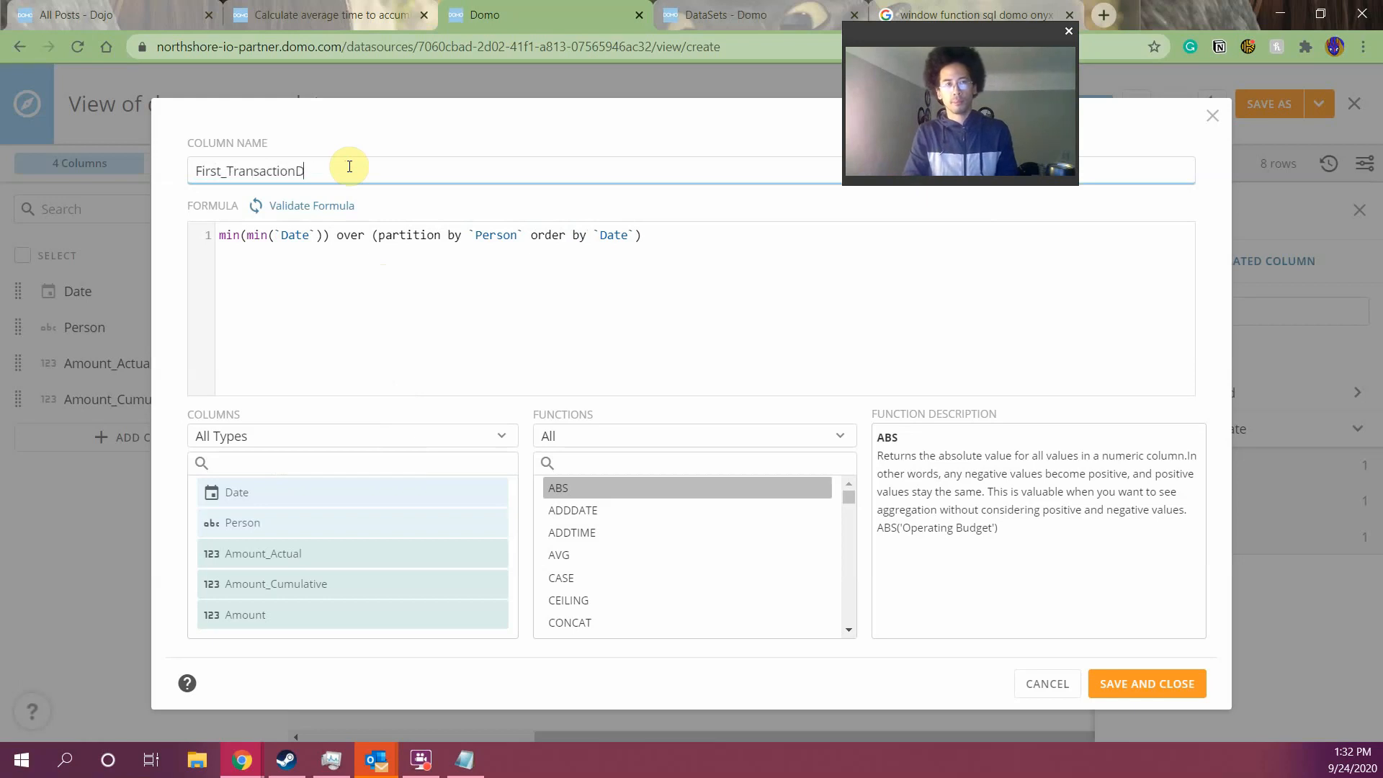
text(TransactionDate)
click(312, 206)
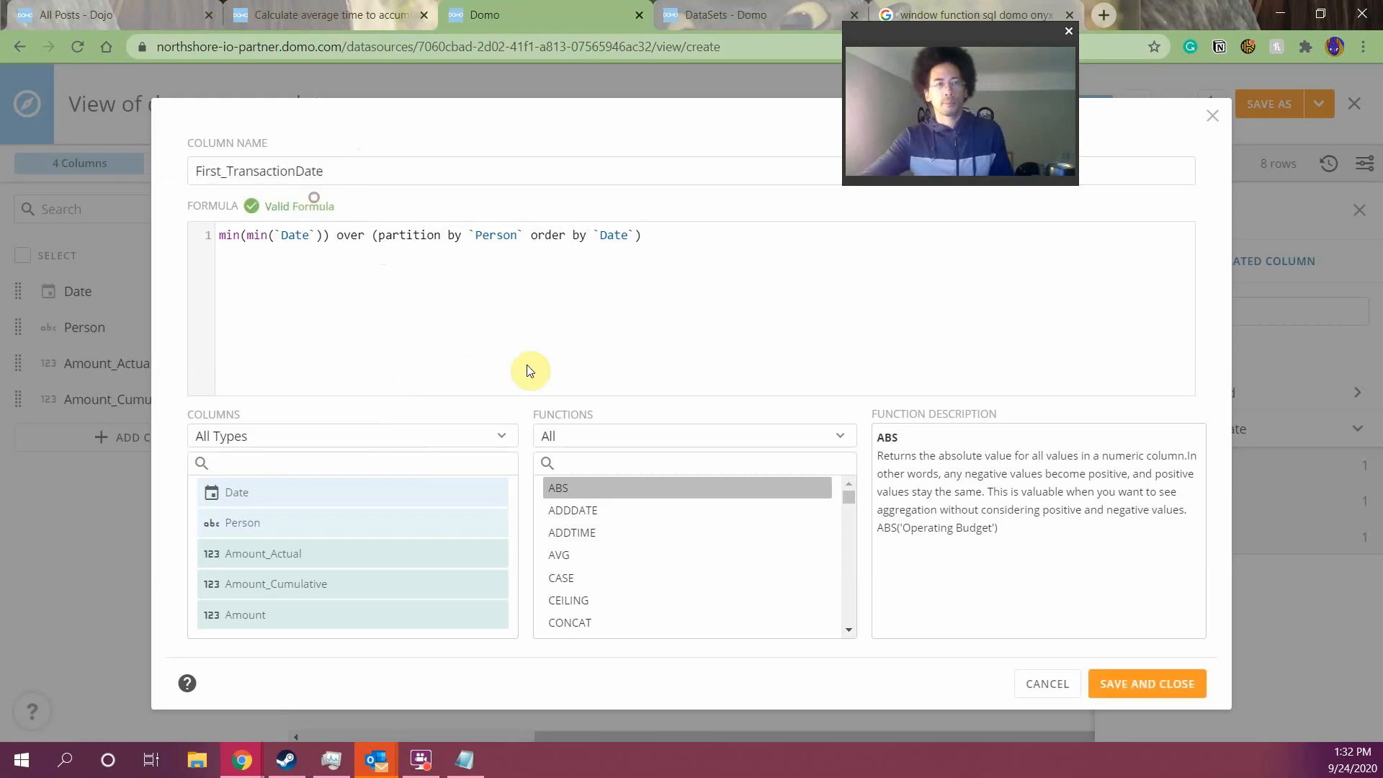
Save the First_TransactionDate column and save the result as a new DataSet View named domo_accumualte_wwindow
click(1115, 686)
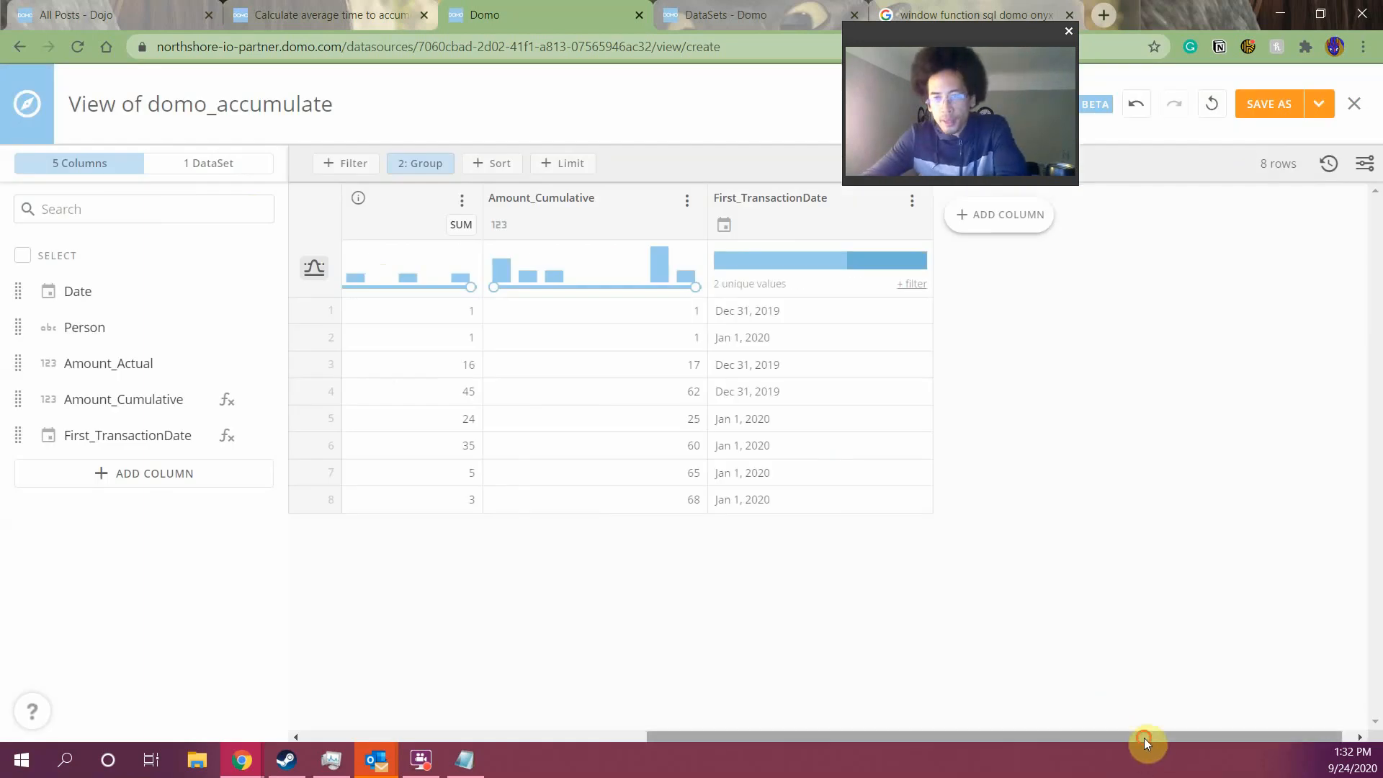
drag(1144, 737, 703, 747)
click(1297, 103)
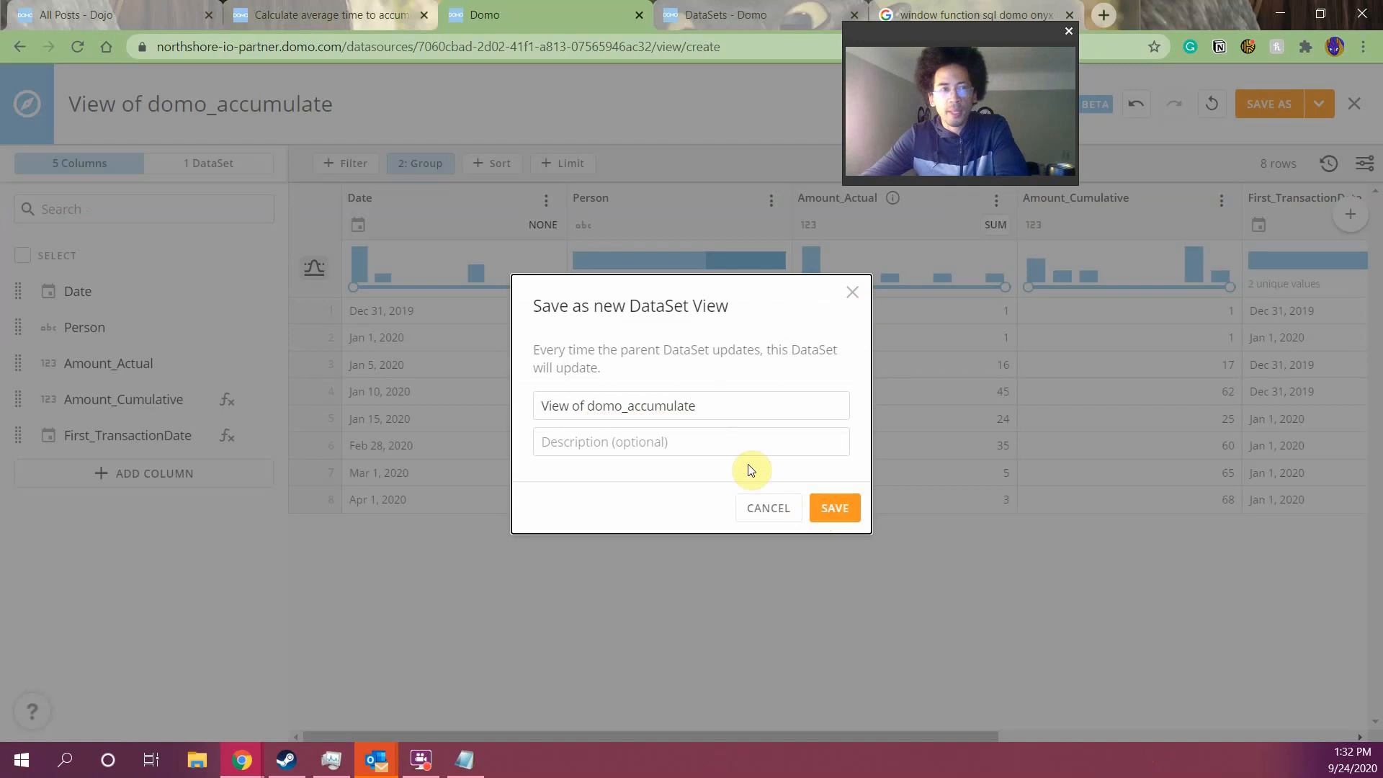
drag(750, 408, 211, 357)
text(domo)
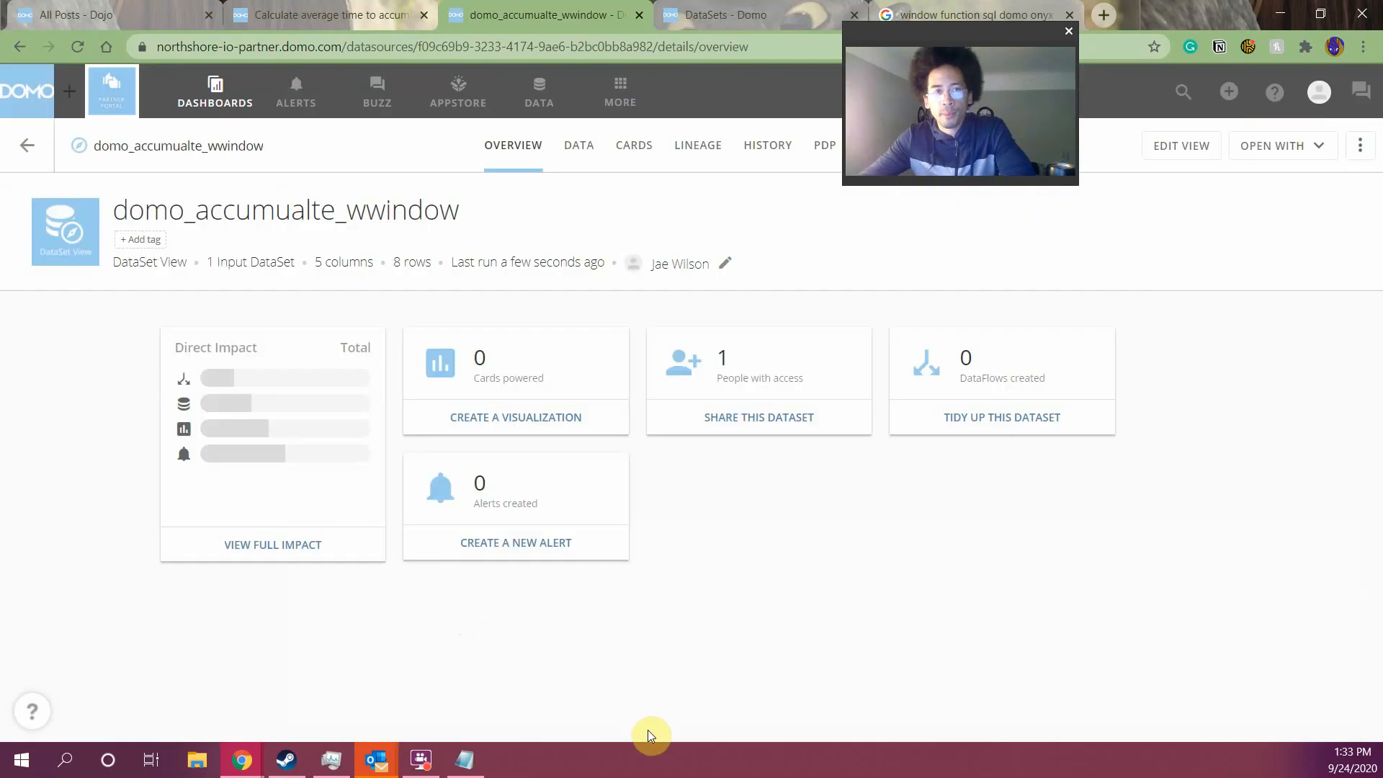
Open the saved view's data table and compare it with the Dojo question about average time to accumulate to a value
click(632, 153)
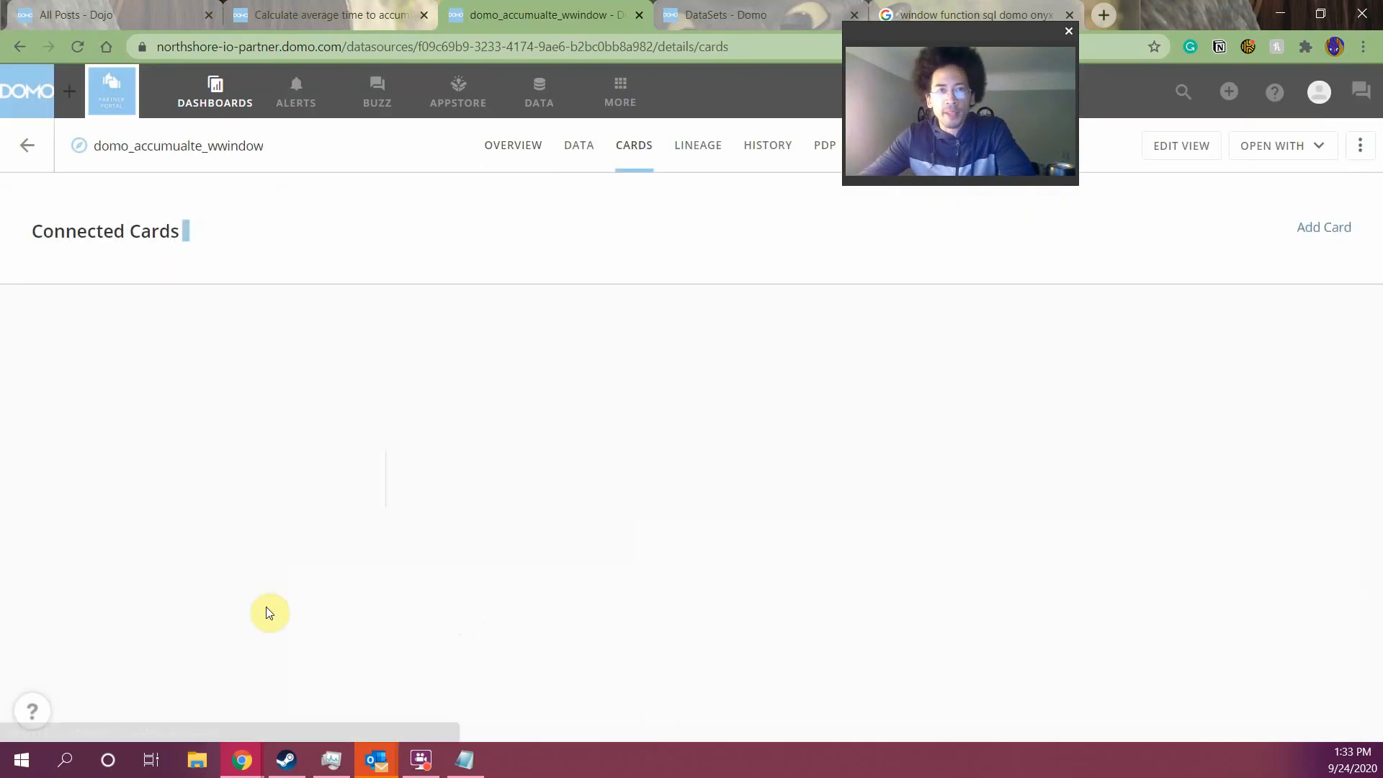
click(578, 144)
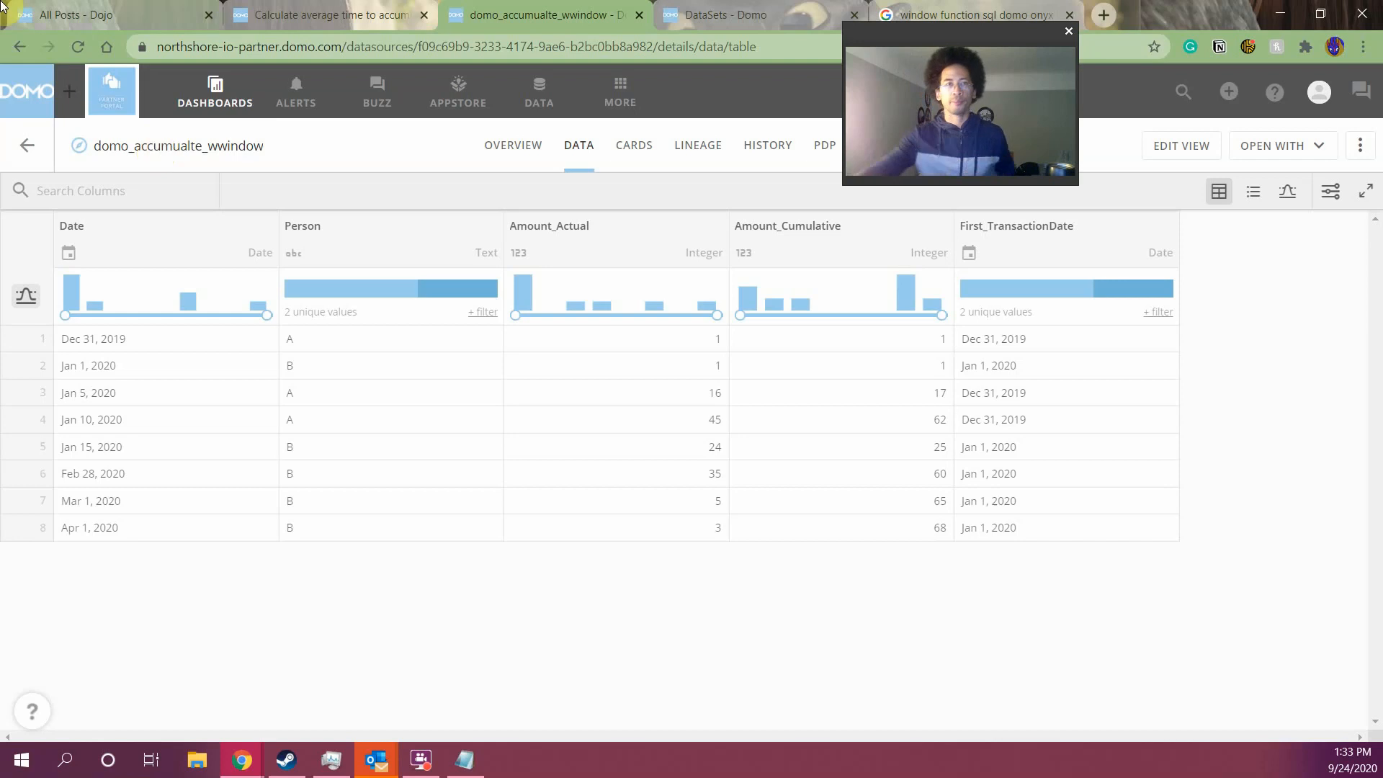
click(321, 15)
click(208, 326)
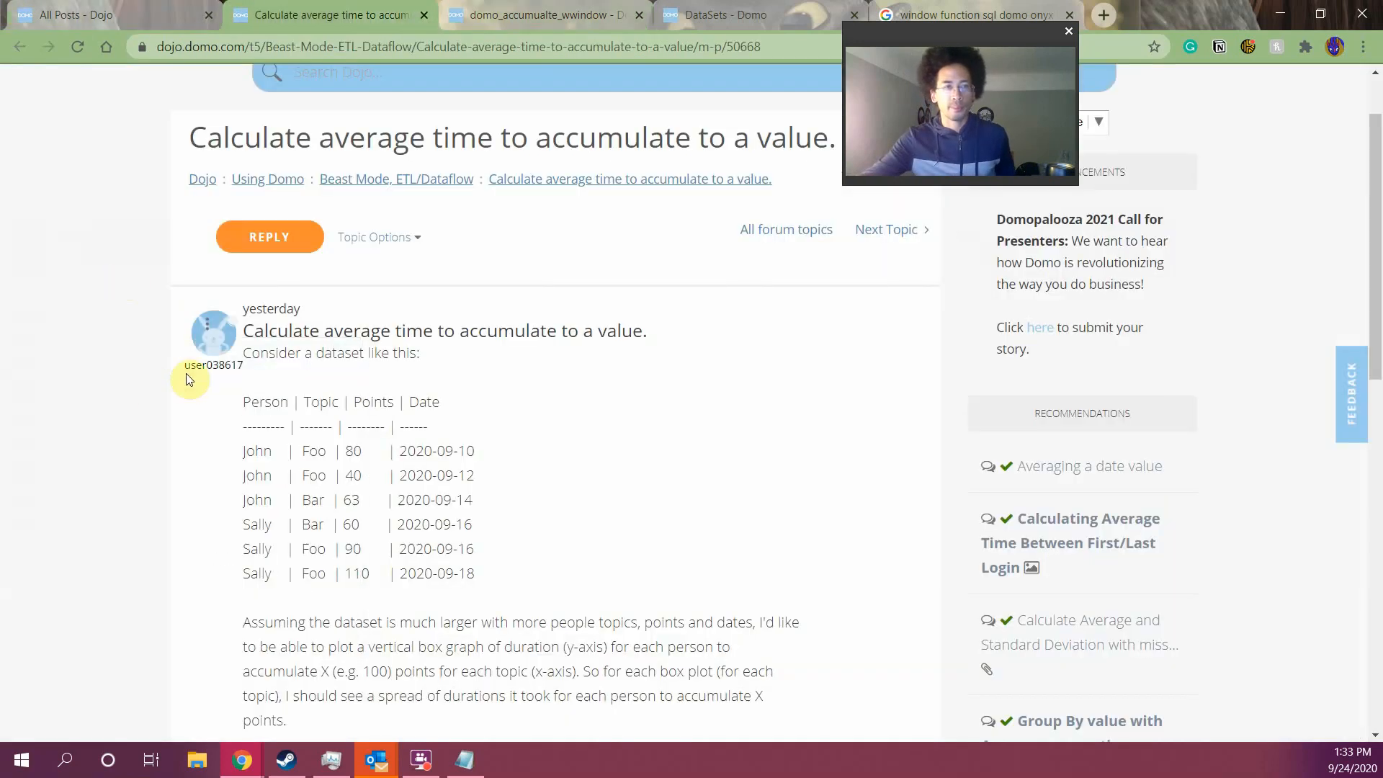
click(504, 14)
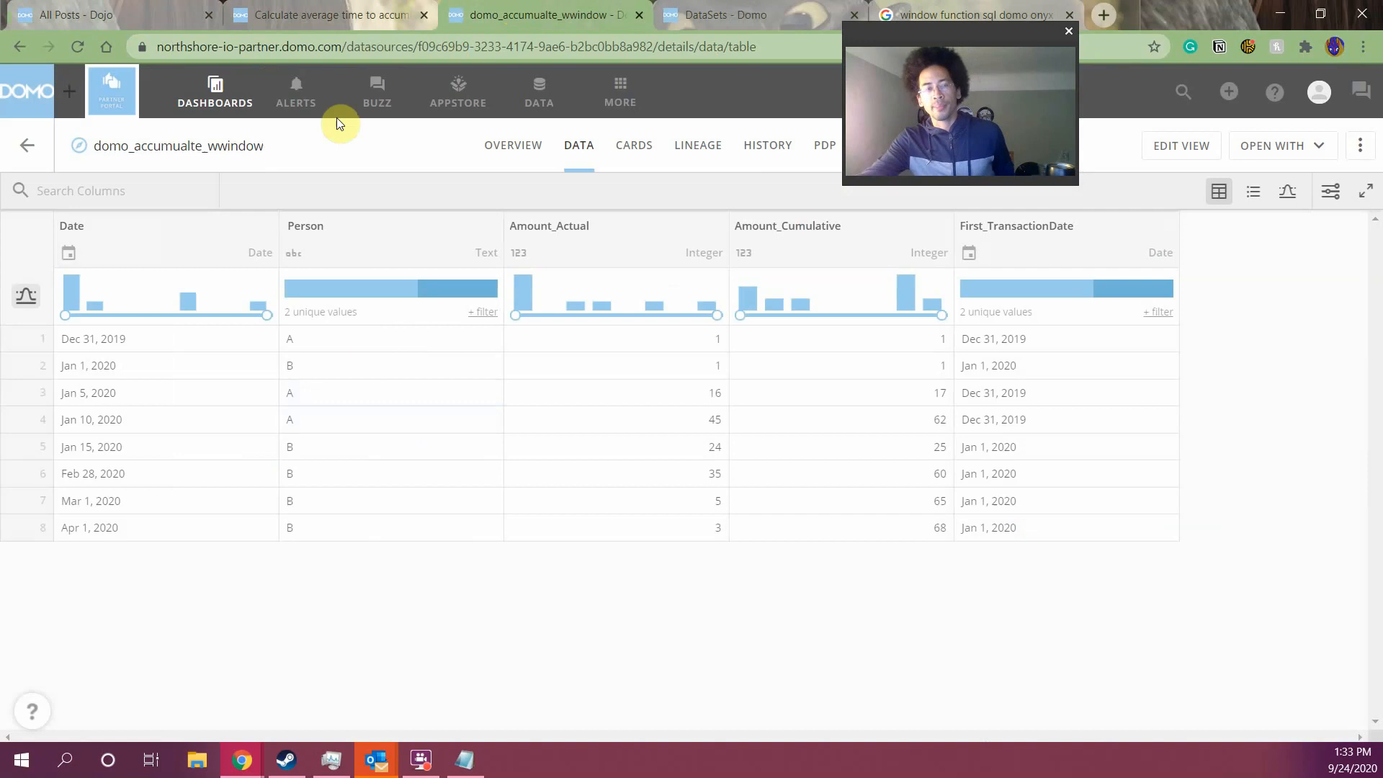
click(320, 14)
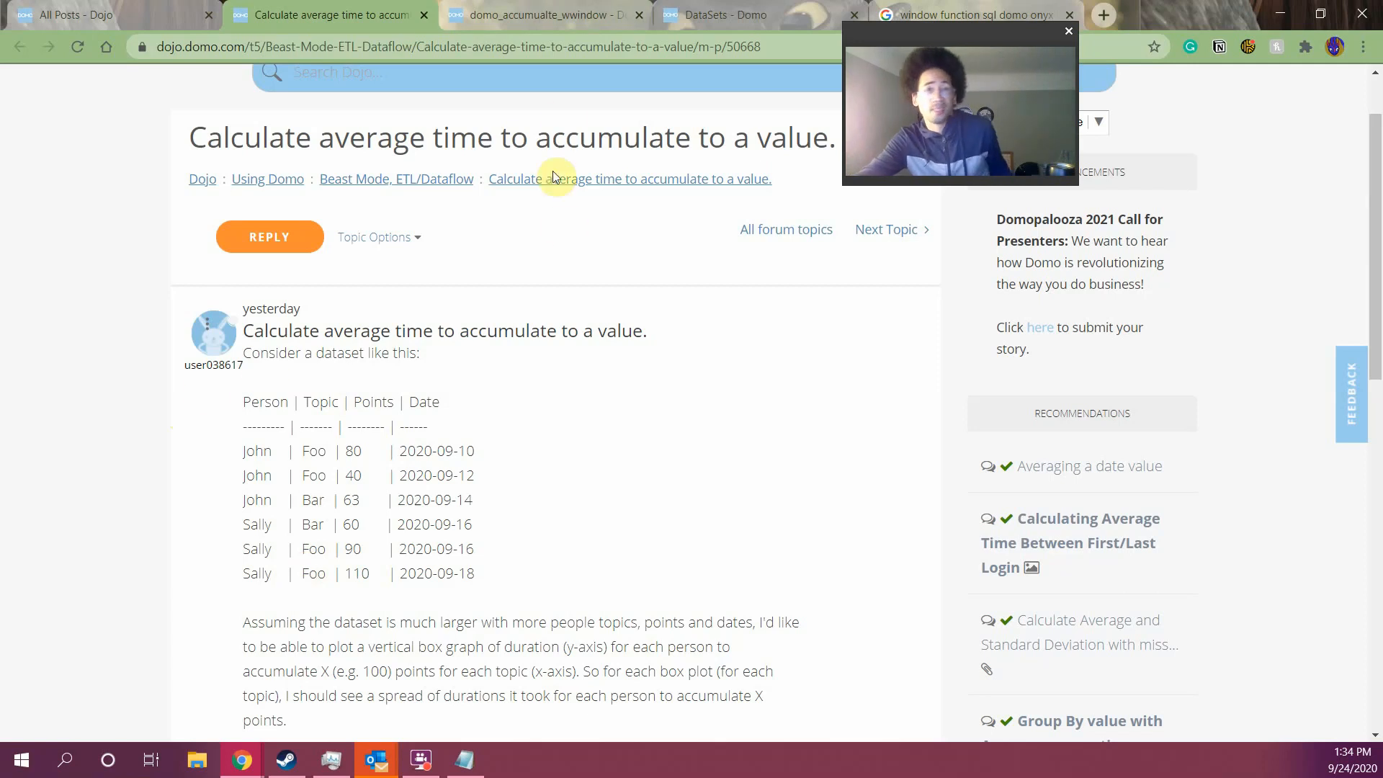
Return to the view's data table and sort it by Date, newest first, and by Person
click(593, 20)
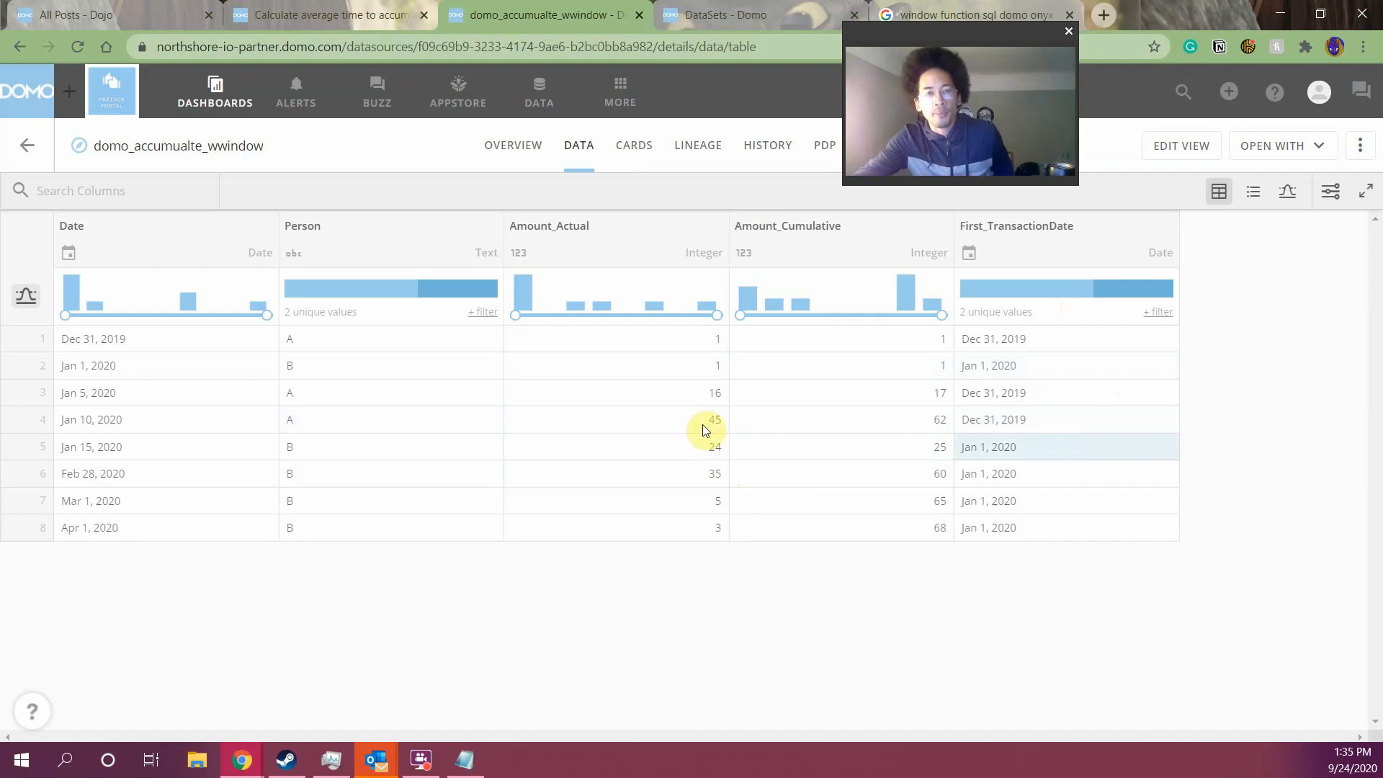
click(68, 232)
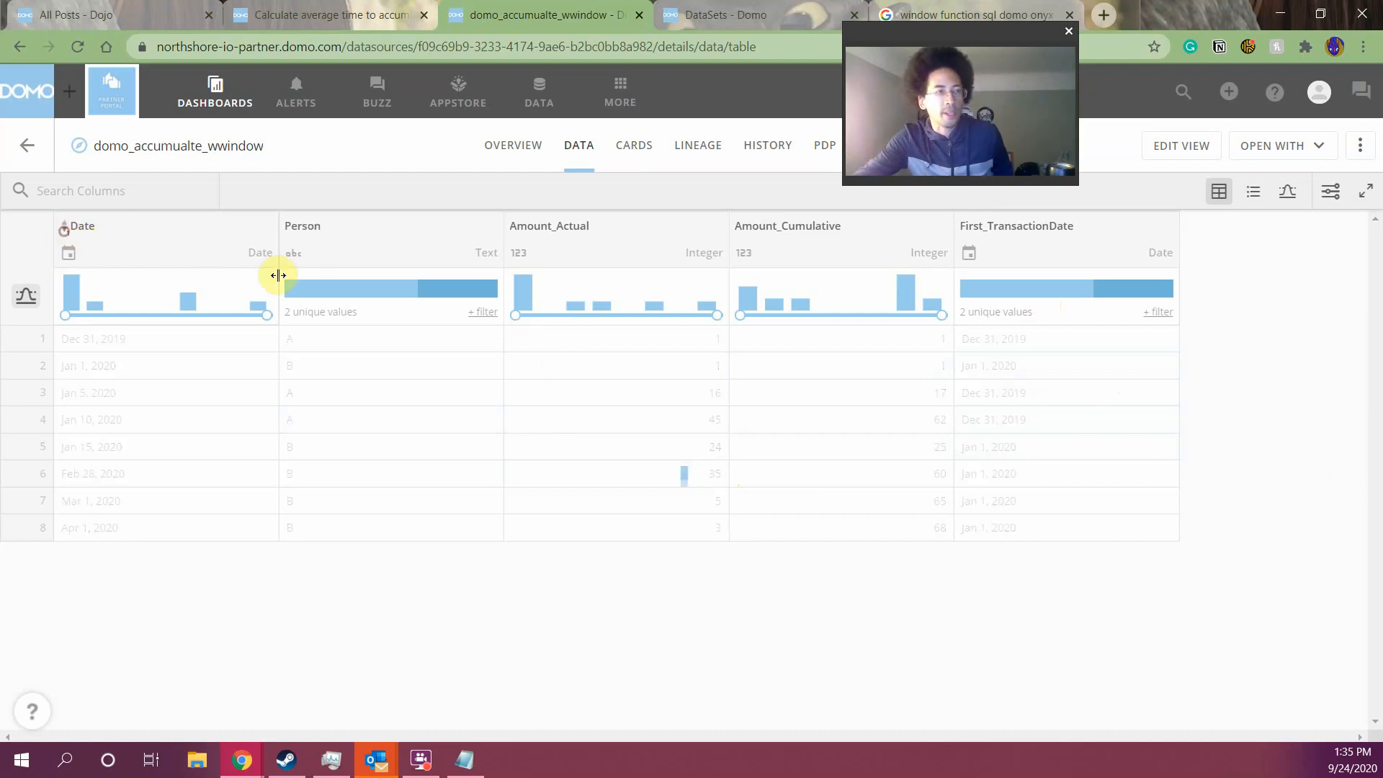
click(290, 240)
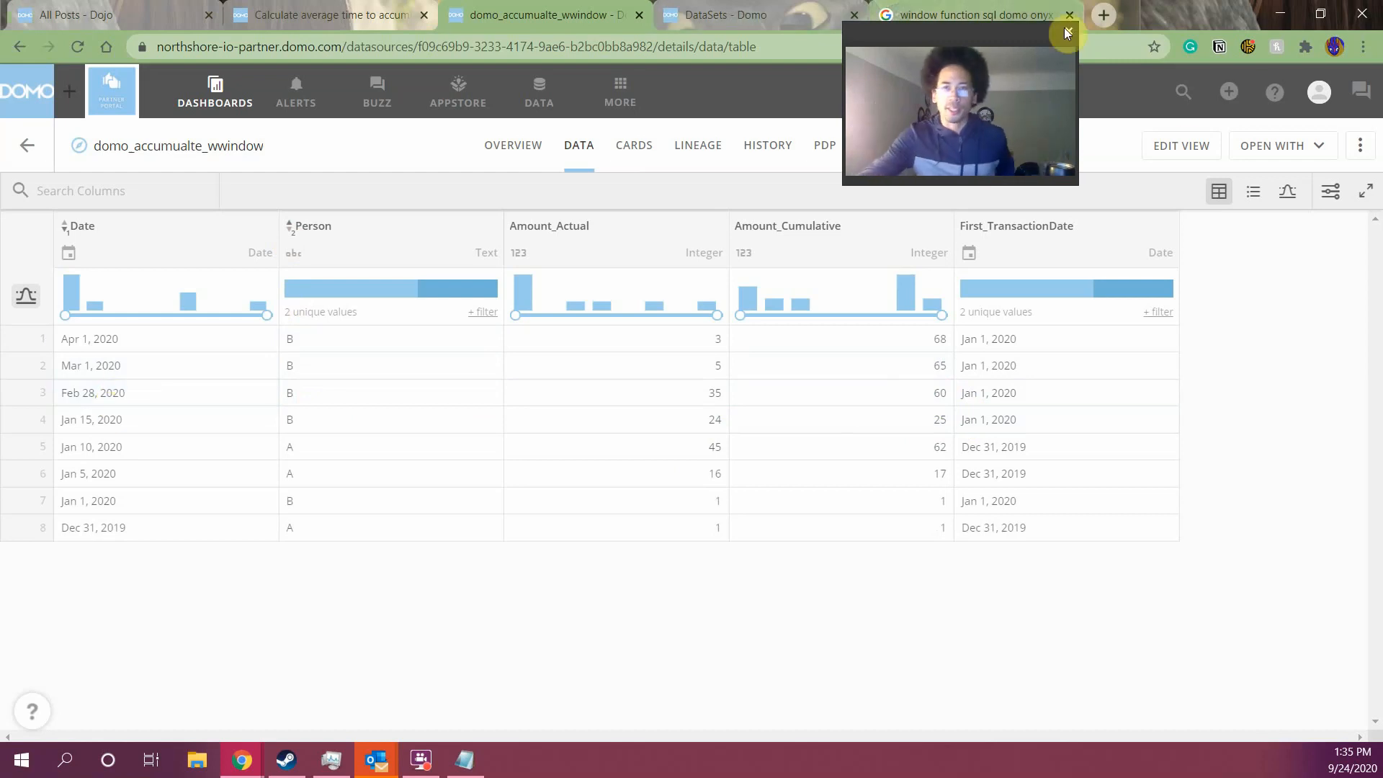
Reopen the view for editing, examine its Amount_Cumulative and First_TransactionDate columns, and close the editor without changes
click(1186, 148)
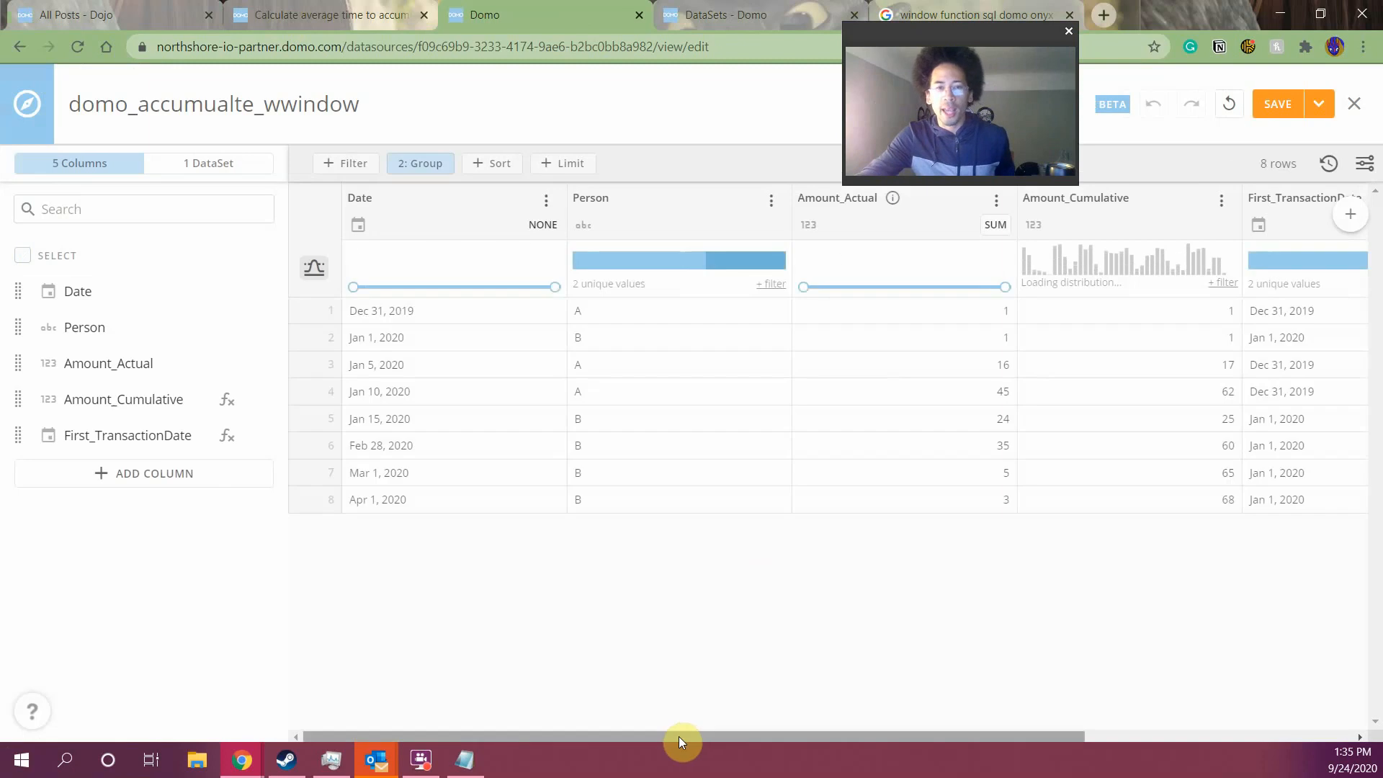
drag(679, 736, 934, 745)
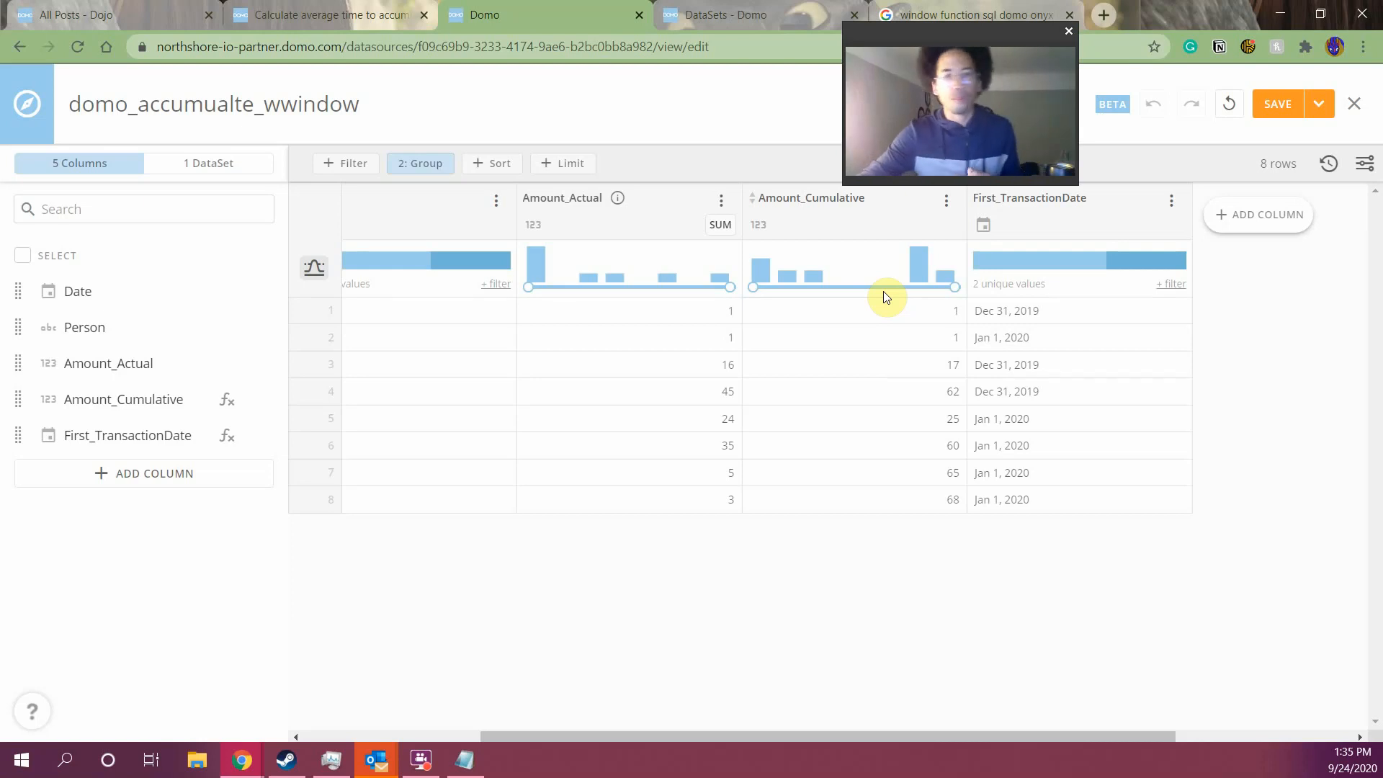
click(1354, 114)
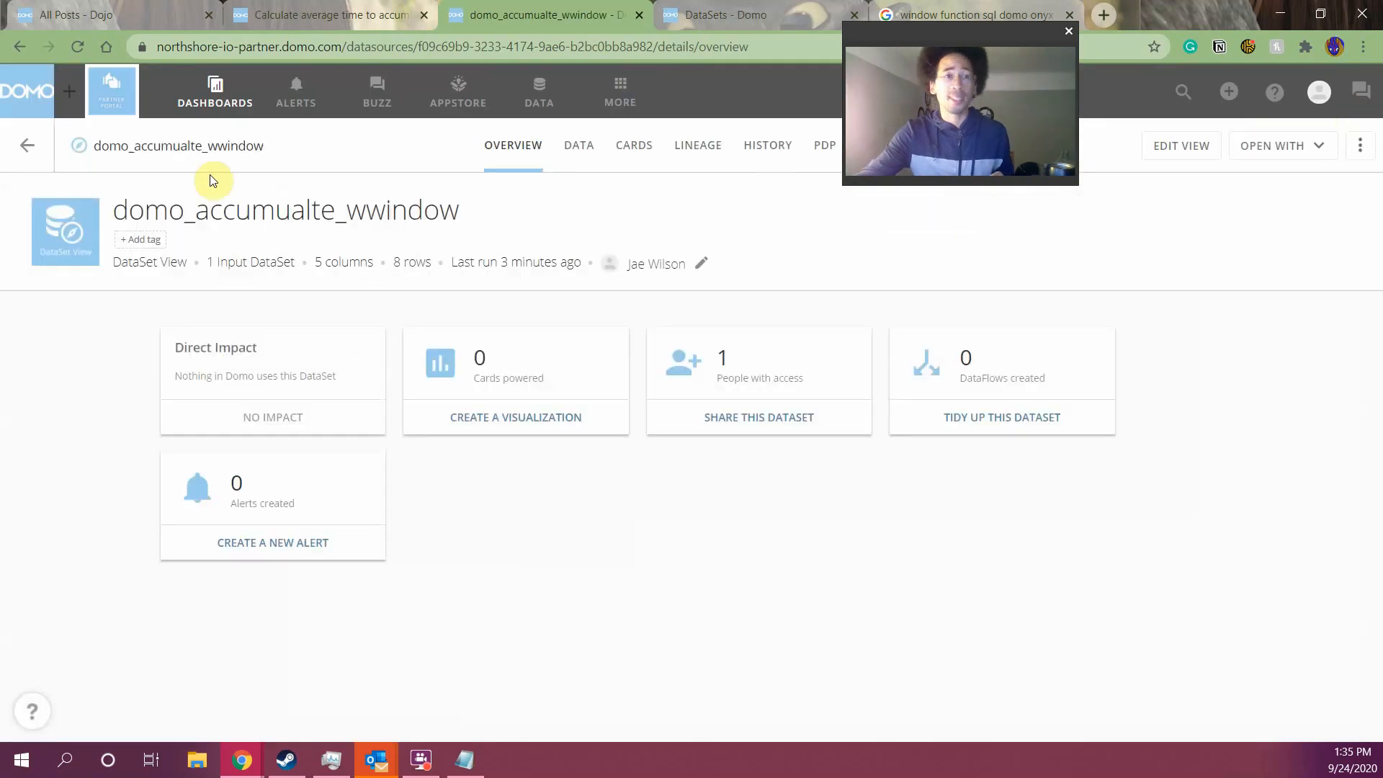
Copy the view's DataSet ID and start a new DataSet from the cloud app connector DataSet Copy Connector Access Token Only
drag(418, 46, 653, 48)
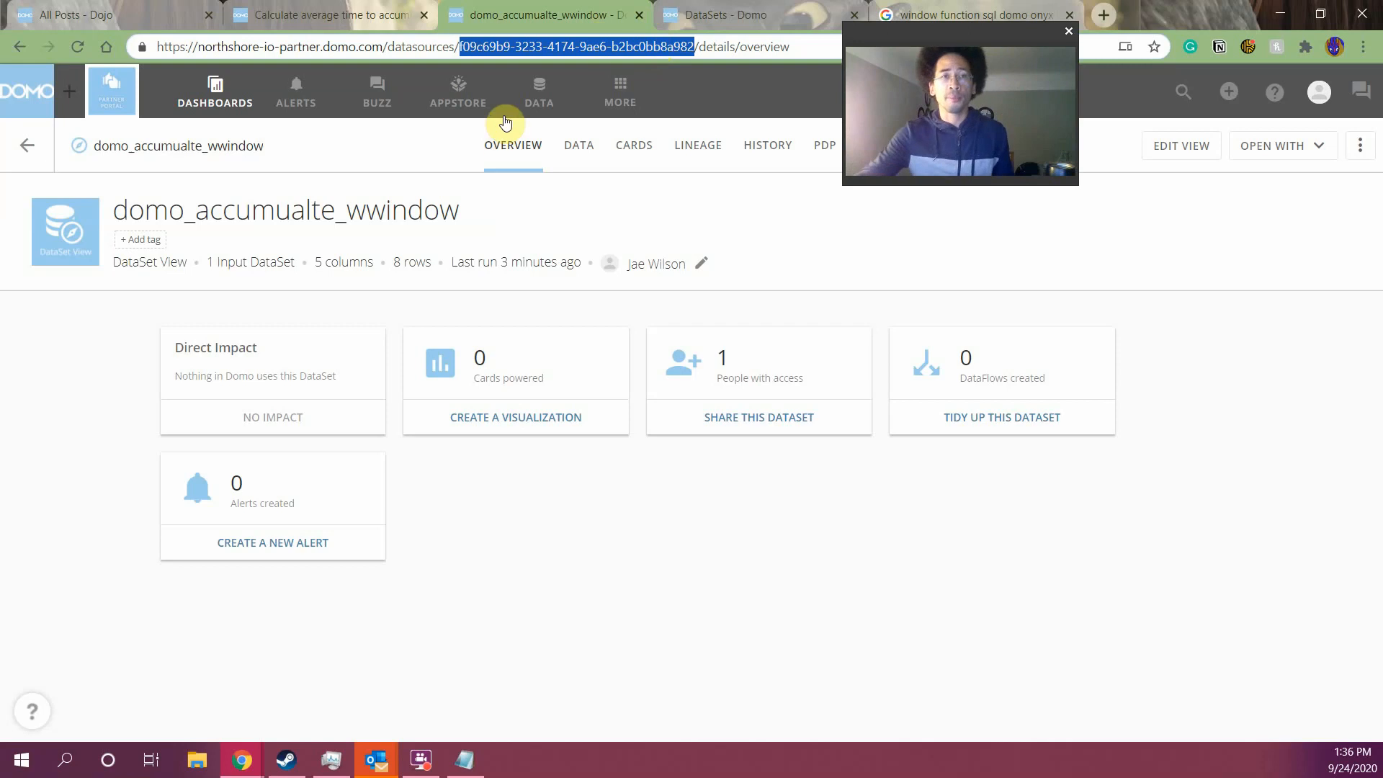
click(534, 105)
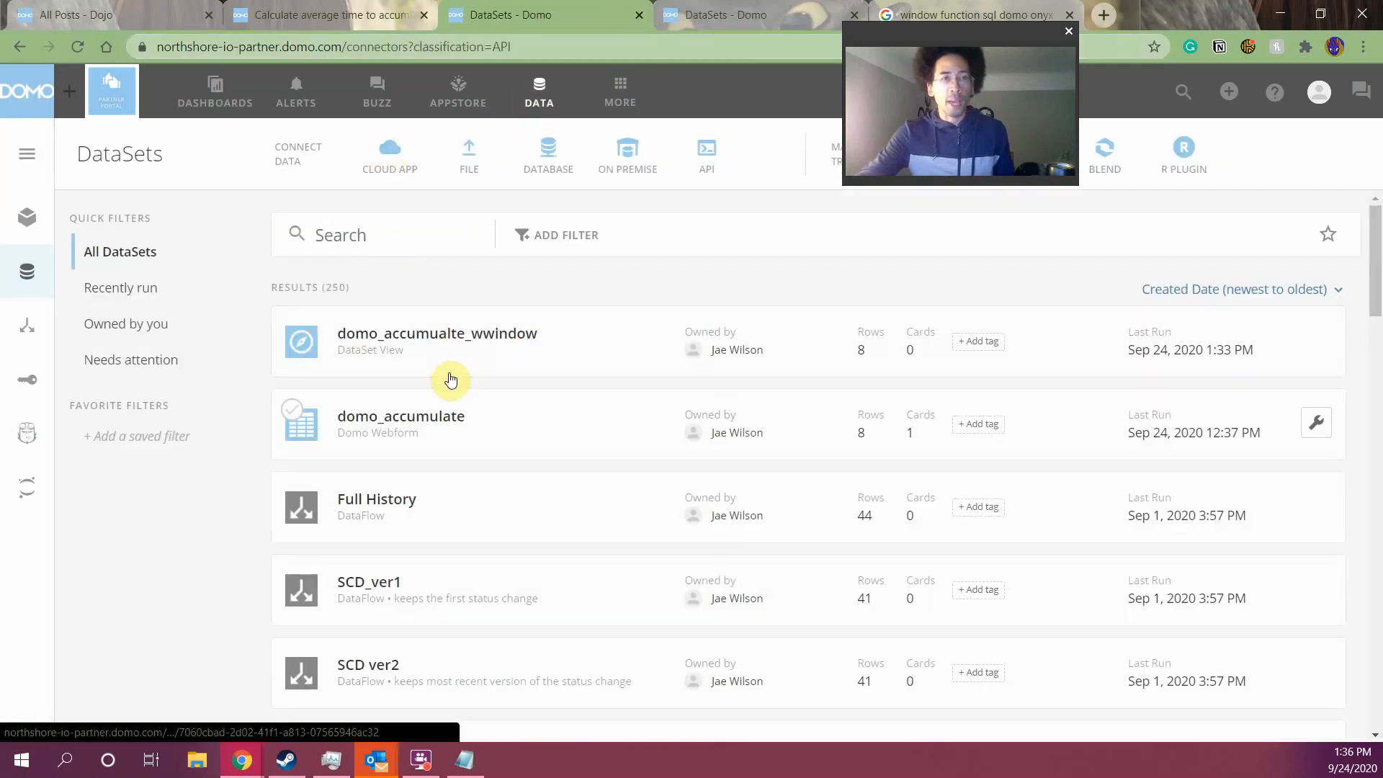
click(388, 164)
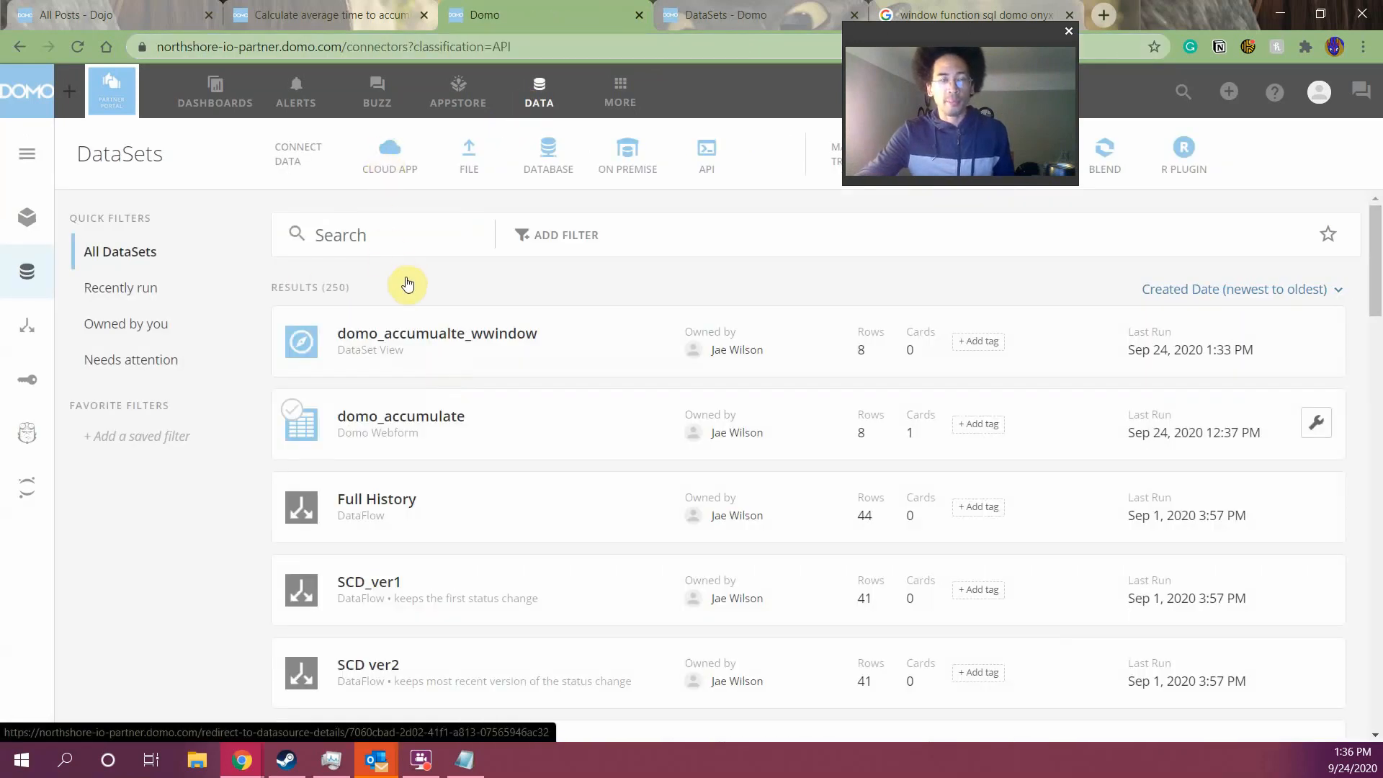
text(dataset)
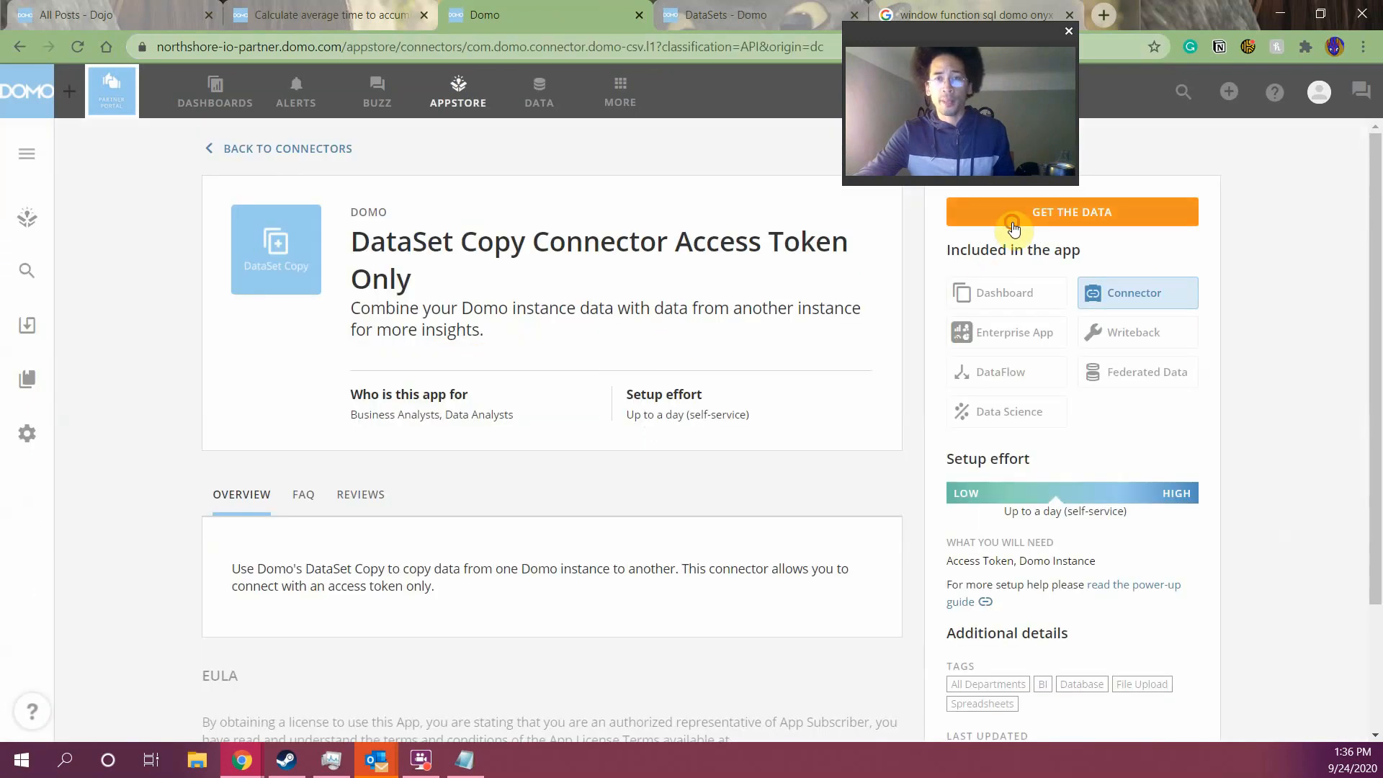
click(1012, 217)
Choose DataSet Copy Account as the connector credentials and paste the copied view ID as the datasource ID
click(145, 345)
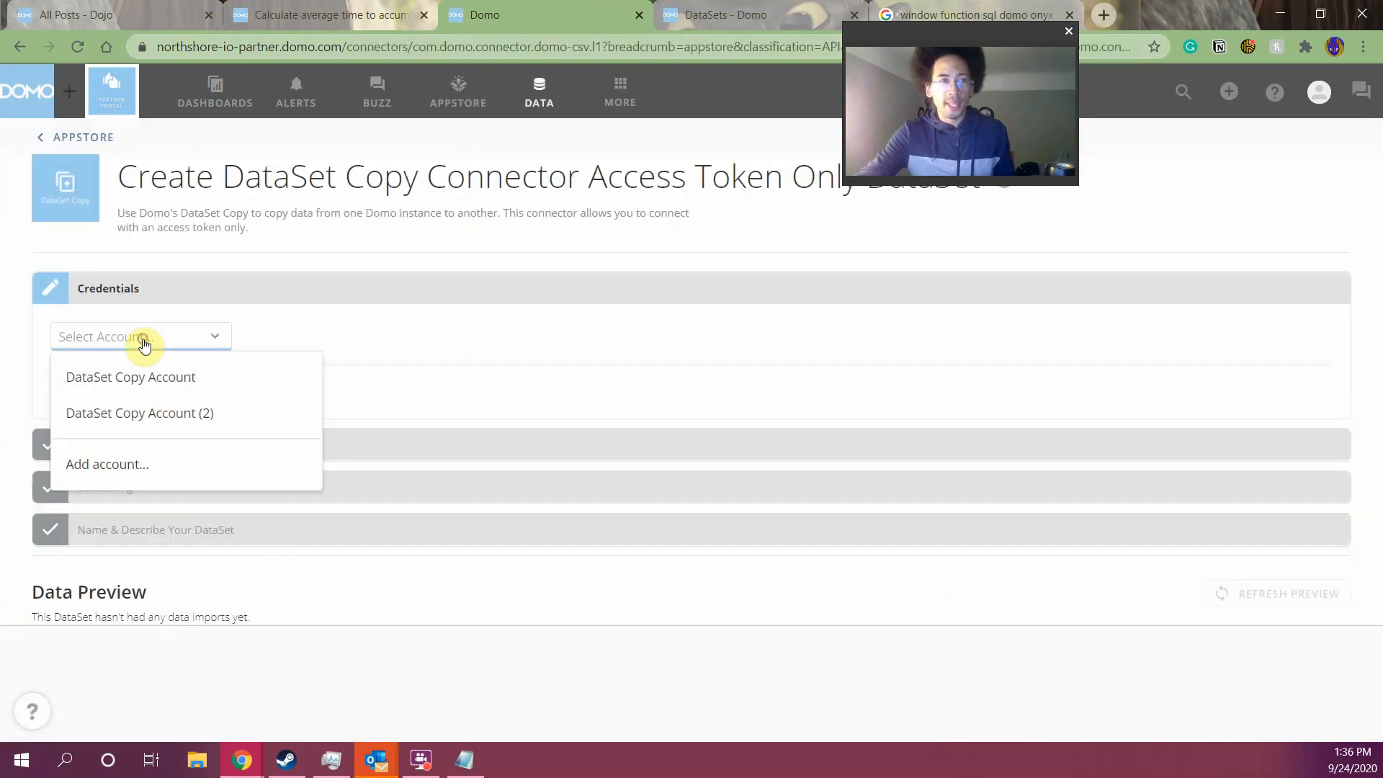
click(101, 377)
click(72, 387)
click(133, 402)
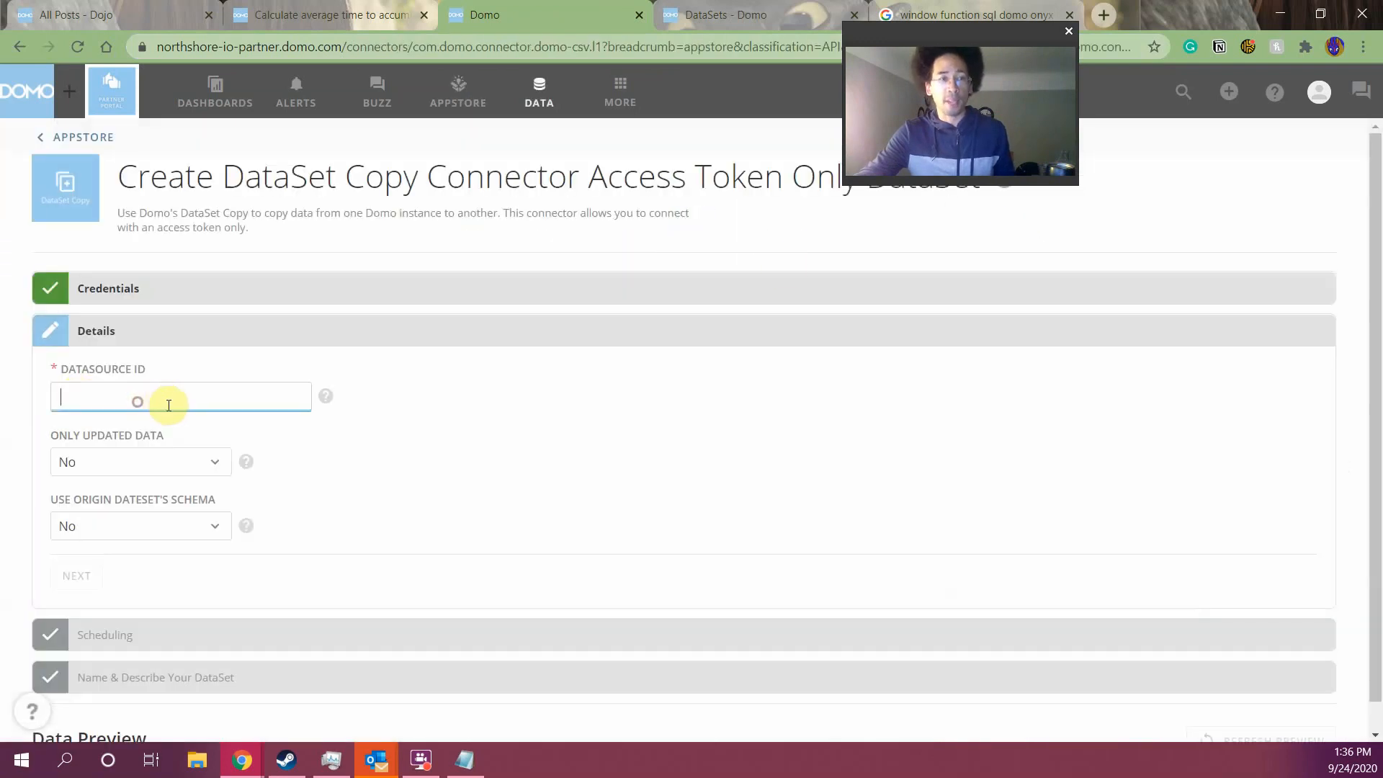
key(ctrl+v)
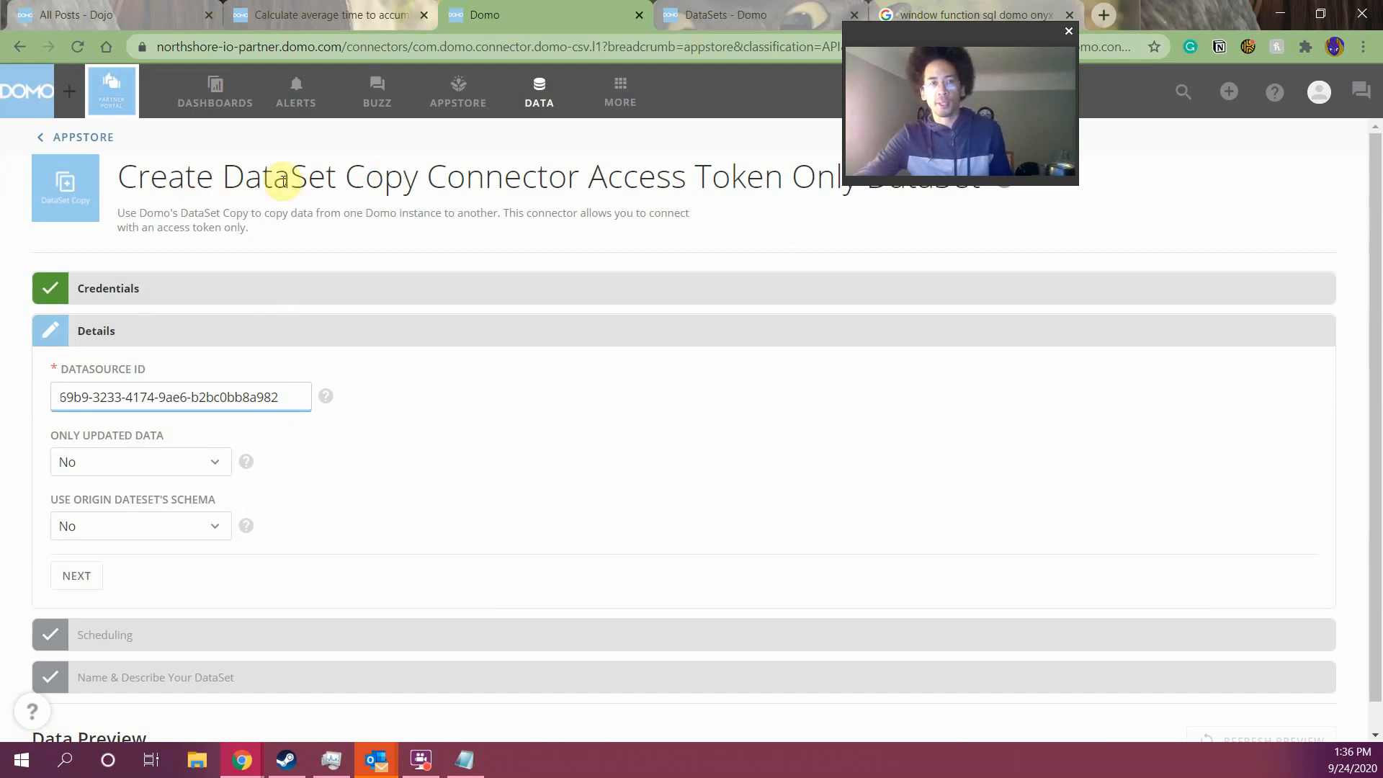
drag(245, 173, 576, 170)
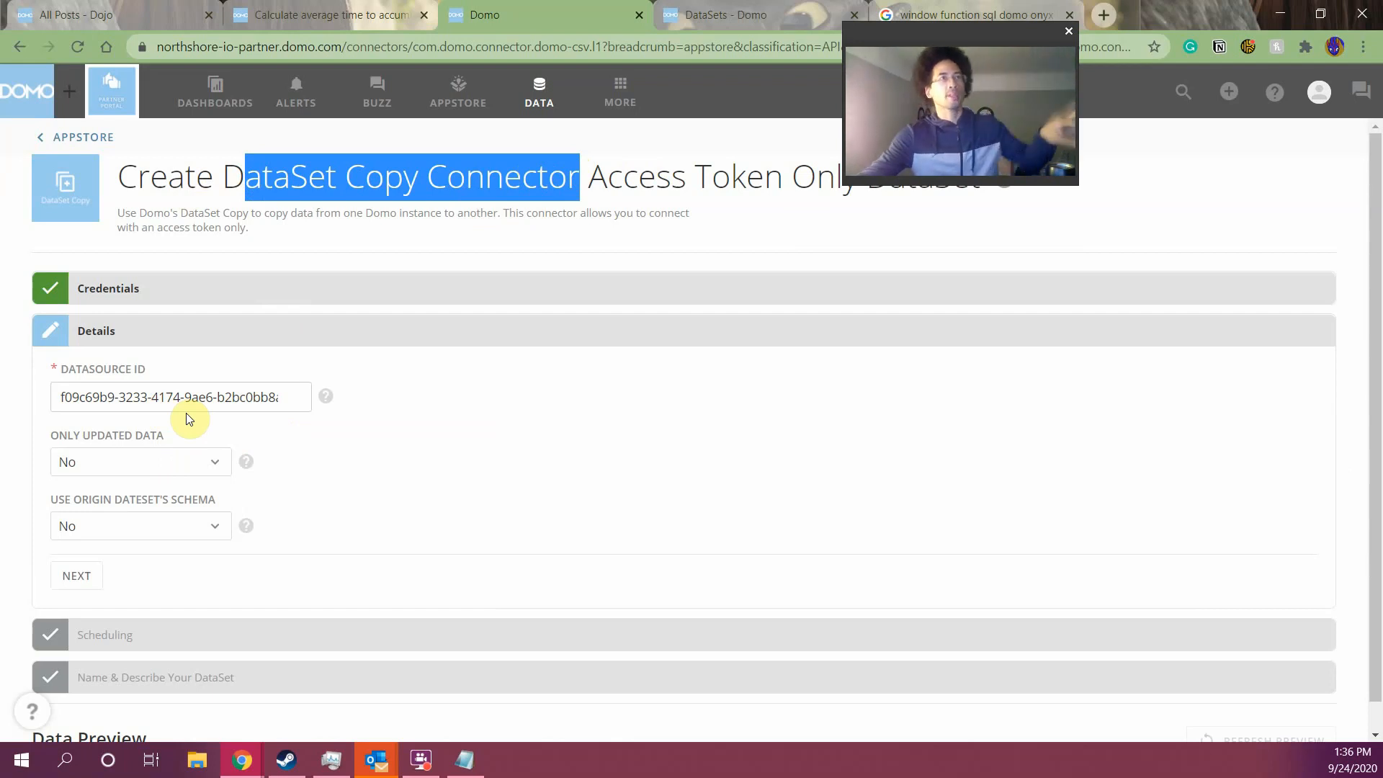
Set both Use Origin Dataset's Schema and Only Updated Data to Yes and continue to scheduling
click(191, 525)
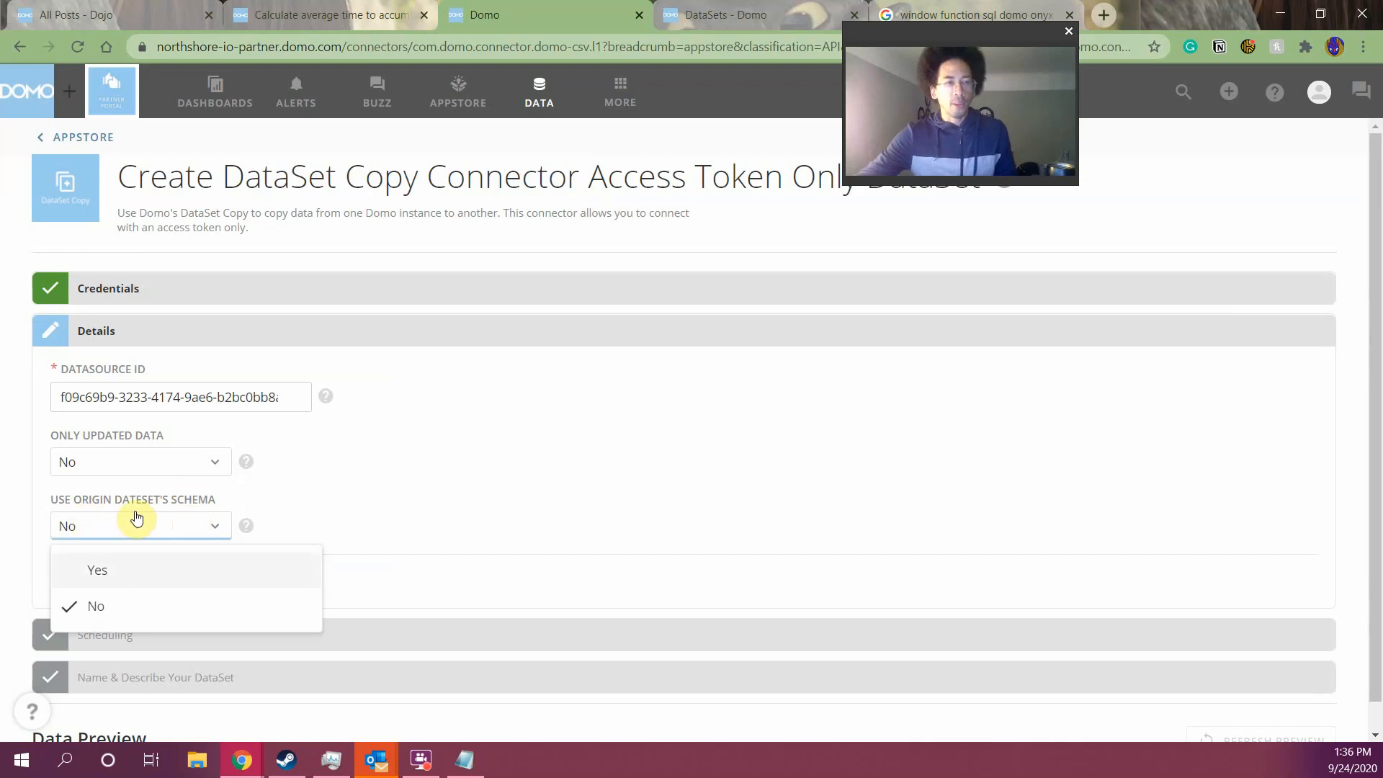
click(101, 570)
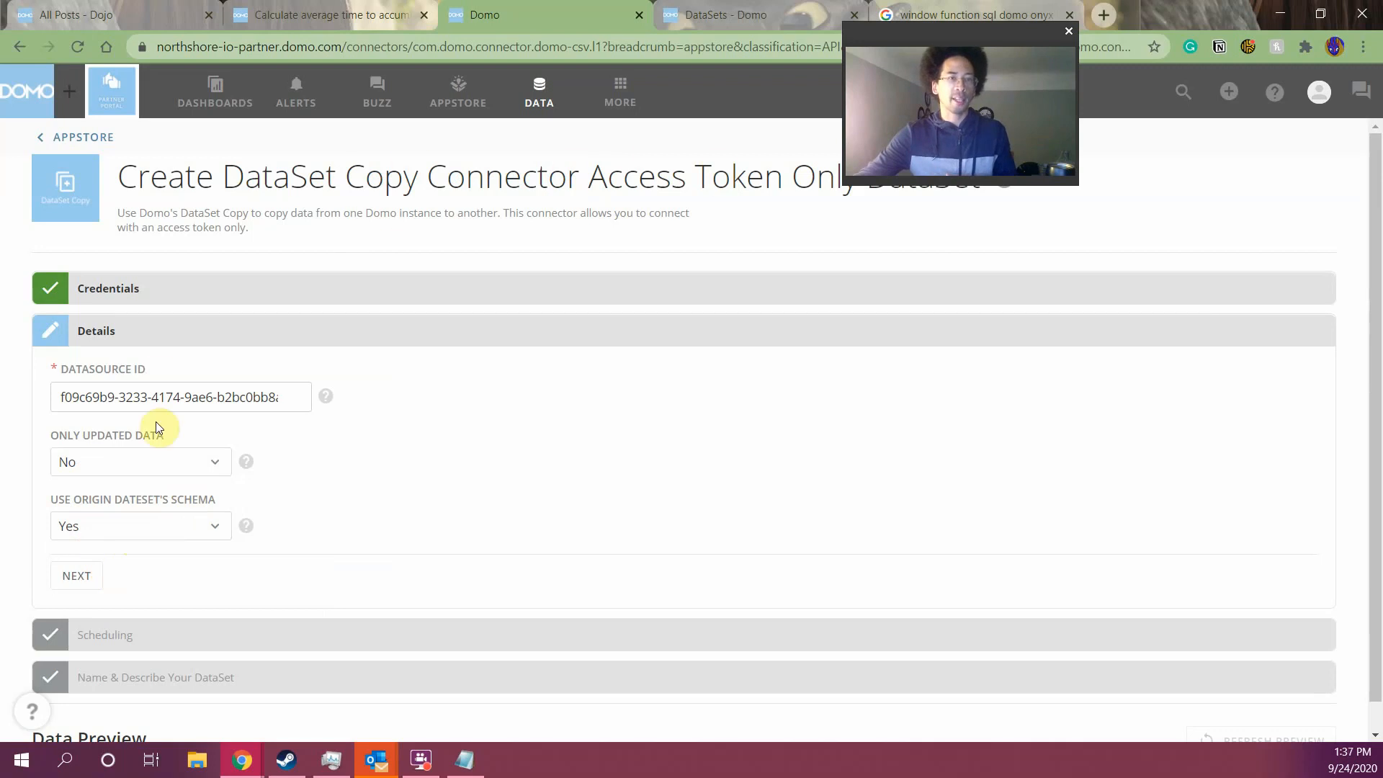
click(112, 467)
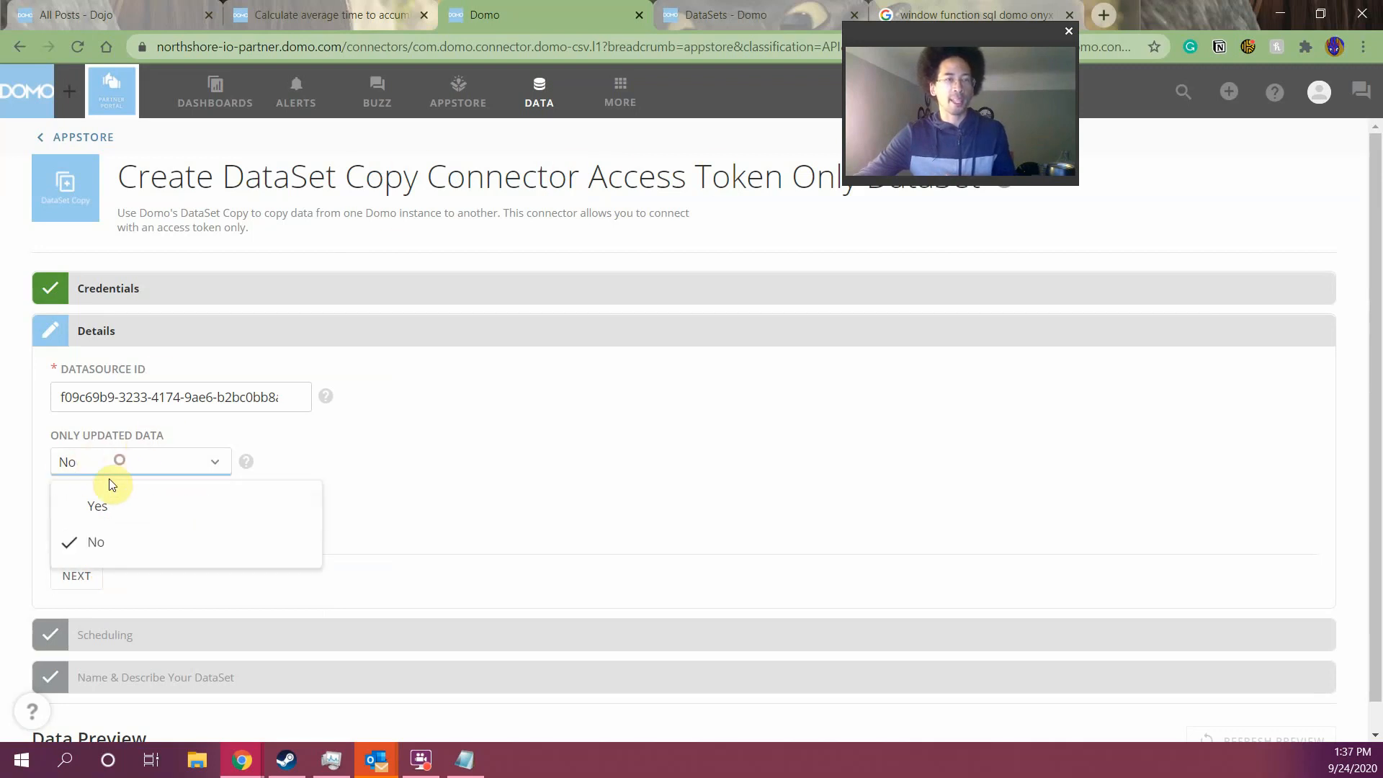
click(99, 505)
click(77, 578)
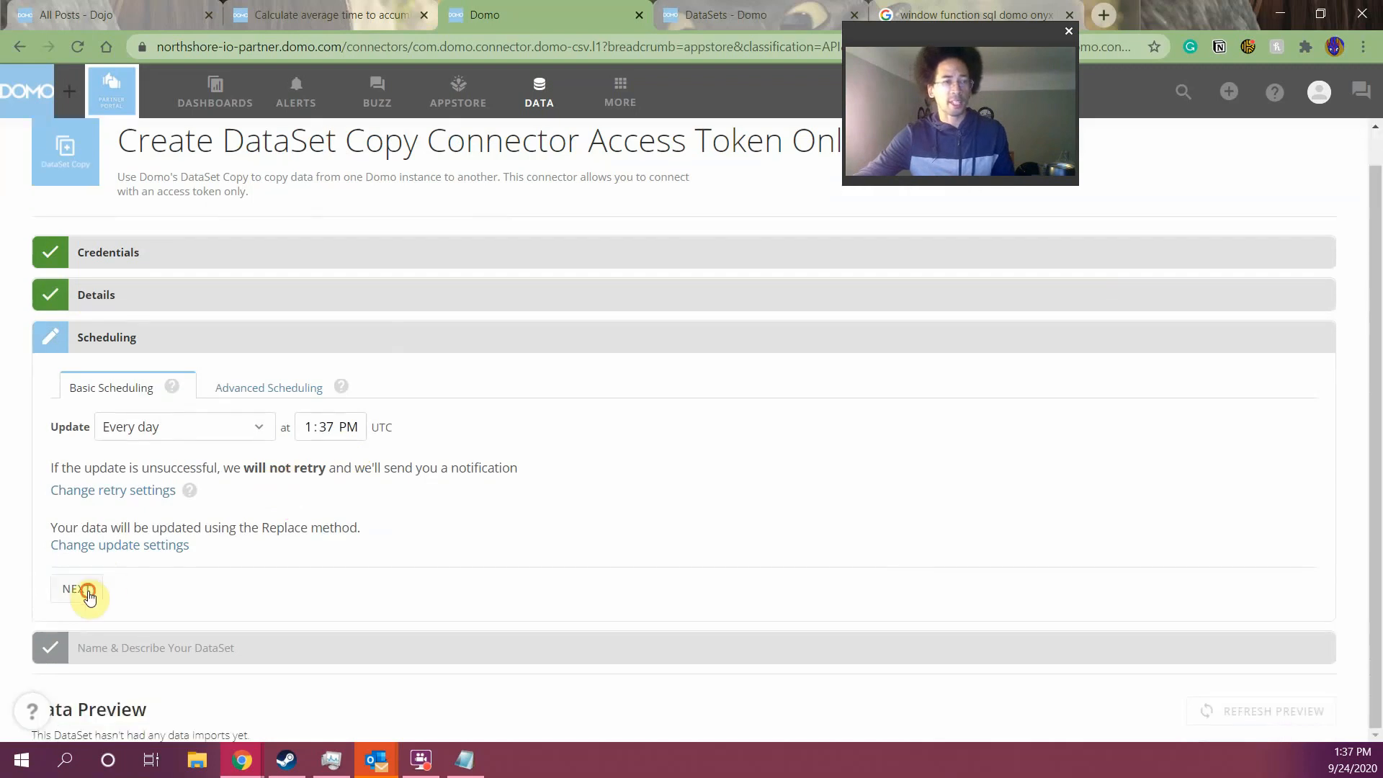
Accept the daily update schedule, name the DataSet csv_domo_accumulate_wWindow, and save it
click(88, 592)
click(148, 483)
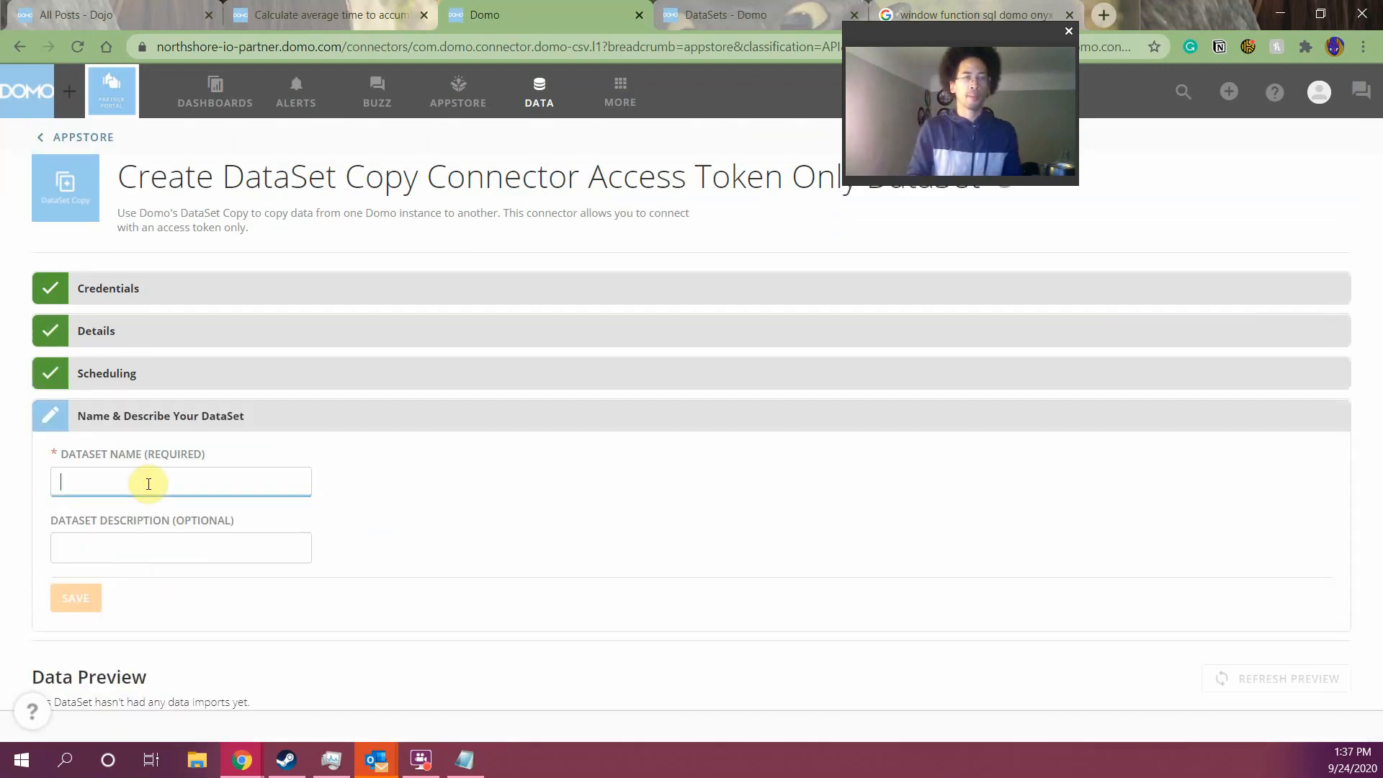
text(csv_domo_accumulate_wWindow)
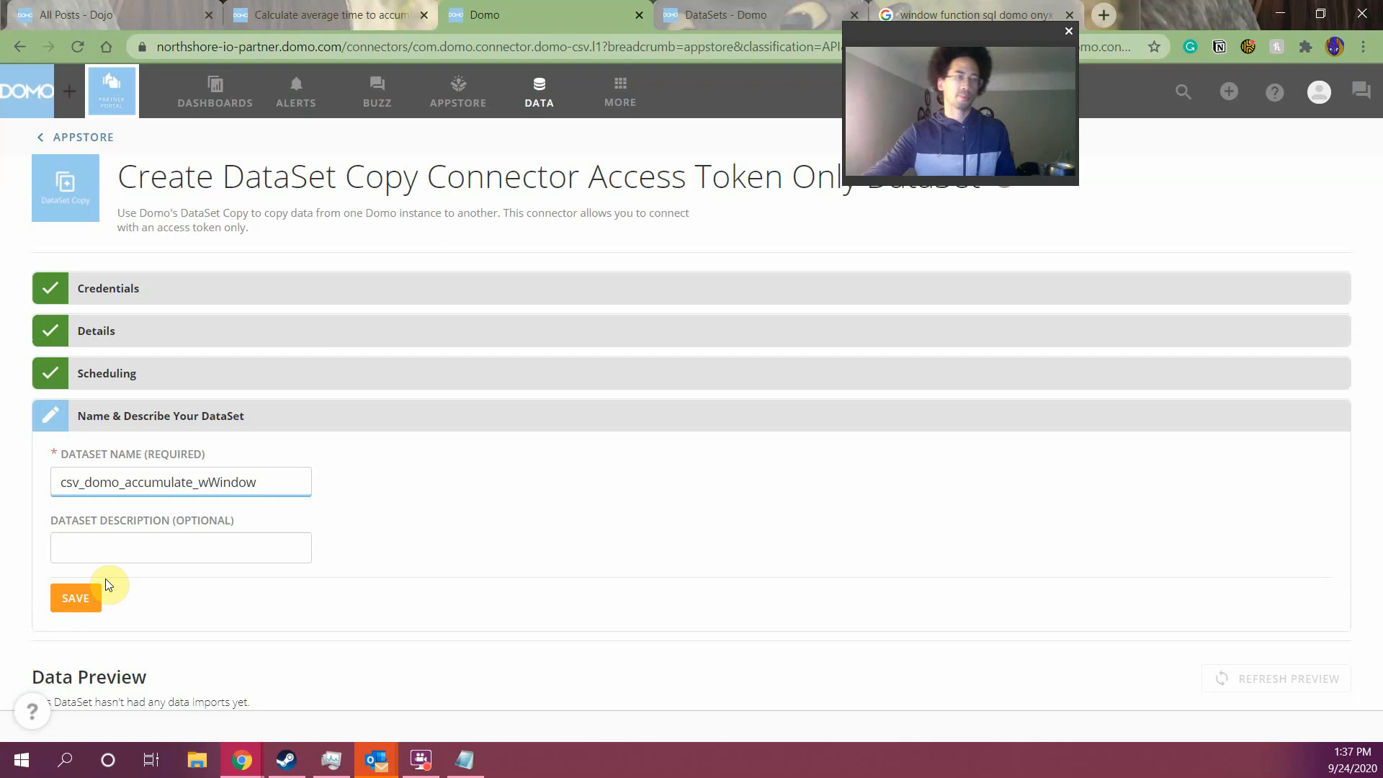
click(75, 598)
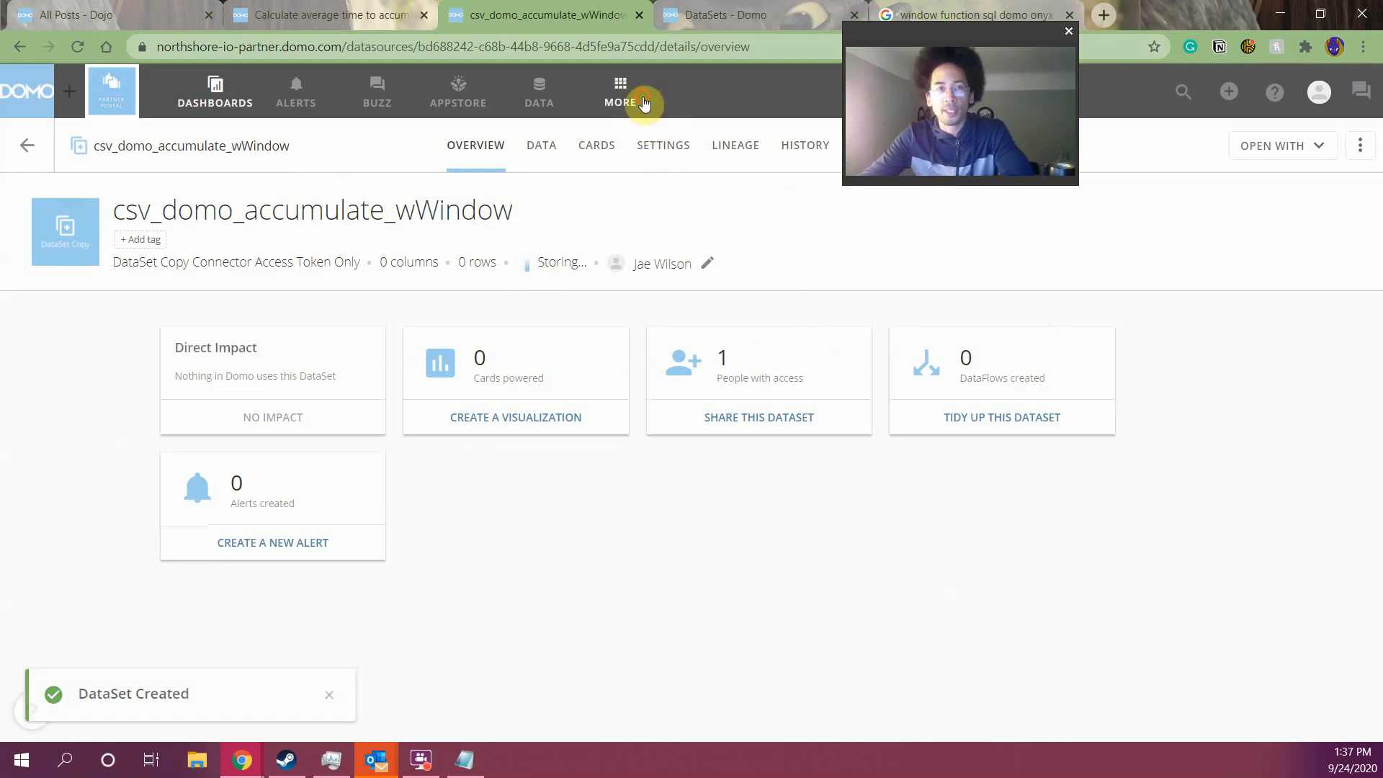
Open the security section of the admin settings and review the issued access tokens
click(620, 93)
click(522, 173)
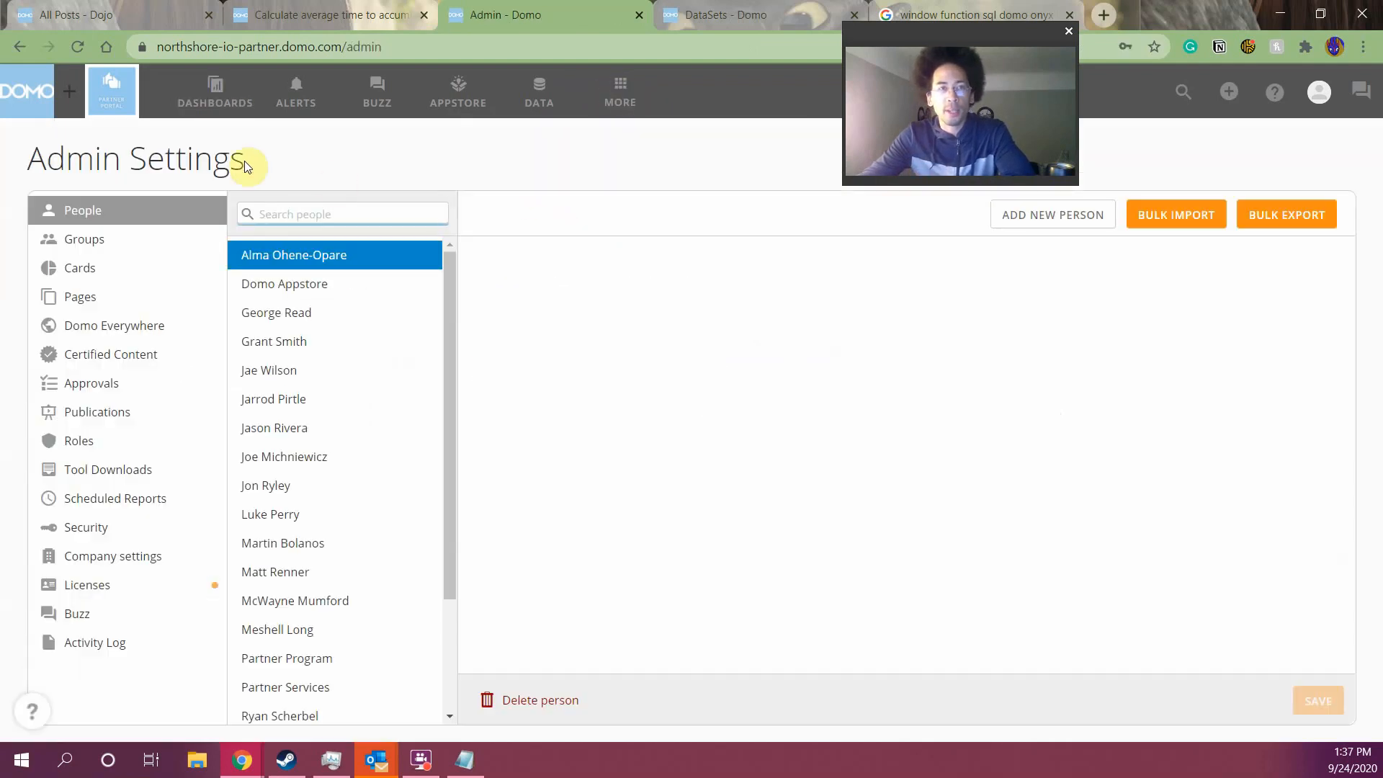
click(112, 536)
click(266, 257)
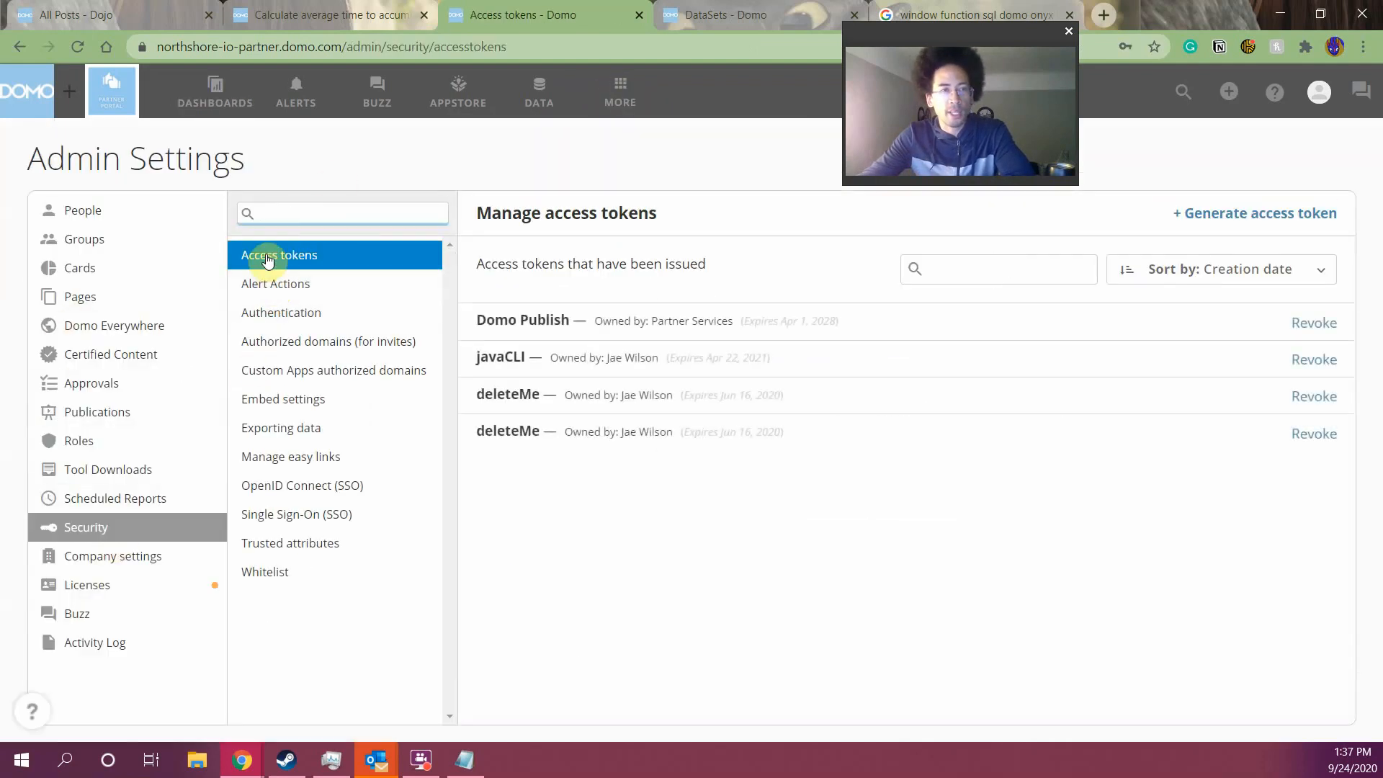
Open the csv_domo_accumulate_wWindow DataSet from the DataSets list and examine all the columns in its data table
click(537, 94)
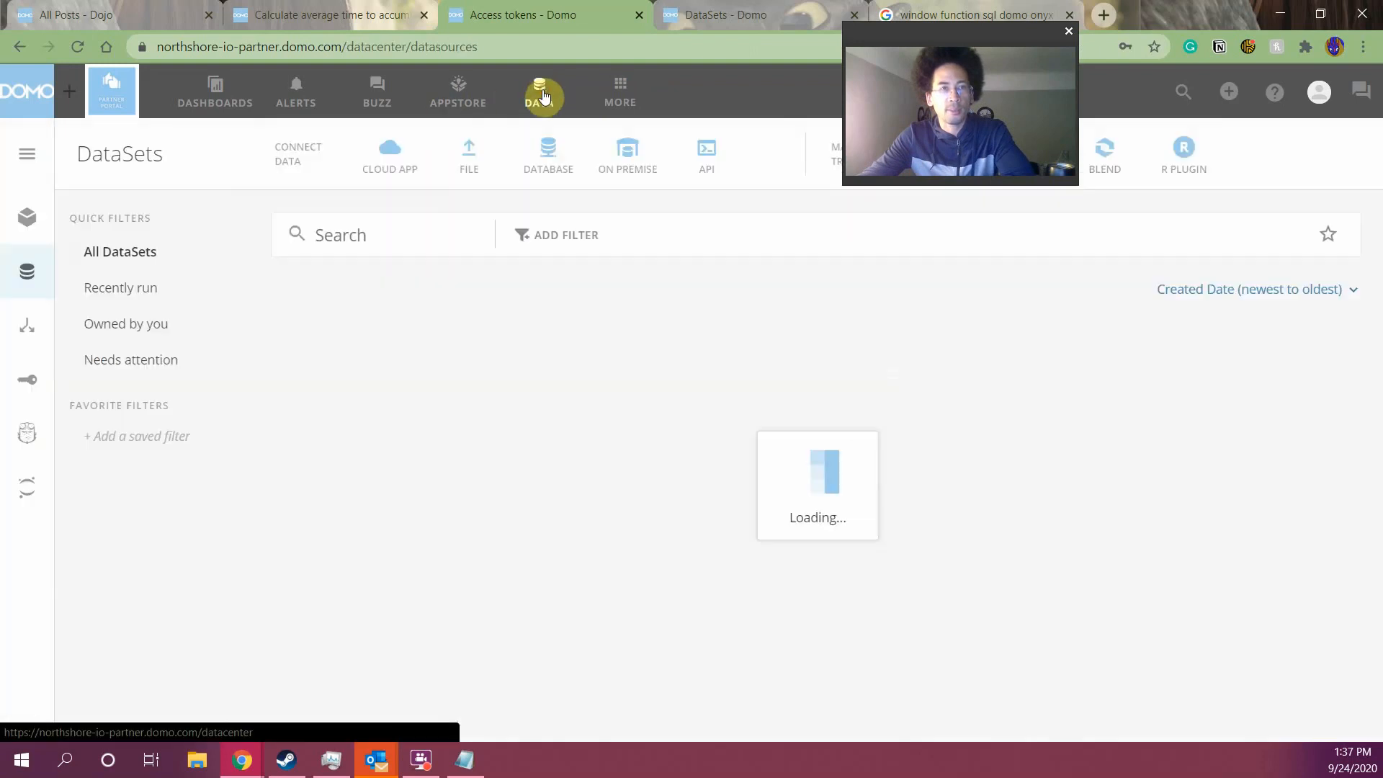
click(436, 356)
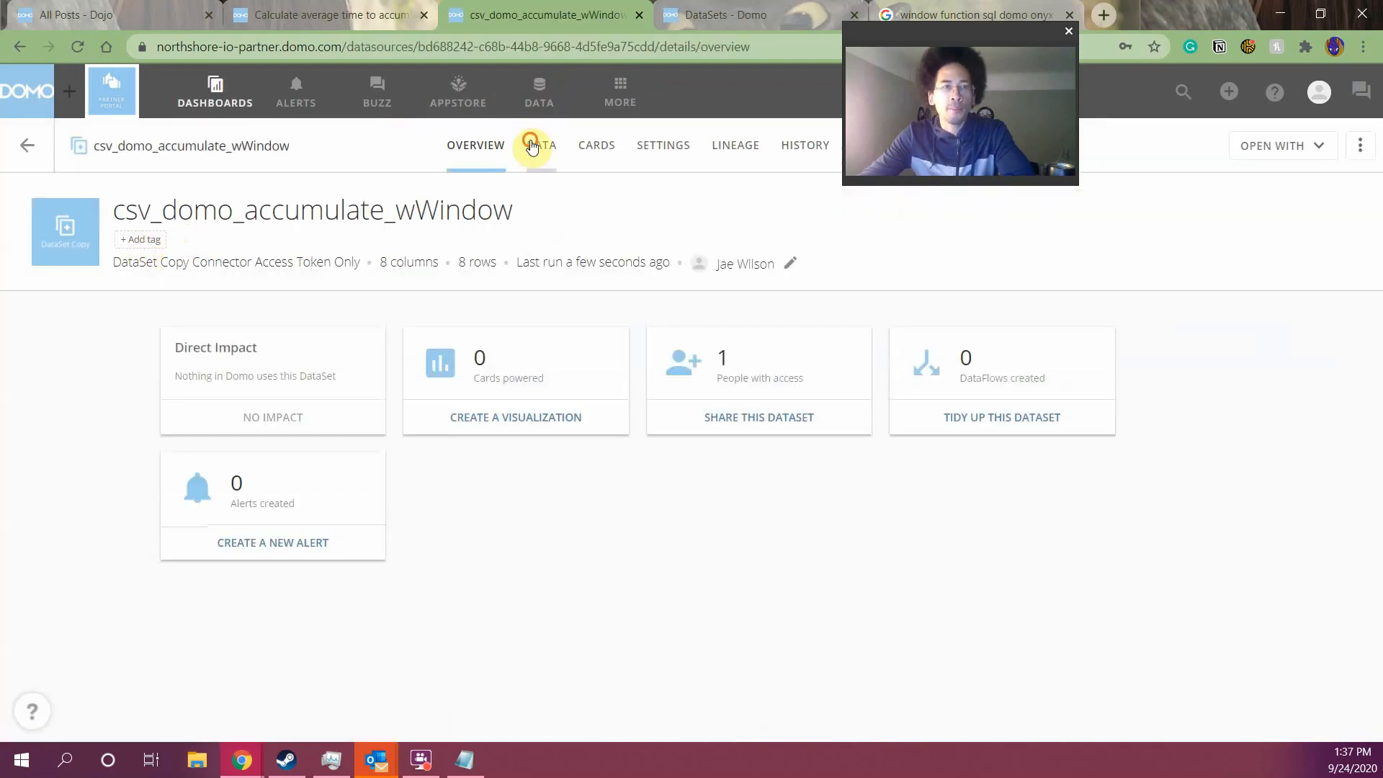
click(534, 146)
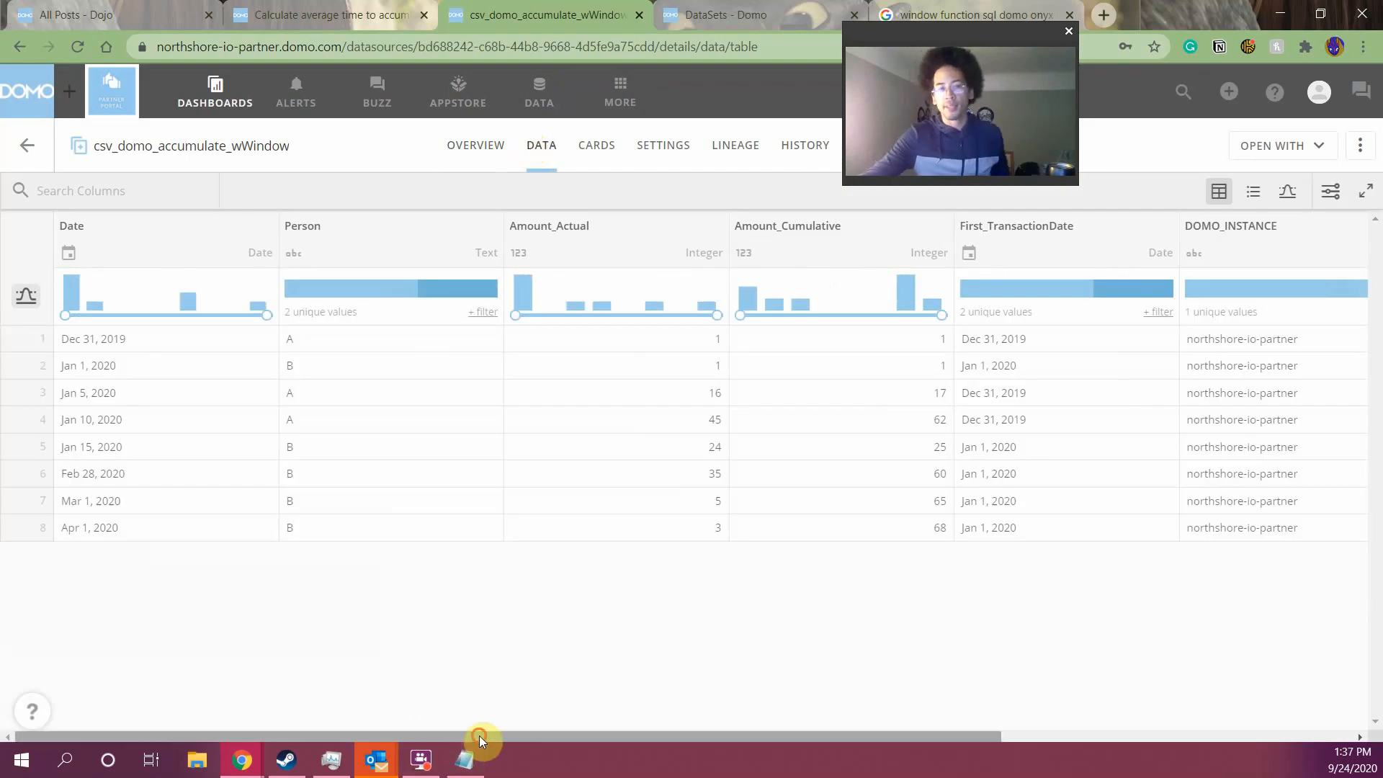
drag(478, 737, 909, 750)
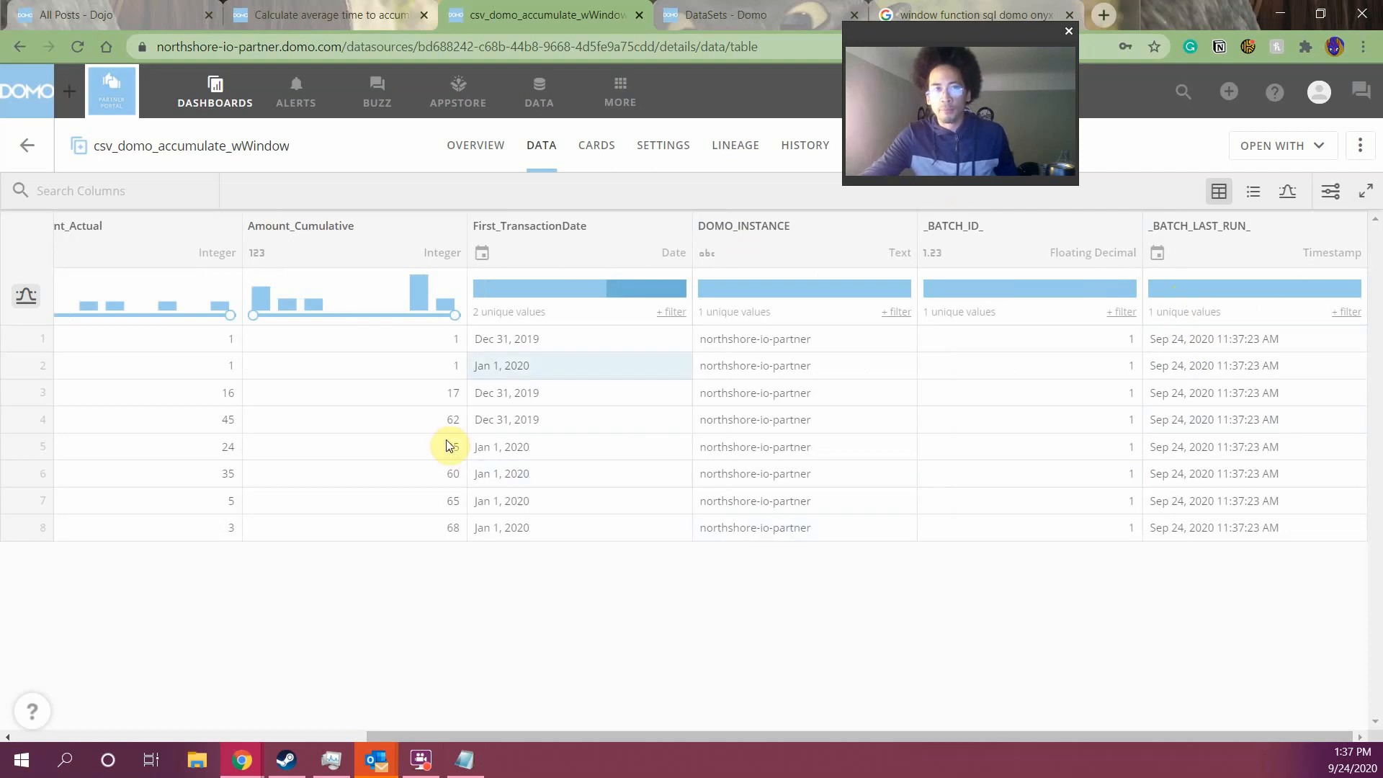
Review the DataSet's update history and try a new card on it displayed as an HTML table
click(799, 149)
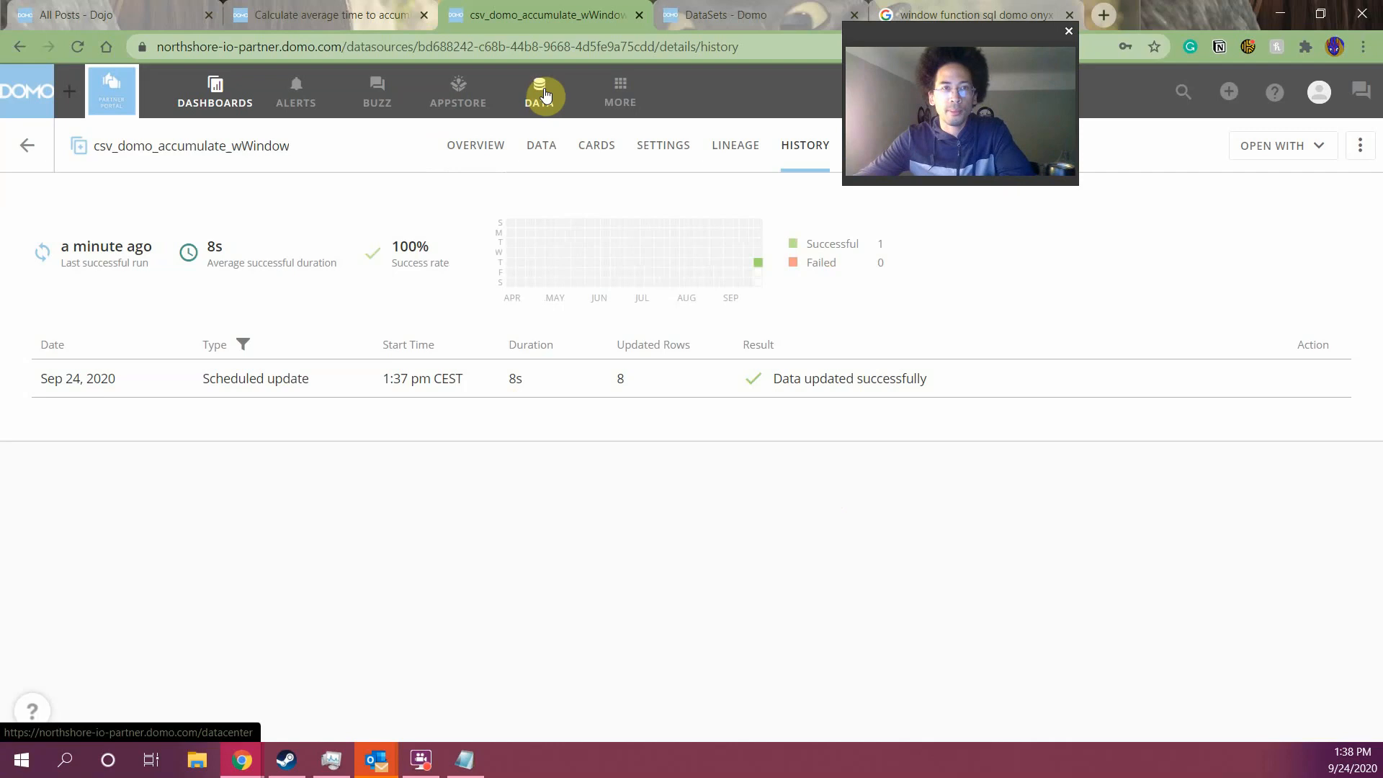
click(596, 145)
click(1307, 228)
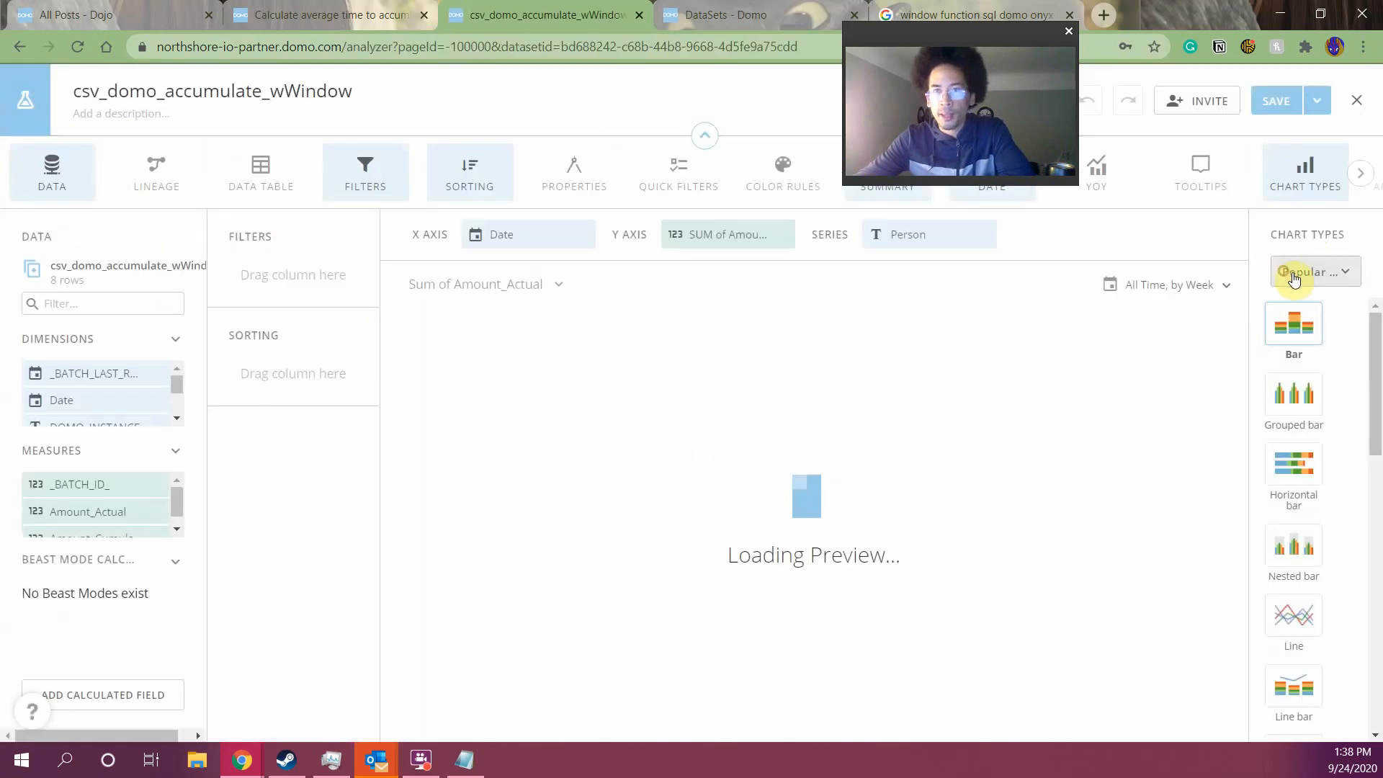
click(1295, 279)
click(1282, 670)
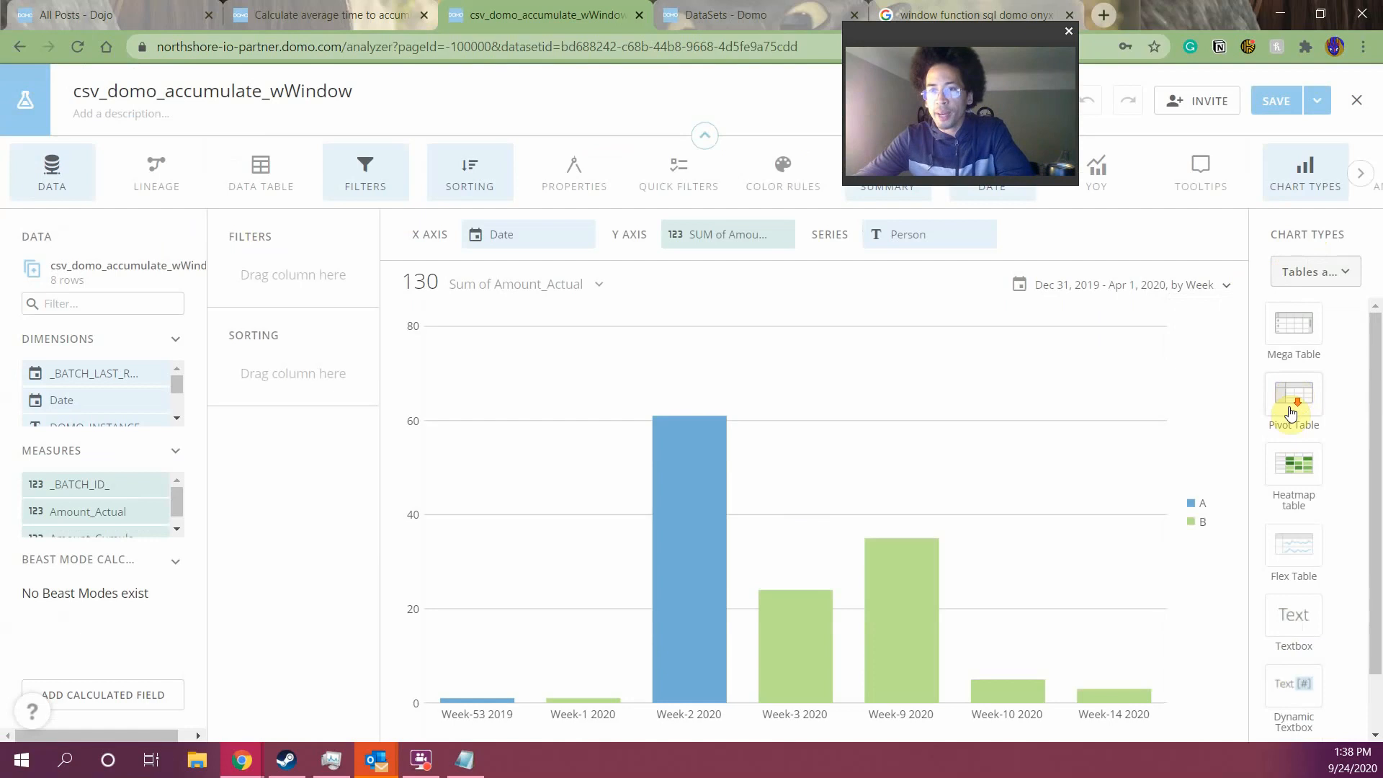
scroll(1297, 649, down, 1)
click(1300, 695)
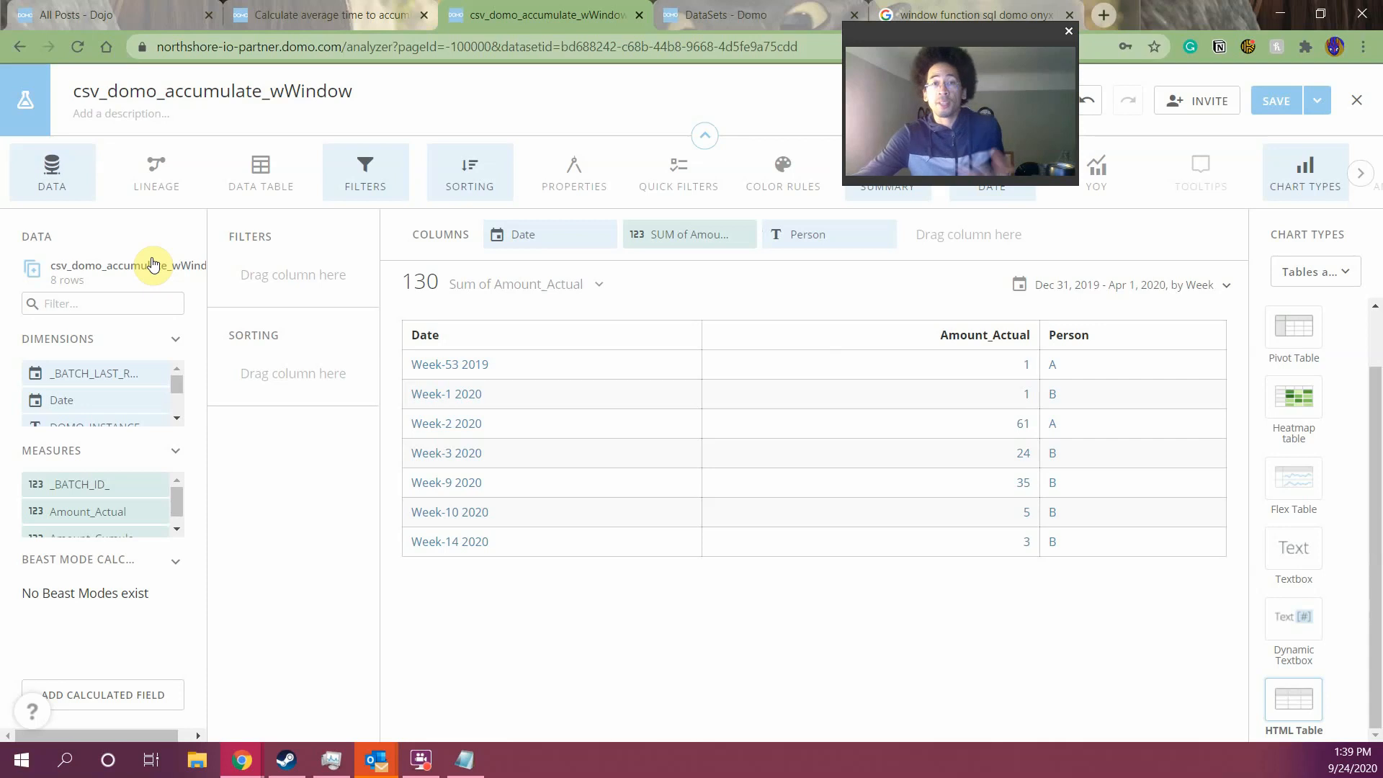
Start a calculated field on the card, cancel it, and leave the card without saving
click(100, 305)
click(112, 693)
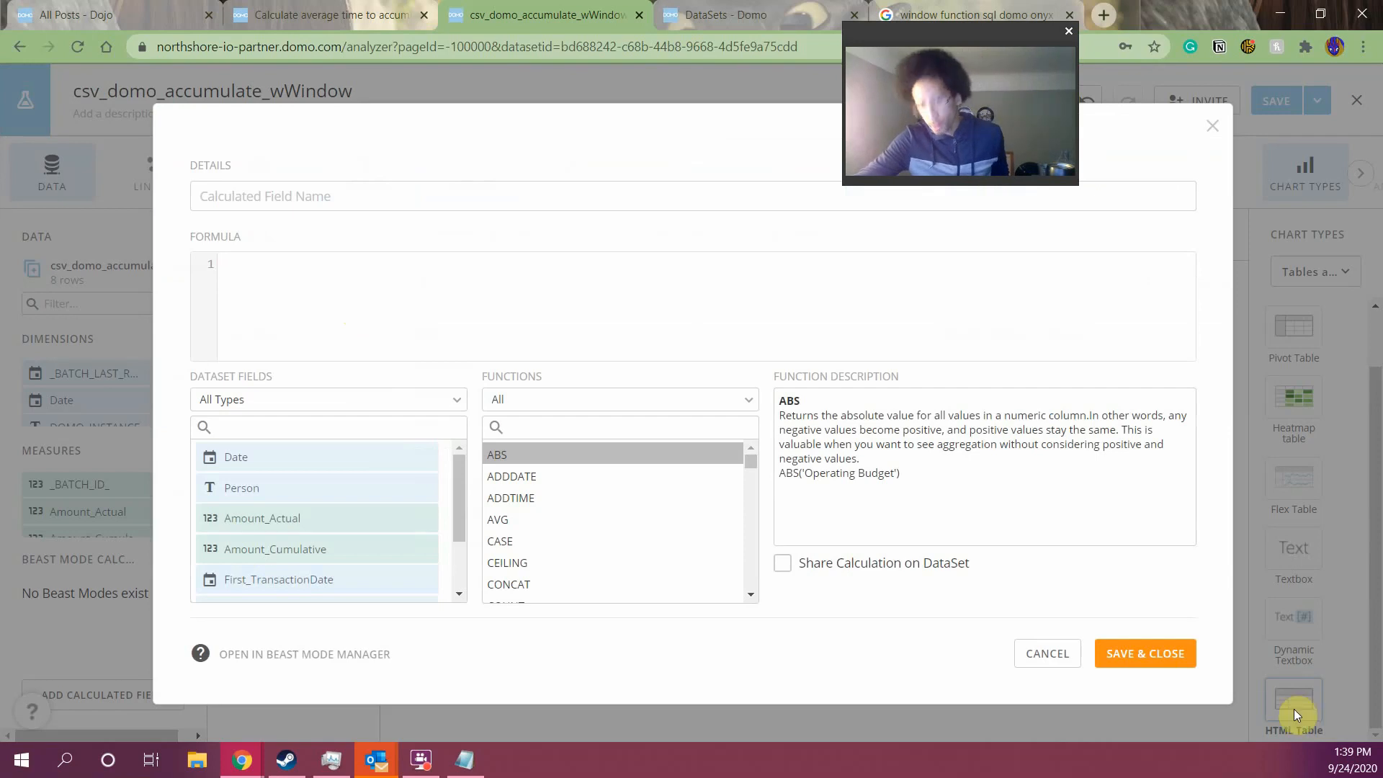
click(1047, 653)
click(1353, 112)
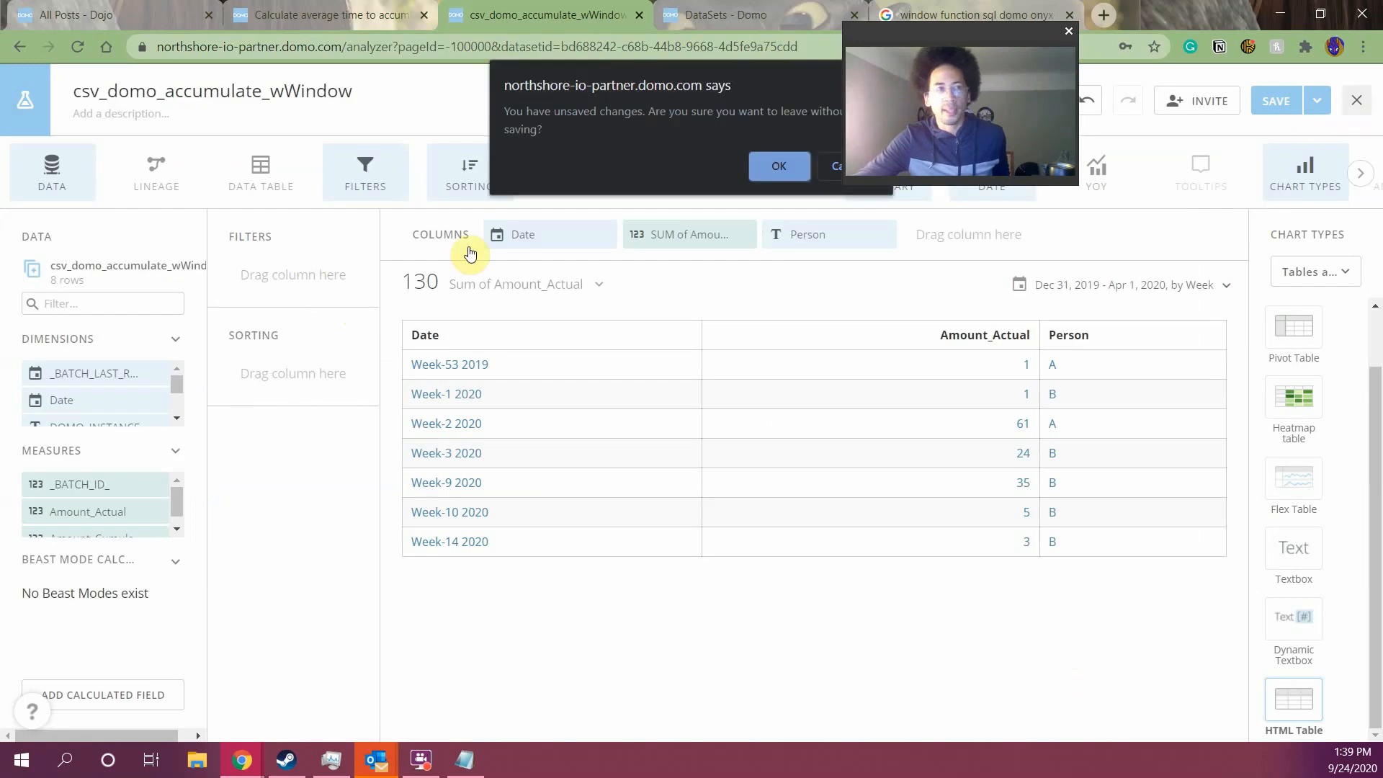
click(779, 169)
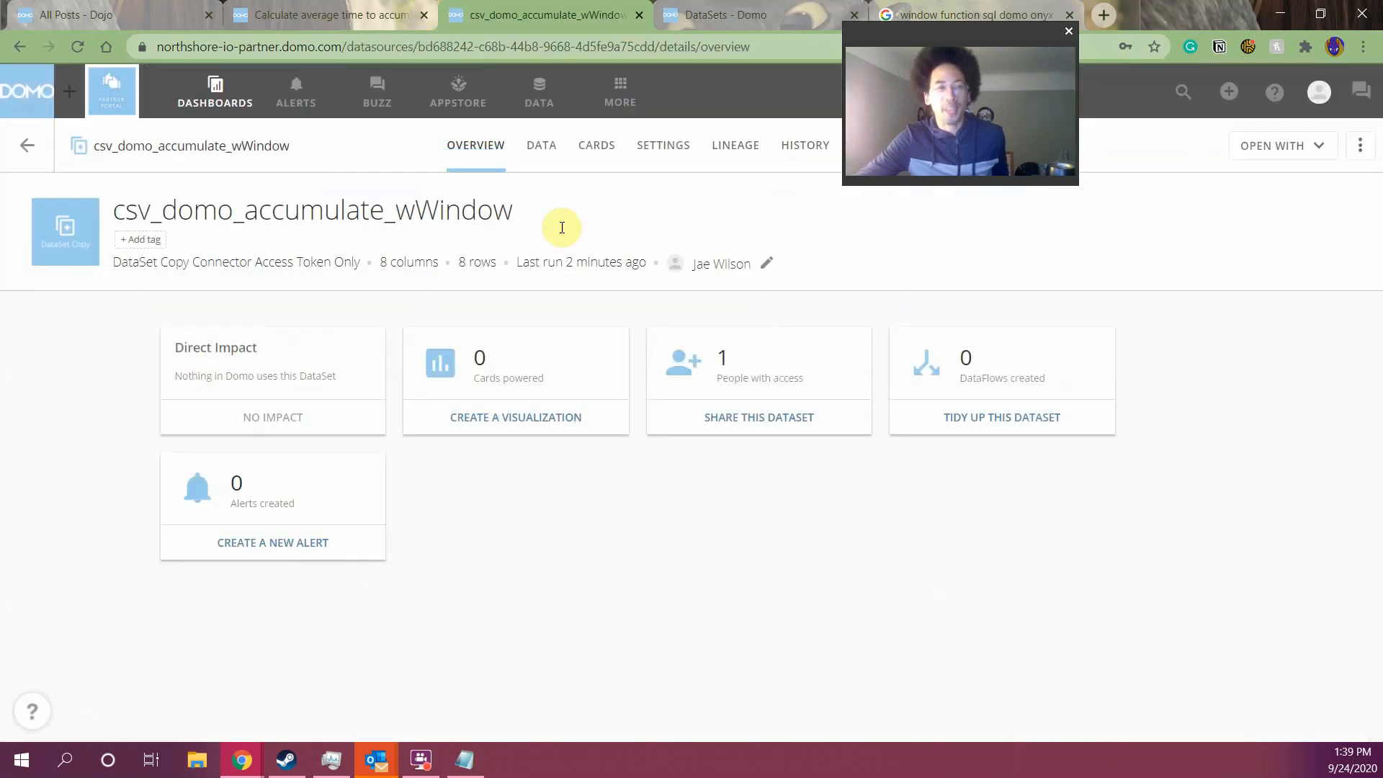
Open the csv_domo_accumulate_wWindow DataSet in Views Explorer and name the new view csv_domo_accumulate_wRank
drag(138, 210, 506, 204)
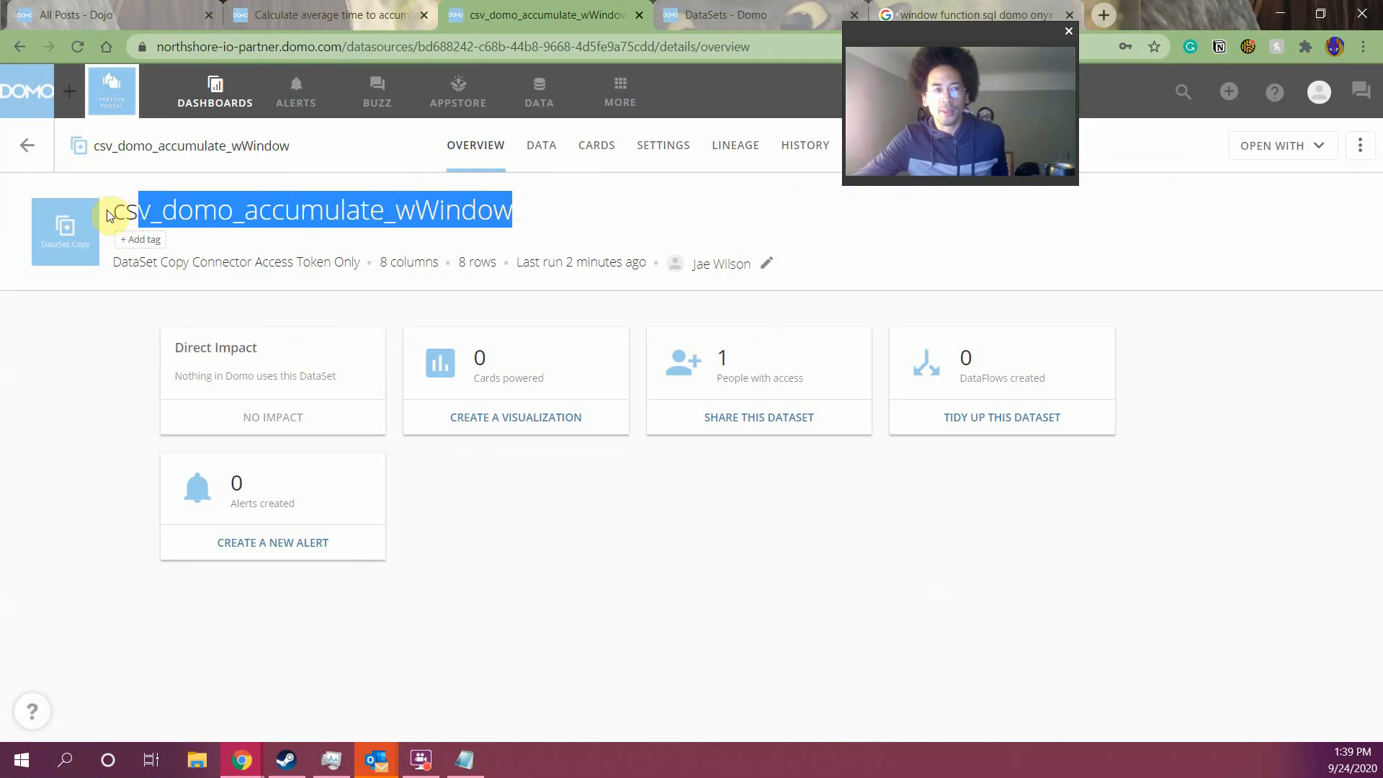
click(1317, 146)
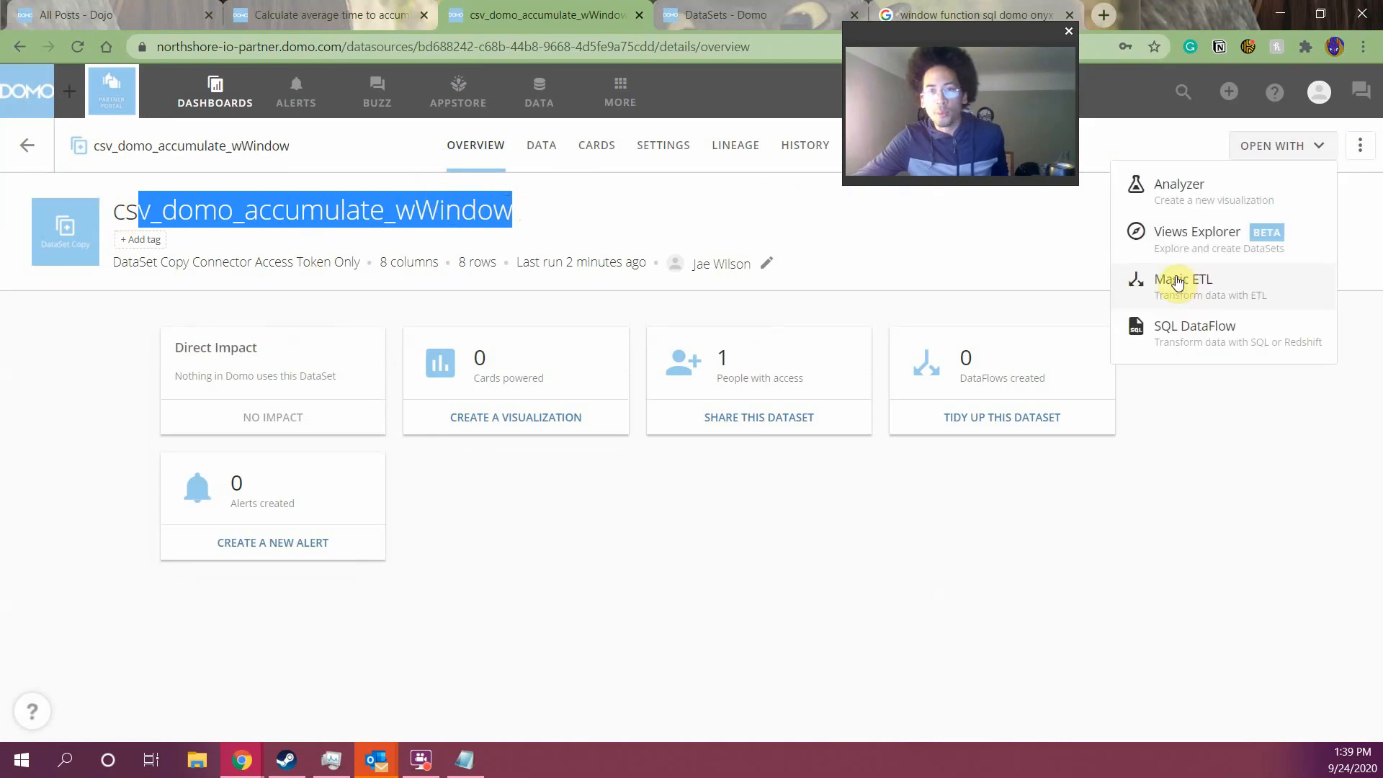
click(1163, 232)
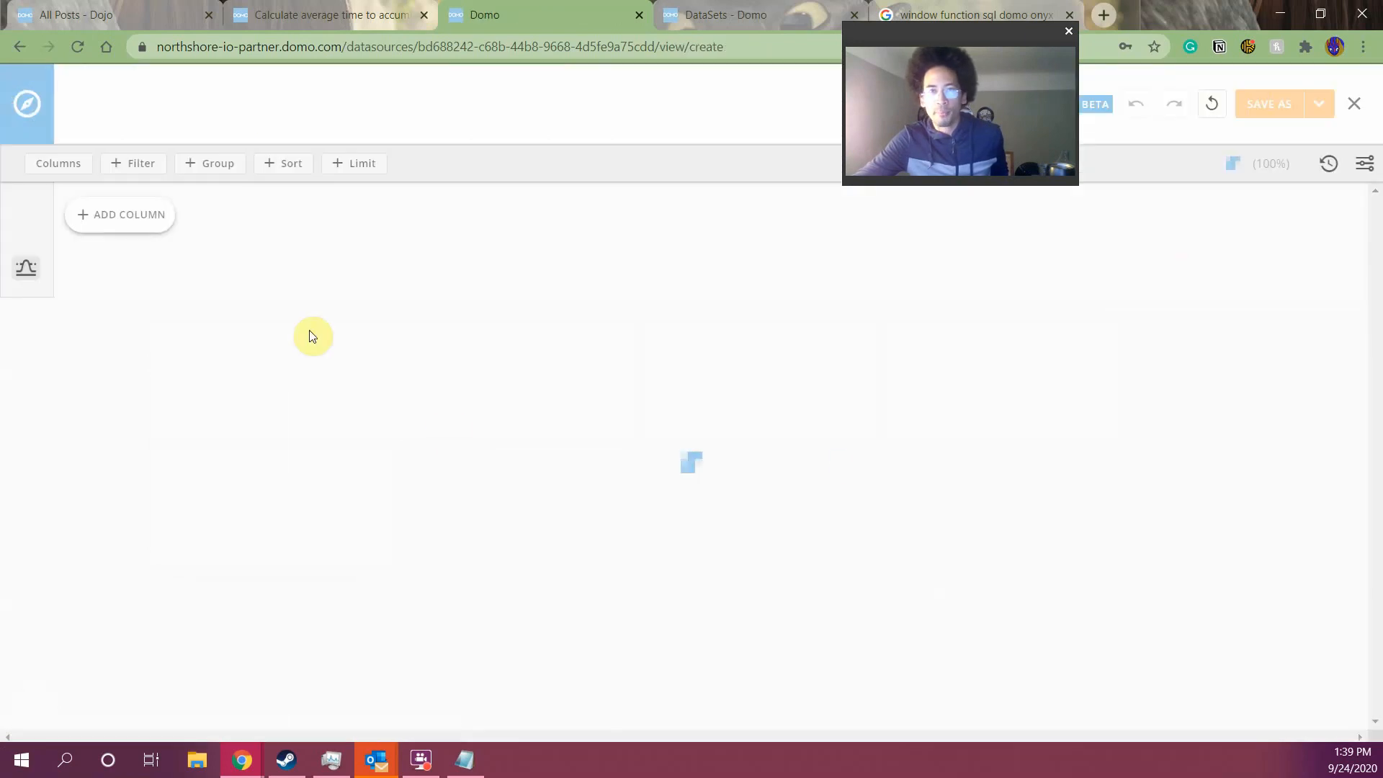
click(145, 105)
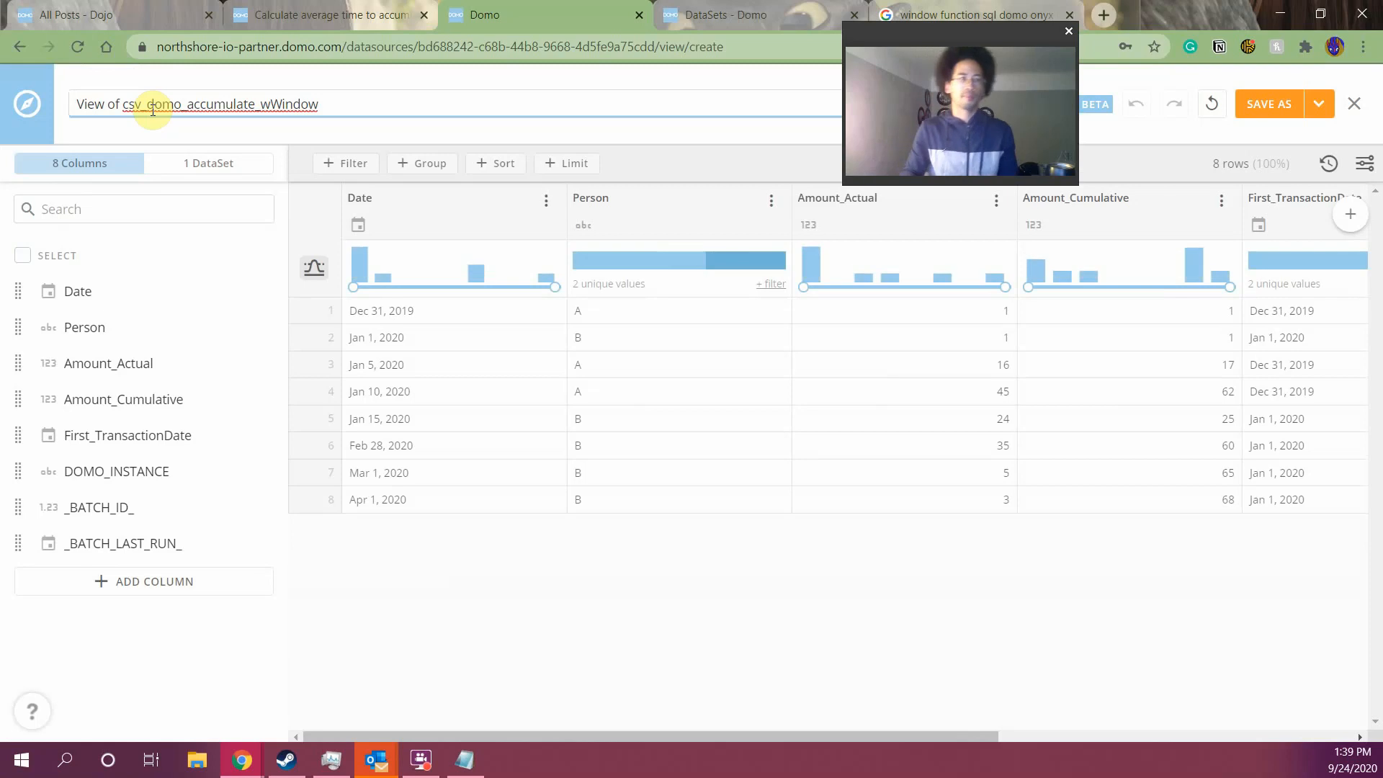
key(shift+Right)
key(shift+Right)
key(shift+Right)
key(BackSpace)
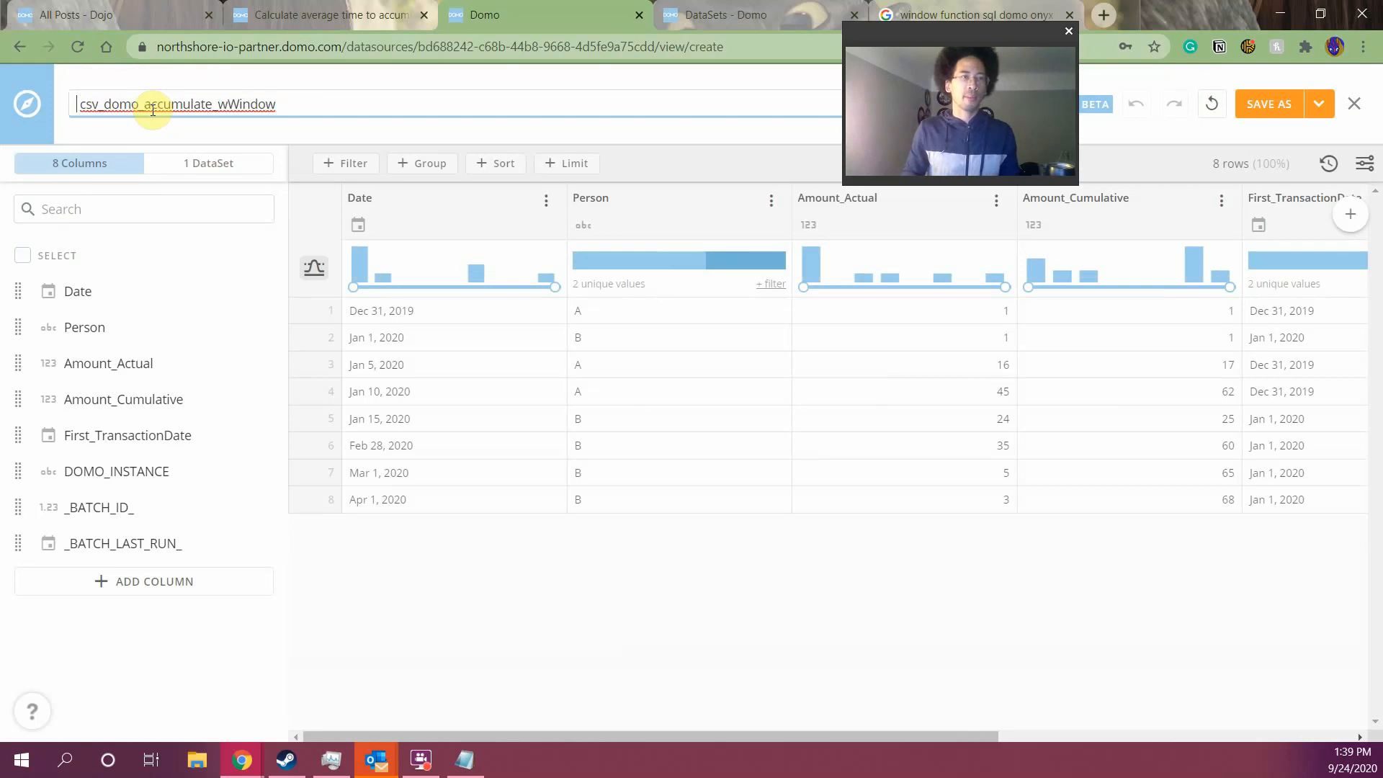
key(End)
key(BackSpace)
key(BackSpace)
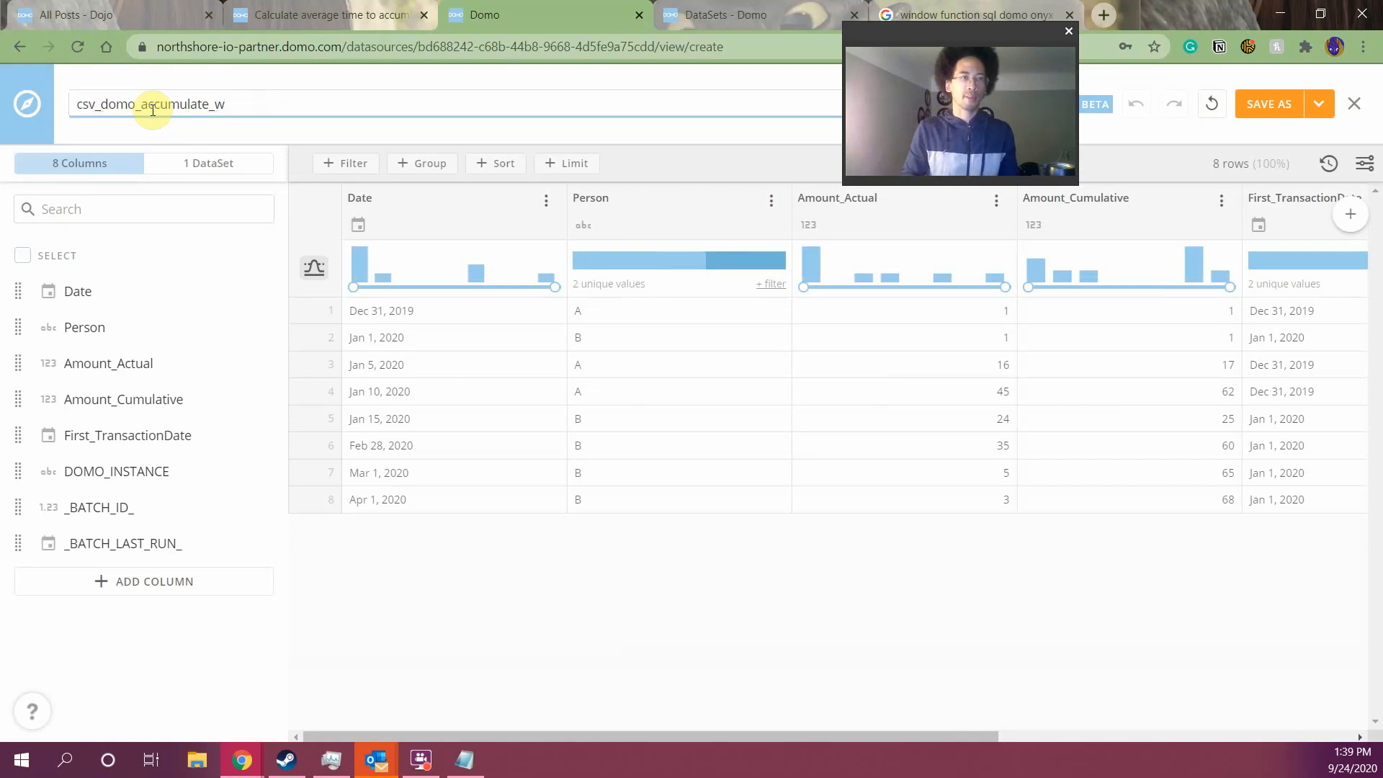
Group the view by Date and Person, aggregating Amount_Actual and Amount_Cumulative with Sum
click(431, 165)
drag(468, 287, 677, 301)
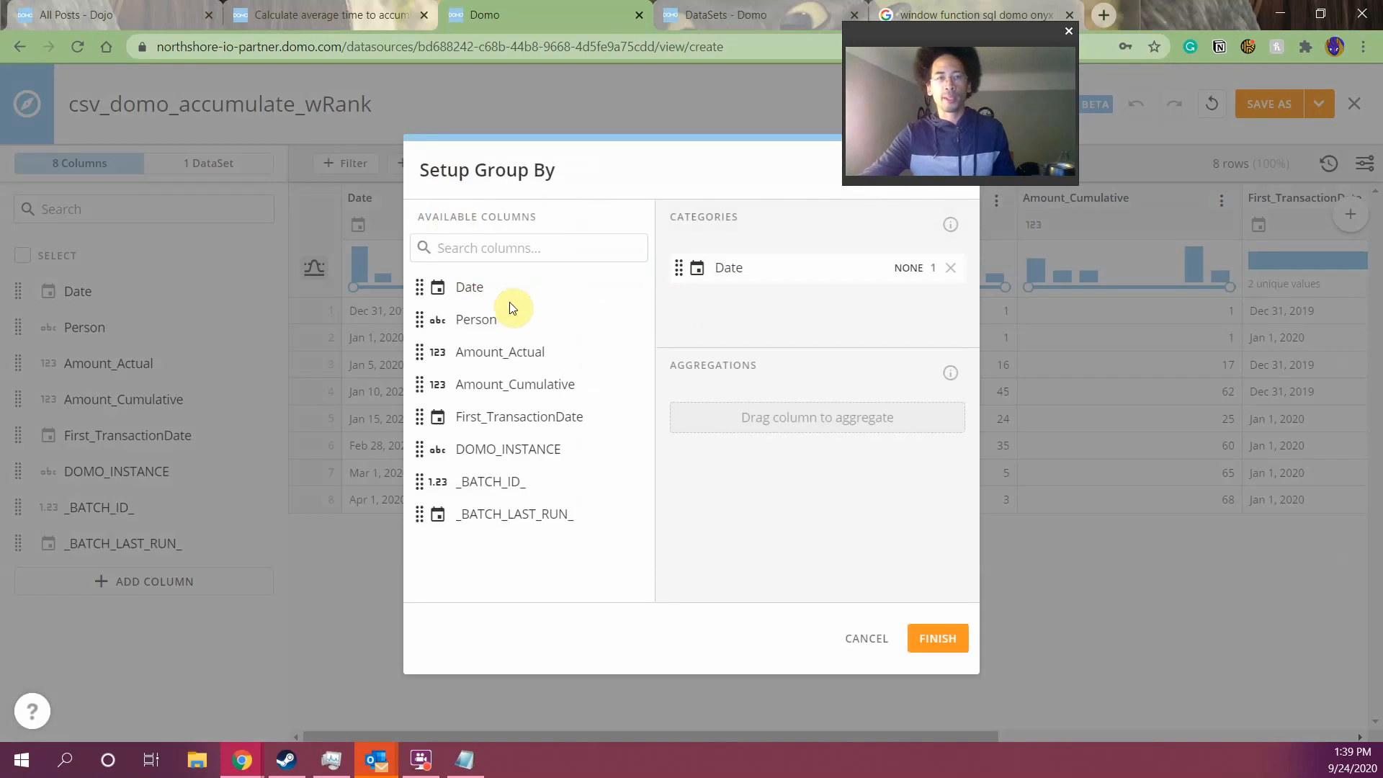
drag(471, 307, 792, 301)
drag(518, 355, 749, 426)
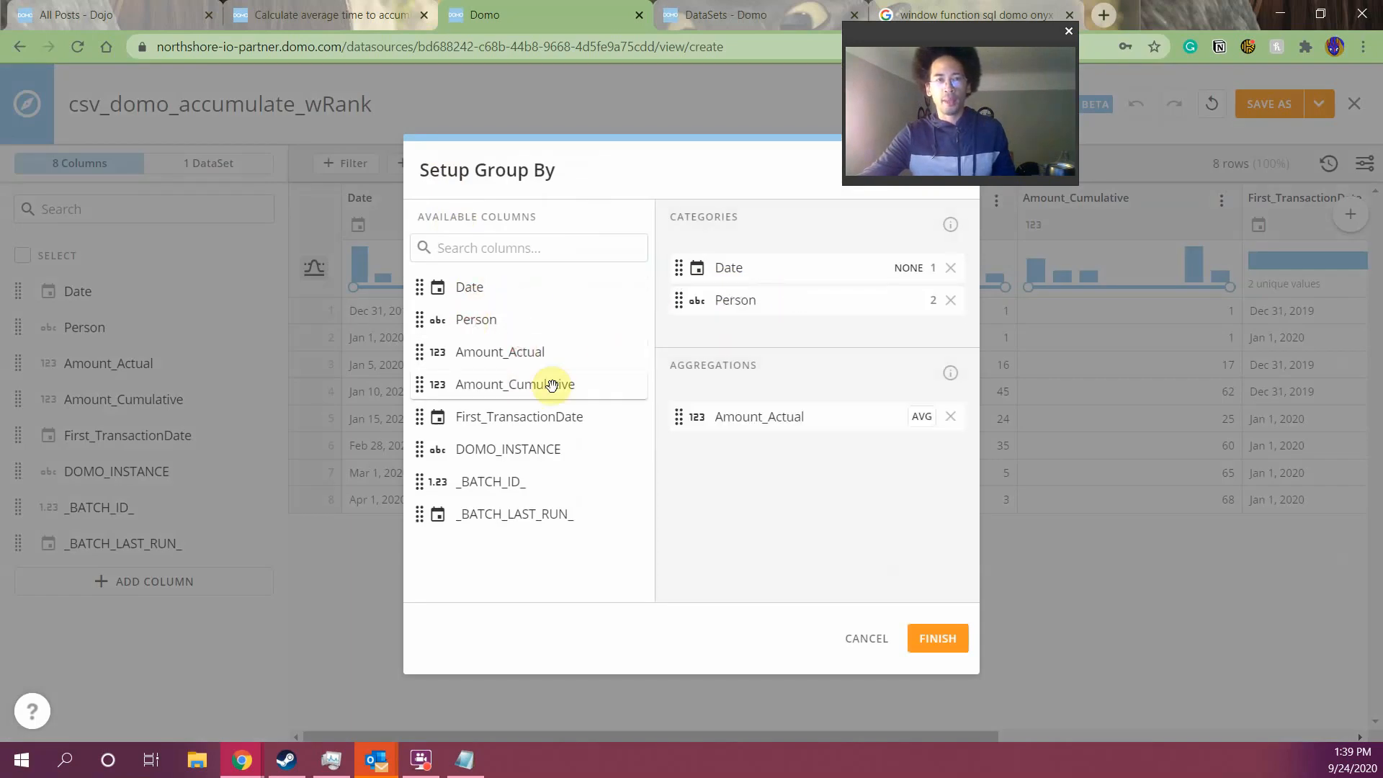
drag(556, 383, 816, 459)
click(922, 417)
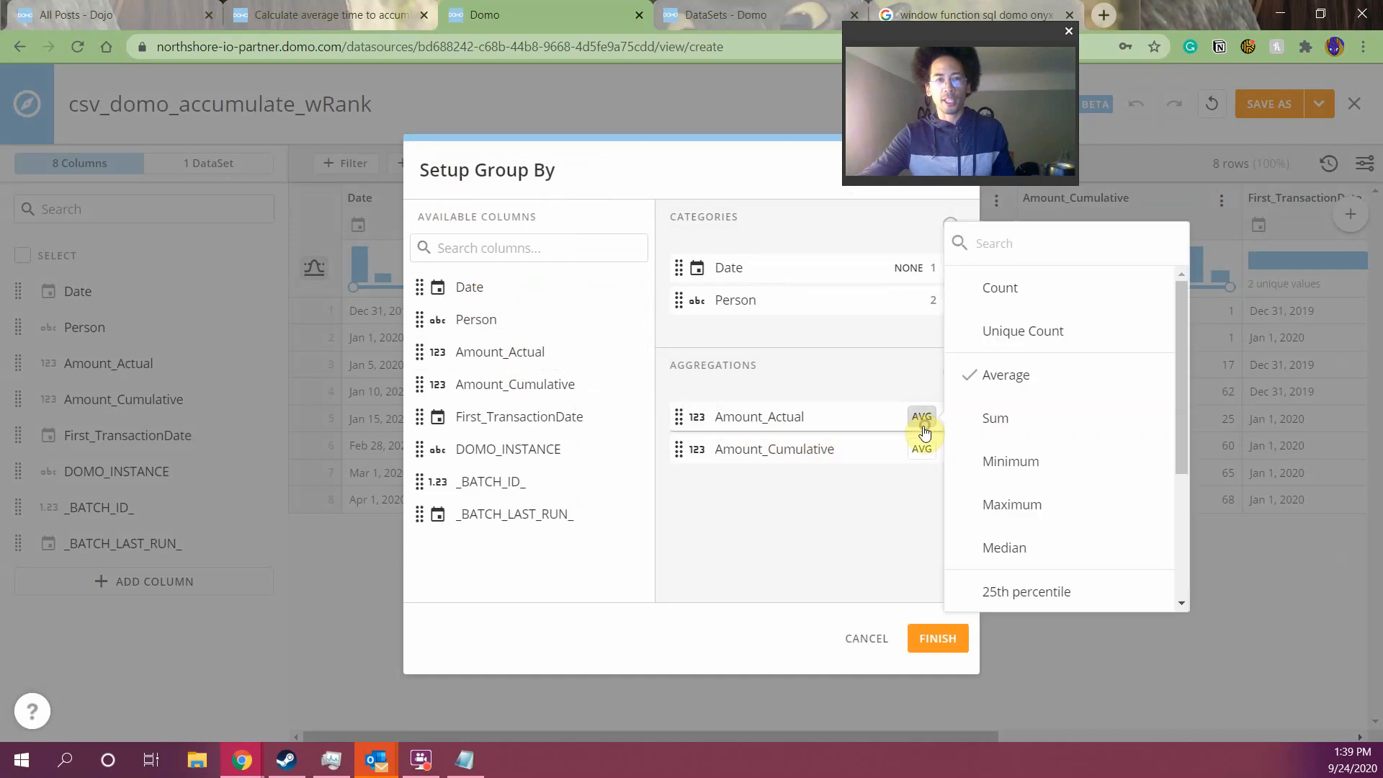
click(969, 450)
click(914, 451)
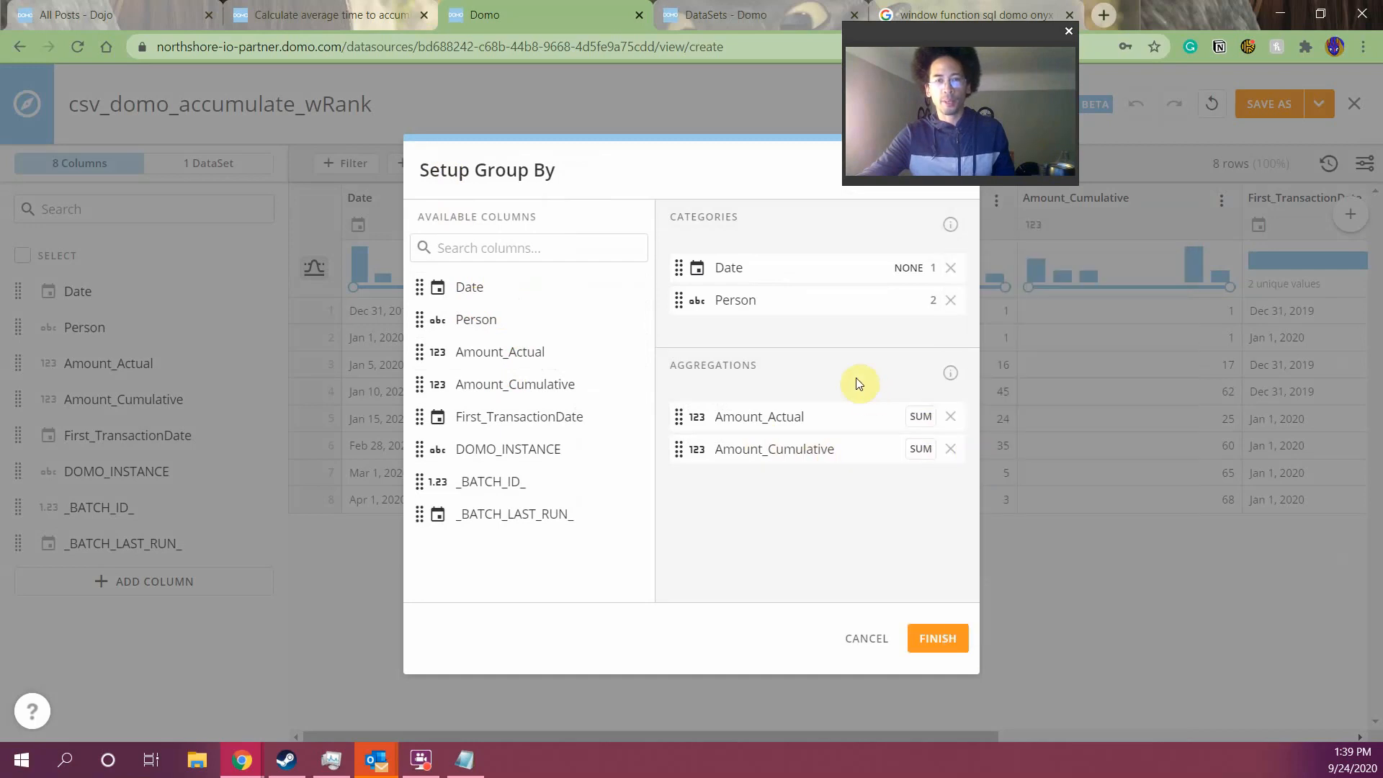
click(921, 651)
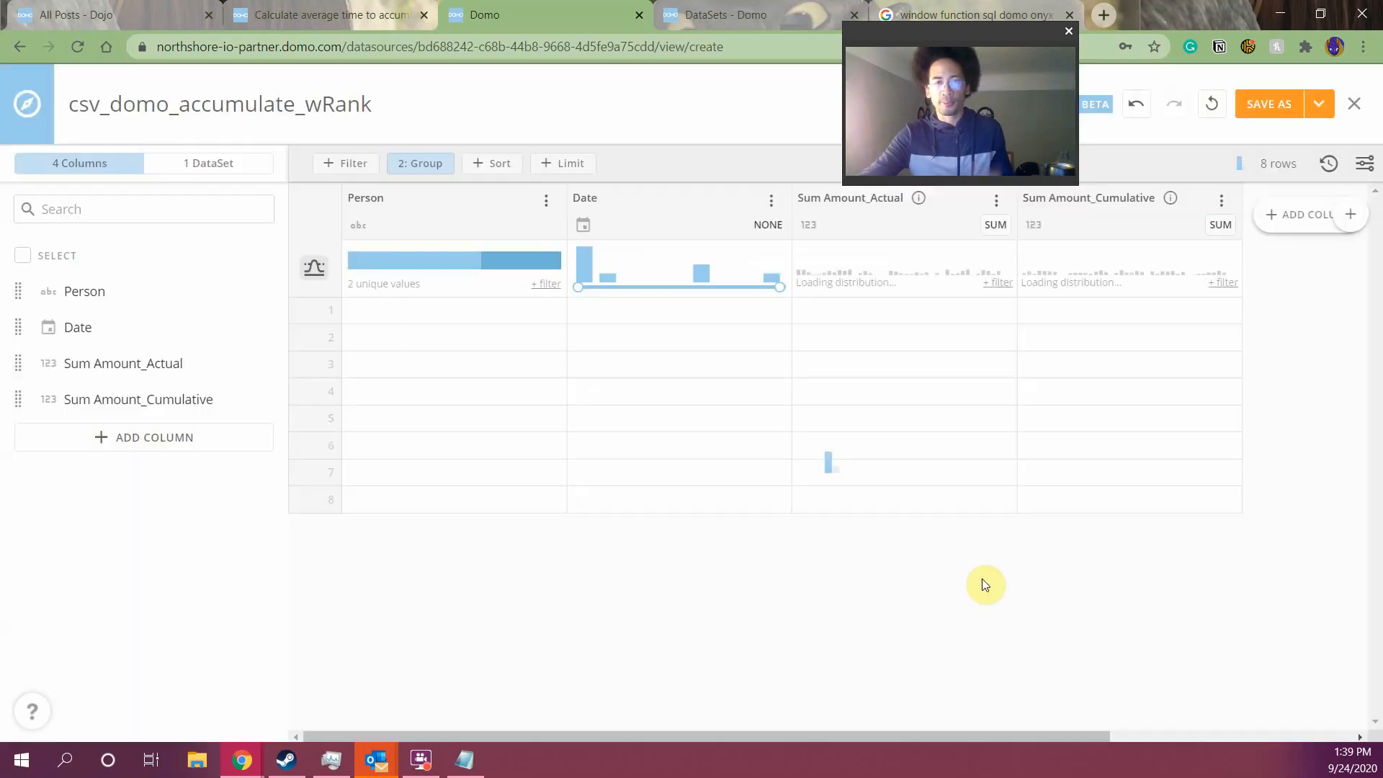
Add a calculated column with the formula sum(sum(`Amount_Cumulative`)) over (partition by `Person` order by date)
click(1282, 220)
click(1282, 261)
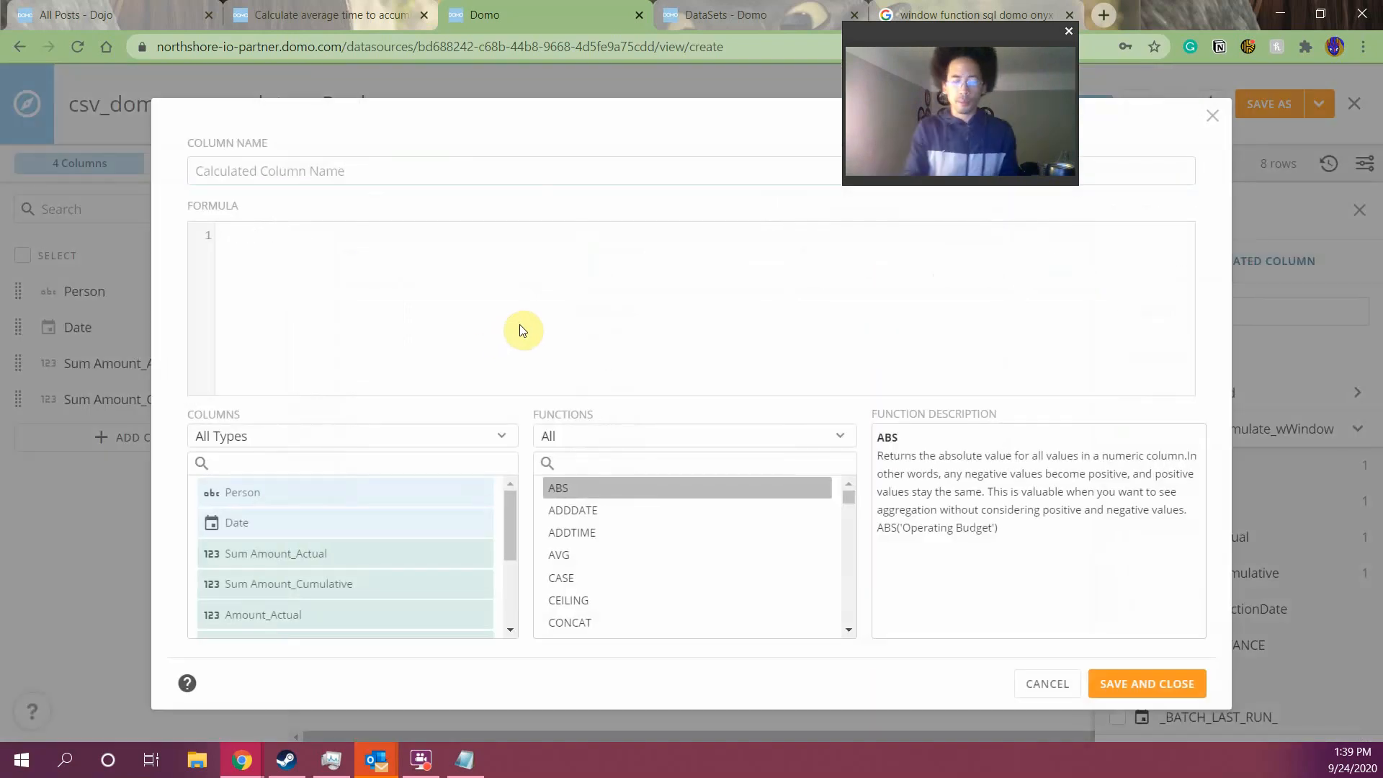
text(sum(sum()
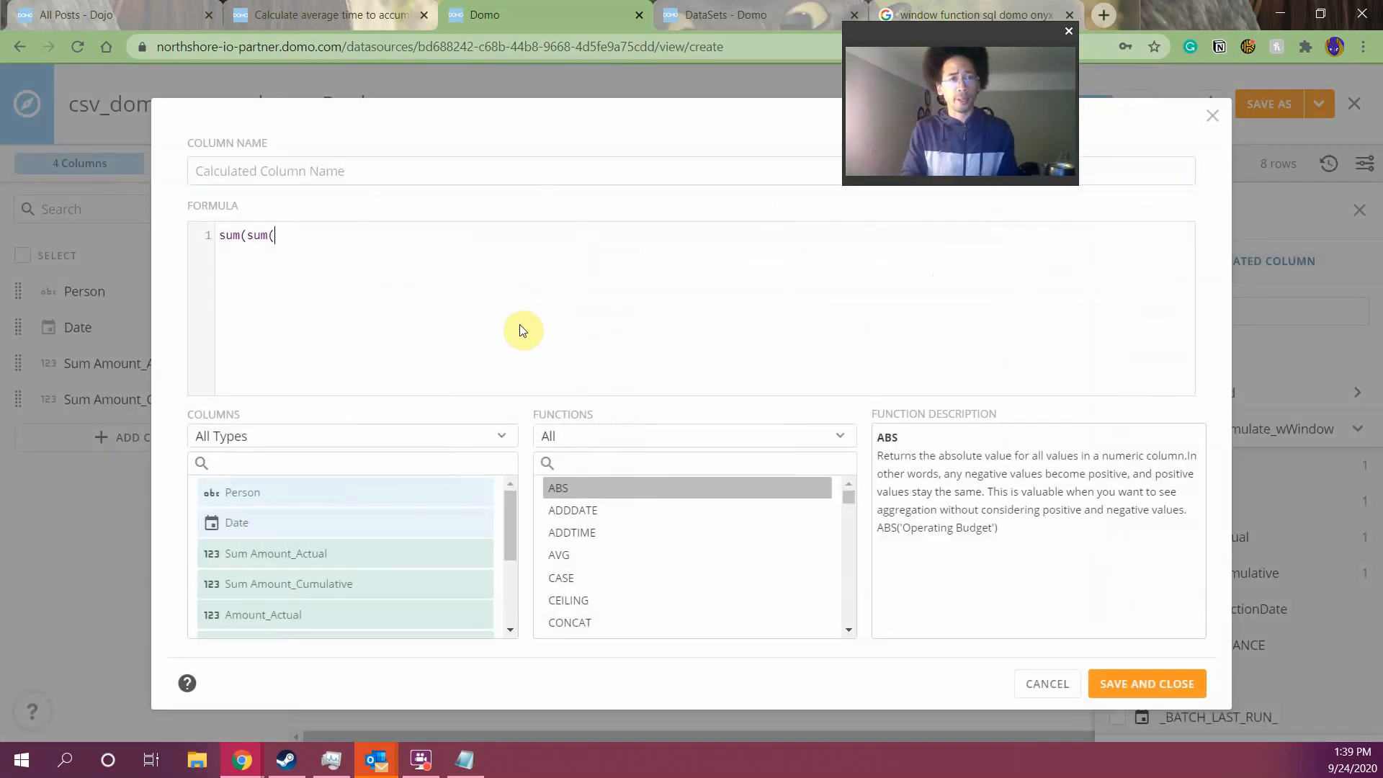
text(amou)
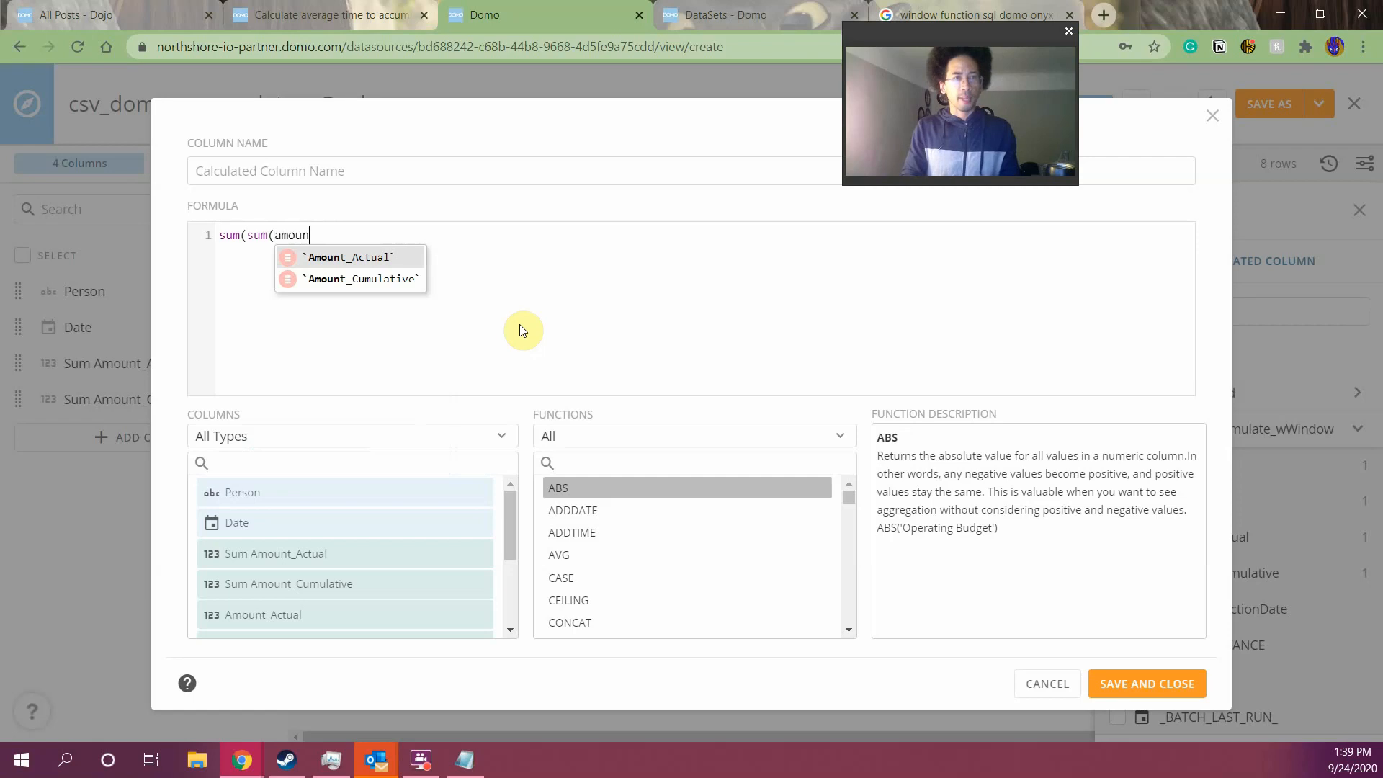
text(n)
key(Down)
key(Return)
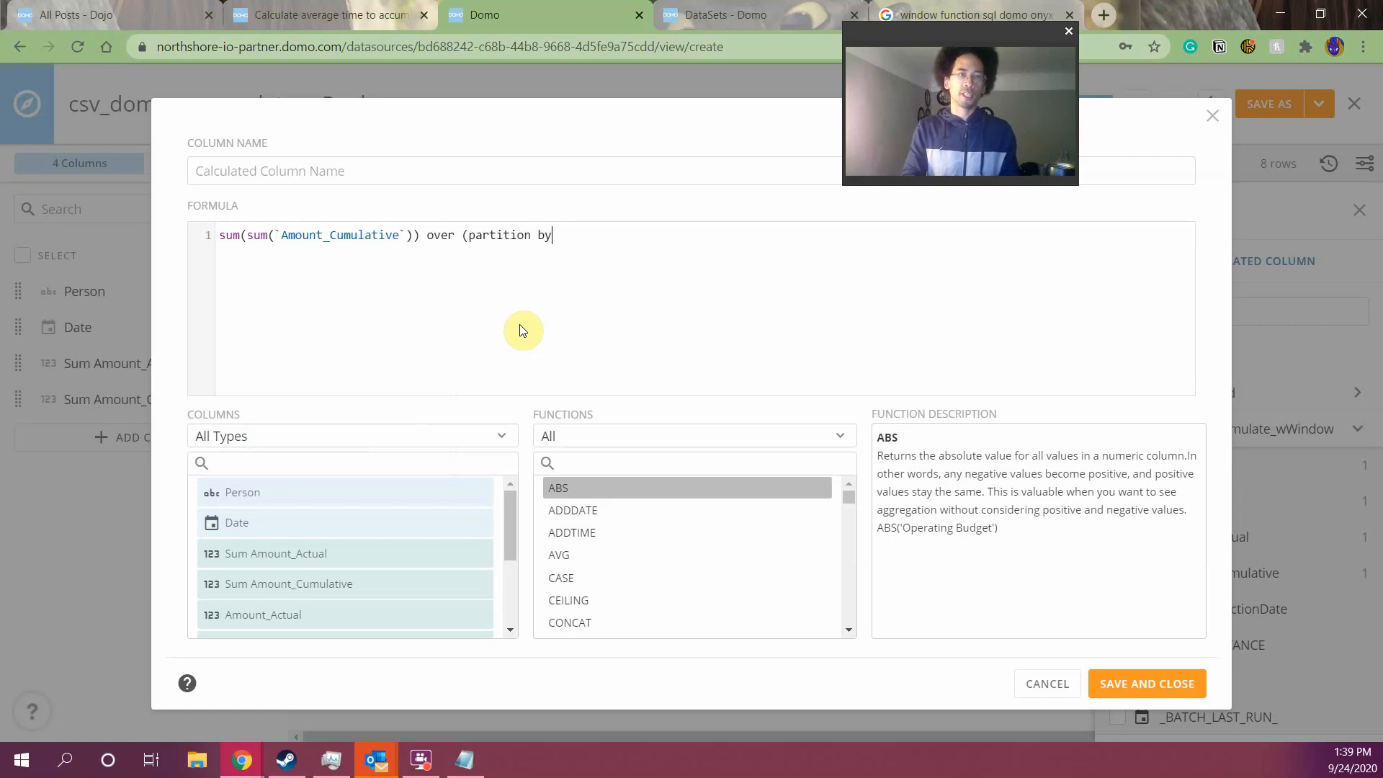
text(person)
key(Return)
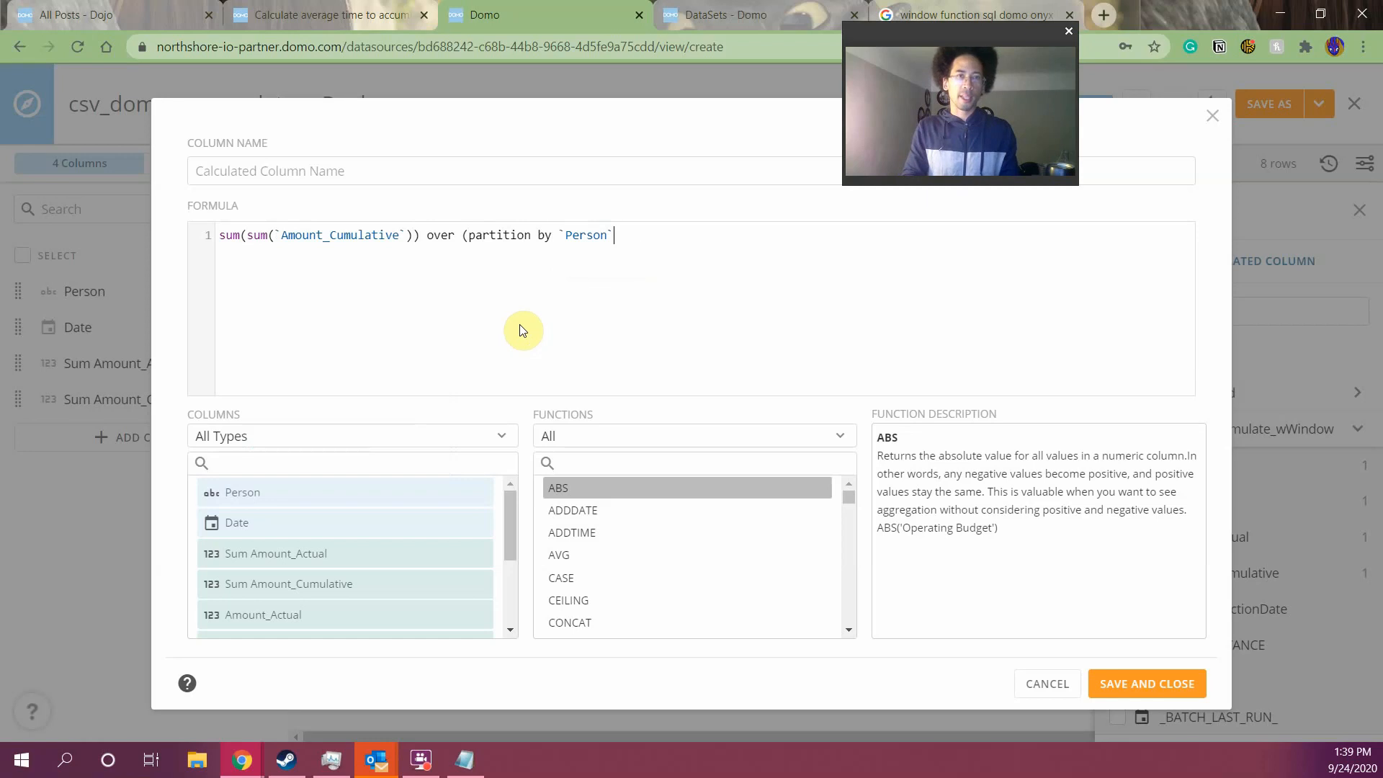
text(order by date))
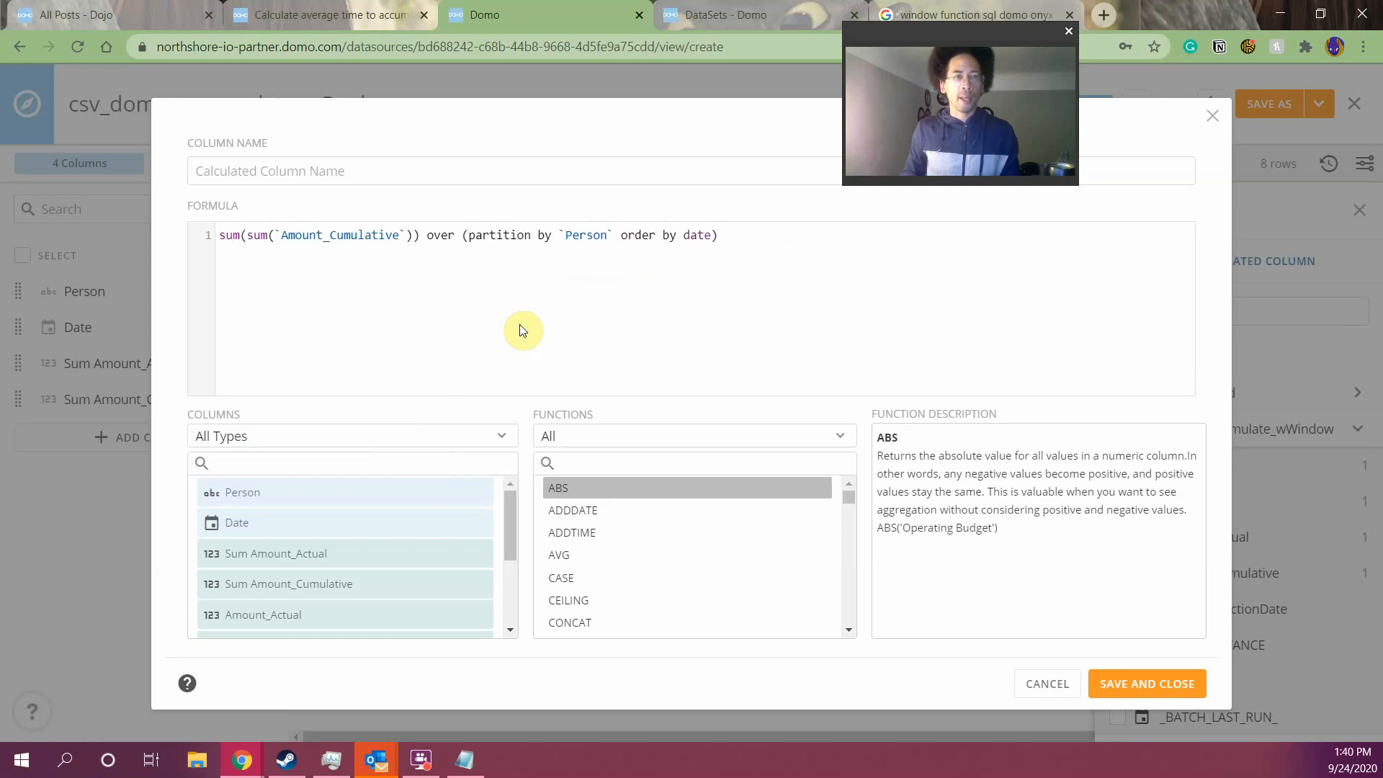
Change the formula's outer sum to count qualifying rows: sum(case sum(`Amount_Cumulative`) >= 50 then 1 else 0 end ), keeping the over clause
text(case )
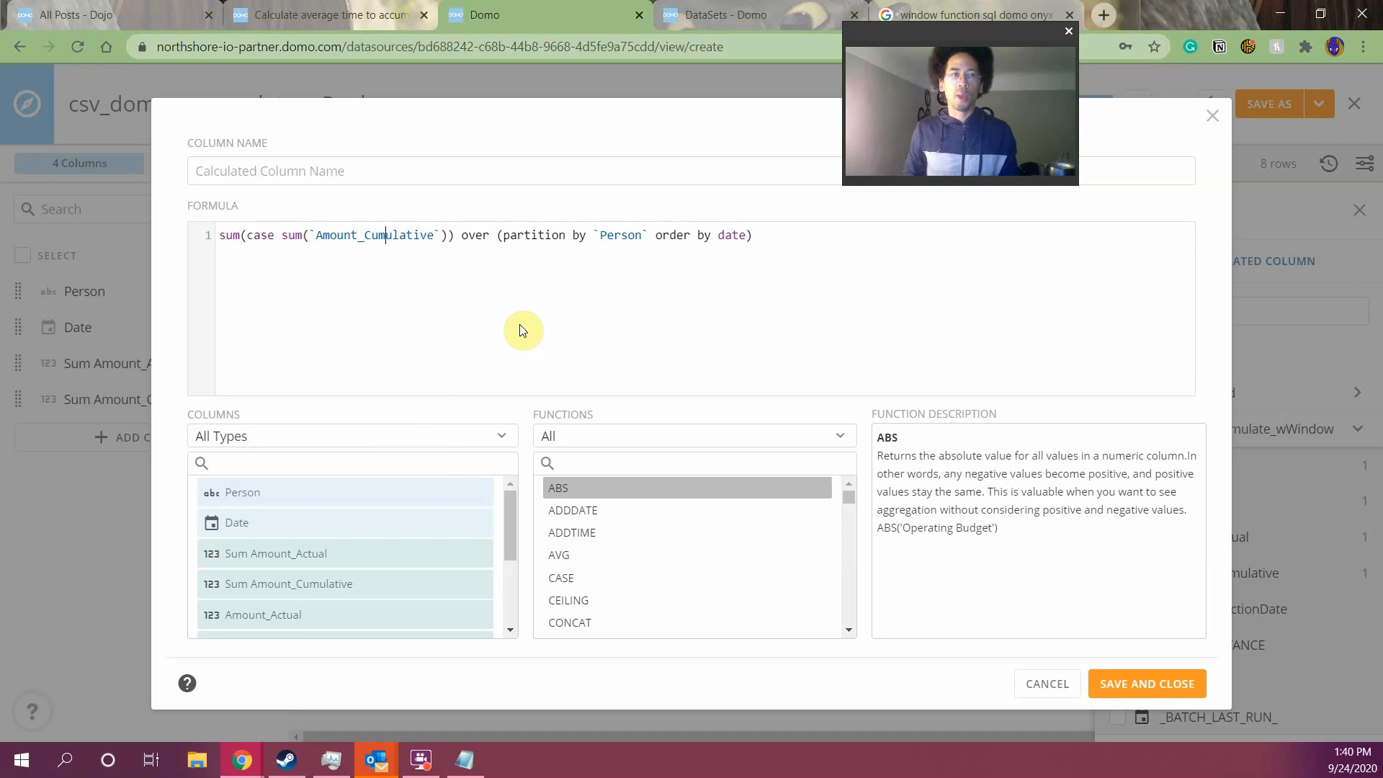
text( >-=)
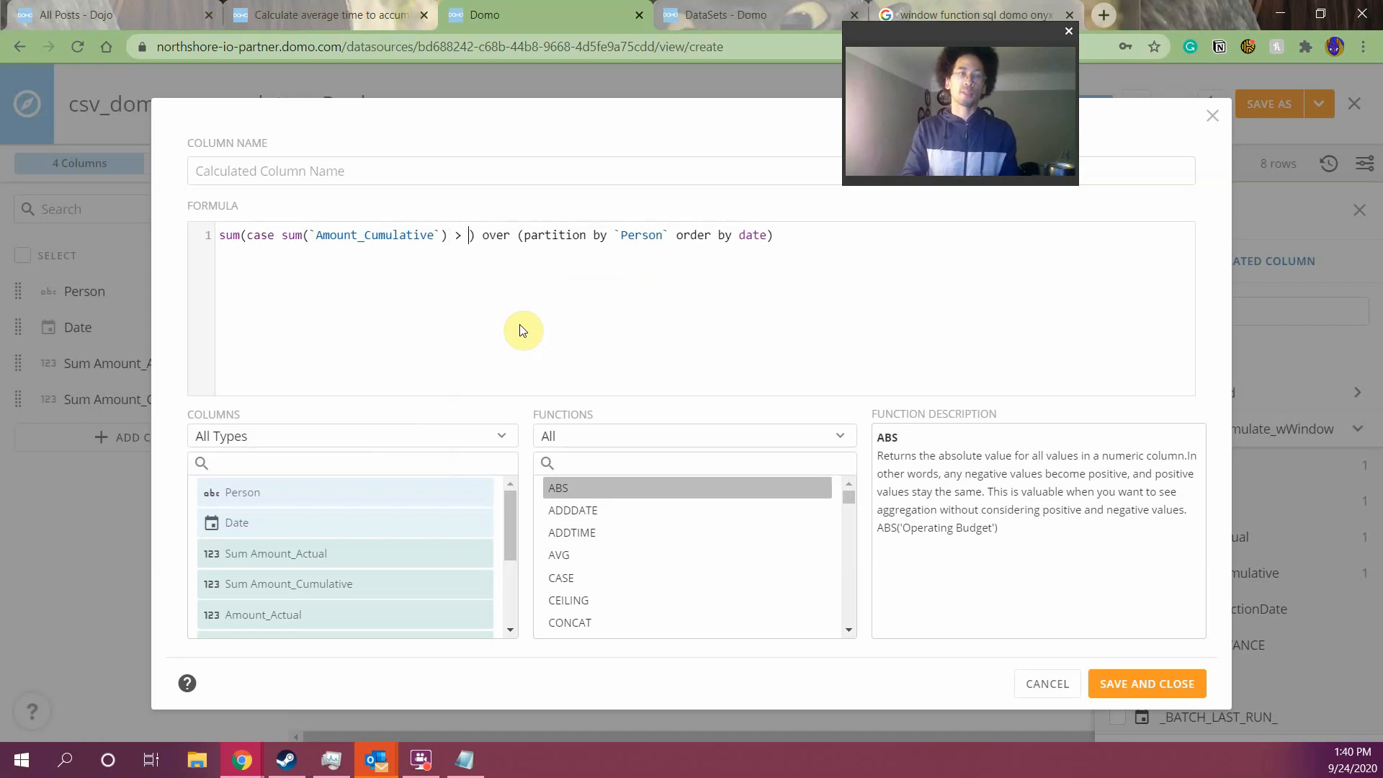
key(BackSpace)
key(BackSpace)
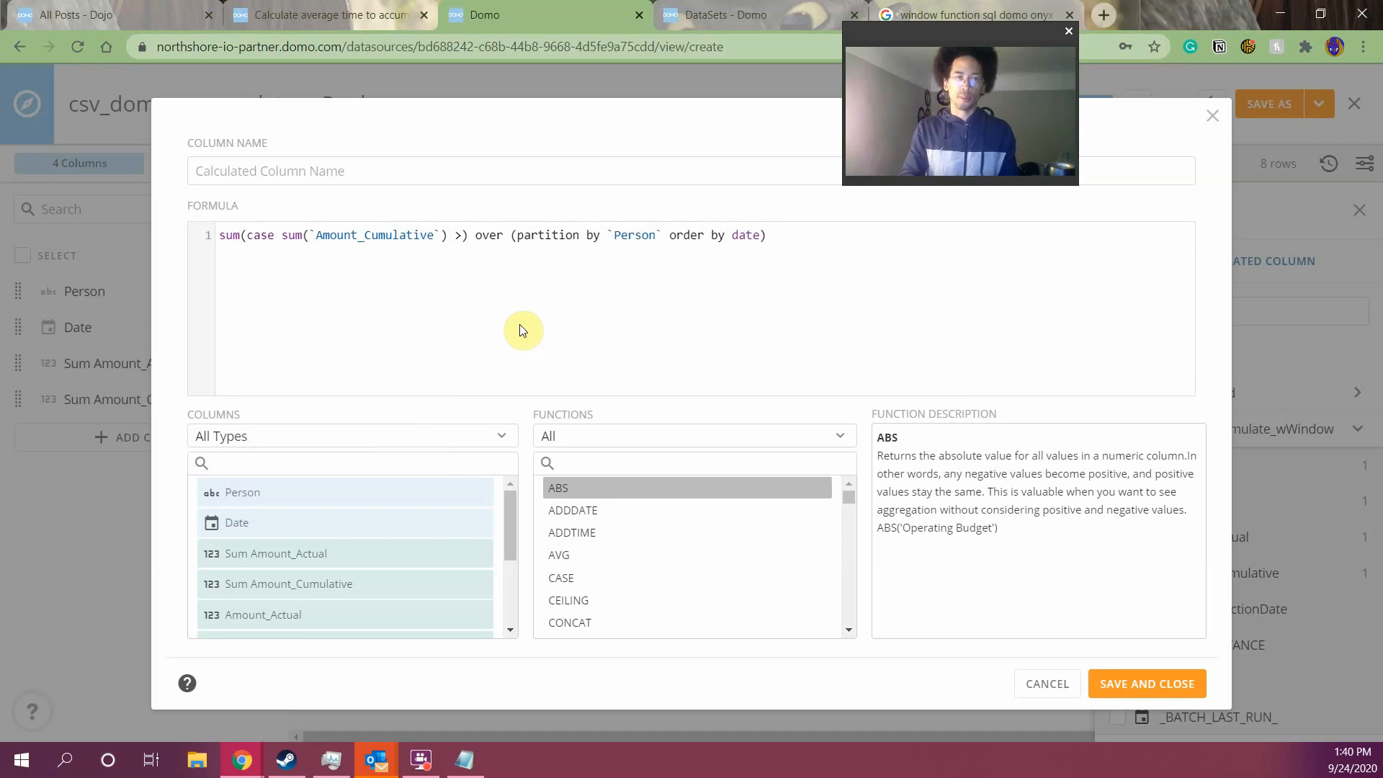
text(= 50)
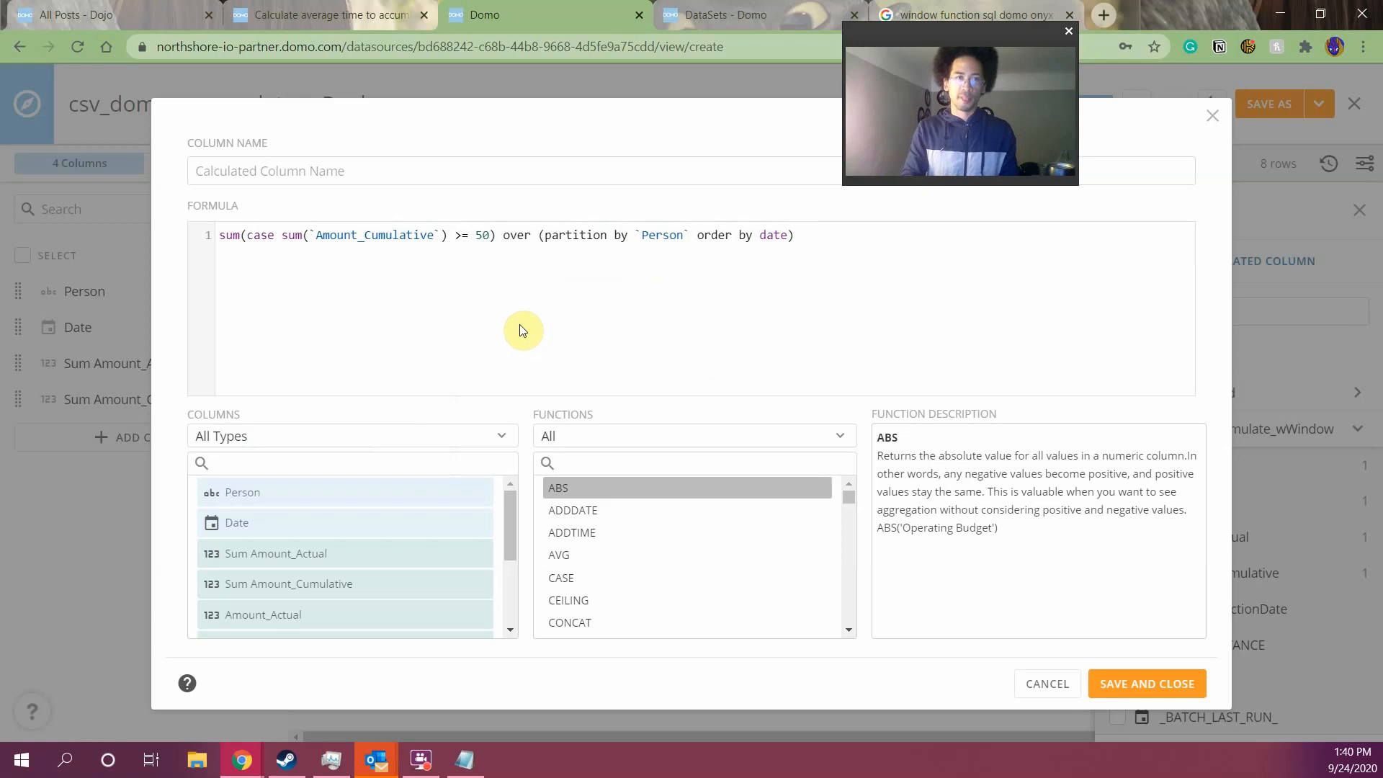
text( then 1 else 0 )
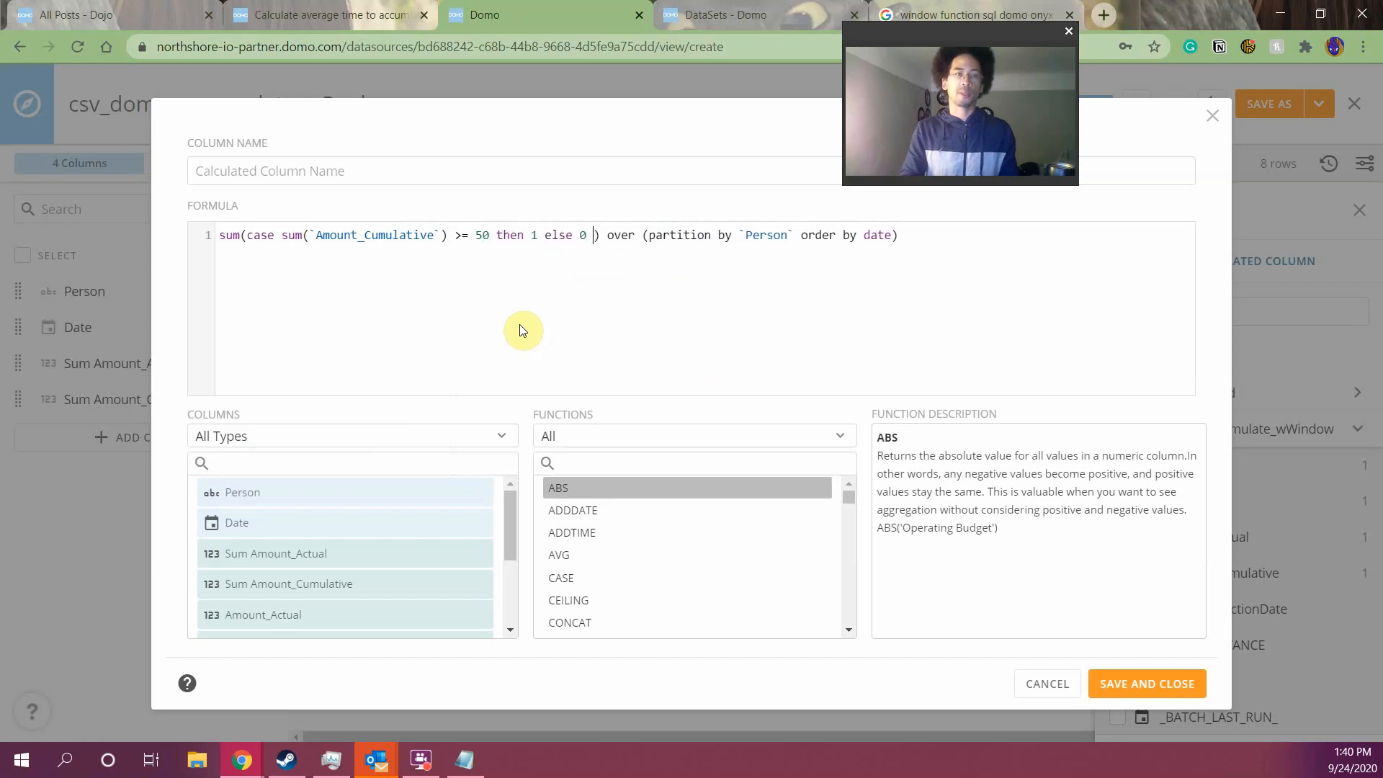
text(end)
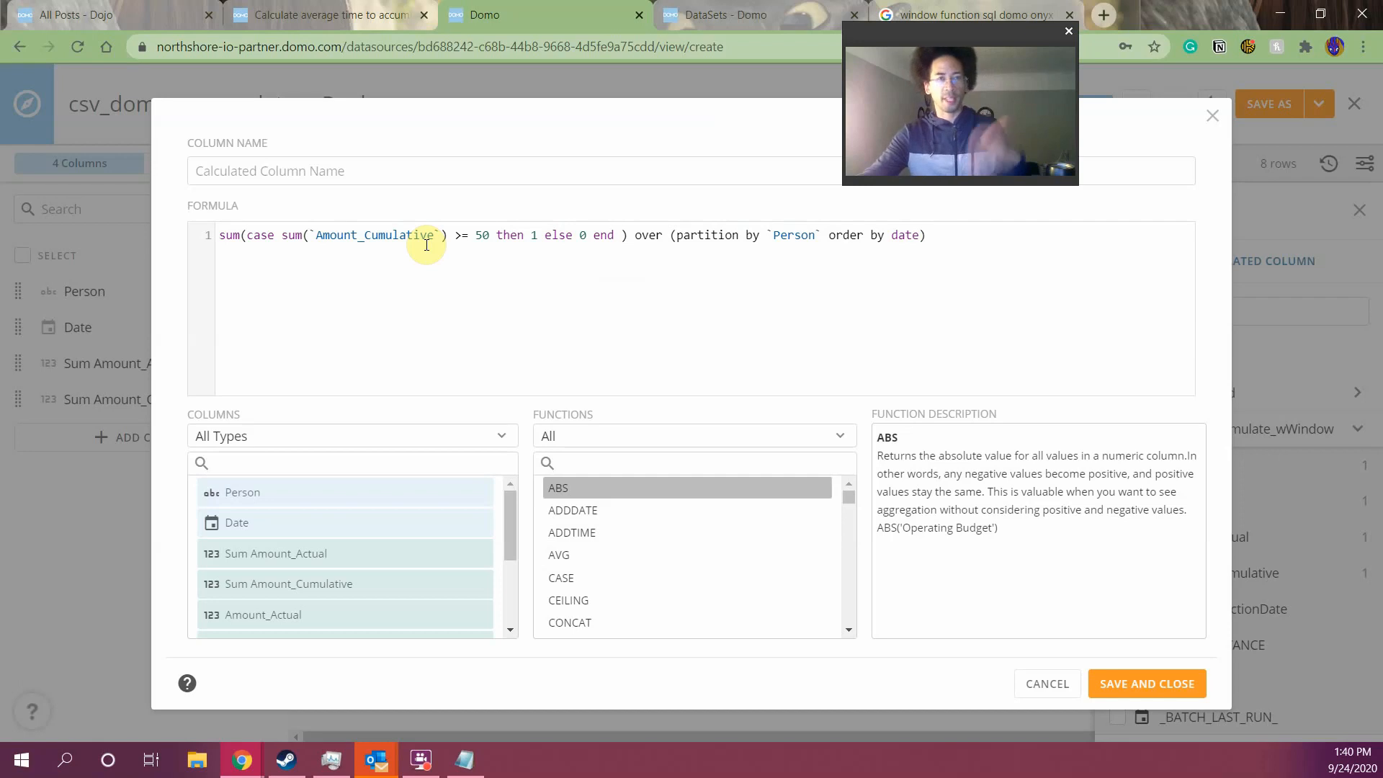
drag(220, 235, 1016, 257)
drag(630, 235, 998, 269)
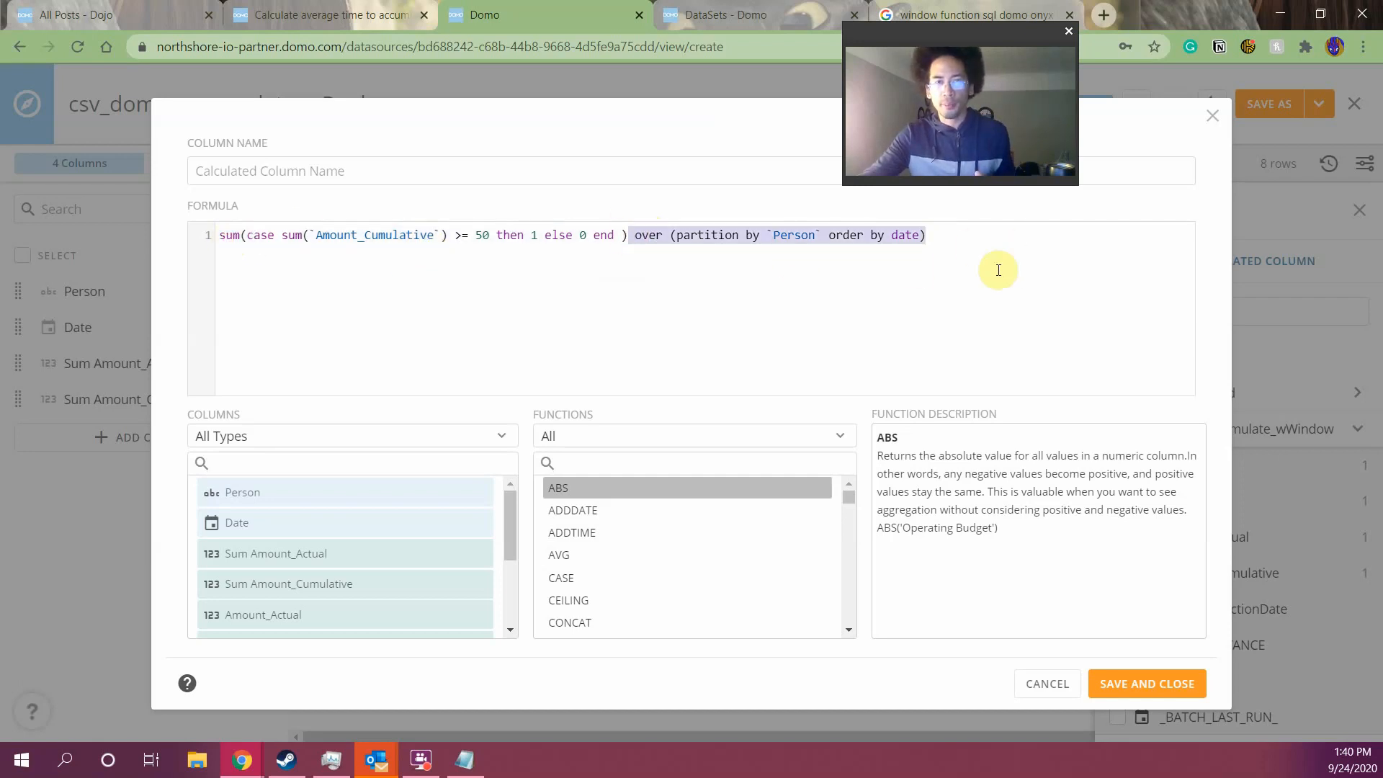
Name the calculated column rank_over 50 and try to save it
click(402, 177)
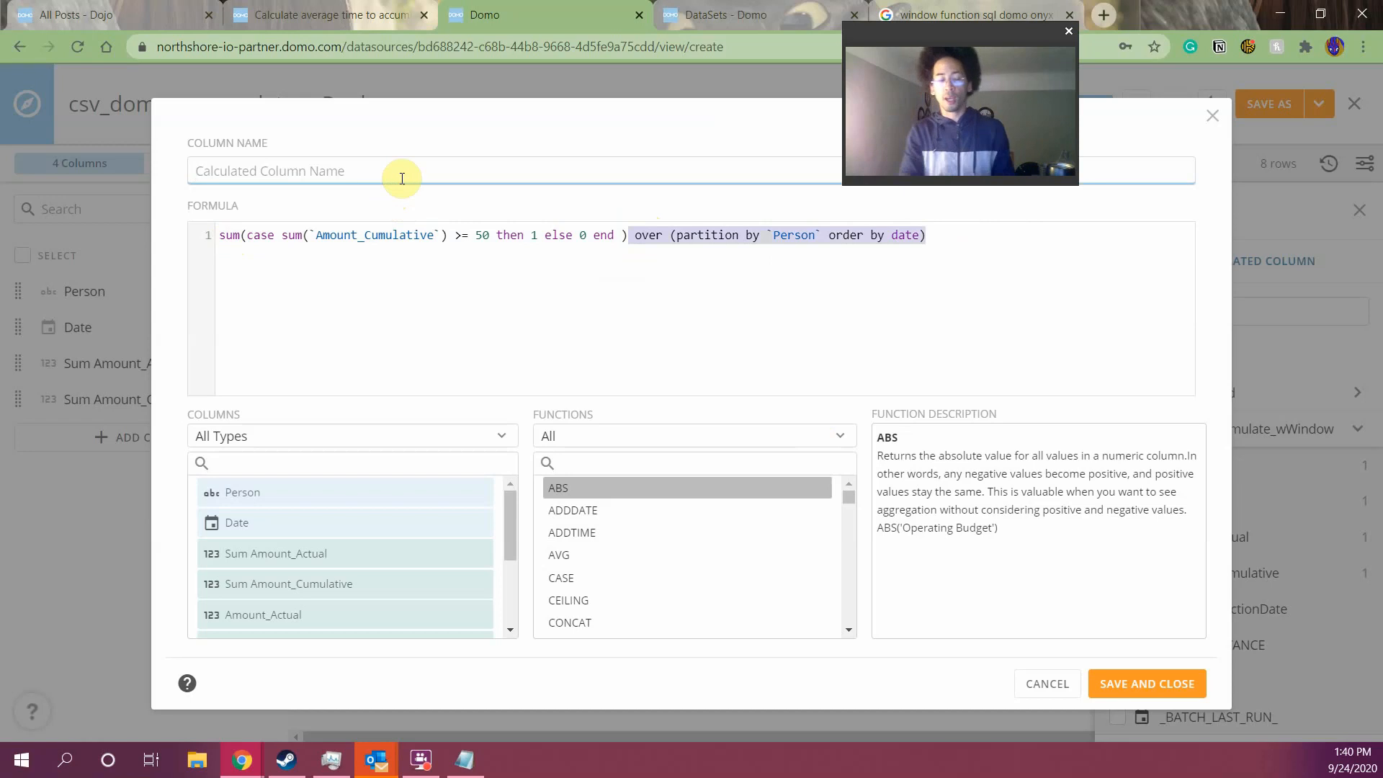
text(rank_over 50)
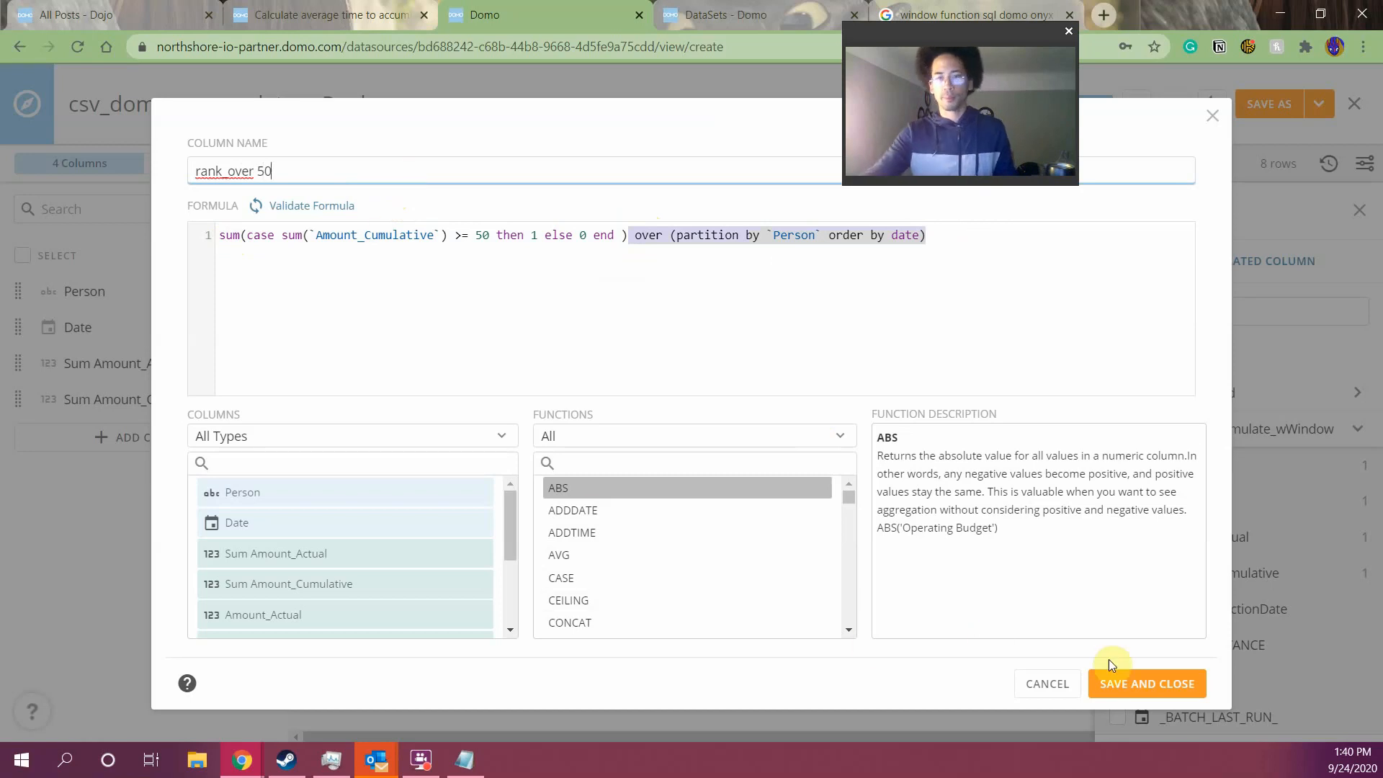
click(1131, 684)
click(419, 302)
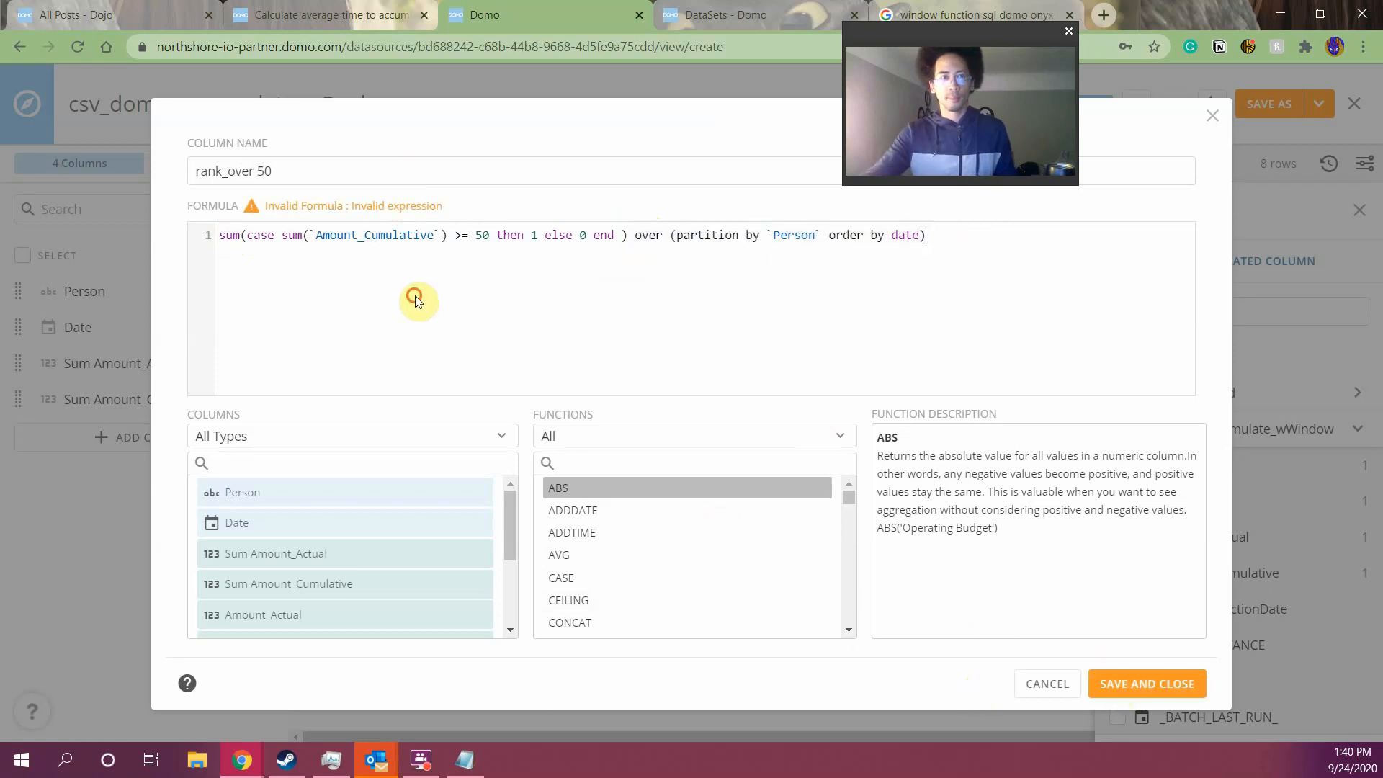
click(628, 237)
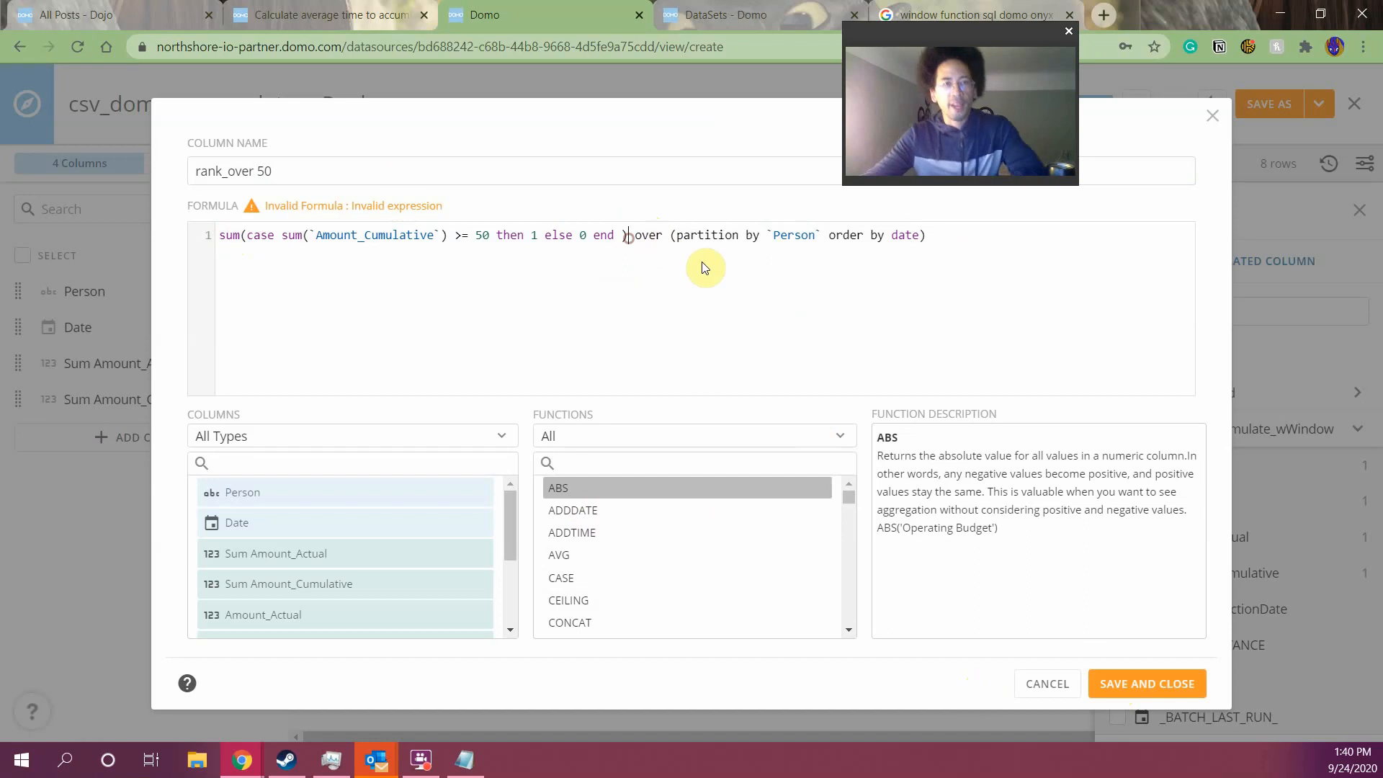
Insert the missing when after case in the rank_over 50 formula and save the calculated column
click(275, 235)
text(when)
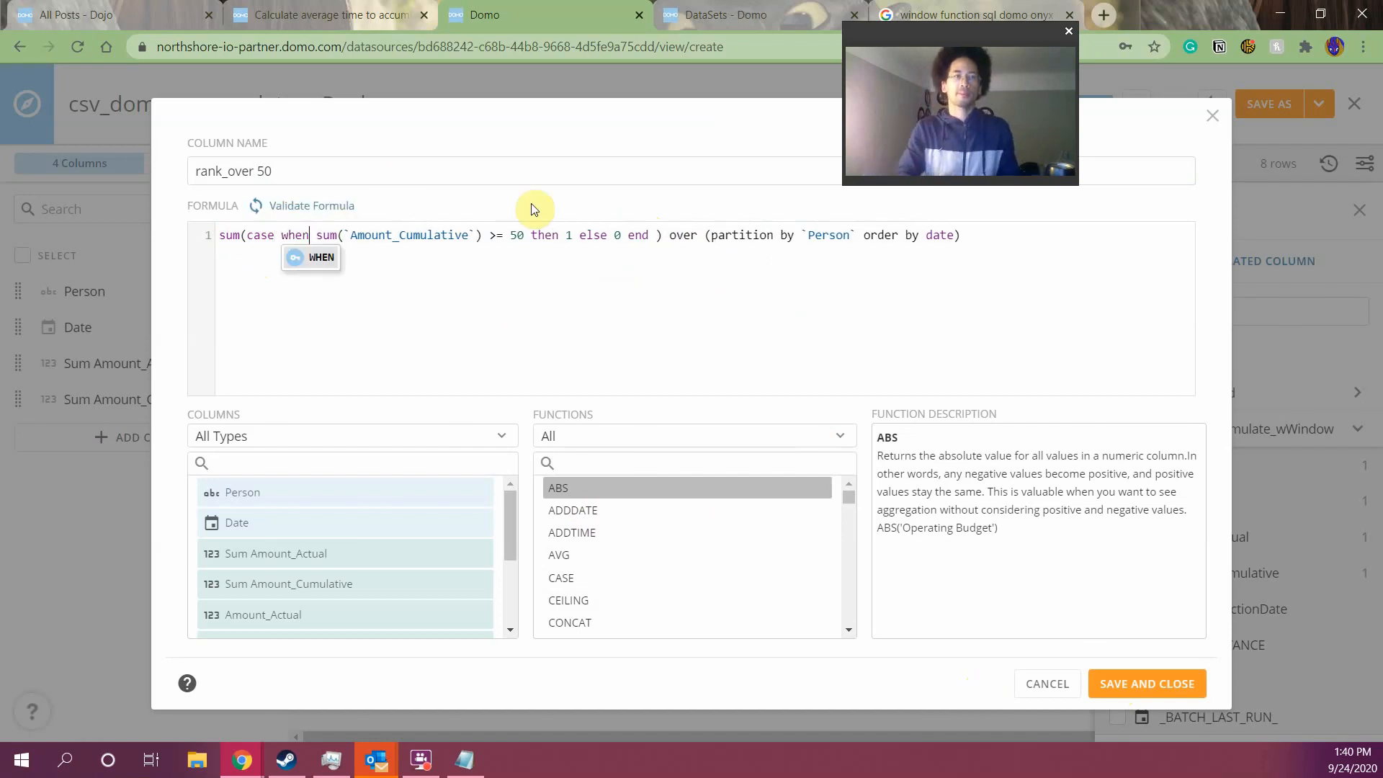
click(1102, 677)
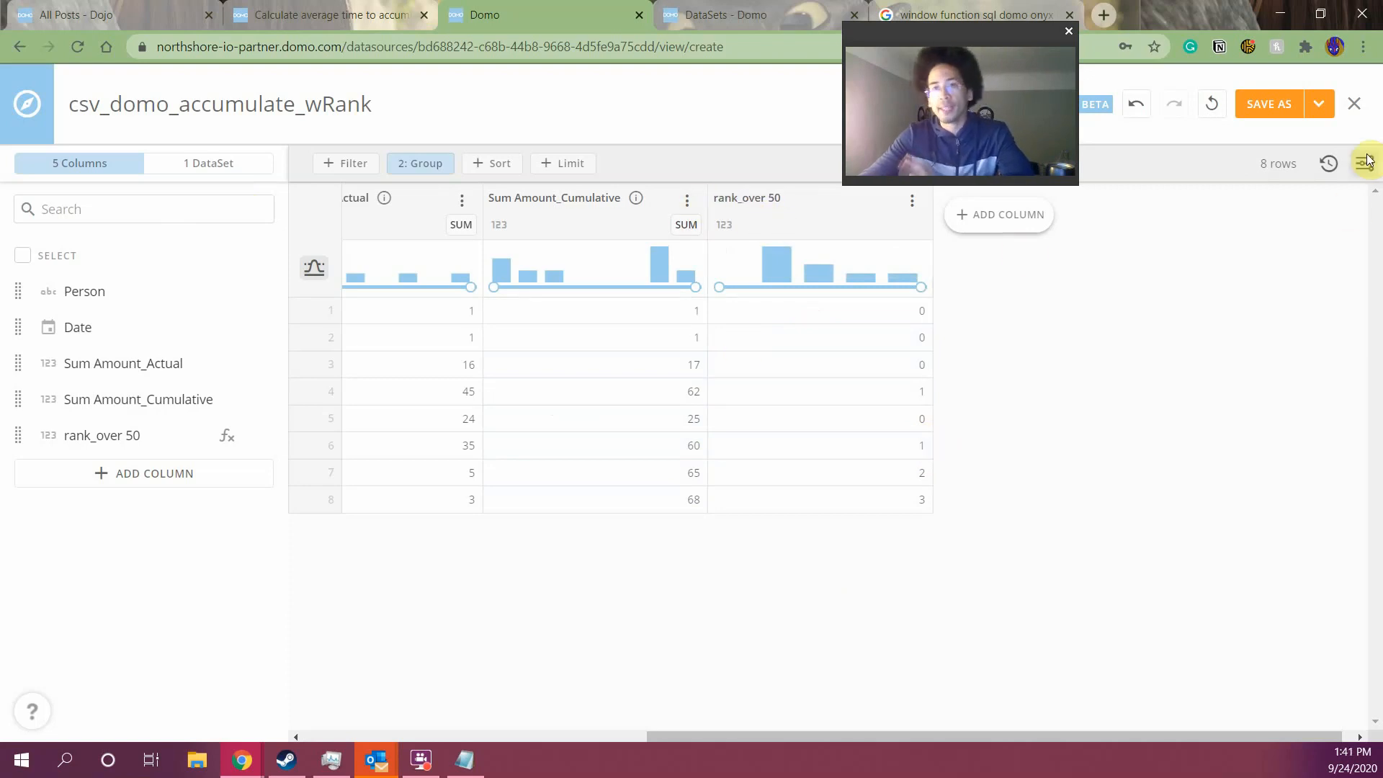
Save the view as csv_domo_accumulate_wRank
click(1317, 104)
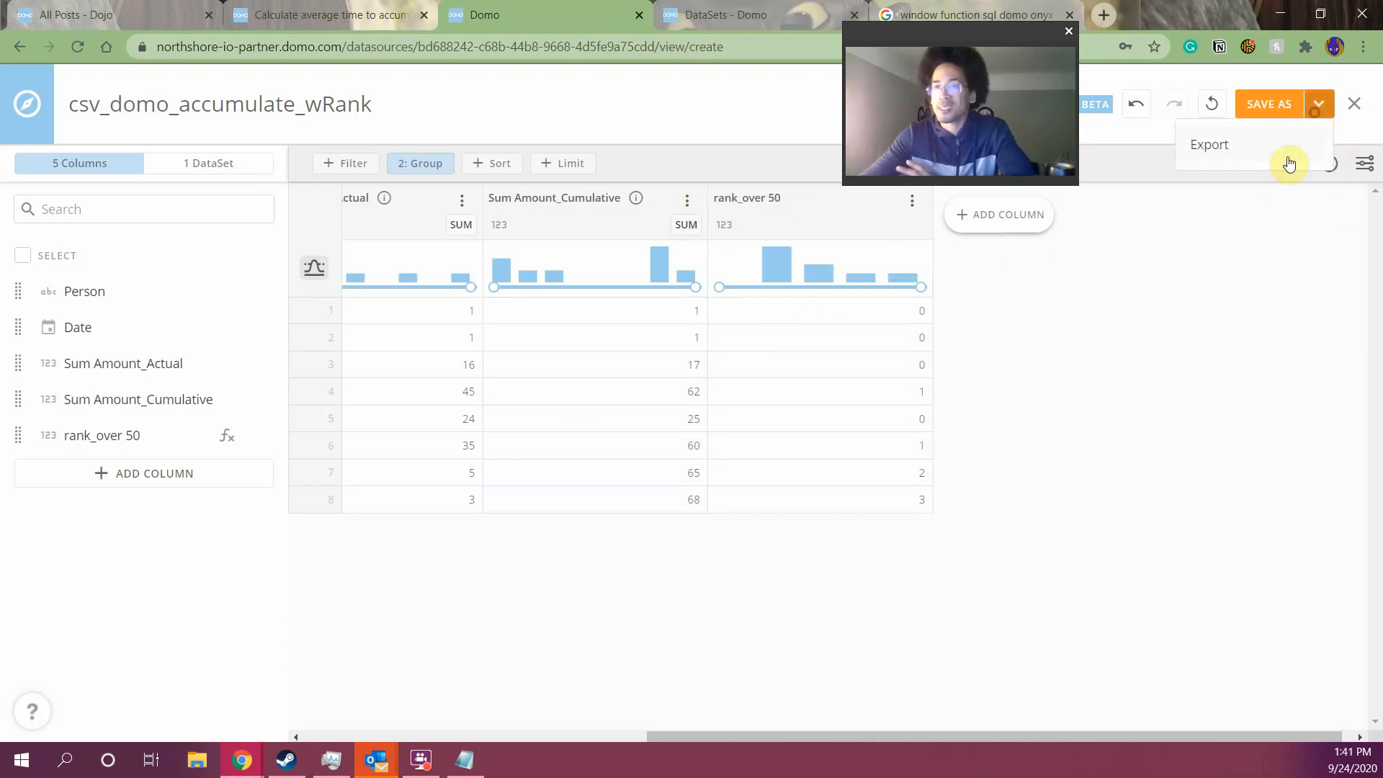
click(1269, 109)
click(828, 504)
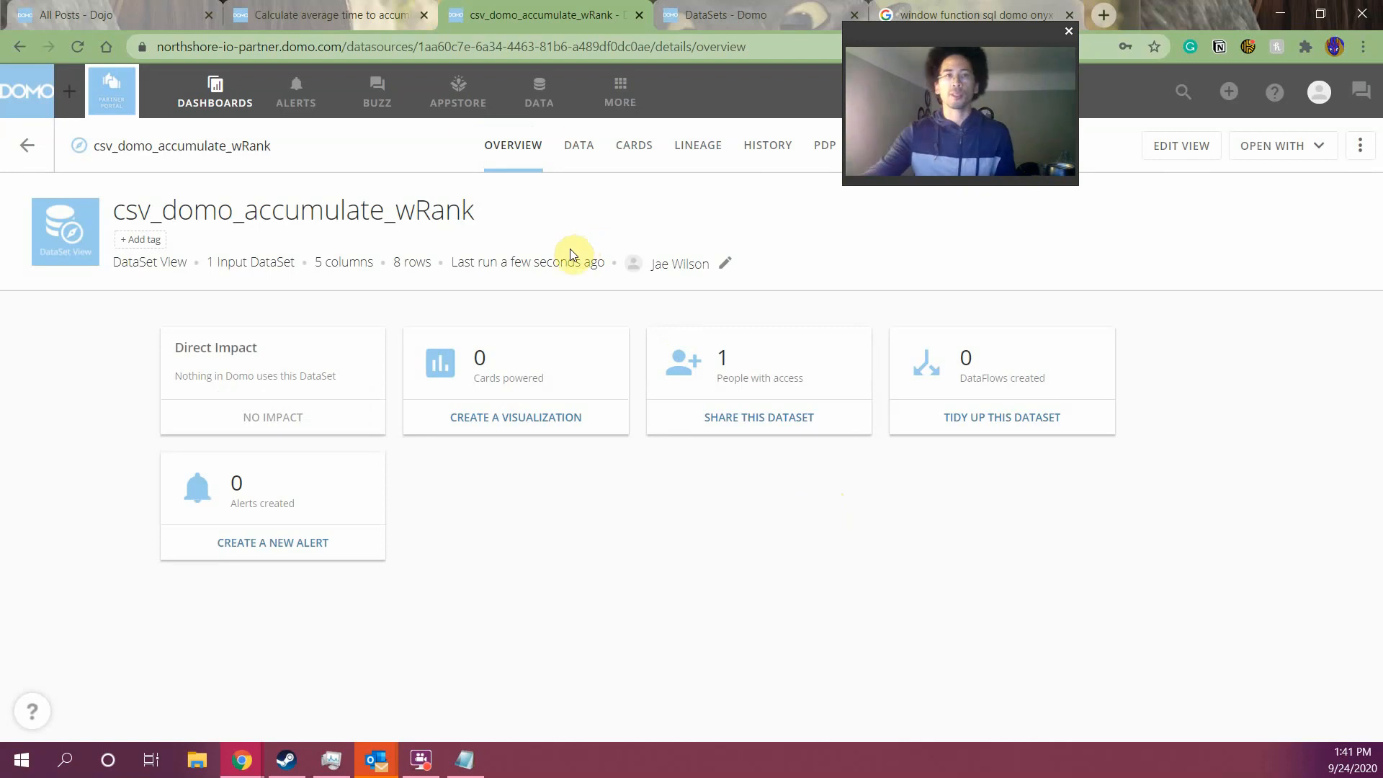
View the data of csv_domo_accumulate_wRank and open the view in Analyzer for a new visualization
click(576, 147)
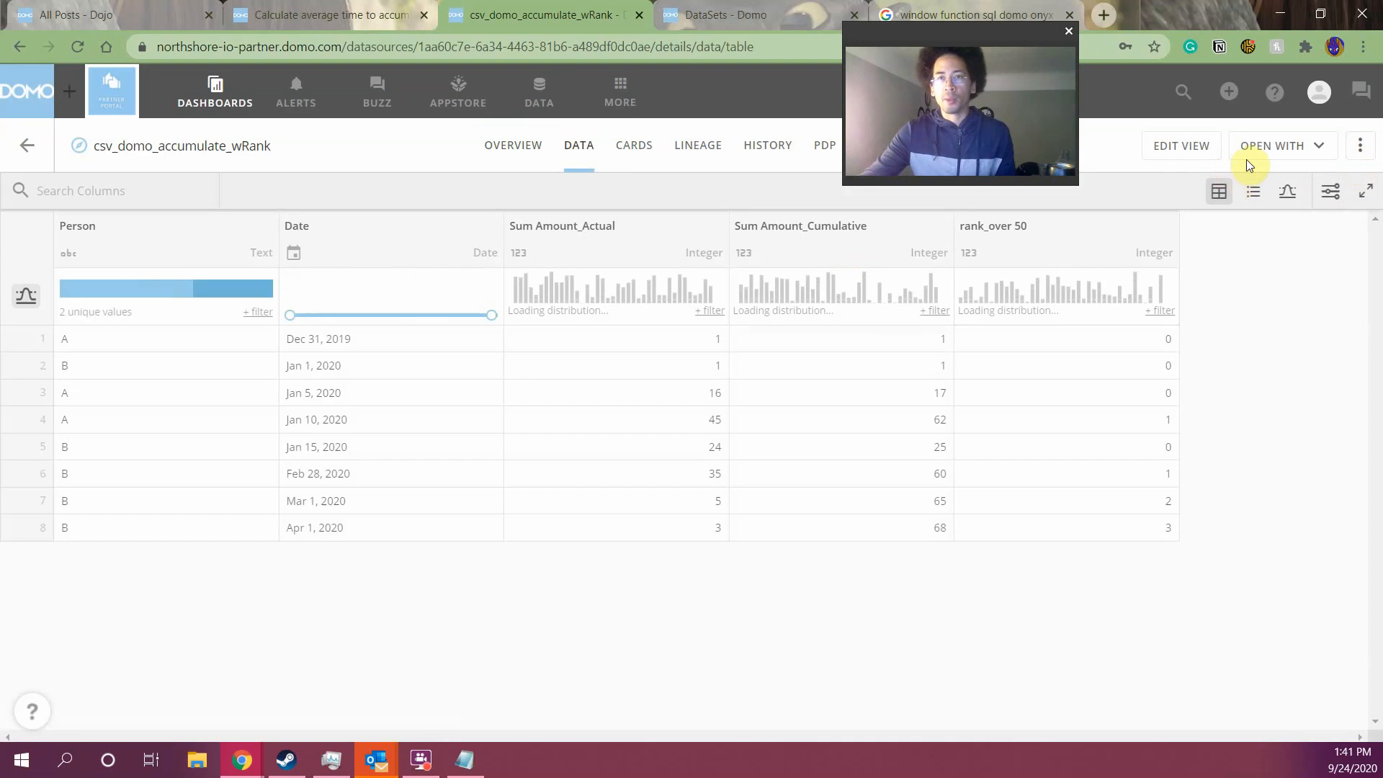
click(1295, 147)
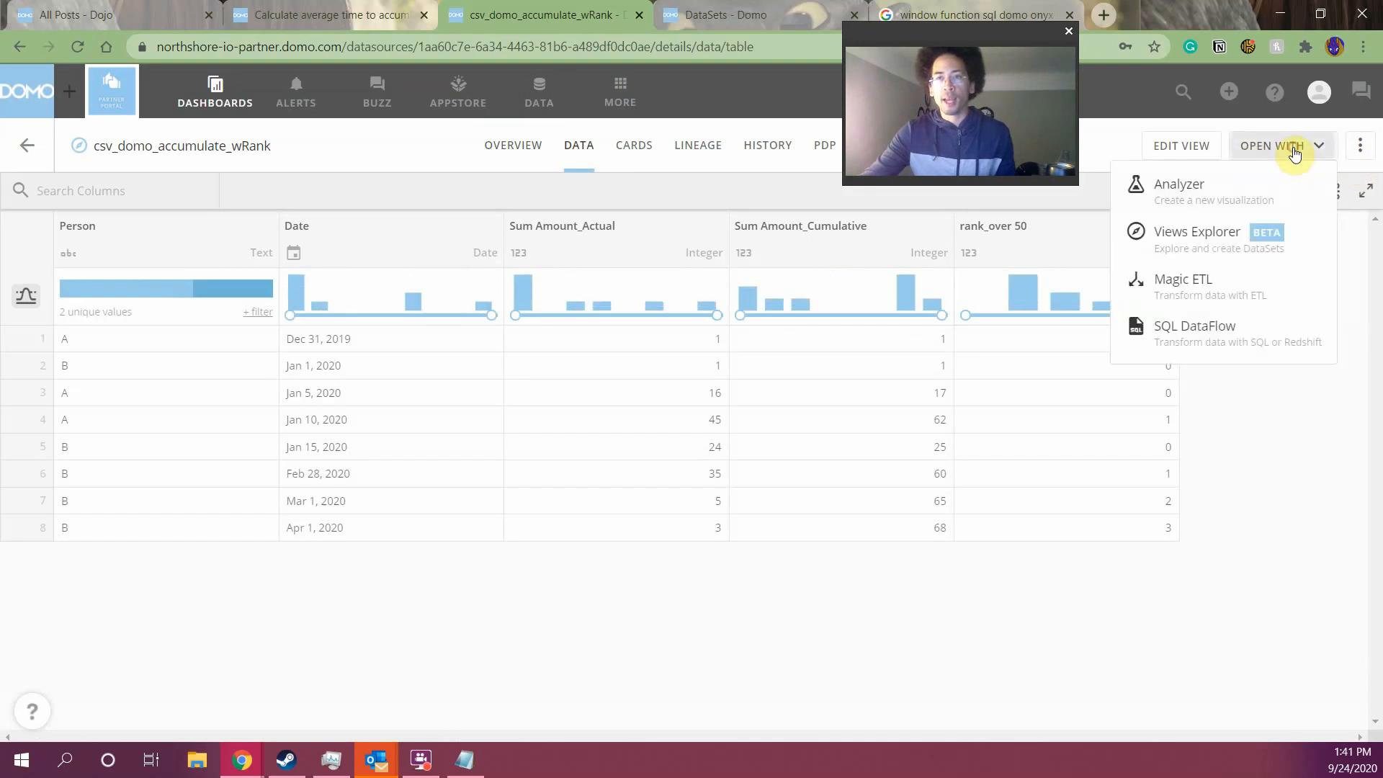
click(1239, 186)
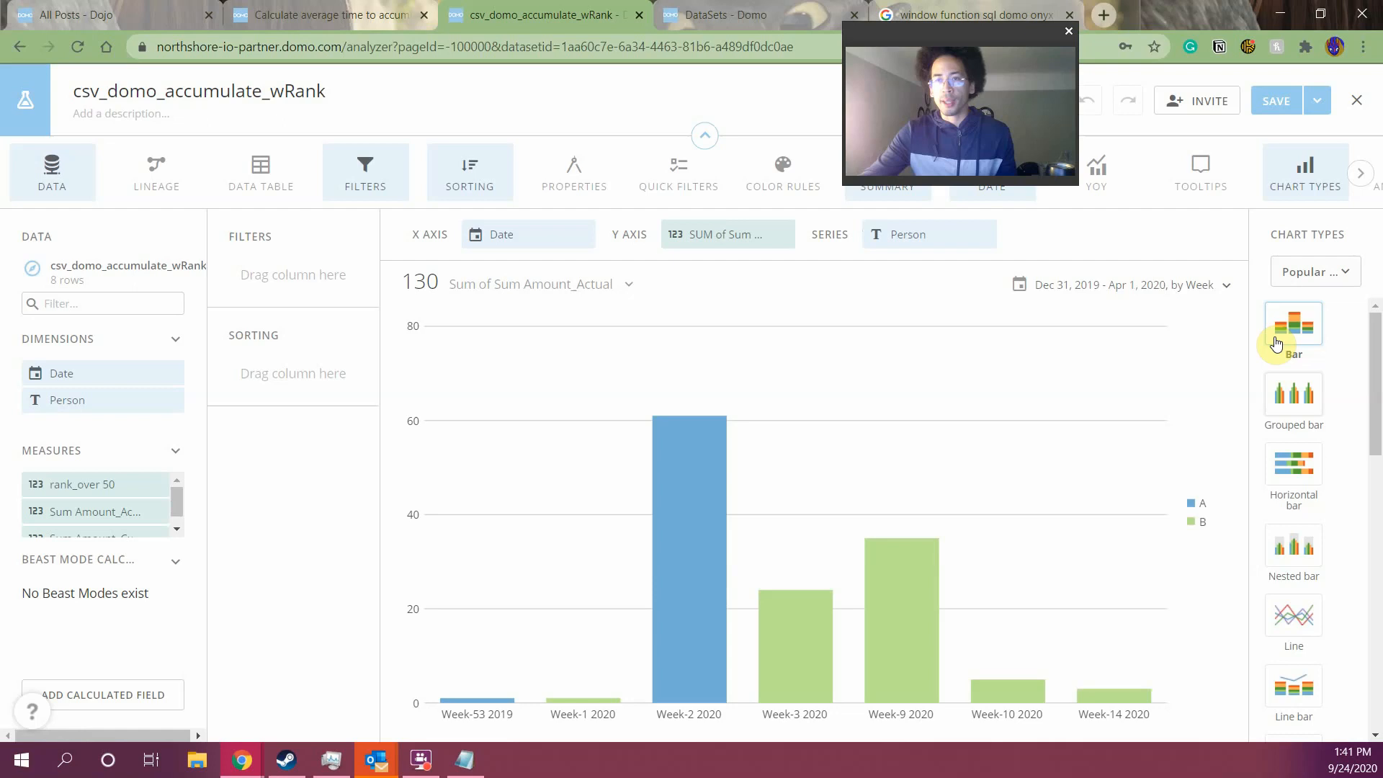
Change the card's chart type to HTML Table
click(1297, 272)
click(1257, 676)
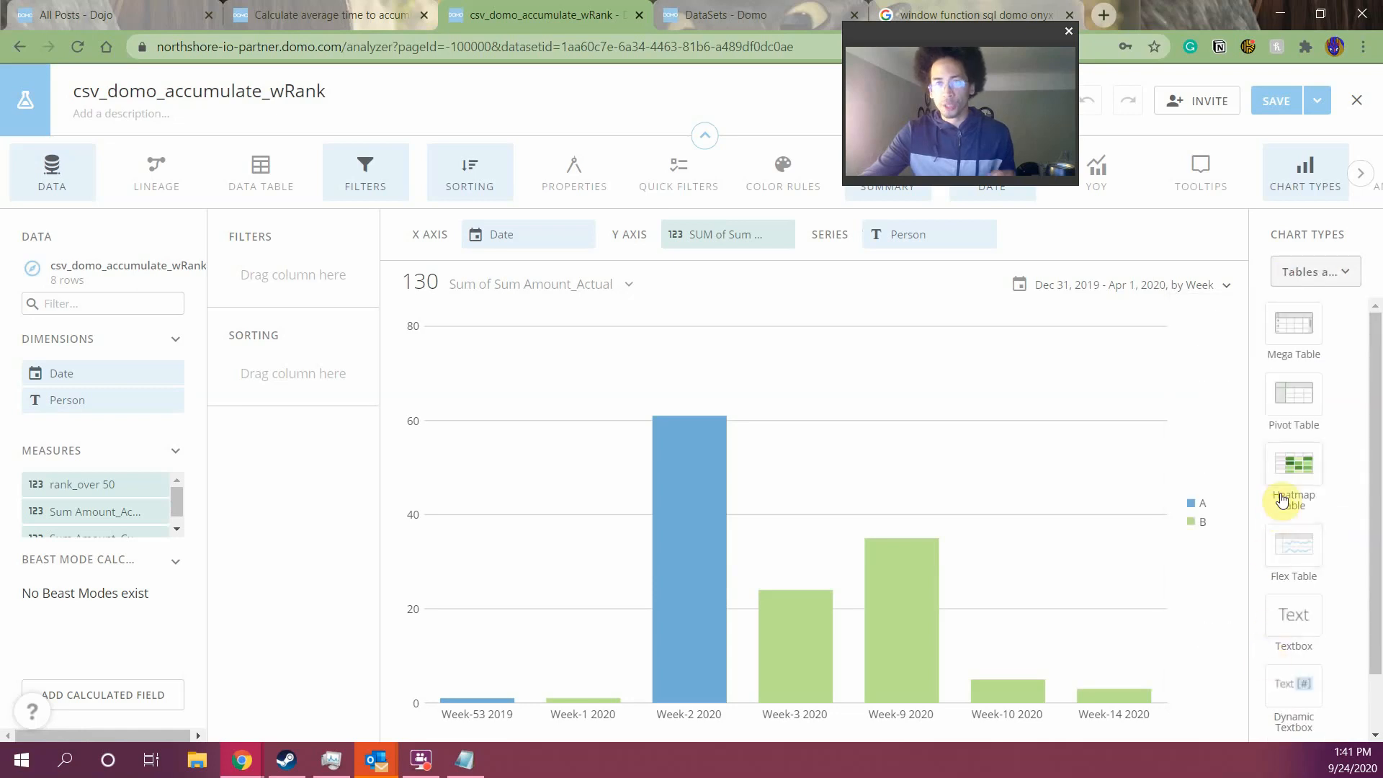
scroll(1290, 663, down, 1)
click(1294, 699)
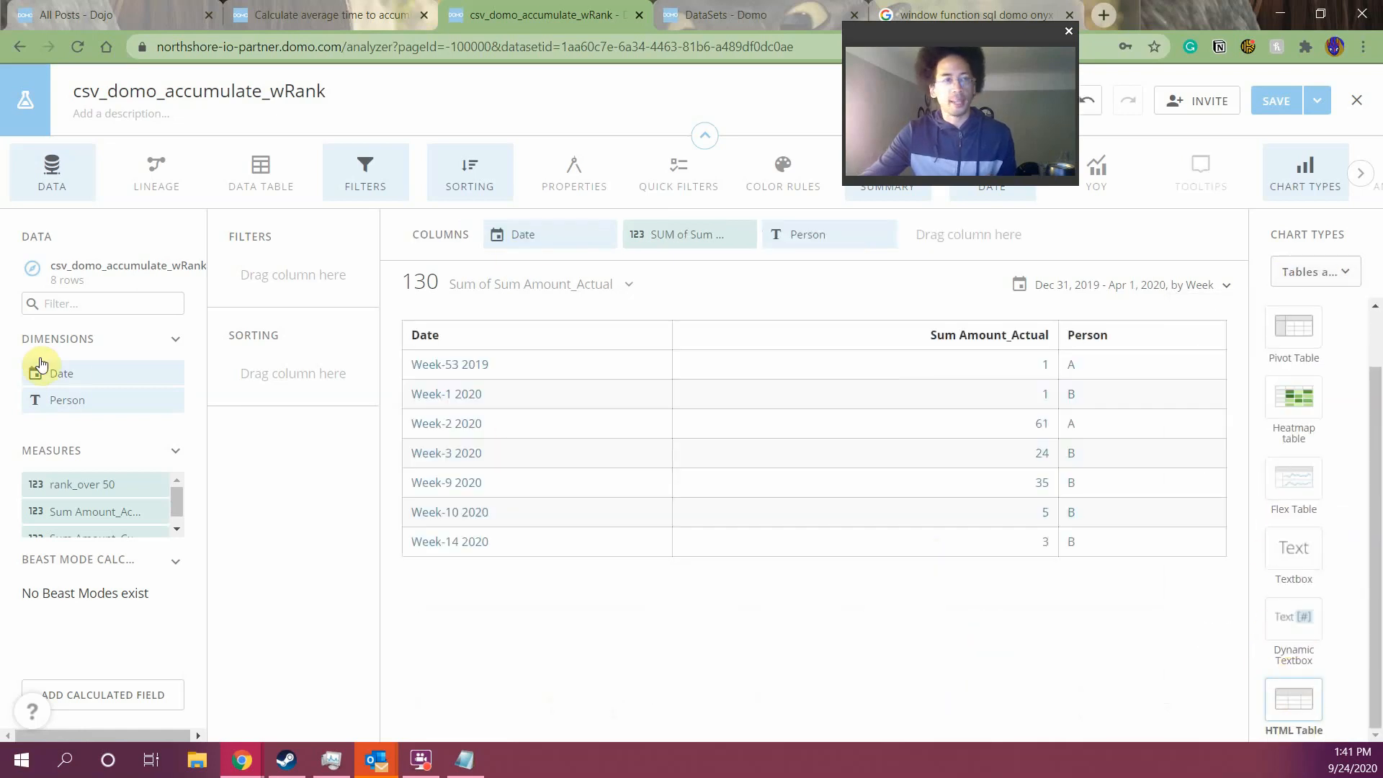
Filter the card to rows where rank_over 50 is 1
click(68, 304)
text(ra)
drag(61, 483, 292, 278)
click(384, 390)
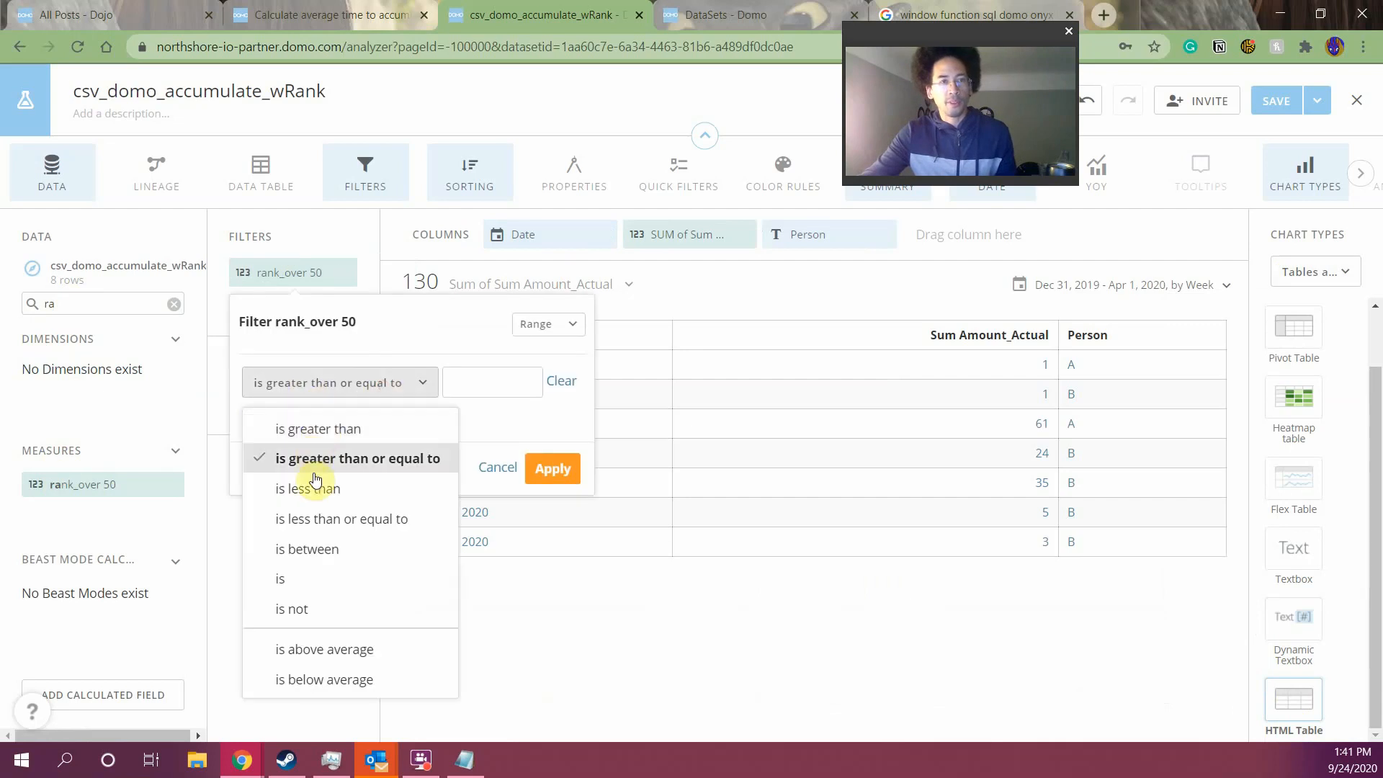
click(299, 585)
click(358, 390)
text(1)
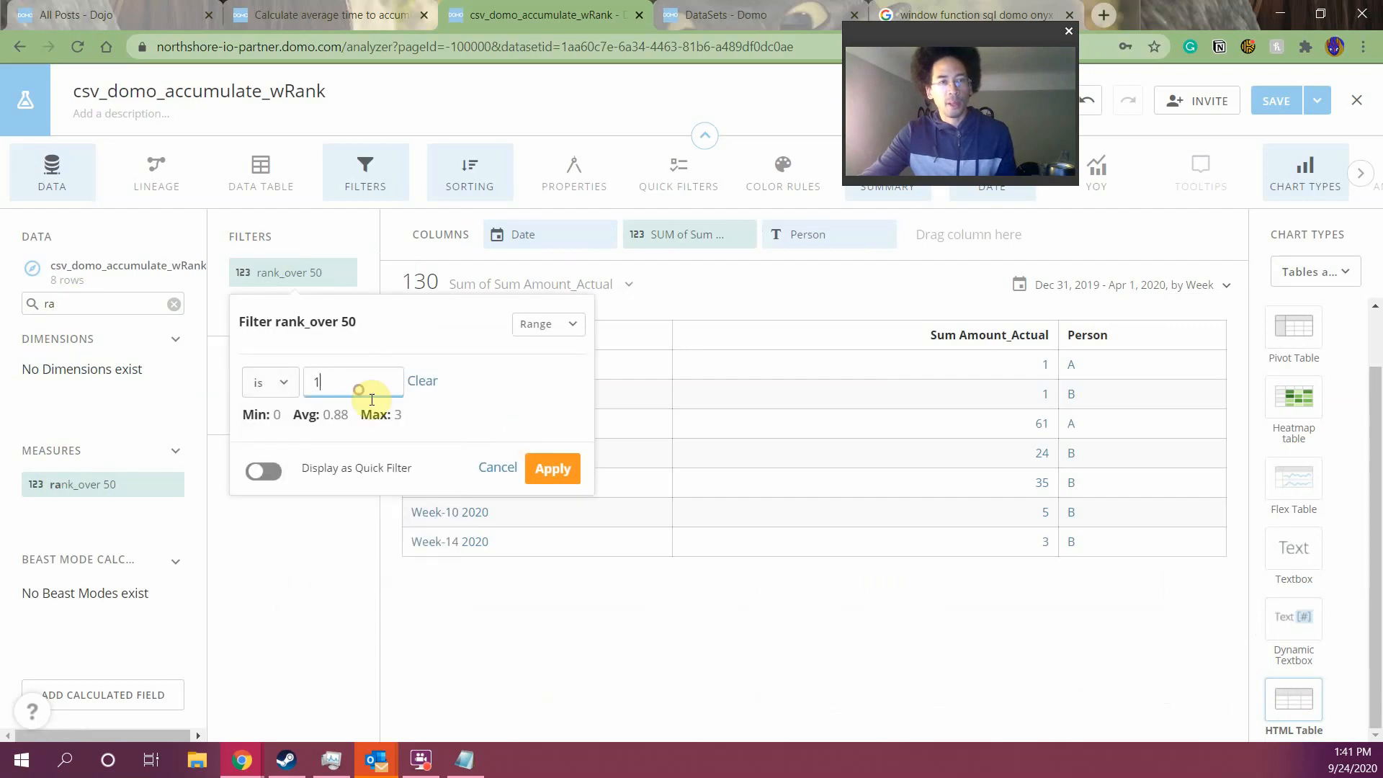
click(552, 469)
Replace the aggregated amount column with unaggregated Sum Amount_Actual and Sum Amount_Cumulative columns between Date and Person
click(742, 235)
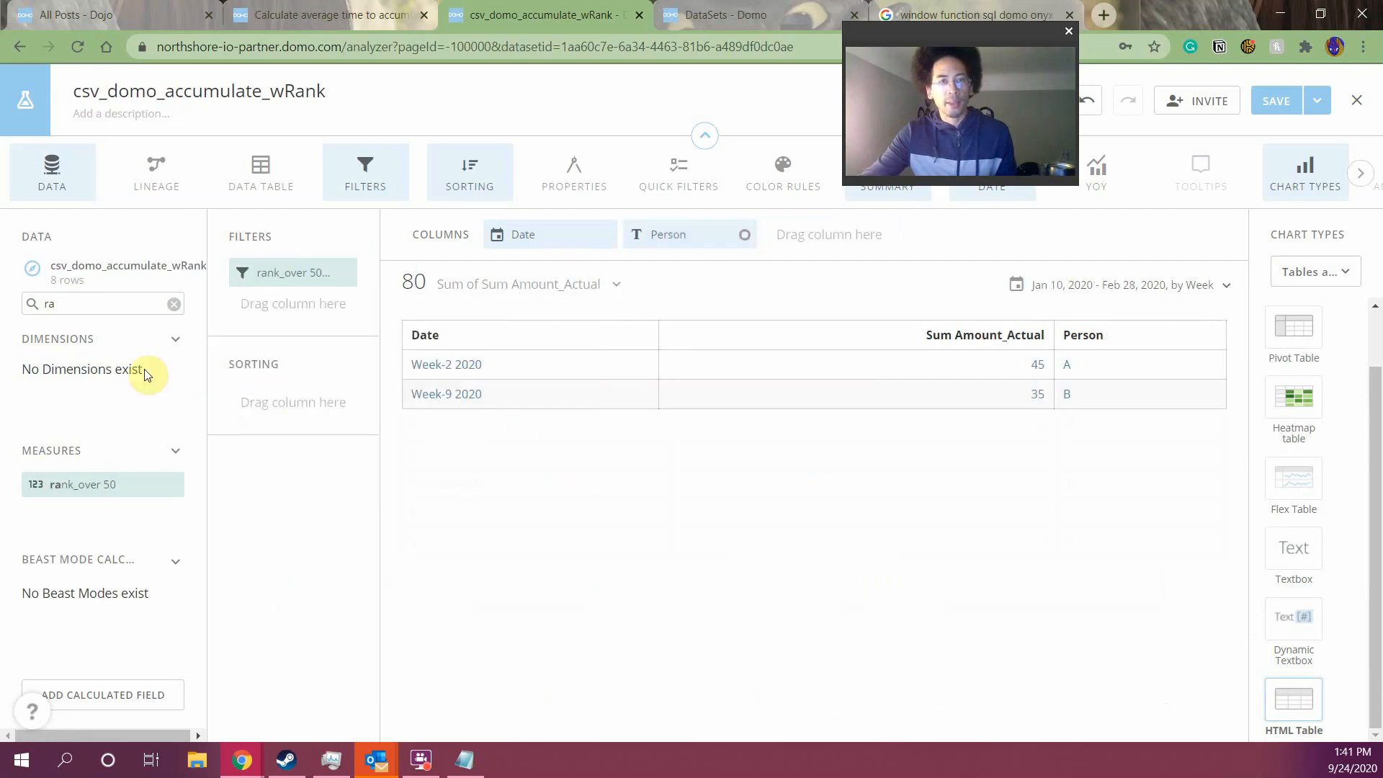
double_click(93, 304)
text(am)
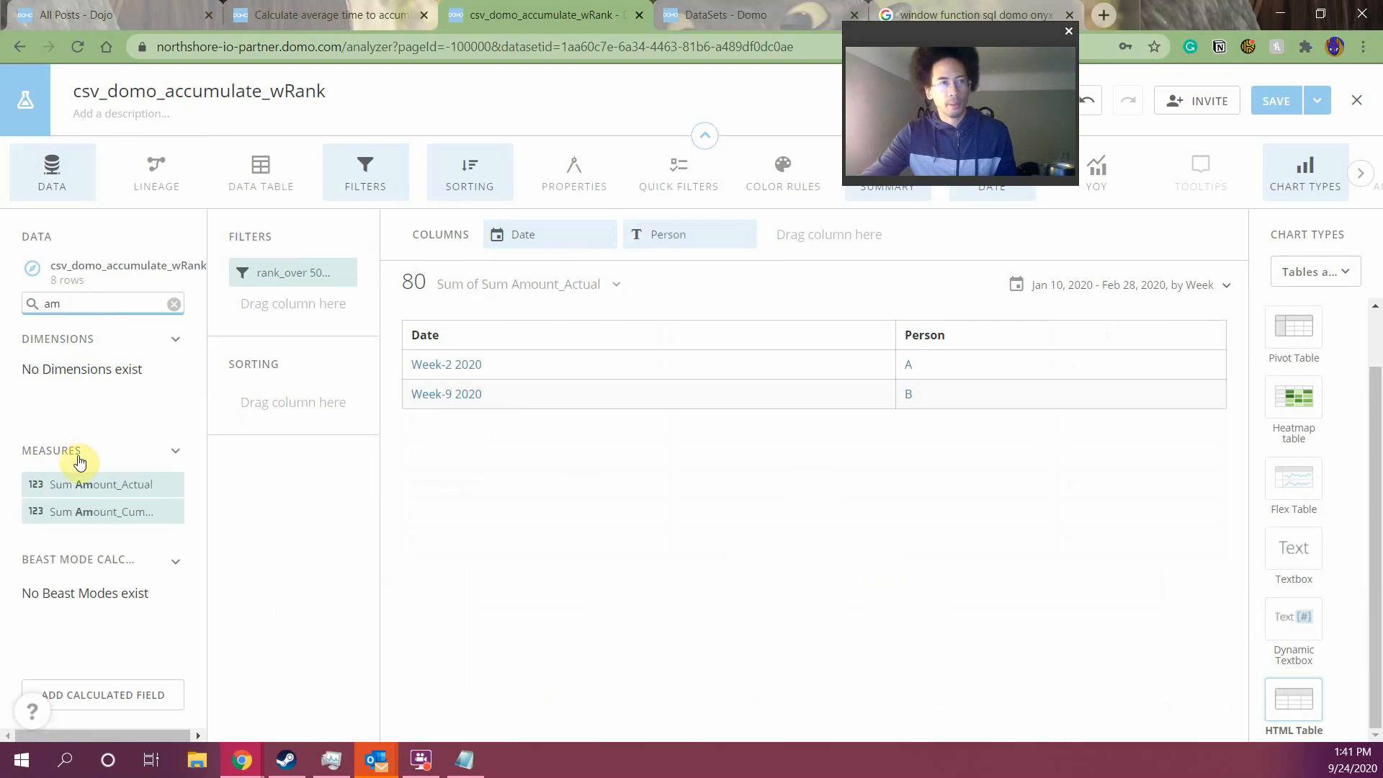
drag(72, 513, 691, 234)
drag(120, 488, 648, 238)
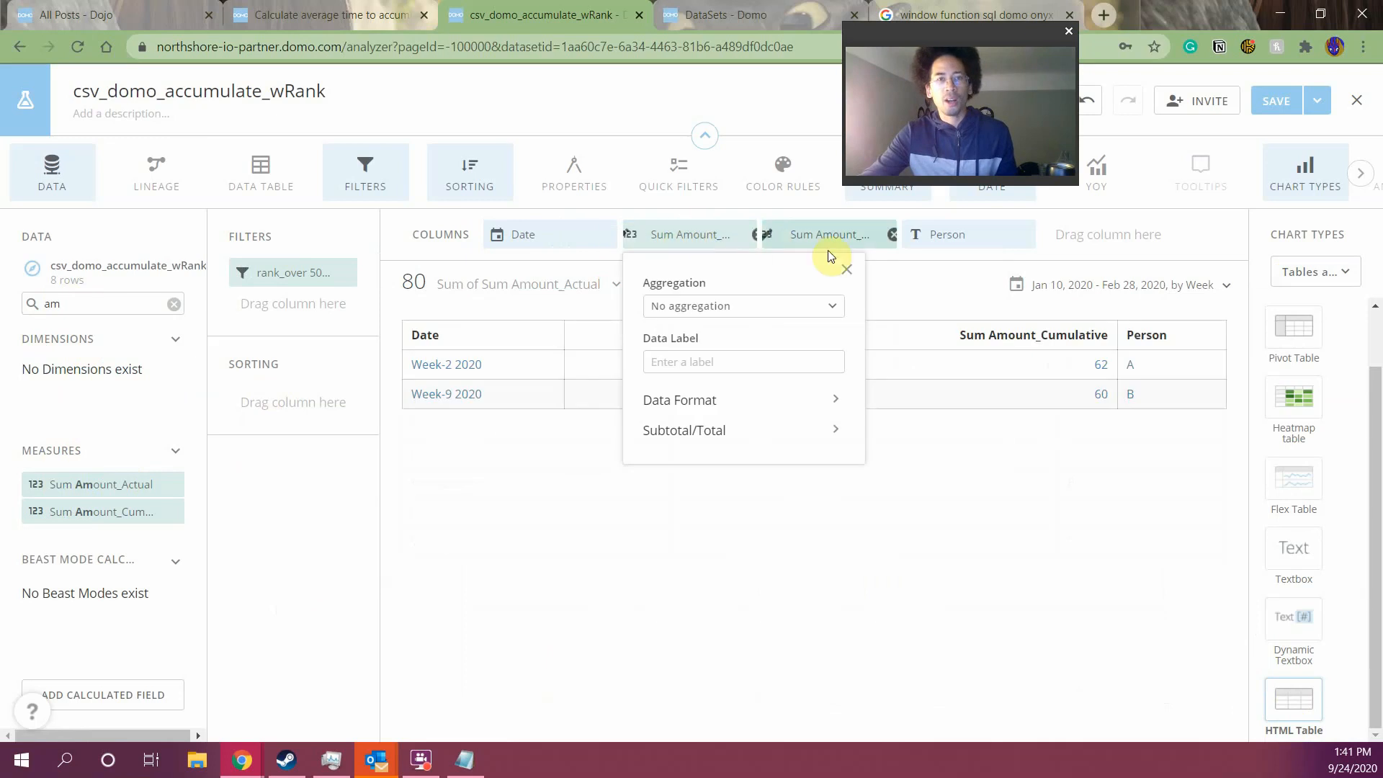
Label the Sum Amount_Actual column Activity That Day
click(690, 367)
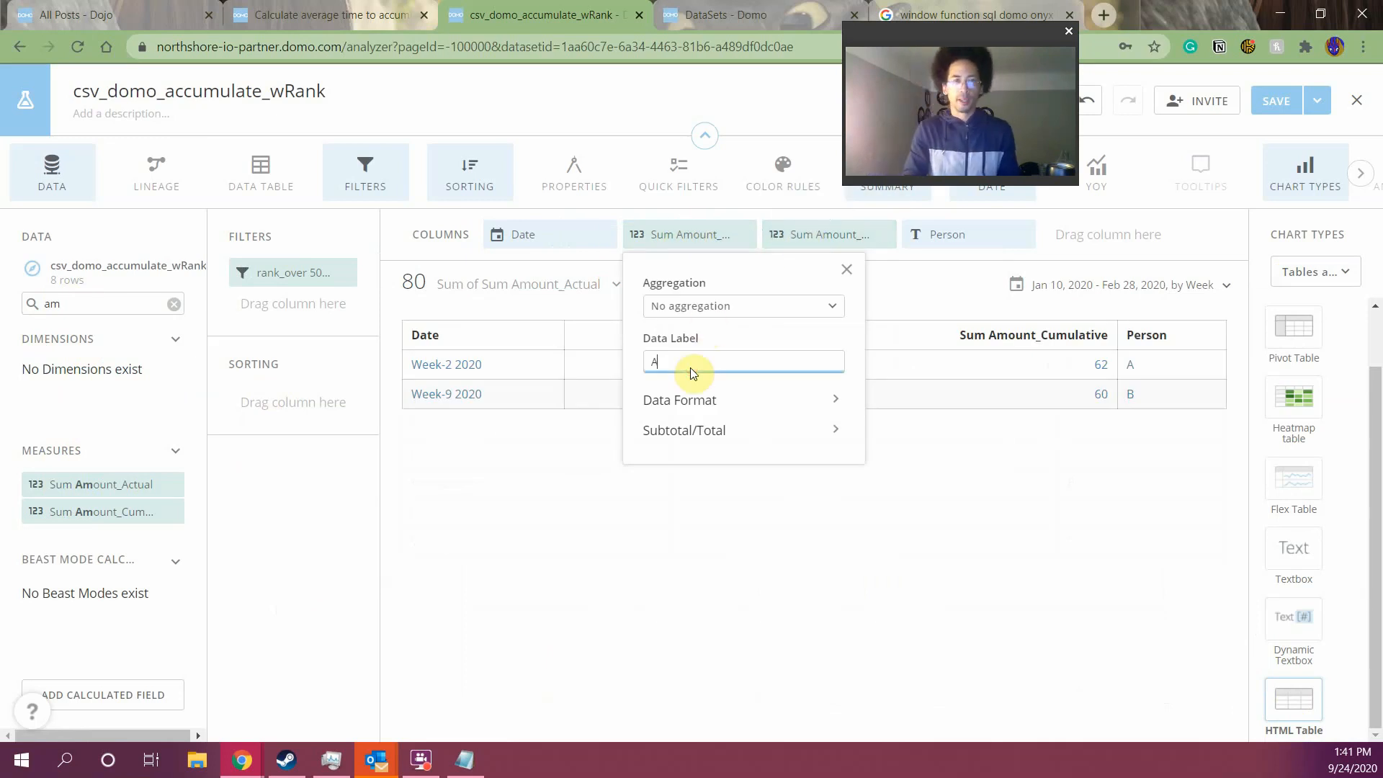
text(Amou)
key(BackSpace)
key(BackSpace)
key(BackSpace)
text(c)
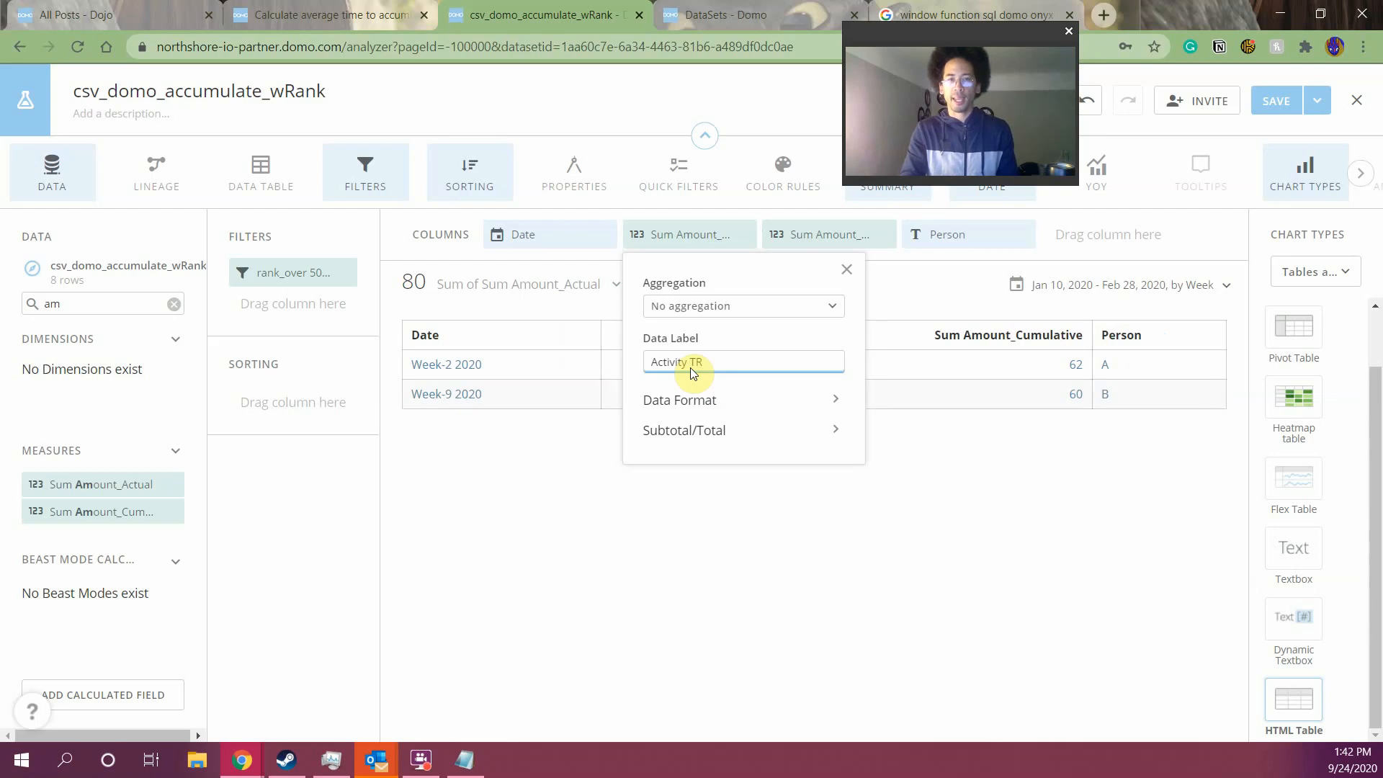
text(tivity That Day)
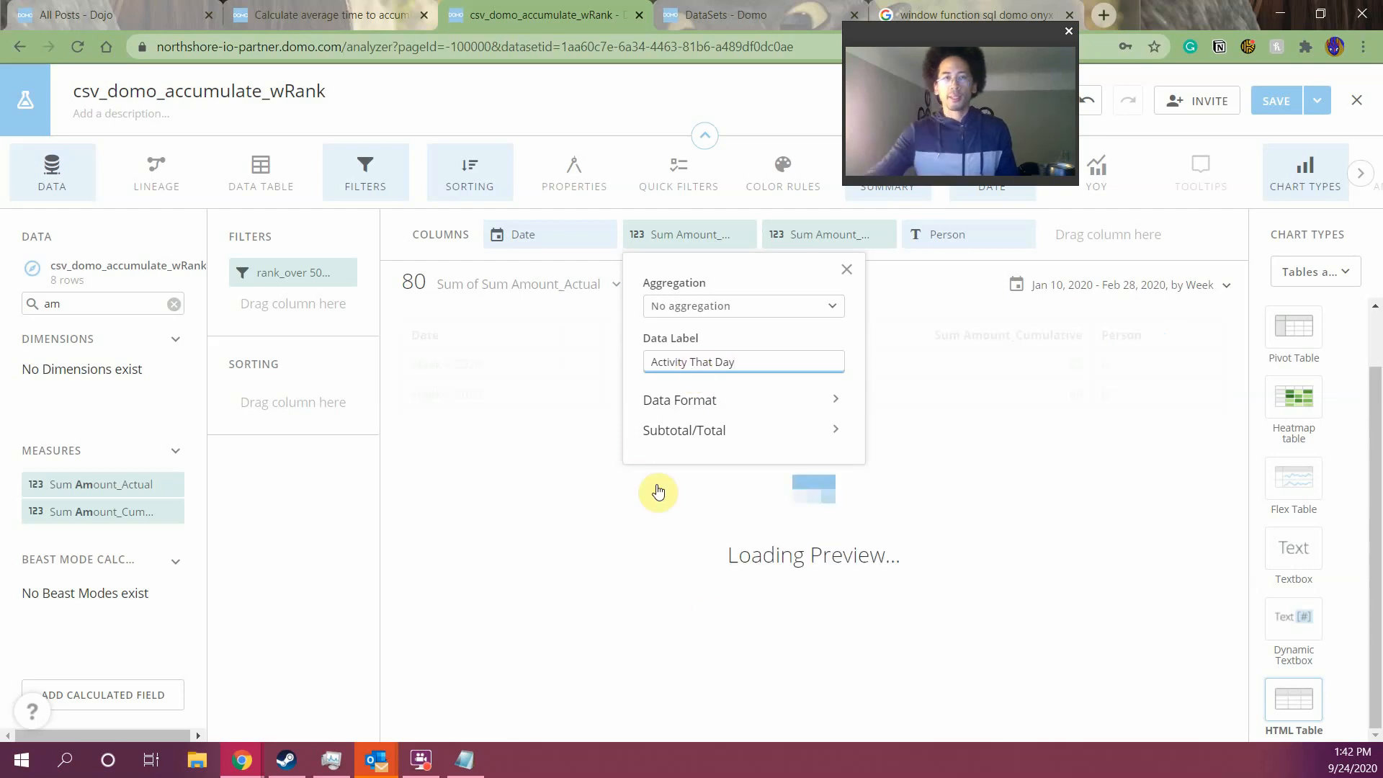
click(684, 493)
Label the Sum Amount_Cumulative column Accumulated Points
click(822, 241)
click(840, 362)
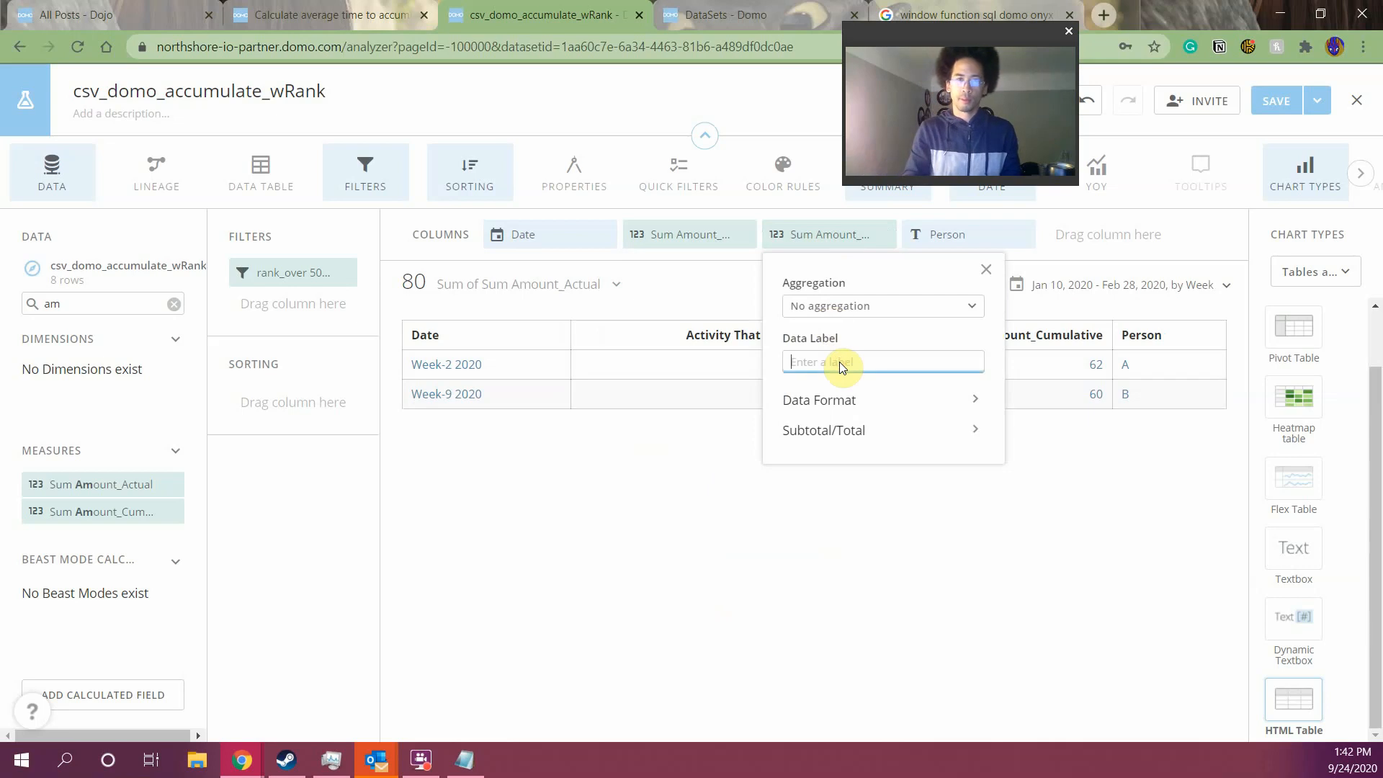
text(Accumulated P)
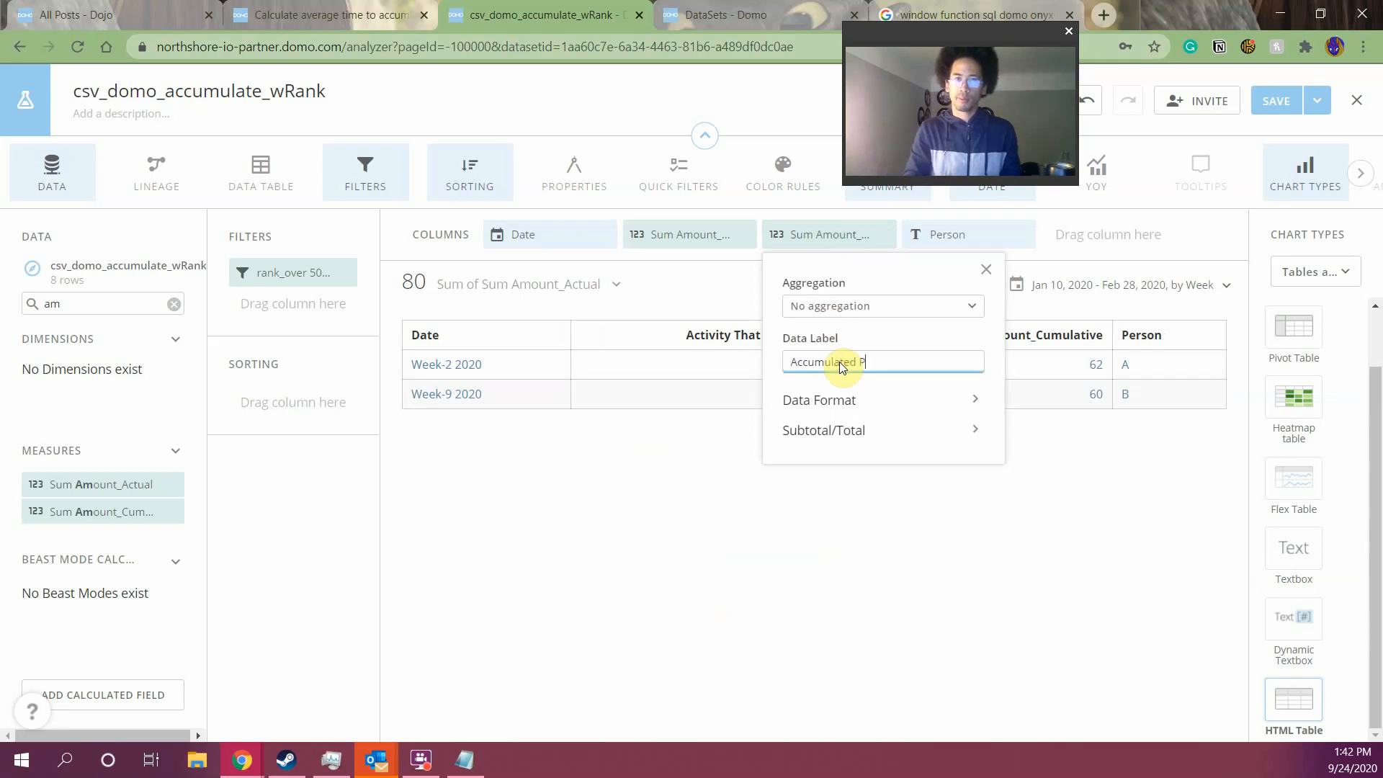
text(oints)
click(717, 590)
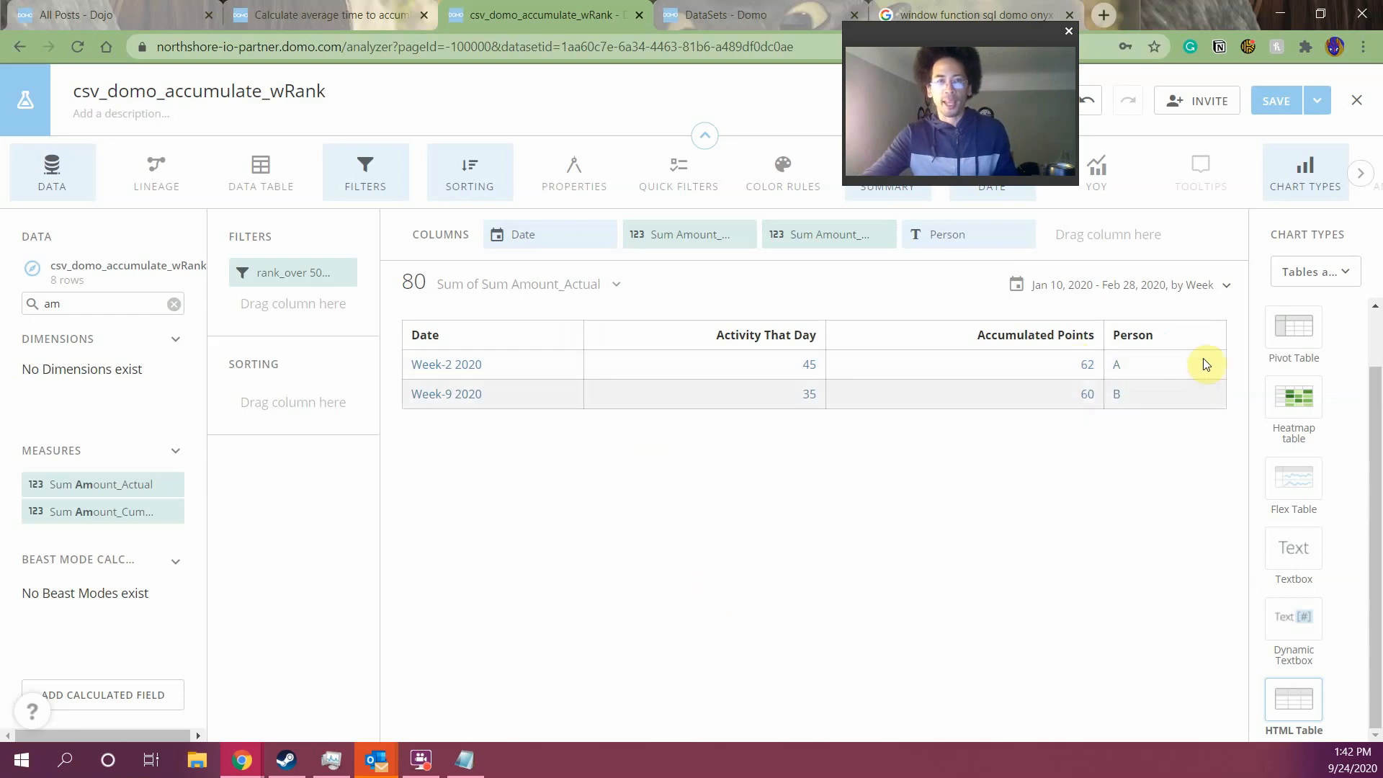
Set the card's date grouping to Day
click(1181, 287)
click(1069, 405)
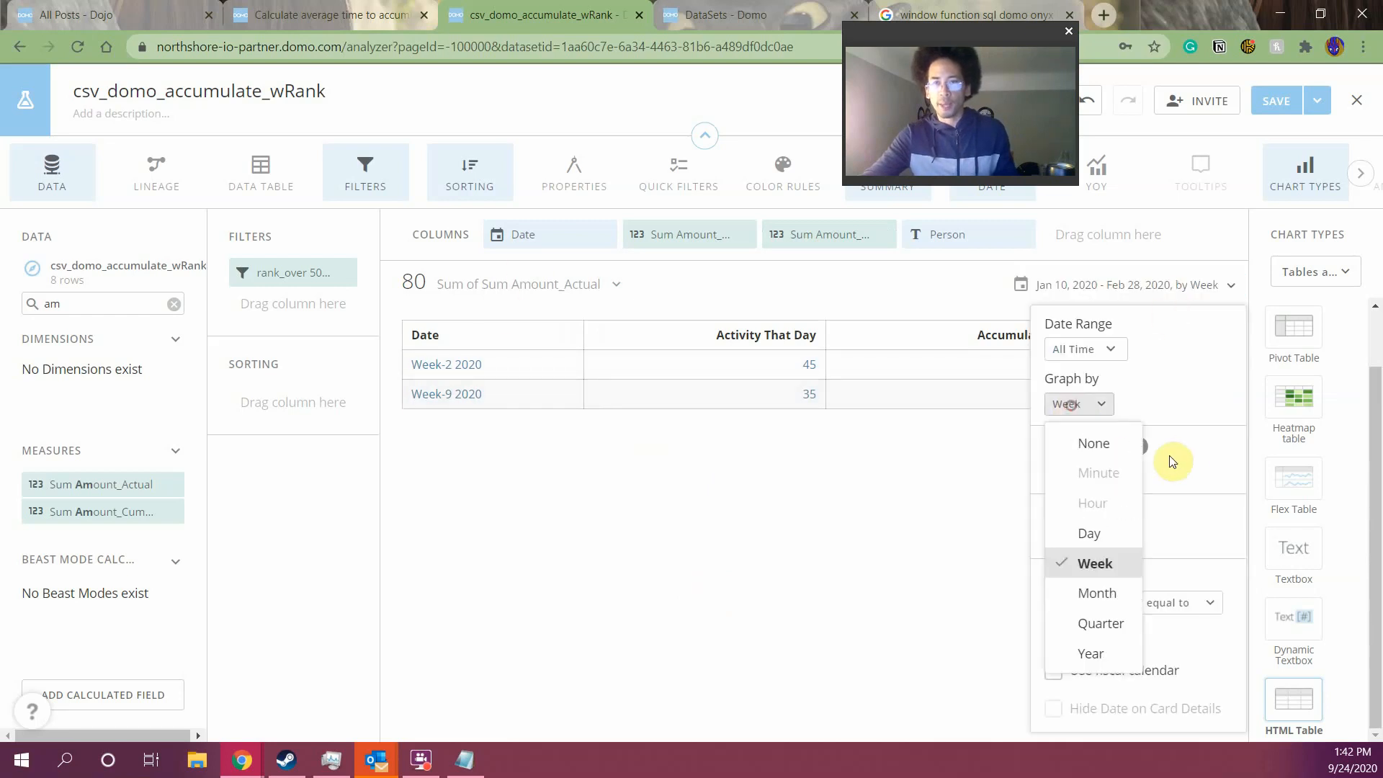
click(1084, 535)
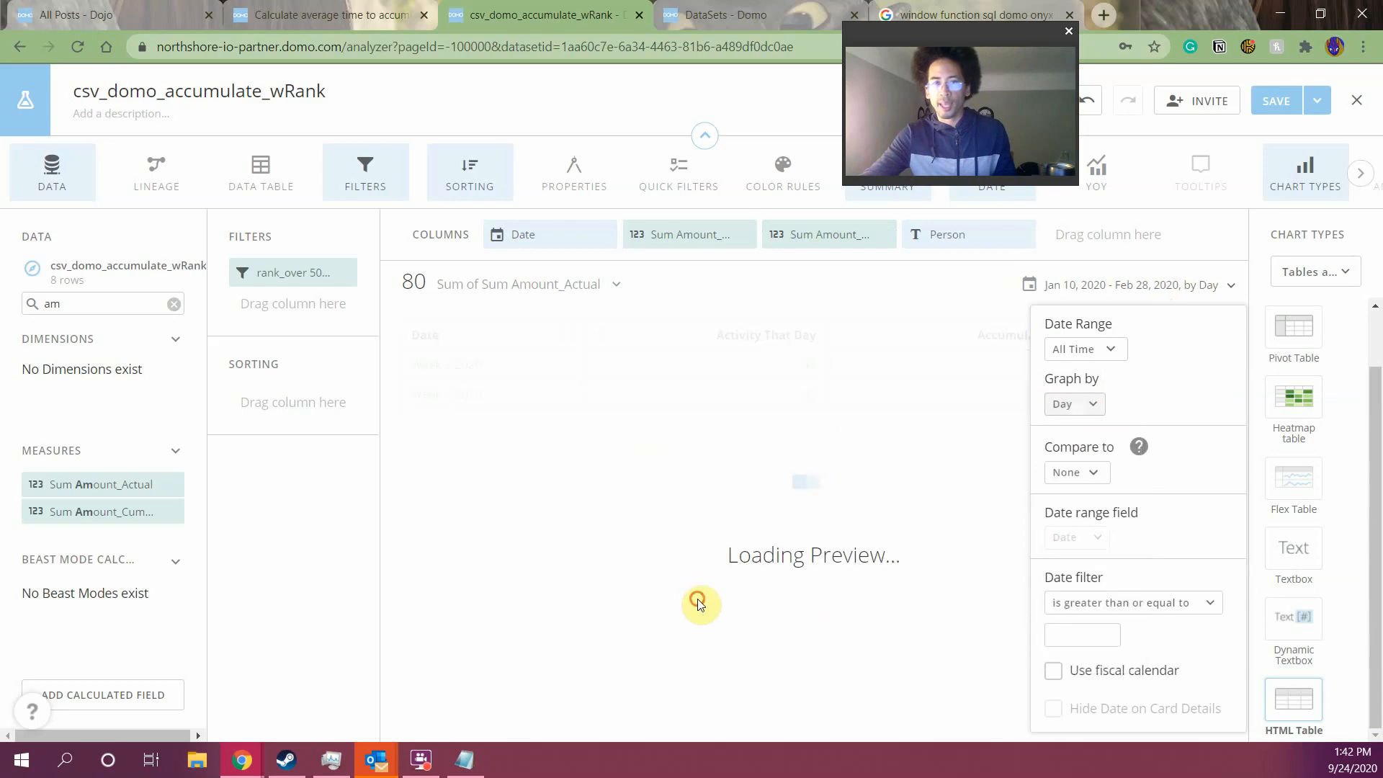
click(698, 598)
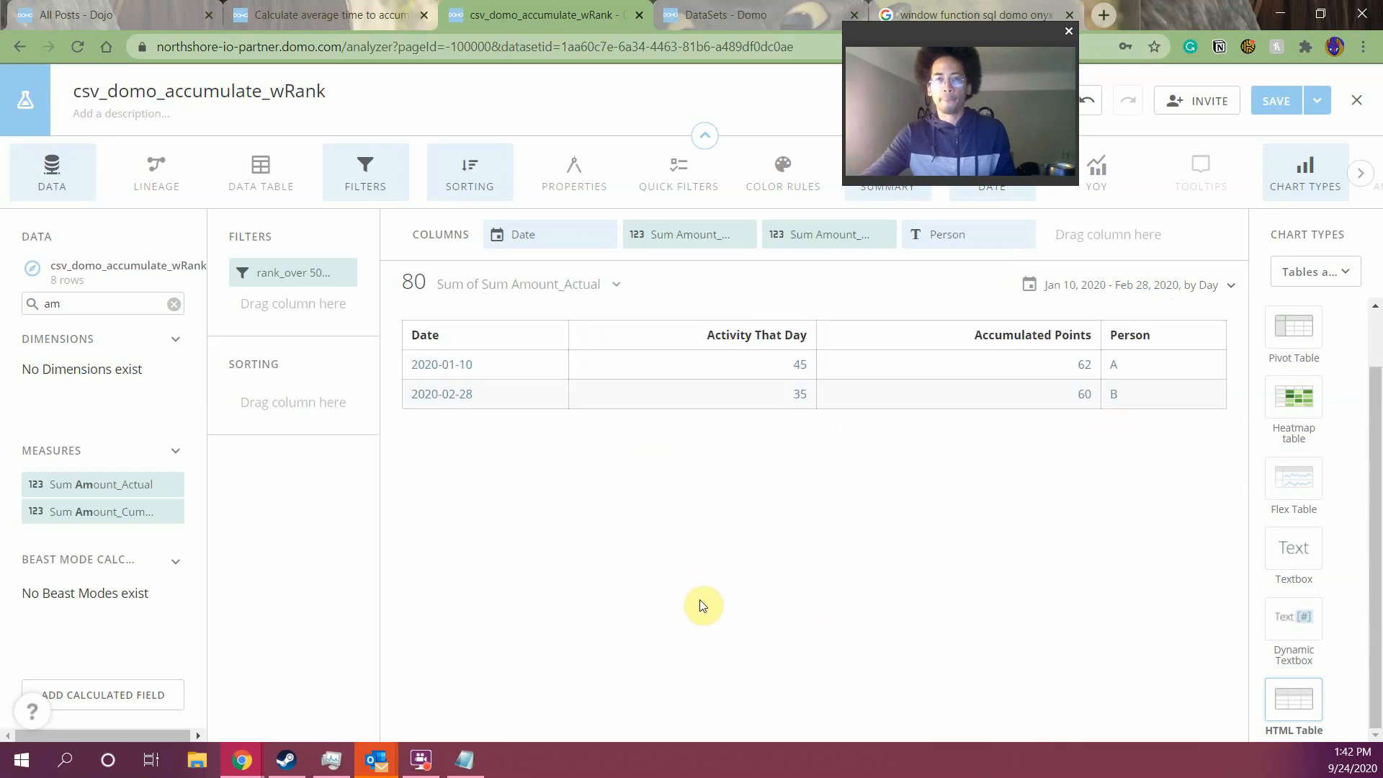
Search the card's available fields for a first transaction date using "fir" and "date"
double_click(61, 301)
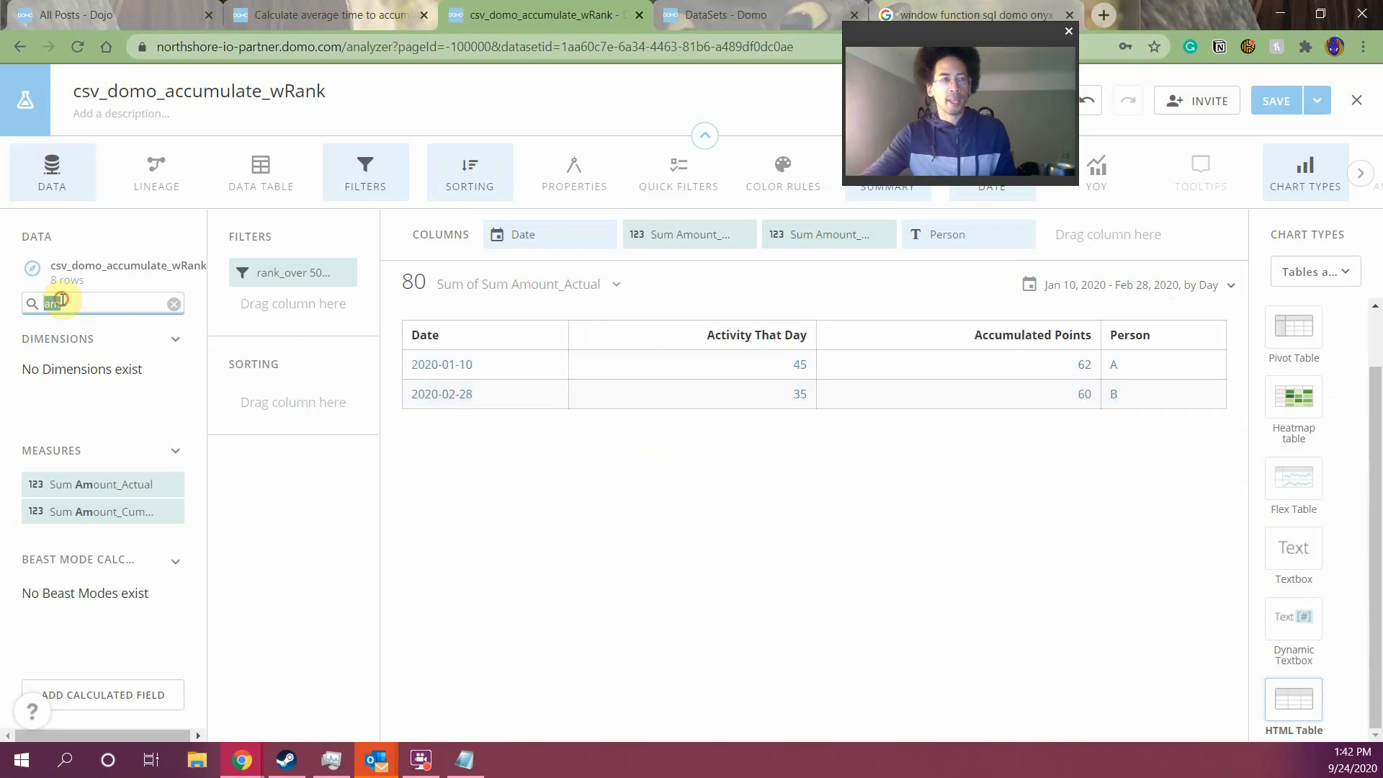
text(f)
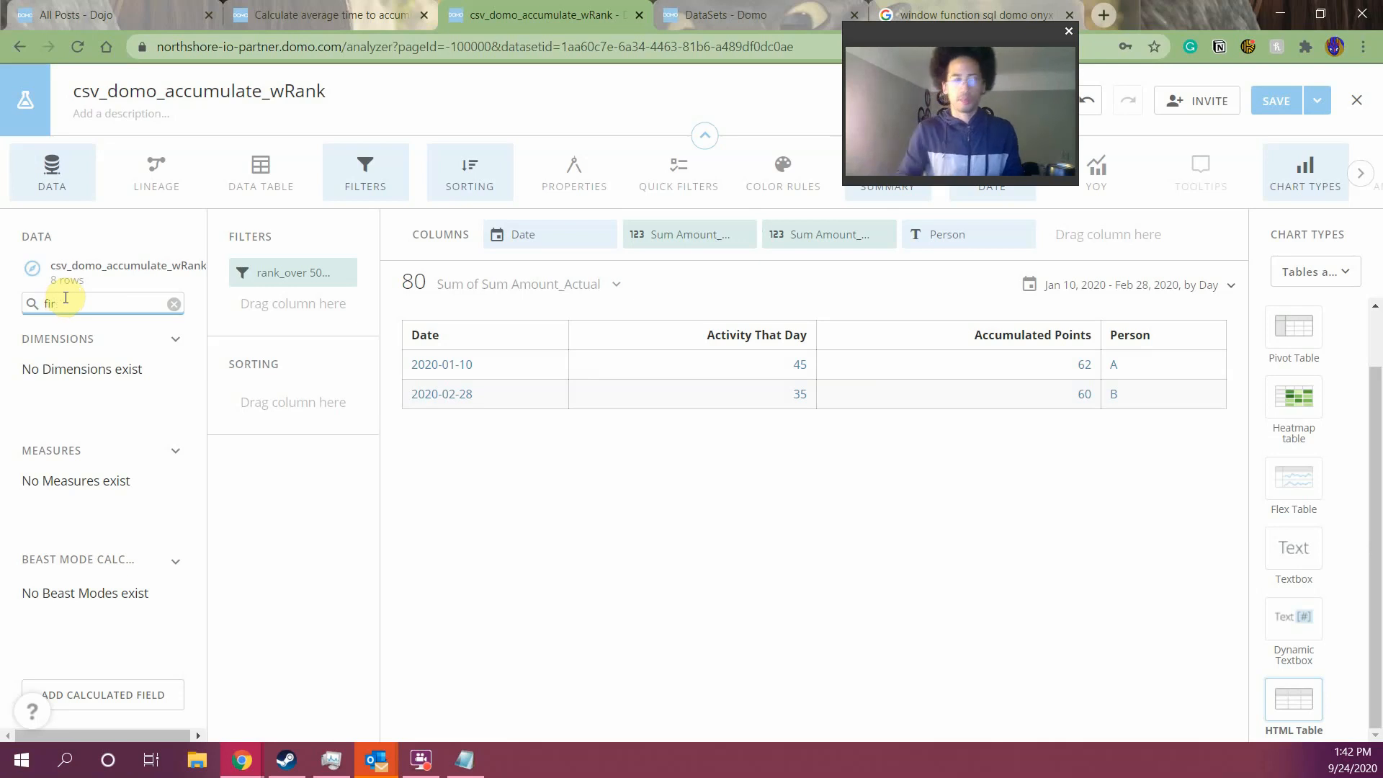
key(BackSpace)
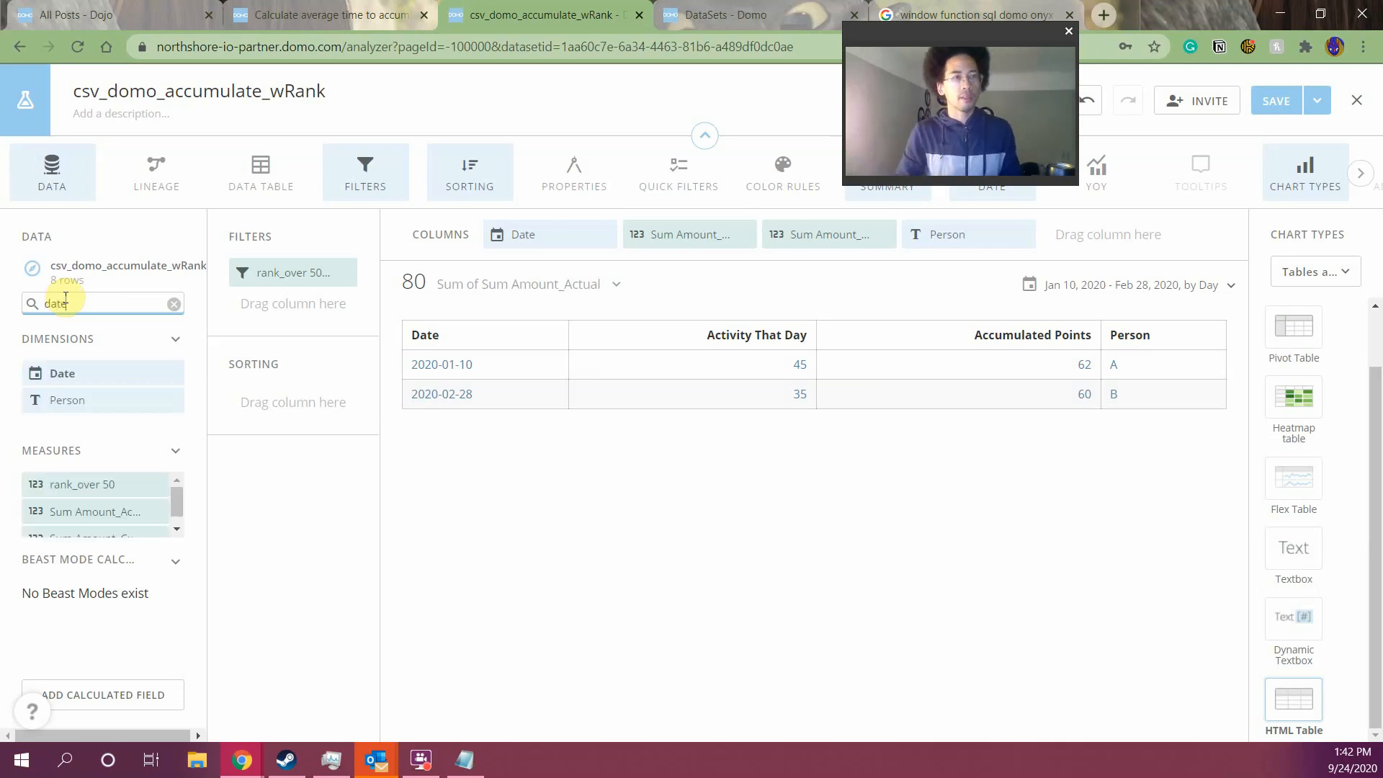
text(date)
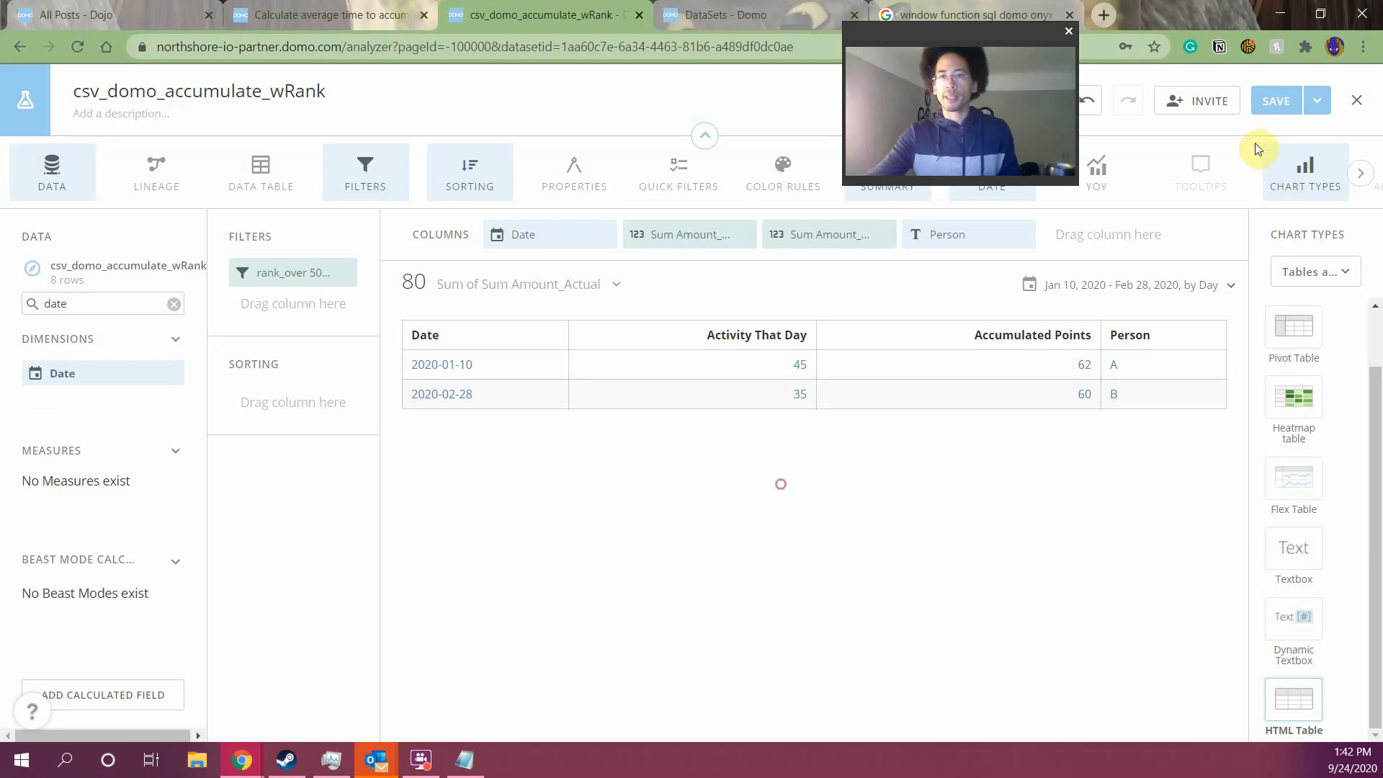
Save and close the card, and reopen the csv_domo_accumulate_wRank view from the DataSets list for editing
click(1274, 102)
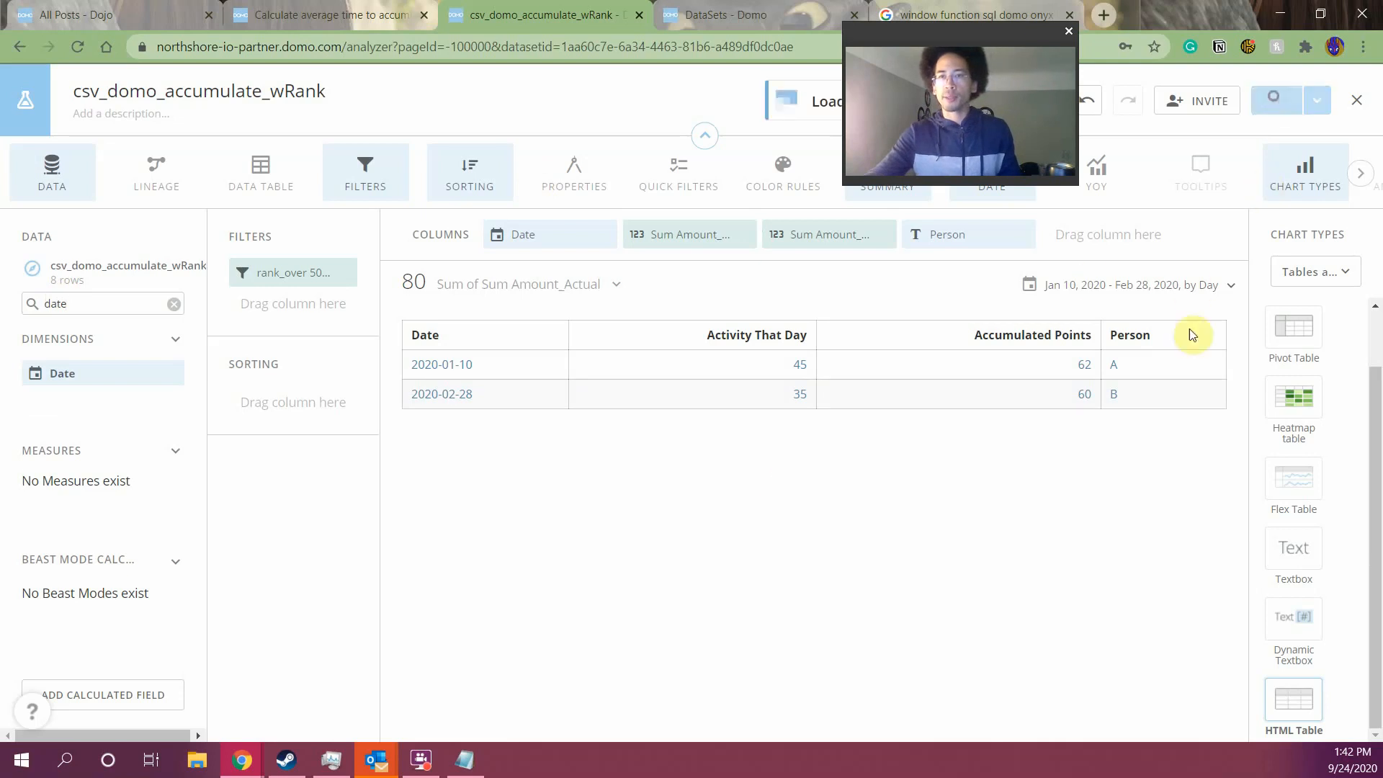
click(1348, 110)
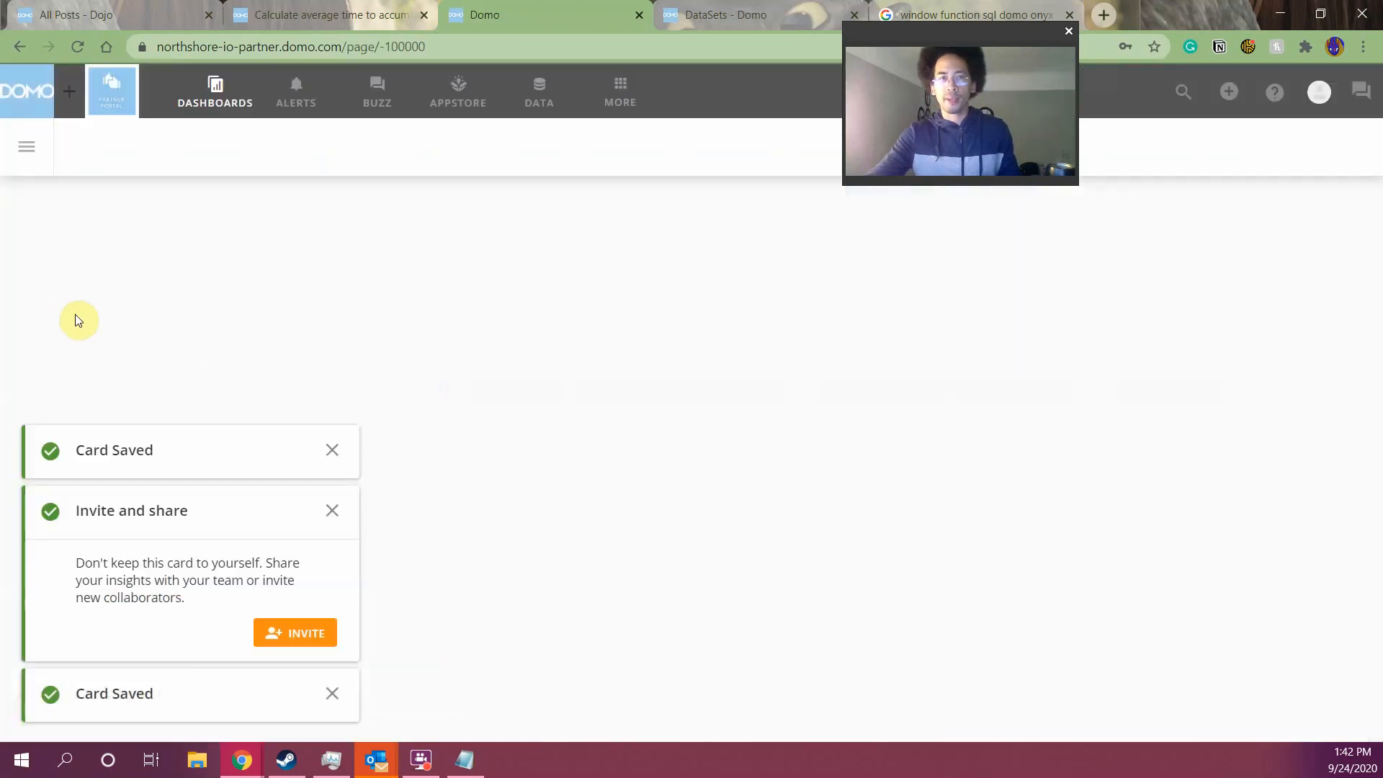
click(538, 115)
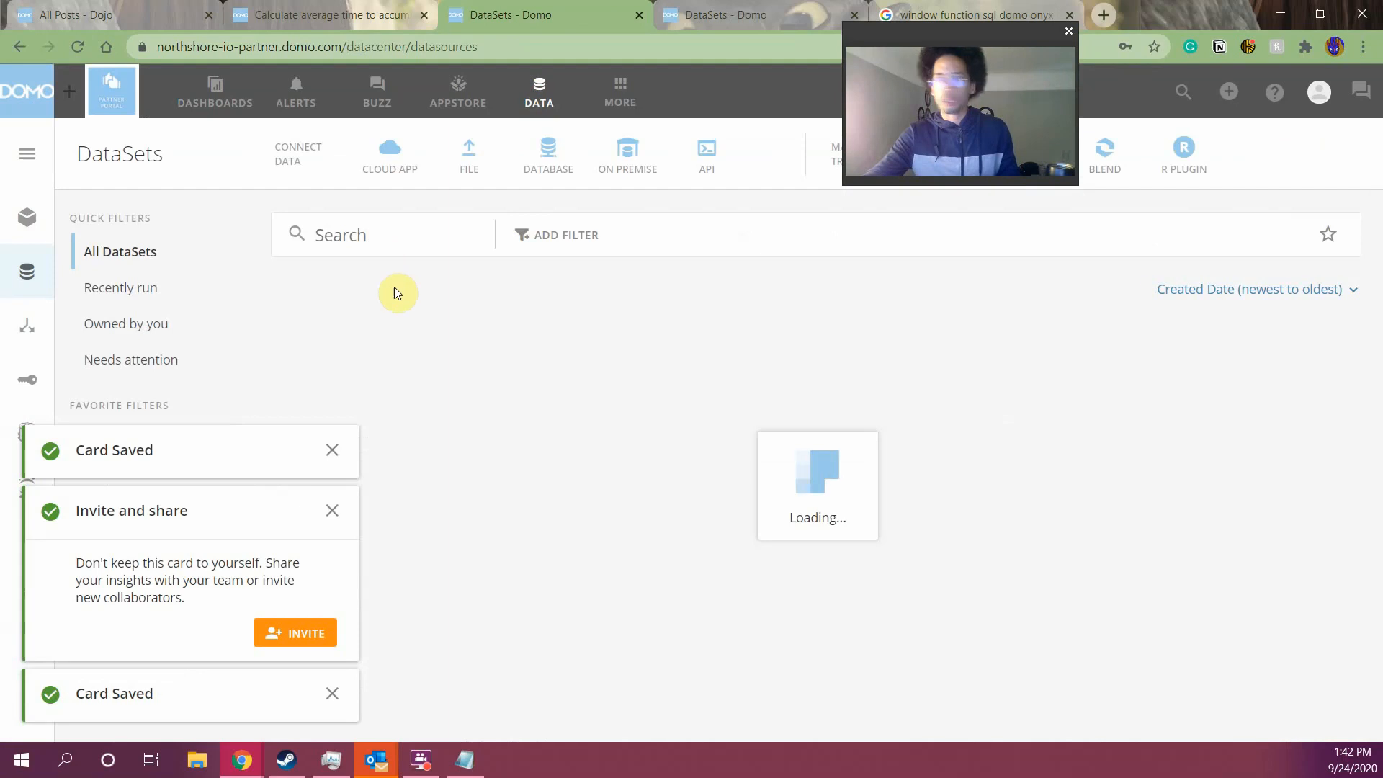
click(435, 333)
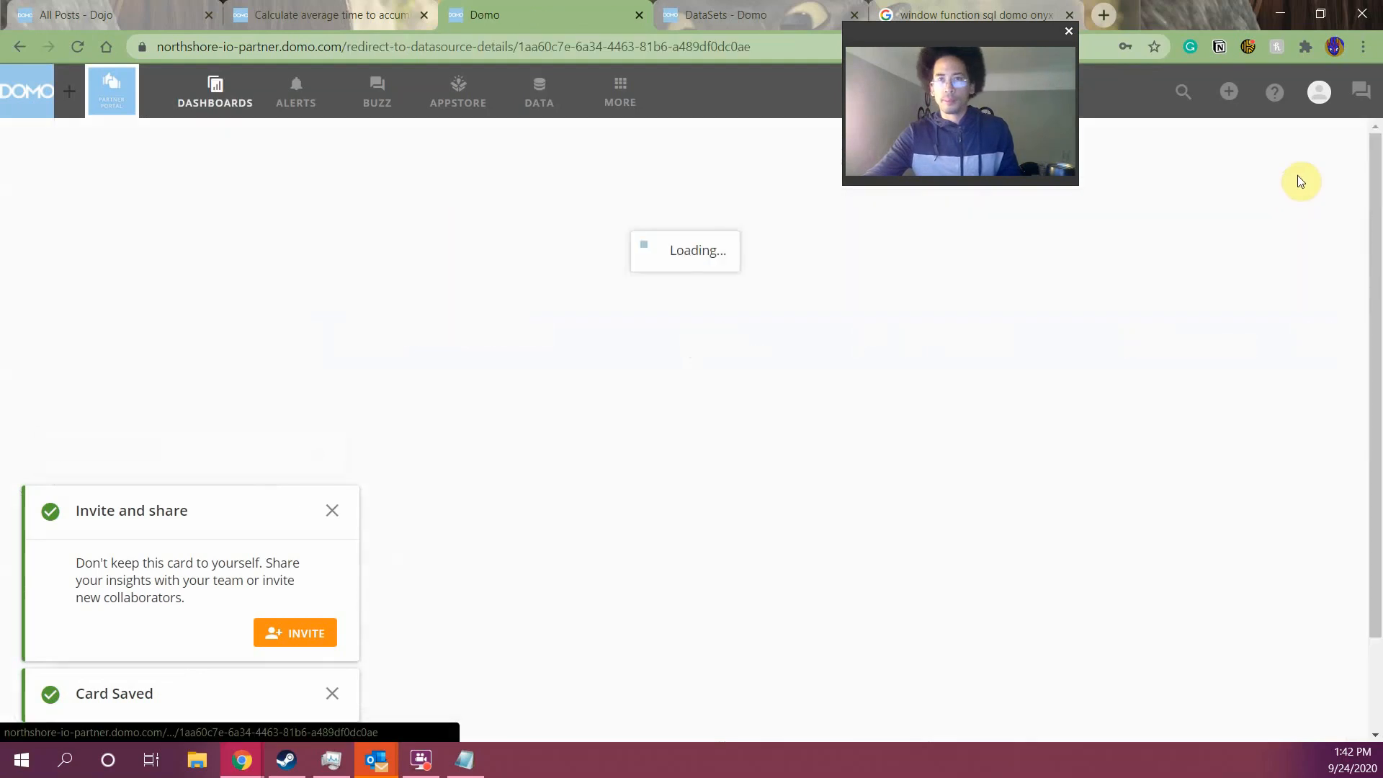
click(1216, 152)
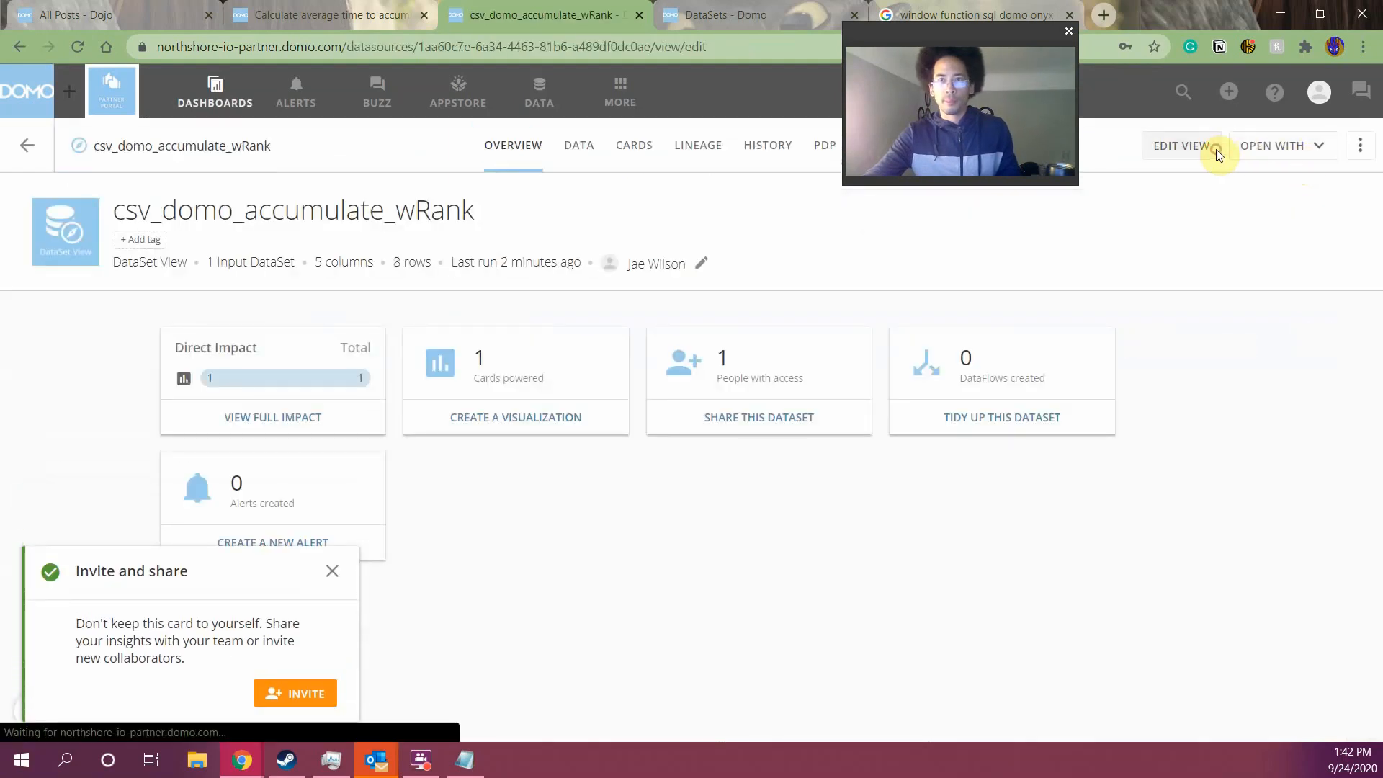
Add First_TransactionDate as a third category in the view's Group By setup
click(434, 164)
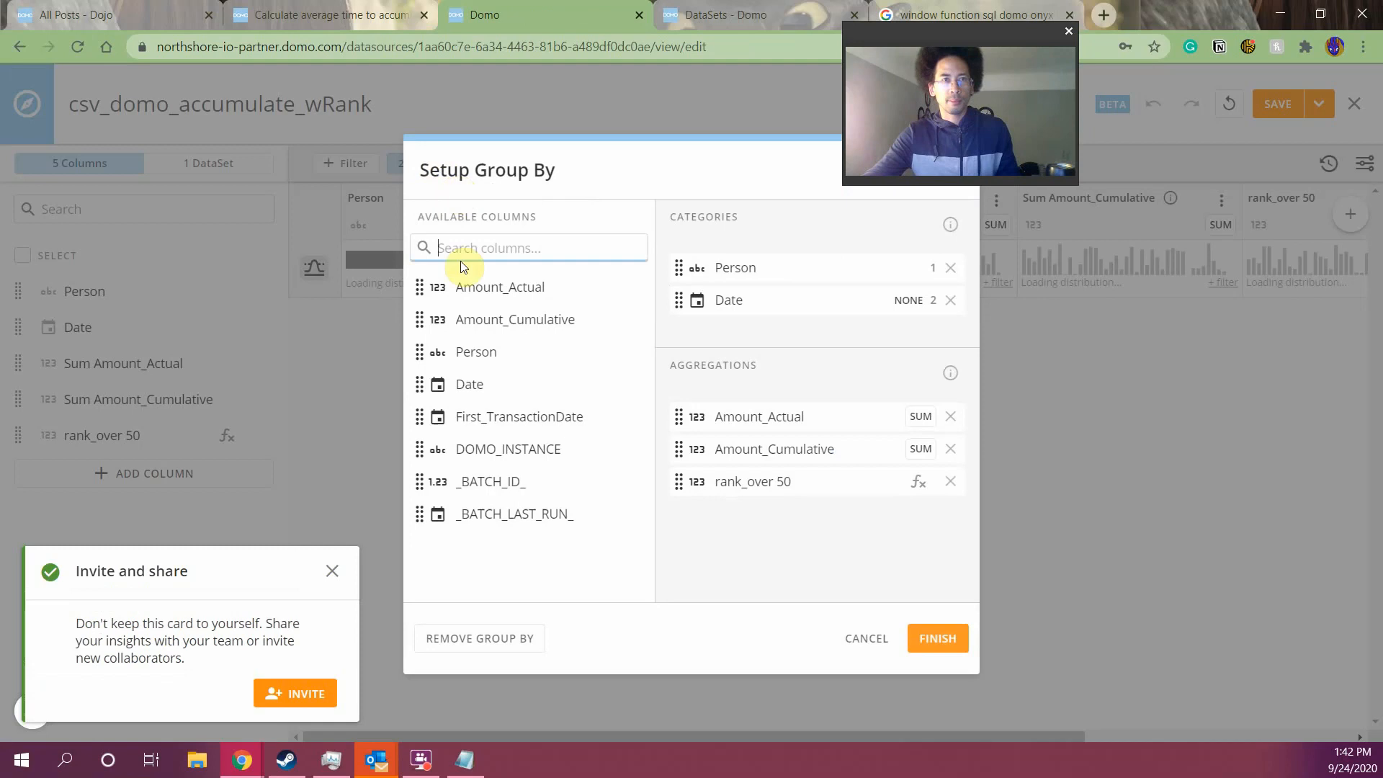
drag(476, 415, 728, 331)
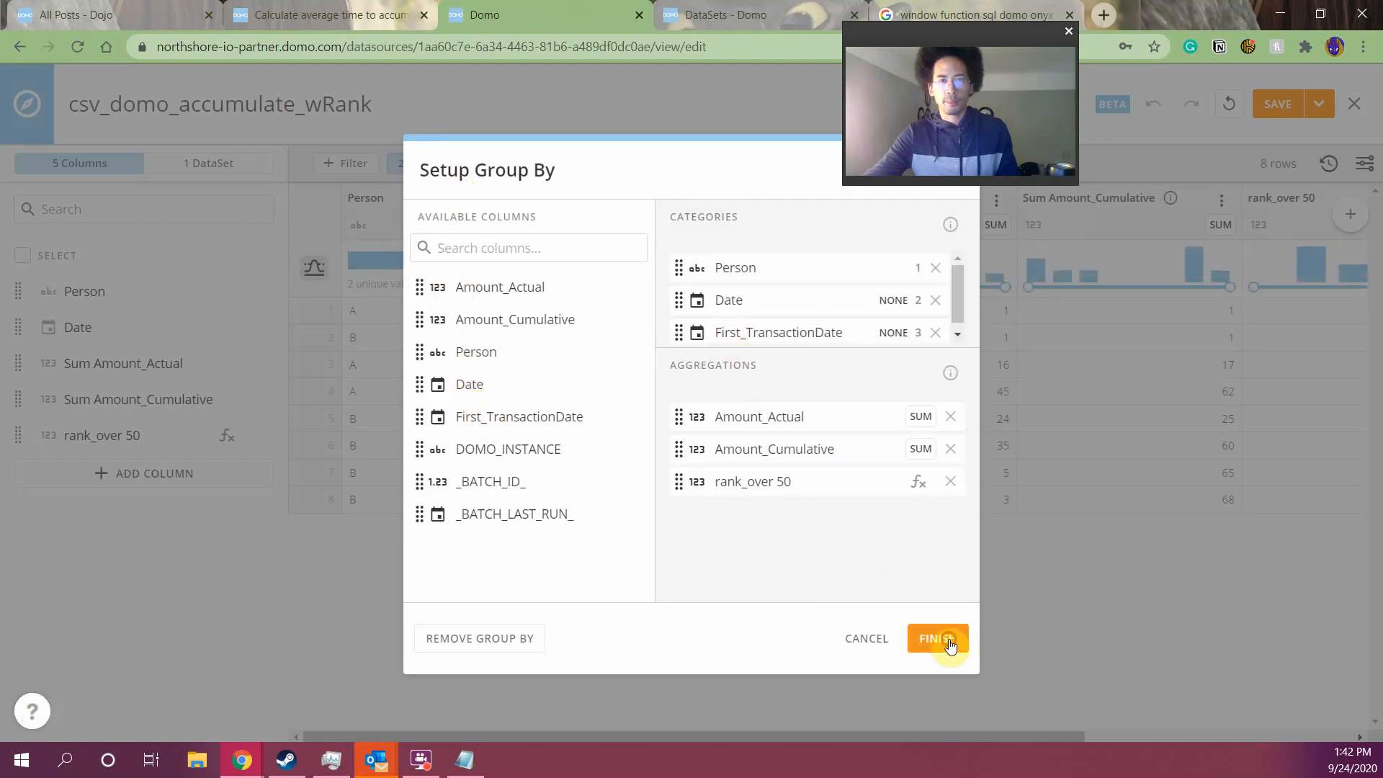
click(950, 642)
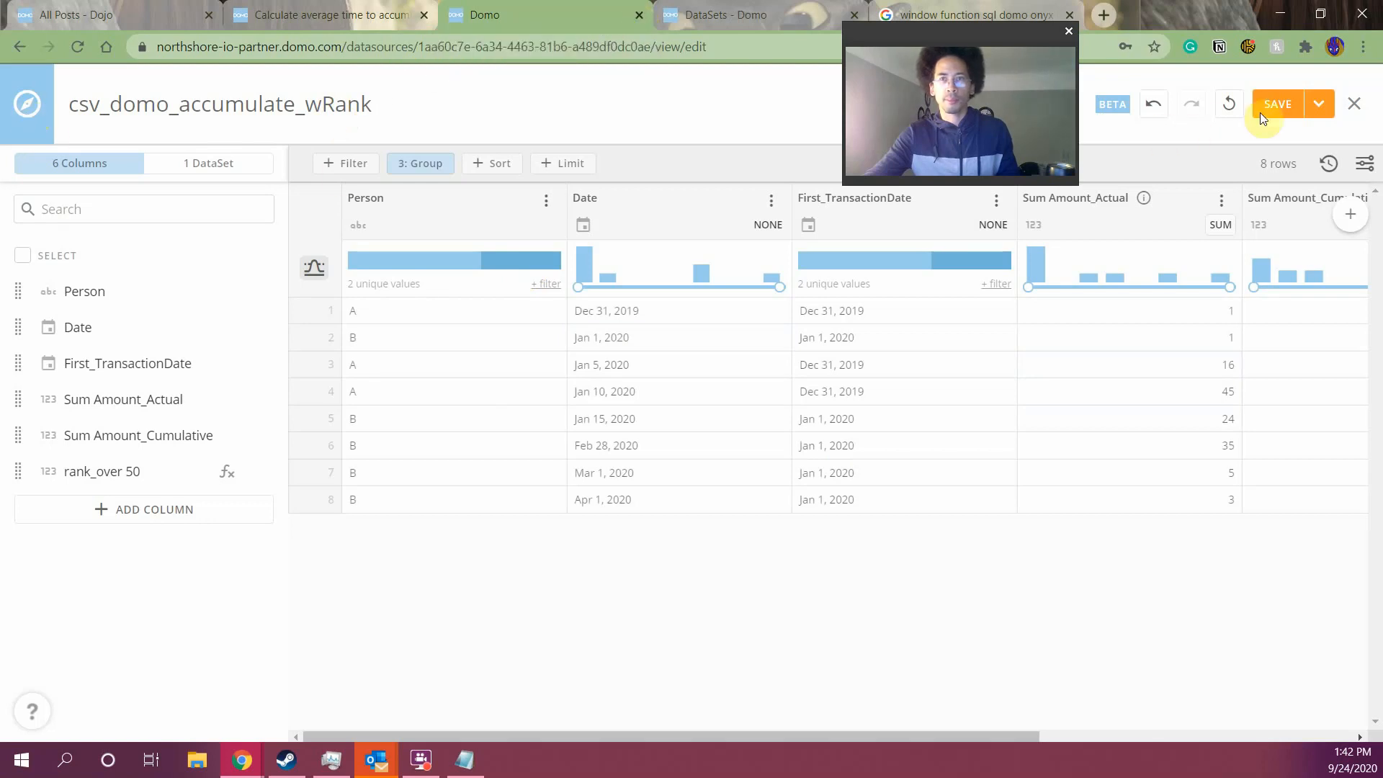
Close the view editor and open the csv_domo_accumulate_wRank card from the view's list of cards
click(1354, 104)
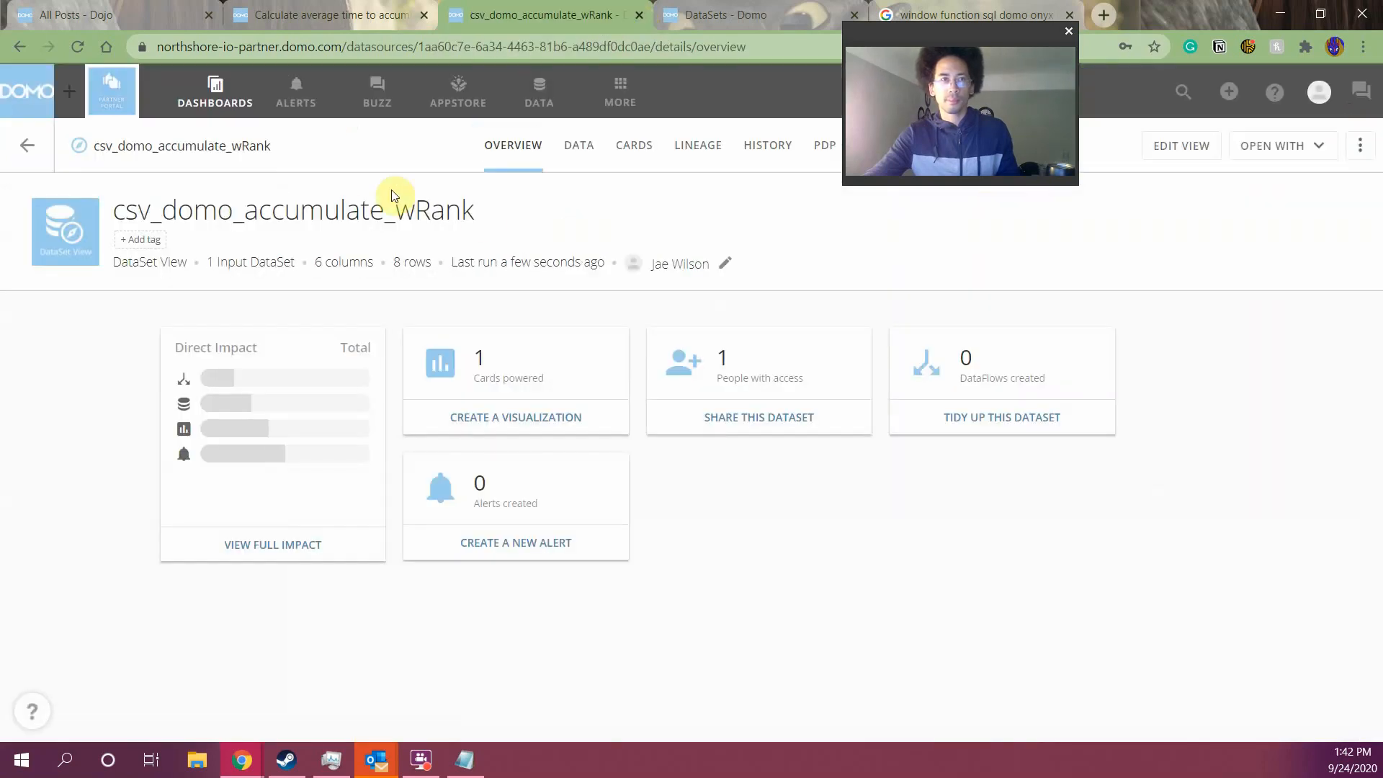
click(631, 148)
click(185, 349)
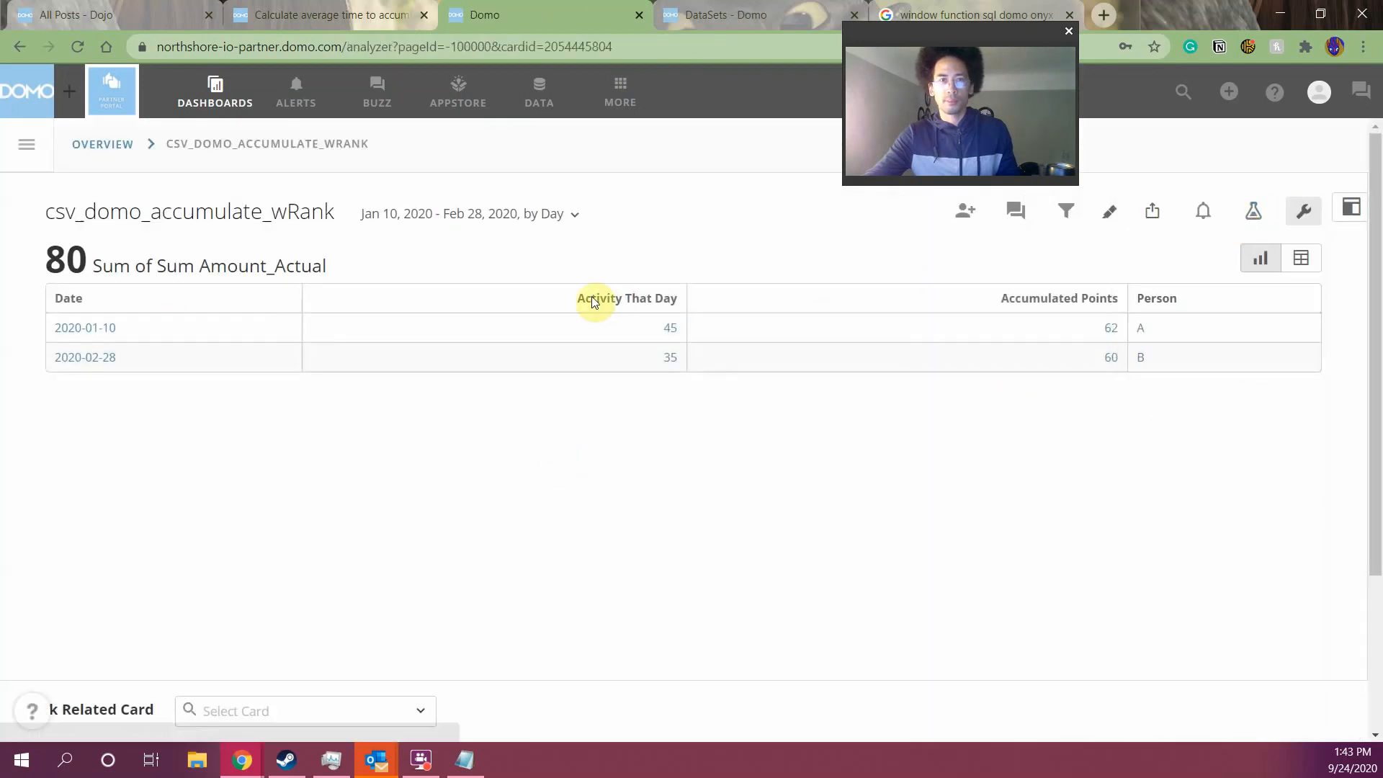
Find the date fields in the card editor and add First_TransactionDate as a column right after Date
click(98, 297)
text(date)
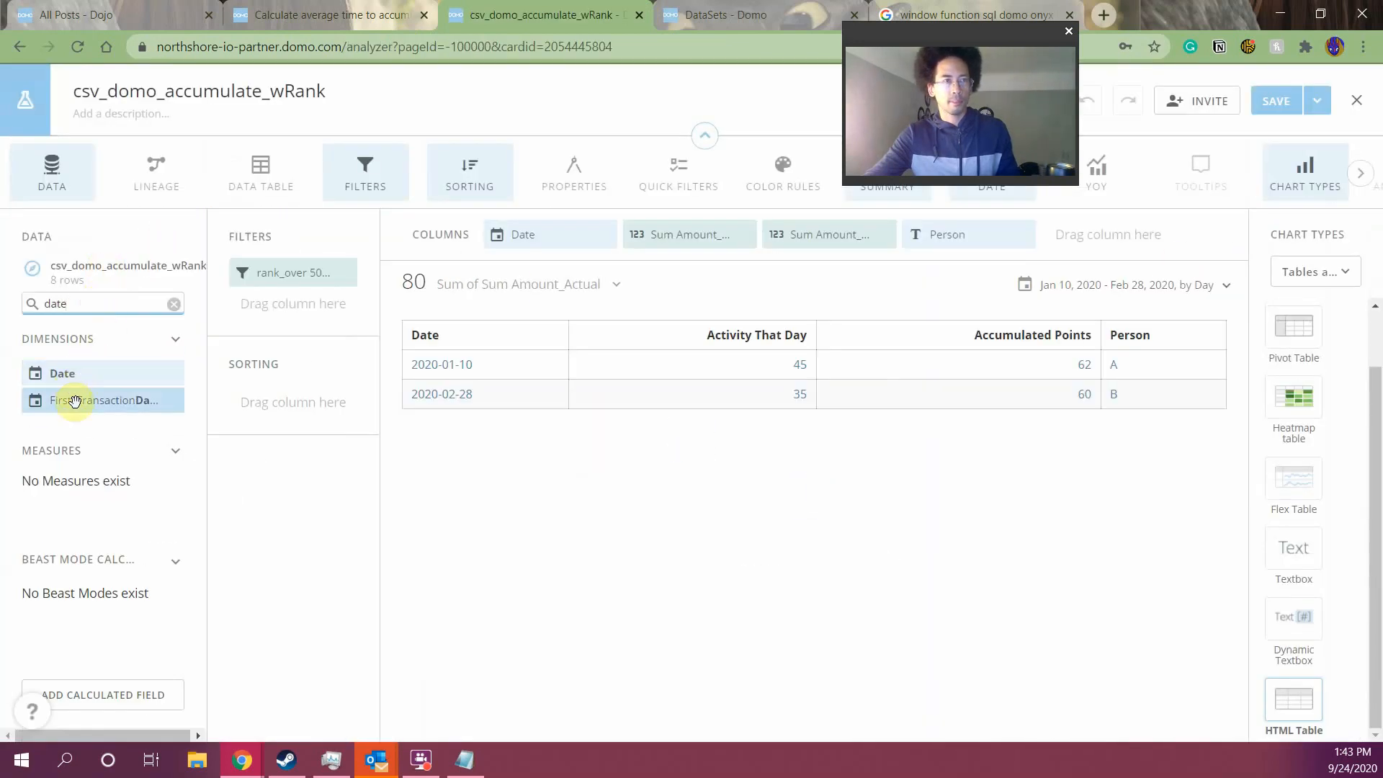
drag(77, 400, 614, 253)
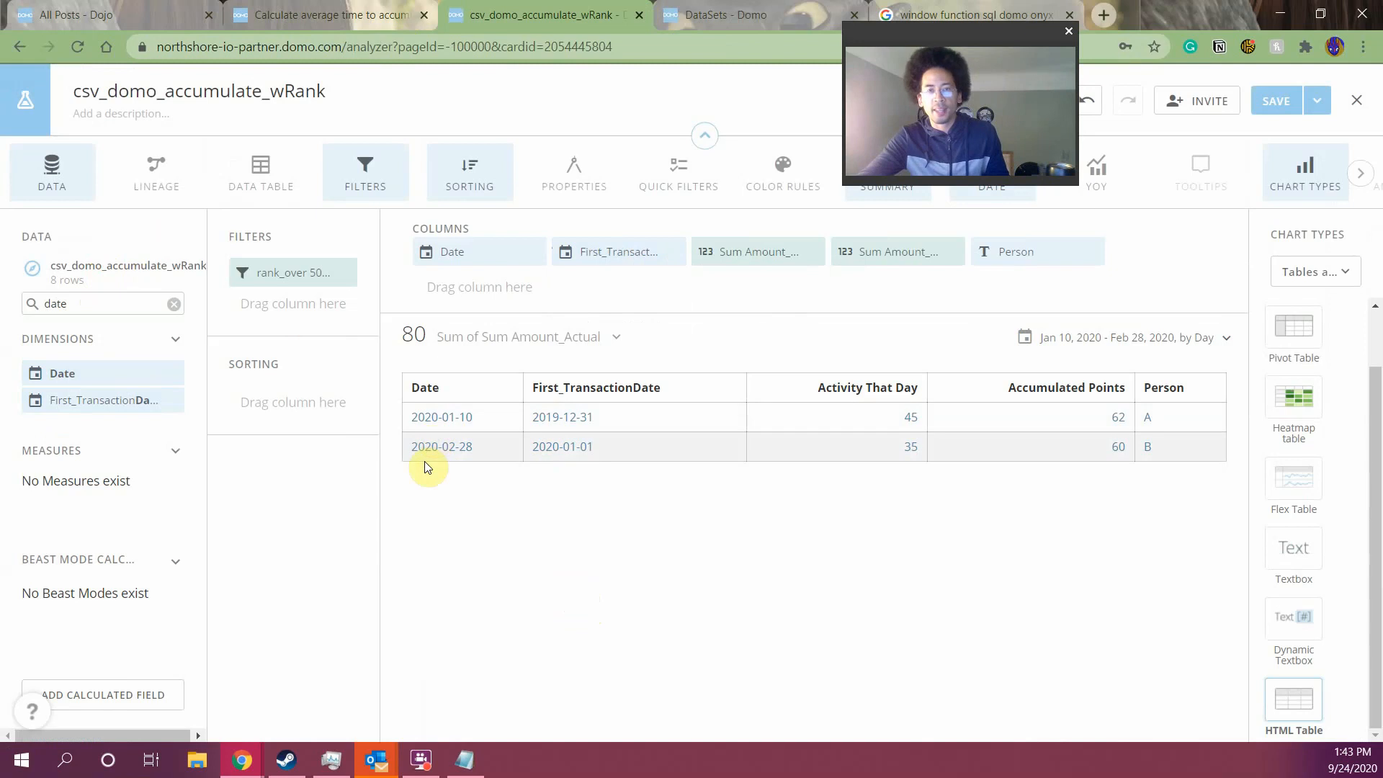
Start a calculated field with the formula DATEDIFF(`Date`, `First_TransactionDate`)
click(155, 694)
click(365, 302)
text(date)
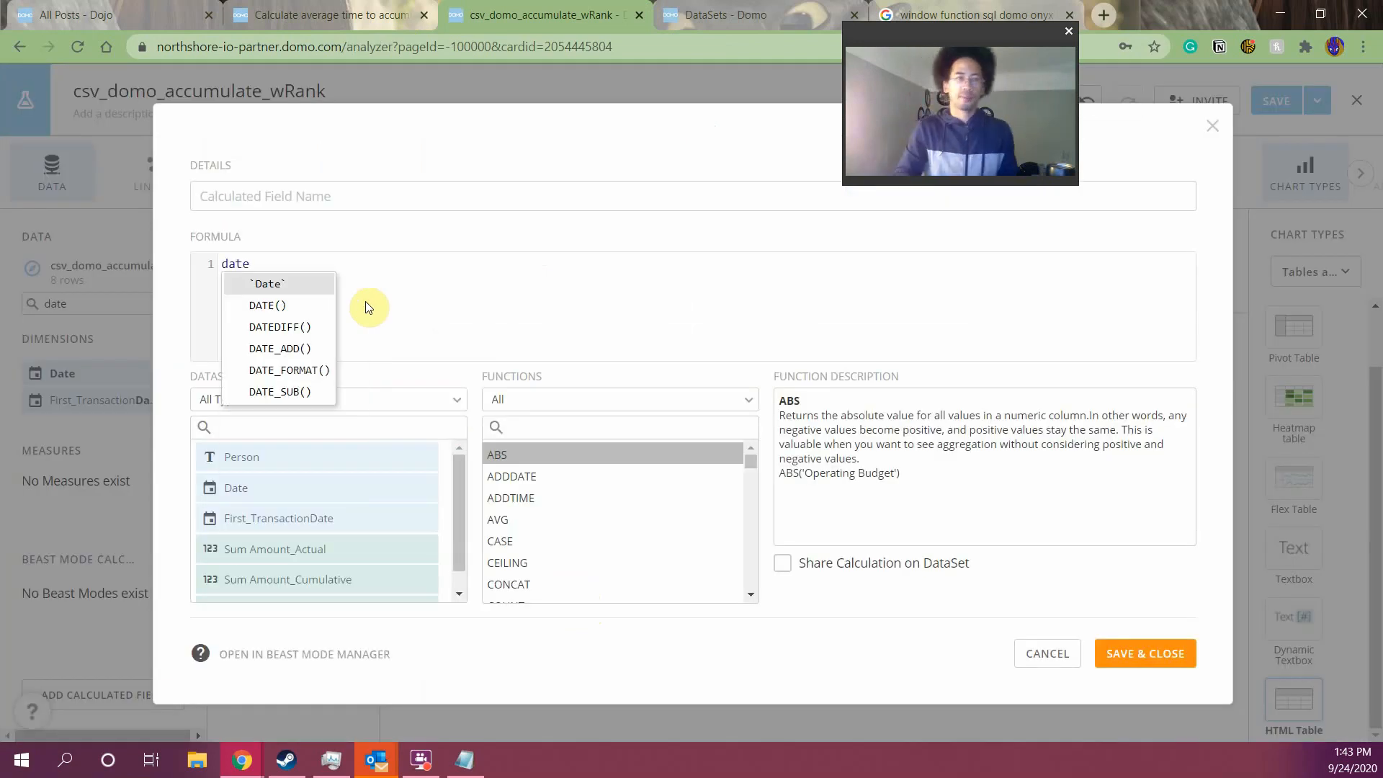
key(Down)
key(Down)
key(Return)
text(d)
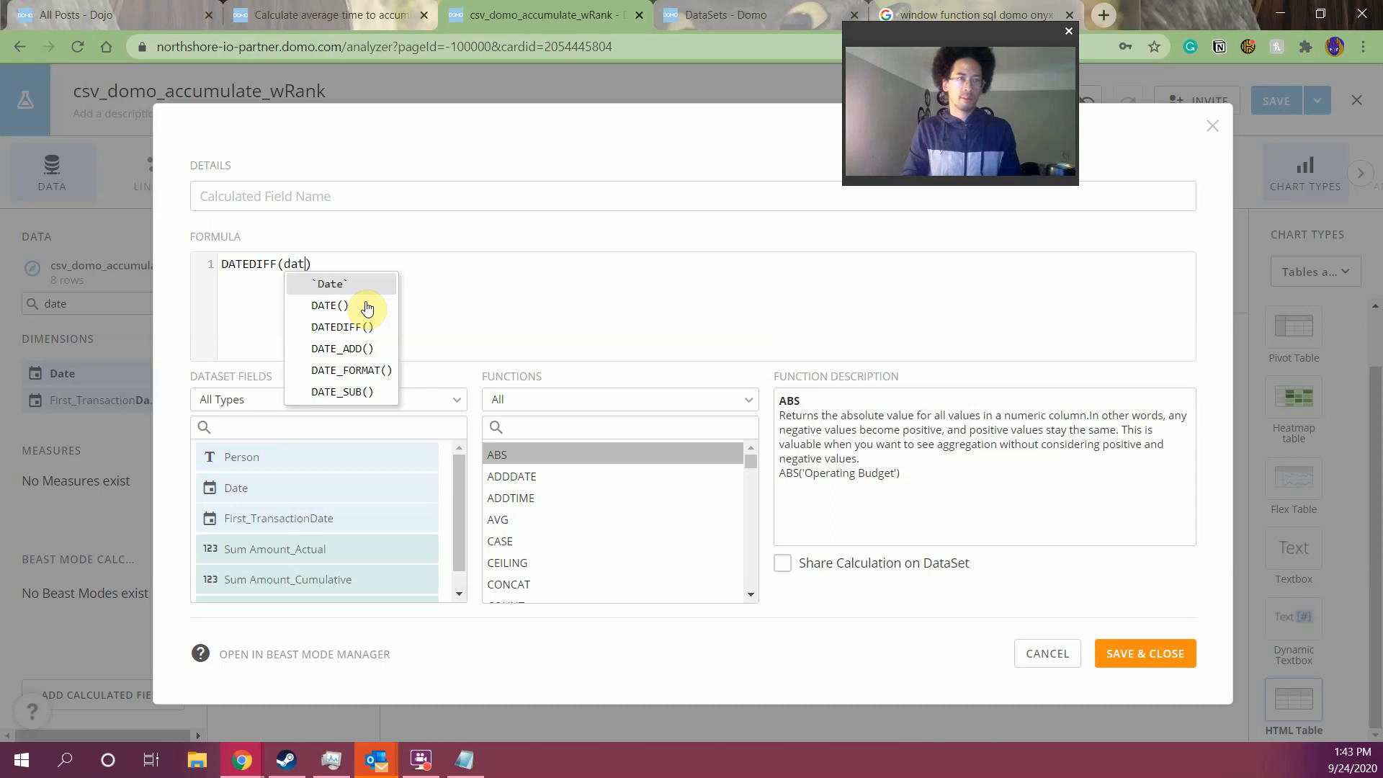
key(Return)
text(, fir)
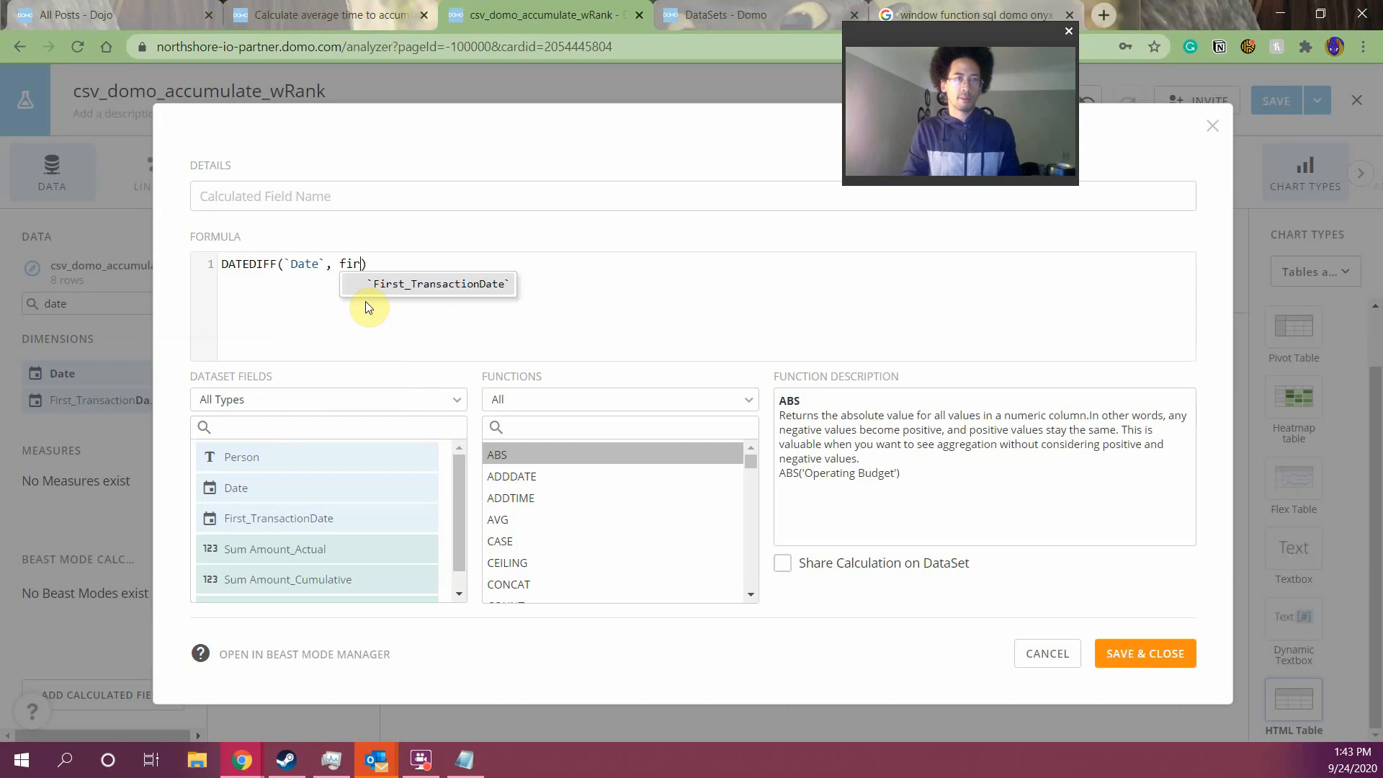
key(Return)
Name the calculated field Days to Cross Threshold and save it
click(532, 200)
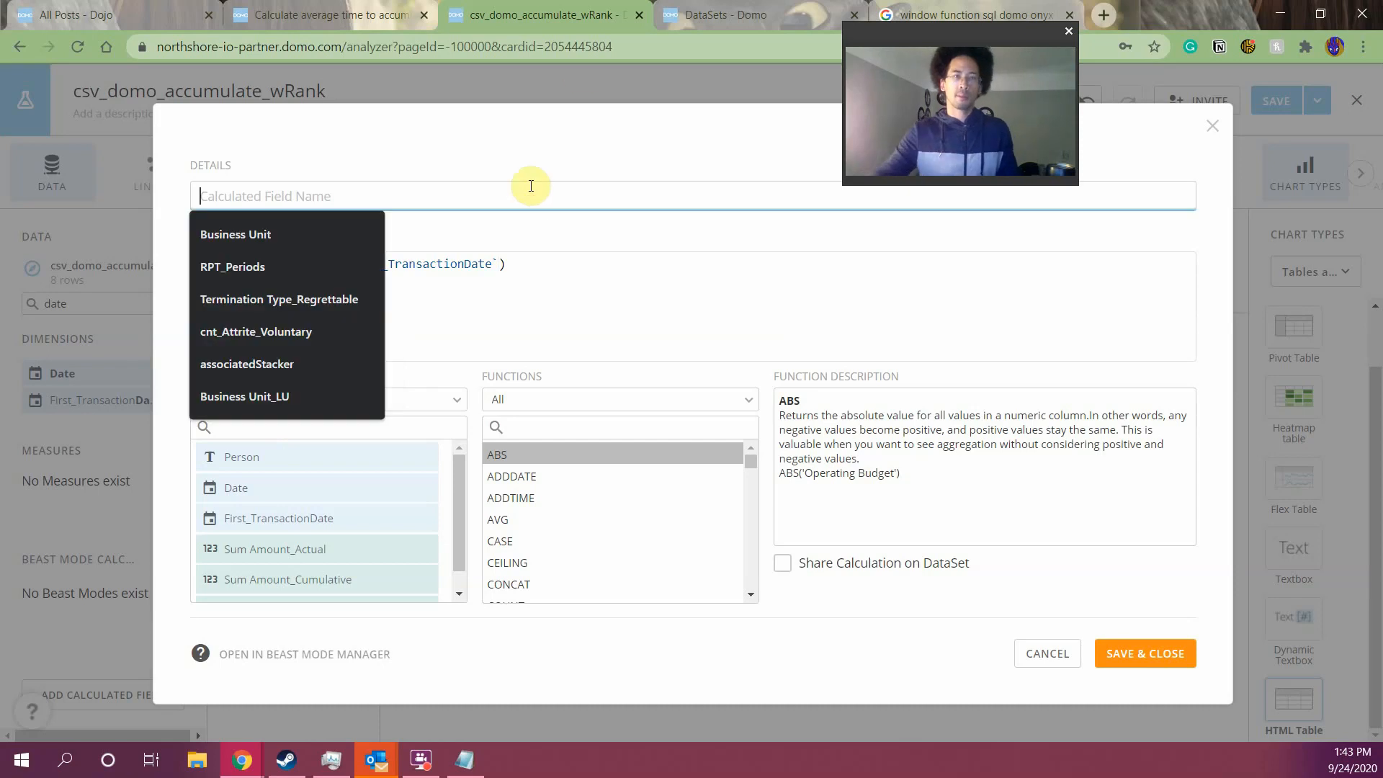
text(Days to C)
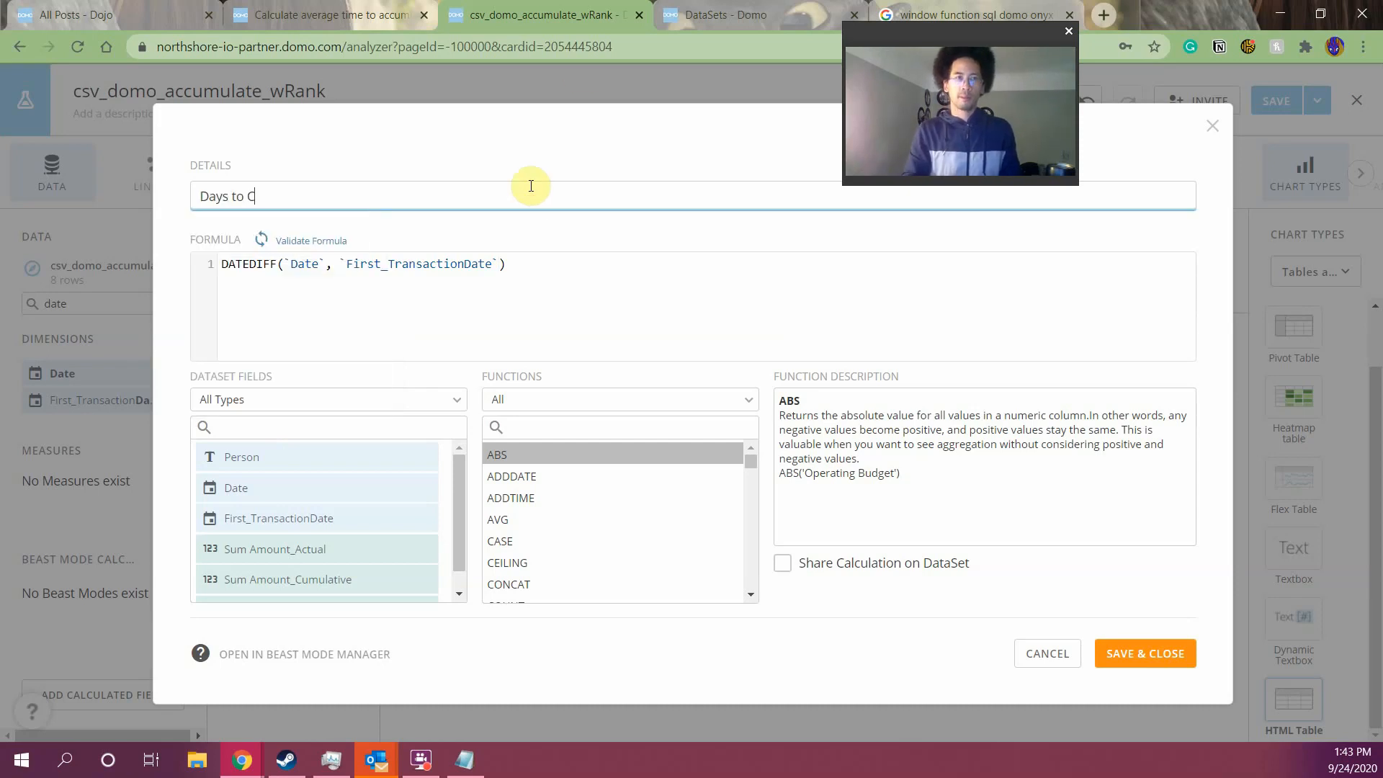
text(ross Threshold)
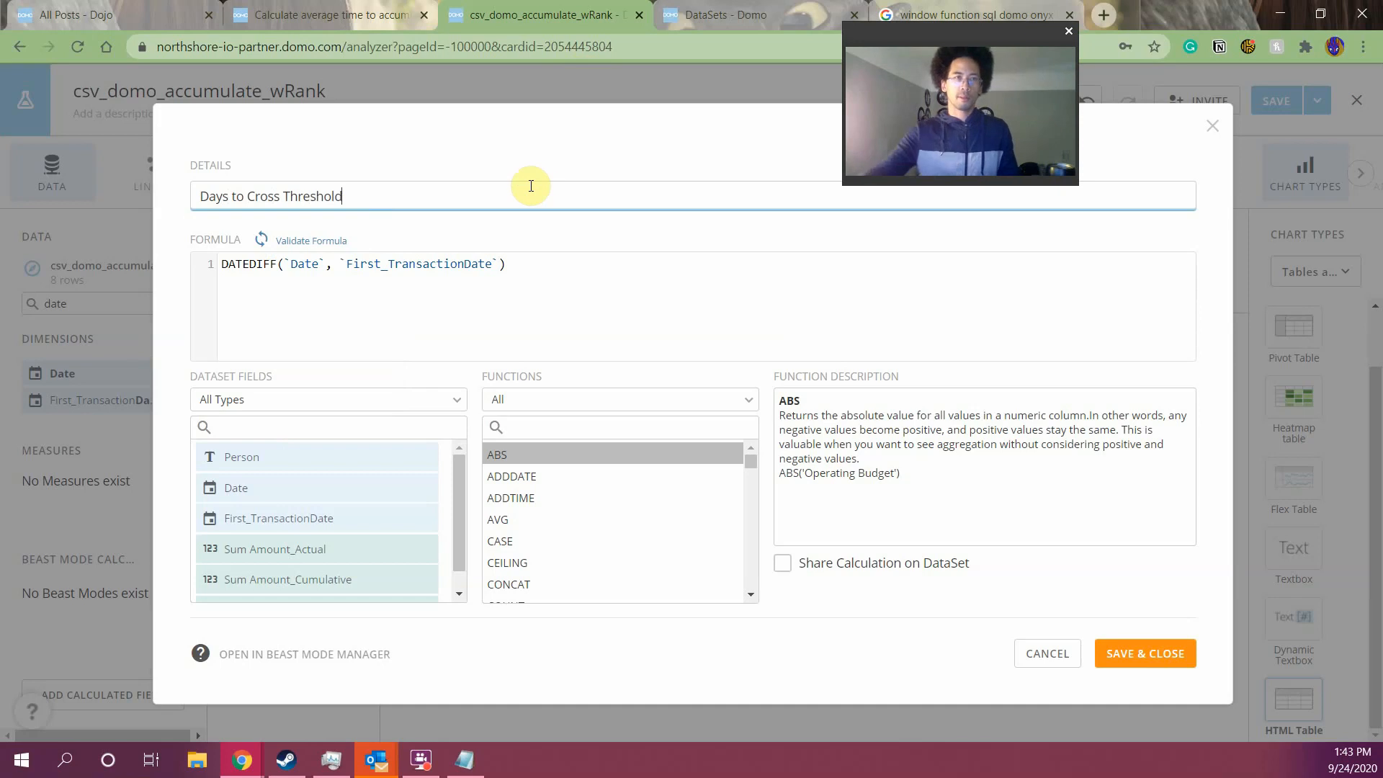
click(1145, 653)
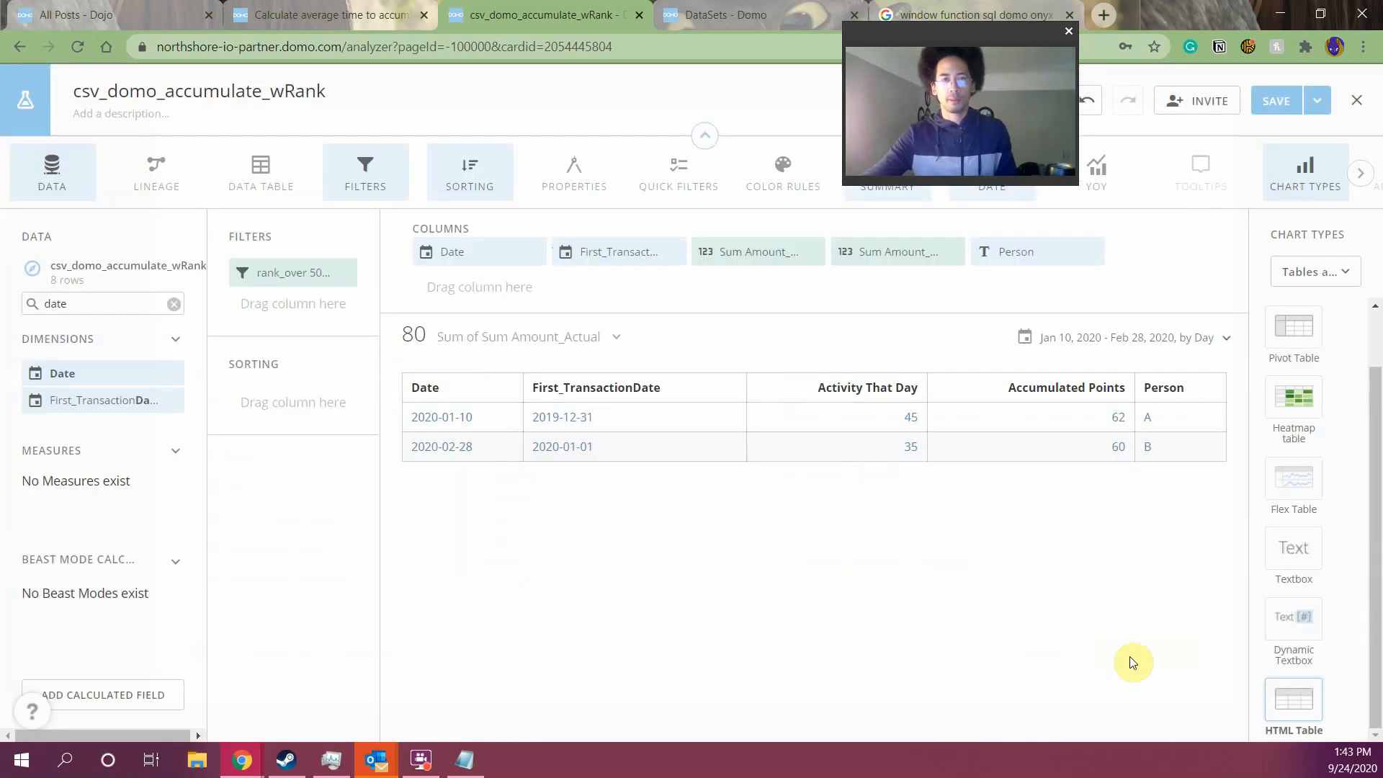
Add the Days to Cross Threshold field to the table card right after First_TransactionDate
double_click(75, 307)
text(da)
drag(96, 595, 704, 247)
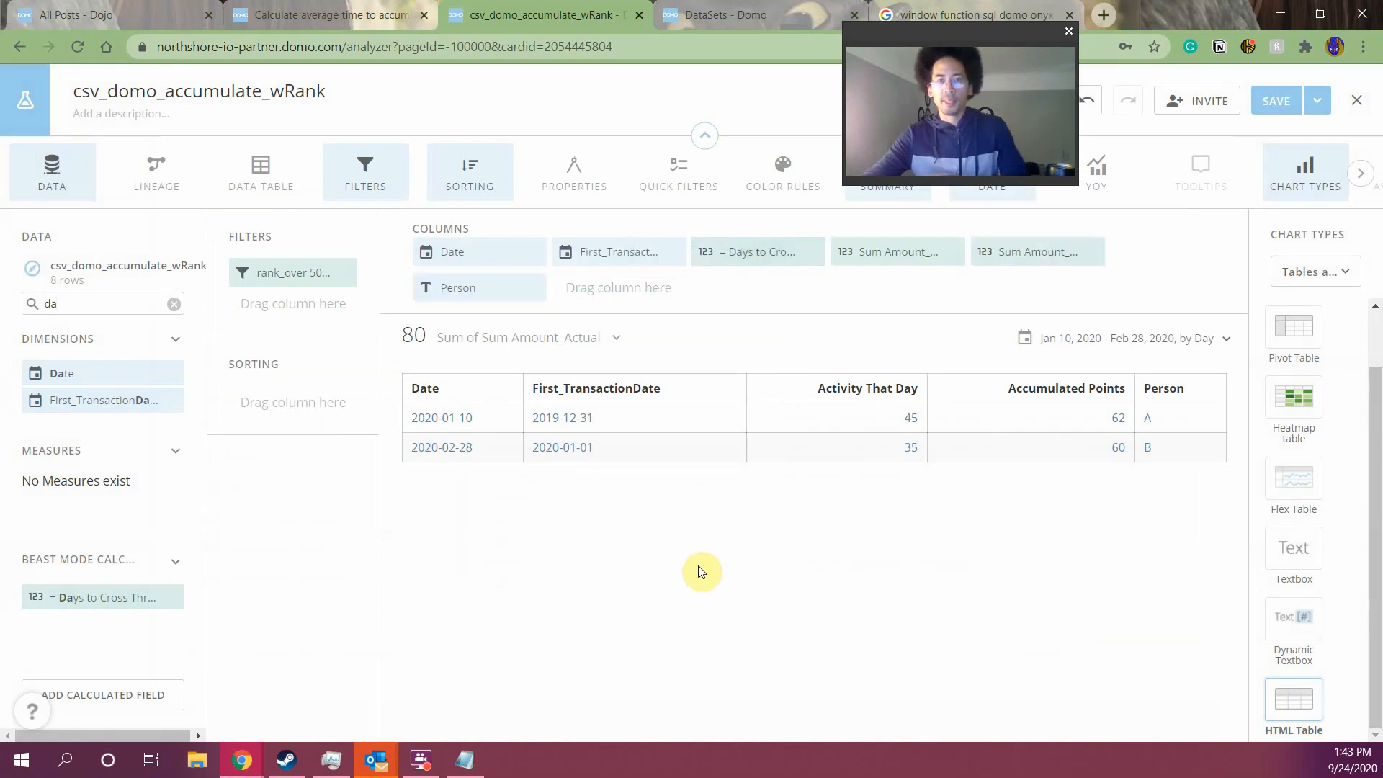
click(756, 570)
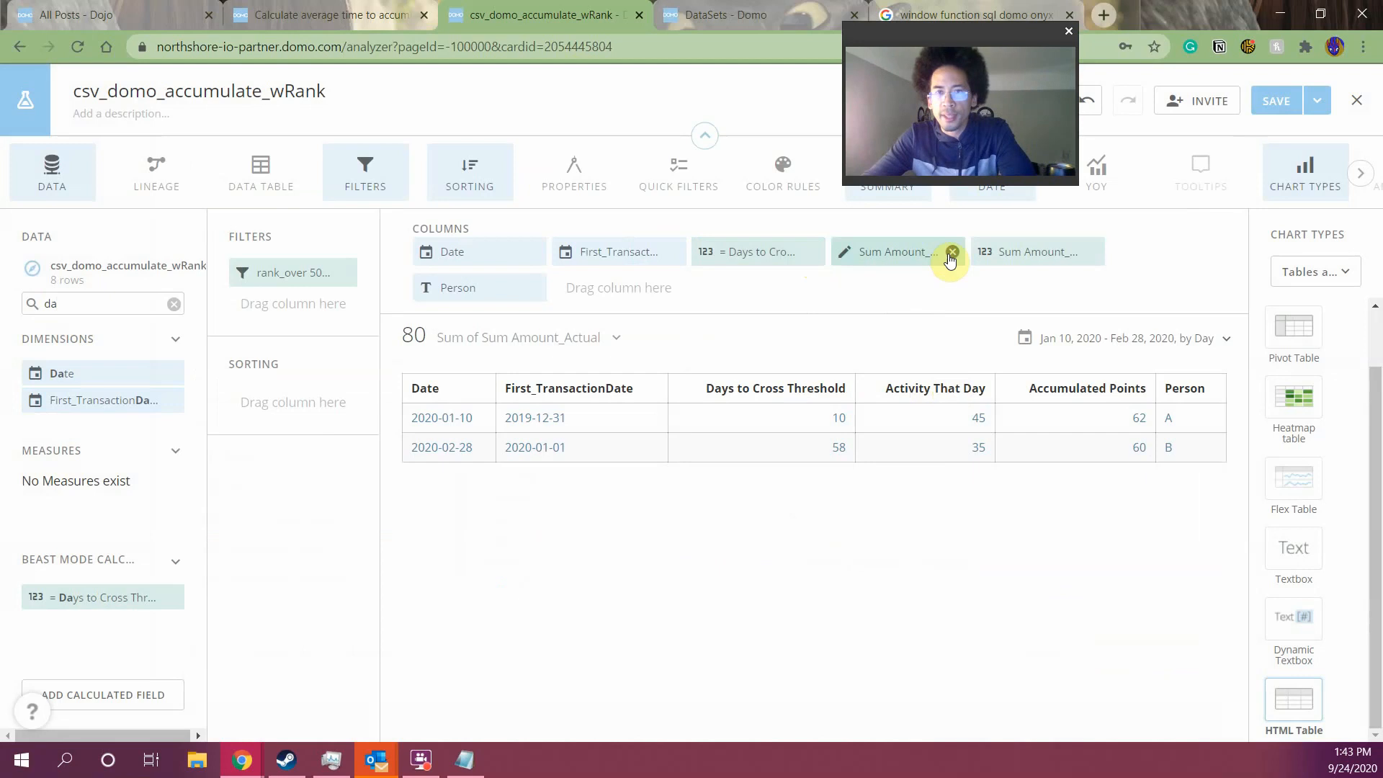
Remove the Activity That Day column and arrange the others as Person, First_TransactionDate, Date, Days to Cross Threshold and Accumulated Points
click(951, 253)
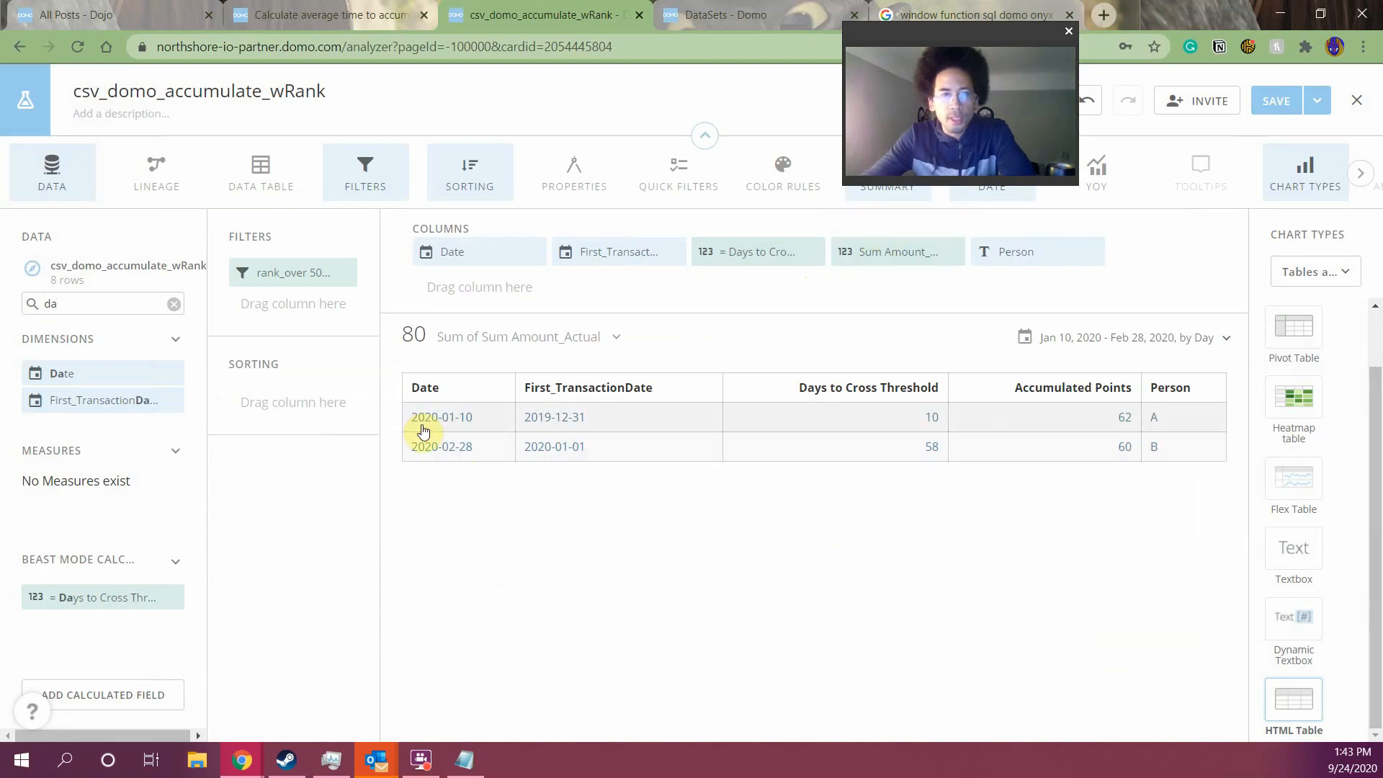
drag(613, 252, 480, 261)
drag(1004, 252, 471, 254)
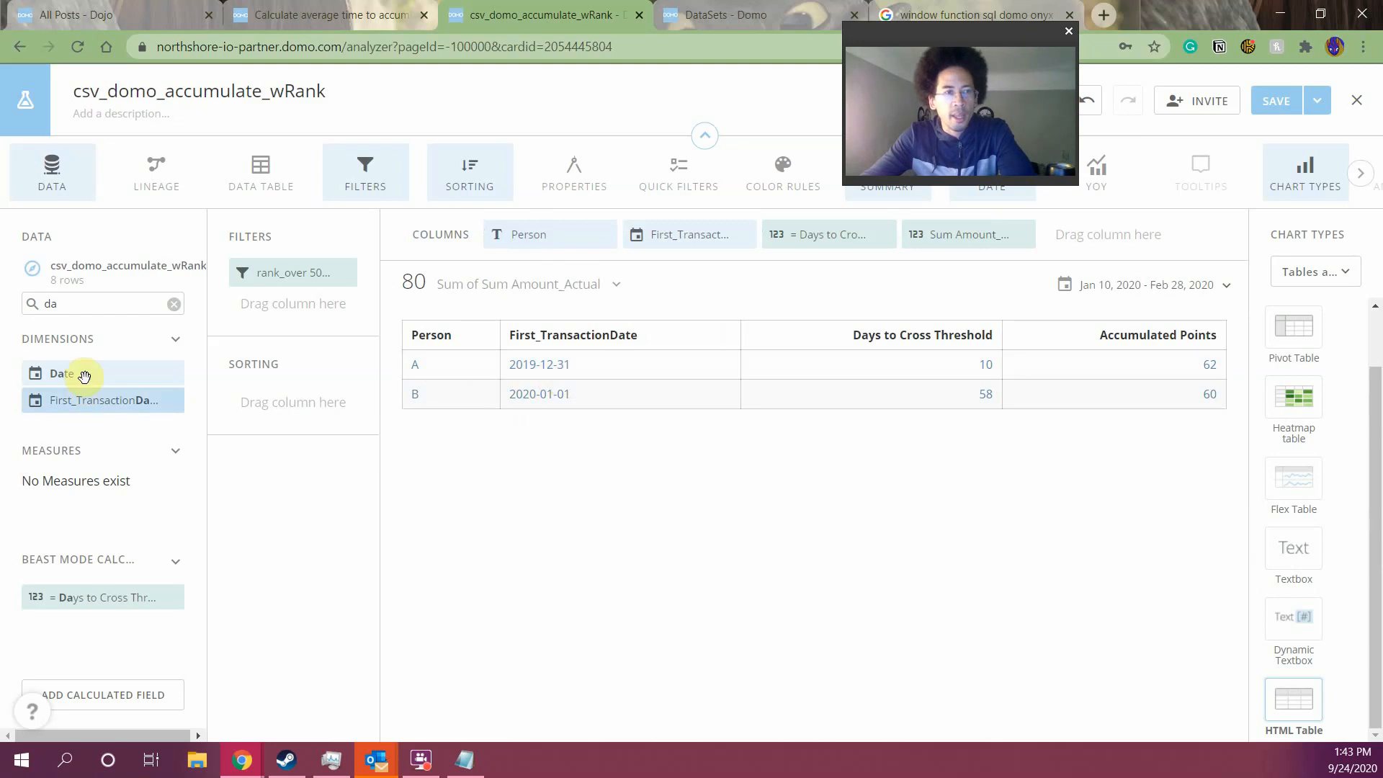
drag(87, 373, 771, 249)
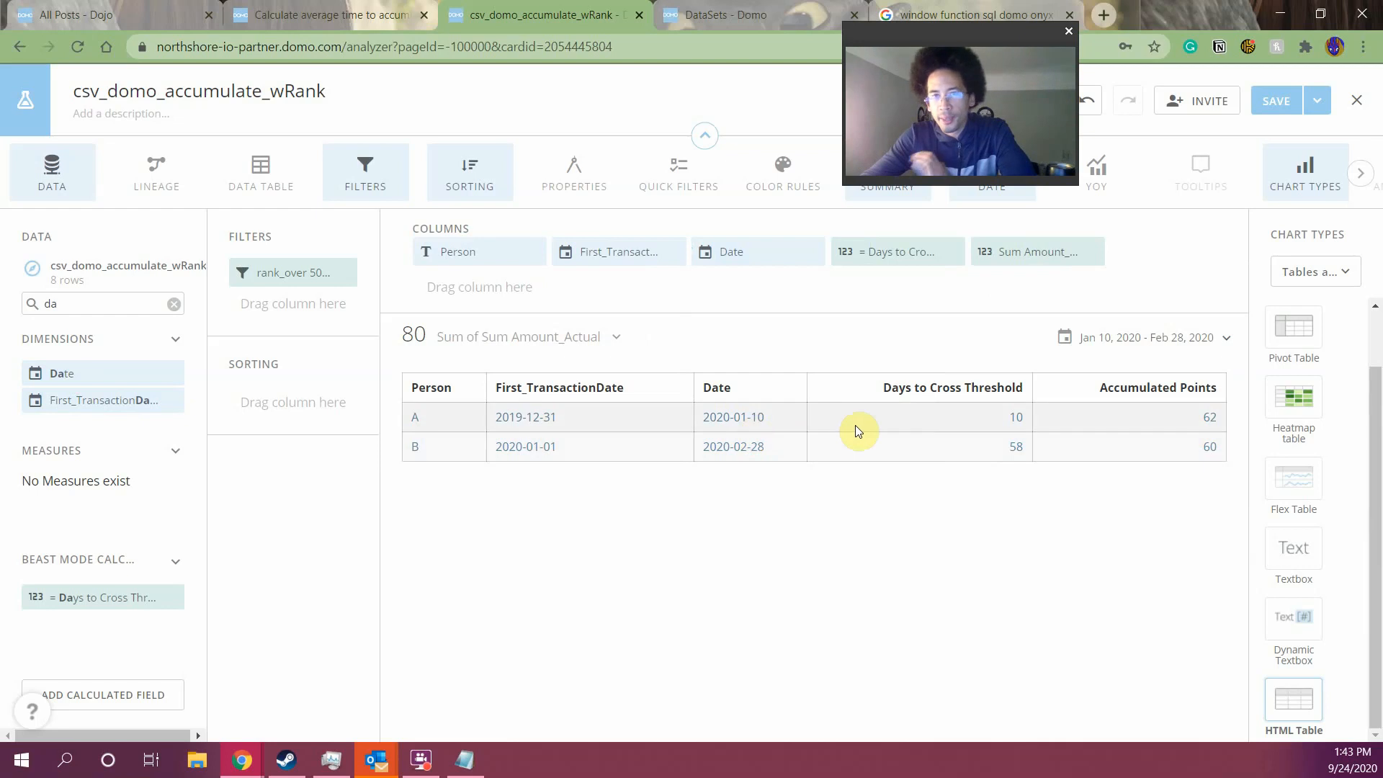
Change the rank_over 50 filter to is greater than or equal to 1 and apply it
click(307, 271)
click(282, 380)
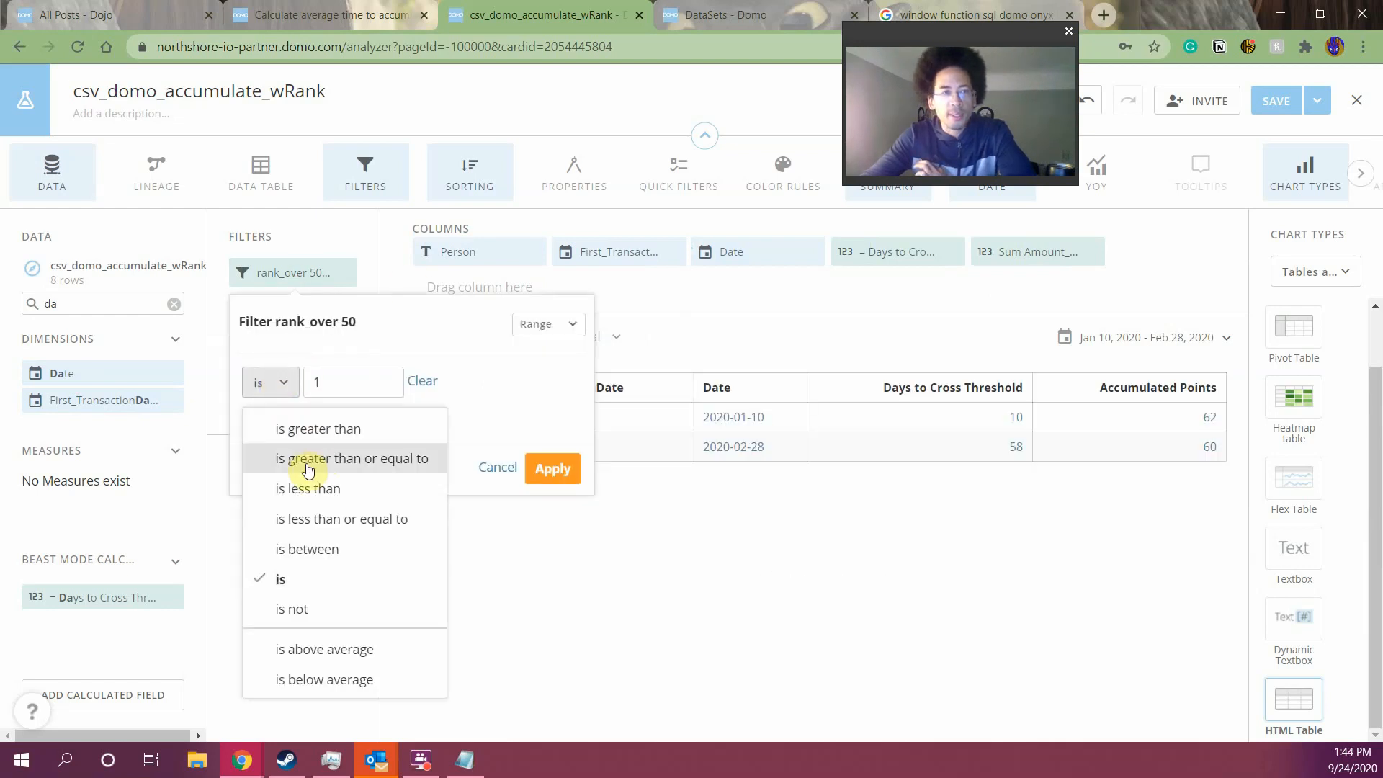
click(308, 461)
click(551, 470)
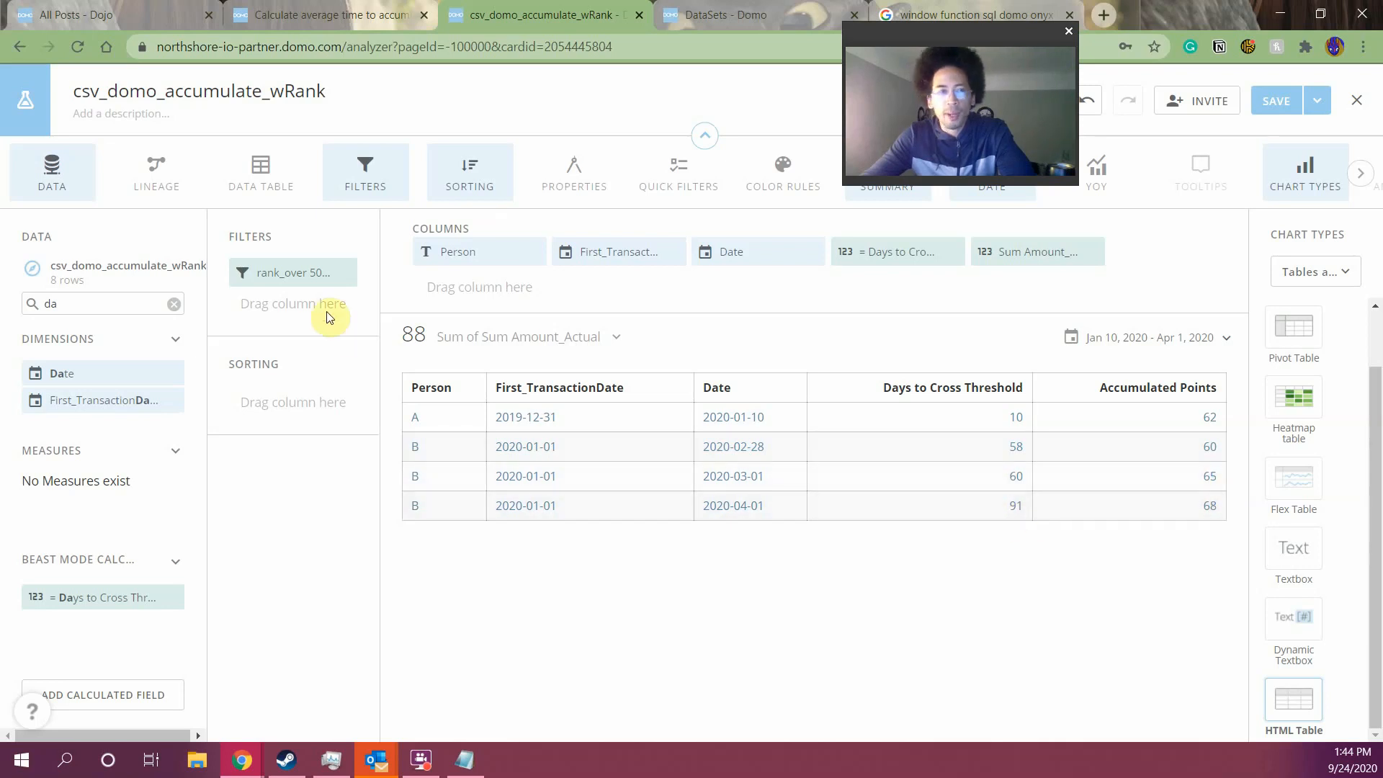
Return the rank_over 50 filter to the condition is 1 and apply it
click(289, 272)
click(414, 383)
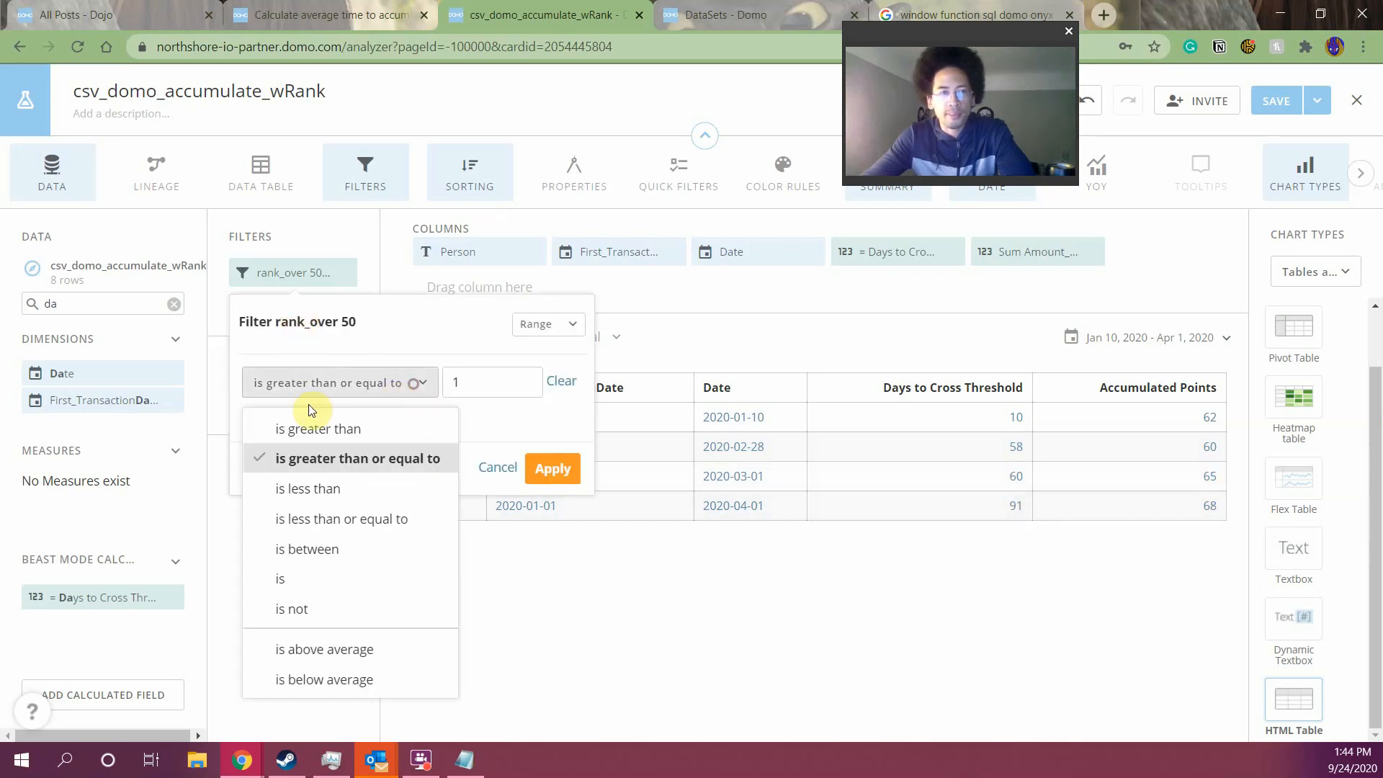
click(317, 578)
click(552, 469)
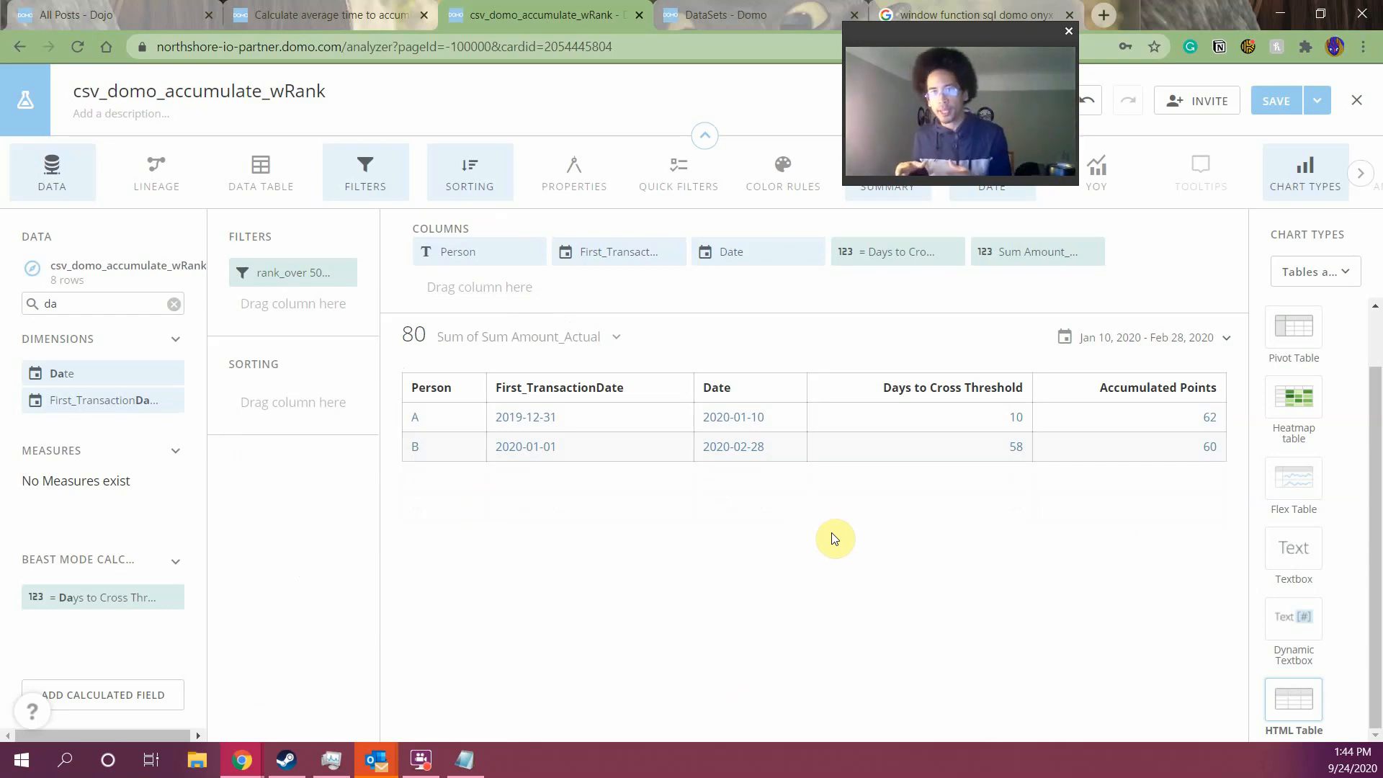
Switch to the SQL draft in Notepad and examine the outer person column and the inner subquery
mouse_move(534, 254)
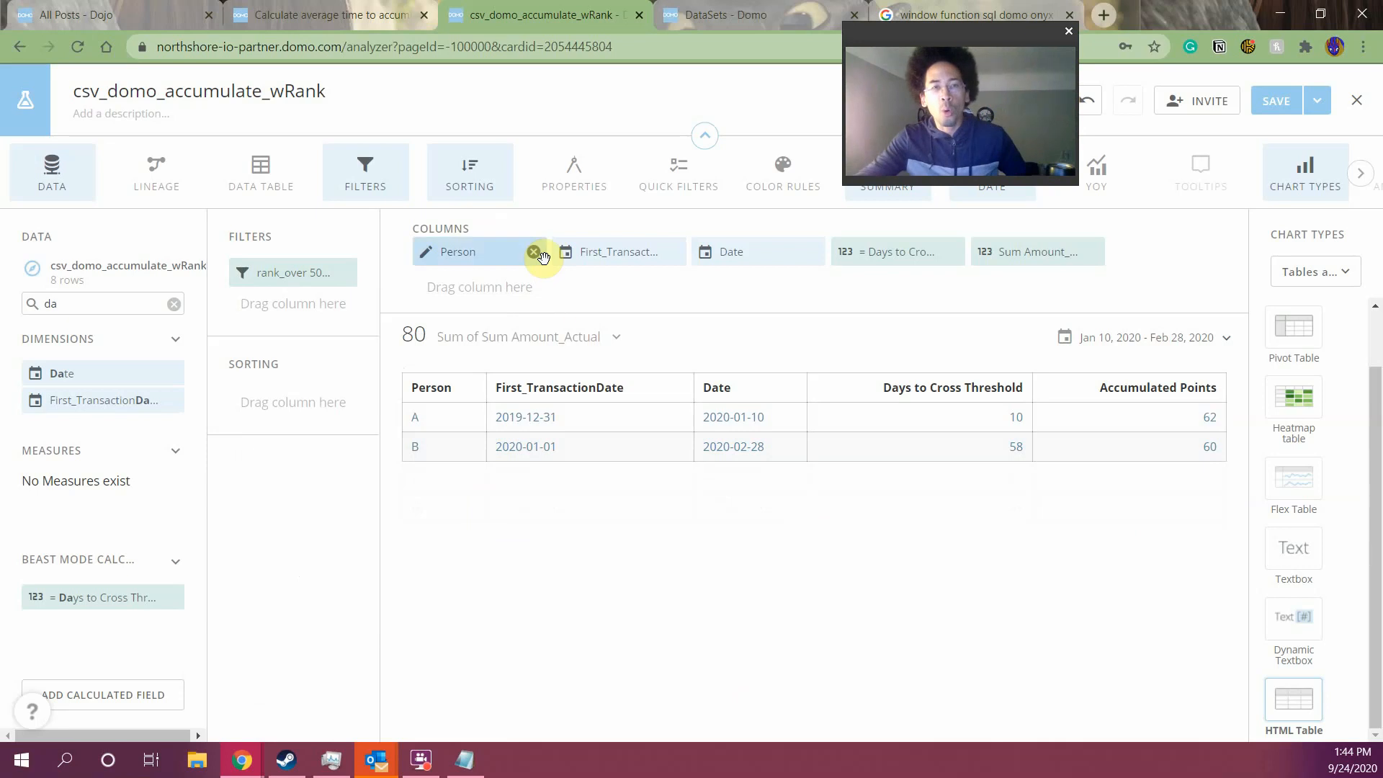
click(465, 760)
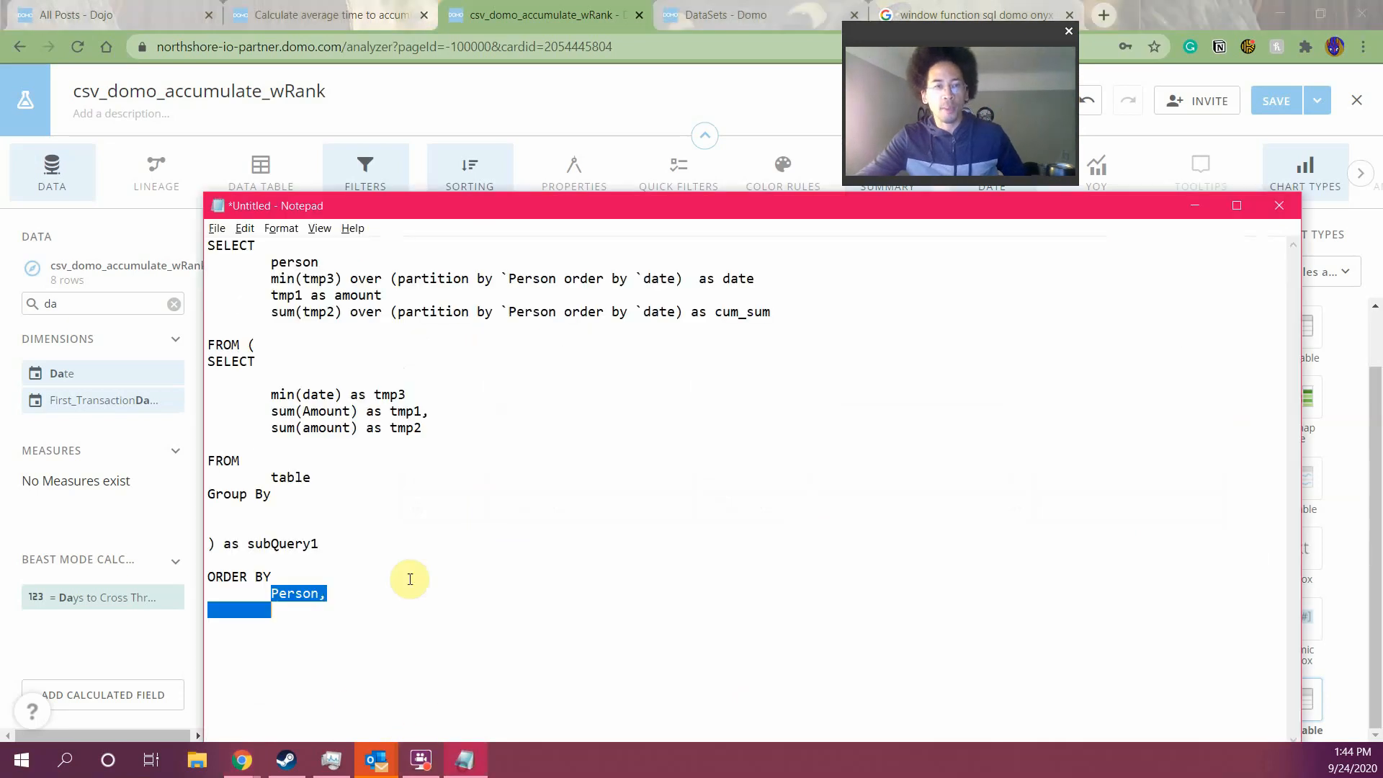
click(407, 494)
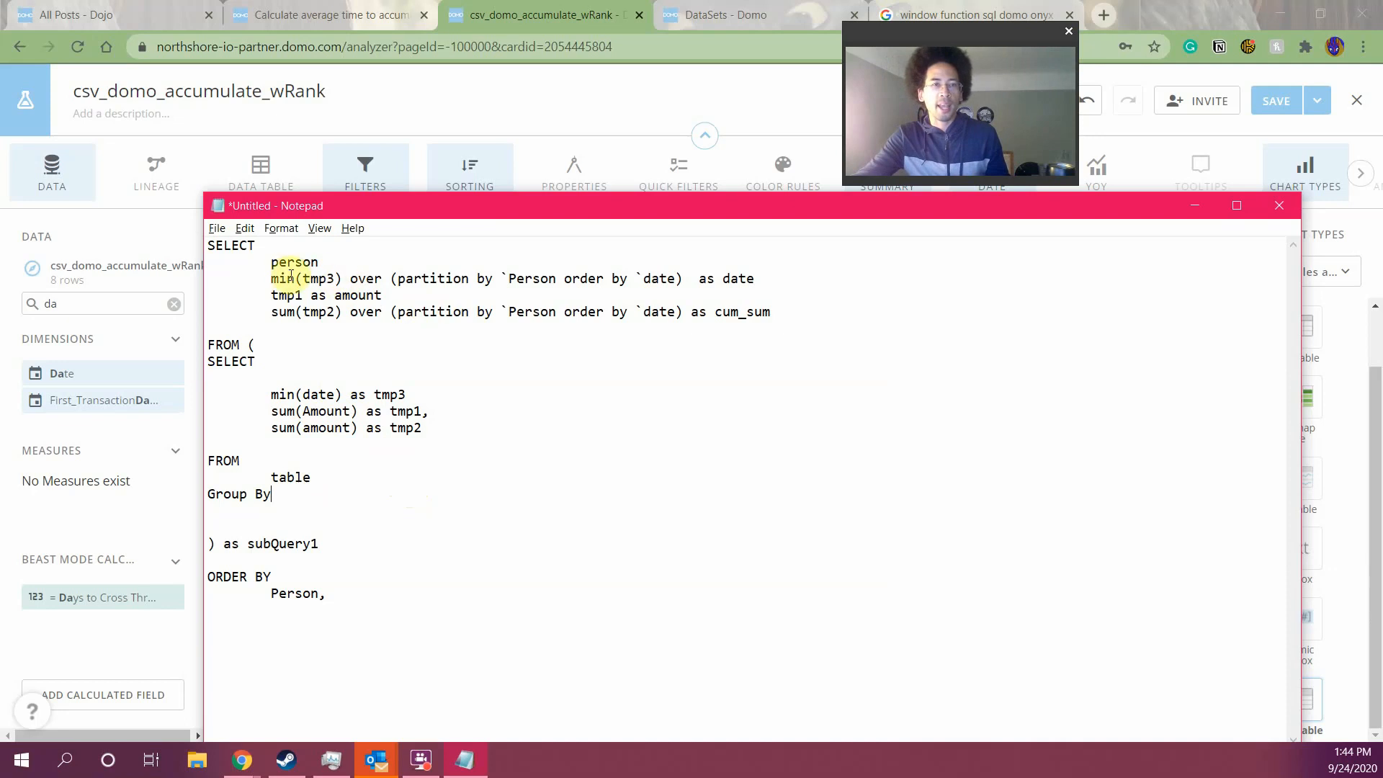
drag(270, 263, 355, 261)
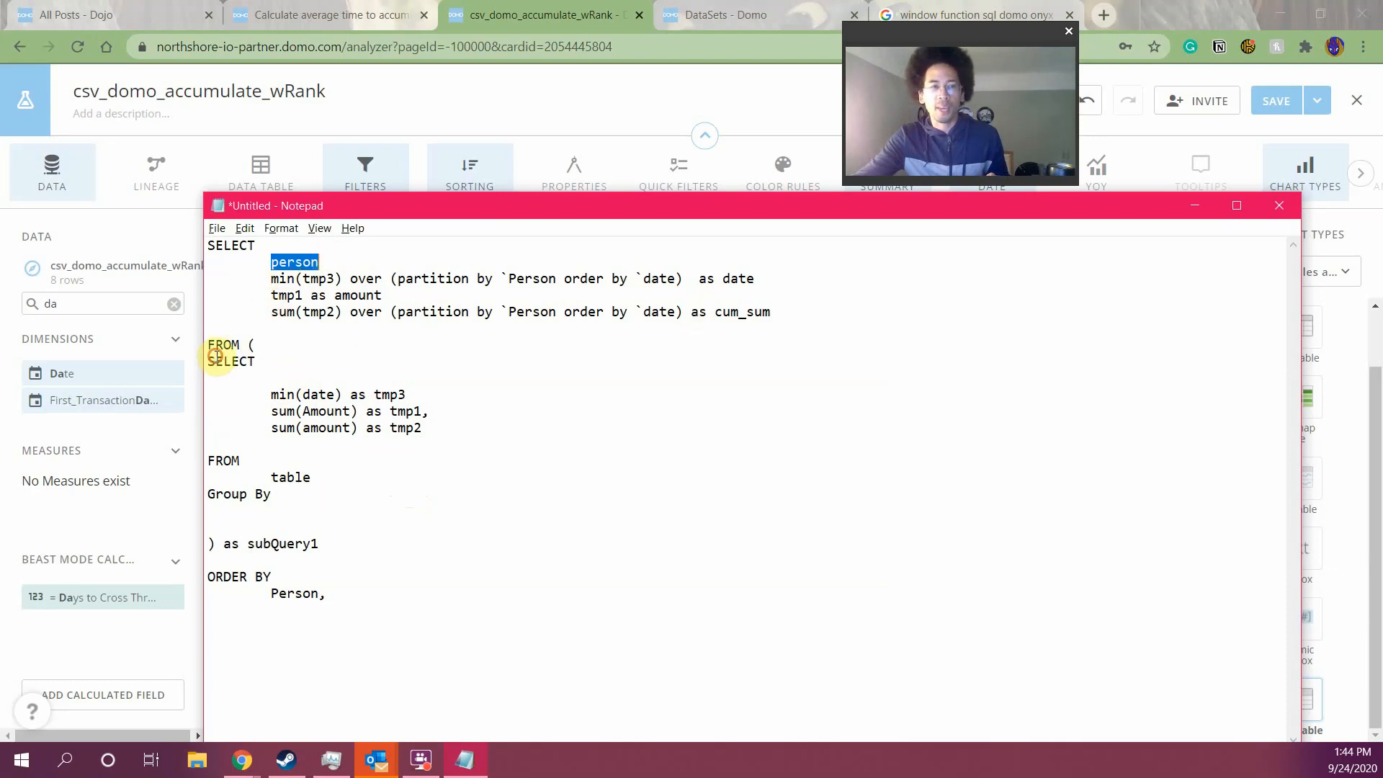
drag(215, 361, 380, 482)
Enter person and date on separate lines under Group By in the SQL draft's subquery
click(330, 489)
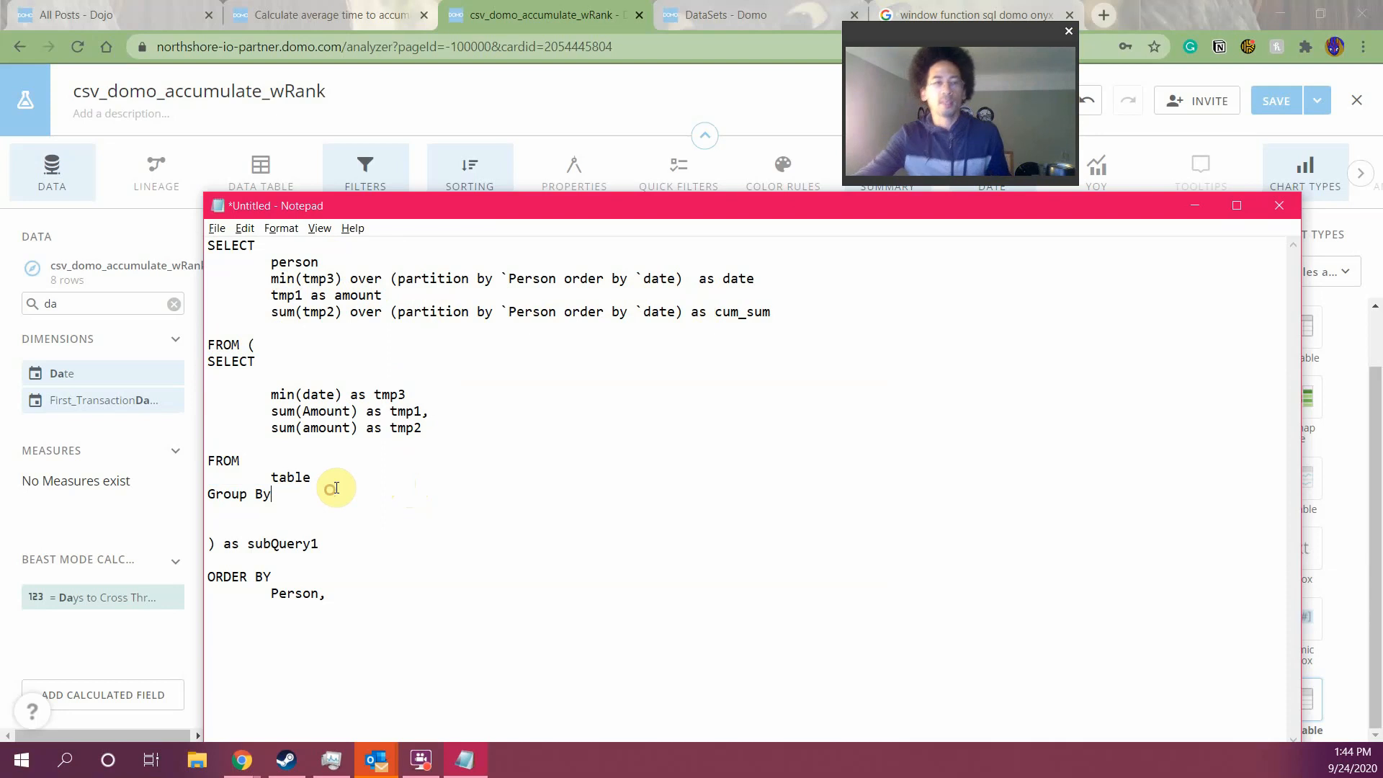
key(Return)
key(Tab)
text(person)
key(Return)
text(d)
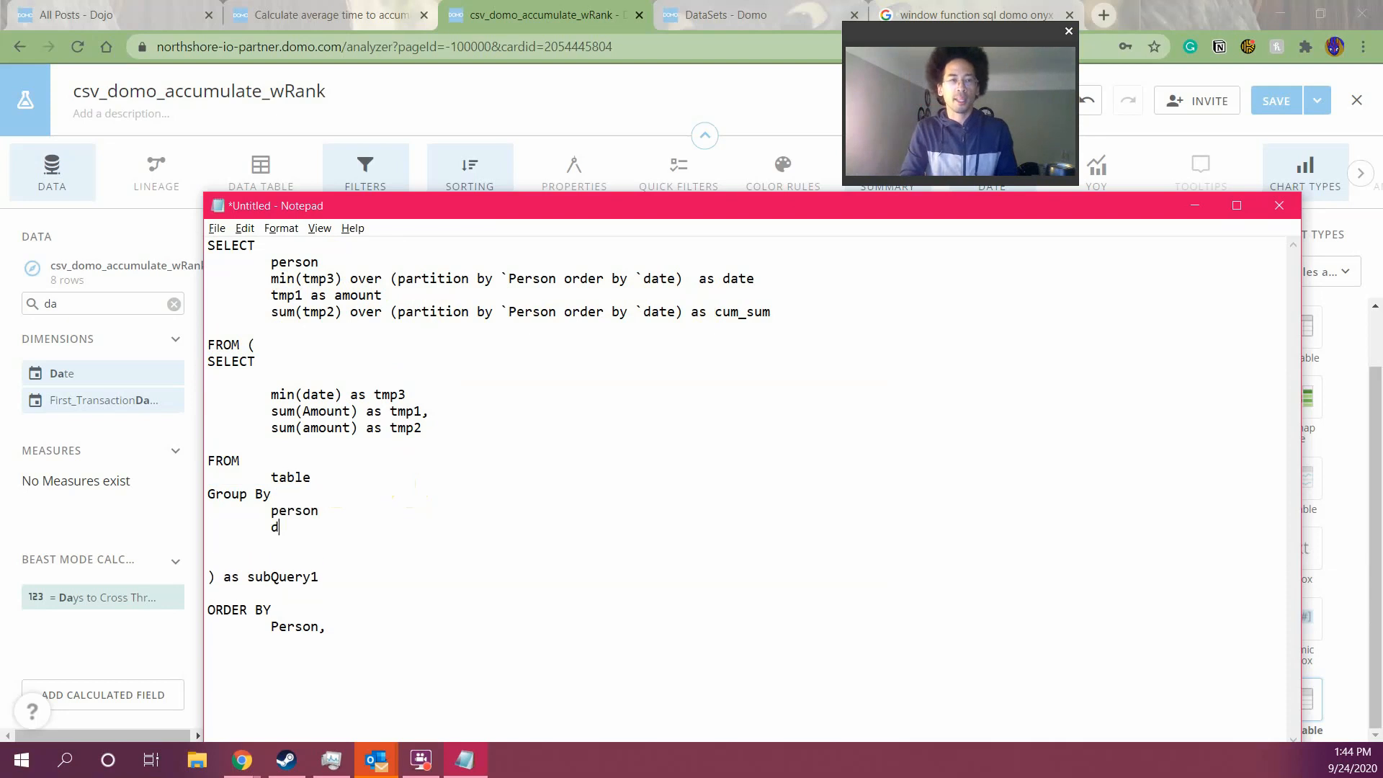
text(ate)
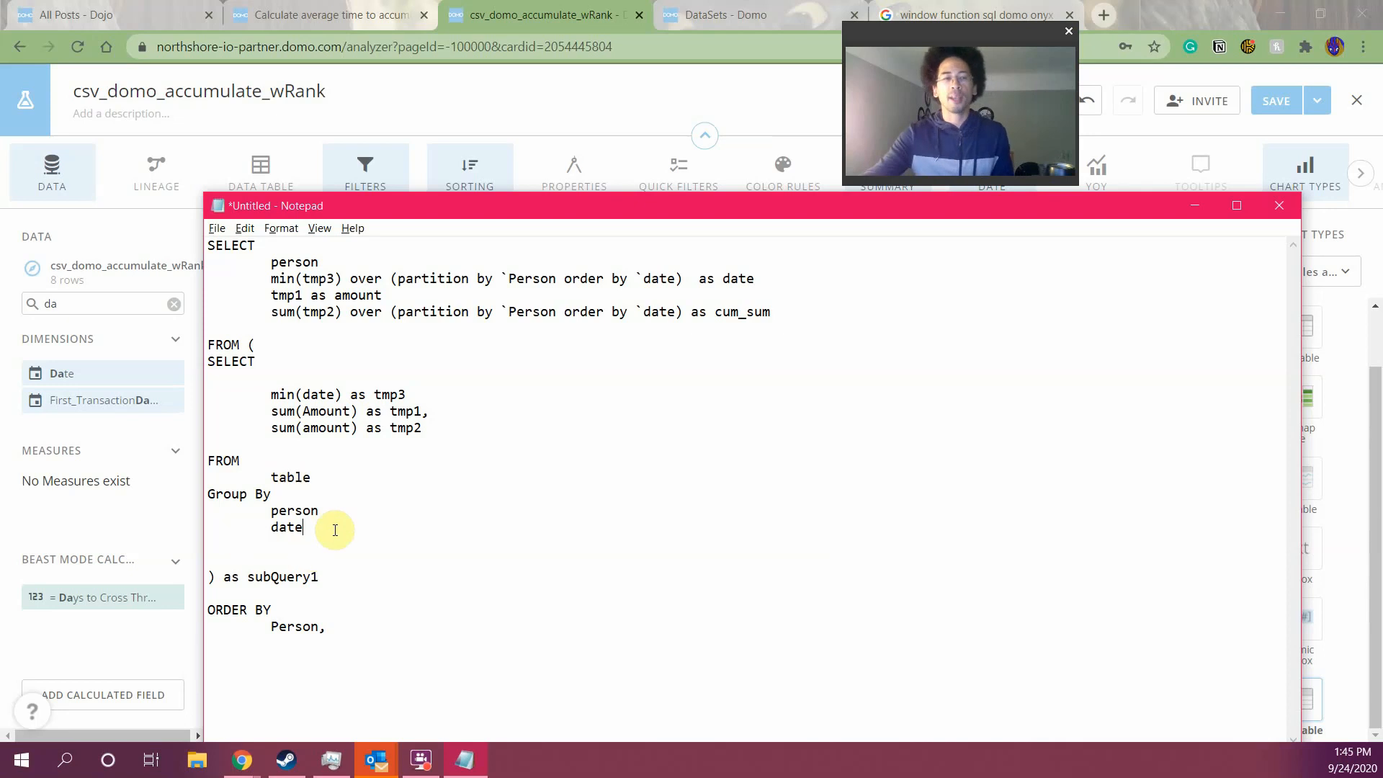
Delete the entire Group By clause from the subquery and highlight the subquery's three aggregate columns
drag(331, 528, 167, 495)
key(Delete)
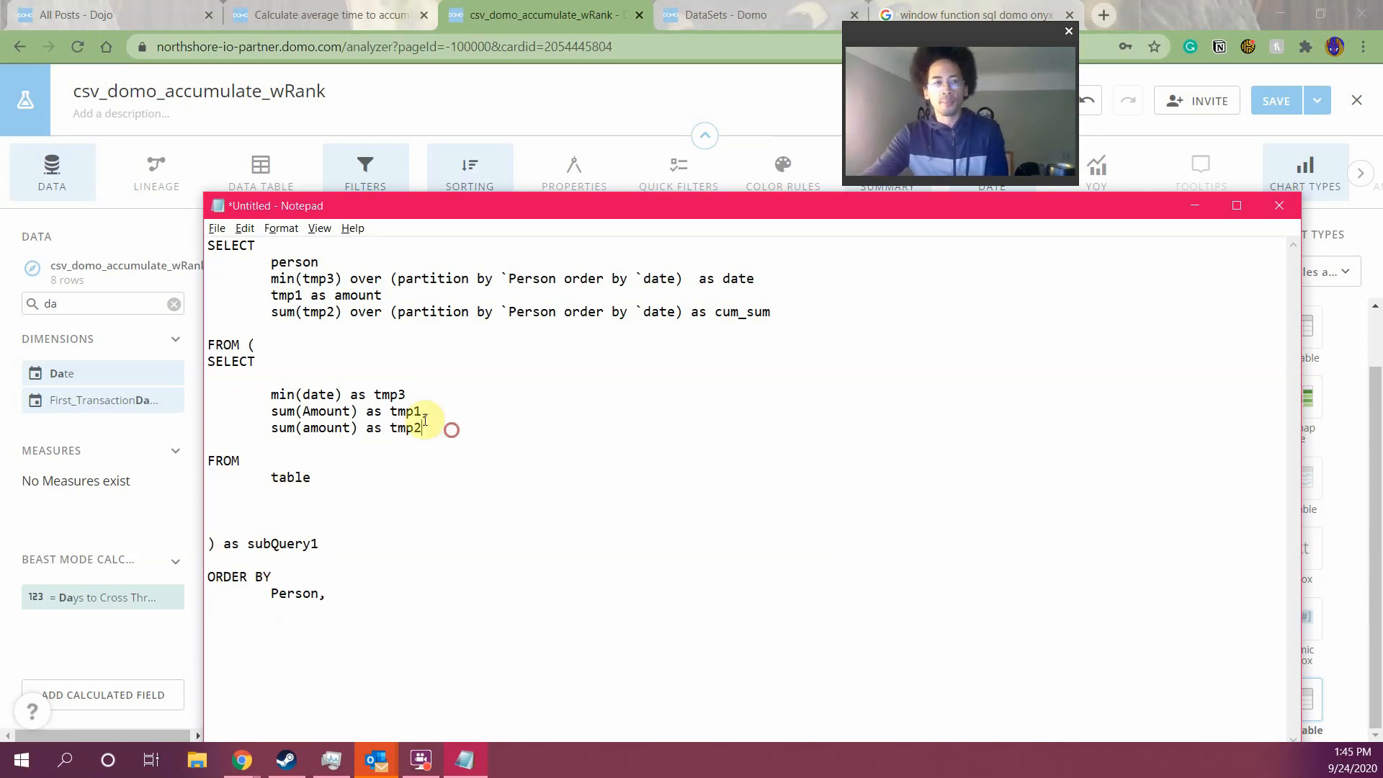
drag(443, 430, 242, 382)
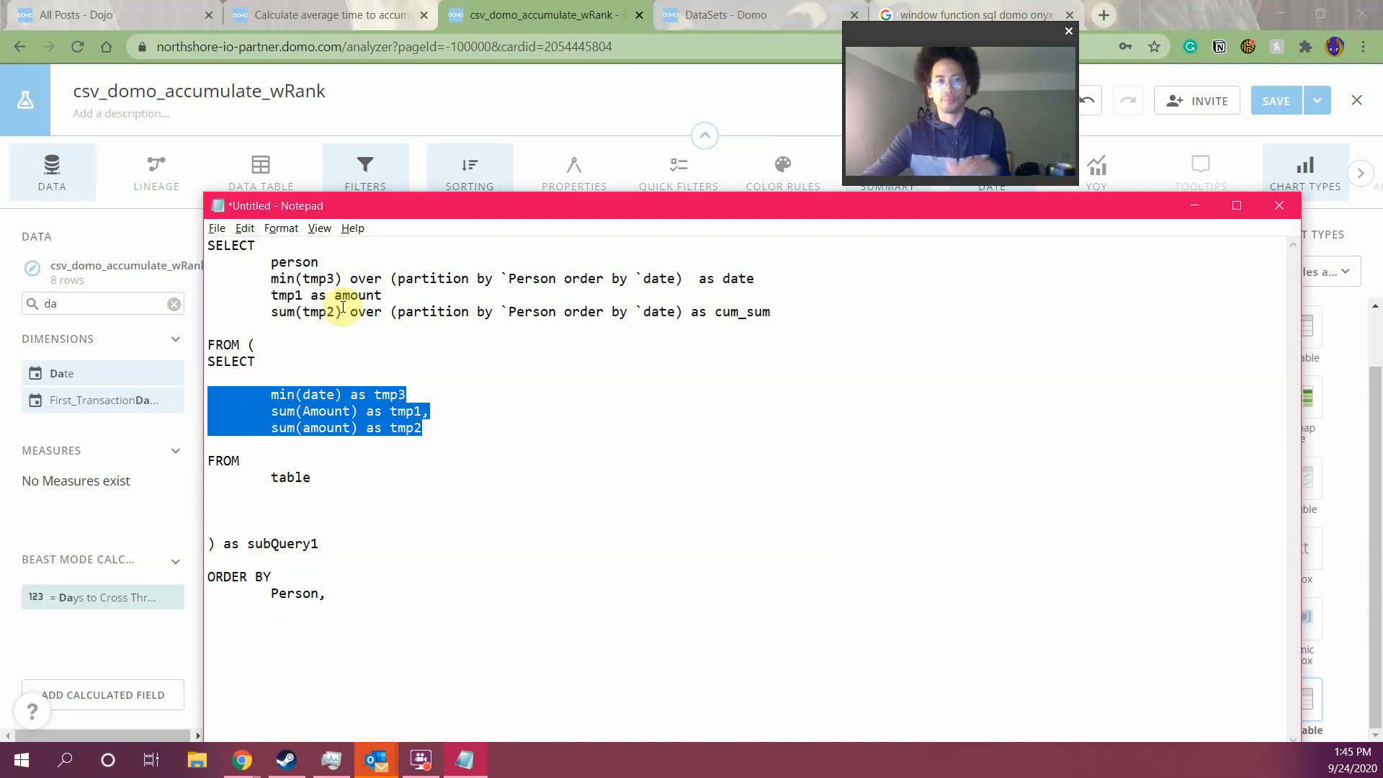
Add date as a column beneath person in the outer SELECT of the SQL draft
click(305, 370)
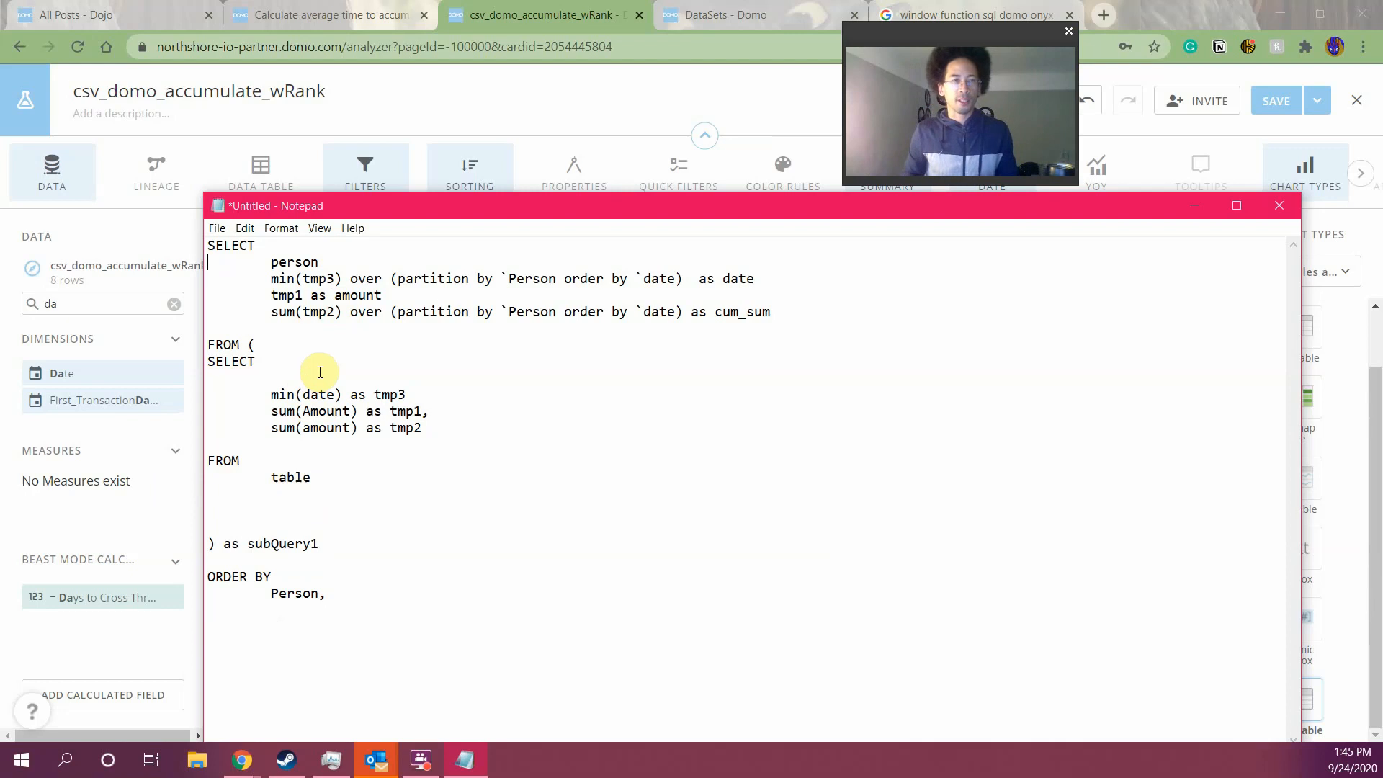
key(Up)
key(shift+Down)
key(shift+Down)
key(shift+Down)
key(shift+Down)
key(shift+Down)
key(Up)
key(Return)
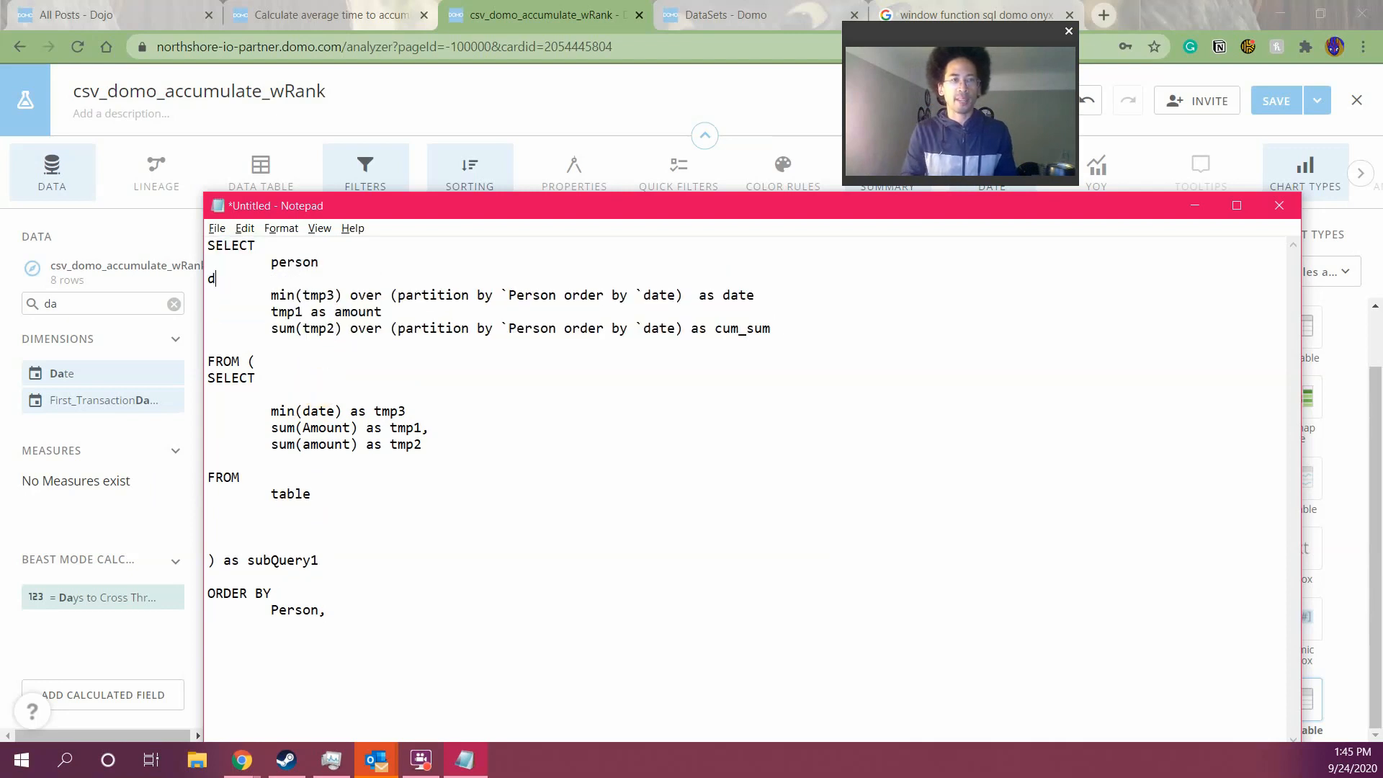
text(date)
Change the alias of the min(tmp3) window expression to "first_transaction date"
key(Down)
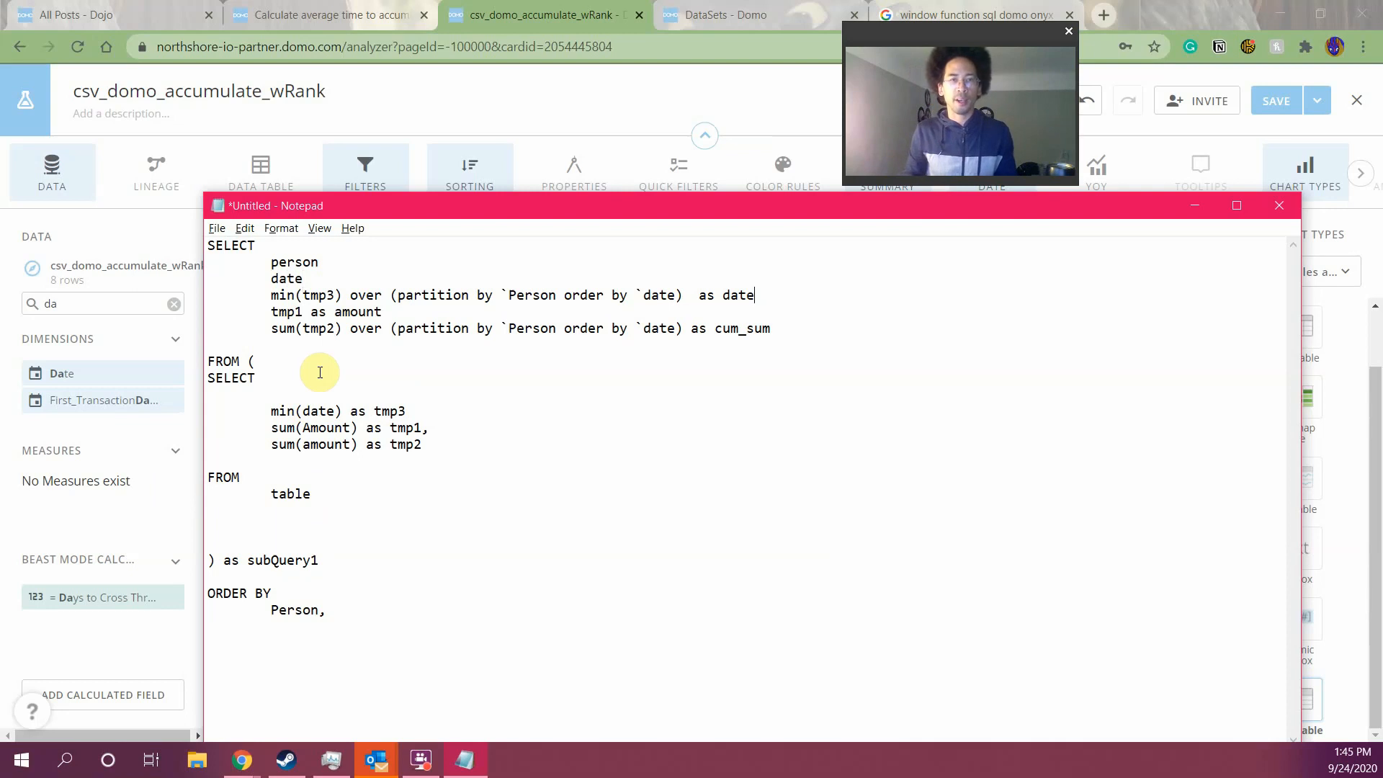
text(first_trans)
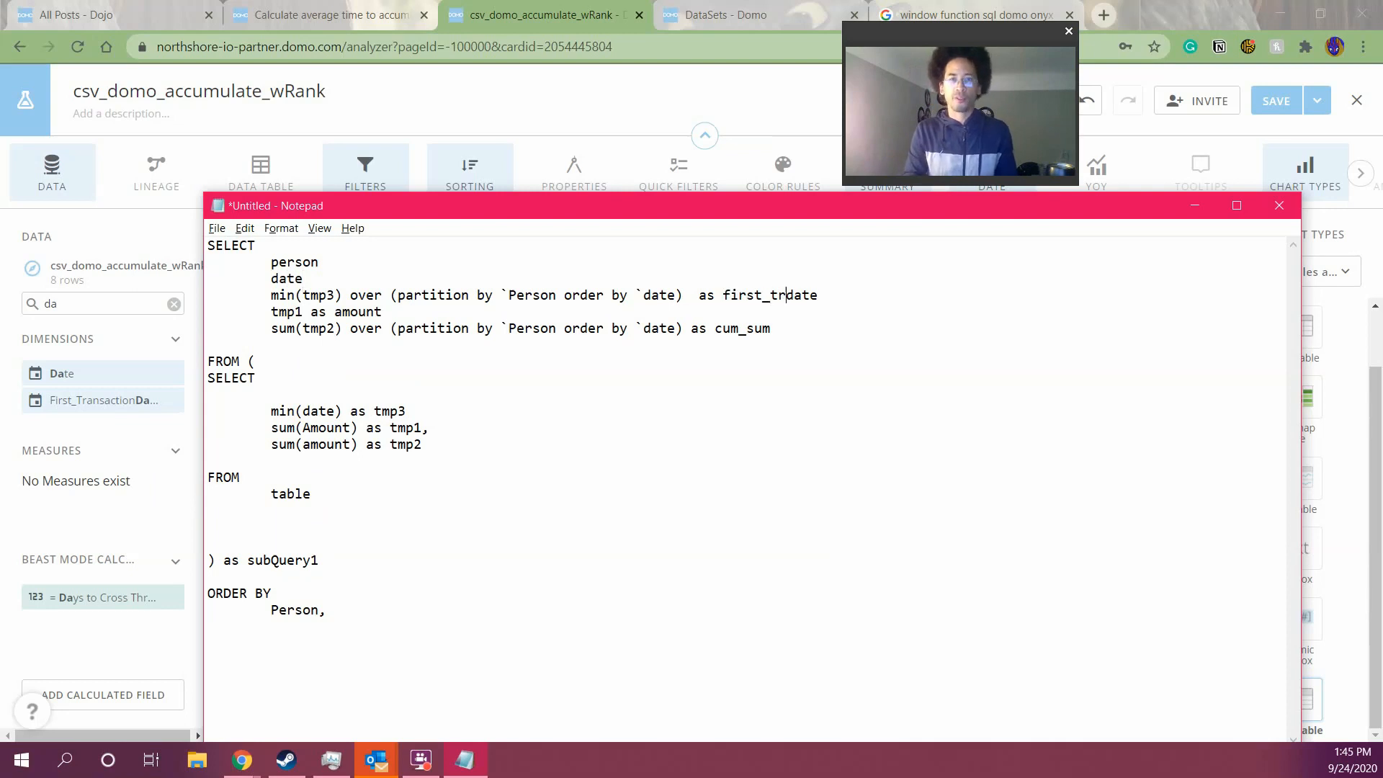
text(action)
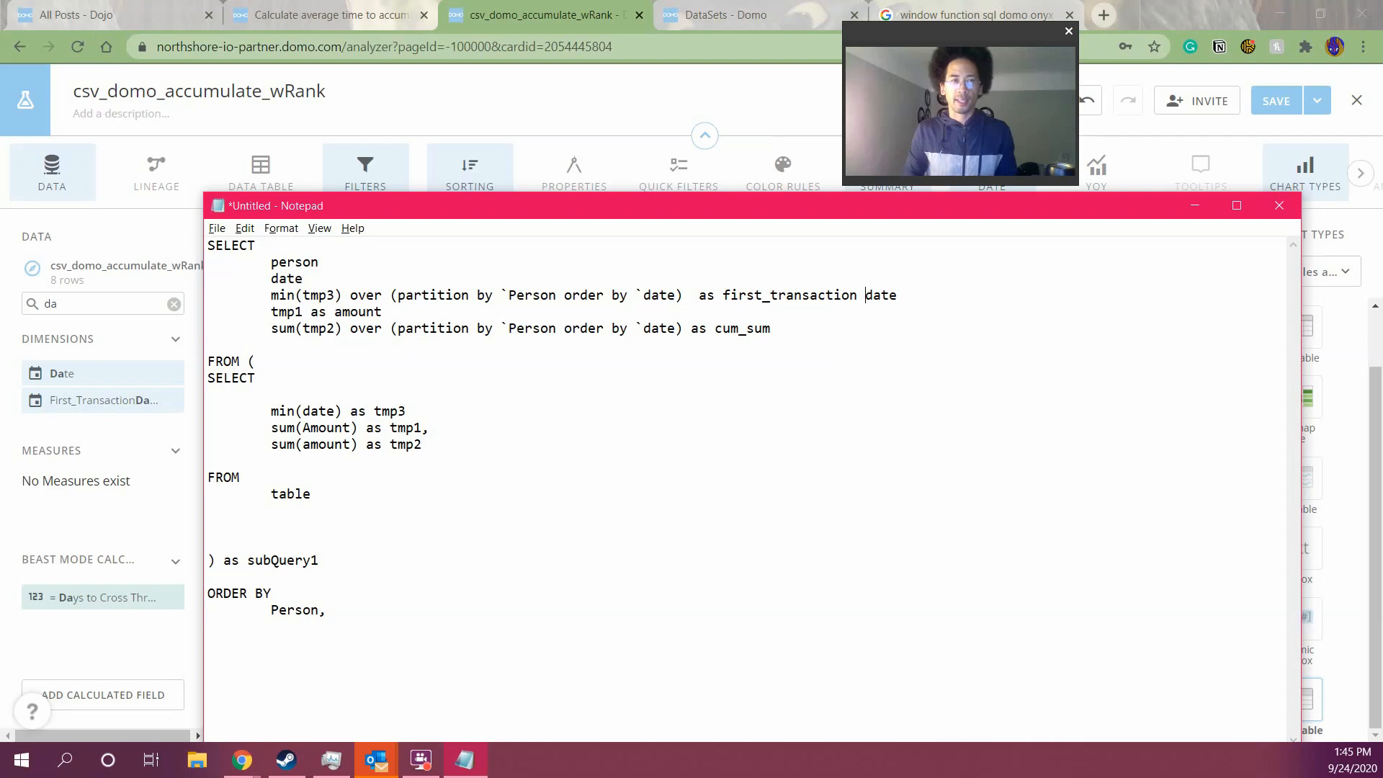
key(Down)
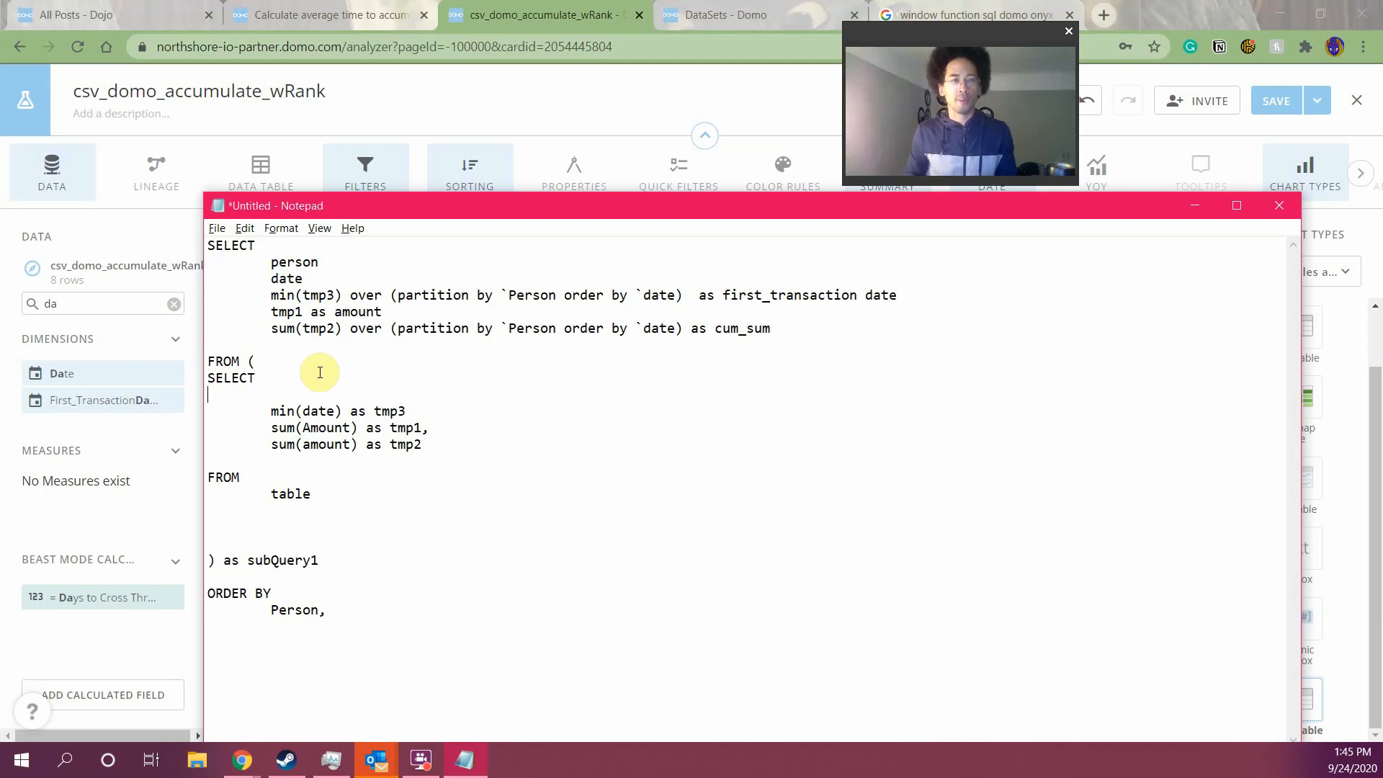
Add person and date as comma-terminated columns above min(date) in the subquery's SELECT list
text(person,)
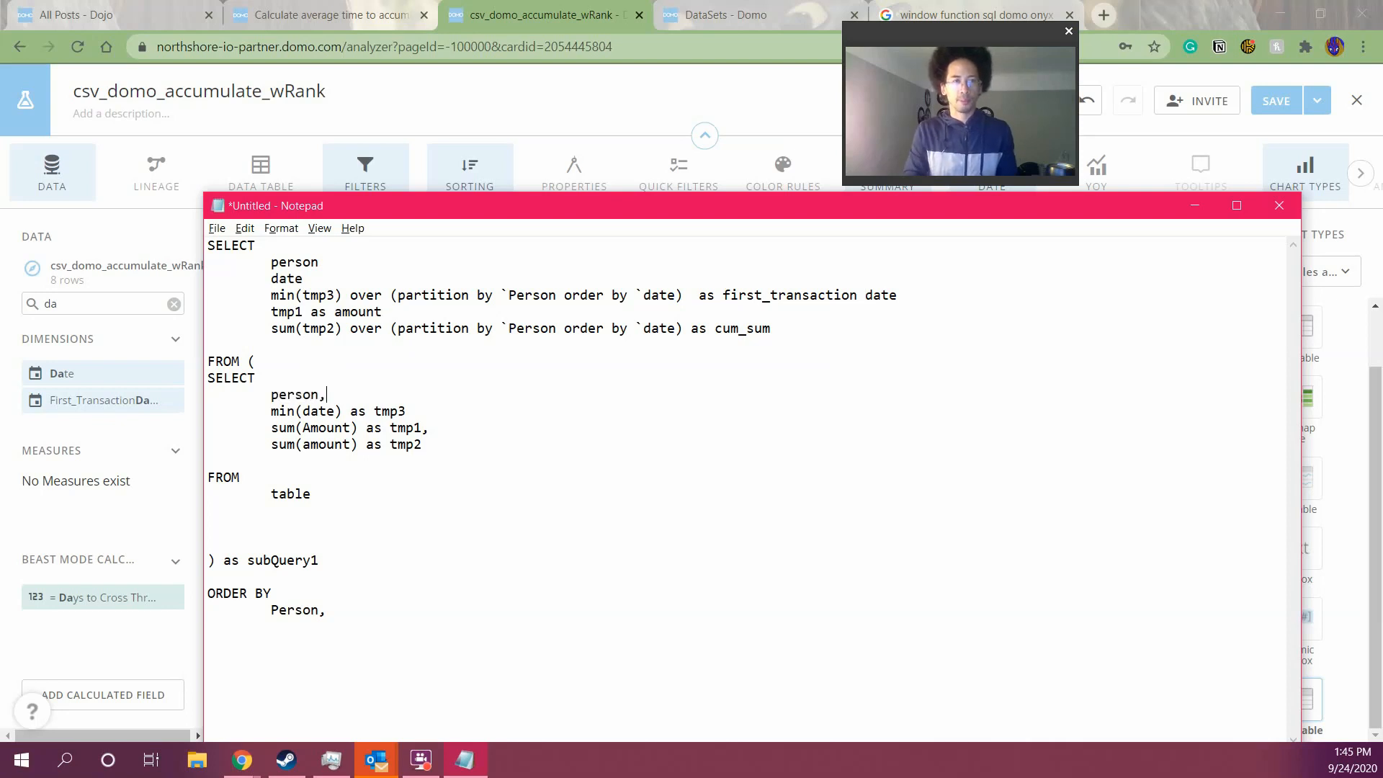
key(Return)
text(dat3)
key(BackSpace)
text(e)
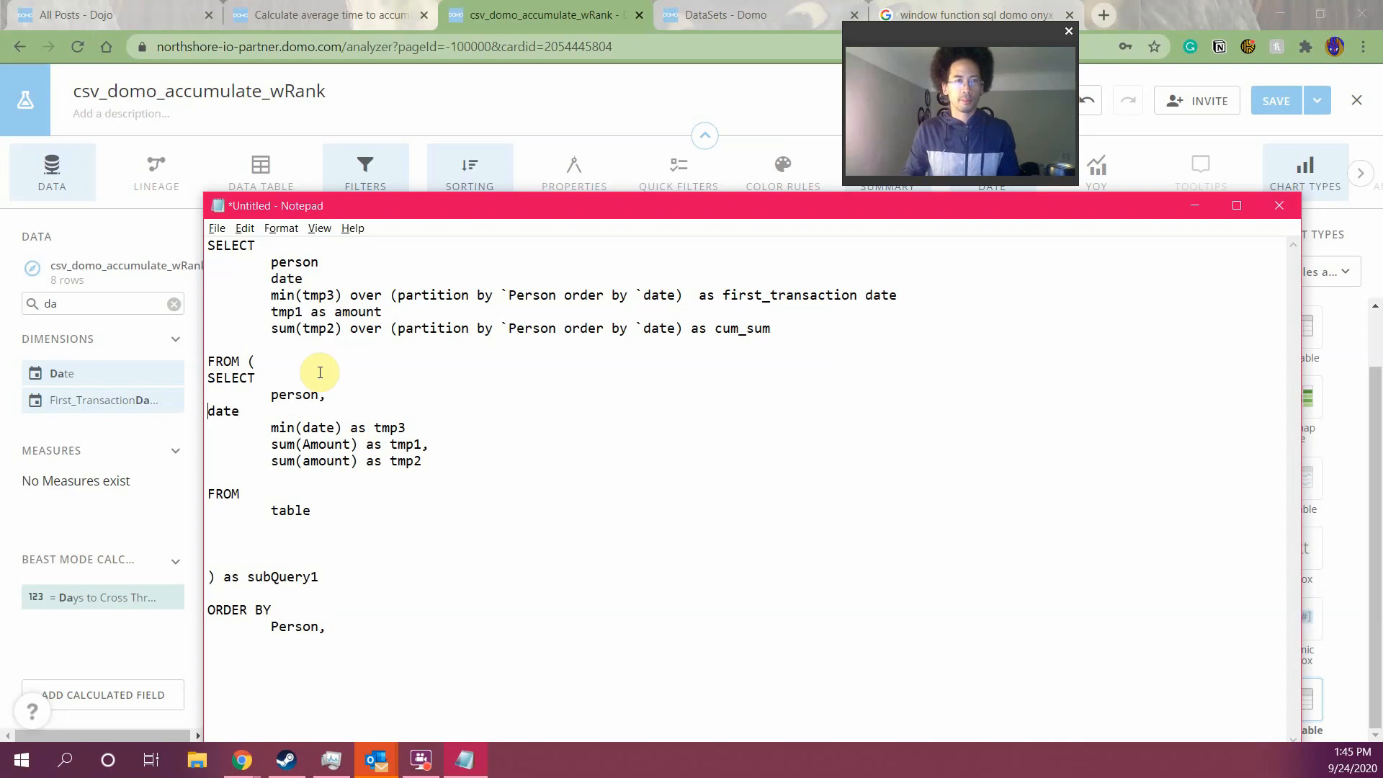
key(Home)
key(Tab)
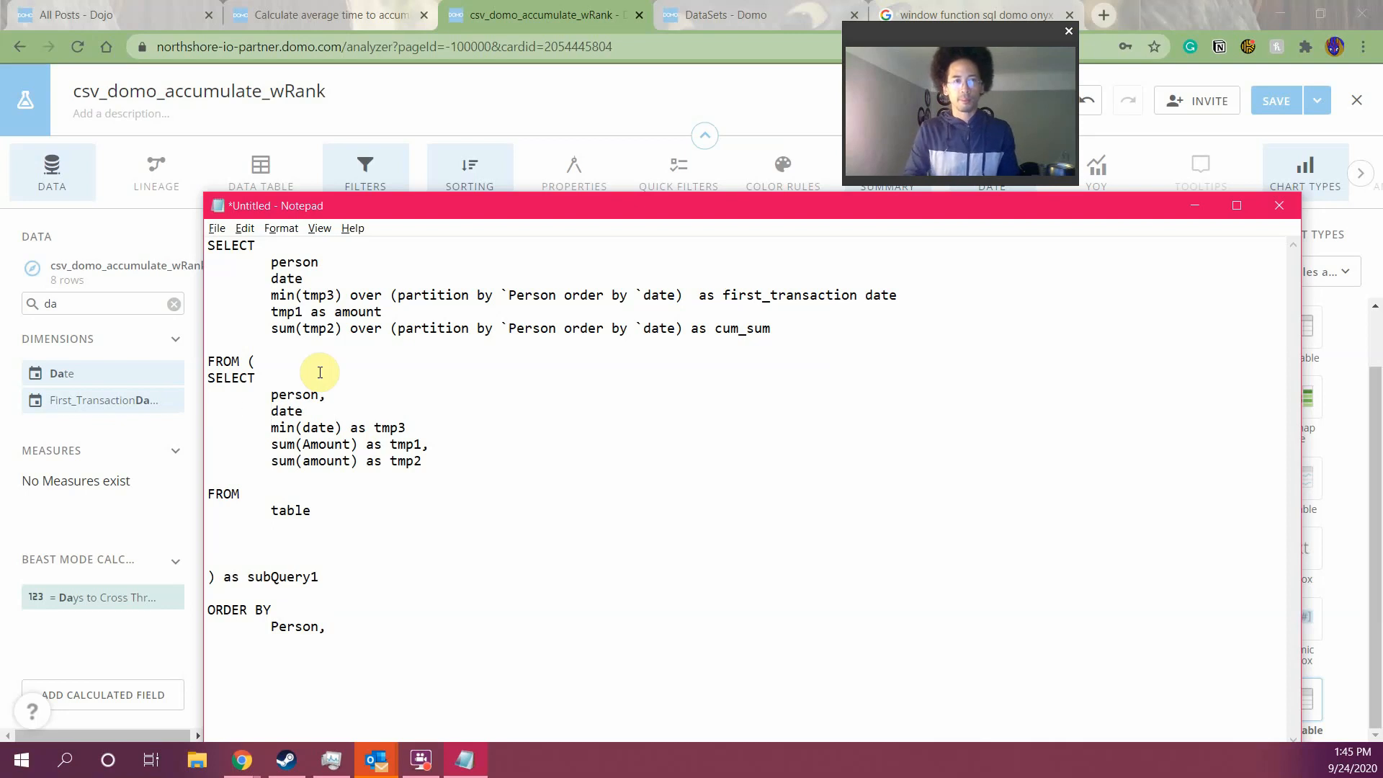
key(End)
text(,)
Highlight the subQuery1 alias after the subquery's closing parenthesis
key(Down)
key(Down)
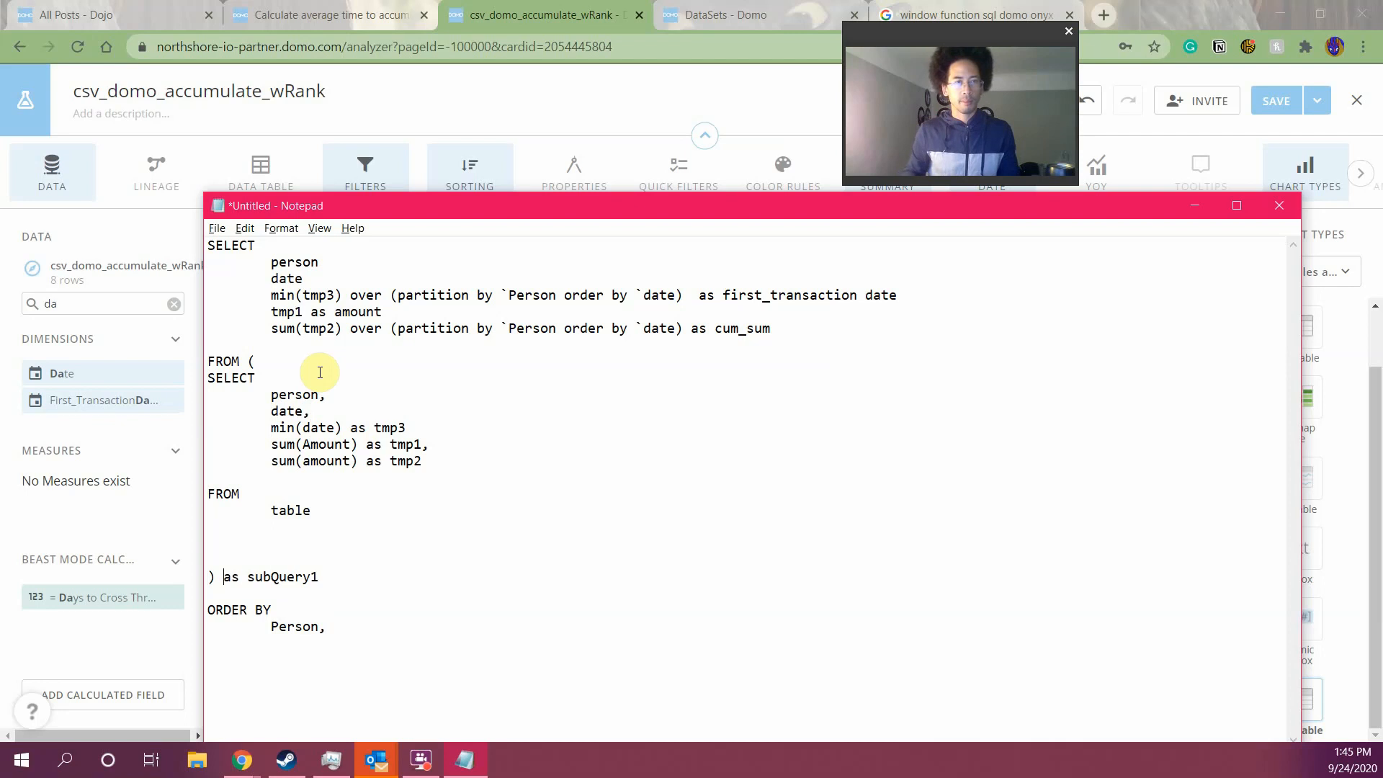
key(Left)
key(shift+End)
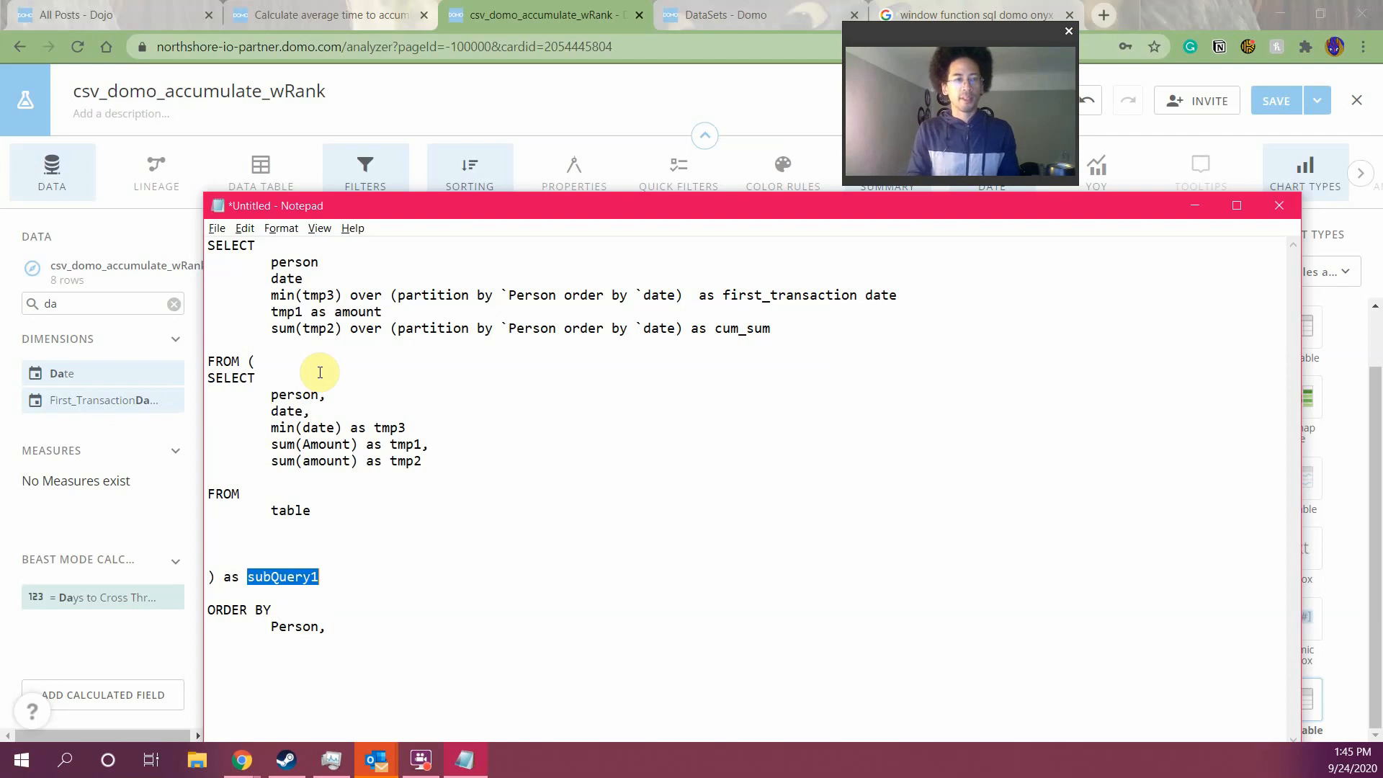
key(Down)
key(Down)
key(Down)
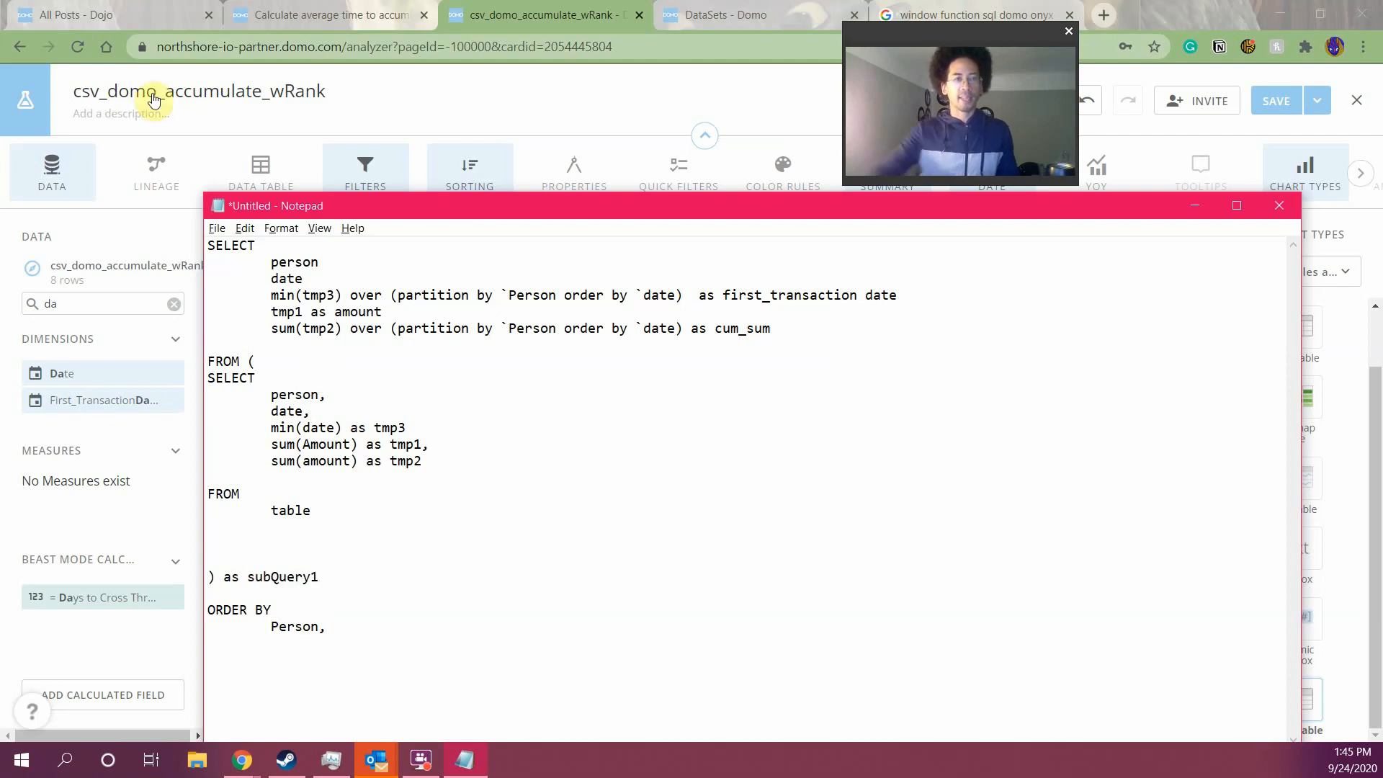
Insert the line "CREATE VIEW as datasetview_wWindow" above the outer SELECT of the SQL draft
click(267, 242)
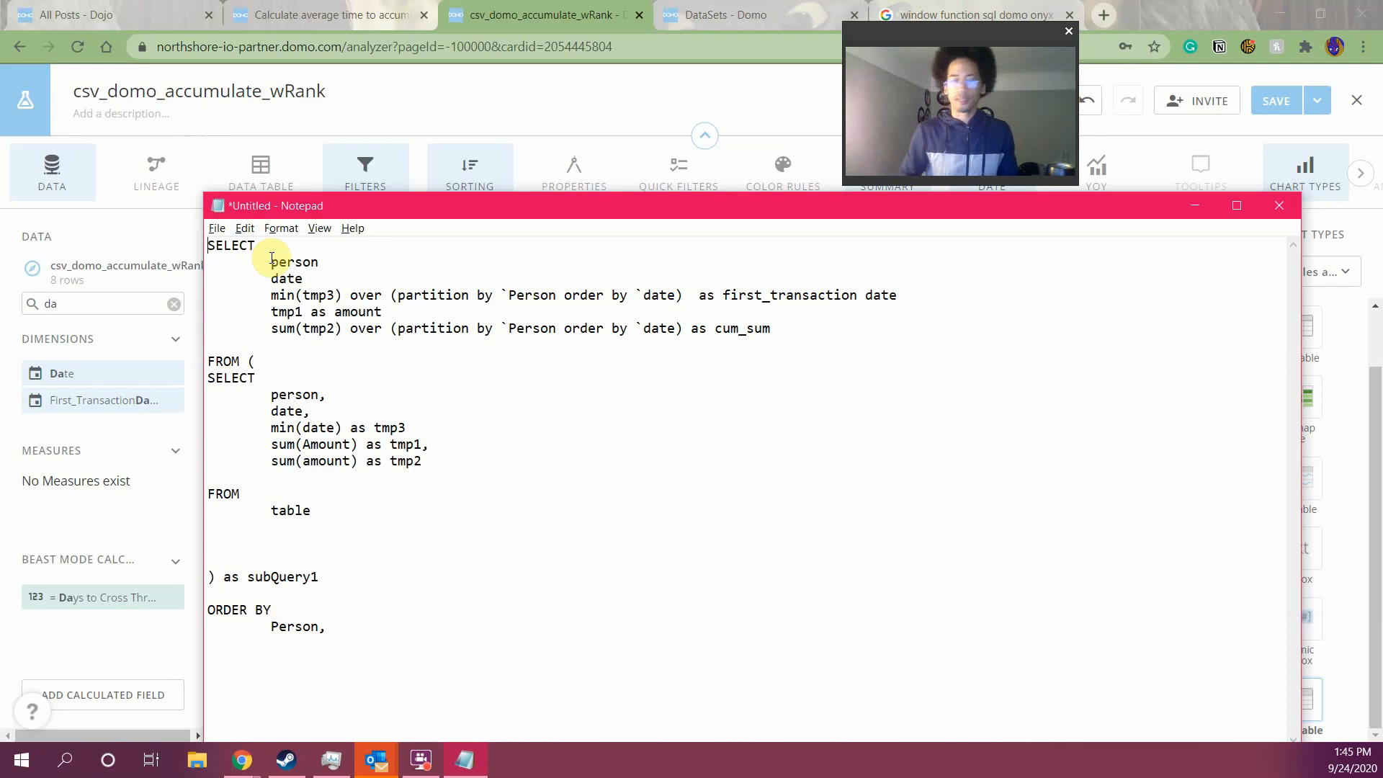
key(Return)
key(Up)
text(CREATE)
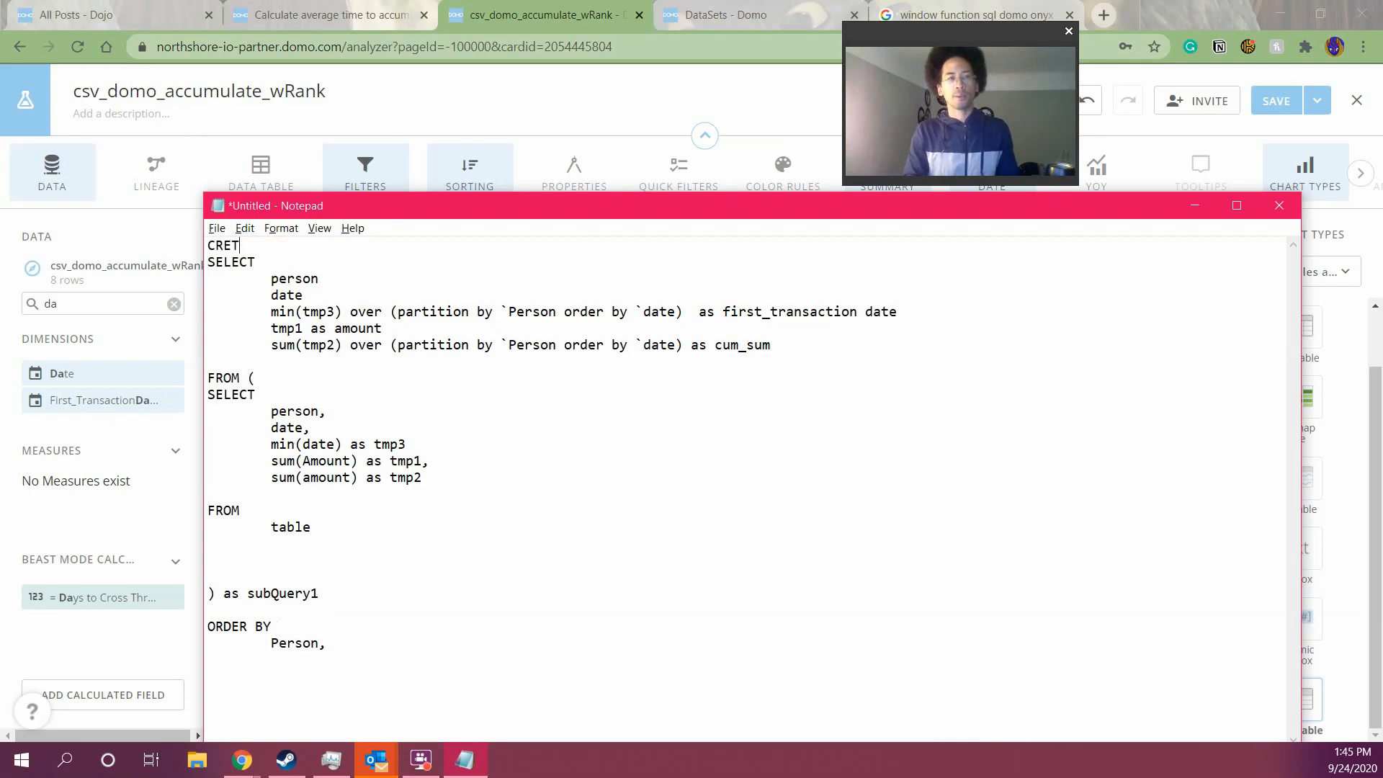
text( VIEW as)
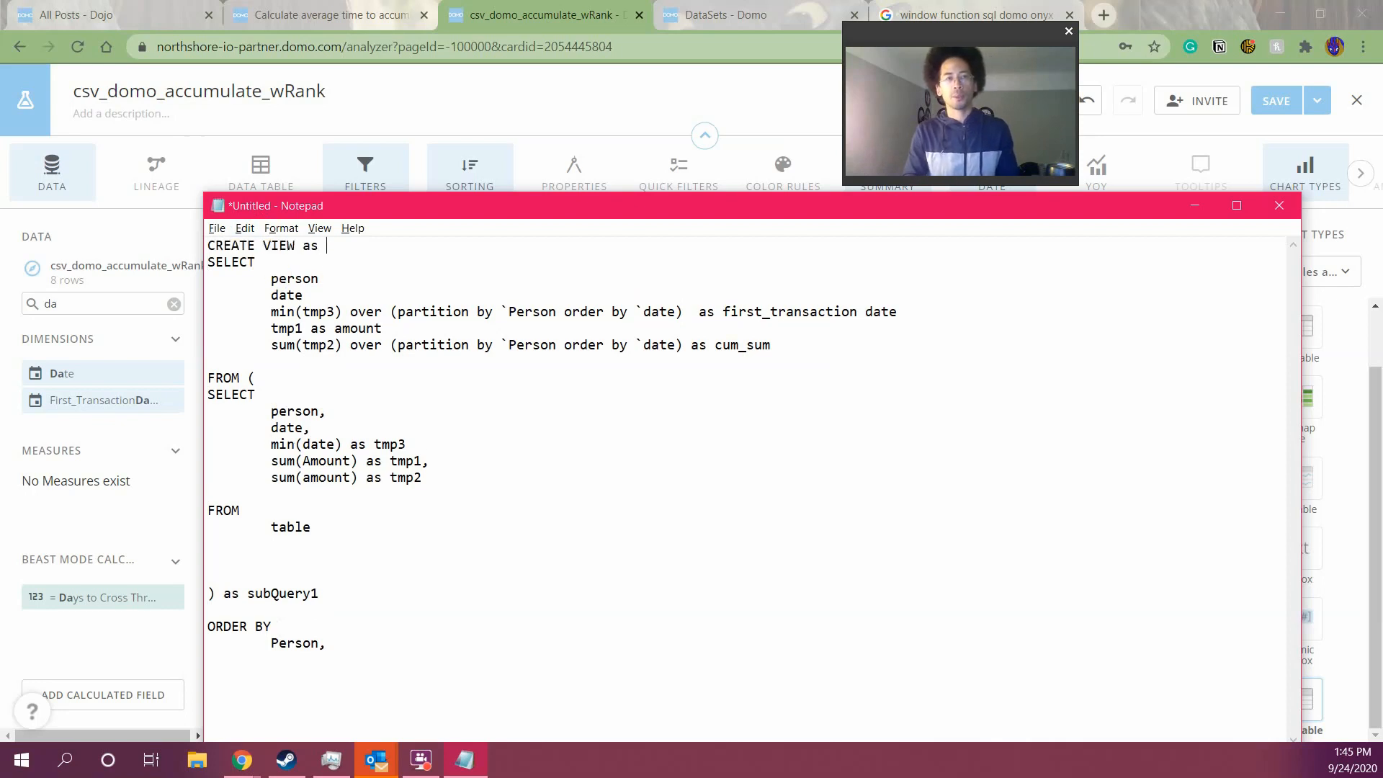
text( datasetvi)
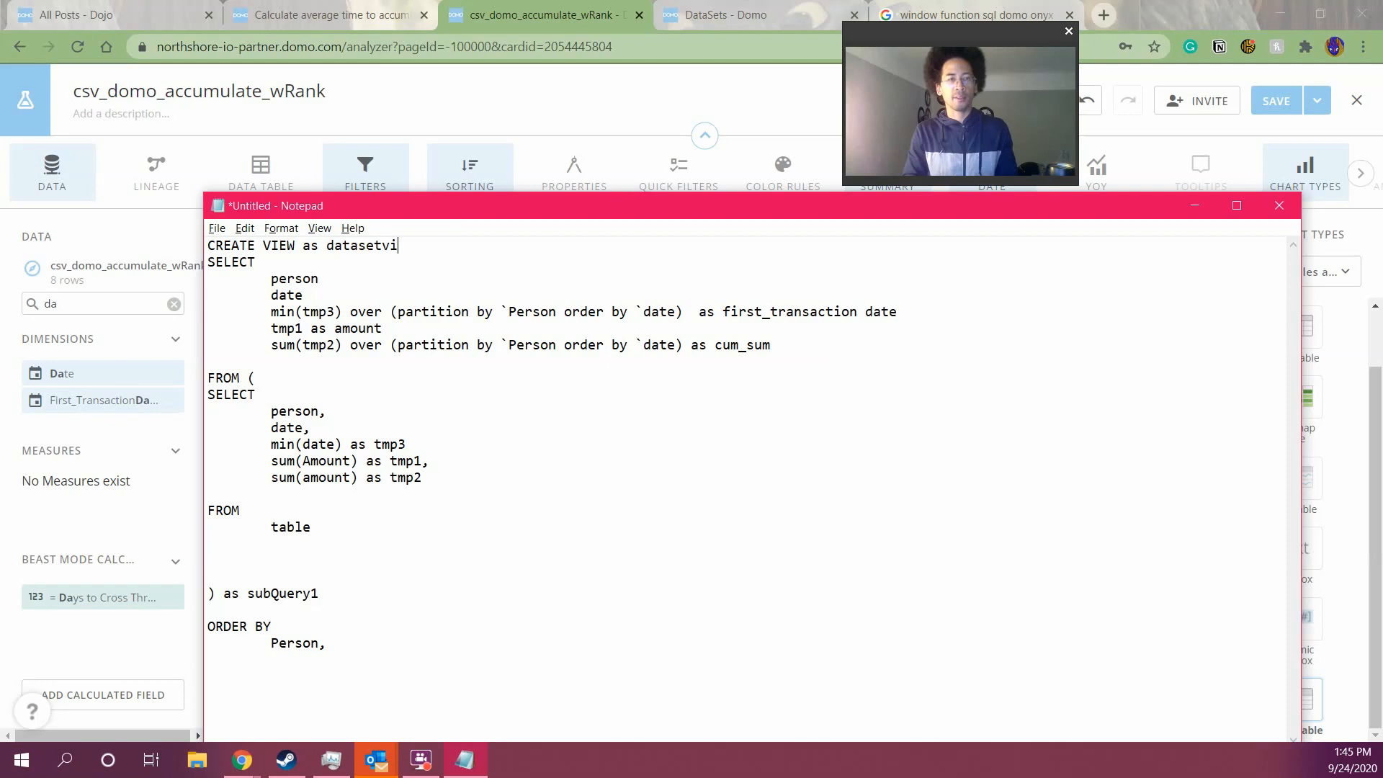
text(ew_w)
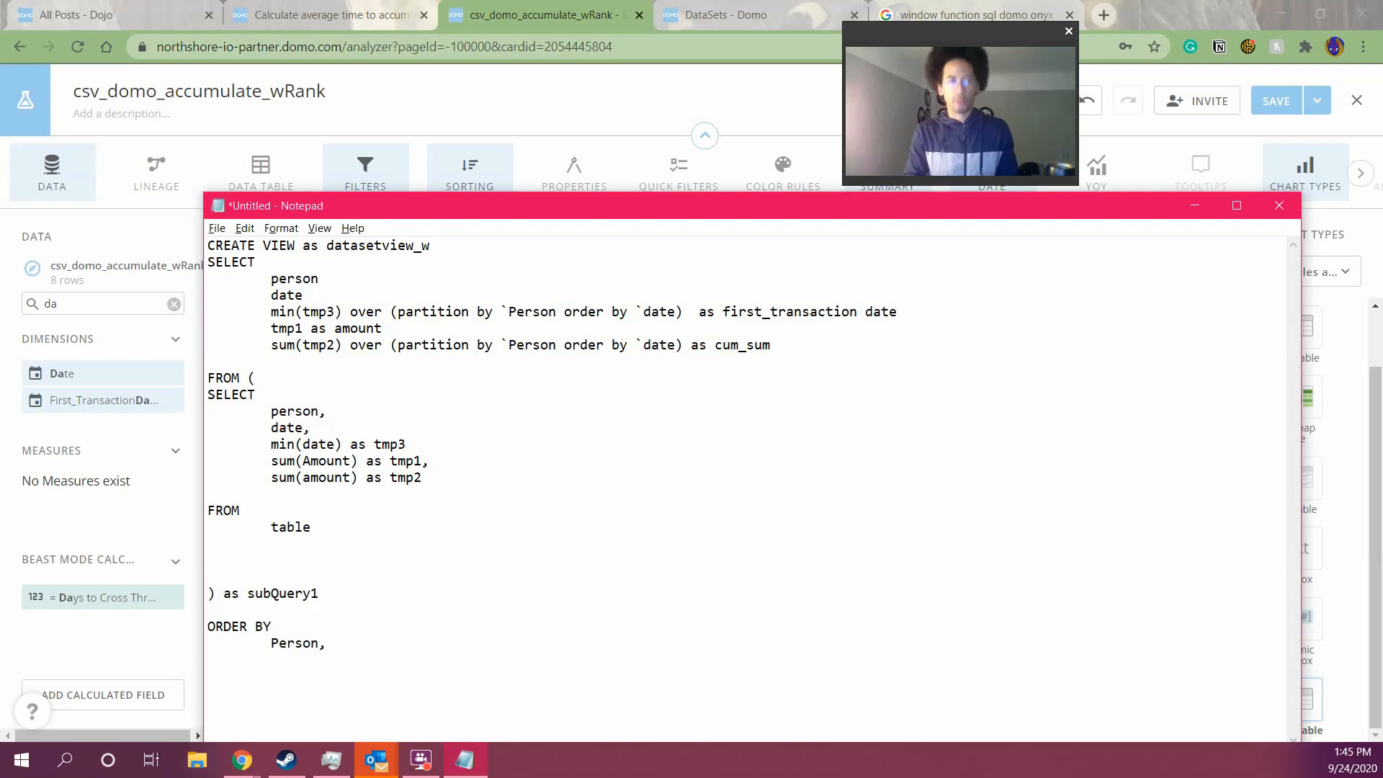
text(Window)
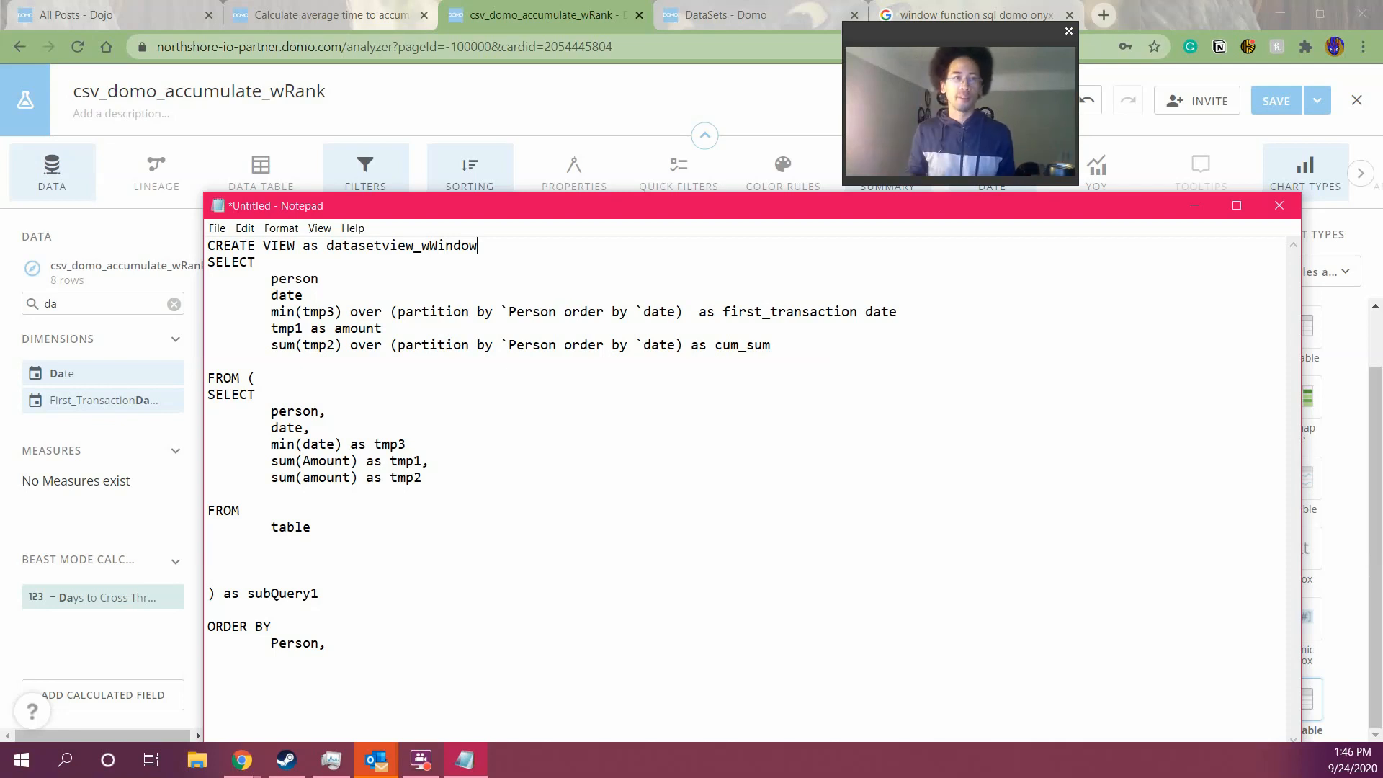
Insert "SELECT INTO TABLE csv_datasetView FROM" above the CREATE VIEW line, with a blank line between them
key(Home)
key(Return)
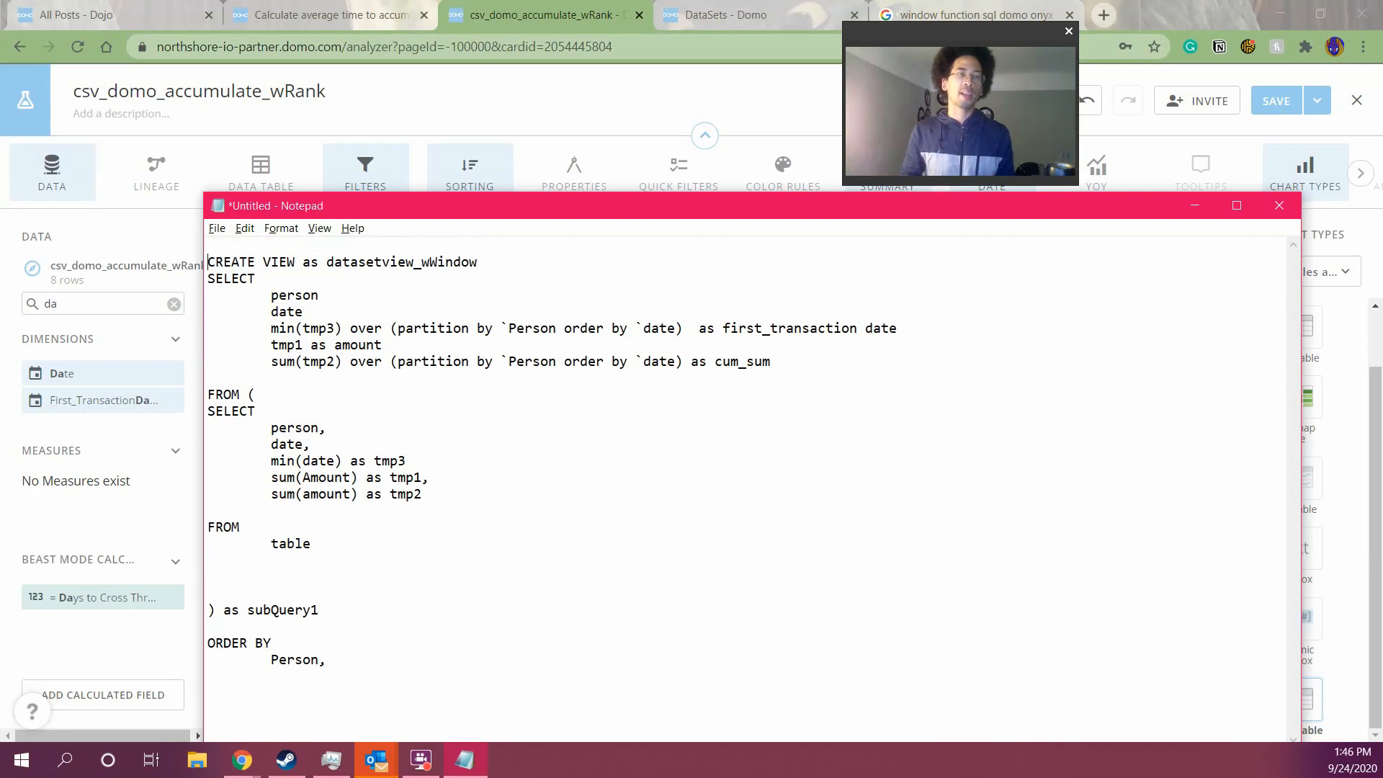
key(Up)
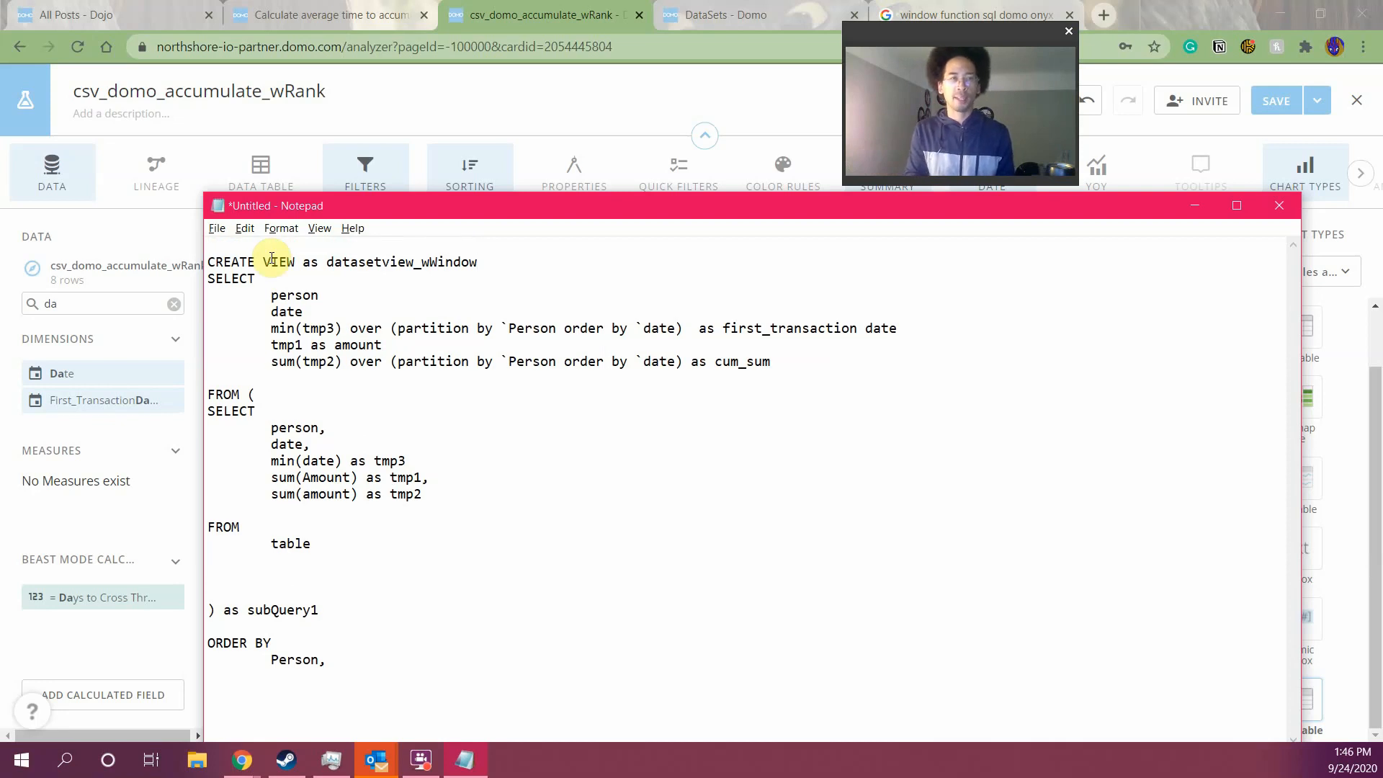
text(C)
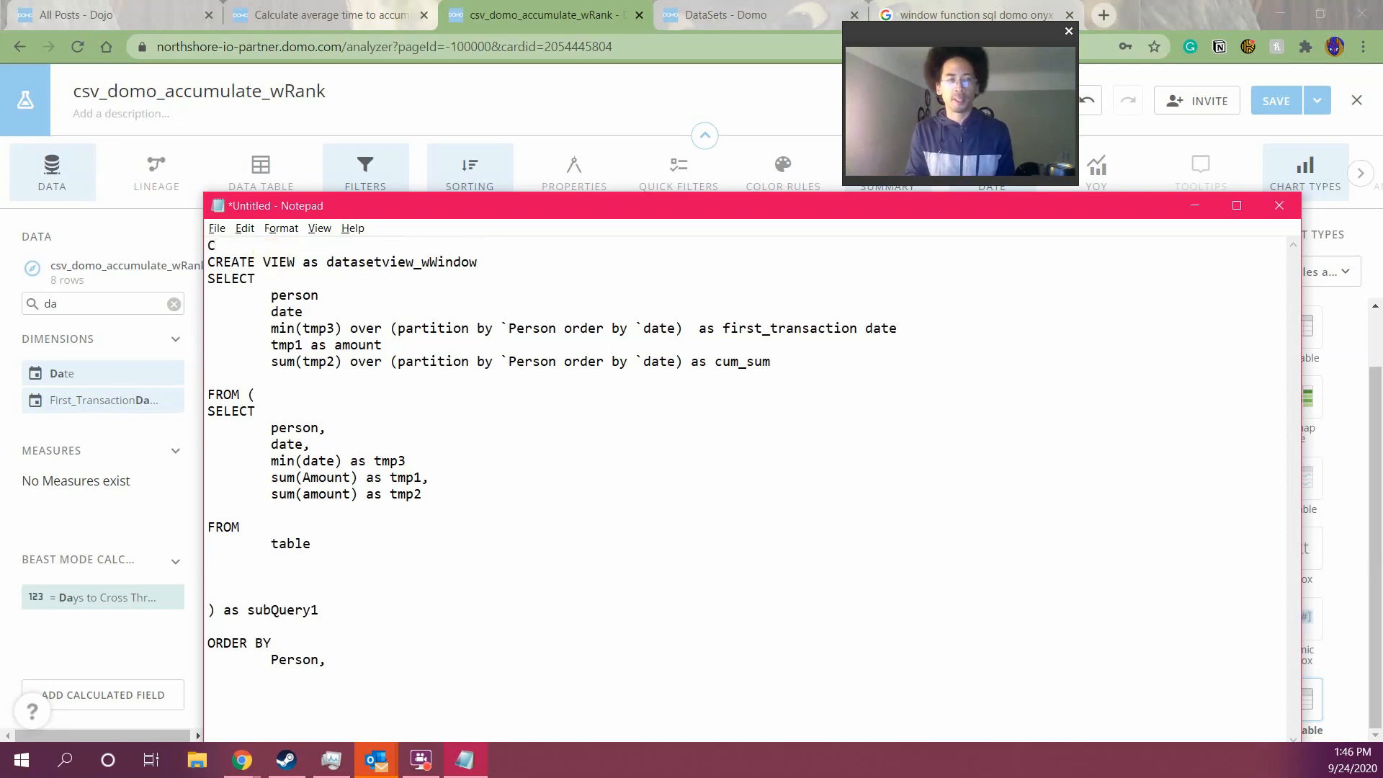
text(SELECT)
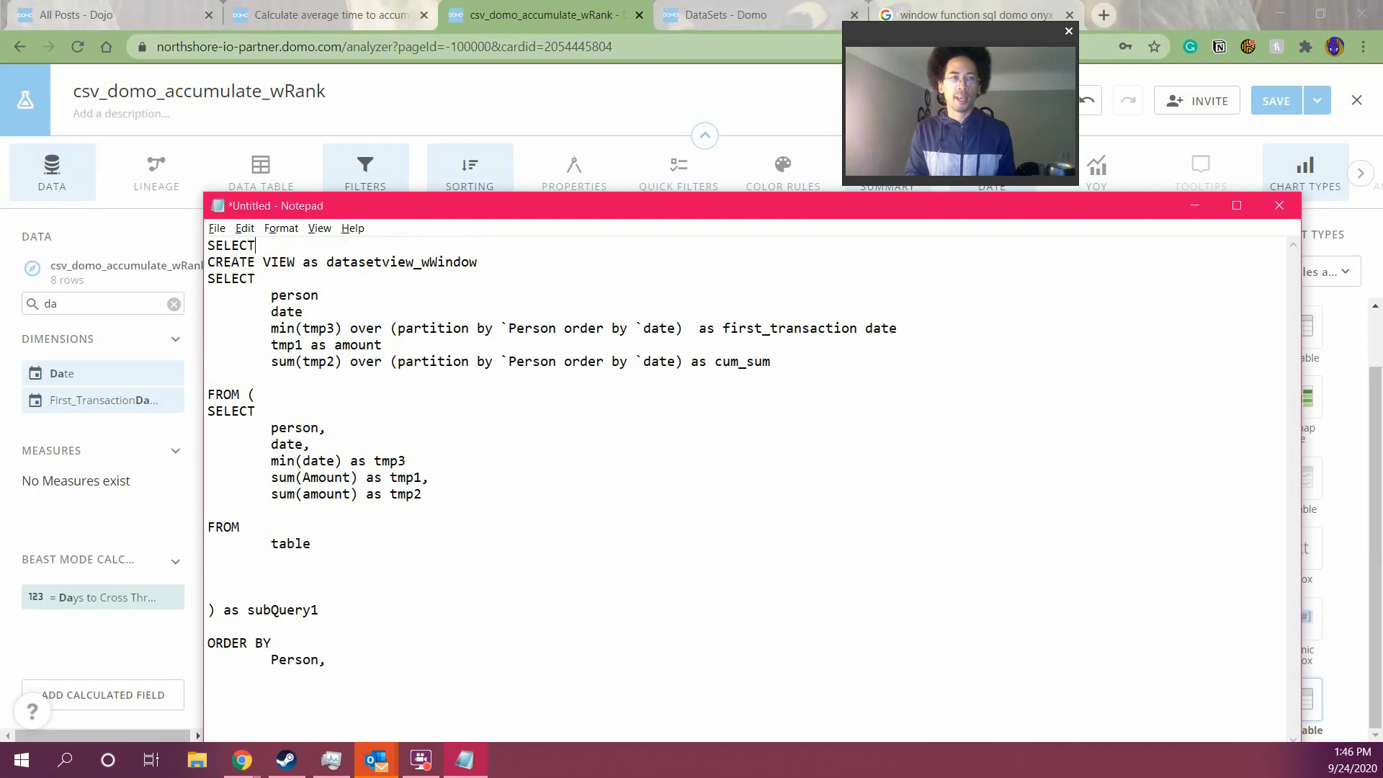
text( INTO )
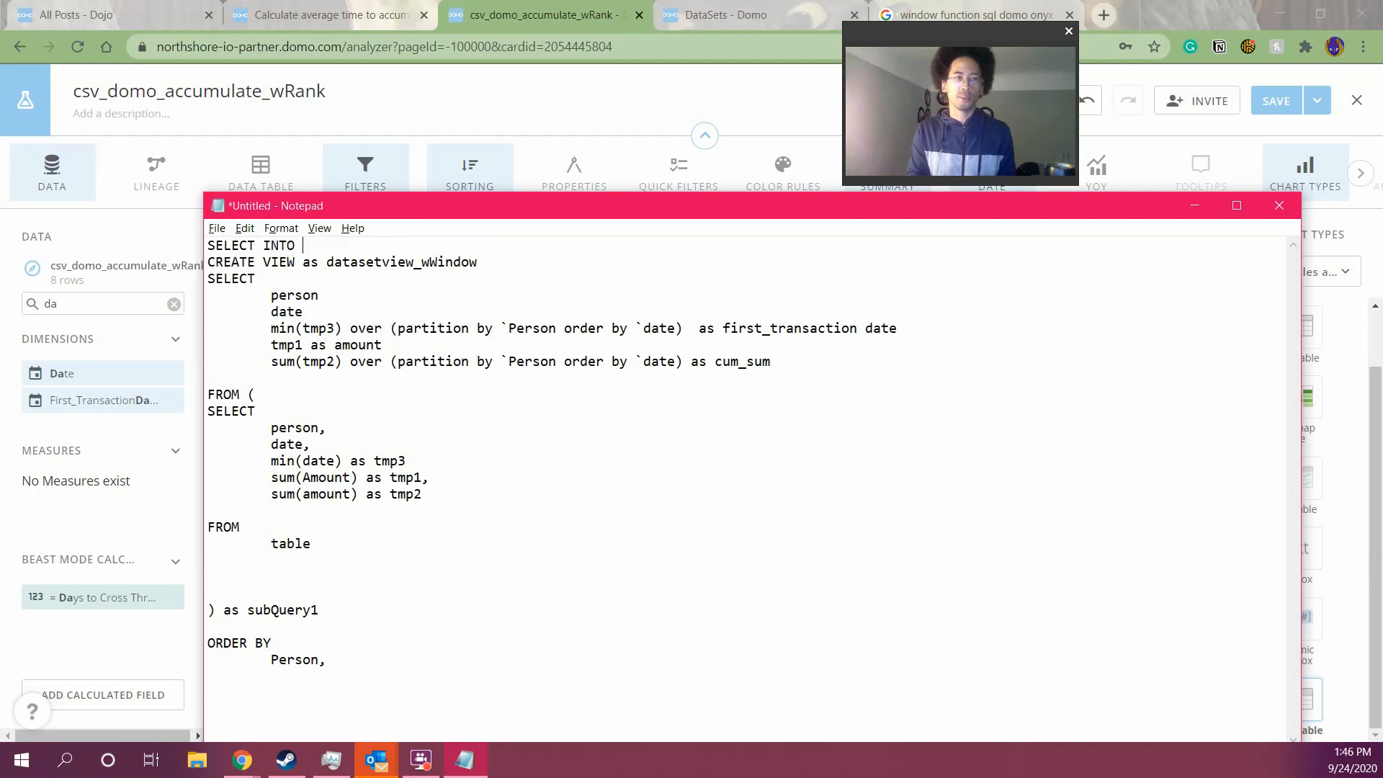
text(TABLE dataset)
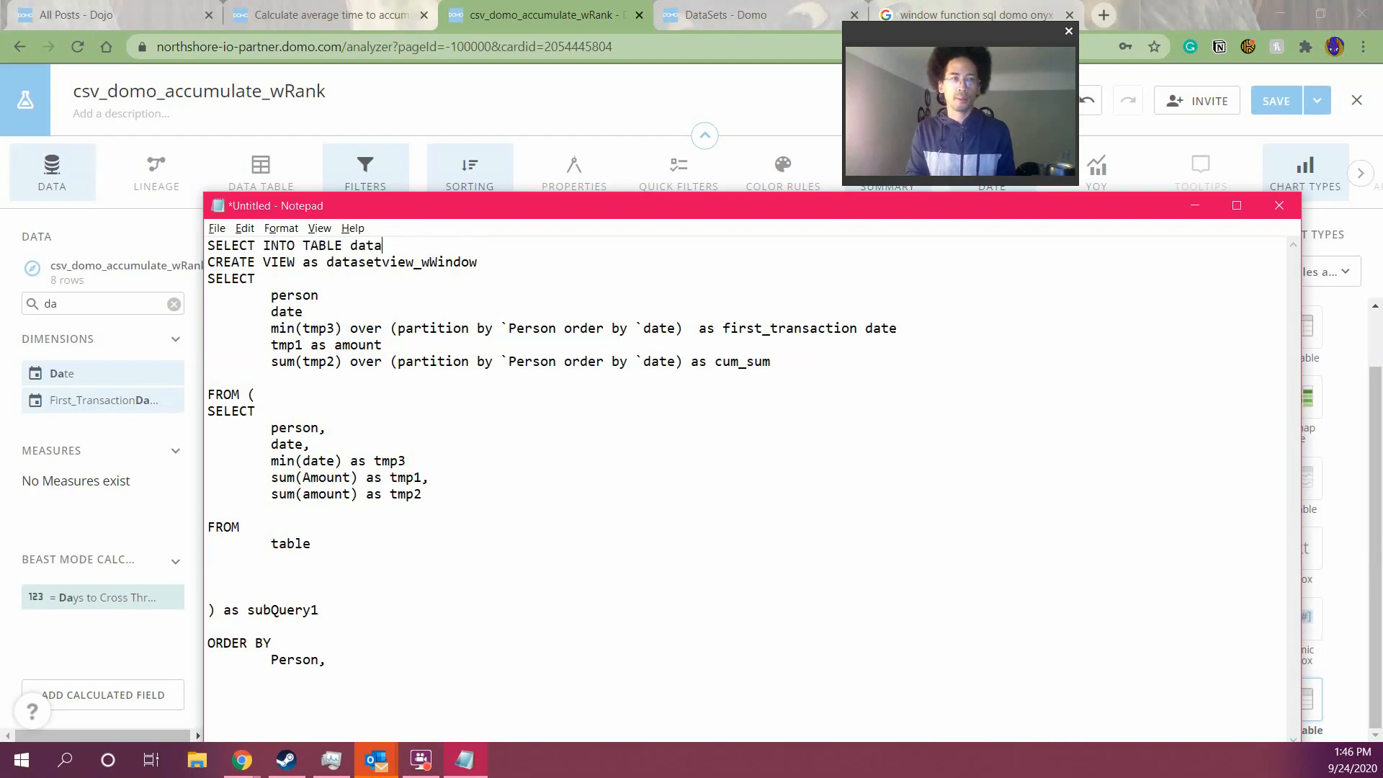
key(BackSpace)
key(BackSpace)
key(BackSpace)
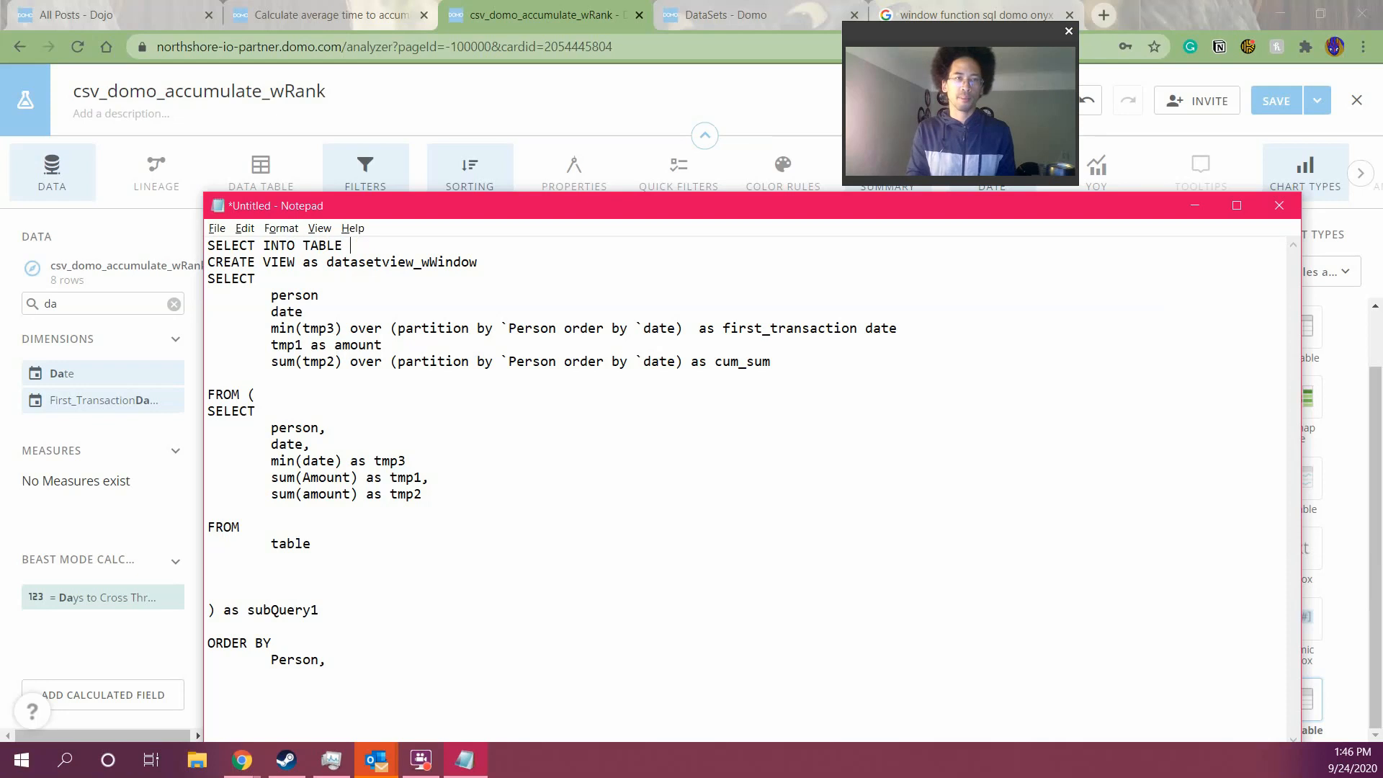
text(csv_datasetV)
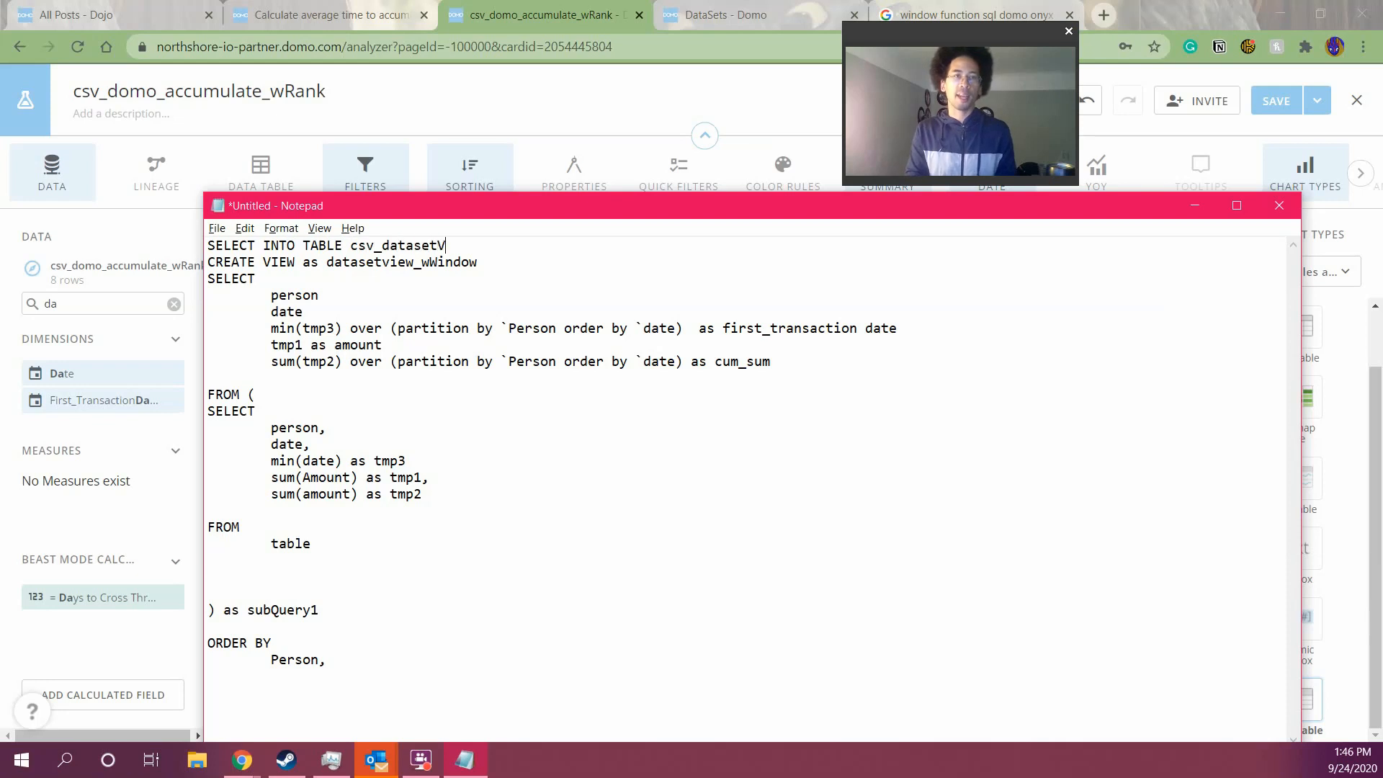
text(iew FROM)
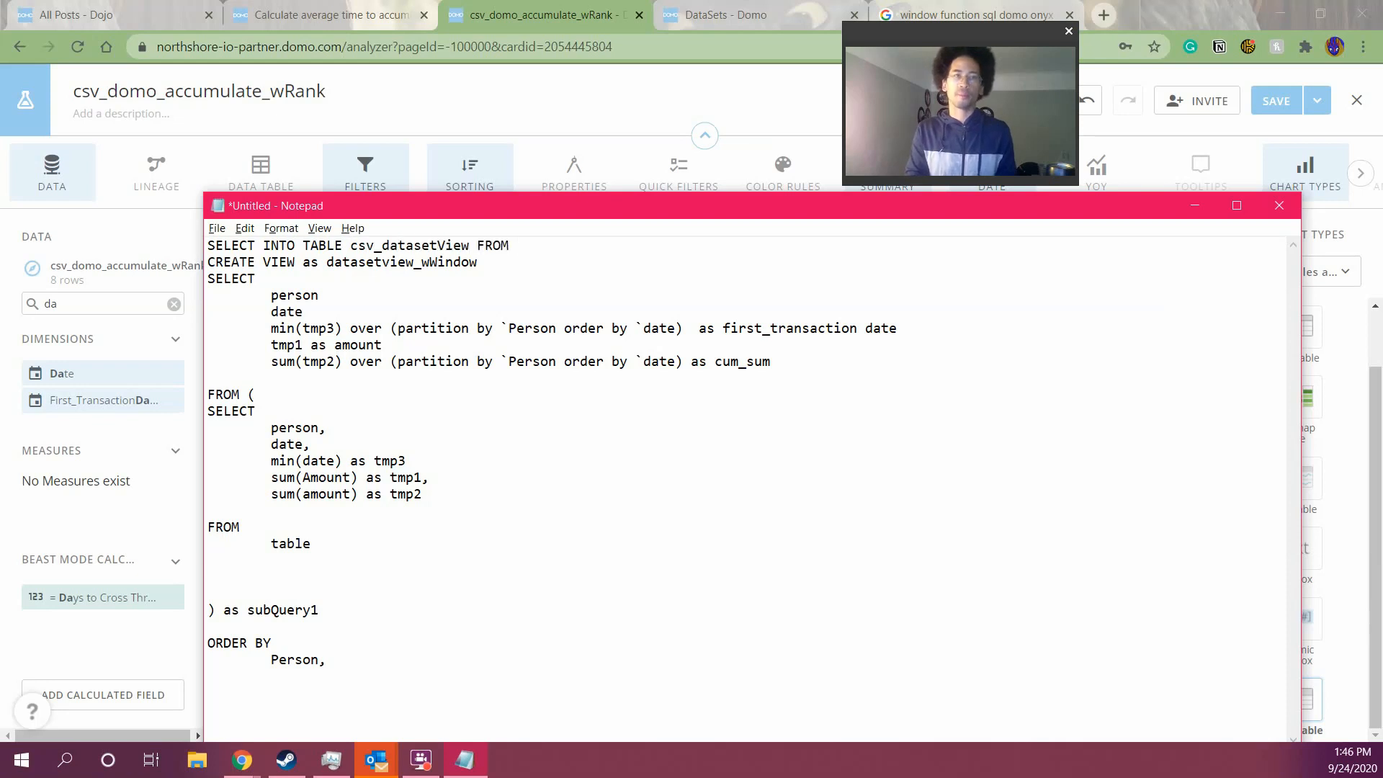
key(Return)
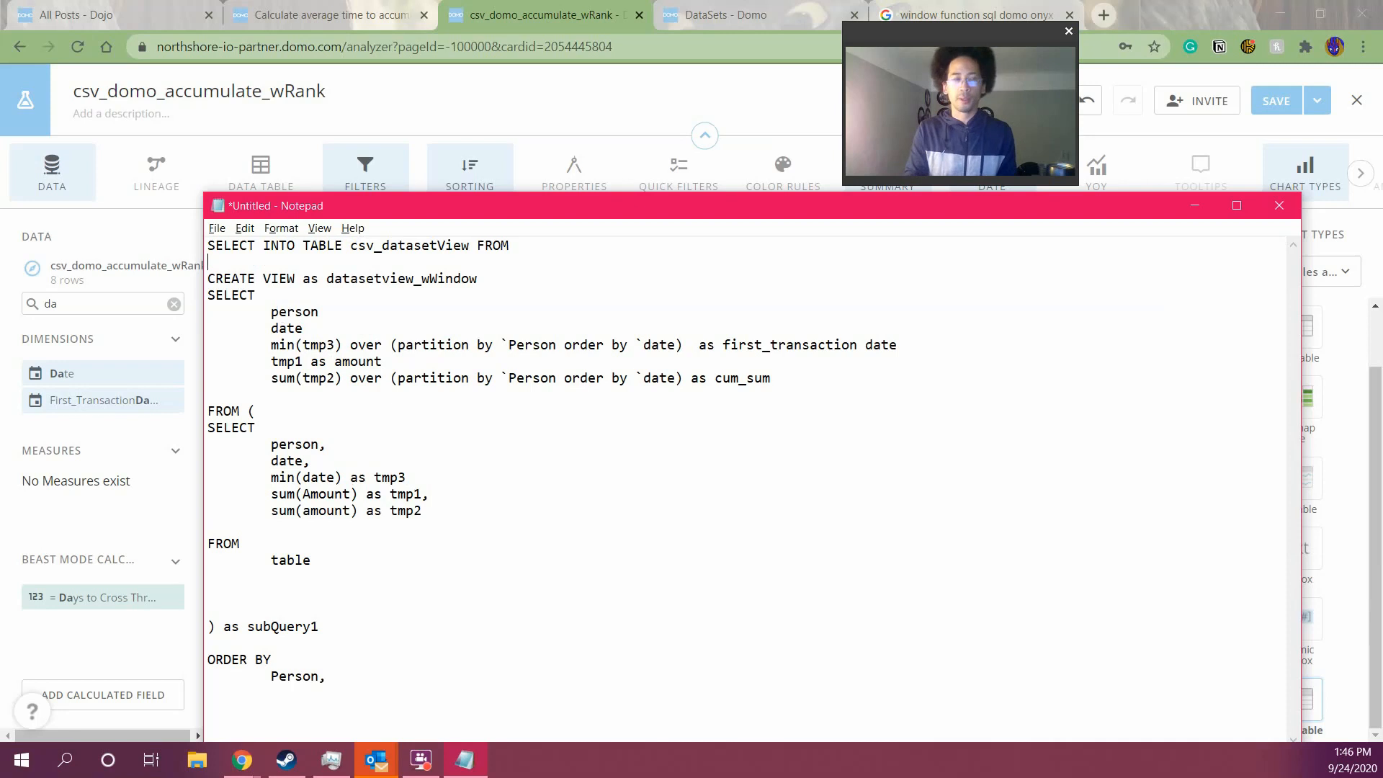
Delete "CREATE VIEW as" in front of datasetview_wWindow
key(shift+Right)
key(shift+Right)
key(shift+Right)
key(shift+Right)
key(shift+Right)
key(shift+Right)
key(shift+Right)
key(shift+Right)
key(shift+Right)
key(shift+Right)
key(shift+Right)
key(shift+Right)
key(shift+Right)
key(shift+Right)
key(shift+Right)
key(shift+Right)
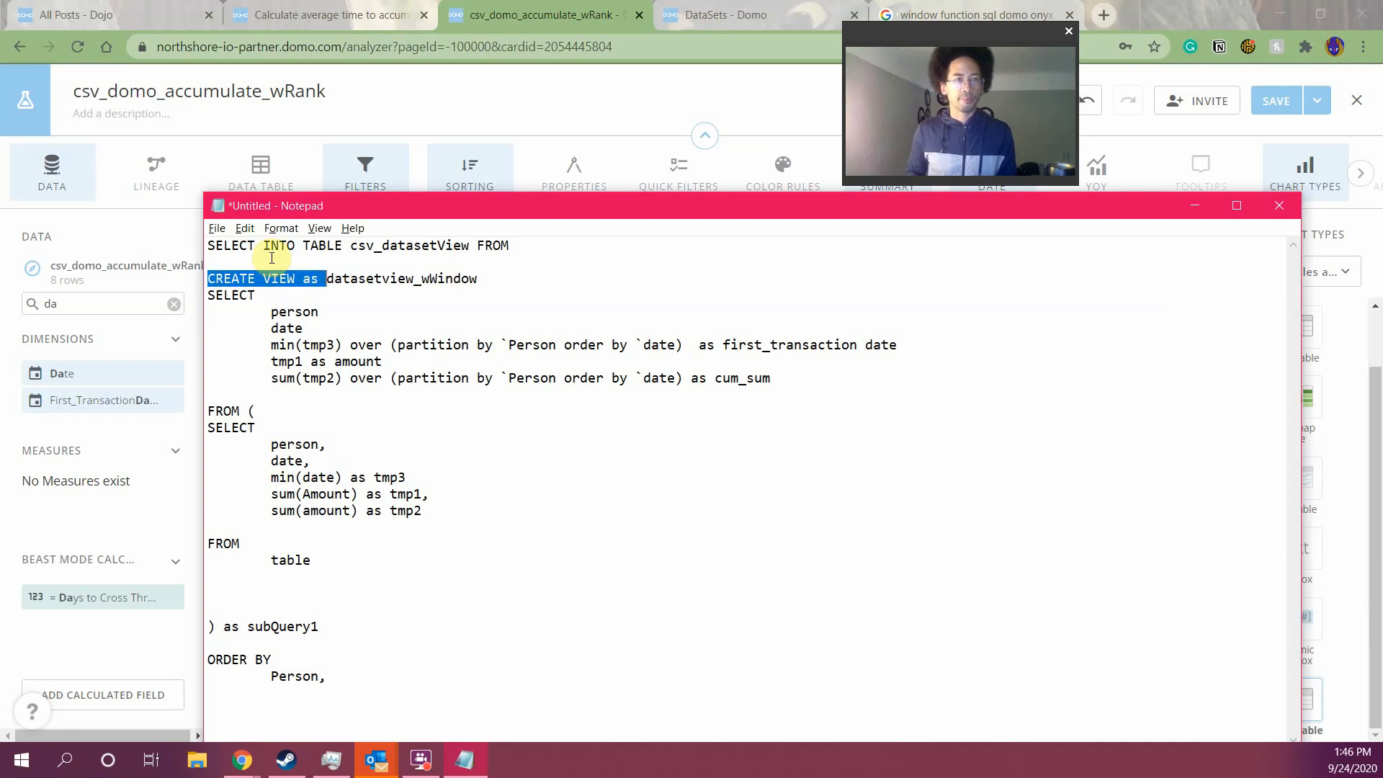
key(Delete)
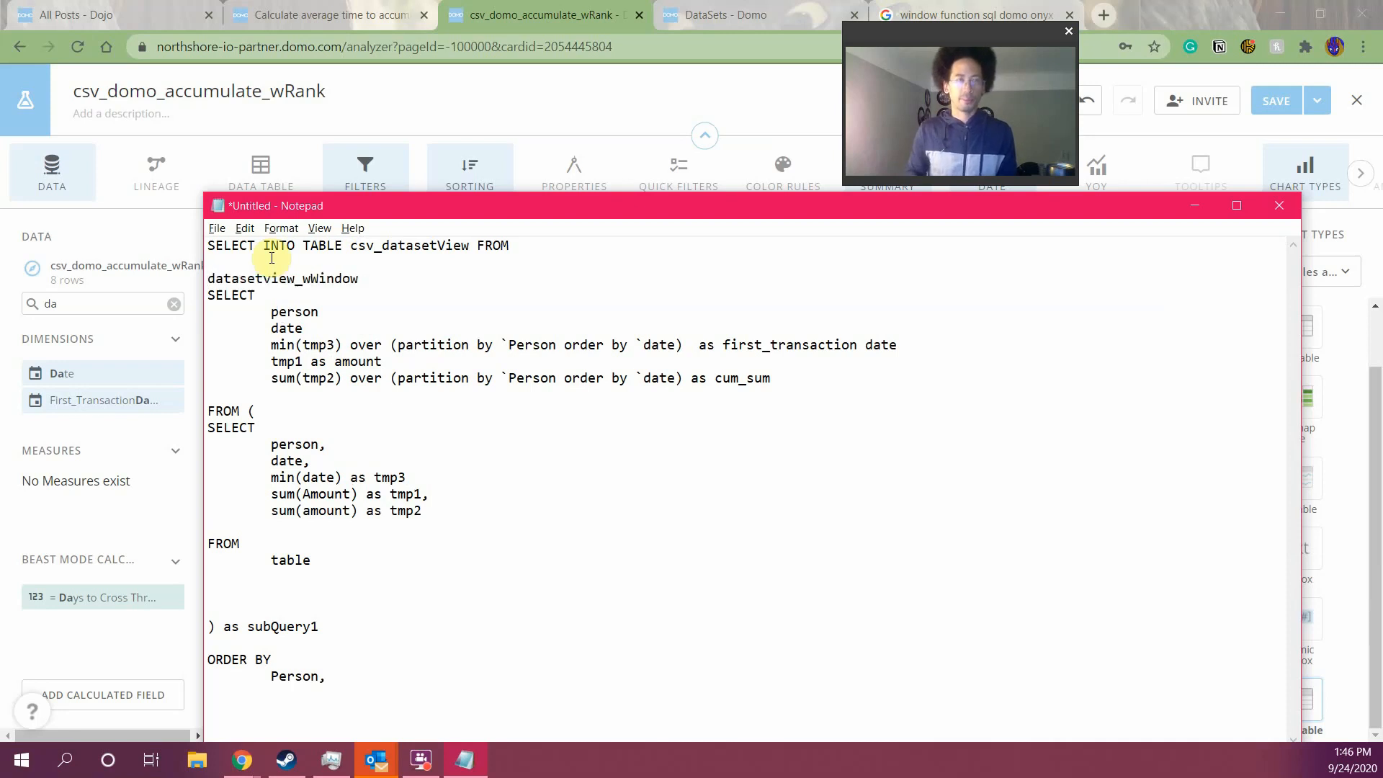
Turn the datasetview_wWindow line into "(SELECT * FROM datasetview_wWindow )" and separate it from the outer SELECT with blank lines
text((SELECT * f)
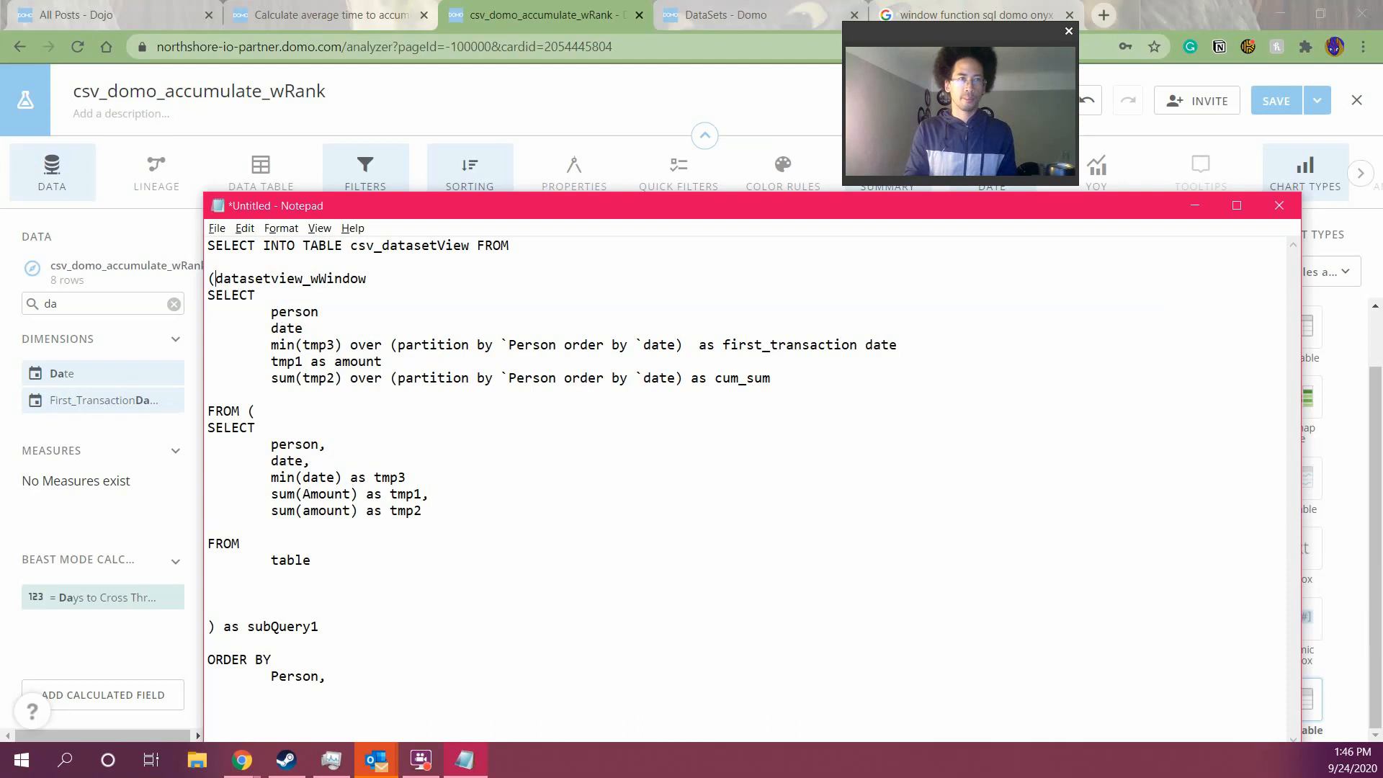
text(ROM)
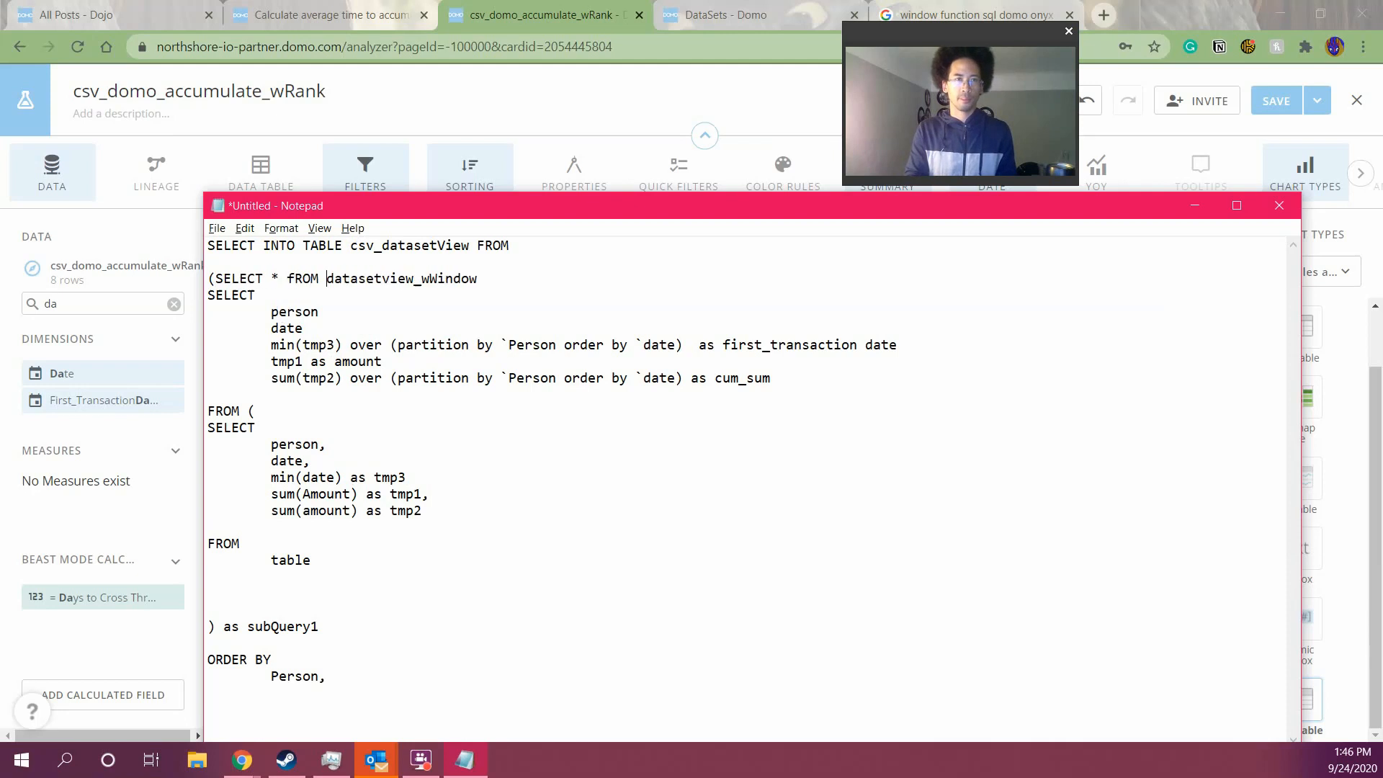
key(BackSpace)
key(BackSpace)
key(BackSpace)
key(BackSpace)
key(BackSpace)
text(FROM)
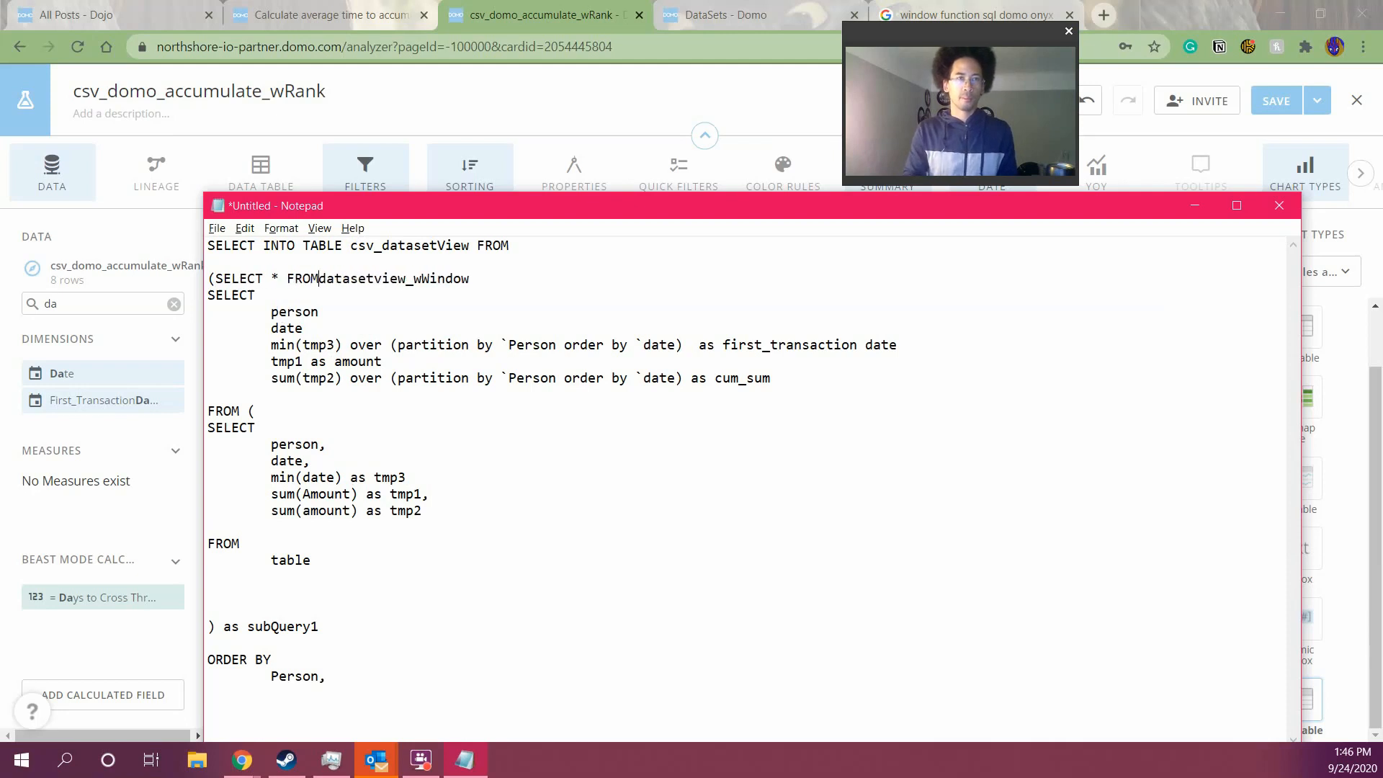
key(End)
text())
key(Return)
key(Return)
key(Up)
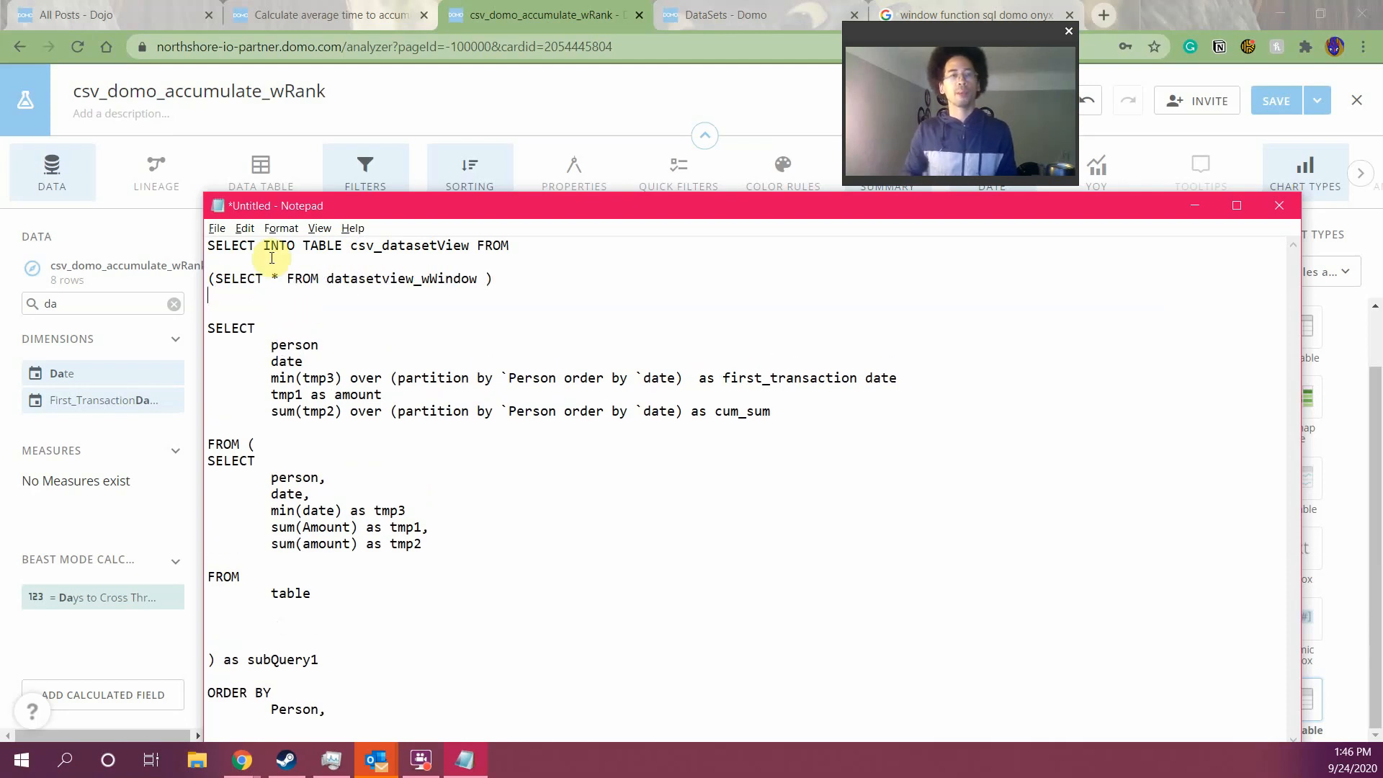
Highlight the SELECT INTO TABLE statement together with its parenthesised SELECT from datasetview_wWindow
key(shift+Up)
key(Down)
key(Down)
key(Down)
key(shift+Up)
key(shift+Up)
key(shift+Up)
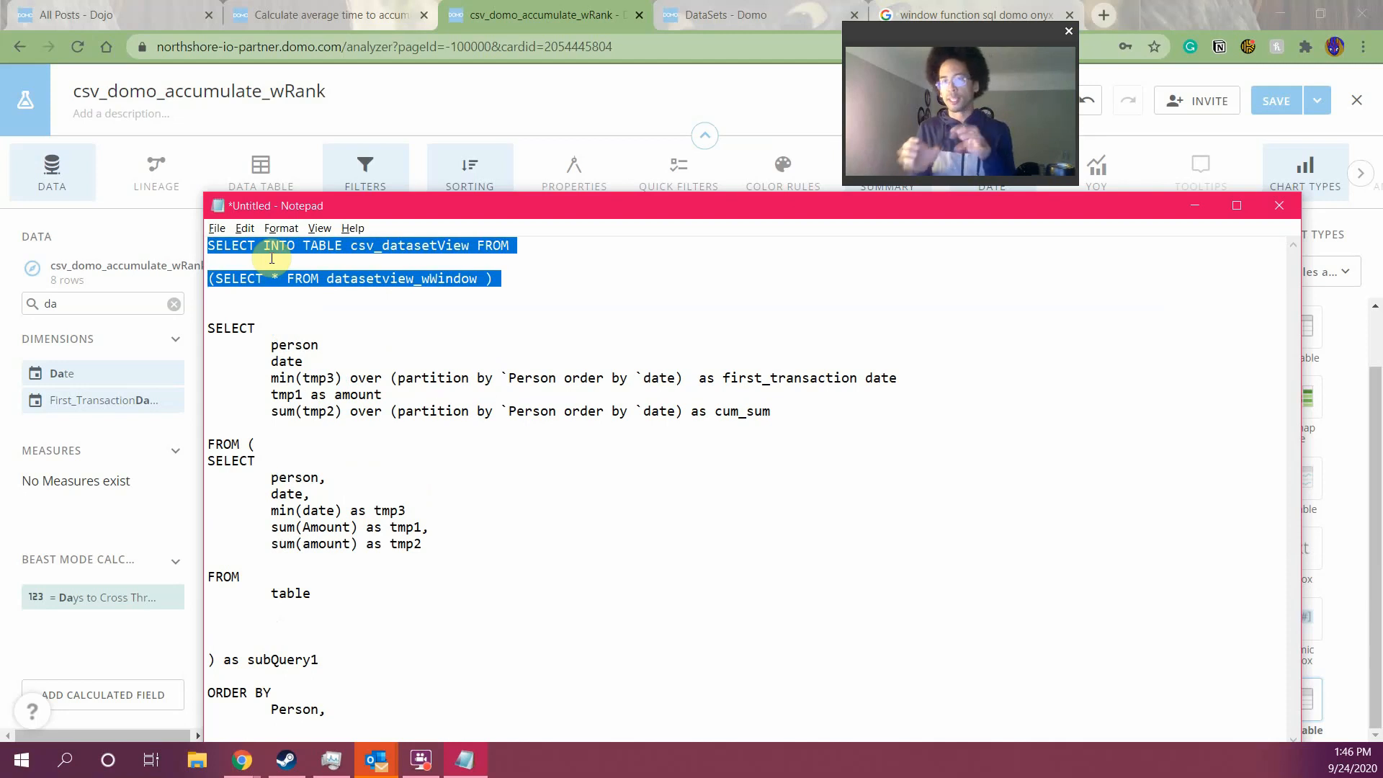
Add "CREATE VIEW datasetvieww_rank" followed by a "..." line above the SELECT INTO TABLE statement, separated from it by blank lines
click(272, 258)
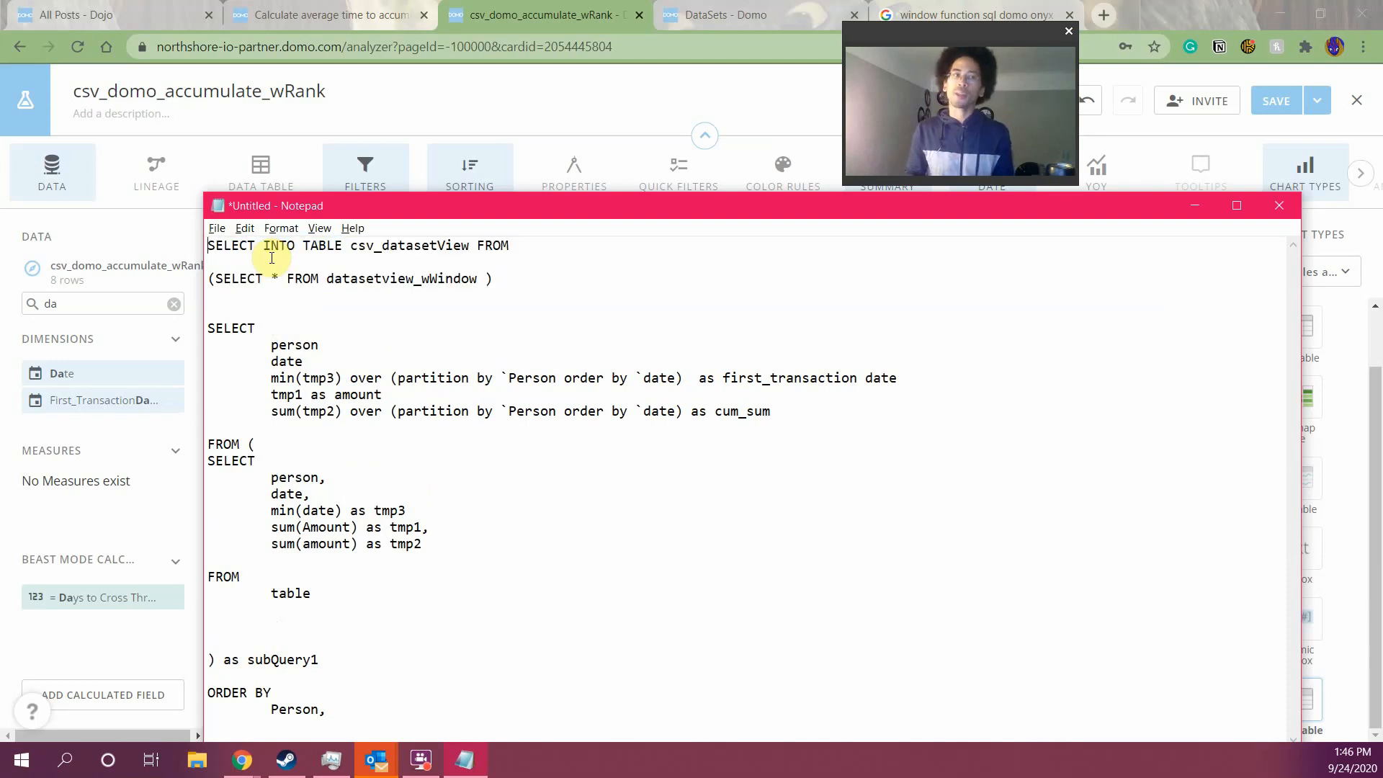
key(Return)
key(Up)
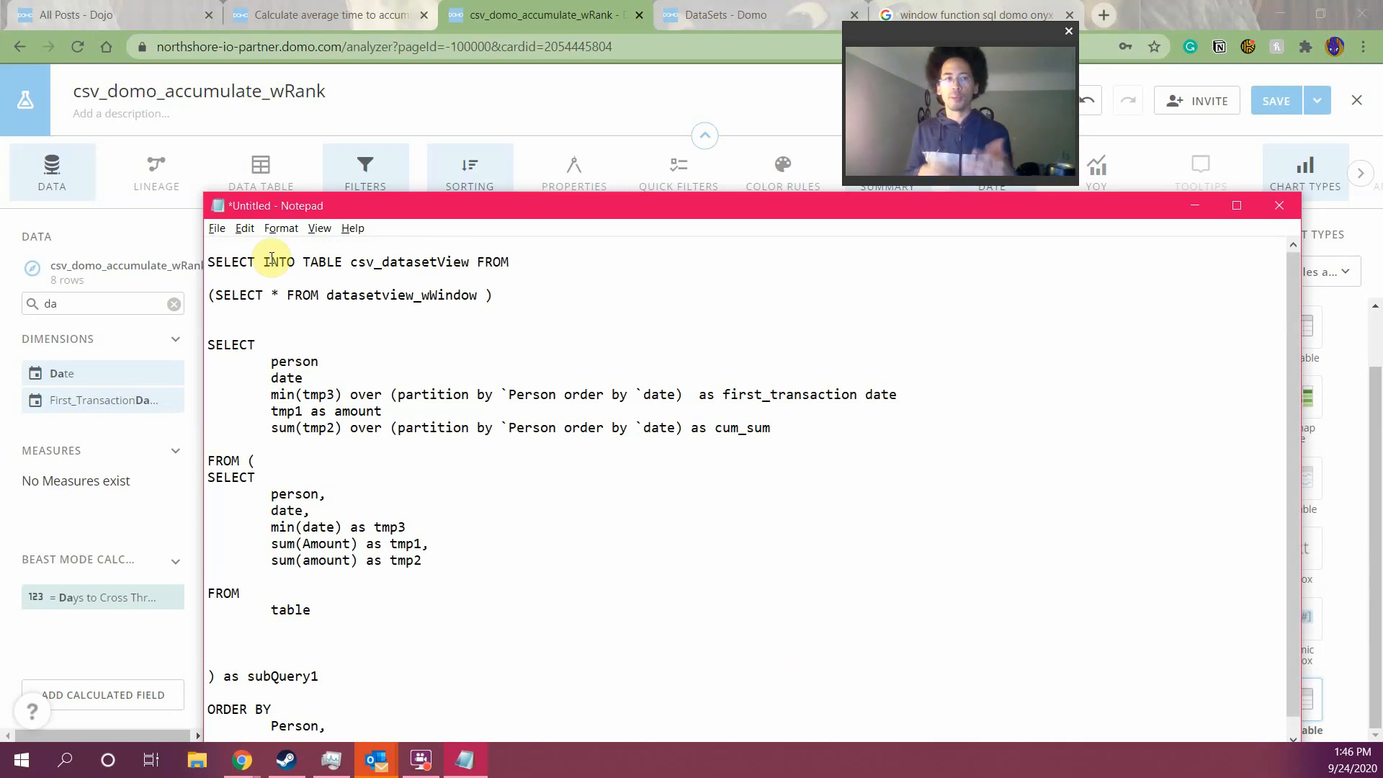
key(Return)
key(Up)
text(CREATE)
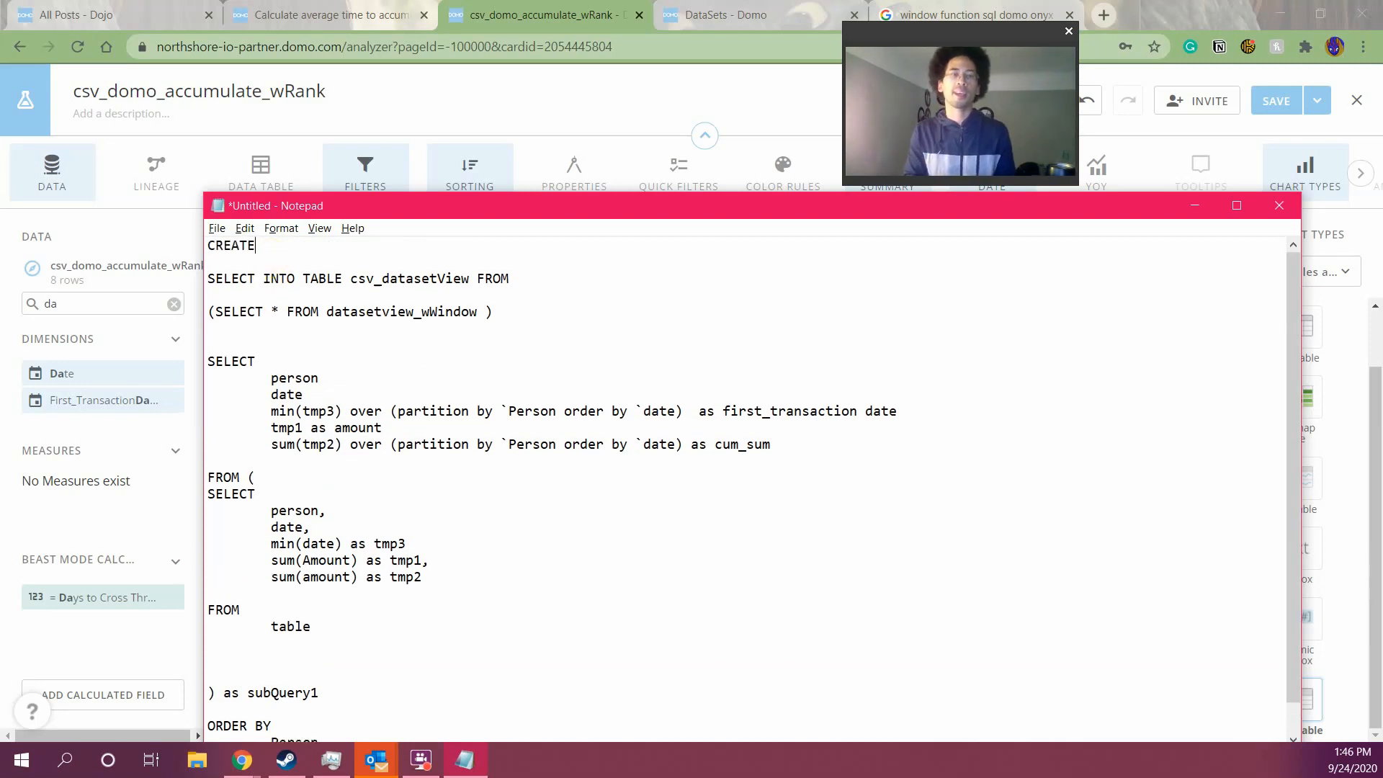
text( VI)
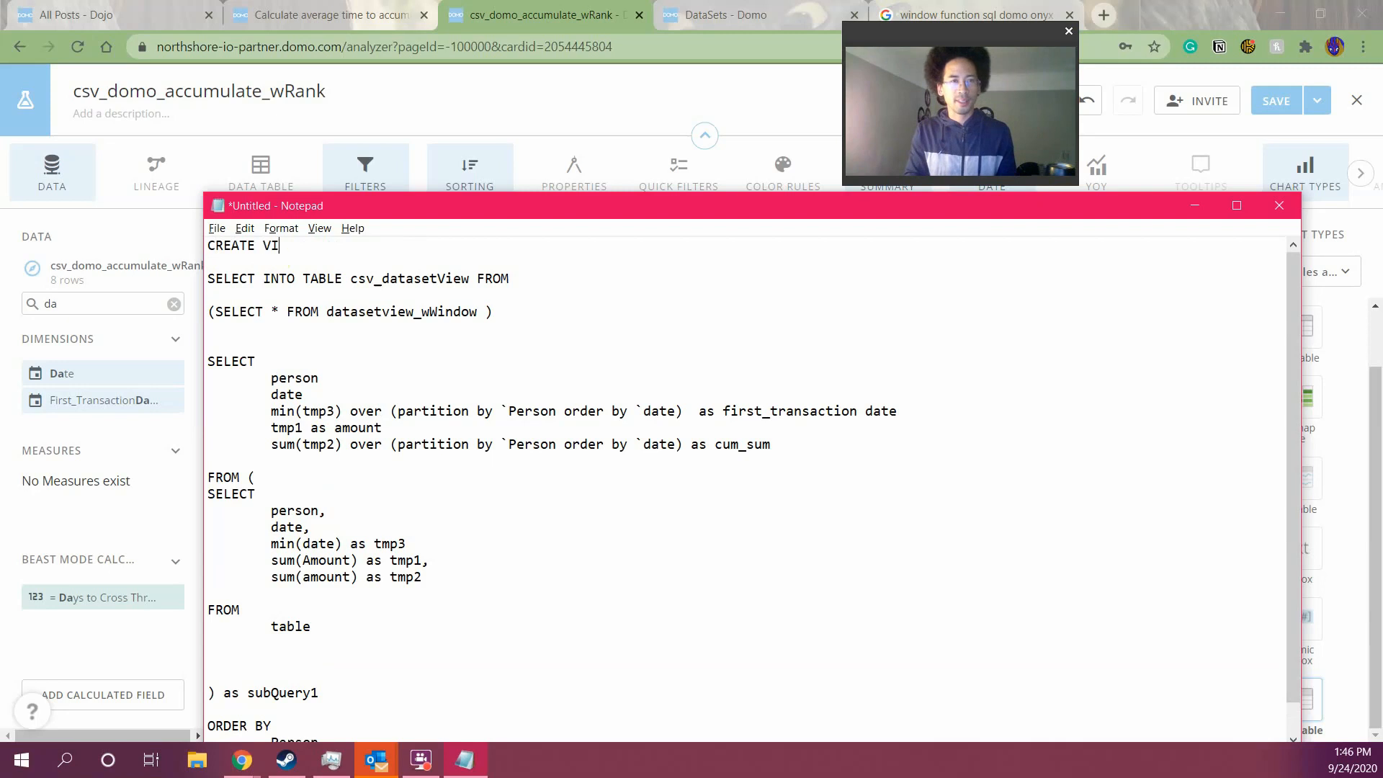
text(EW dataset)
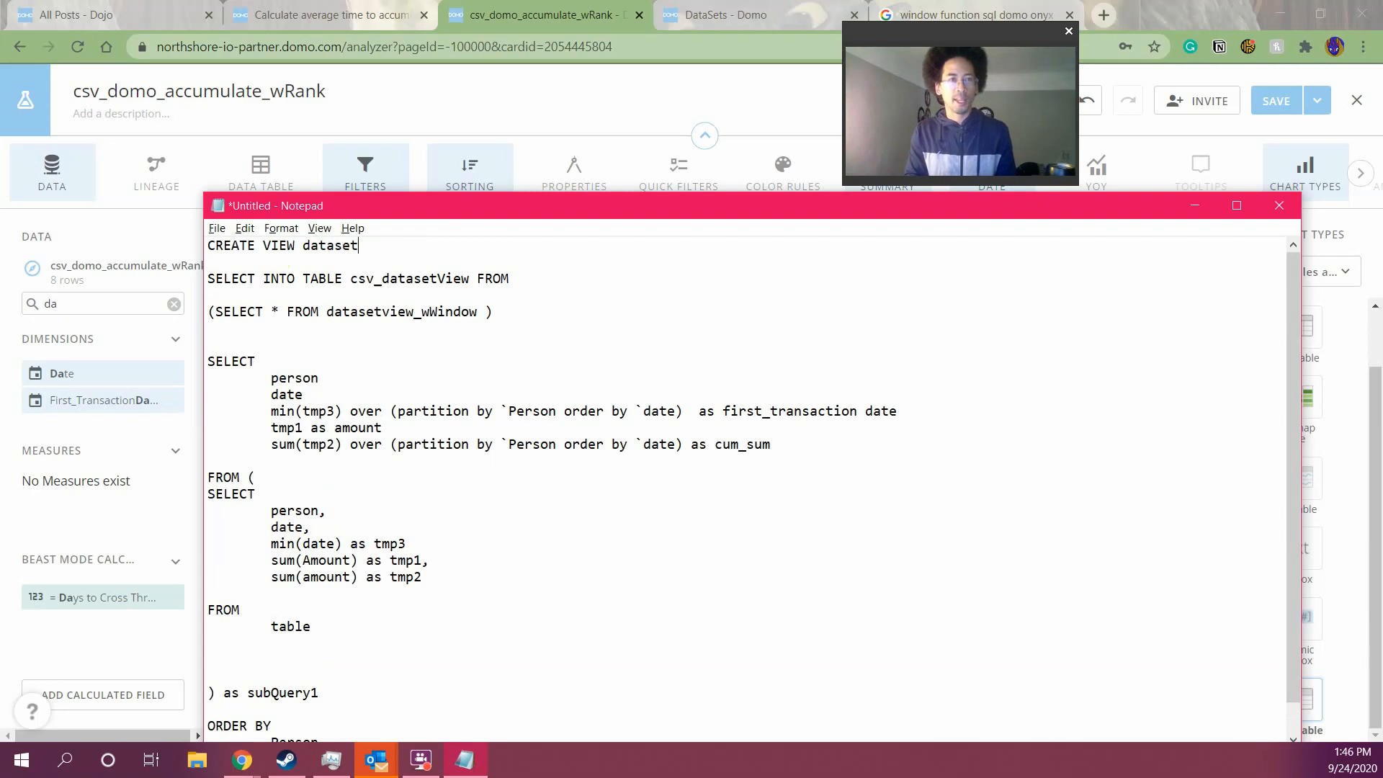
text(vieww_rank)
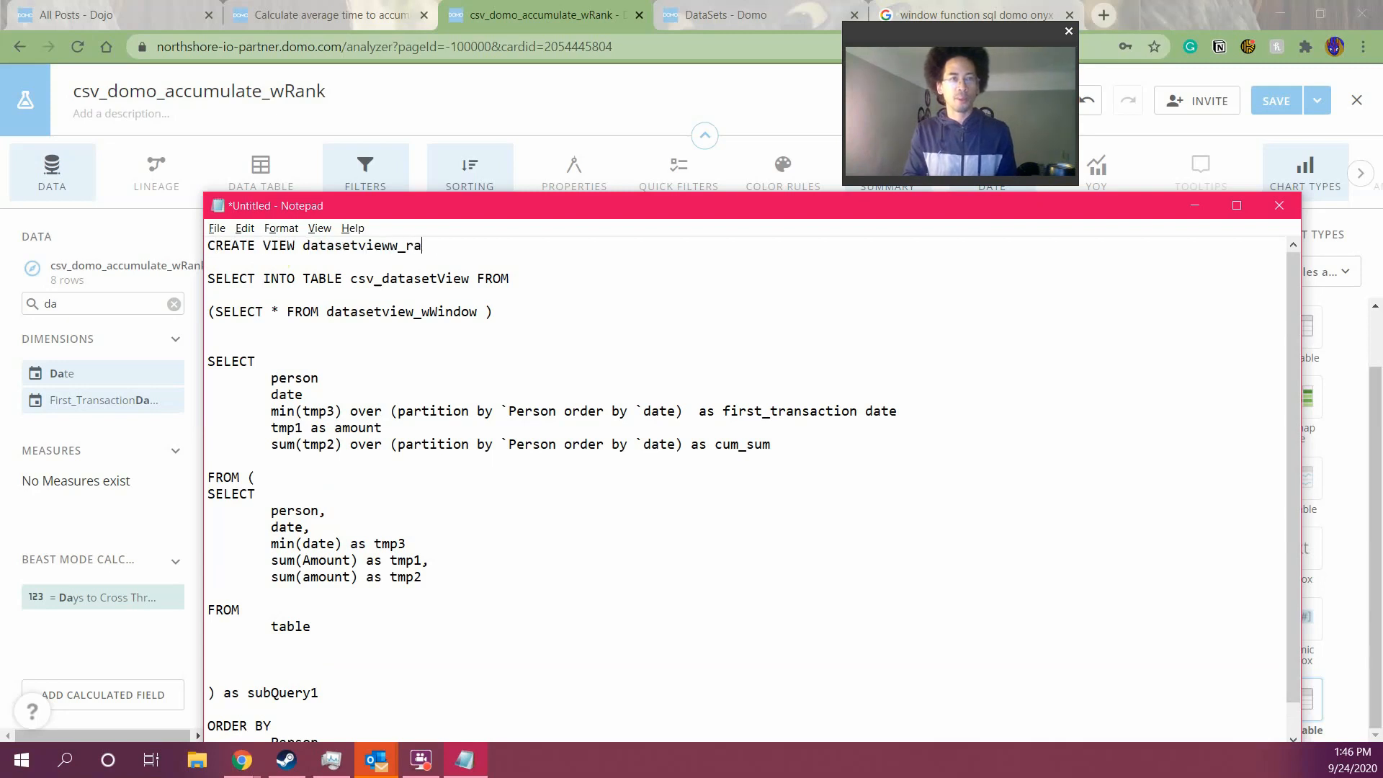
key(Return)
text(...)
key(Return)
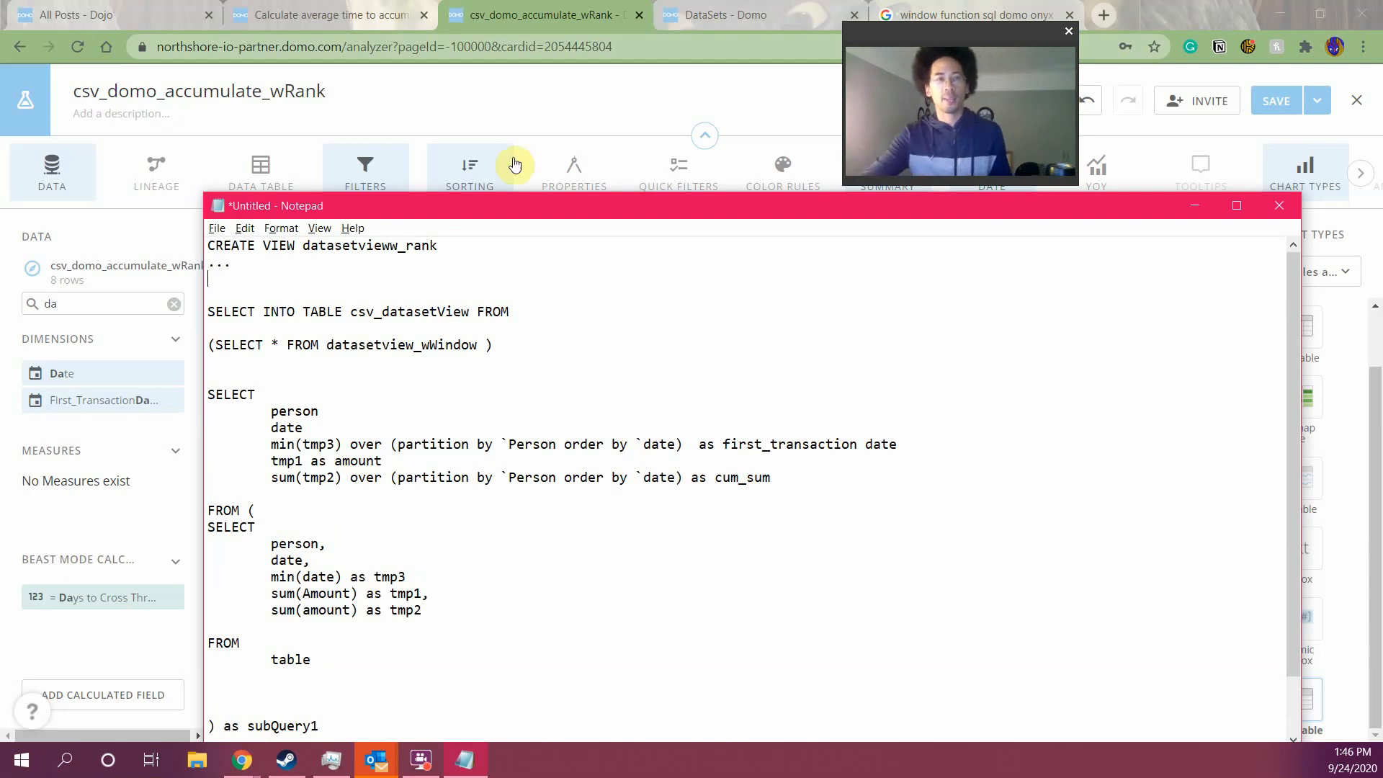
Switch to the Domo card and remove every table column except Days to Cross Threshold
click(584, 111)
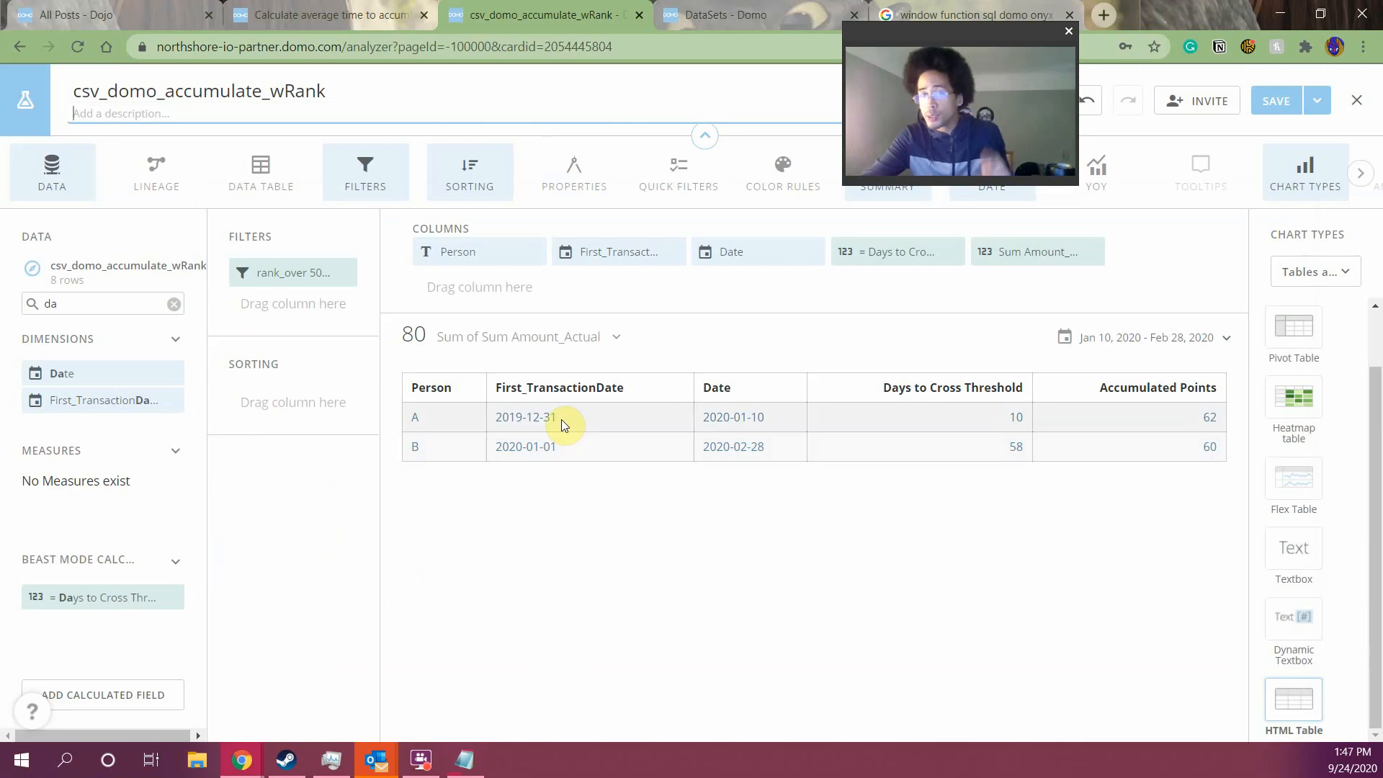
click(533, 252)
click(607, 237)
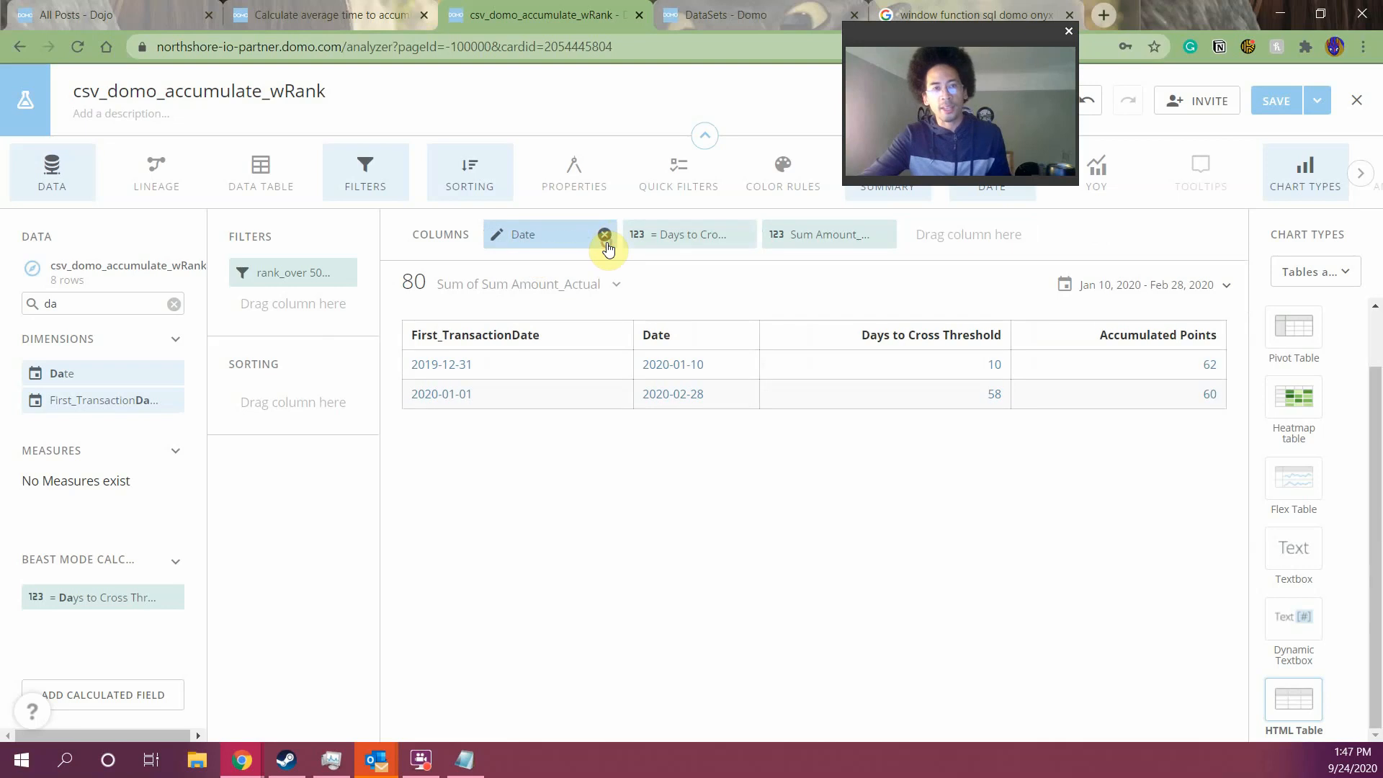
click(607, 241)
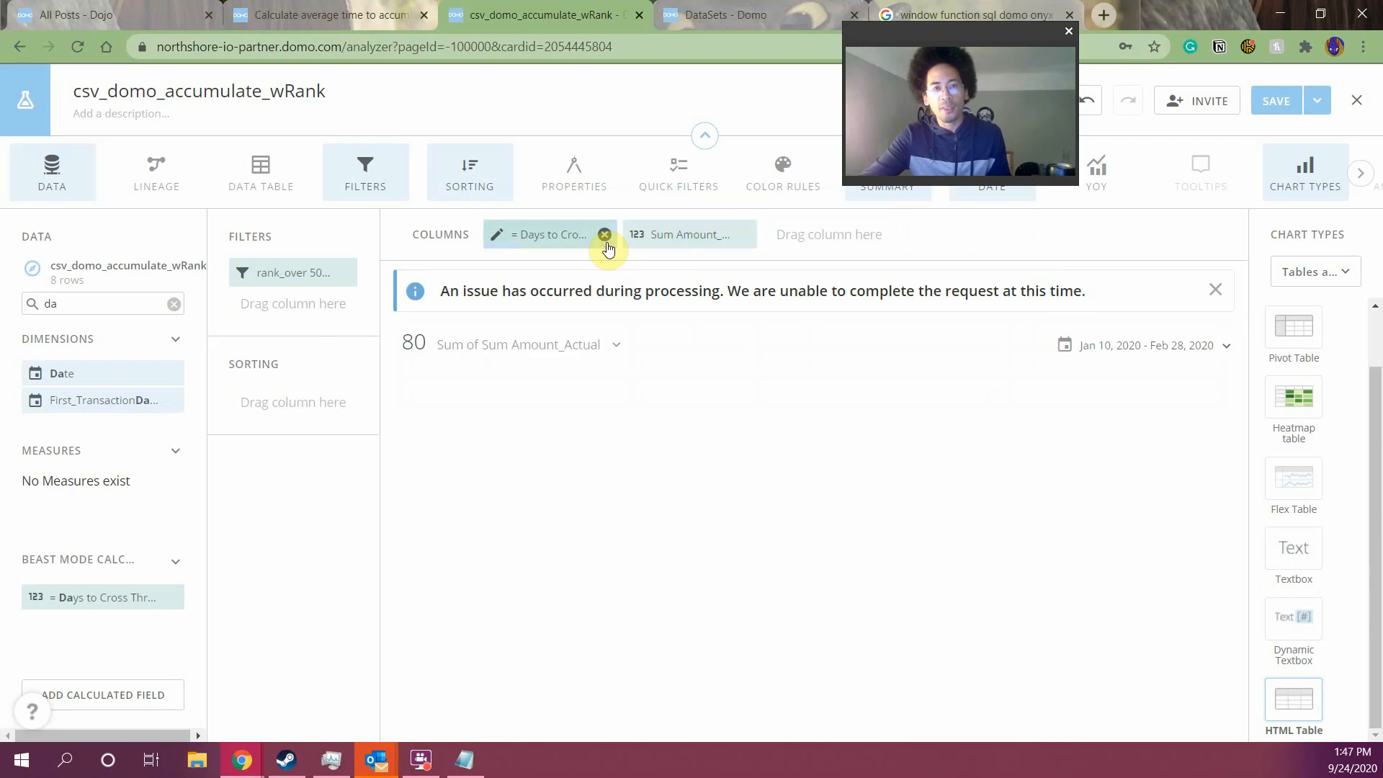
click(742, 235)
Set the aggregation of the Days to Cross Threshold column to Average
click(535, 230)
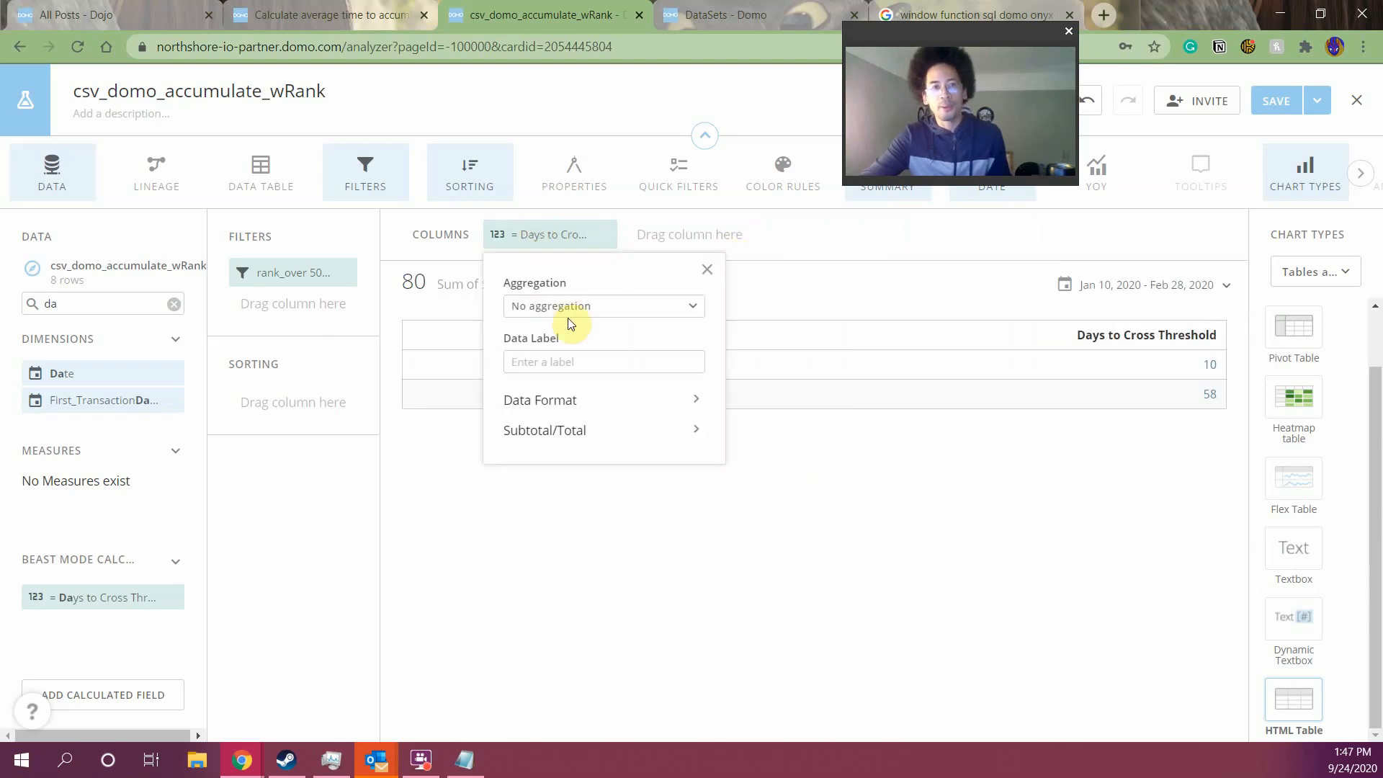
click(571, 309)
click(573, 437)
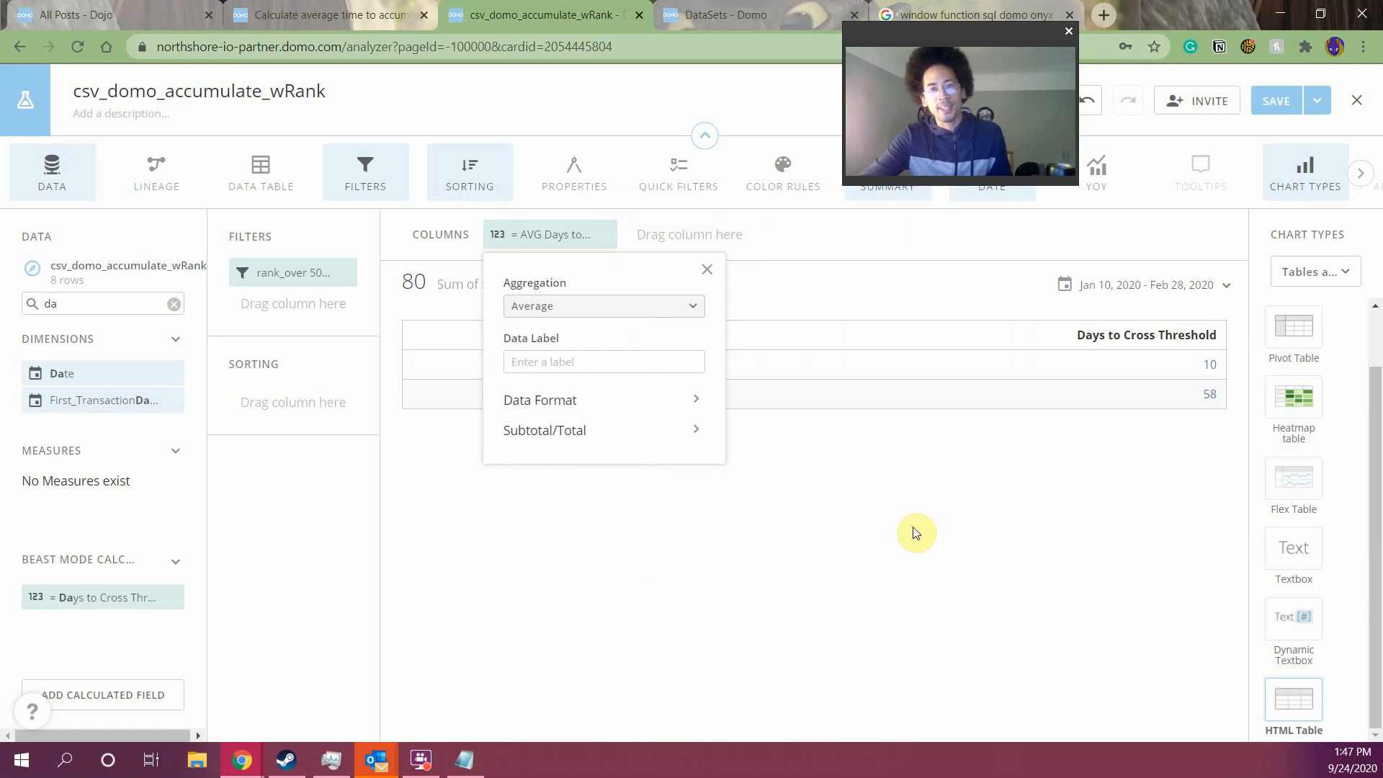
click(927, 548)
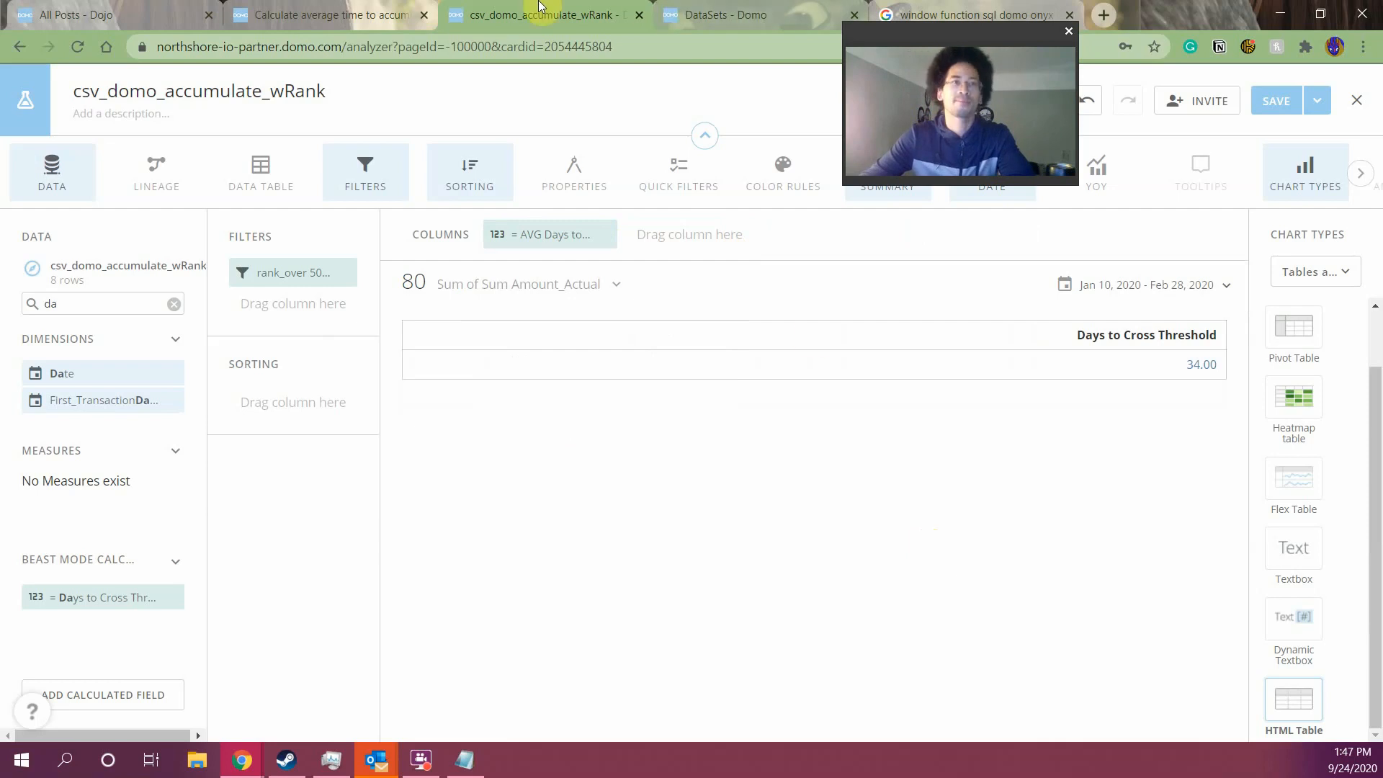
Bring up the Dojo forum post, return to the Notepad draft, and delete the CREATE VIEW and SELECT INTO TABLE statements above the main query
click(384, 17)
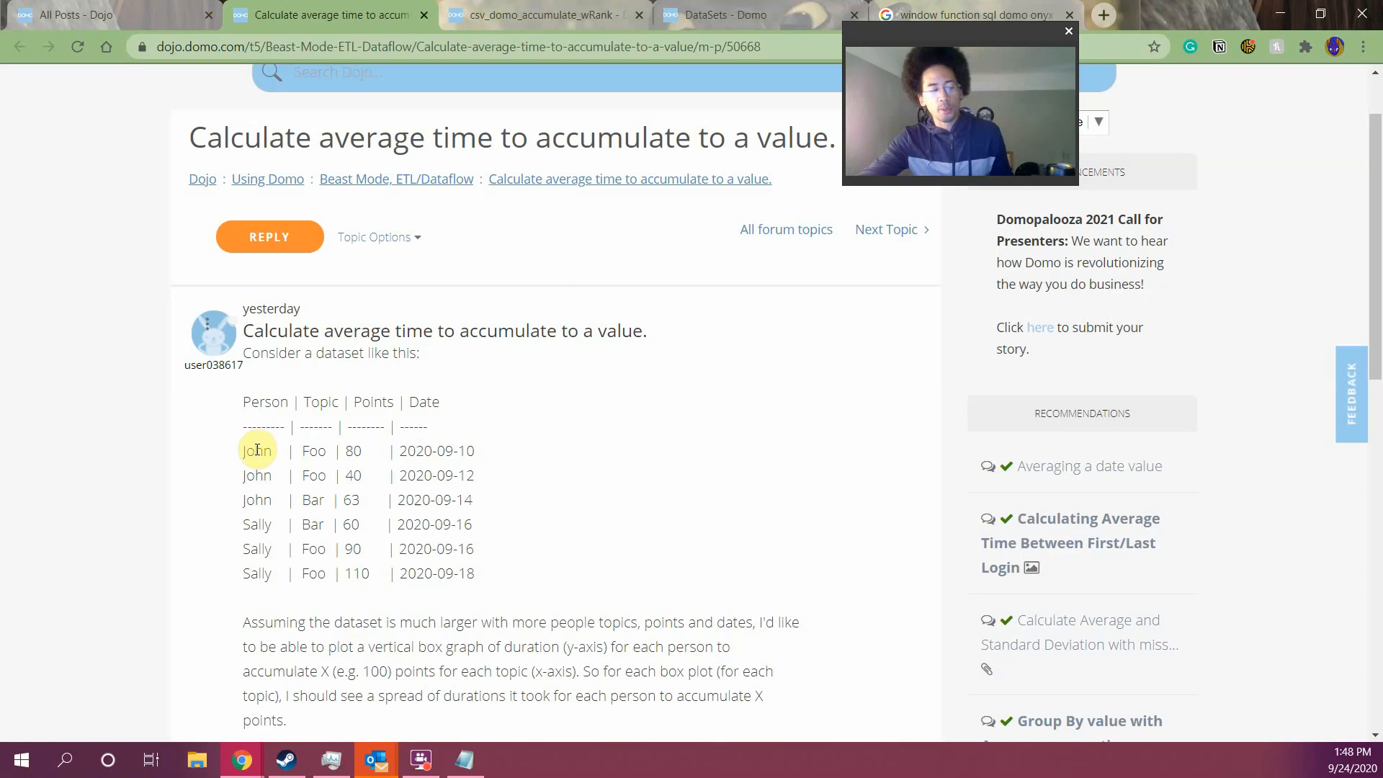
key(alt+Tab)
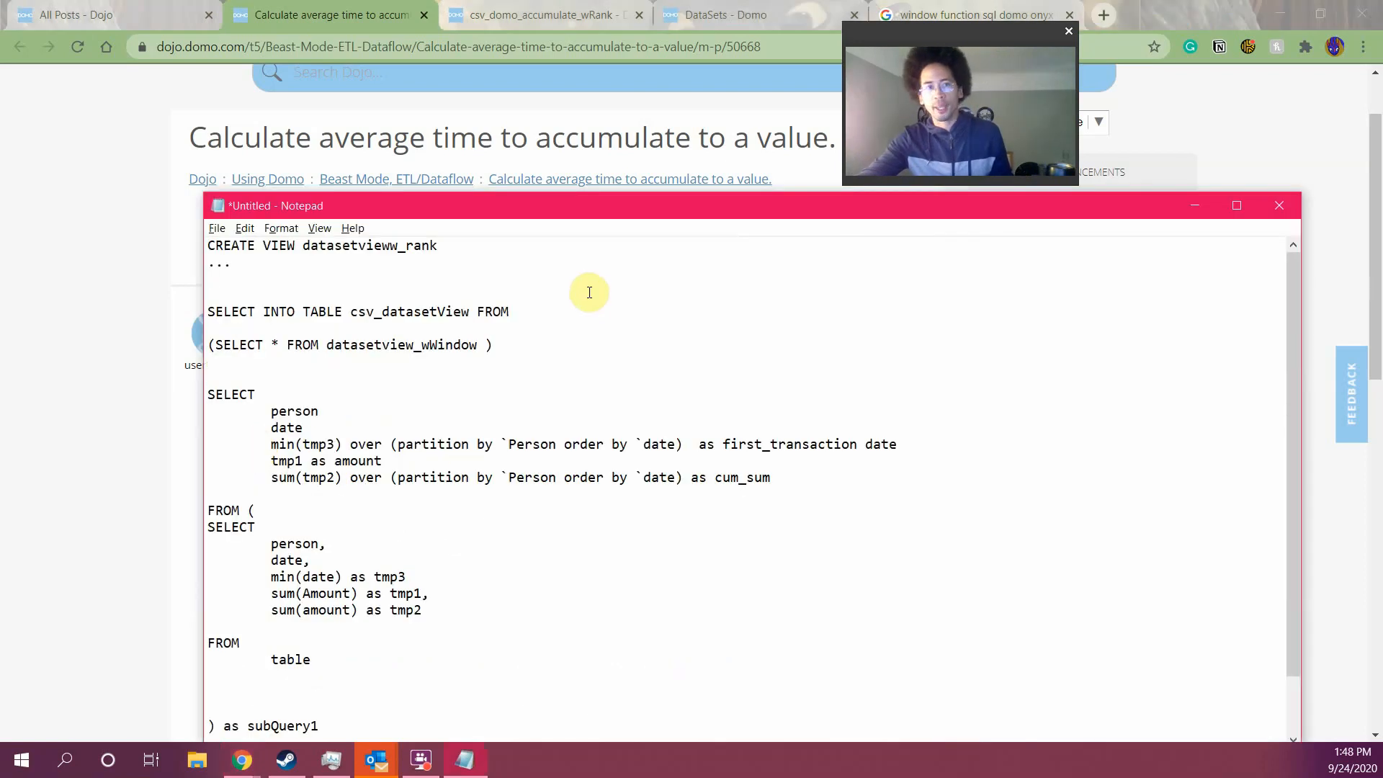
drag(534, 358, 106, 196)
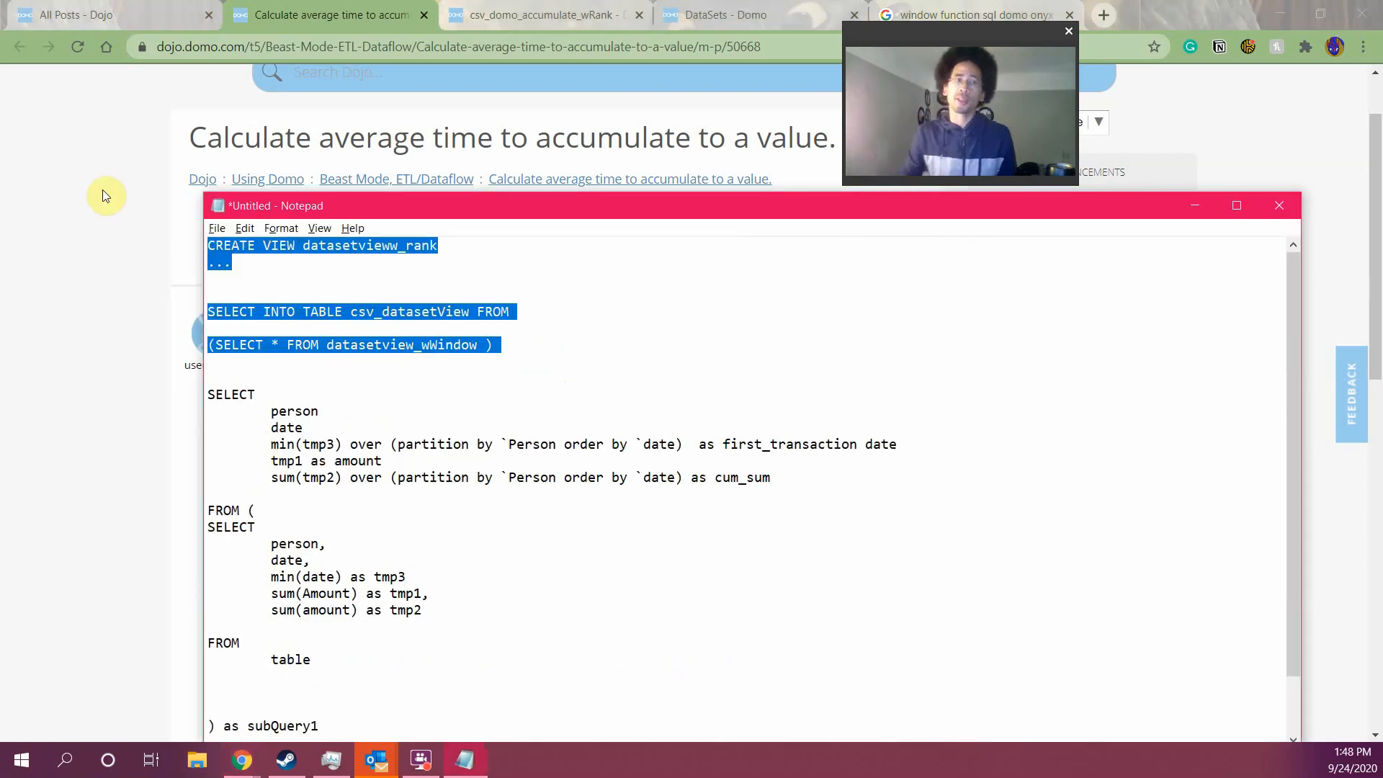
key(Delete)
key(Delete)
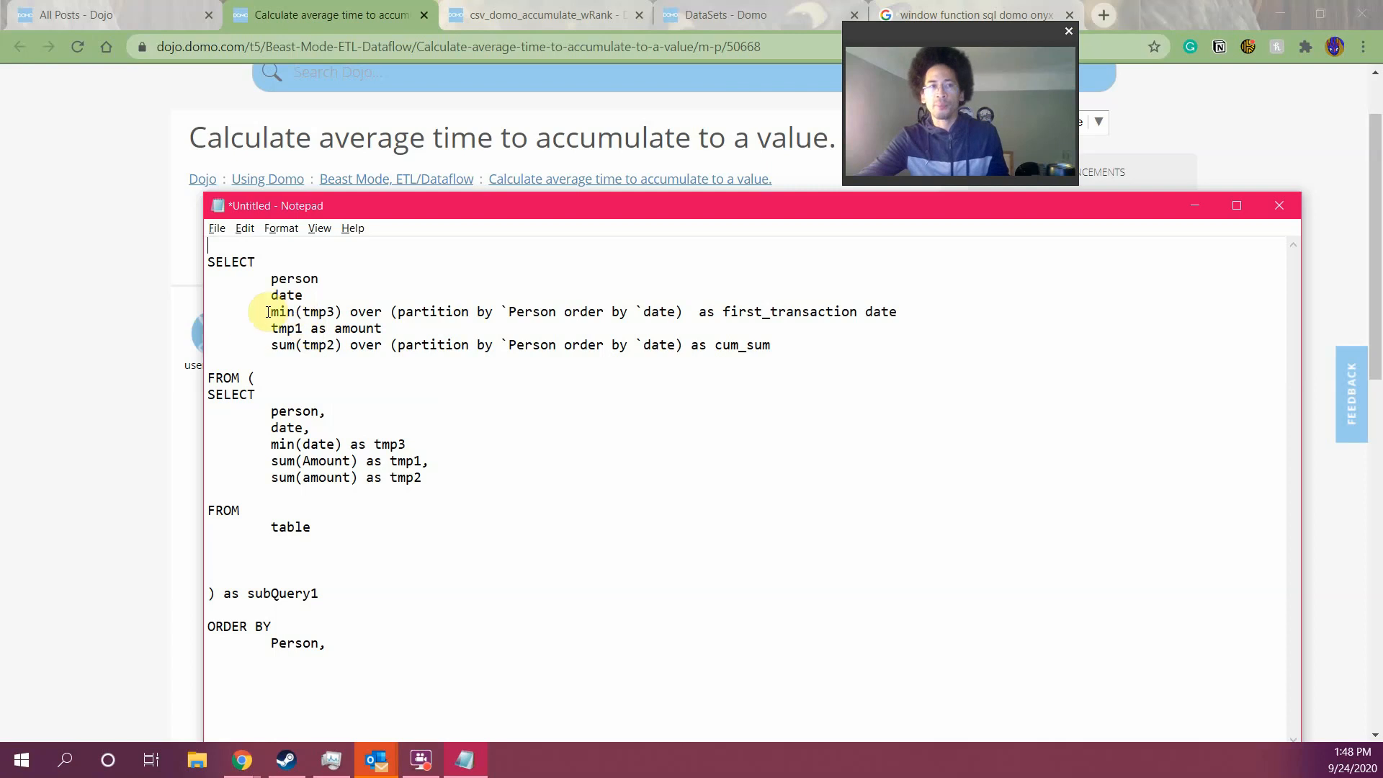
Highlight the nested SELECT query in the draft, and highlight the sample dataset table in the Dojo forum post
drag(239, 262, 495, 642)
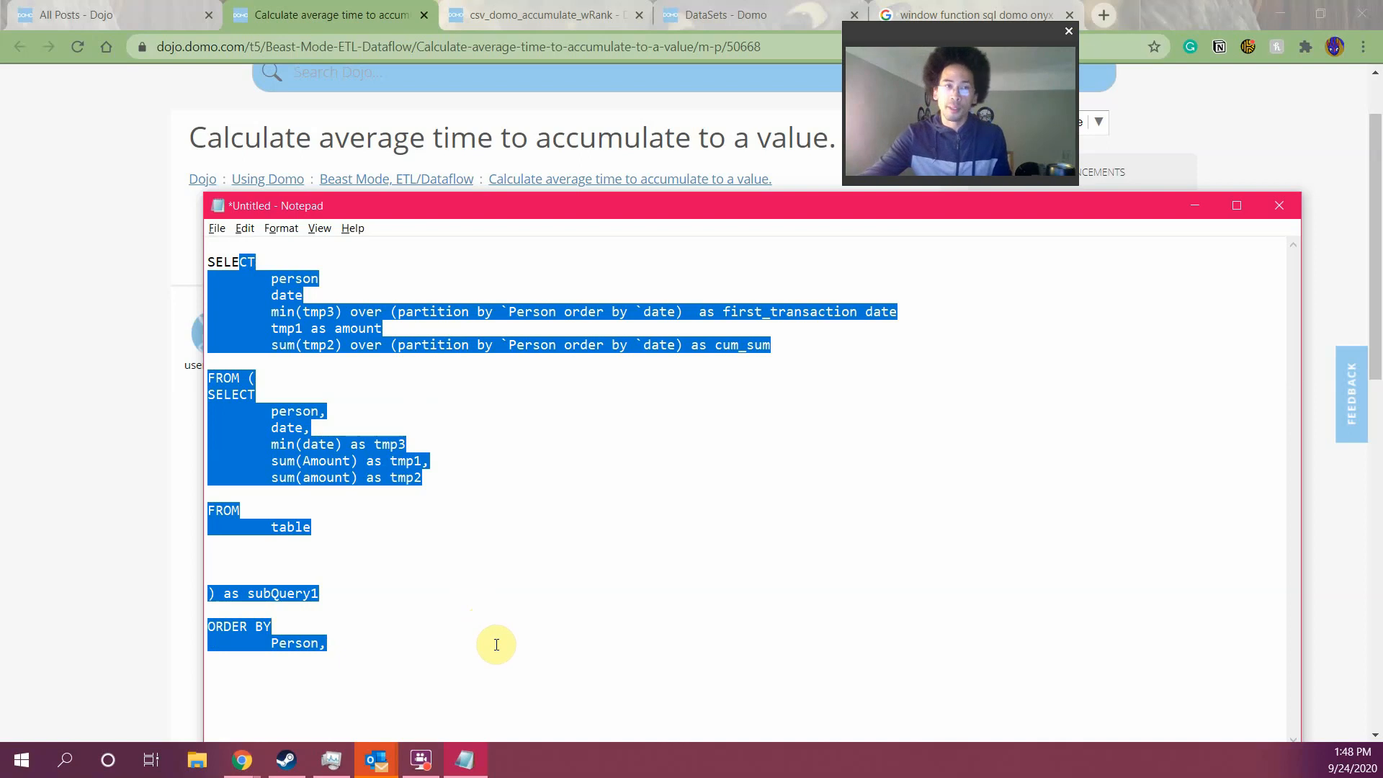
click(110, 473)
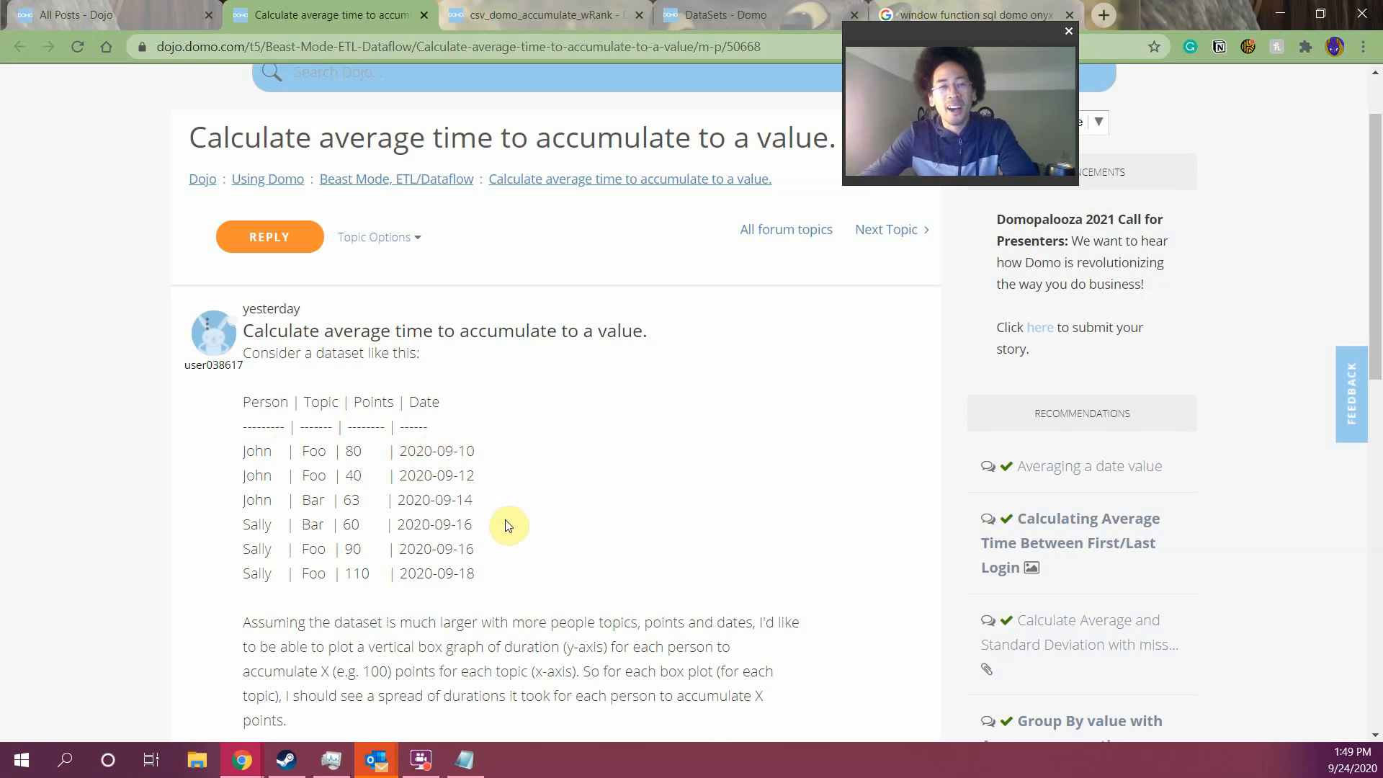
click(516, 579)
drag(517, 580, 237, 409)
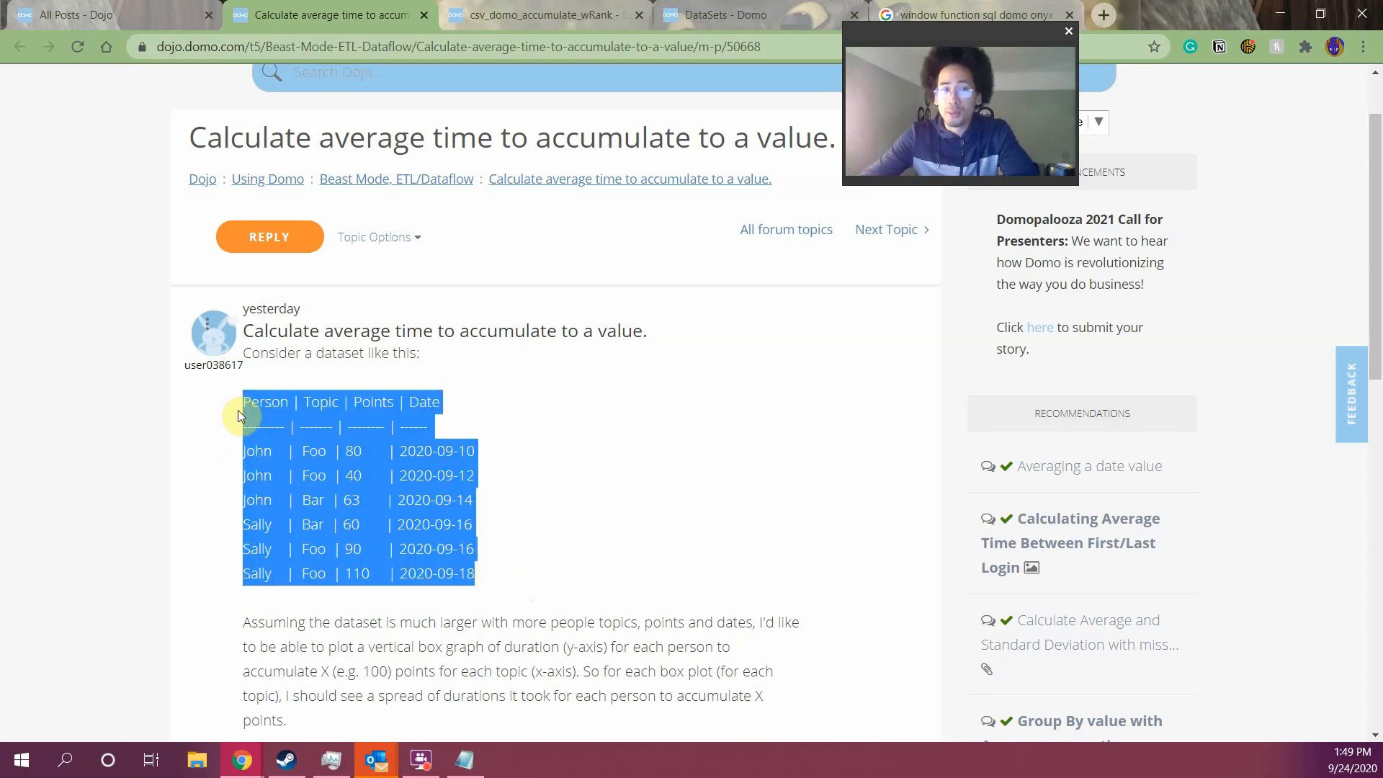